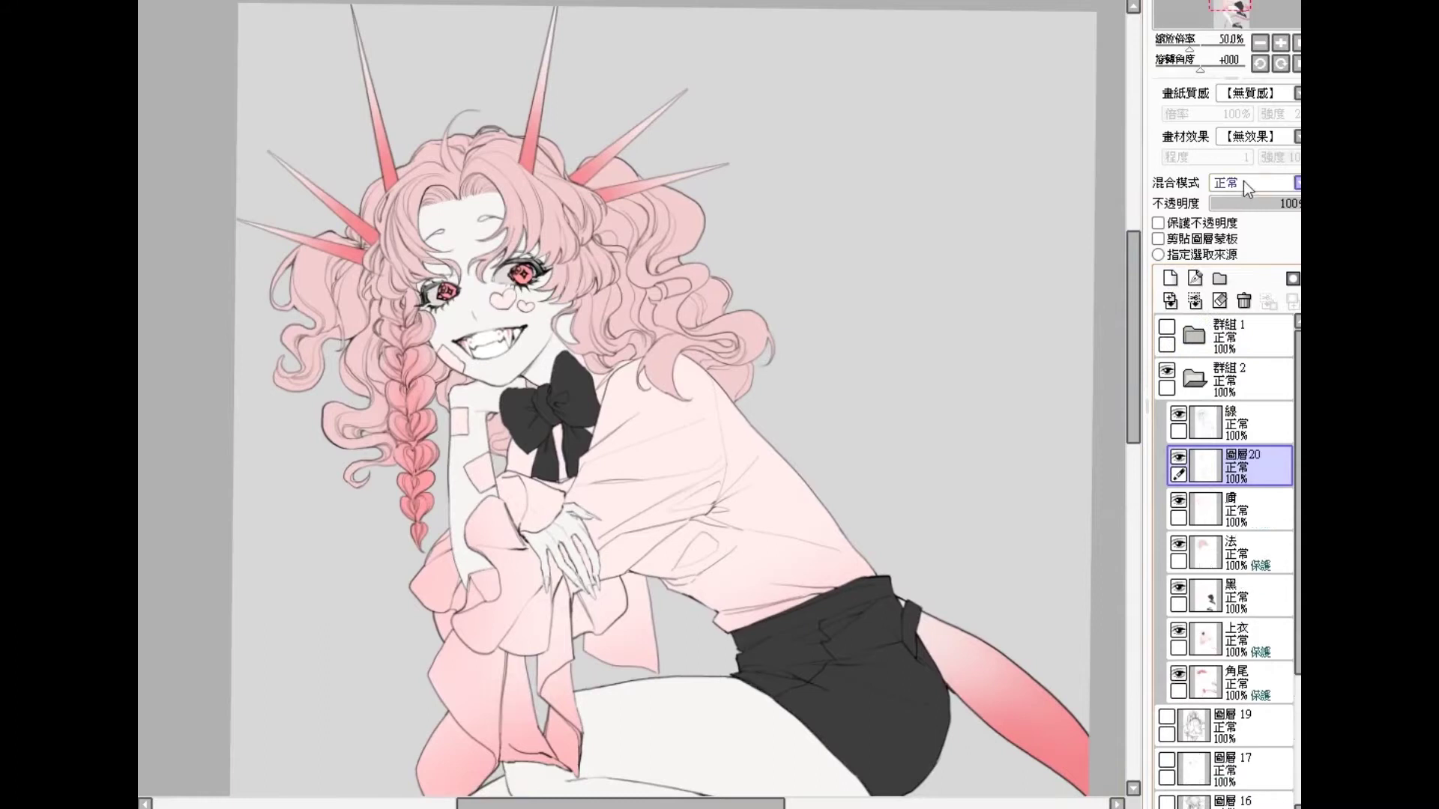
# Step: Set the new layer 圖層20 above 膚 to Multiply (正片疊底) blending
pyautogui.click(1245, 214)
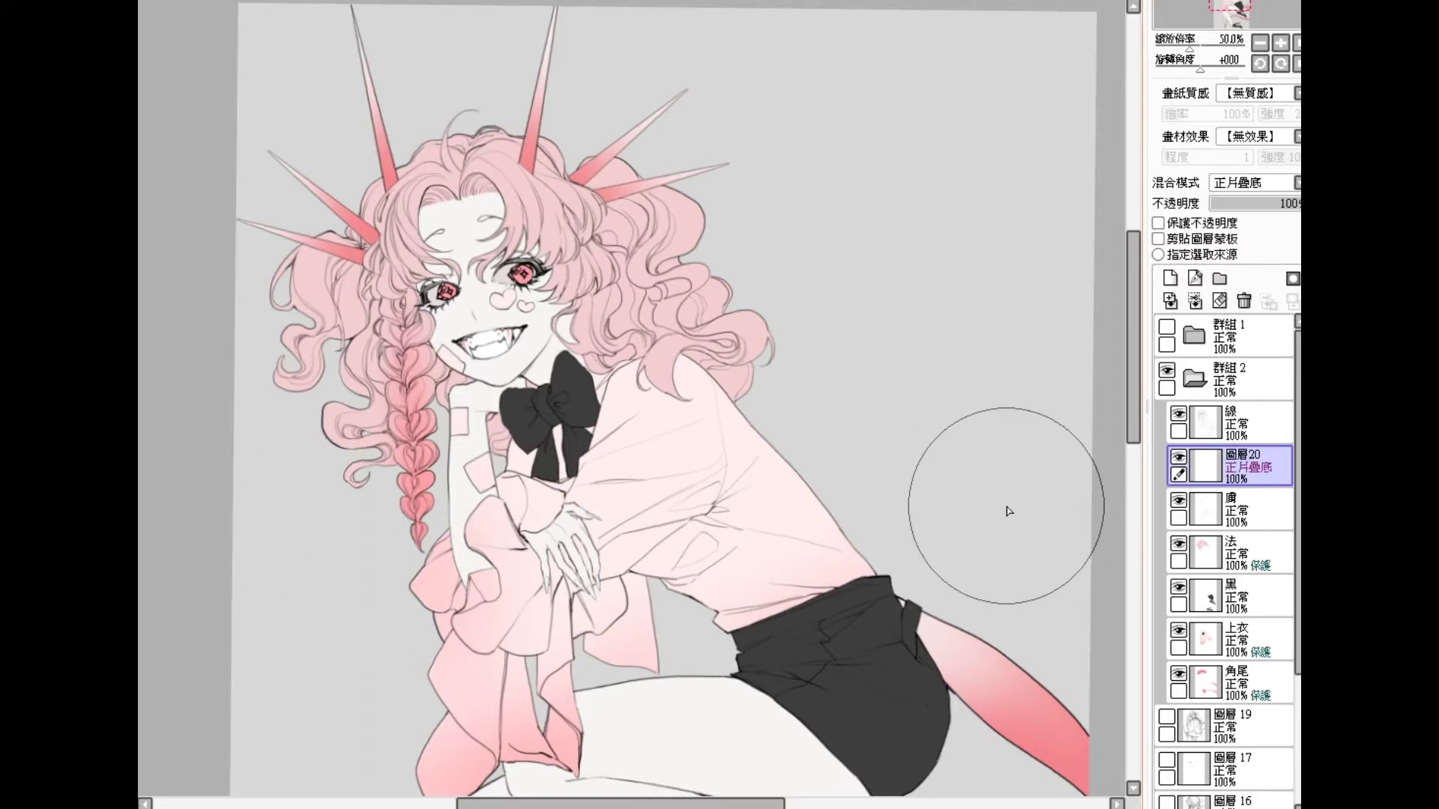
pyautogui.scroll(2, 469, 278)
# Step: Airbrush pink blush under the left eye and over the right upper eyelid
pyautogui.press('[')
pyautogui.press('[')
pyautogui.press('[')
pyautogui.press('[')
pyautogui.press('[')
pyautogui.press('[')
pyautogui.press('[')
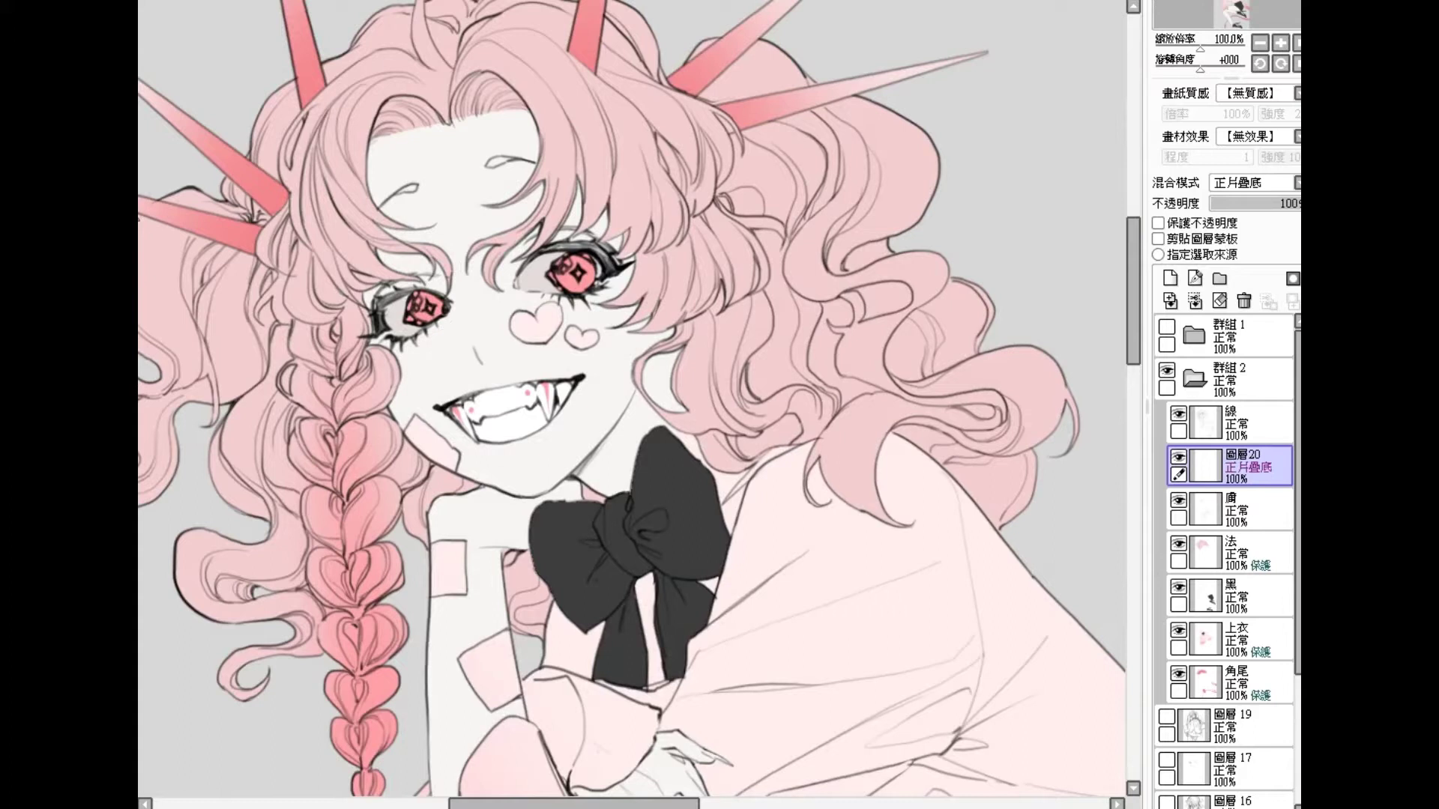
pyautogui.moveTo(402, 333)
pyautogui.mouseDown()
pyautogui.moveTo(415, 299)
pyautogui.moveTo(426, 309)
pyautogui.moveTo(394, 301)
pyautogui.moveTo(413, 303)
pyautogui.moveTo(397, 328)
pyautogui.mouseUp()
pyautogui.press(']')
pyautogui.press(']')
pyautogui.press(']')
pyautogui.press('[')
pyautogui.press('[')
pyautogui.moveTo(594, 276)
pyautogui.mouseDown()
pyautogui.moveTo(575, 232)
pyautogui.moveTo(612, 297)
pyautogui.moveTo(557, 291)
pyautogui.moveTo(613, 284)
pyautogui.mouseUp()
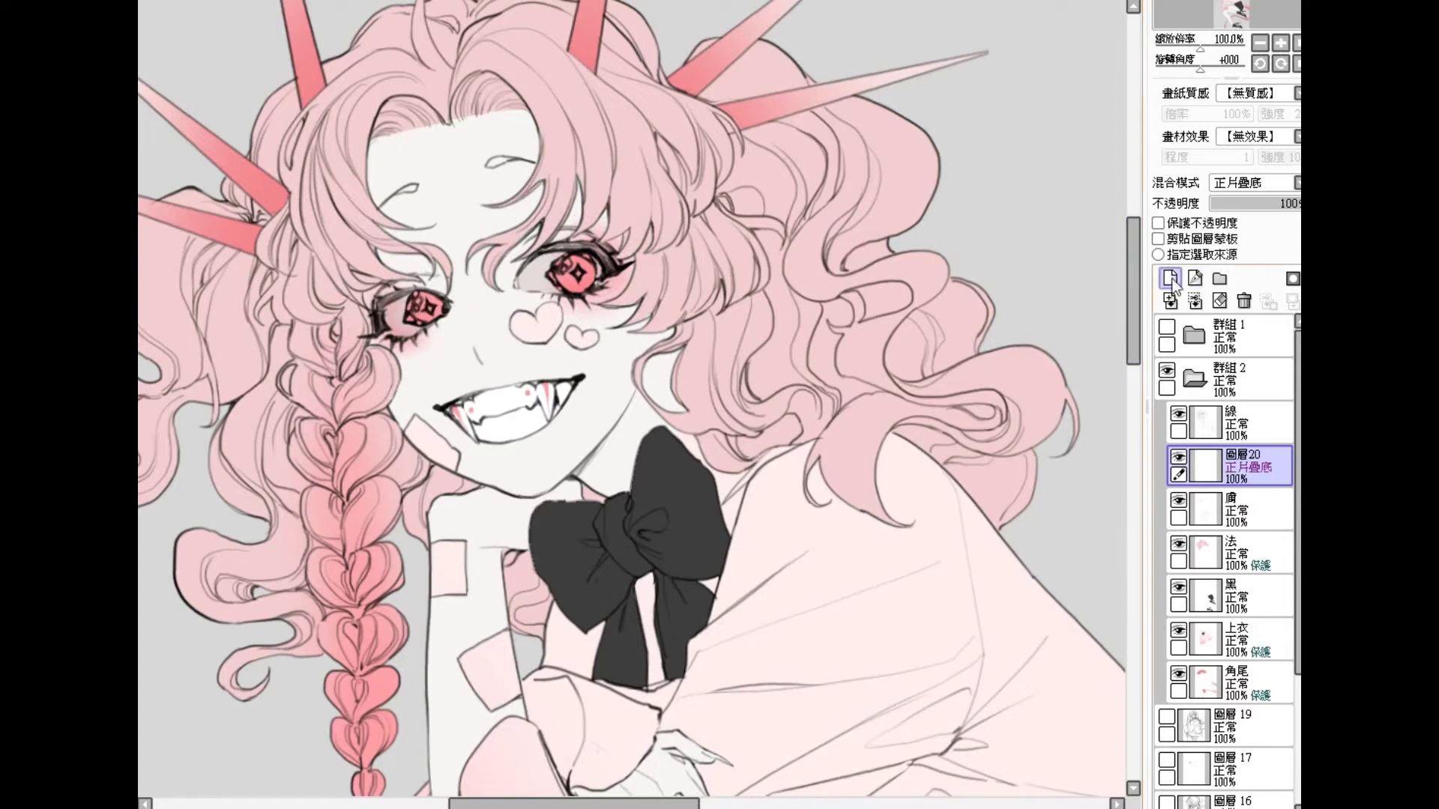
# Step: Tint the lower teeth, lips and the area below the mouth soft pink
pyautogui.moveTo(484, 423); pyautogui.dragTo(533, 424)
pyautogui.press(']')
pyautogui.press(']')
pyautogui.press(']')
pyautogui.moveTo(447, 388)
pyautogui.mouseDown()
pyautogui.moveTo(532, 396)
pyautogui.moveTo(523, 452)
pyautogui.moveTo(527, 437)
pyautogui.moveTo(489, 441)
pyautogui.moveTo(532, 434)
pyautogui.moveTo(552, 409)
pyautogui.mouseUp()
pyautogui.press('[')
pyautogui.press('[')
pyautogui.press('[')
pyautogui.press('[')
pyautogui.press('[')
pyautogui.press('[')
pyautogui.press(']')
pyautogui.press(']')
pyautogui.press(']')
pyautogui.press(']')
pyautogui.press(']')
pyautogui.press(']')
pyautogui.moveTo(472, 435)
pyautogui.mouseDown()
pyautogui.moveTo(530, 452)
pyautogui.moveTo(571, 424)
pyautogui.moveTo(469, 412)
pyautogui.moveTo(511, 401)
pyautogui.moveTo(440, 407)
pyautogui.moveTo(527, 392)
pyautogui.mouseUp()
# Step: Deepen the pink over the left eye's upper part and the right upper eyelid
pyautogui.press('[')
pyautogui.press('[')
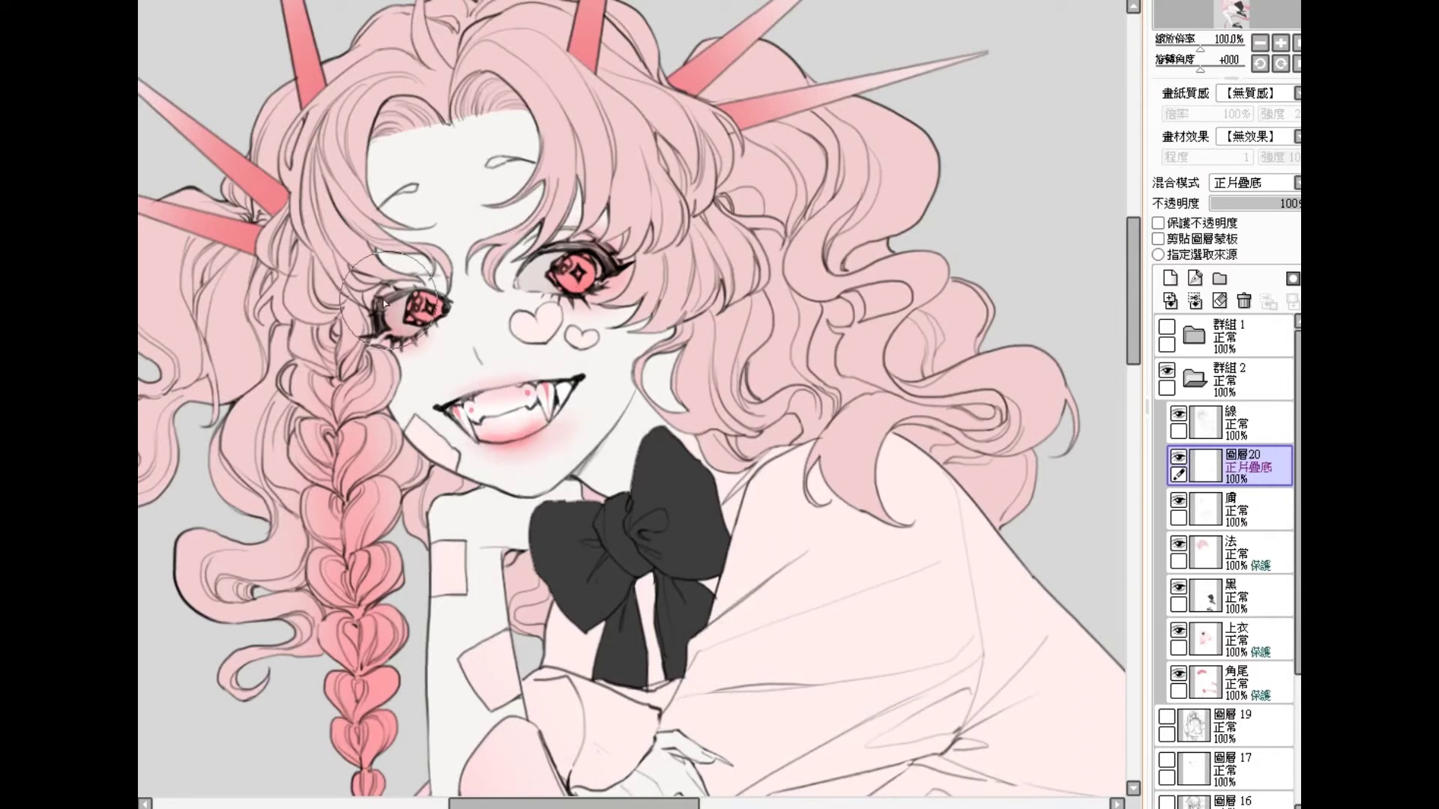
pyautogui.moveTo(422, 303)
pyautogui.mouseDown()
pyautogui.moveTo(386, 302)
pyautogui.moveTo(417, 291)
pyautogui.mouseUp()
pyautogui.moveTo(572, 240); pyautogui.dragTo(569, 247)
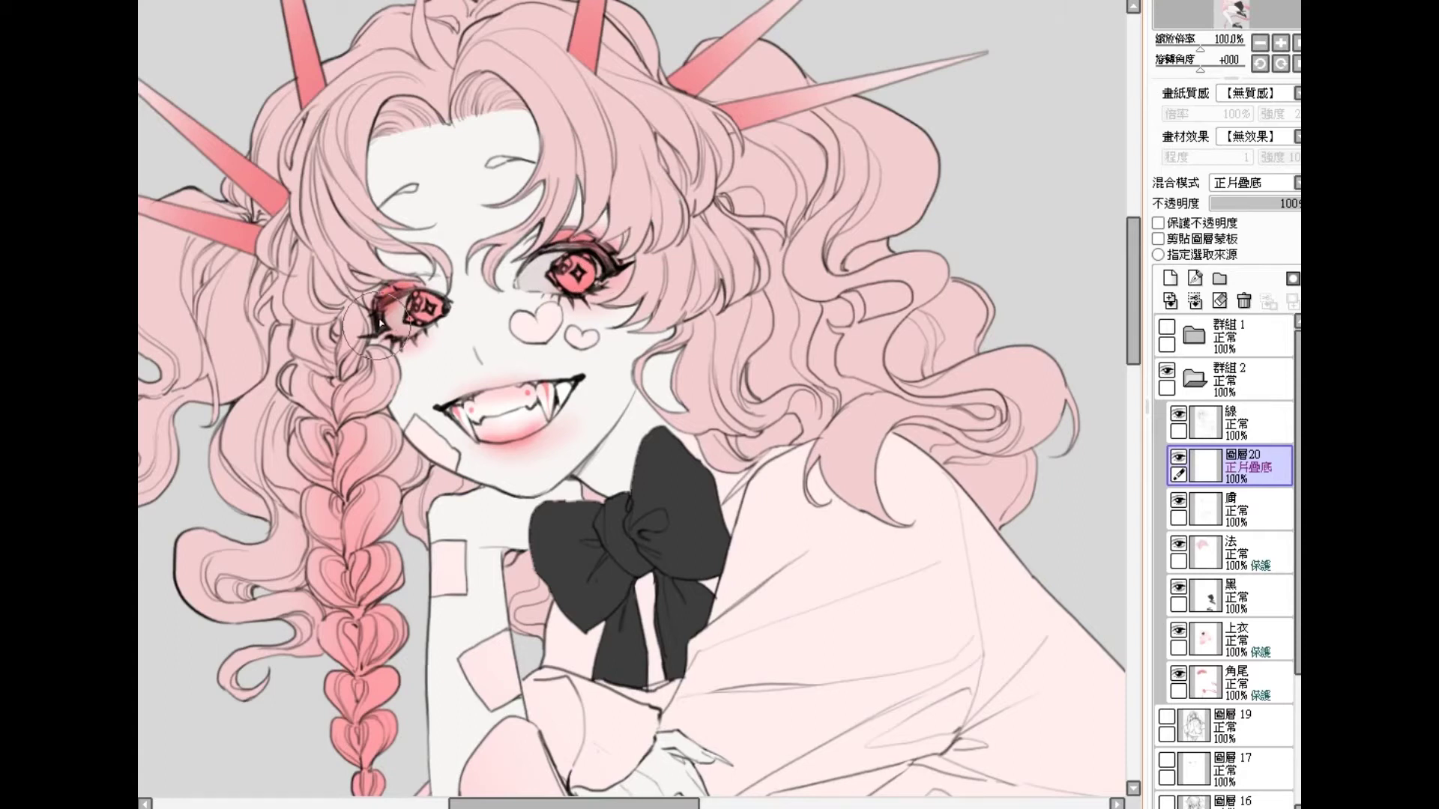
pyautogui.click(1170, 278)
# Step: Set the new layer to Multiply and airbrush blush on the left cheek and nose bridge
pyautogui.click(1259, 183)
pyautogui.click(1262, 213)
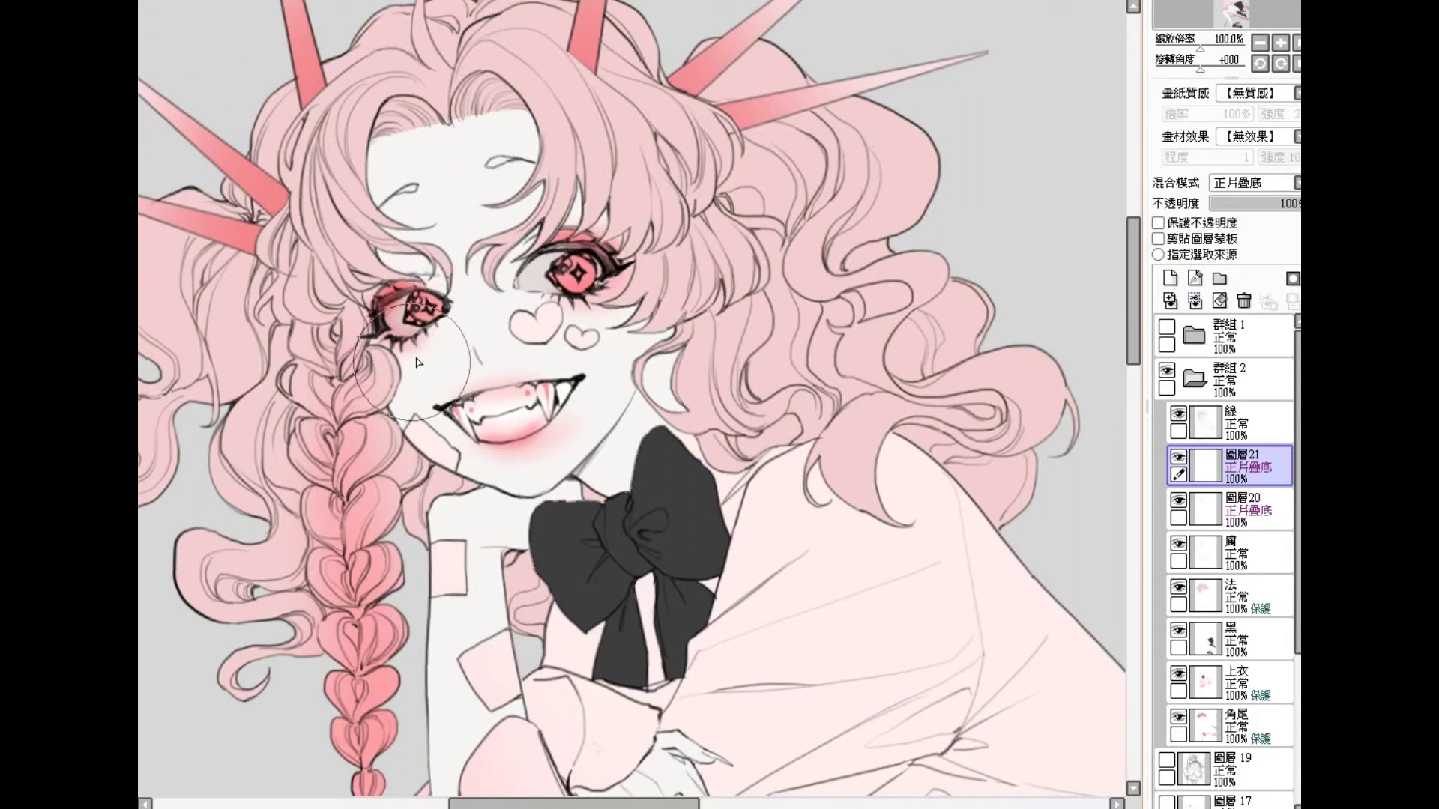
pyautogui.moveTo(408, 385)
pyautogui.mouseDown()
pyautogui.moveTo(471, 358)
pyautogui.moveTo(459, 337)
pyautogui.moveTo(444, 366)
pyautogui.moveTo(394, 364)
pyautogui.mouseUp()
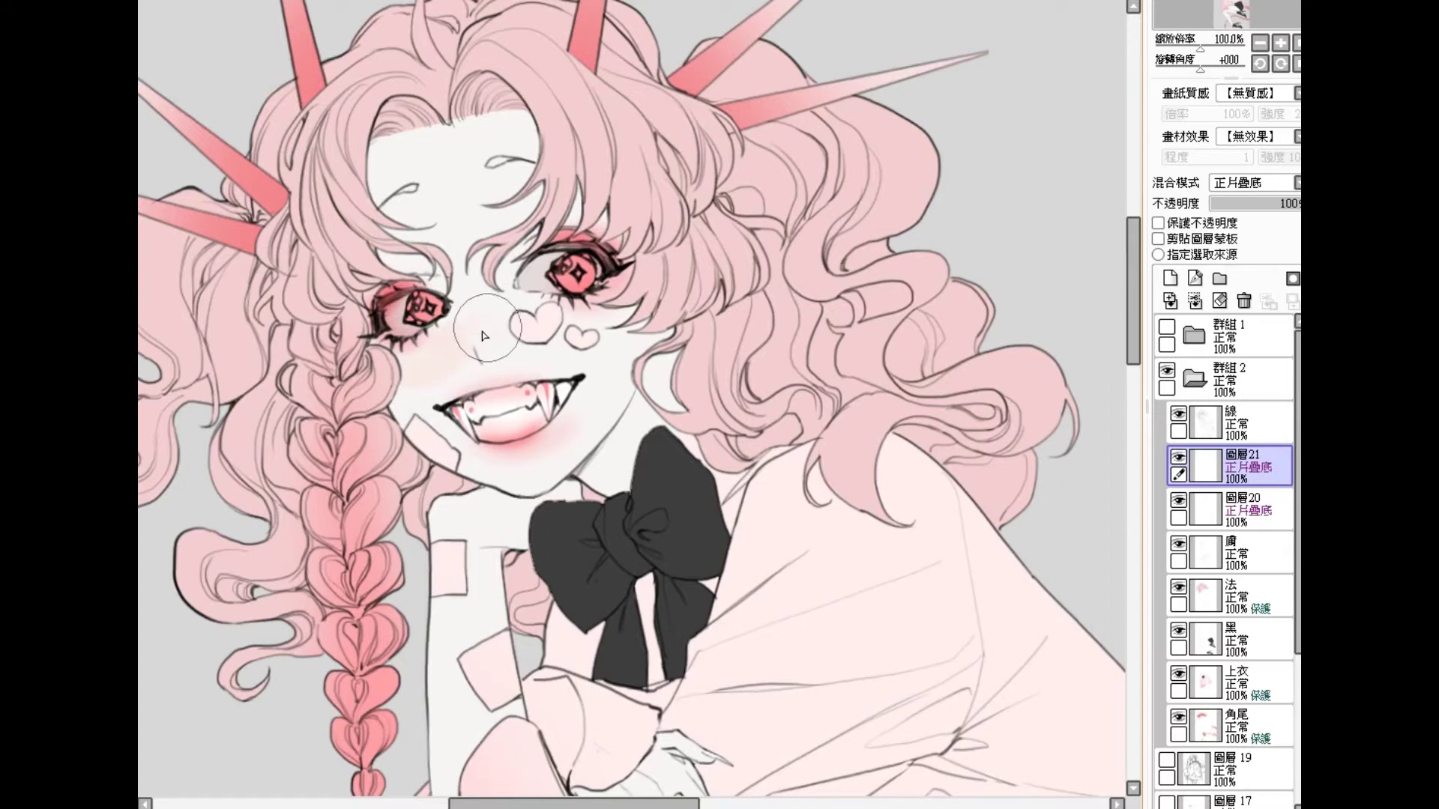
pyautogui.moveTo(504, 331)
pyautogui.mouseDown()
pyautogui.moveTo(536, 326)
pyautogui.moveTo(502, 320)
pyautogui.moveTo(576, 335)
pyautogui.moveTo(547, 331)
pyautogui.moveTo(613, 315)
pyautogui.mouseUp()
pyautogui.press('[')
pyautogui.press('[')
pyautogui.press(']')
pyautogui.press(']')
pyautogui.press(']')
pyautogui.press(']')
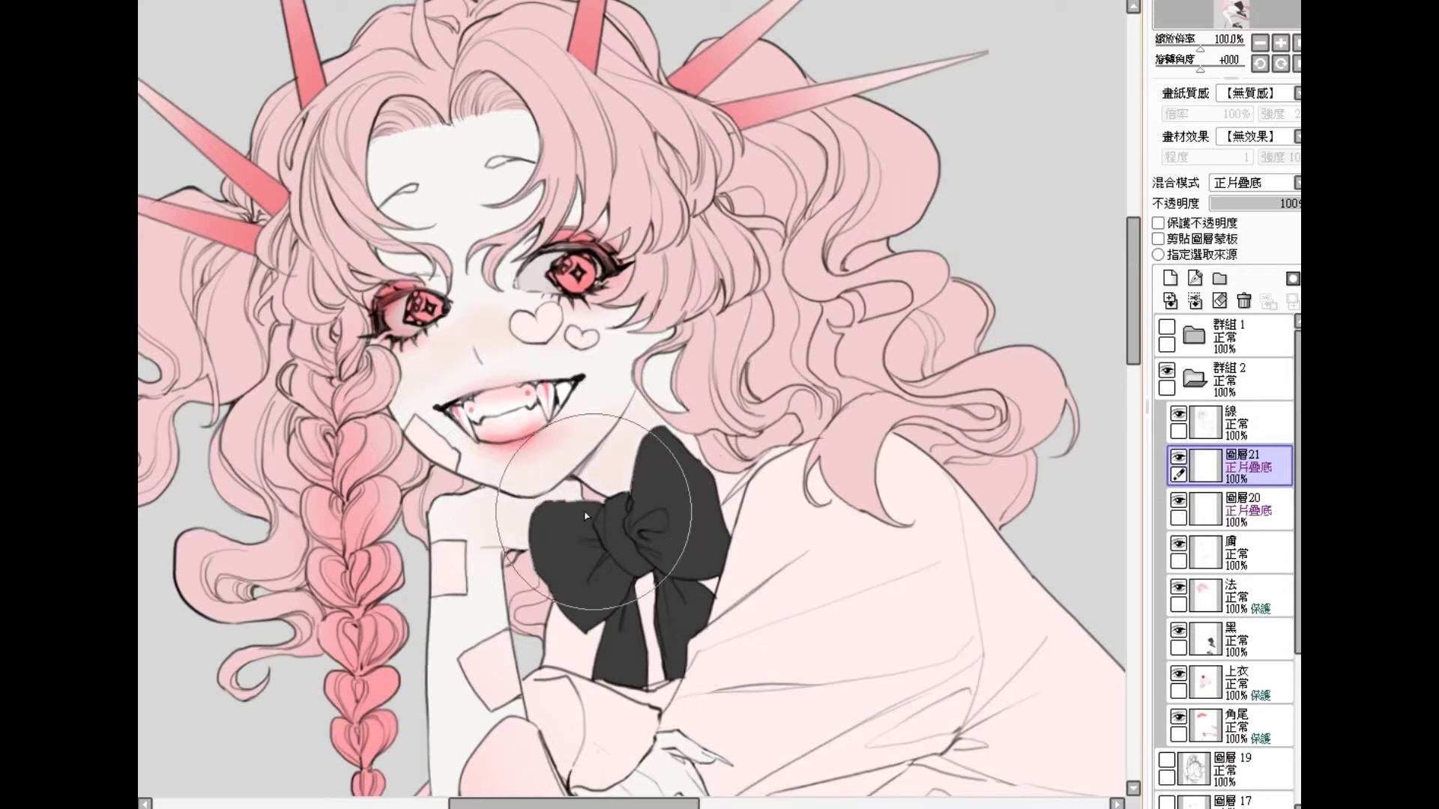
pyautogui.moveTo(501, 627); pyautogui.dragTo(469, 442)
# Step: Airbrush faint pink shading down the arm and over the back of the hand
pyautogui.scroll(-1, 499, 528)
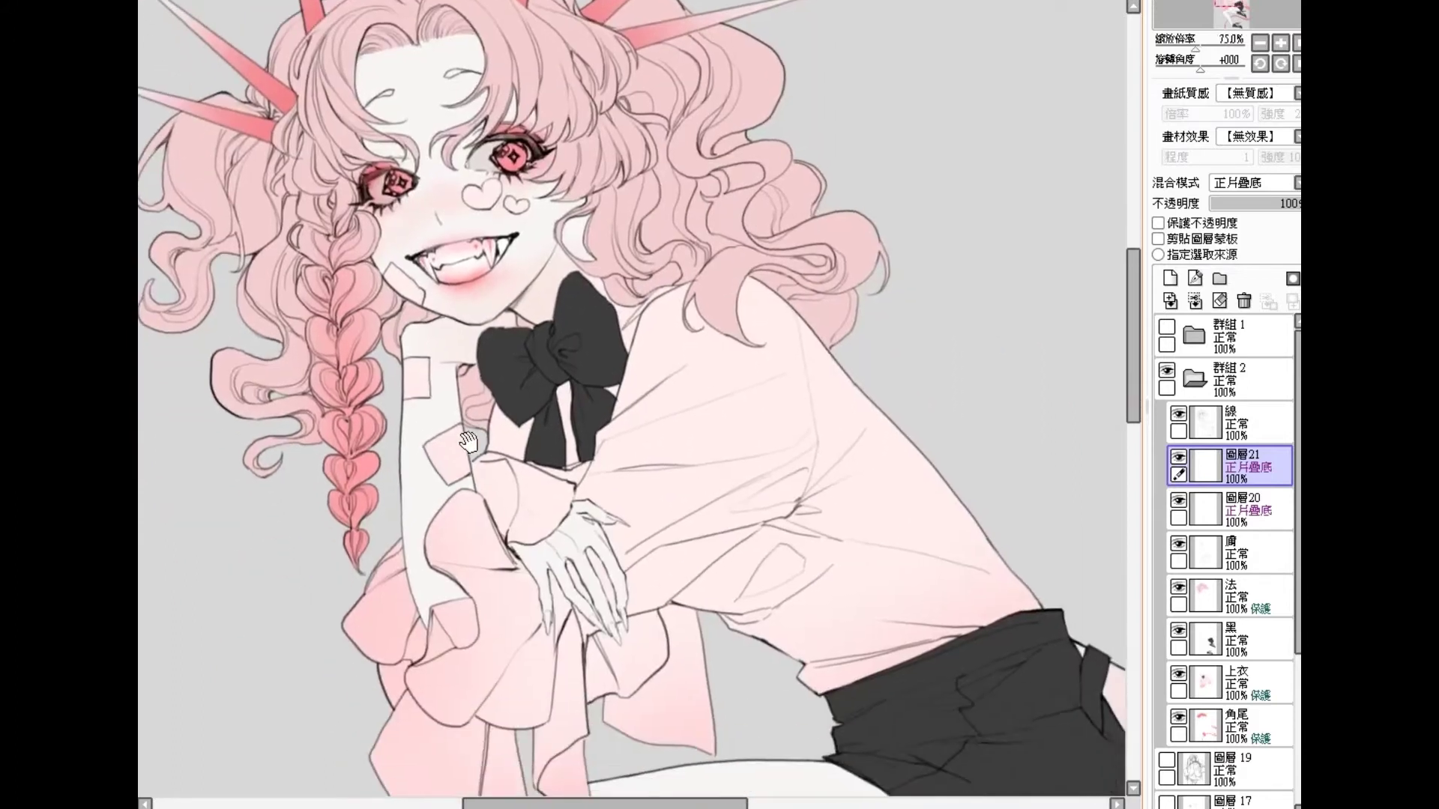
pyautogui.moveTo(431, 517); pyautogui.dragTo(482, 633)
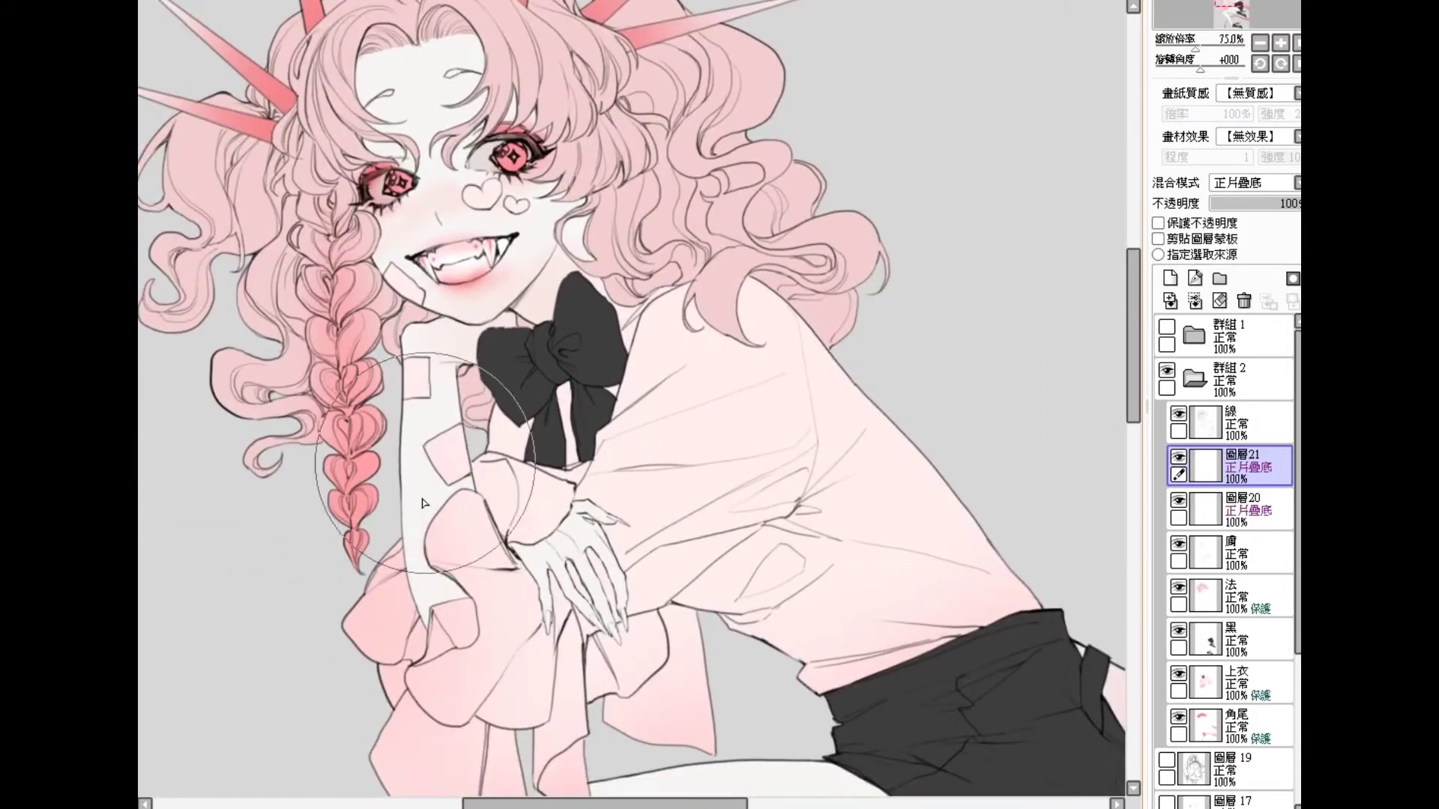
pyautogui.press('[')
pyautogui.press('[')
pyautogui.press('[')
pyautogui.press('[')
pyautogui.press('[')
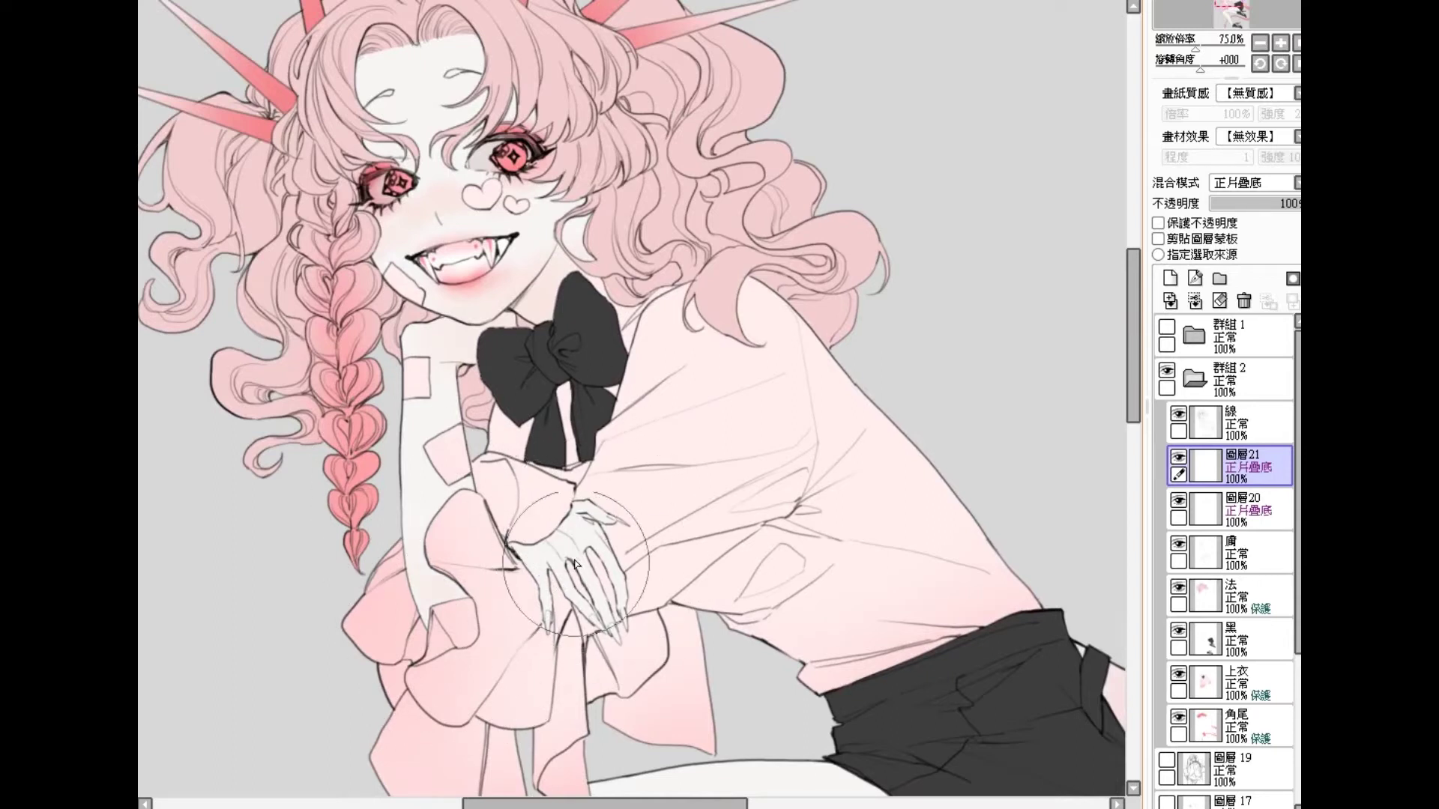
pyautogui.moveTo(549, 559); pyautogui.dragTo(598, 524)
pyautogui.press(']')
pyautogui.press(']')
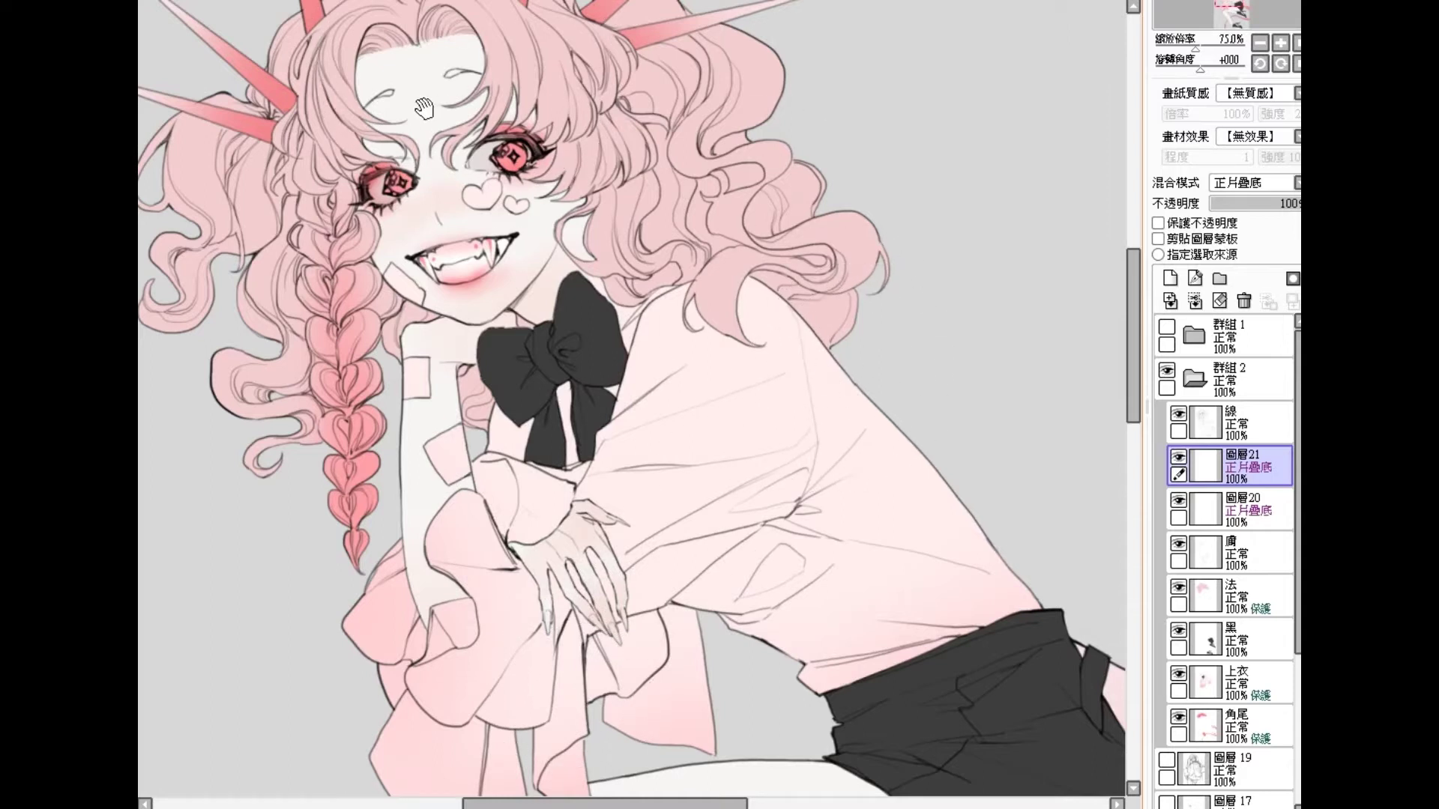
# Step: Airbrush soft pink shading across the thigh on 圖層21
pyautogui.moveTo(424, 109); pyautogui.dragTo(431, 177)
pyautogui.moveTo(581, 352); pyautogui.dragTo(545, 283)
pyautogui.scroll(-1, 544, 283)
pyautogui.moveTo(723, 637); pyautogui.dragTo(703, 541)
pyautogui.moveTo(781, 587)
pyautogui.mouseDown()
pyautogui.moveTo(704, 484)
pyautogui.moveTo(821, 603)
pyautogui.moveTo(761, 528)
pyautogui.moveTo(736, 620)
pyautogui.moveTo(643, 550)
pyautogui.moveTo(770, 600)
pyautogui.moveTo(659, 635)
pyautogui.moveTo(747, 610)
pyautogui.moveTo(515, 549)
pyautogui.moveTo(417, 543)
pyautogui.moveTo(390, 502)
pyautogui.moveTo(506, 595)
pyautogui.moveTo(501, 563)
pyautogui.moveTo(446, 541)
pyautogui.moveTo(555, 603)
pyautogui.moveTo(502, 588)
pyautogui.moveTo(525, 608)
pyautogui.moveTo(499, 688)
pyautogui.moveTo(381, 632)
pyautogui.moveTo(428, 624)
pyautogui.mouseUp()
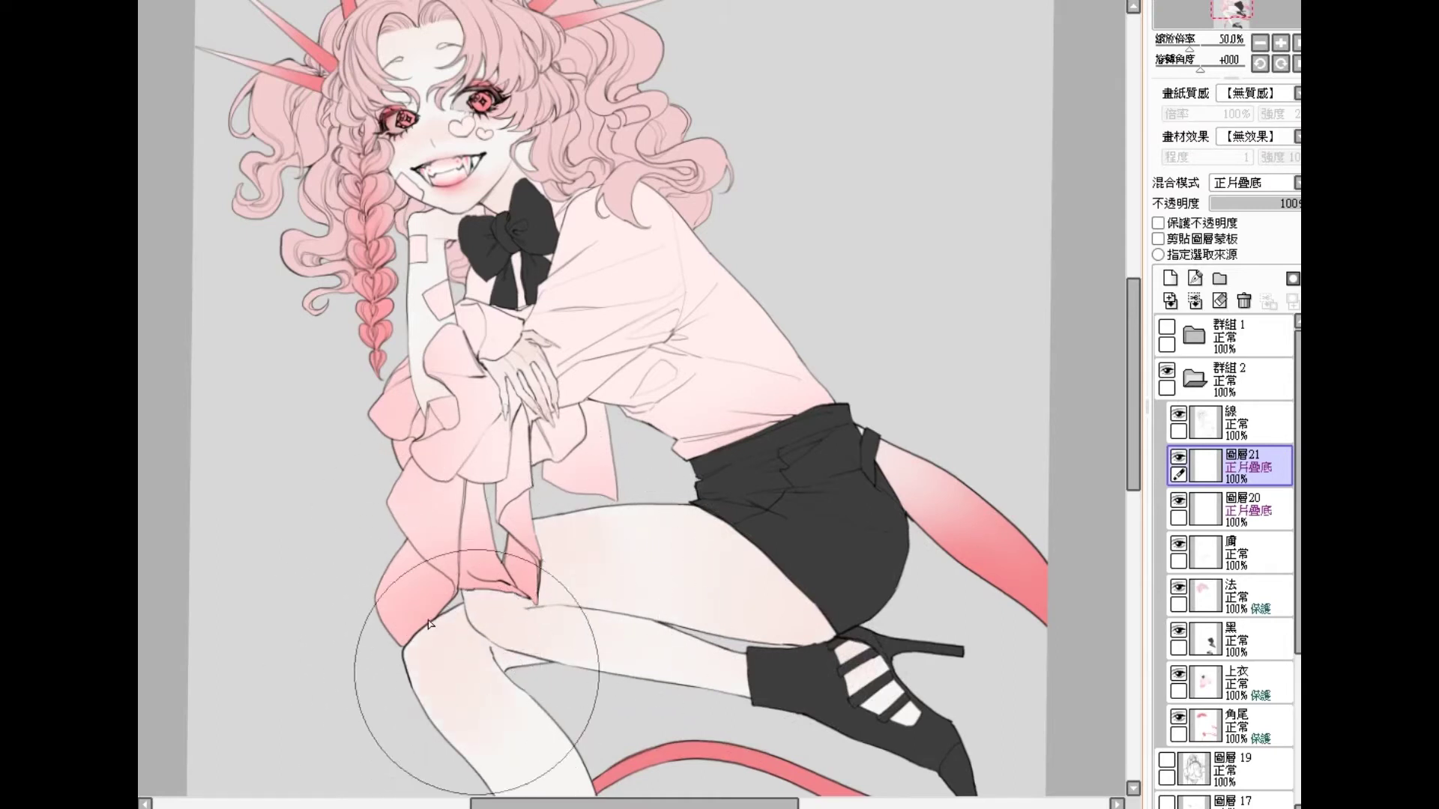
pyautogui.moveTo(557, 735); pyautogui.dragTo(459, 463)
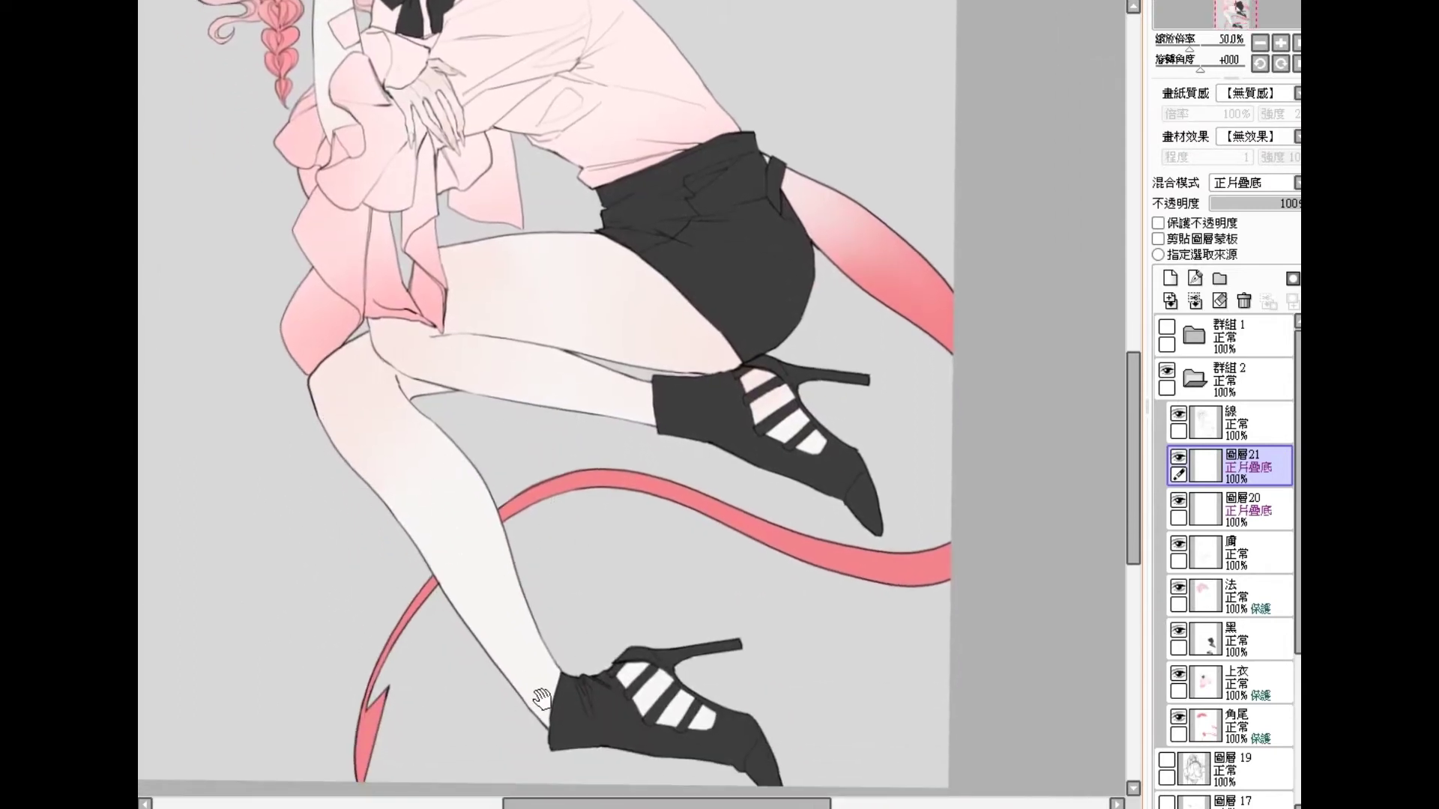
pyautogui.moveTo(541, 699); pyautogui.dragTo(522, 656)
pyautogui.moveTo(710, 147)
pyautogui.mouseDown()
pyautogui.moveTo(752, 597)
pyautogui.moveTo(784, 558)
pyautogui.mouseUp()
pyautogui.press('[')
pyautogui.press('[')
pyautogui.press('[')
pyautogui.press('[')
pyautogui.press('[')
pyautogui.press('[')
pyautogui.press('[')
pyautogui.press('[')
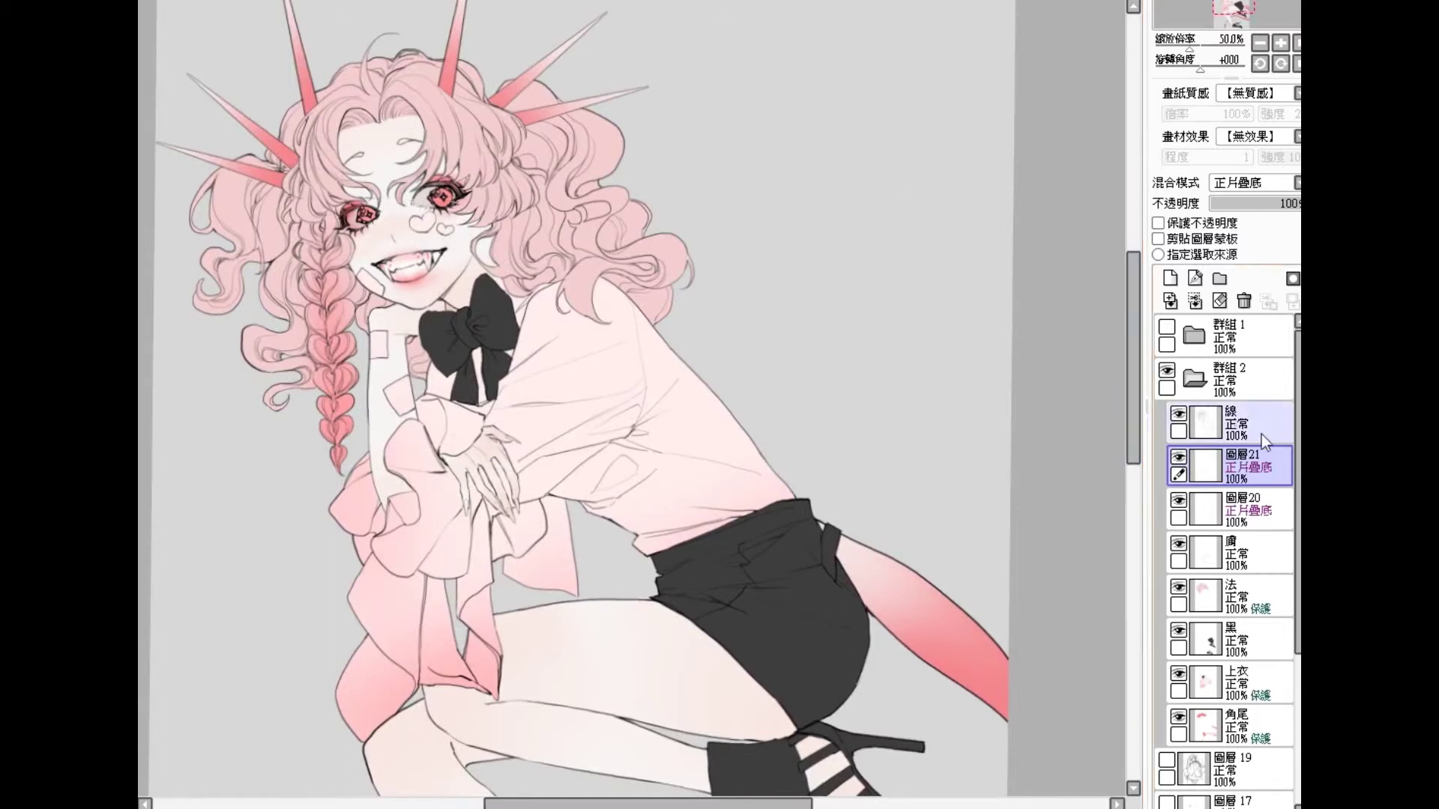
# Step: Keep 圖層21 on Multiply, zoom in to 100% and make the upper lip pinker
pyautogui.click(1248, 182)
pyautogui.click(1250, 216)
pyautogui.scroll(1, 333, 187)
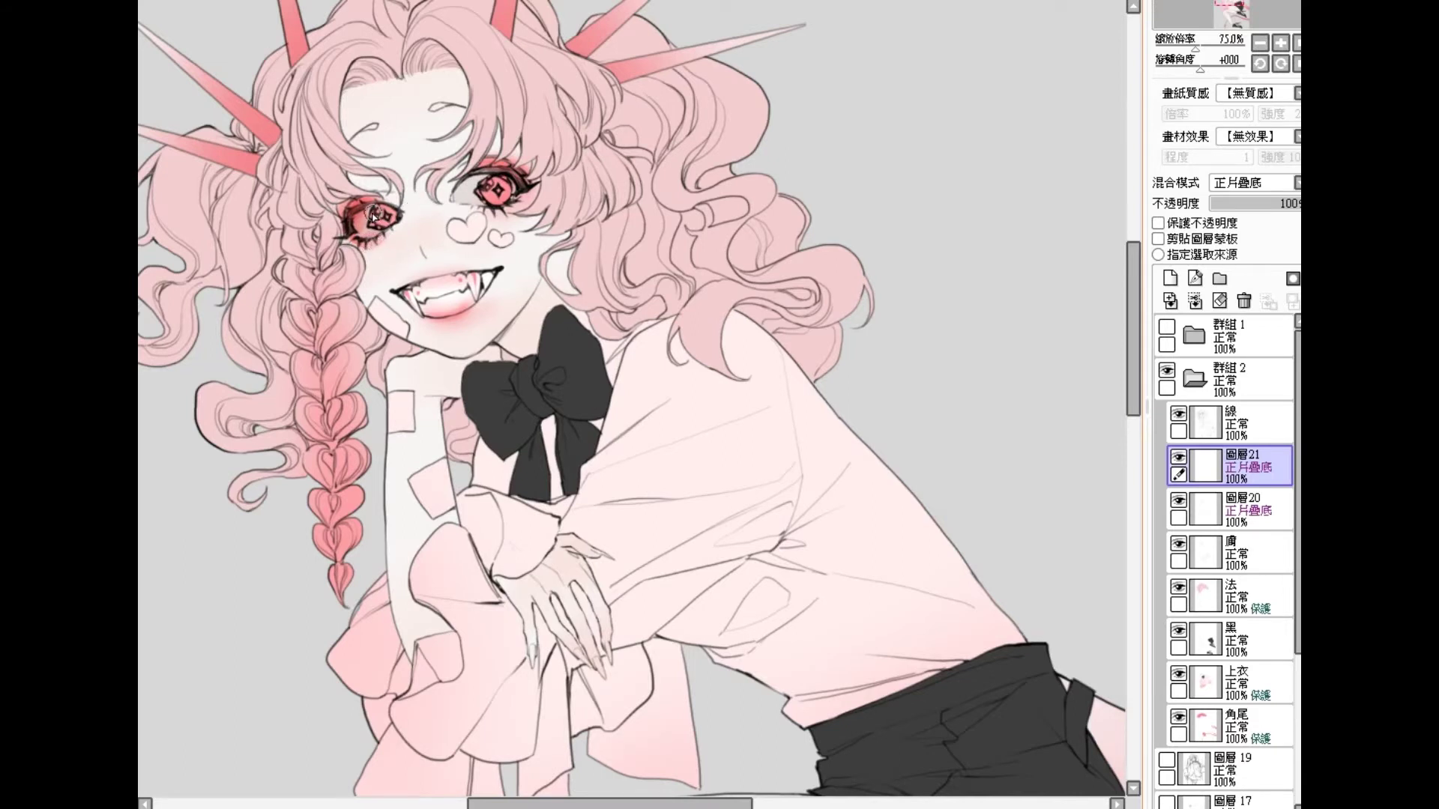
pyautogui.scroll(1, 362, 231)
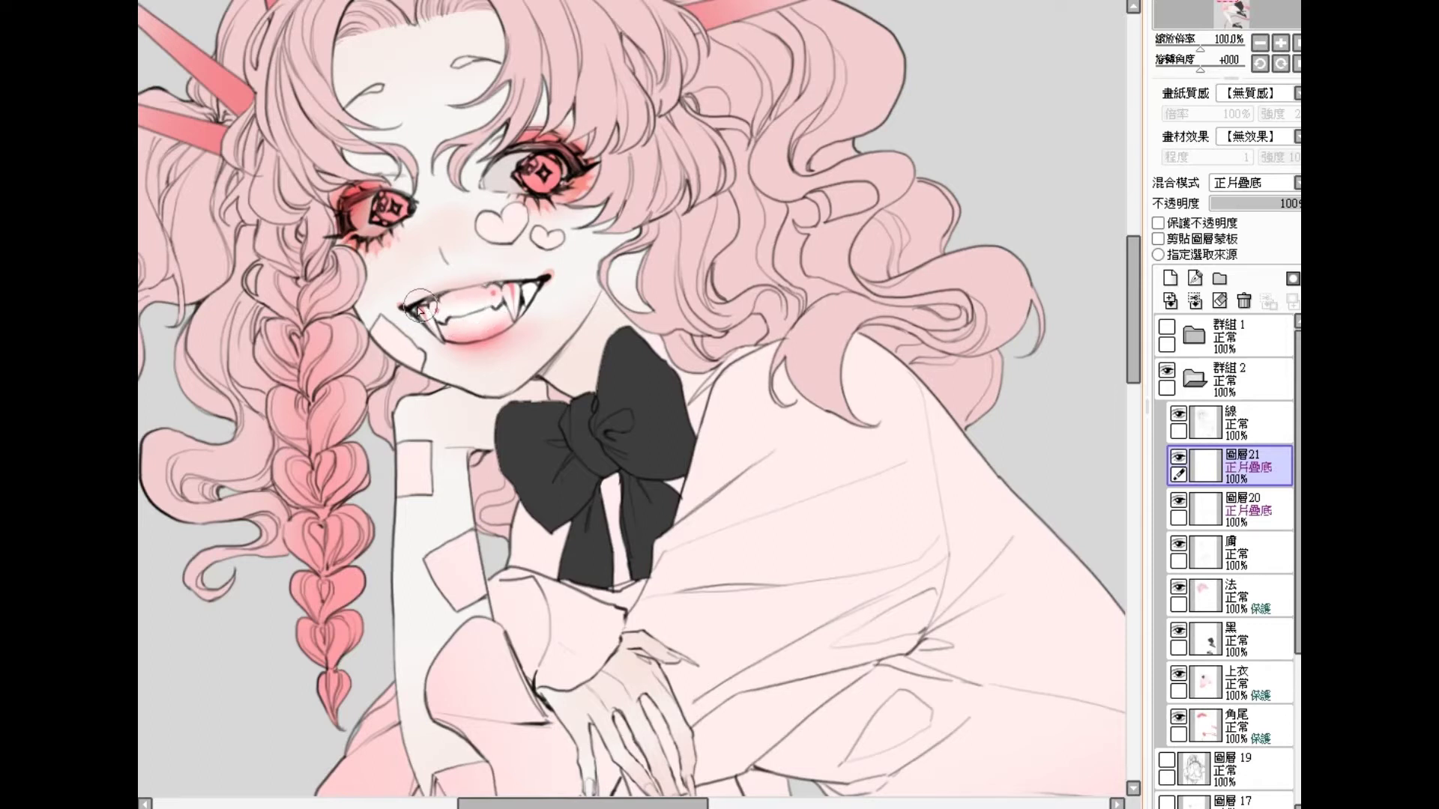
pyautogui.moveTo(443, 294)
pyautogui.mouseDown()
pyautogui.moveTo(500, 278)
pyautogui.moveTo(450, 292)
pyautogui.mouseUp()
# Step: Select the 線 line-art layer and protect its opacity (保護不透明度)
pyautogui.click(1173, 414)
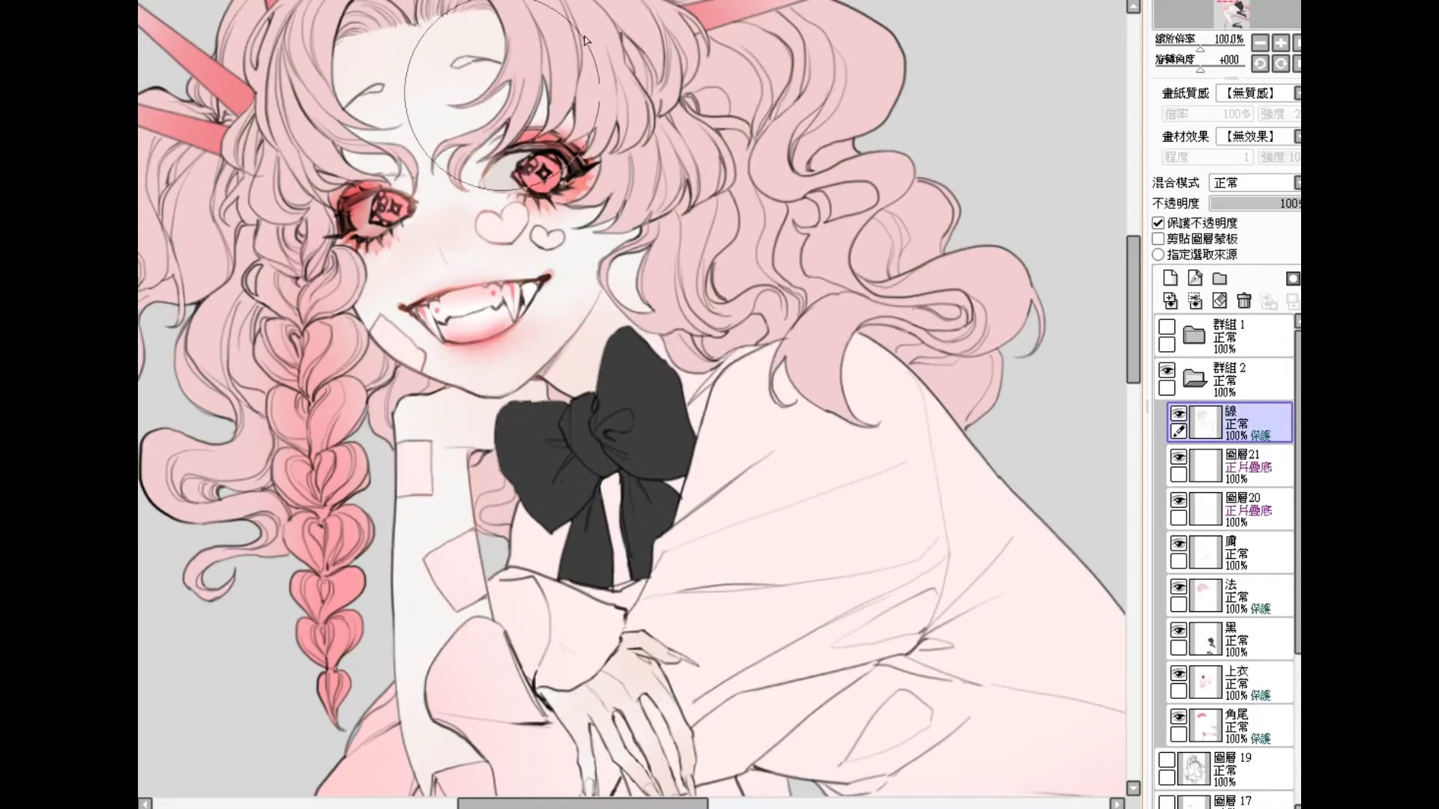
pyautogui.moveTo(690, 180); pyautogui.dragTo(689, 194)
pyautogui.scroll(-1, 661, 360)
pyautogui.moveTo(661, 360); pyautogui.dragTo(623, 283)
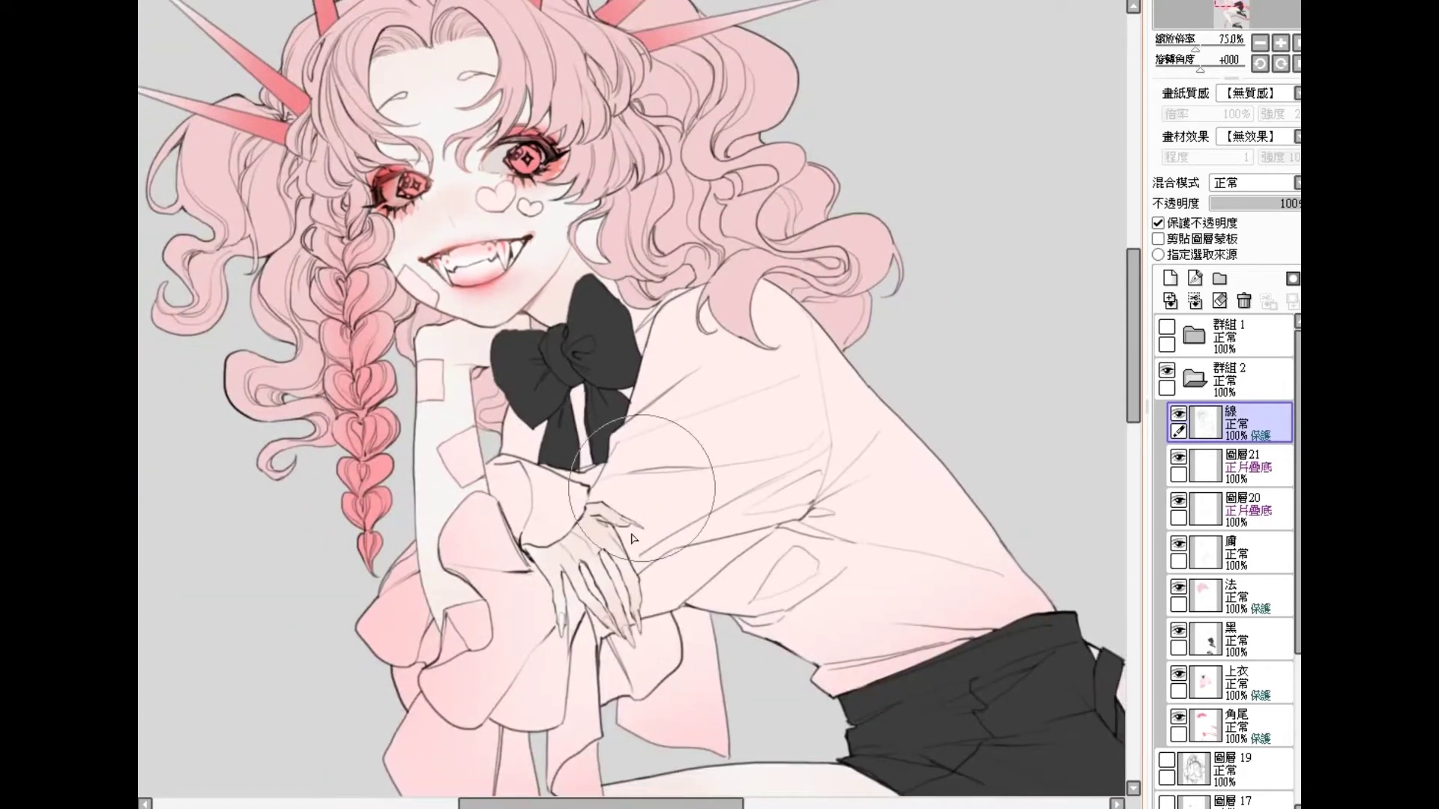
pyautogui.scroll(-2, 786, 579)
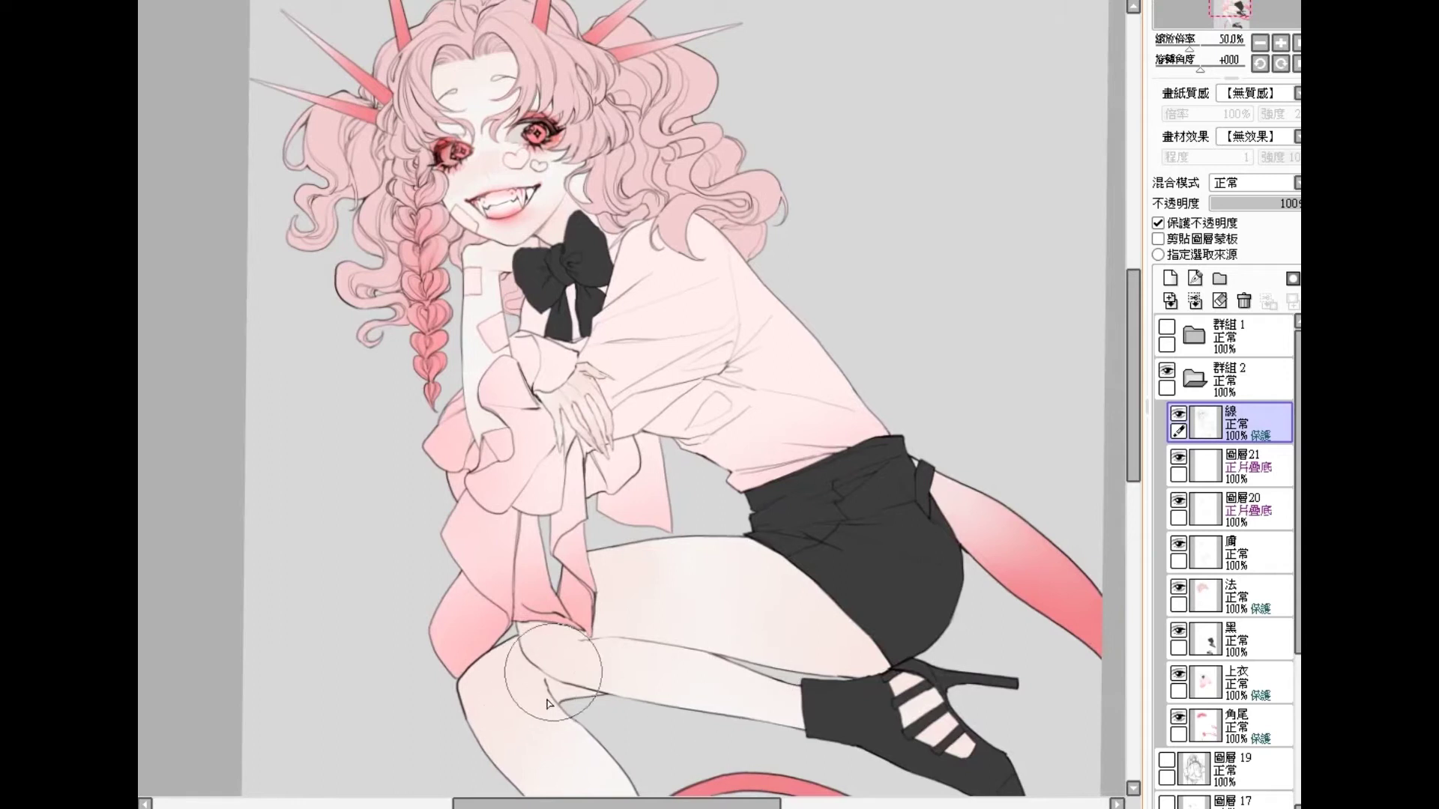
pyautogui.scroll(-4, 667, 556)
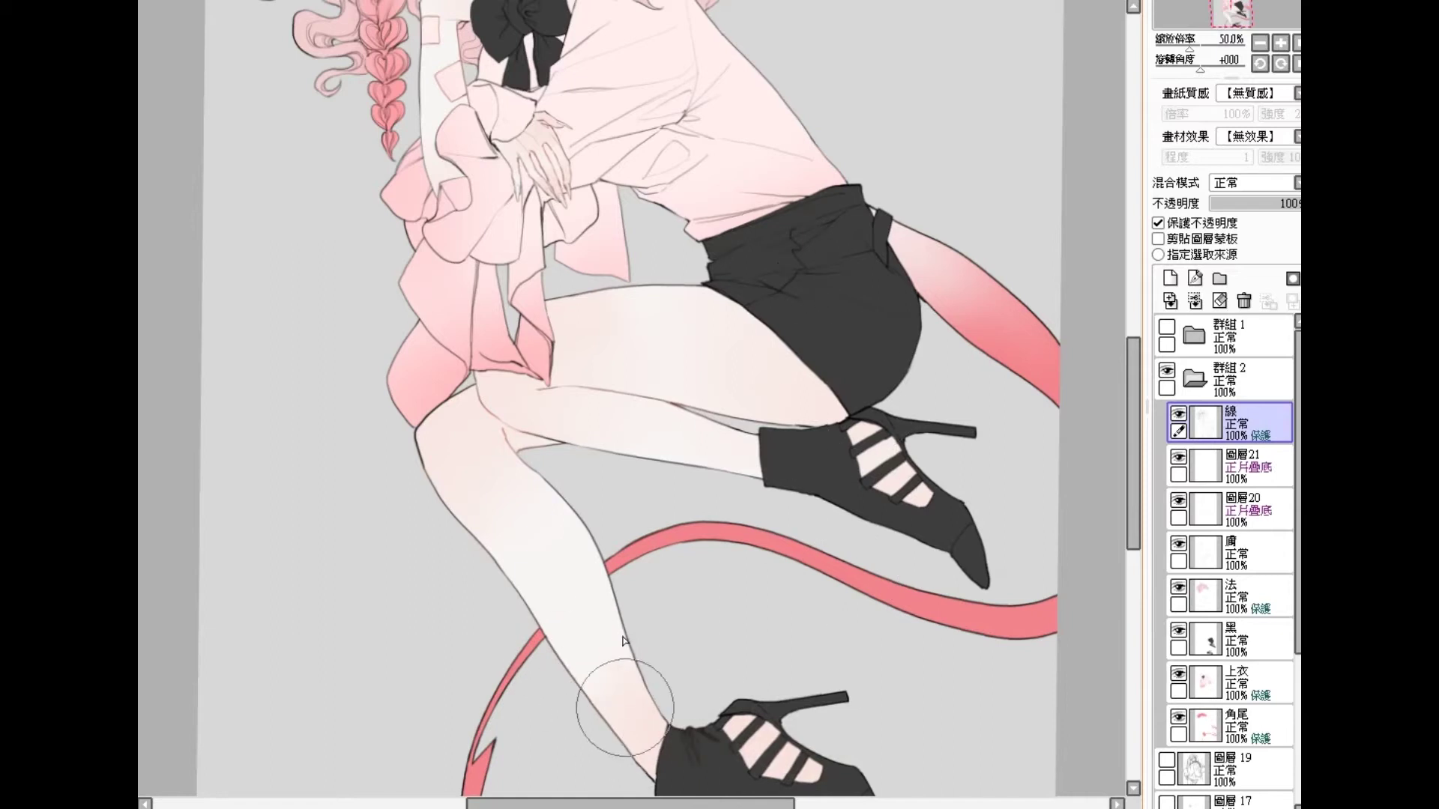
pyautogui.scroll(4, 651, 441)
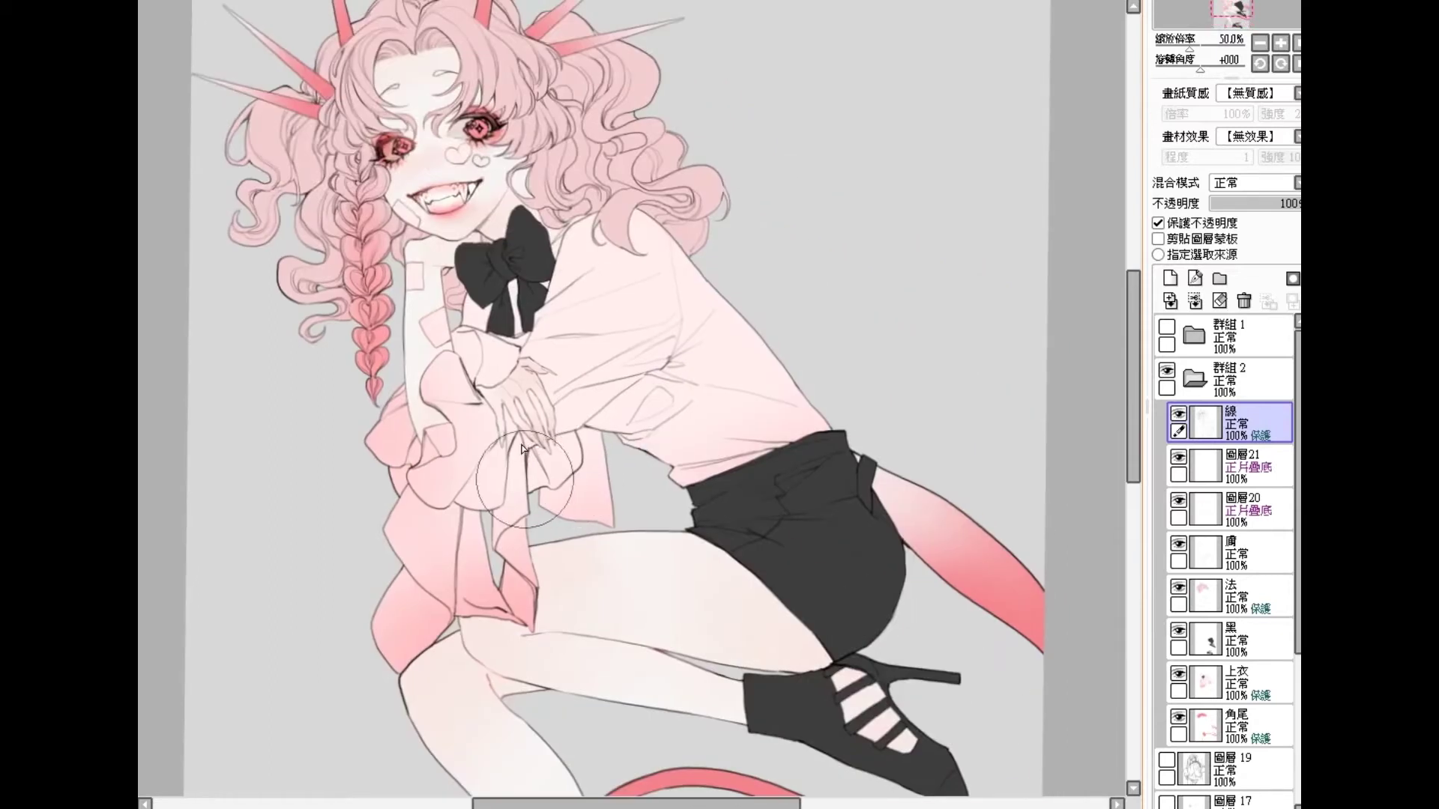
pyautogui.scroll(2, 536, 229)
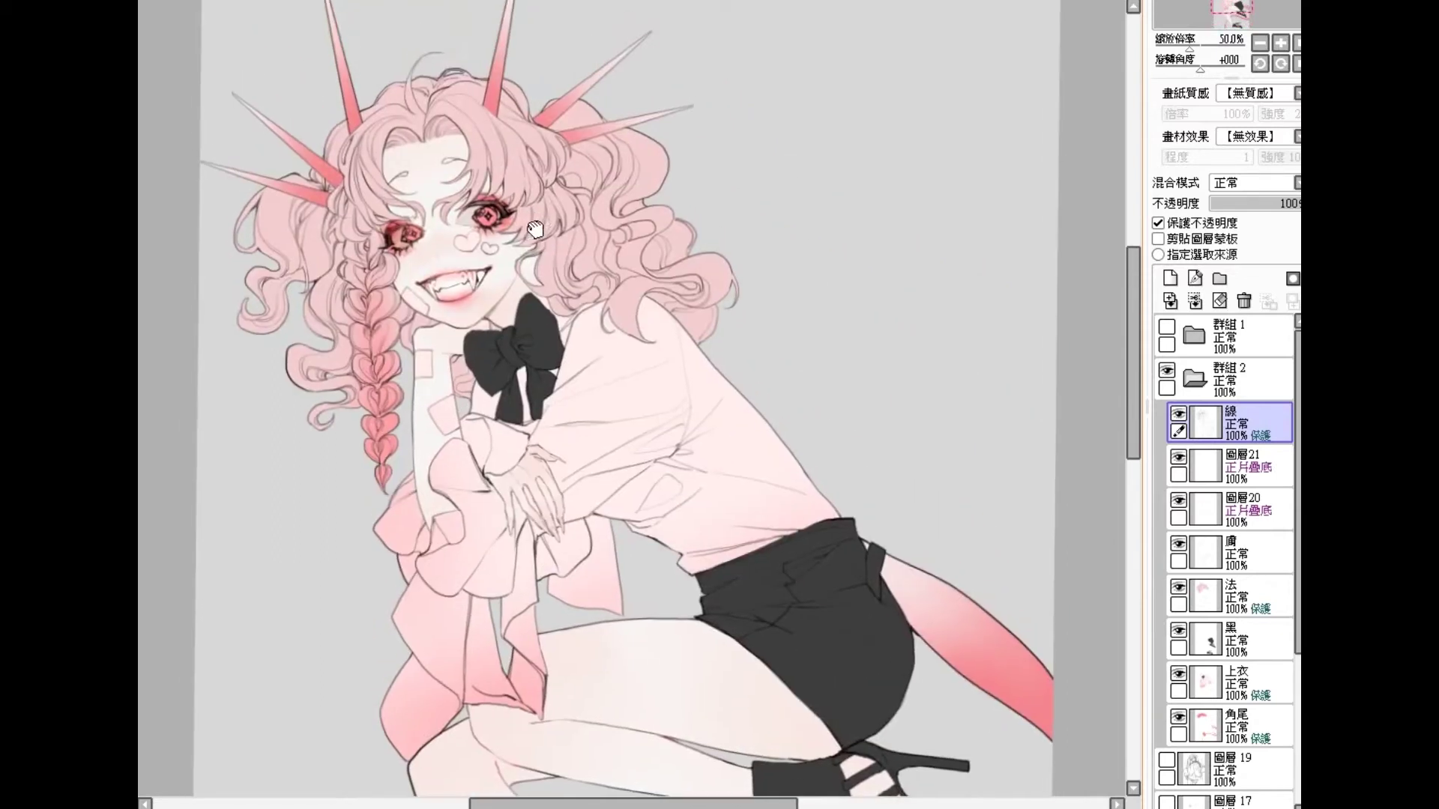
# Step: Merge the cheek blush layer 圖層21 down into 圖層20 with Ctrl+E
pyautogui.click(449, 246)
pyautogui.click(1236, 470)
pyautogui.hotkey('ctrl', 'e')
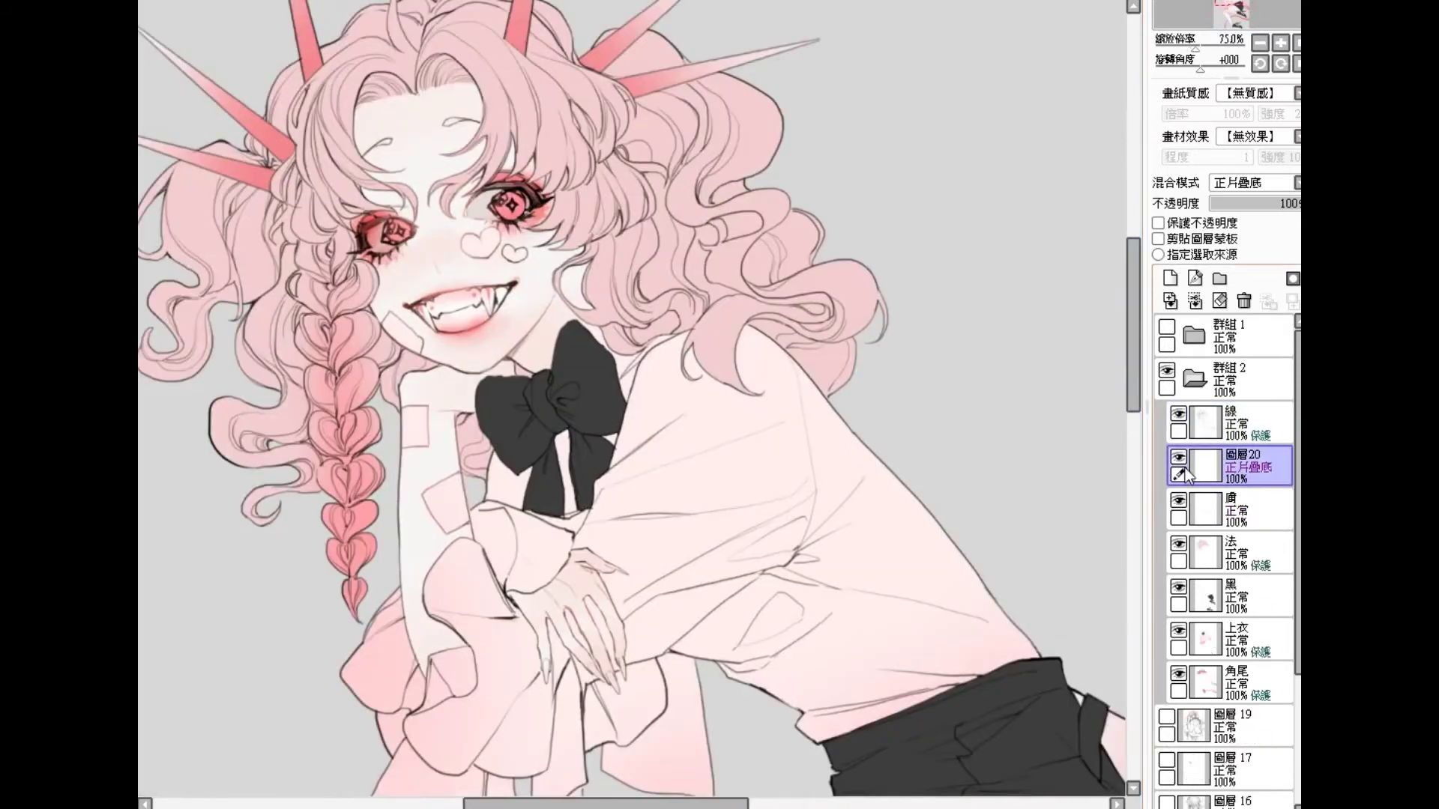
# Step: Erase excess shading around both eyes on 圖層20 and repaint the upper teeth white
pyautogui.click(358, 219)
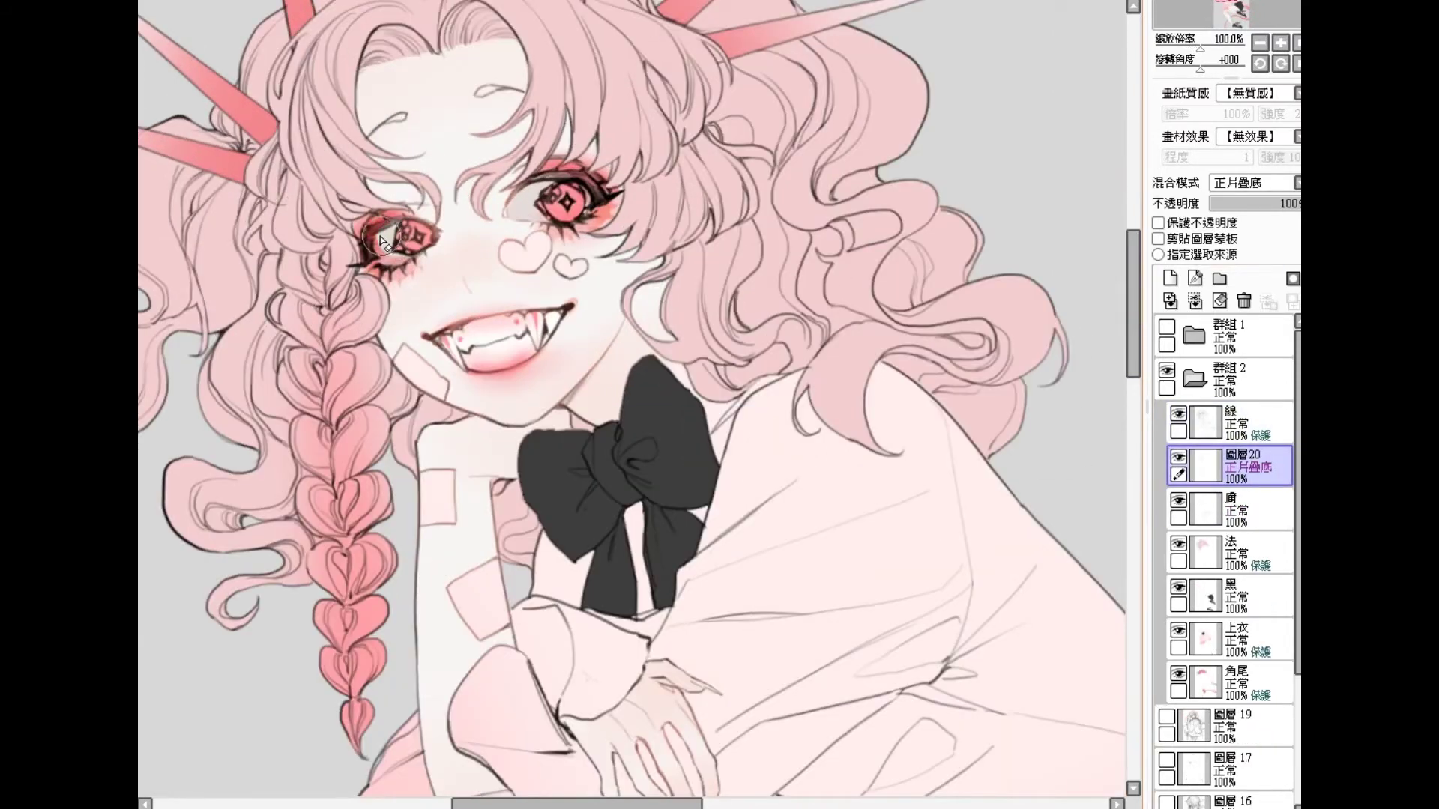
pyautogui.moveTo(377, 229)
pyautogui.mouseDown()
pyautogui.moveTo(374, 262)
pyautogui.moveTo(405, 225)
pyautogui.moveTo(384, 223)
pyautogui.moveTo(429, 234)
pyautogui.moveTo(381, 248)
pyautogui.moveTo(401, 256)
pyautogui.moveTo(388, 263)
pyautogui.moveTo(420, 244)
pyautogui.mouseUp()
pyautogui.moveTo(586, 189)
pyautogui.mouseDown()
pyautogui.moveTo(522, 204)
pyautogui.moveTo(568, 180)
pyautogui.moveTo(538, 180)
pyautogui.moveTo(581, 177)
pyautogui.moveTo(598, 192)
pyautogui.moveTo(548, 203)
pyautogui.moveTo(573, 184)
pyautogui.moveTo(581, 196)
pyautogui.moveTo(545, 186)
pyautogui.moveTo(569, 201)
pyautogui.moveTo(556, 220)
pyautogui.moveTo(525, 218)
pyautogui.moveTo(571, 222)
pyautogui.moveTo(595, 206)
pyautogui.moveTo(512, 214)
pyautogui.mouseUp()
pyautogui.moveTo(459, 353)
pyautogui.mouseDown()
pyautogui.moveTo(475, 334)
pyautogui.moveTo(529, 318)
pyautogui.moveTo(492, 319)
pyautogui.moveTo(550, 318)
pyautogui.moveTo(452, 341)
pyautogui.moveTo(477, 364)
pyautogui.moveTo(460, 357)
pyautogui.moveTo(521, 356)
pyautogui.moveTo(464, 357)
pyautogui.moveTo(498, 359)
pyautogui.moveTo(474, 366)
pyautogui.moveTo(521, 355)
pyautogui.moveTo(505, 361)
pyautogui.moveTo(552, 325)
pyautogui.moveTo(513, 332)
pyautogui.mouseUp()
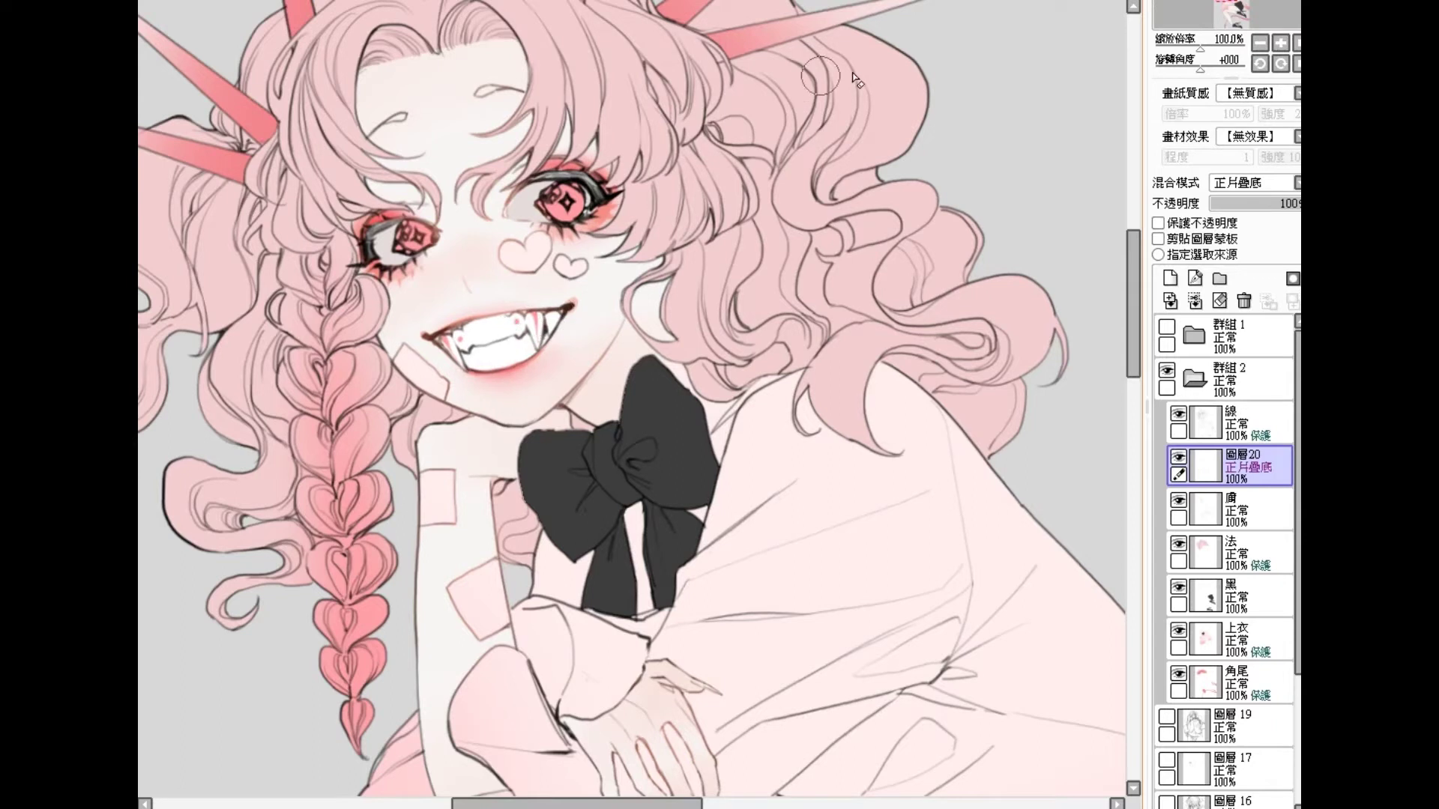
# Step: Add a new Multiply layer 圖層21 and shade the nose bridge pink
pyautogui.click(1170, 278)
pyautogui.click(1255, 182)
pyautogui.click(1246, 209)
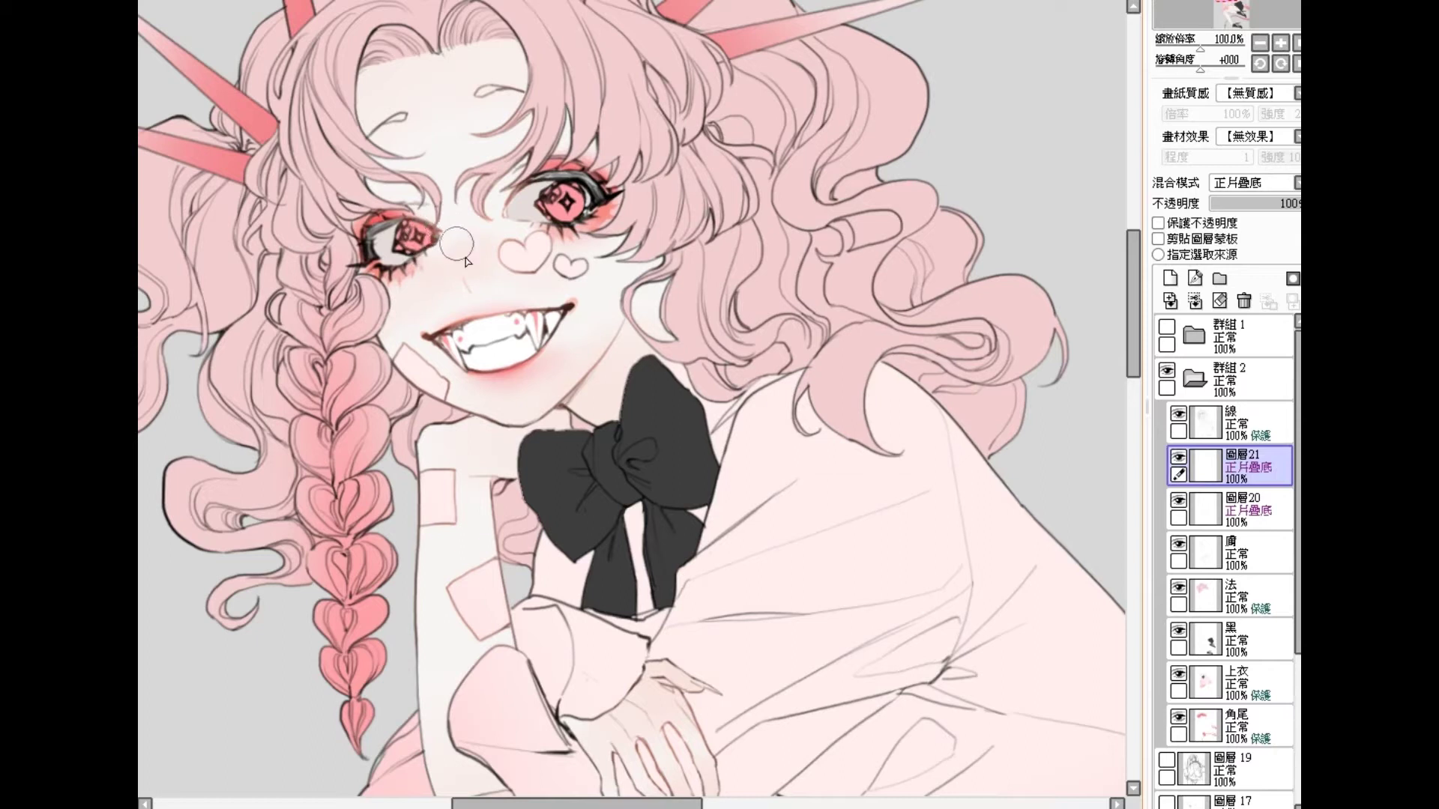
pyautogui.moveTo(462, 254); pyautogui.dragTo(466, 278)
pyautogui.press('e')
pyautogui.moveTo(467, 264); pyautogui.dragTo(473, 282)
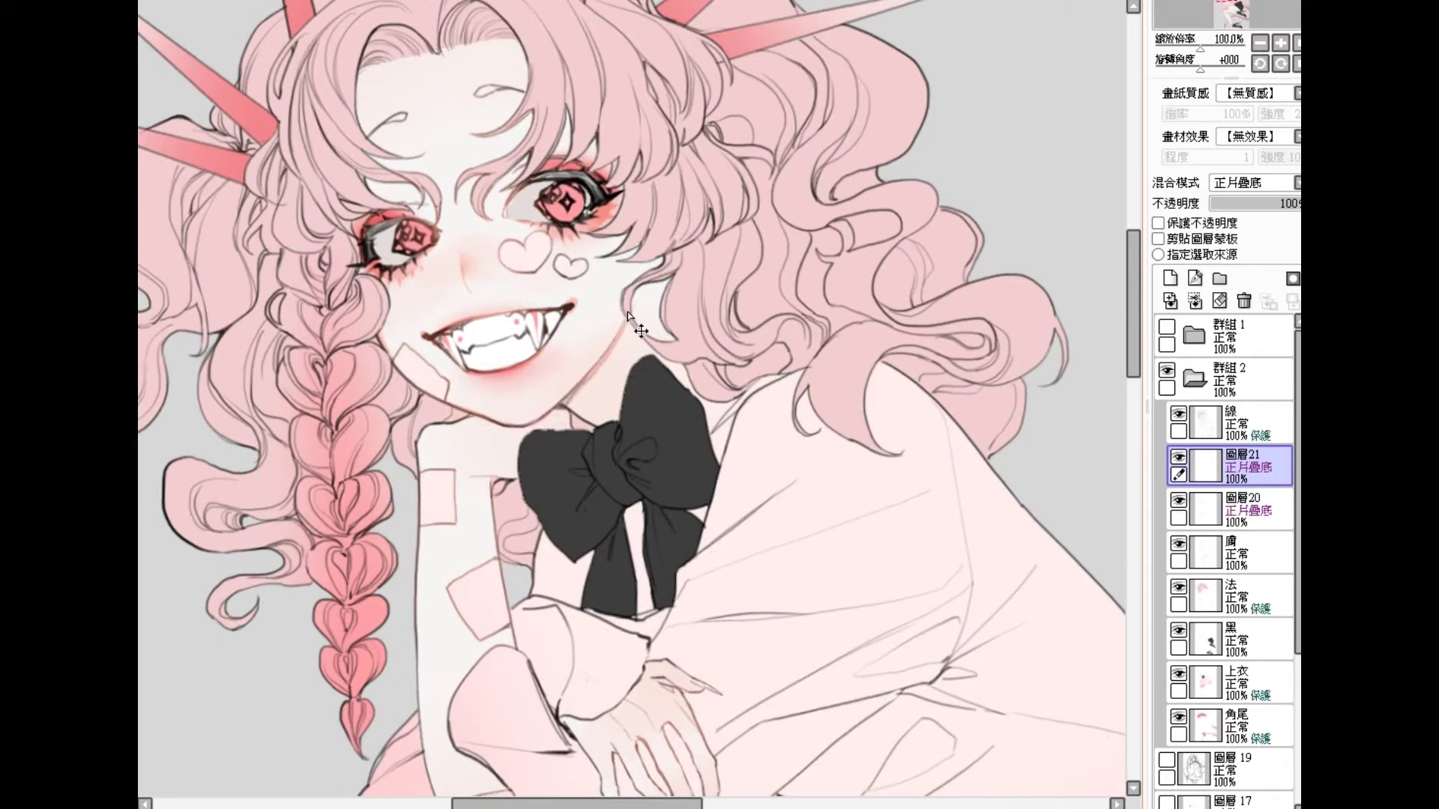
# Step: Brush salmon shadow along the jaw, down the neck to the bow and under the hair tips
pyautogui.moveTo(625, 321); pyautogui.dragTo(572, 412)
pyautogui.moveTo(605, 353); pyautogui.dragTo(579, 399)
pyautogui.moveTo(621, 328)
pyautogui.mouseDown()
pyautogui.moveTo(597, 364)
pyautogui.moveTo(600, 412)
pyautogui.mouseUp()
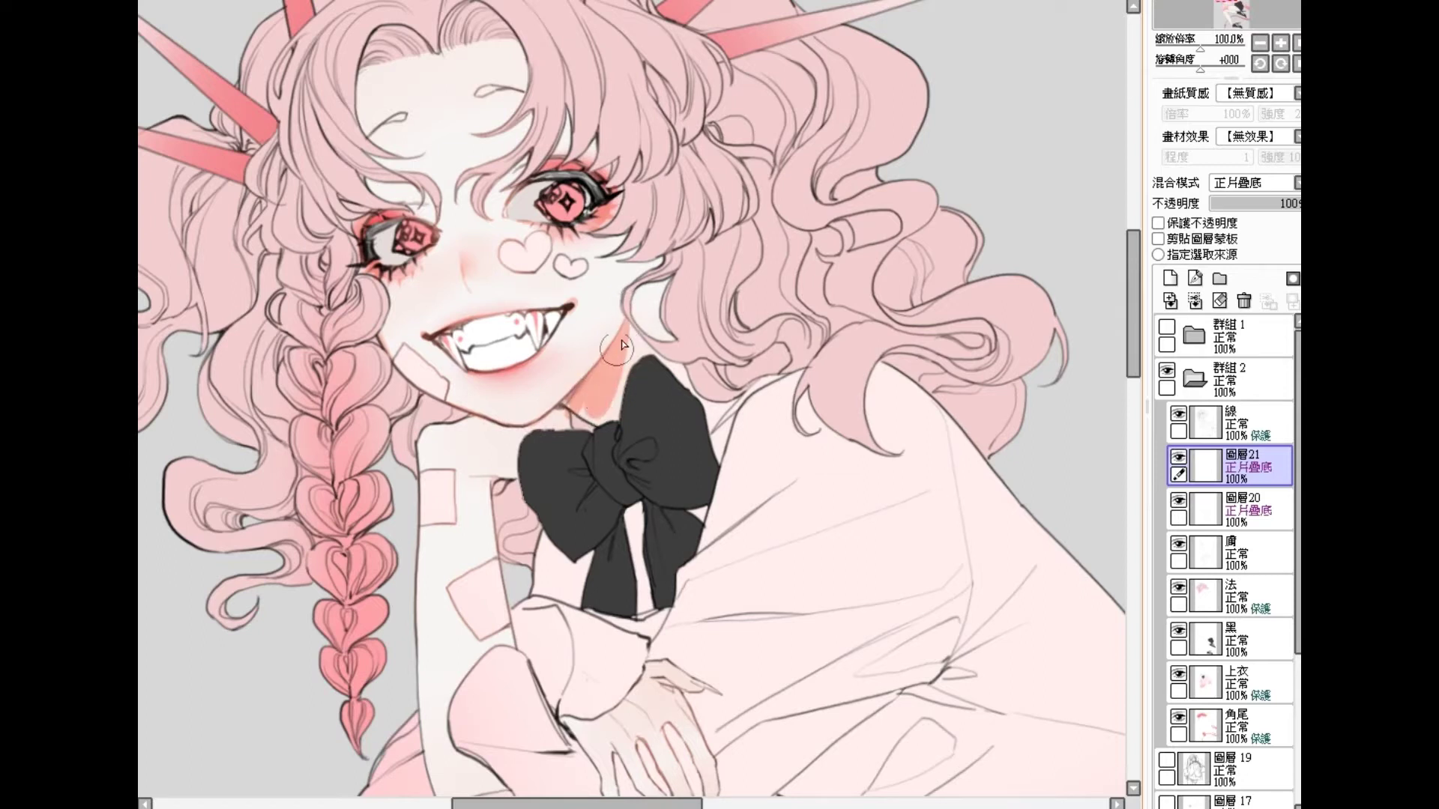
pyautogui.moveTo(594, 403); pyautogui.dragTo(592, 422)
pyautogui.moveTo(617, 350); pyautogui.dragTo(596, 398)
pyautogui.moveTo(634, 313)
pyautogui.mouseDown()
pyautogui.moveTo(589, 420)
pyautogui.moveTo(634, 320)
pyautogui.mouseUp()
pyautogui.moveTo(631, 258); pyautogui.dragTo(664, 273)
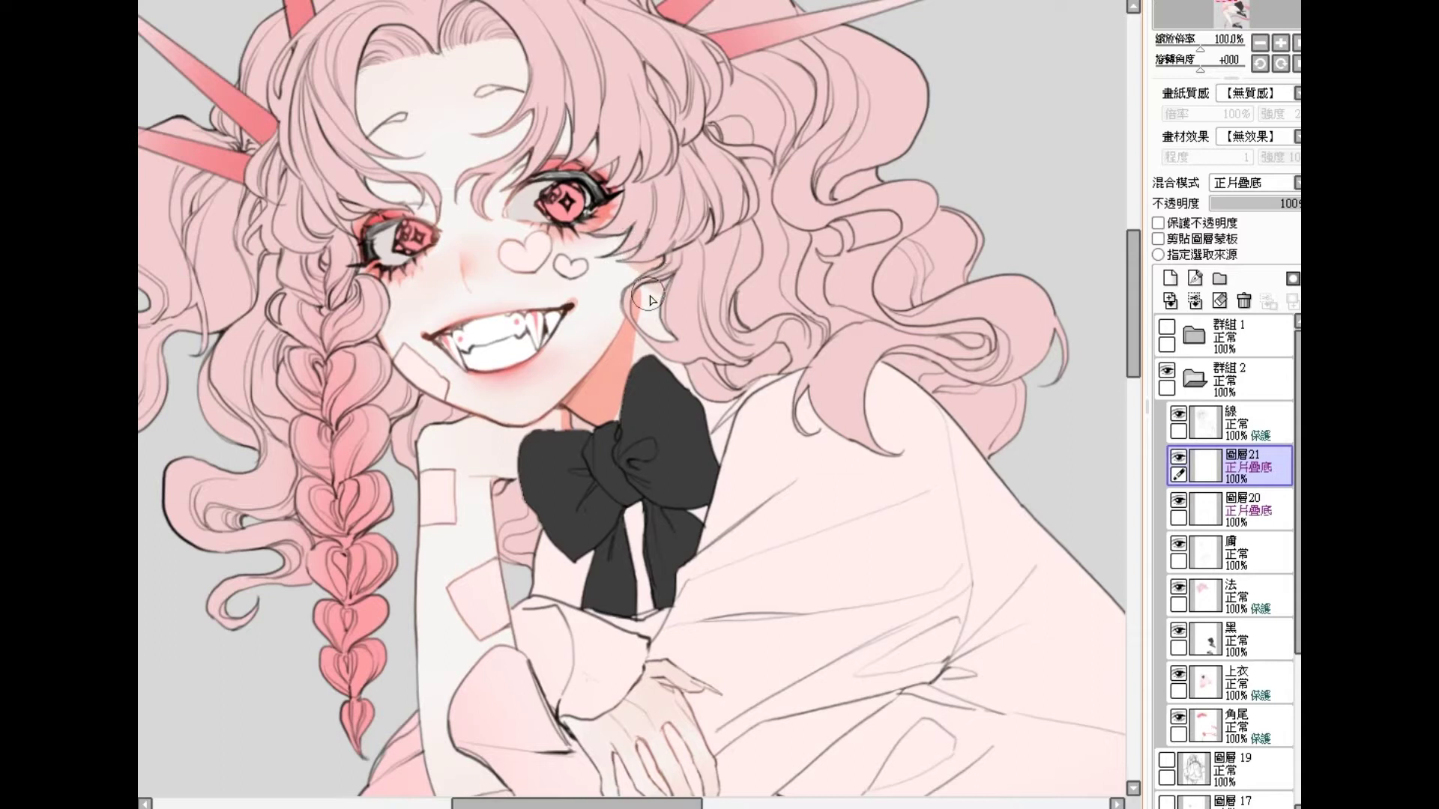
# Step: Soften the top of the neck shadow and touch up the bow's left edge
pyautogui.moveTo(633, 287); pyautogui.dragTo(616, 387)
pyautogui.moveTo(636, 311); pyautogui.dragTo(607, 398)
pyautogui.moveTo(625, 340); pyautogui.dragTo(600, 411)
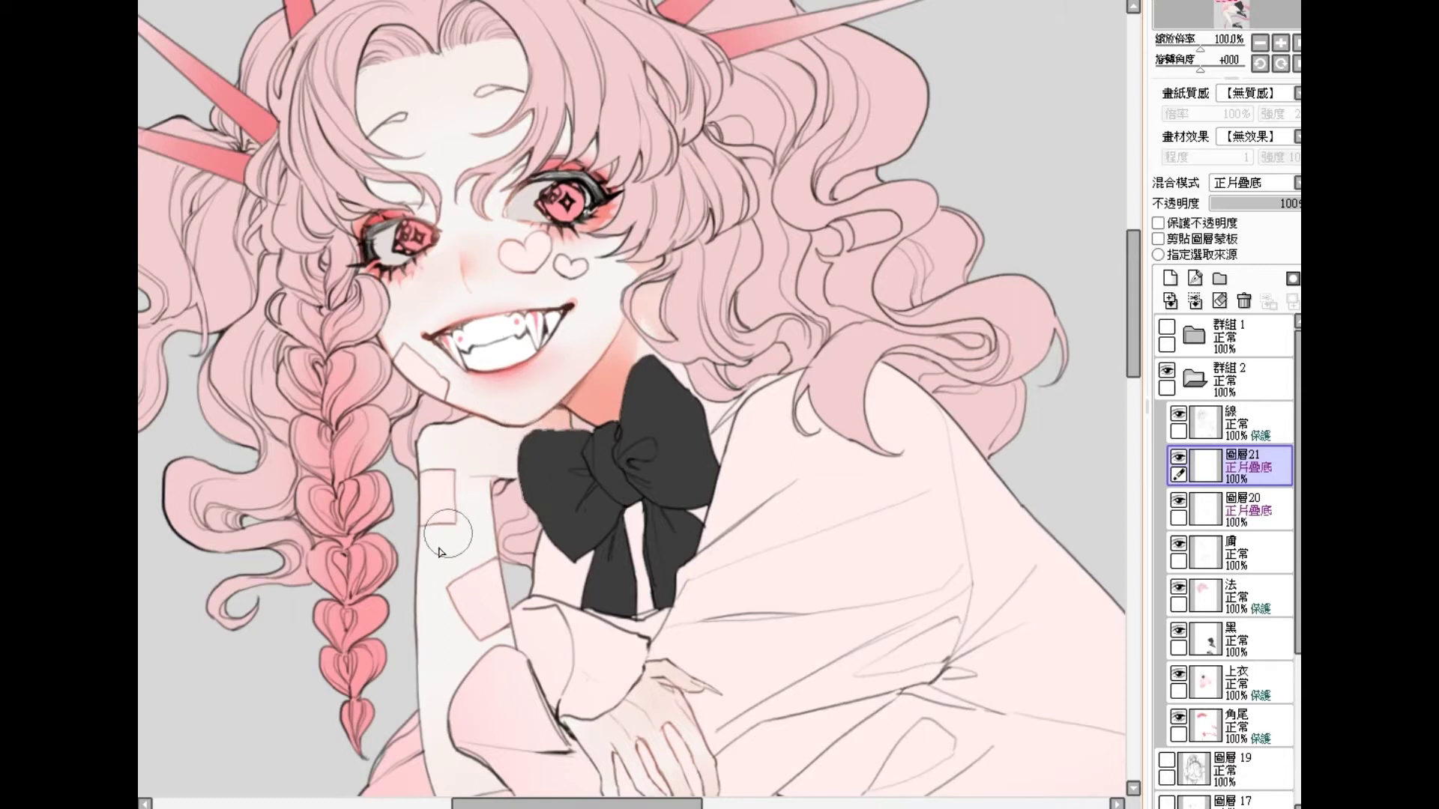
pyautogui.moveTo(531, 466); pyautogui.dragTo(510, 489)
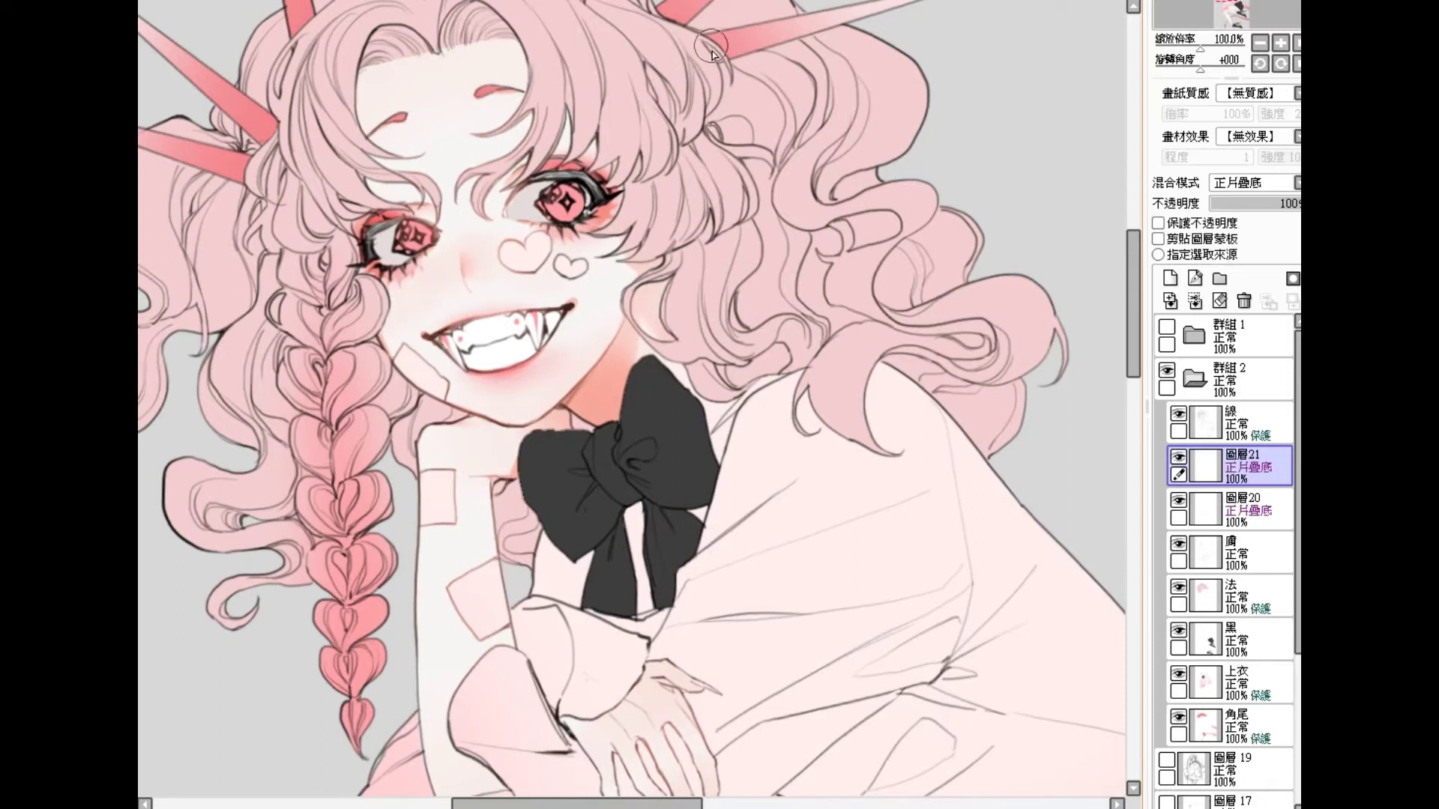
# Step: At 75% zoom, shade the sleeve, beside the wrist, and between and along the fingers pink
pyautogui.scroll(-1, 560, 385)
pyautogui.moveTo(650, 448); pyautogui.dragTo(634, 350)
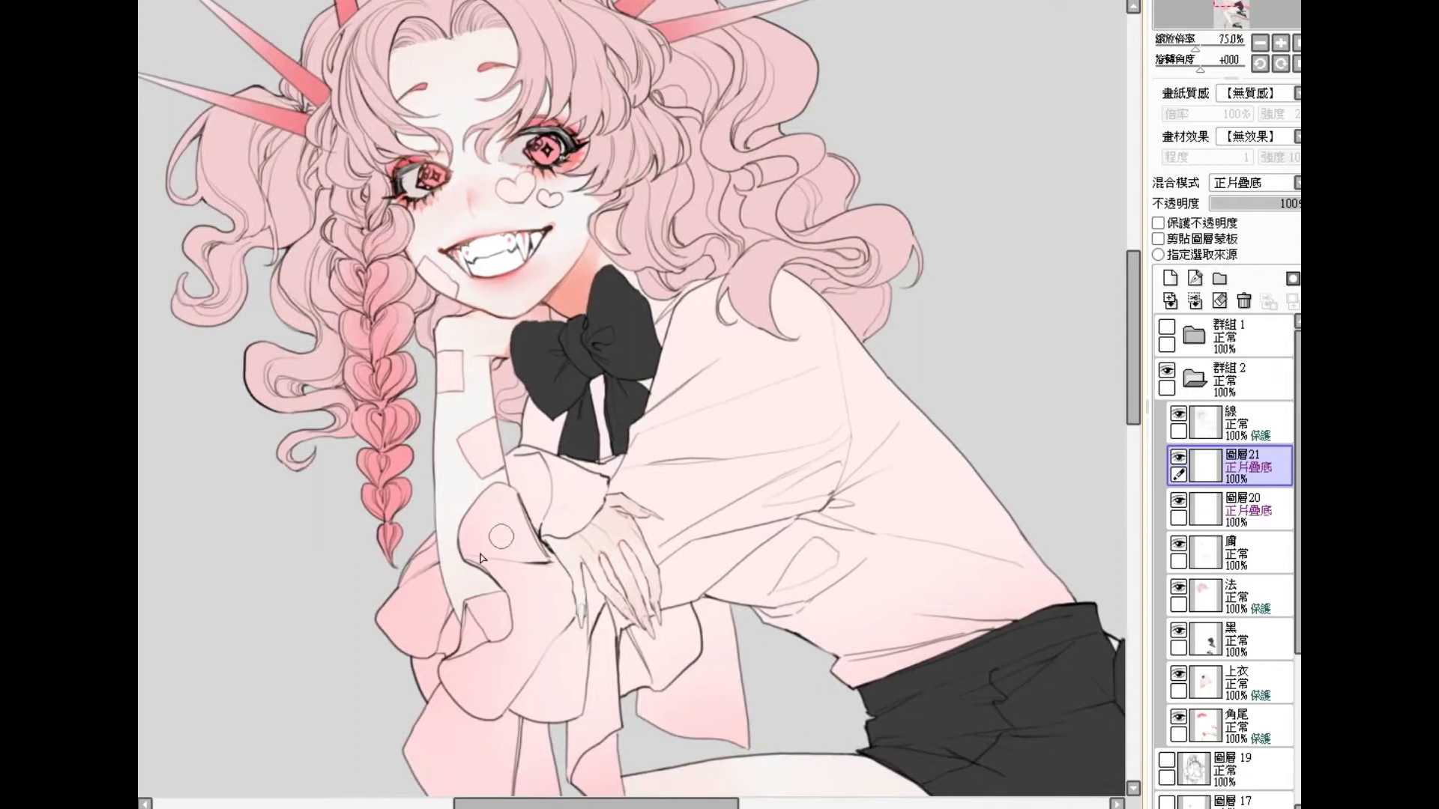
pyautogui.moveTo(476, 576)
pyautogui.mouseDown()
pyautogui.moveTo(504, 606)
pyautogui.moveTo(490, 571)
pyautogui.moveTo(467, 596)
pyautogui.moveTo(482, 505)
pyautogui.moveTo(456, 612)
pyautogui.mouseUp()
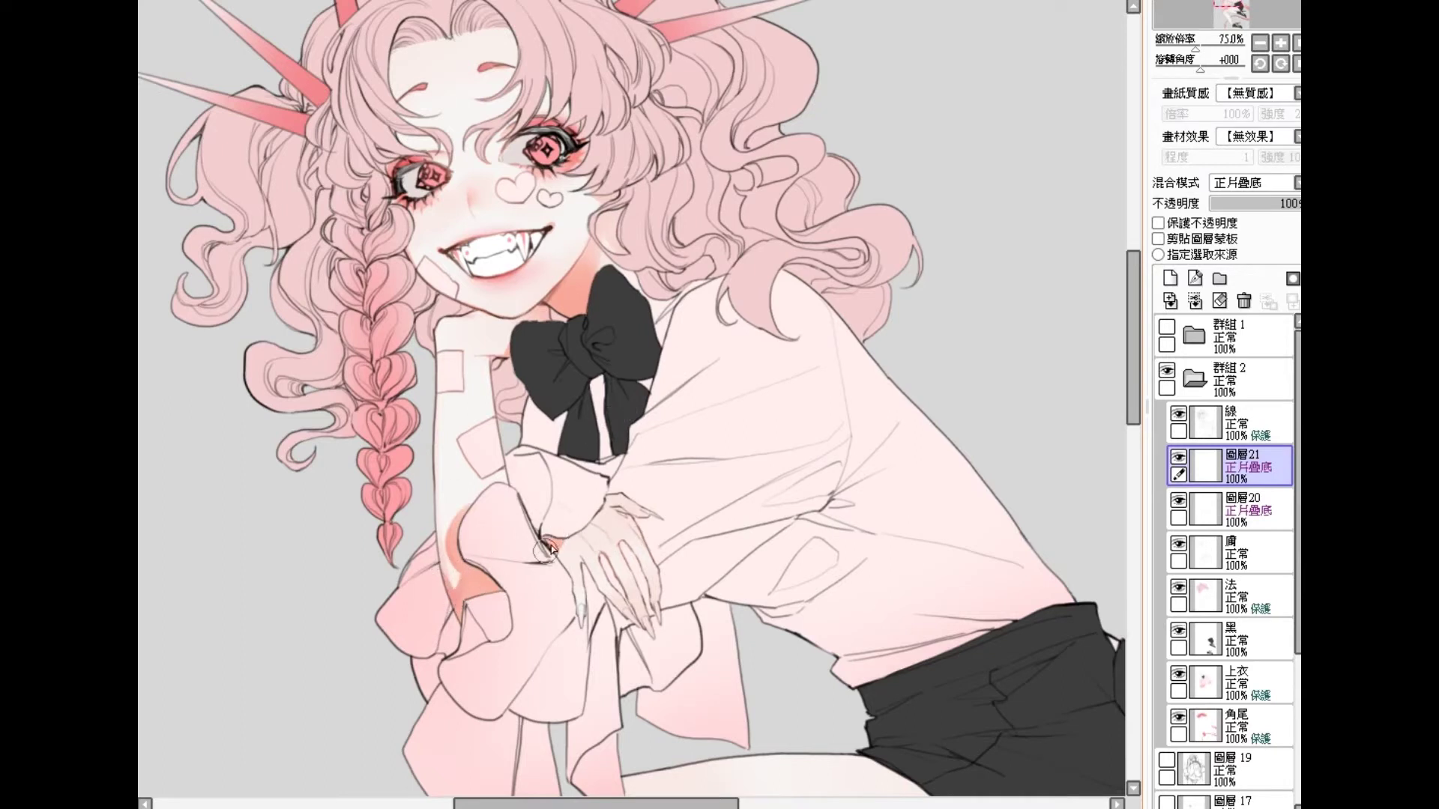
pyautogui.moveTo(553, 558)
pyautogui.mouseDown()
pyautogui.moveTo(583, 541)
pyautogui.moveTo(609, 488)
pyautogui.mouseUp()
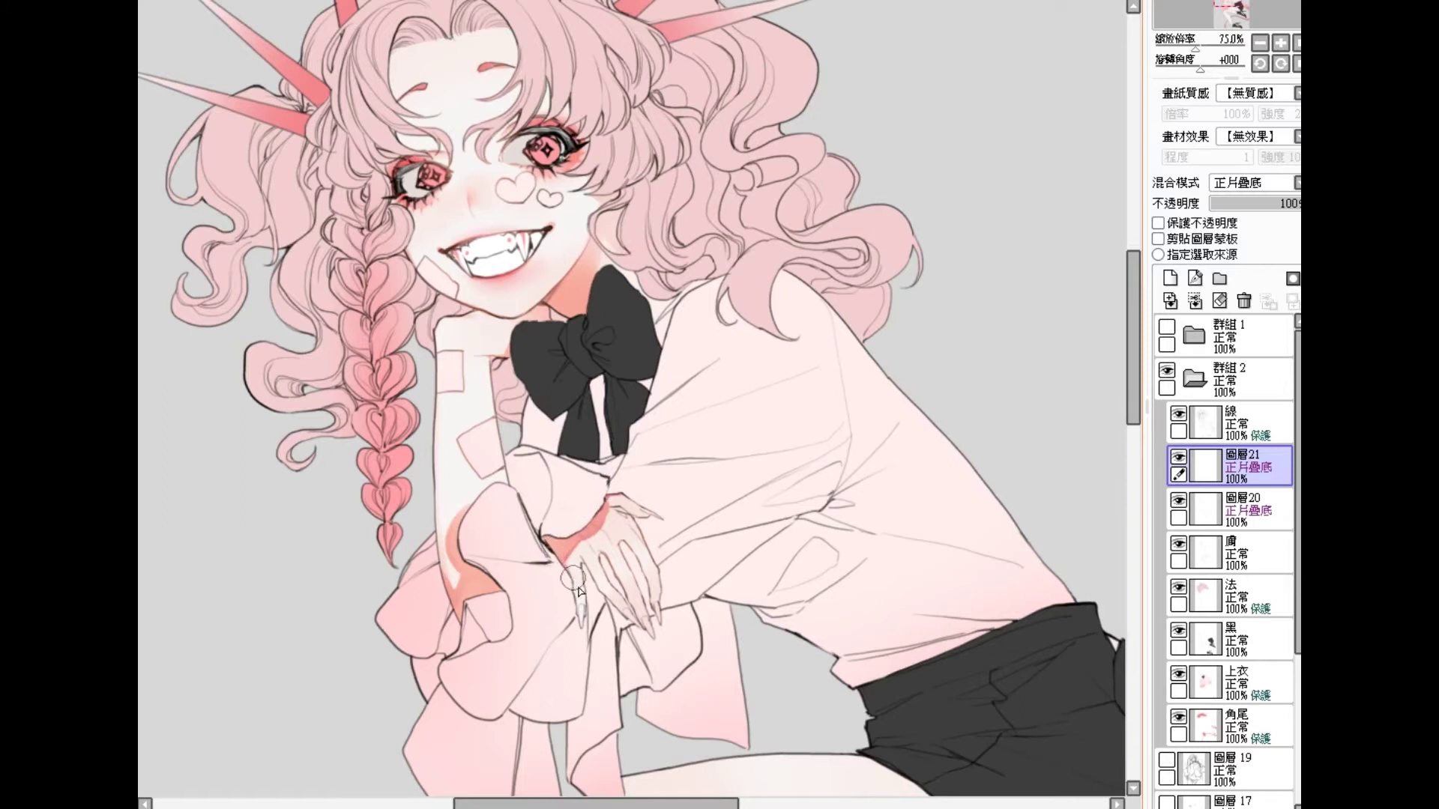
pyautogui.moveTo(580, 600)
pyautogui.mouseDown()
pyautogui.moveTo(632, 621)
pyautogui.moveTo(641, 603)
pyautogui.moveTo(626, 583)
pyautogui.moveTo(653, 639)
pyautogui.mouseUp()
pyautogui.moveTo(650, 571); pyautogui.dragTo(665, 638)
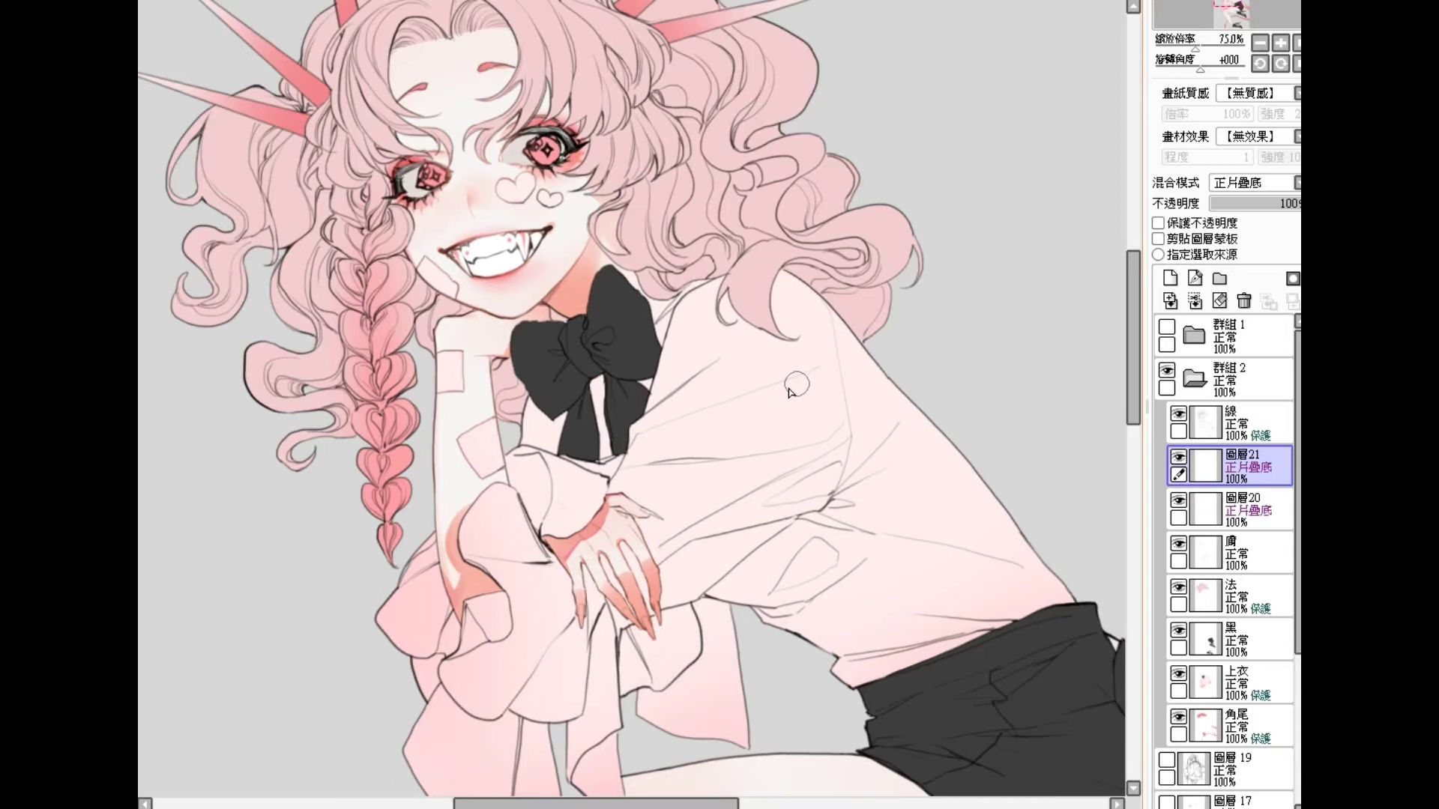
pyautogui.scroll(-2, 808, 574)
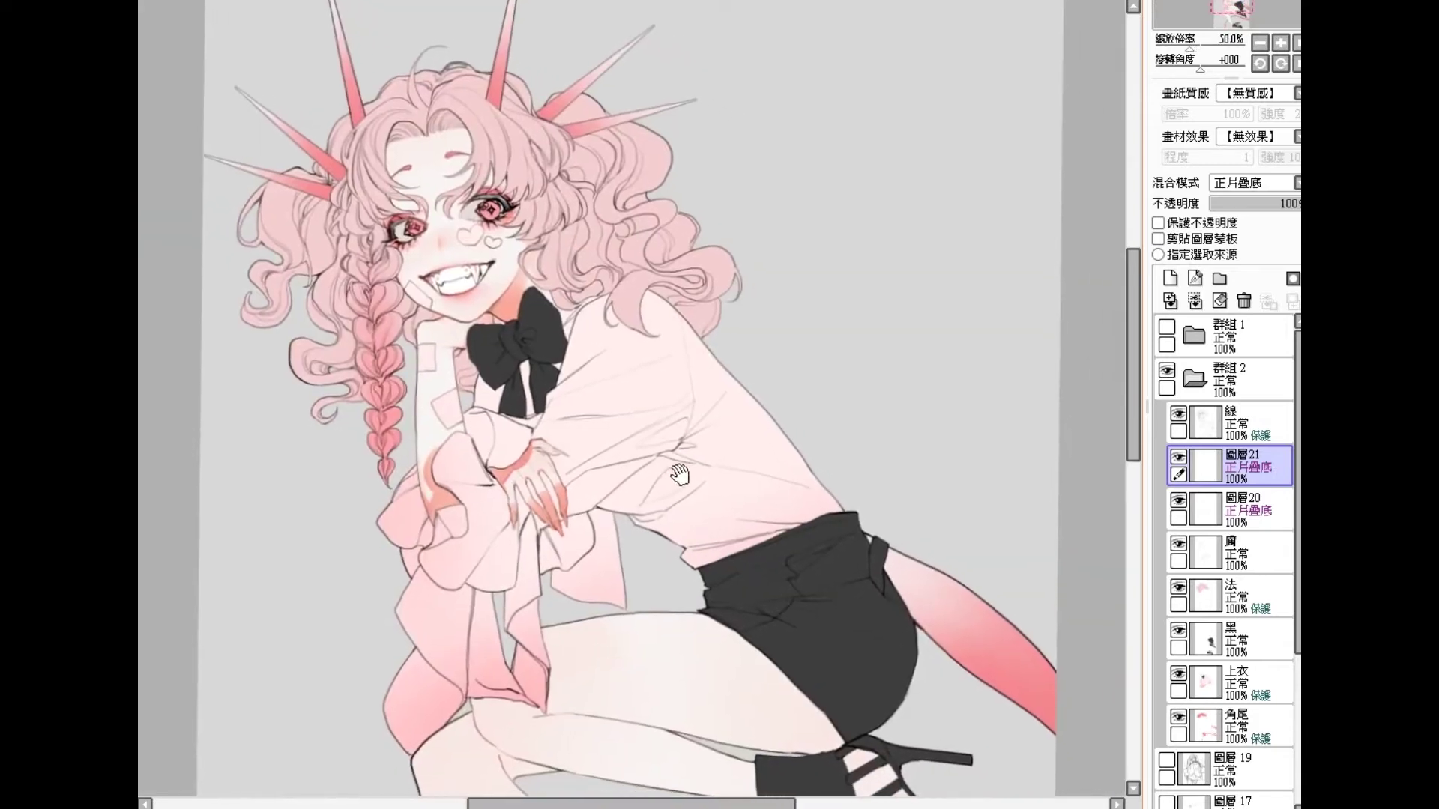
pyautogui.moveTo(748, 669); pyautogui.dragTo(733, 623)
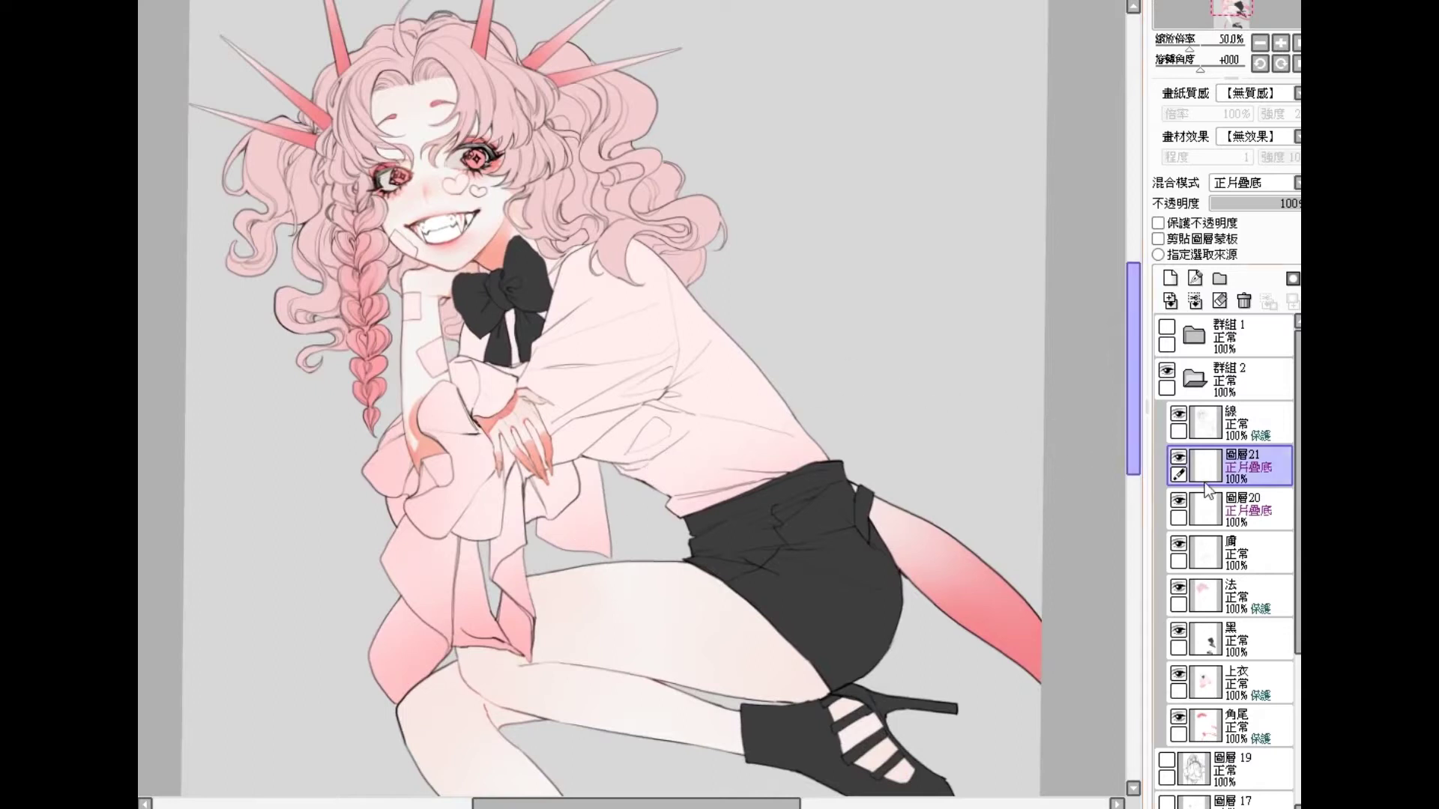
pyautogui.click(1236, 596)
pyautogui.click(1237, 682)
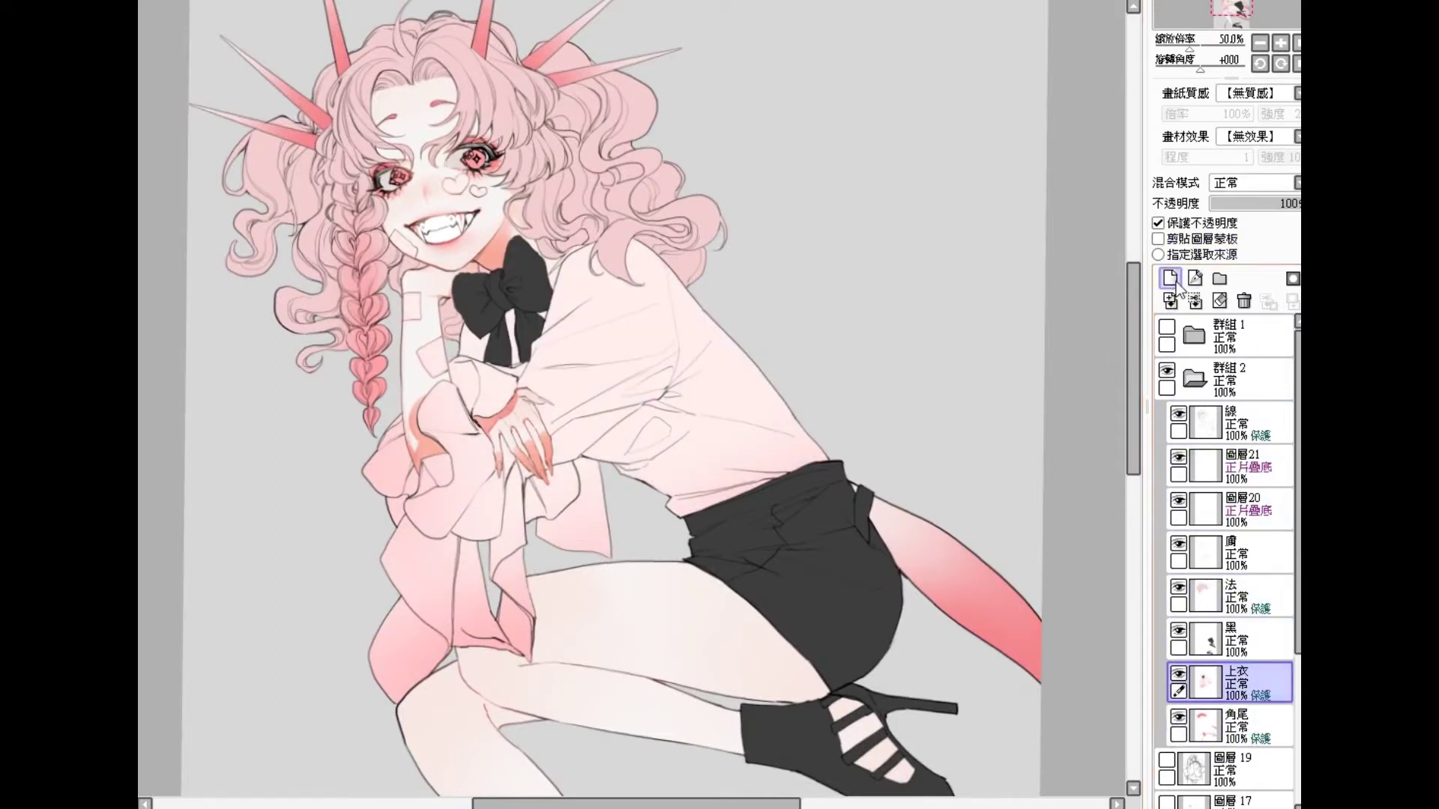
pyautogui.click(1194, 223)
pyautogui.click(1209, 426)
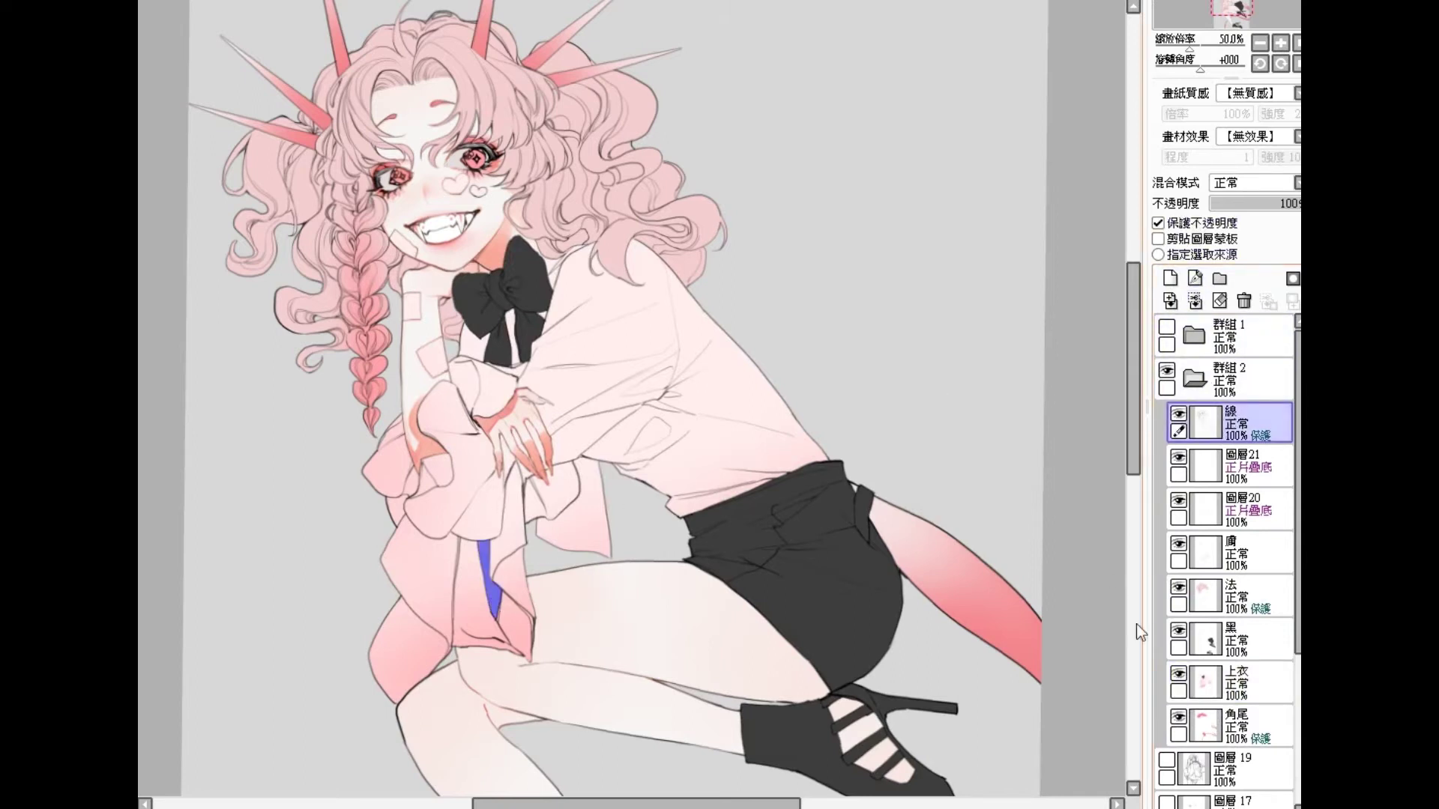
pyautogui.click(1238, 682)
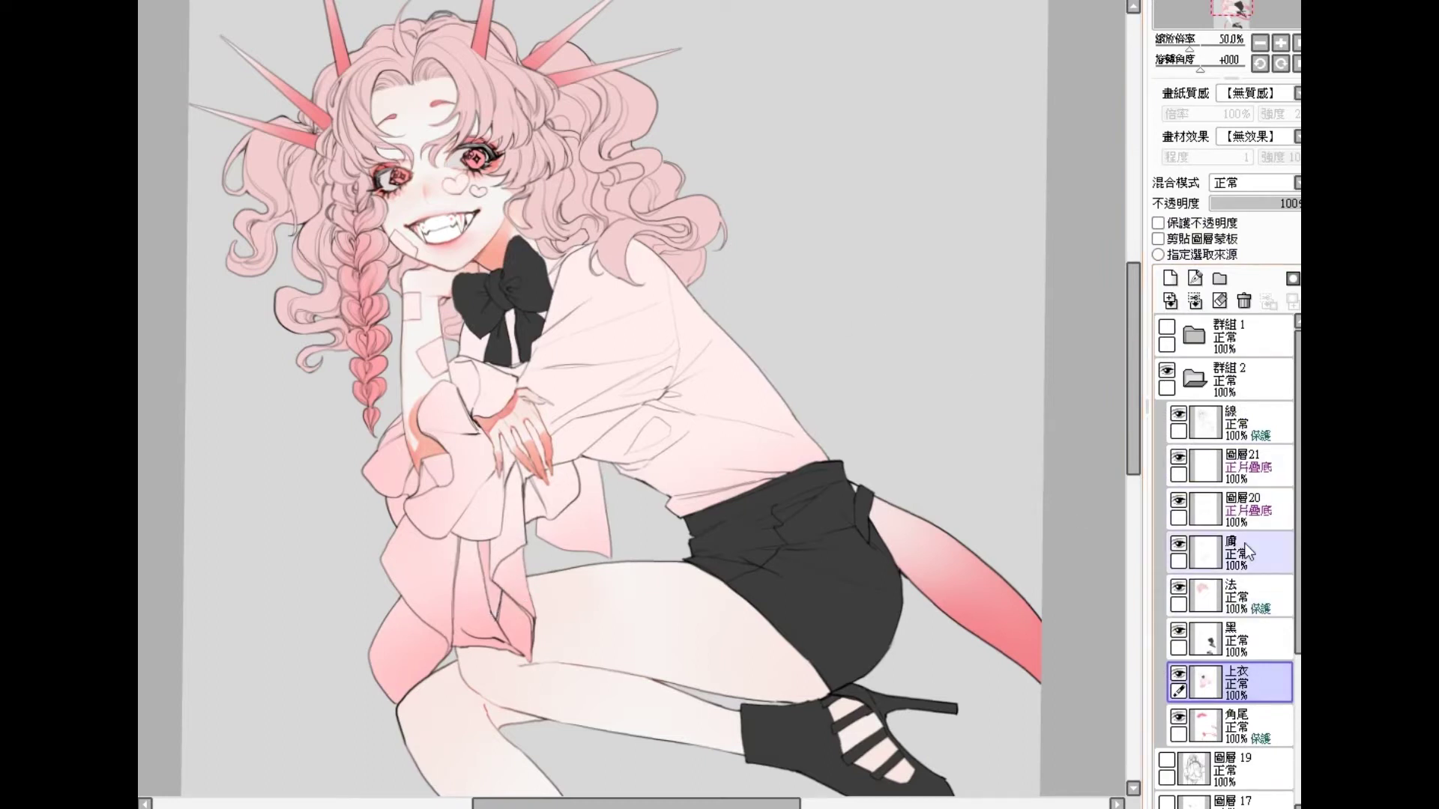
pyautogui.click(1214, 555)
pyautogui.hotkey('ctrl', 'd')
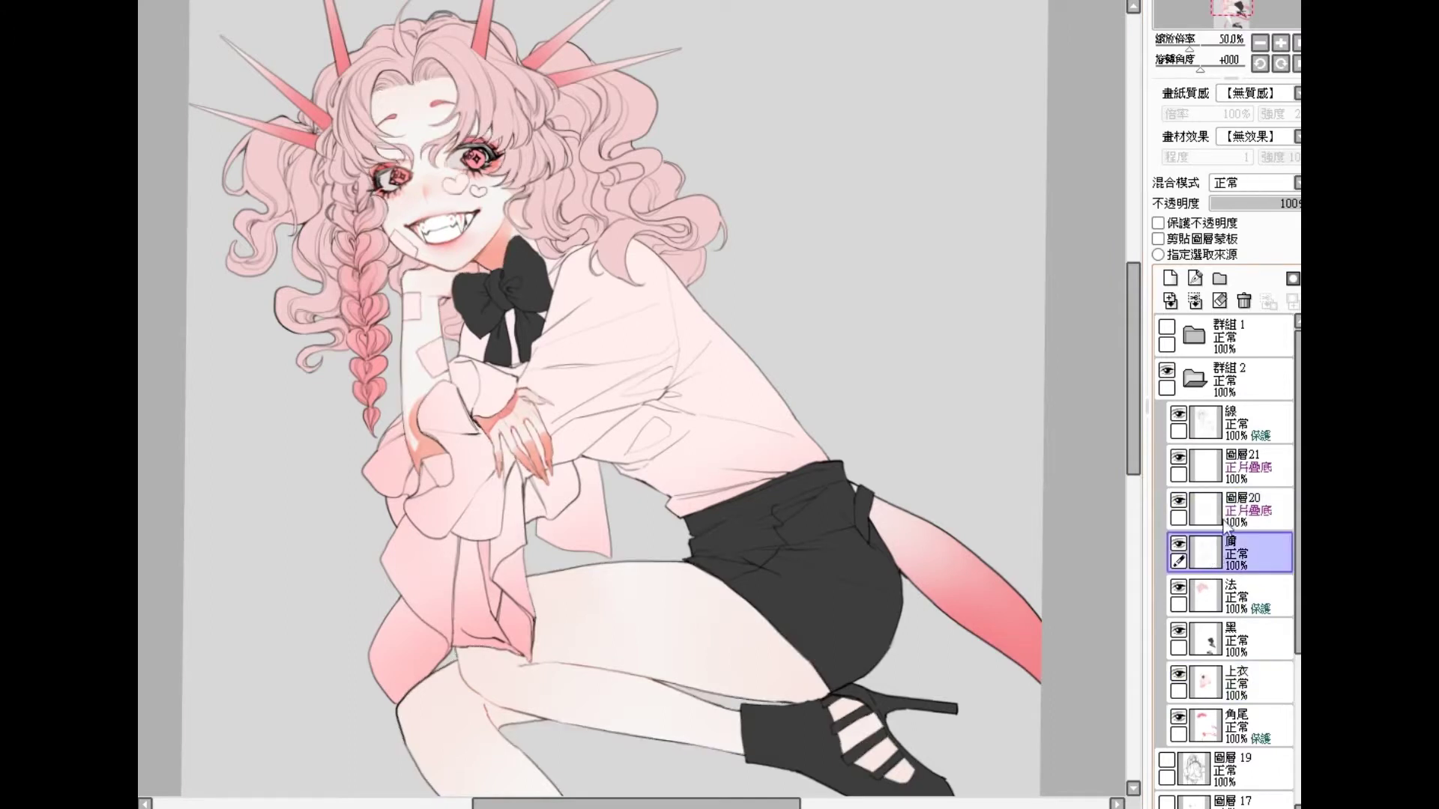
pyautogui.click(1206, 466)
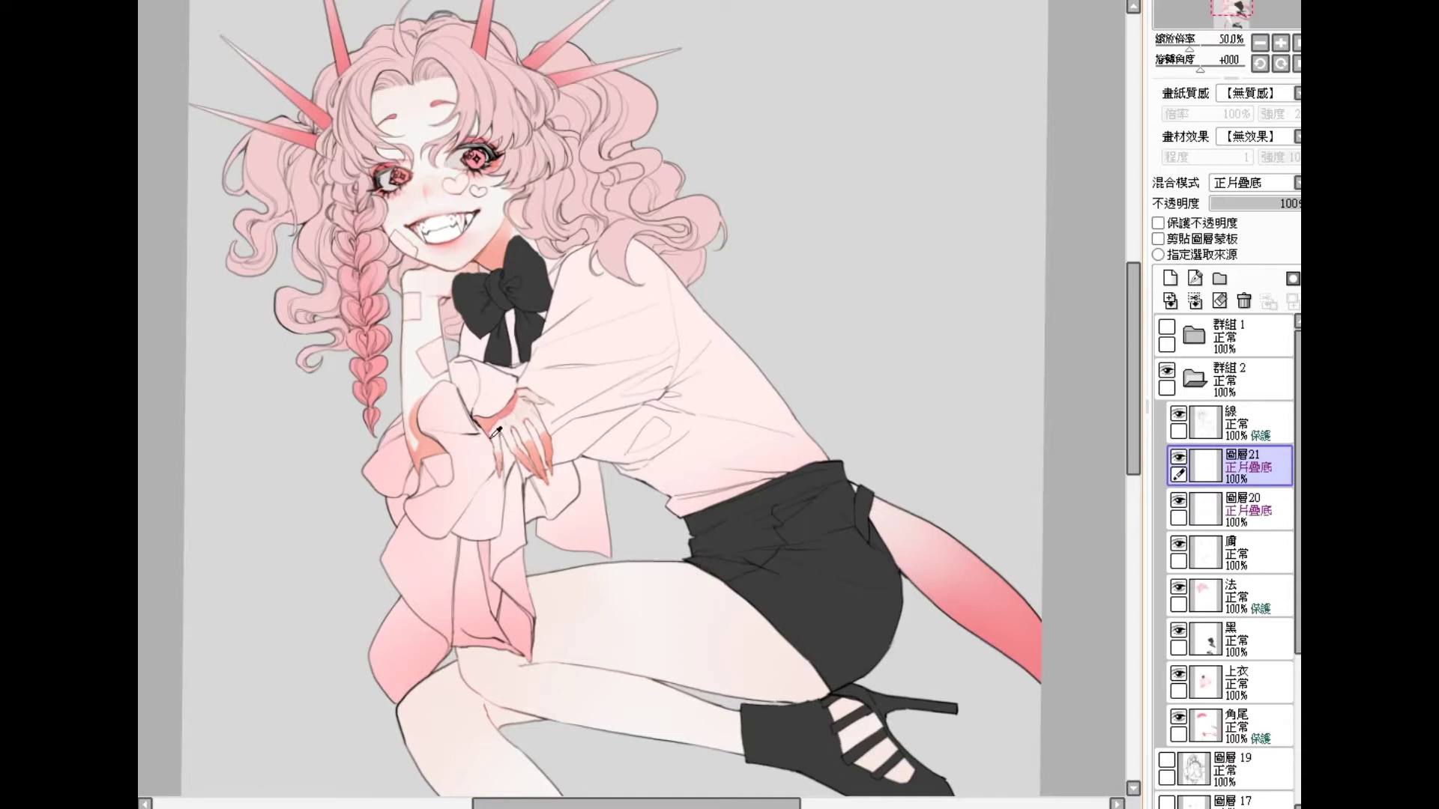
# Step: Shade the thigh along the shorts edge, below the skirt hem and along the thigh crease
pyautogui.press(']')
pyautogui.press(']')
pyautogui.press(']')
pyautogui.moveTo(696, 568)
pyautogui.mouseDown()
pyautogui.moveTo(764, 617)
pyautogui.moveTo(755, 604)
pyautogui.mouseUp()
pyautogui.moveTo(823, 657); pyautogui.dragTo(830, 690)
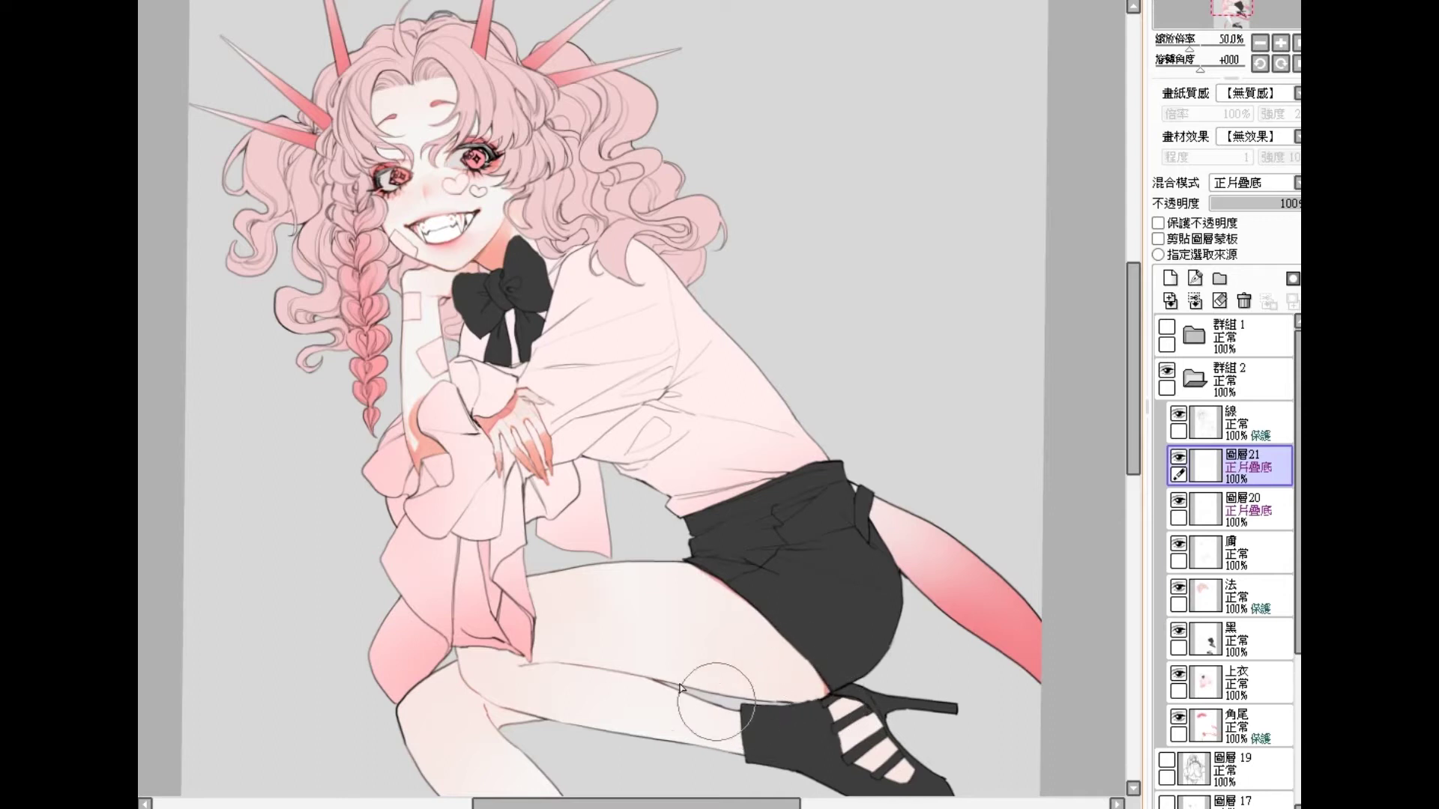
pyautogui.moveTo(534, 665); pyautogui.dragTo(550, 663)
pyautogui.press('e')
pyautogui.moveTo(458, 433)
pyautogui.mouseDown()
pyautogui.moveTo(598, 390)
pyautogui.moveTo(457, 428)
pyautogui.mouseUp()
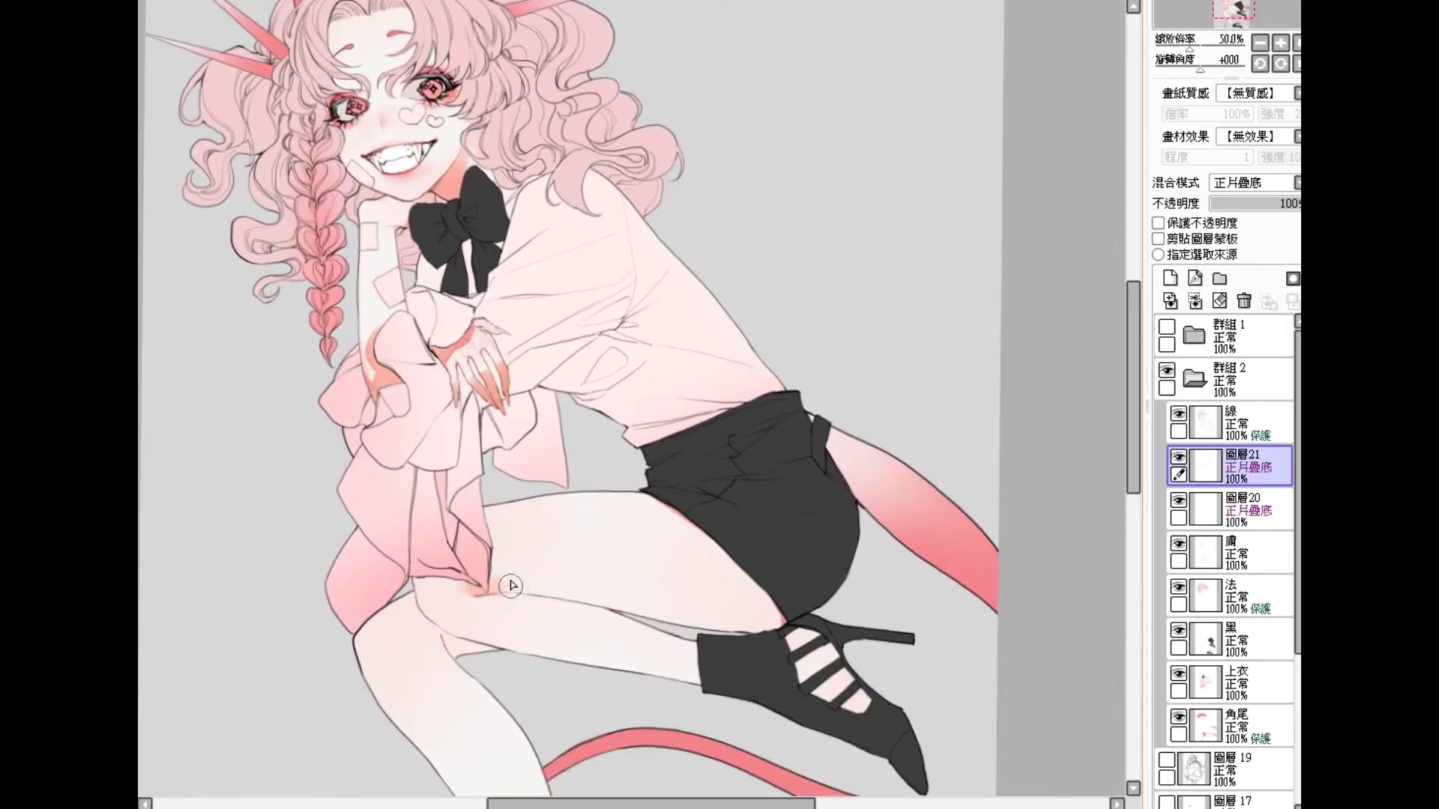
pyautogui.press('b')
pyautogui.moveTo(495, 597)
pyautogui.mouseDown()
pyautogui.moveTo(568, 601)
pyautogui.moveTo(598, 608)
pyautogui.moveTo(540, 598)
pyautogui.moveTo(757, 625)
pyautogui.mouseUp()
pyautogui.press('[')
pyautogui.press('[')
pyautogui.press('[')
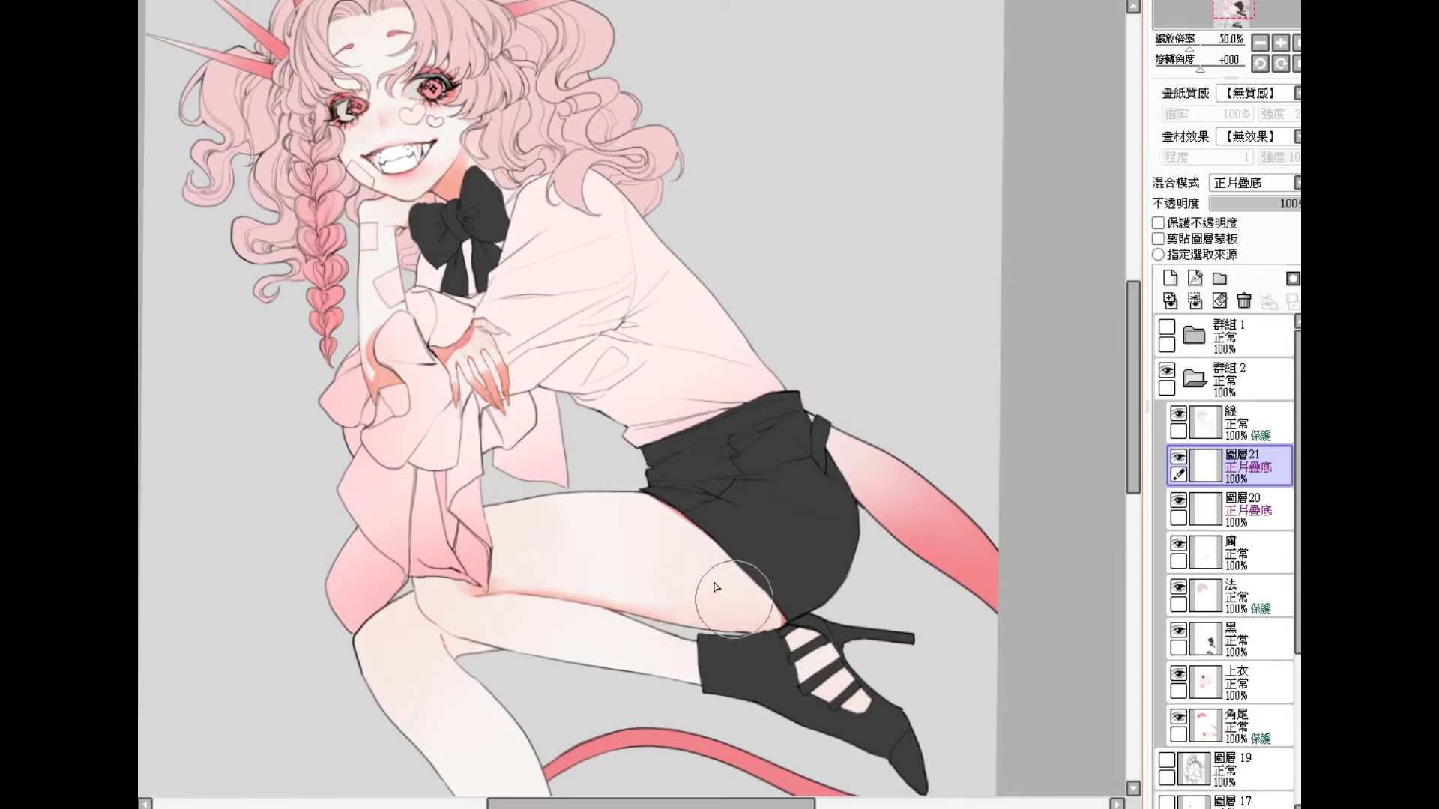
pyautogui.moveTo(568, 309)
pyautogui.mouseDown()
pyautogui.moveTo(735, 204)
pyautogui.moveTo(645, 180)
pyautogui.mouseUp()
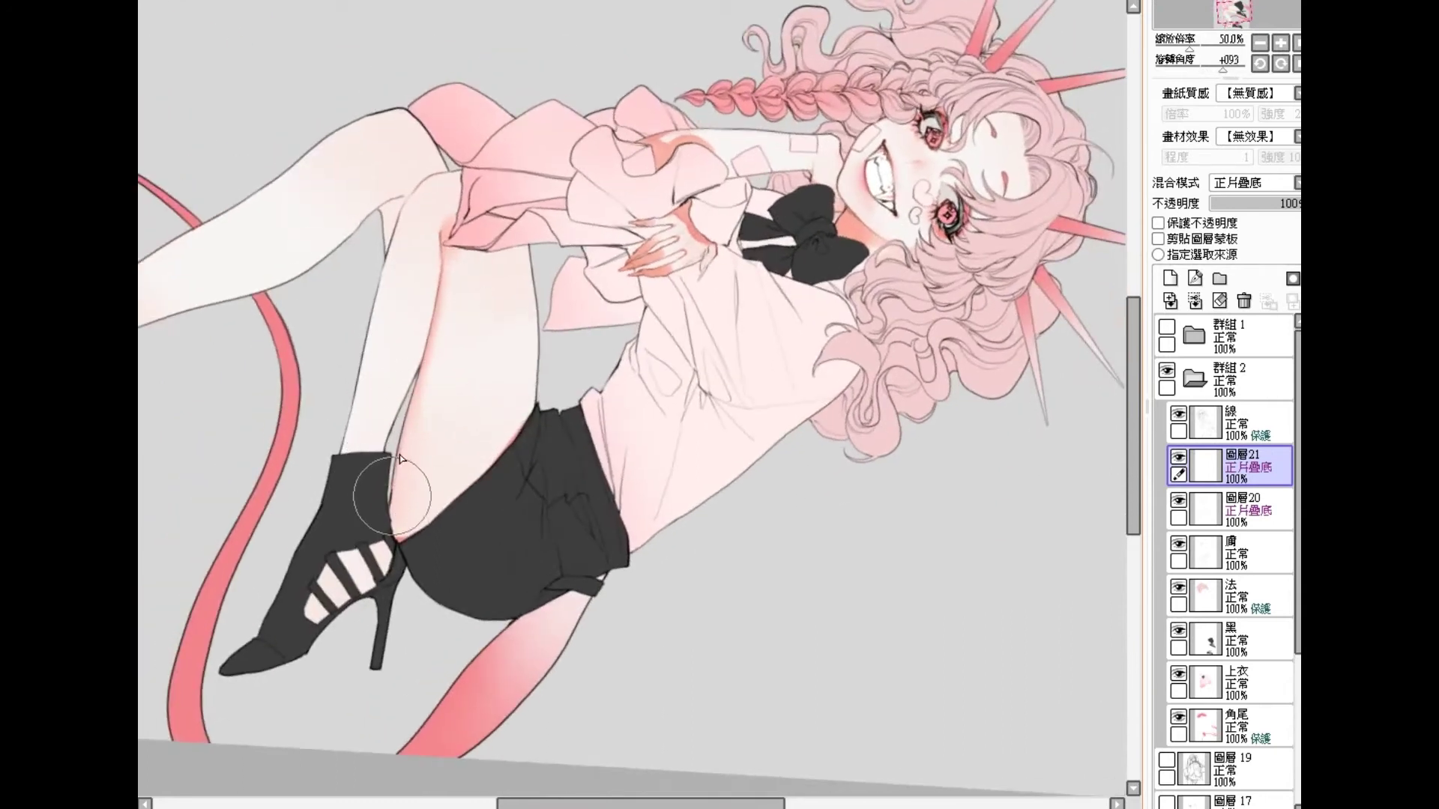
# Step: Paint red shadows in the knee crease and across the upper knee
pyautogui.scroll(2, 394, 419)
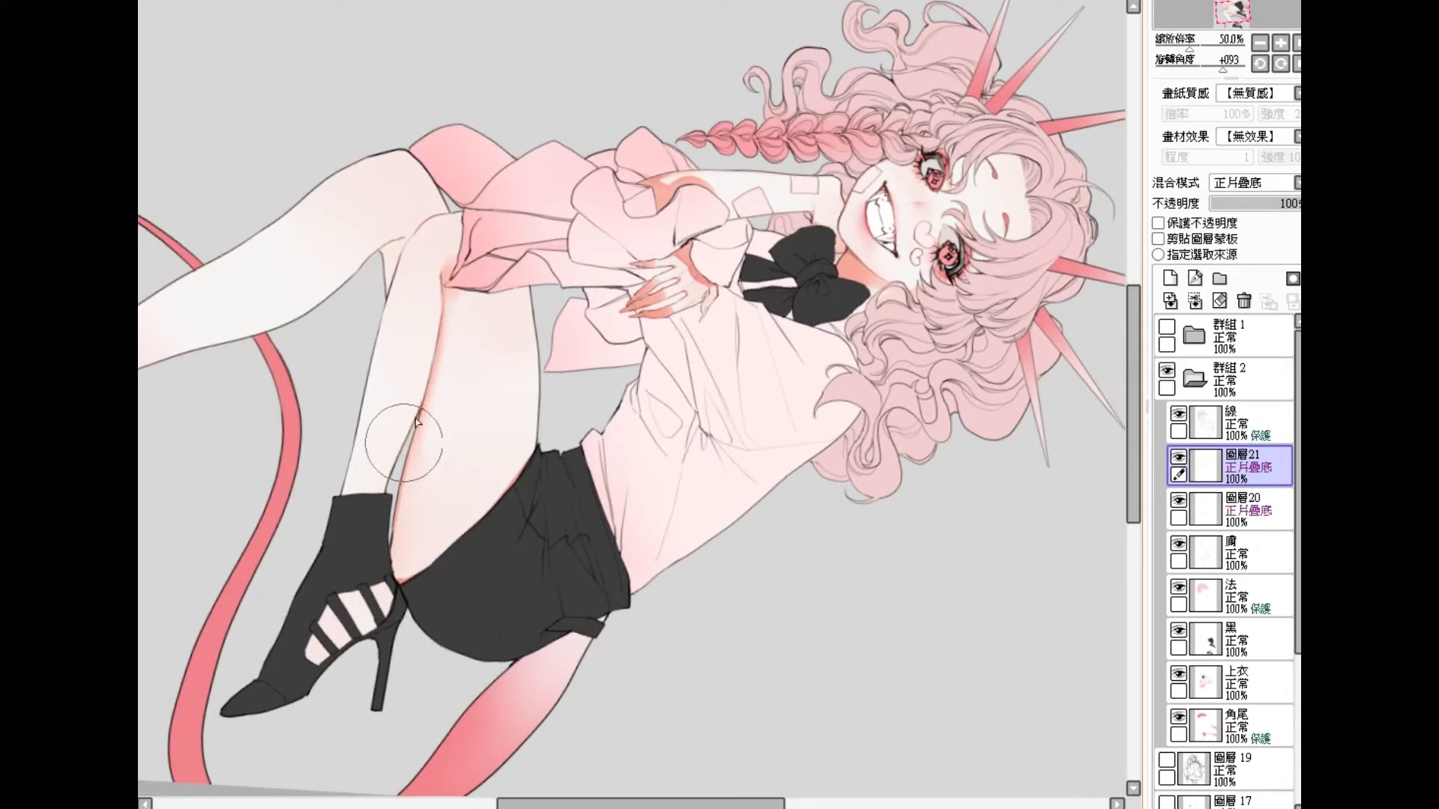
pyautogui.moveTo(422, 225)
pyautogui.mouseDown()
pyautogui.moveTo(372, 265)
pyautogui.moveTo(426, 223)
pyautogui.moveTo(385, 274)
pyautogui.moveTo(397, 254)
pyautogui.moveTo(370, 326)
pyautogui.moveTo(425, 219)
pyautogui.moveTo(416, 231)
pyautogui.moveTo(451, 210)
pyautogui.moveTo(415, 154)
pyautogui.moveTo(452, 205)
pyautogui.moveTo(412, 159)
pyautogui.moveTo(449, 201)
pyautogui.moveTo(433, 185)
pyautogui.moveTo(424, 223)
pyautogui.moveTo(438, 213)
pyautogui.moveTo(317, 318)
pyautogui.moveTo(407, 235)
pyautogui.moveTo(378, 304)
pyautogui.mouseUp()
pyautogui.moveTo(462, 208)
pyautogui.mouseDown()
pyautogui.moveTo(468, 249)
pyautogui.moveTo(439, 213)
pyautogui.moveTo(469, 249)
pyautogui.moveTo(424, 225)
pyautogui.moveTo(447, 256)
pyautogui.moveTo(470, 255)
pyautogui.moveTo(440, 243)
pyautogui.moveTo(465, 291)
pyautogui.moveTo(449, 288)
pyautogui.moveTo(537, 288)
pyautogui.mouseUp()
# Step: Rotate the canvas back upright and paint a red shadow on the thigh below the skirt fold
pyautogui.moveTo(615, 184); pyautogui.dragTo(277, 403)
pyautogui.moveTo(491, 563)
pyautogui.mouseDown()
pyautogui.moveTo(488, 501)
pyautogui.moveTo(404, 517)
pyautogui.moveTo(436, 531)
pyautogui.mouseUp()
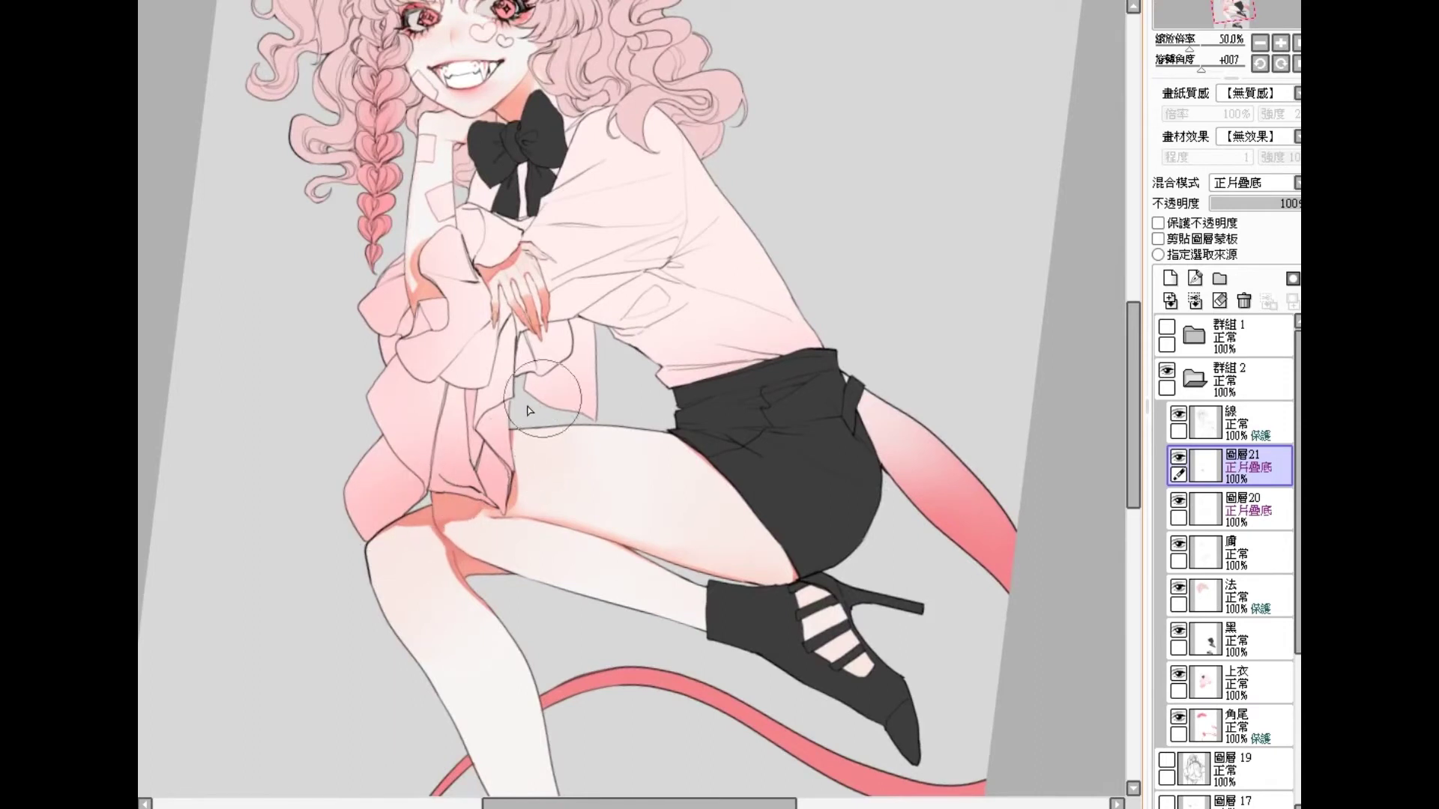
pyautogui.moveTo(527, 422)
pyautogui.mouseDown()
pyautogui.moveTo(582, 456)
pyautogui.moveTo(545, 421)
pyautogui.moveTo(587, 434)
pyautogui.moveTo(582, 447)
pyautogui.moveTo(572, 423)
pyautogui.moveTo(598, 445)
pyautogui.mouseUp()
pyautogui.press('b')
pyautogui.moveTo(564, 431)
pyautogui.mouseDown()
pyautogui.moveTo(583, 455)
pyautogui.moveTo(559, 421)
pyautogui.moveTo(579, 450)
pyautogui.moveTo(564, 428)
pyautogui.moveTo(586, 450)
pyautogui.moveTo(592, 439)
pyautogui.moveTo(513, 432)
pyautogui.moveTo(593, 416)
pyautogui.moveTo(643, 431)
pyautogui.moveTo(572, 430)
pyautogui.mouseUp()
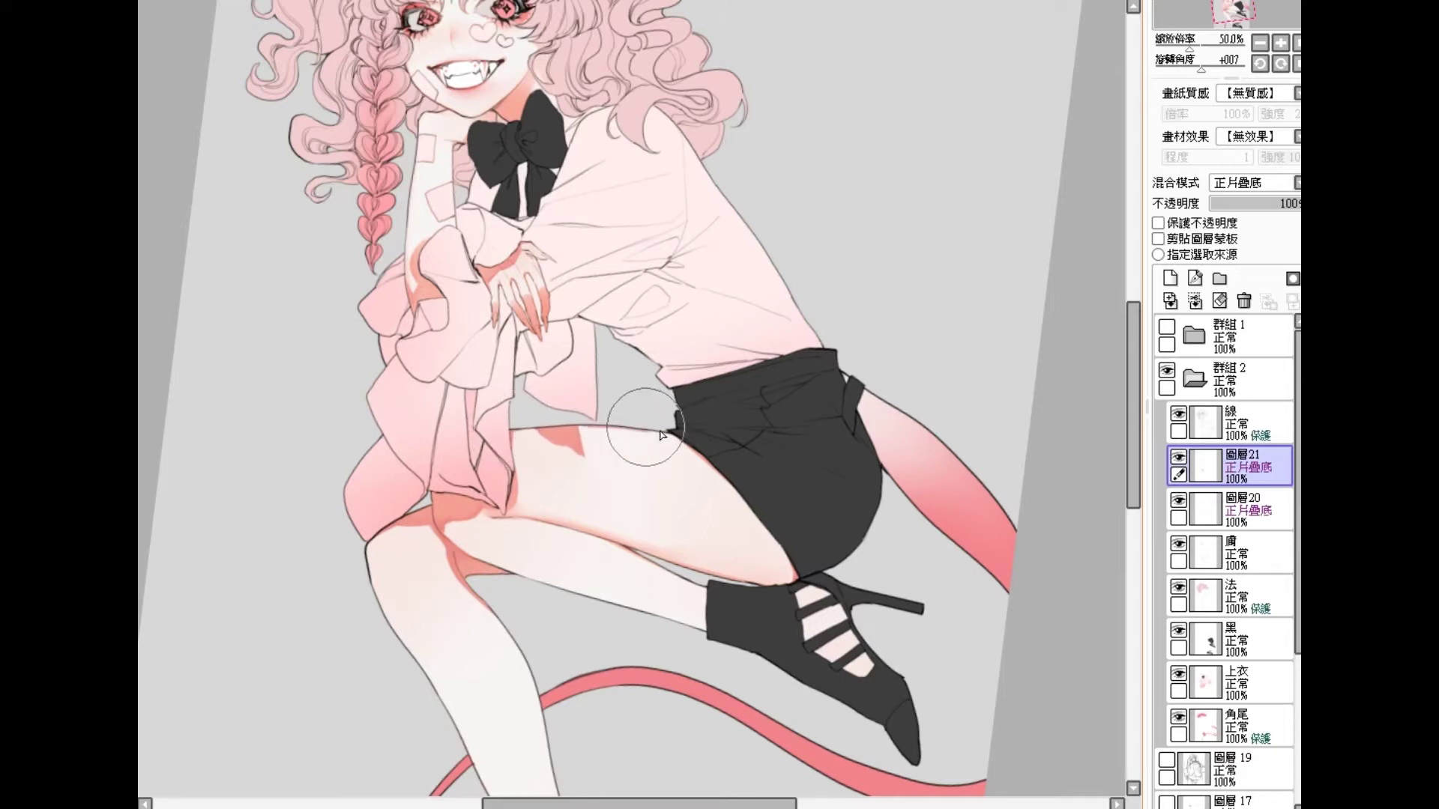
pyautogui.moveTo(528, 675); pyautogui.dragTo(522, 475)
pyautogui.moveTo(630, 374); pyautogui.dragTo(667, 369)
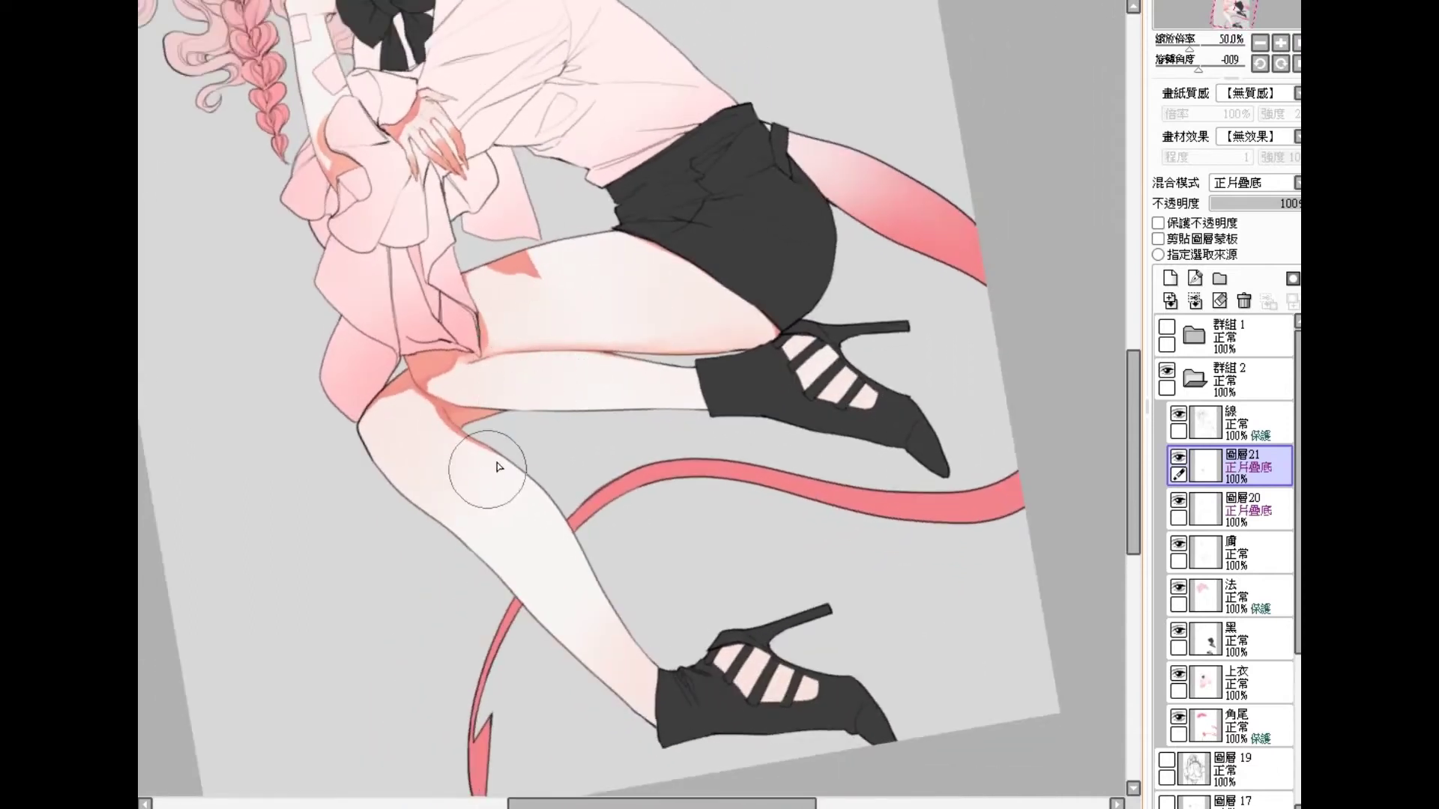
# Step: Shade the inner knee and the lower calf's left edge in pink, softening with a larger brush
pyautogui.moveTo(641, 216)
pyautogui.mouseDown()
pyautogui.moveTo(607, 247)
pyautogui.moveTo(697, 207)
pyautogui.mouseUp()
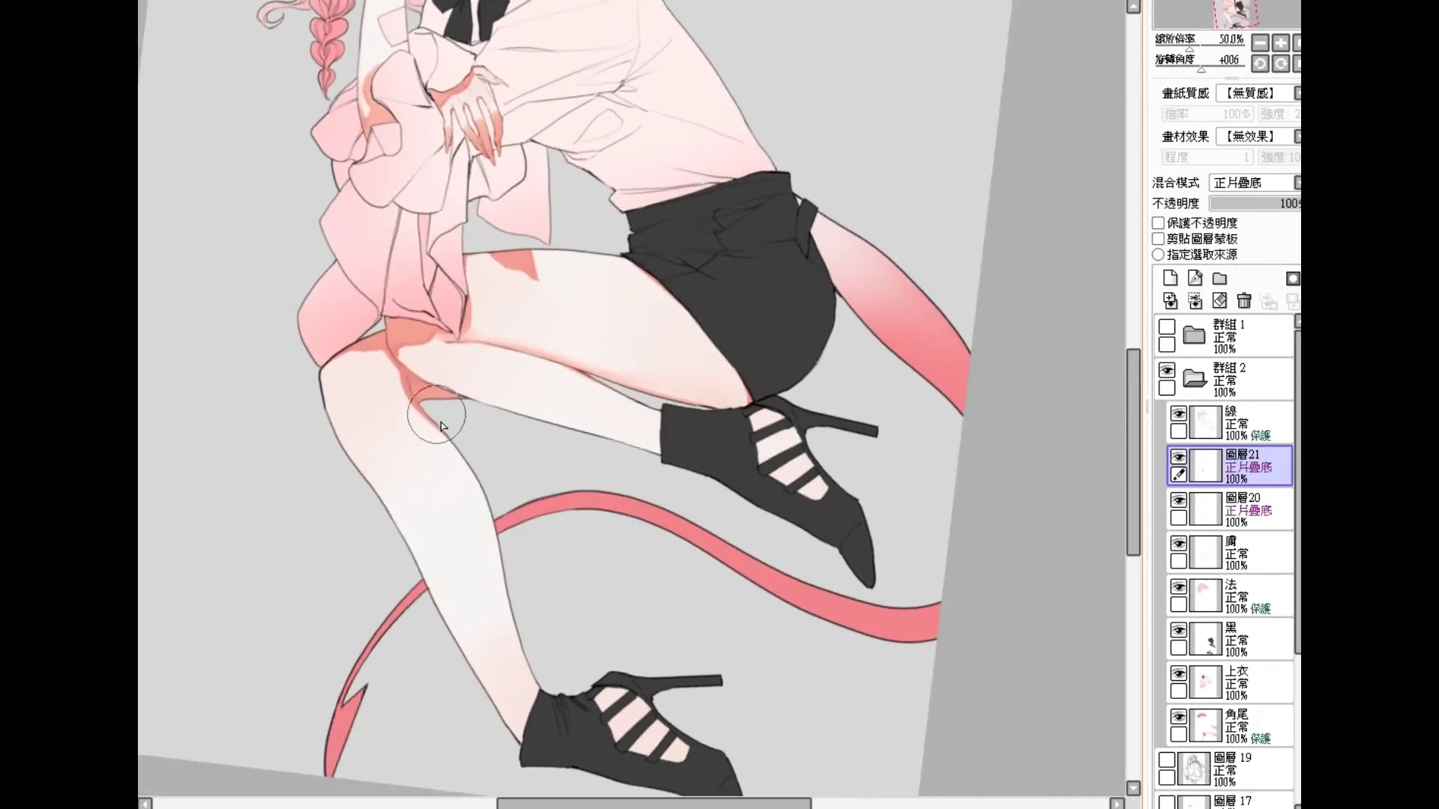
pyautogui.moveTo(400, 374); pyautogui.dragTo(424, 411)
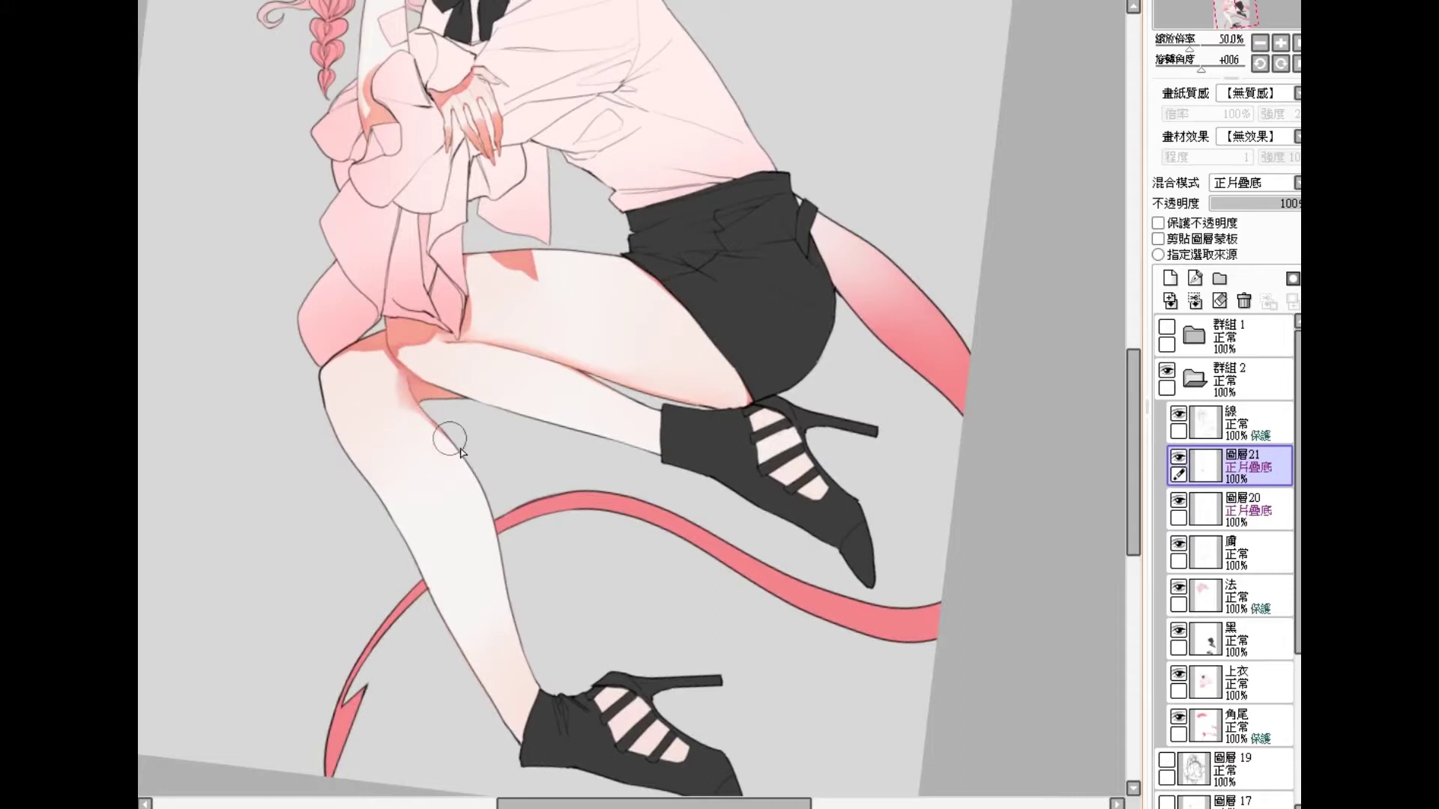
pyautogui.press('e')
pyautogui.moveTo(417, 401)
pyautogui.mouseDown()
pyautogui.moveTo(408, 388)
pyautogui.moveTo(422, 398)
pyautogui.moveTo(410, 409)
pyautogui.mouseUp()
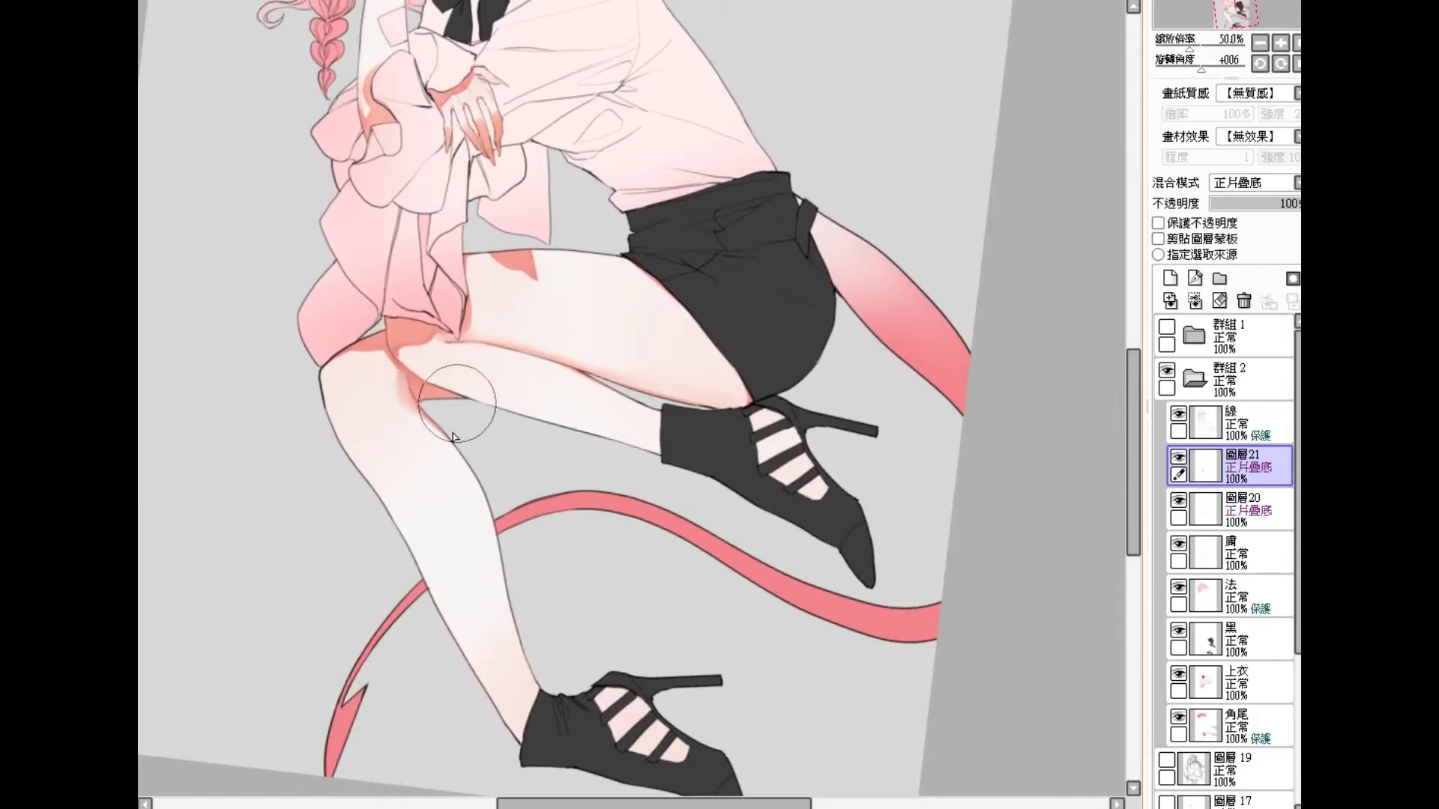
pyautogui.moveTo(437, 599)
pyautogui.mouseDown()
pyautogui.moveTo(511, 724)
pyautogui.moveTo(390, 592)
pyautogui.moveTo(491, 731)
pyautogui.moveTo(532, 686)
pyautogui.moveTo(514, 580)
pyautogui.mouseUp()
# Step: Shade the skin inside both shoes' strap gaps, undoing one stray stroke
pyautogui.moveTo(621, 748); pyautogui.dragTo(605, 726)
pyautogui.moveTo(606, 661)
pyautogui.mouseDown()
pyautogui.moveTo(575, 661)
pyautogui.moveTo(622, 660)
pyautogui.moveTo(566, 680)
pyautogui.moveTo(601, 662)
pyautogui.moveTo(572, 673)
pyautogui.moveTo(624, 668)
pyautogui.moveTo(650, 701)
pyautogui.moveTo(631, 678)
pyautogui.moveTo(598, 690)
pyautogui.mouseUp()
pyautogui.hotkey('ctrl', 'z')
pyautogui.hotkey('ctrl', 'z')
pyautogui.hotkey('ctrl', 'z')
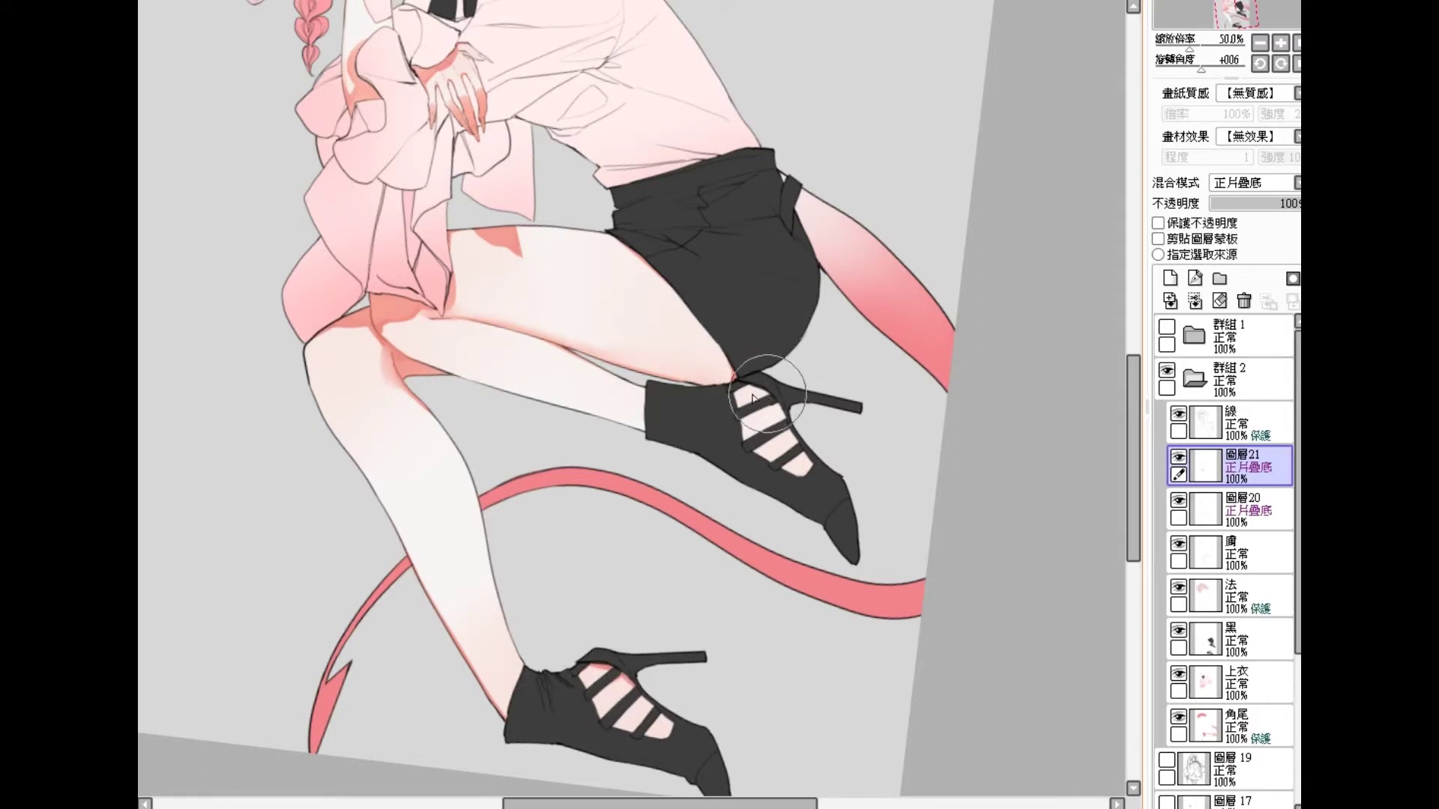
pyautogui.moveTo(739, 410); pyautogui.dragTo(780, 394)
pyautogui.moveTo(775, 450)
pyautogui.mouseDown()
pyautogui.moveTo(757, 410)
pyautogui.moveTo(784, 410)
pyautogui.moveTo(777, 426)
pyautogui.moveTo(742, 416)
pyautogui.moveTo(765, 417)
pyautogui.moveTo(792, 455)
pyautogui.mouseUp()
# Step: Reset the canvas rotation to level and frame the whole illustration
pyautogui.moveTo(682, 423); pyautogui.dragTo(684, 479)
pyautogui.keyDown('ctrl'); pyautogui.keyDown('alt'); pyautogui.click(723, 454); pyautogui.keyUp('alt'); pyautogui.keyUp('ctrl')
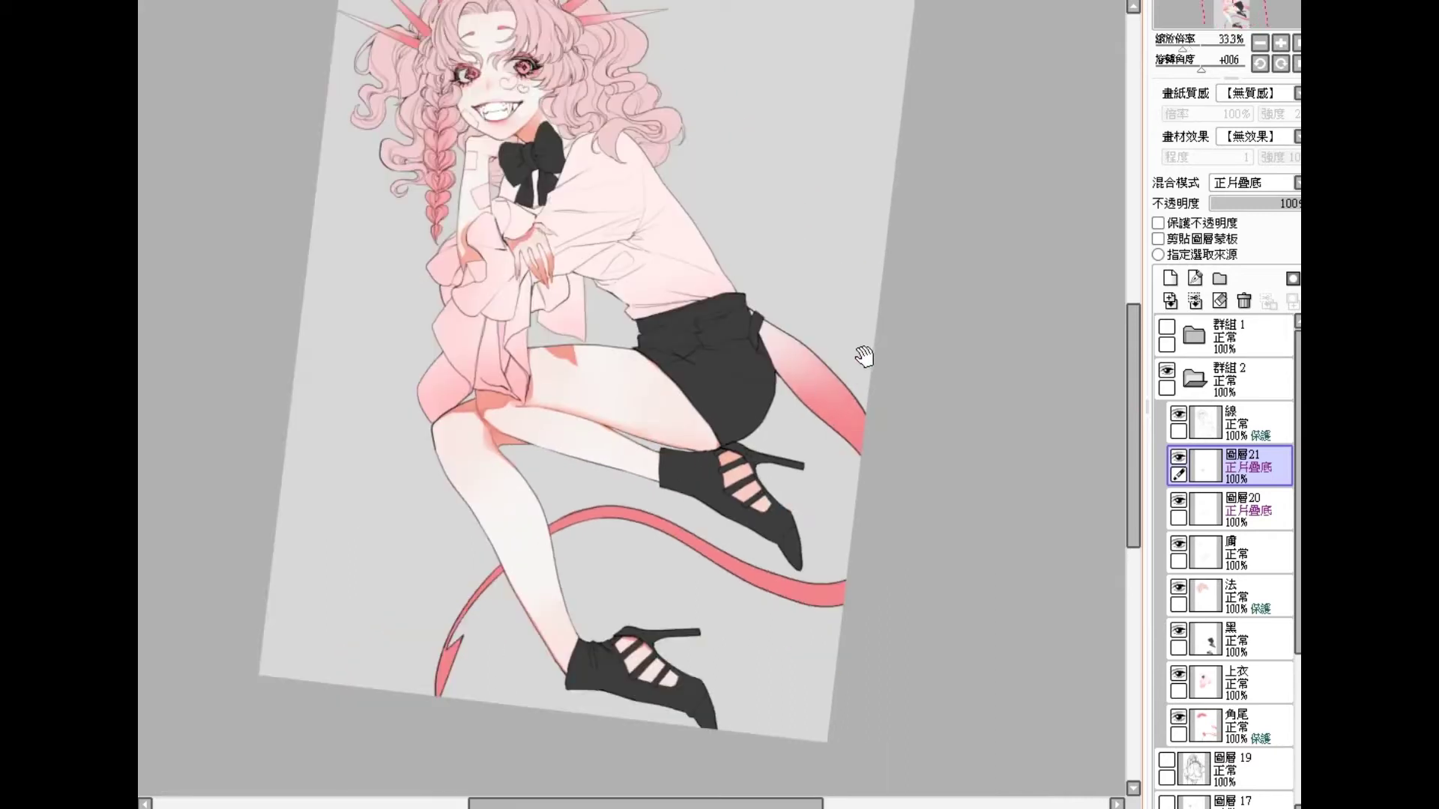
pyautogui.keyDown('alt'); pyautogui.moveTo(865, 319); pyautogui.dragTo(842, 296); pyautogui.keyUp('alt')
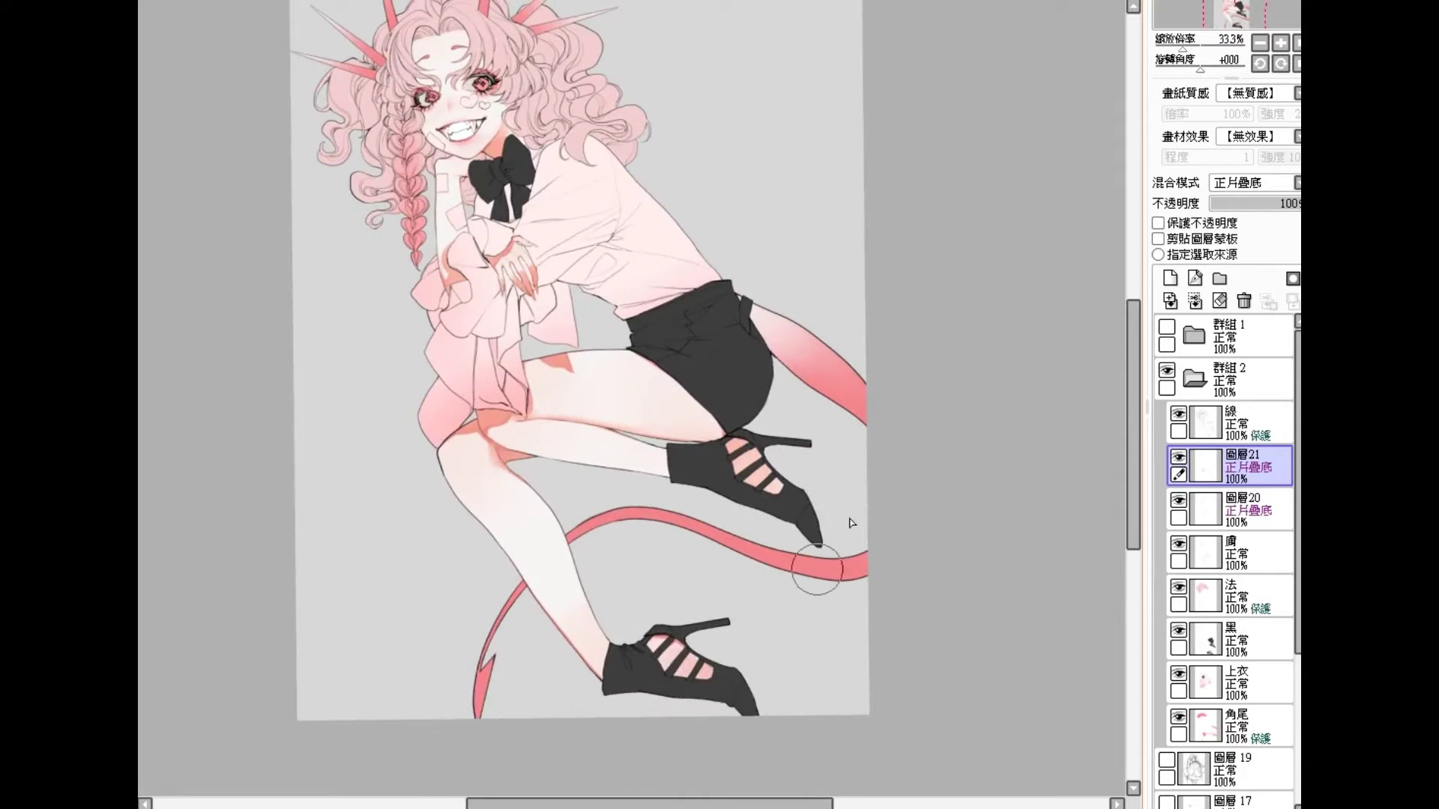
pyautogui.moveTo(697, 352); pyautogui.dragTo(679, 378)
pyautogui.moveTo(475, 99); pyautogui.dragTo(467, 104)
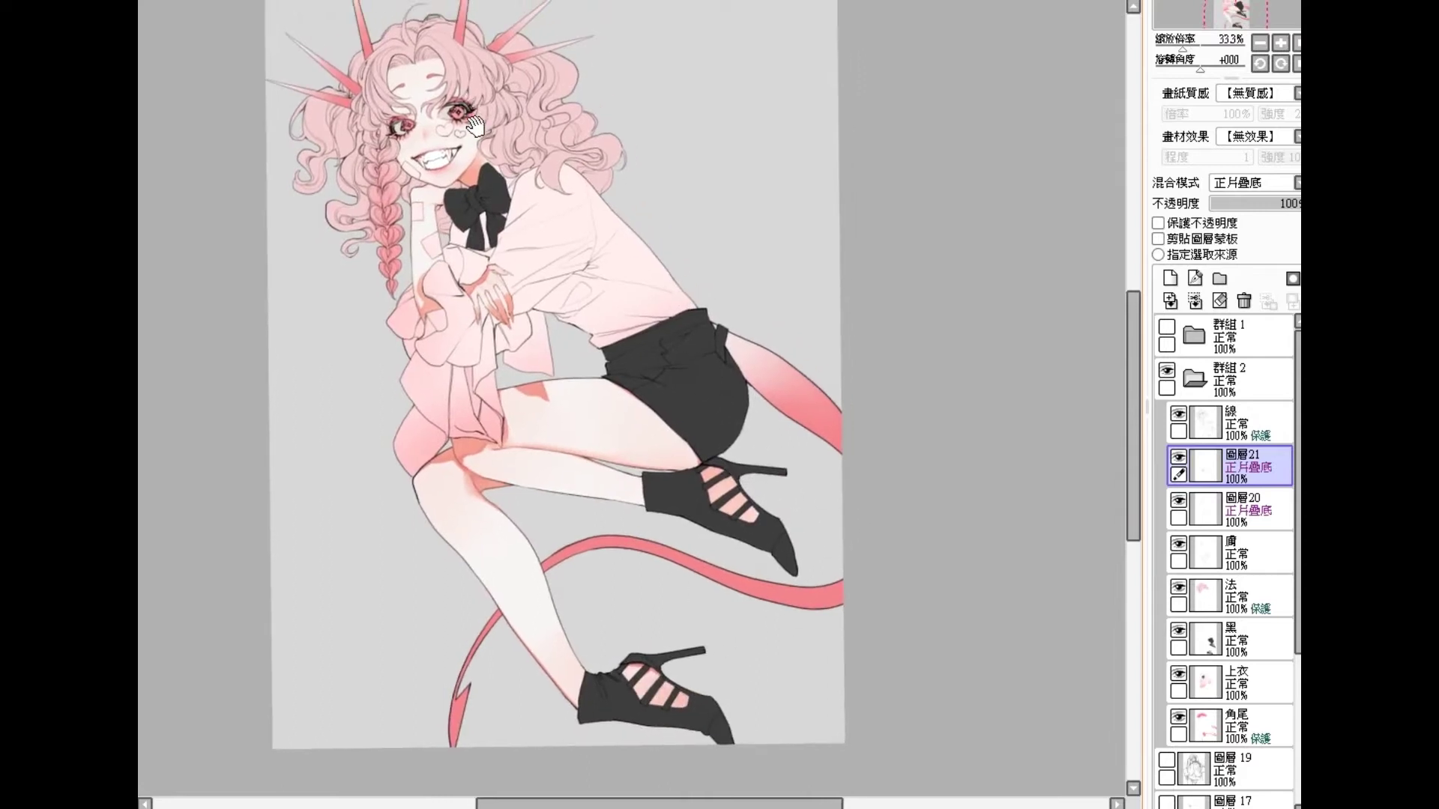
# Step: Add a new layer set to Multiply (正片疊底) and zoom to 100% on the face
pyautogui.keyDown('ctrl'); pyautogui.click(471, 126); pyautogui.keyUp('ctrl')
pyautogui.moveTo(559, 122); pyautogui.dragTo(563, 138)
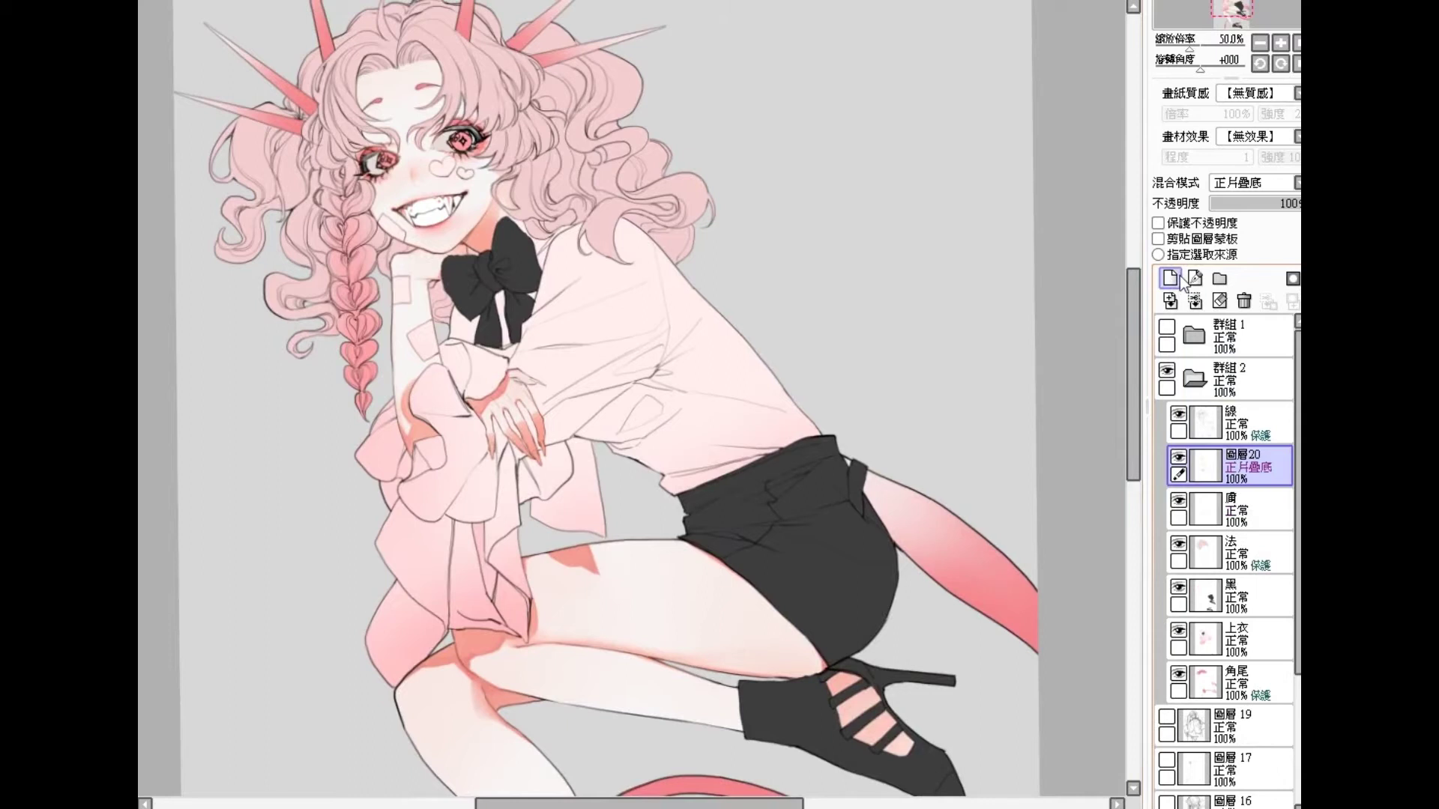
pyautogui.click(1259, 180)
pyautogui.click(1253, 215)
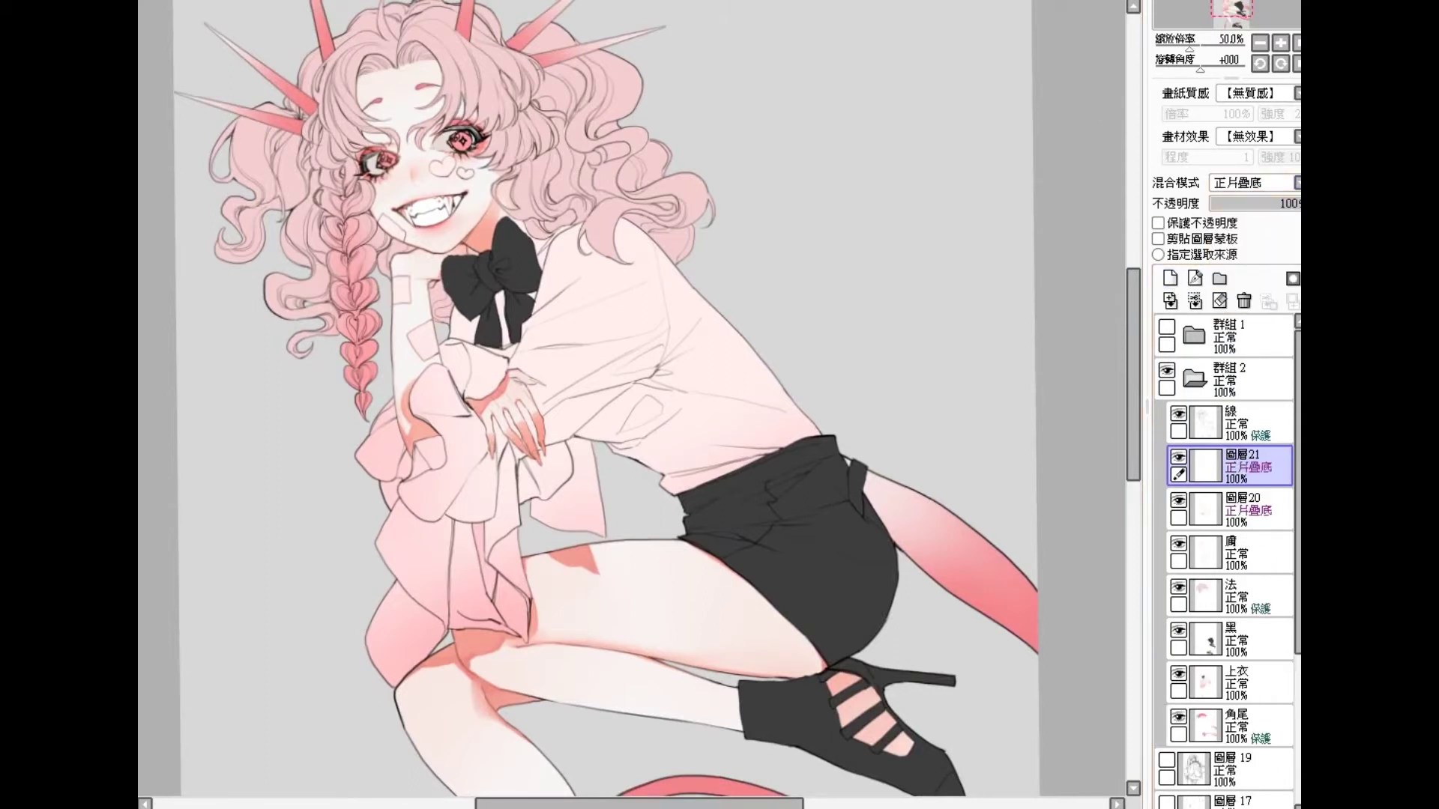
pyautogui.moveTo(160, 80); pyautogui.dragTo(151, 111)
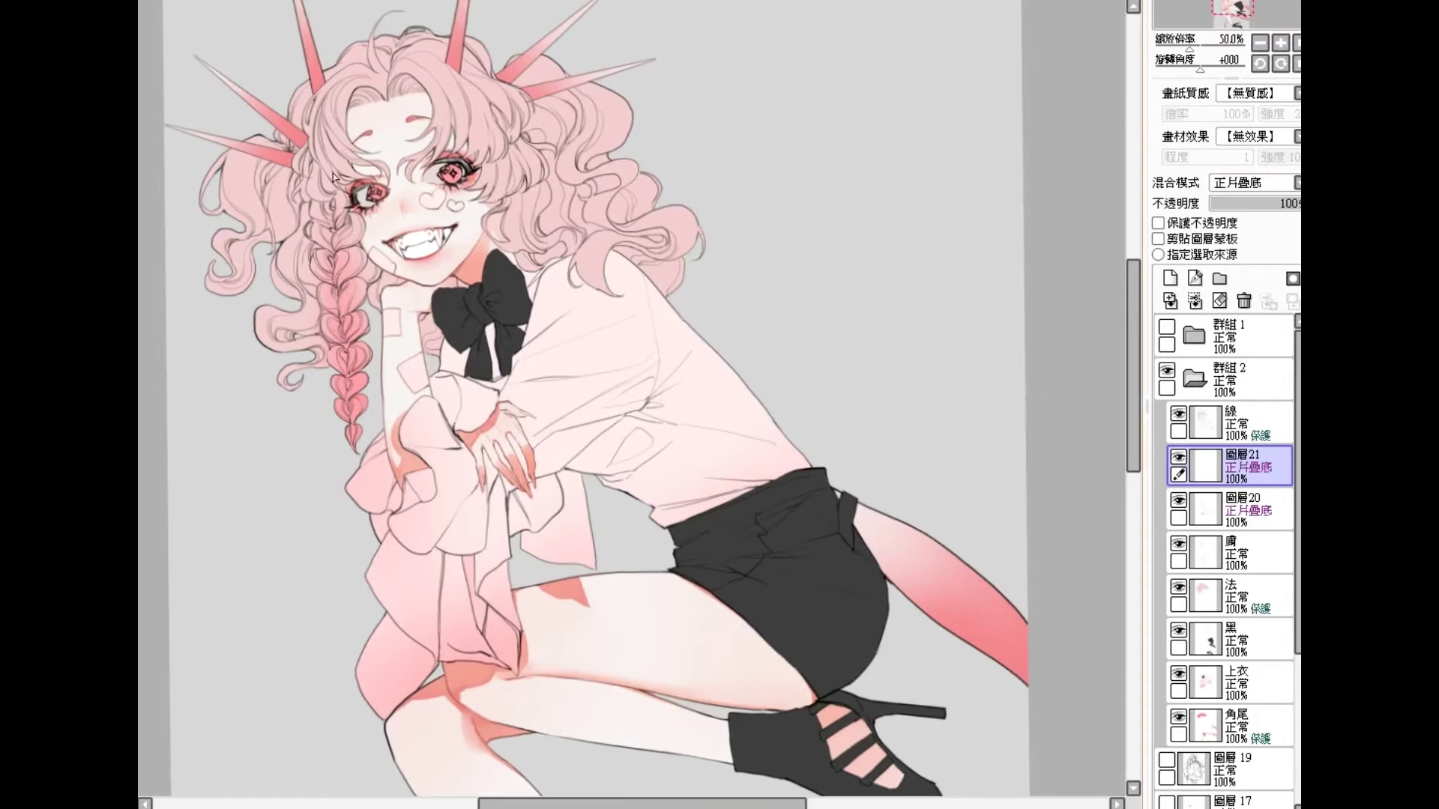
pyautogui.click(395, 218)
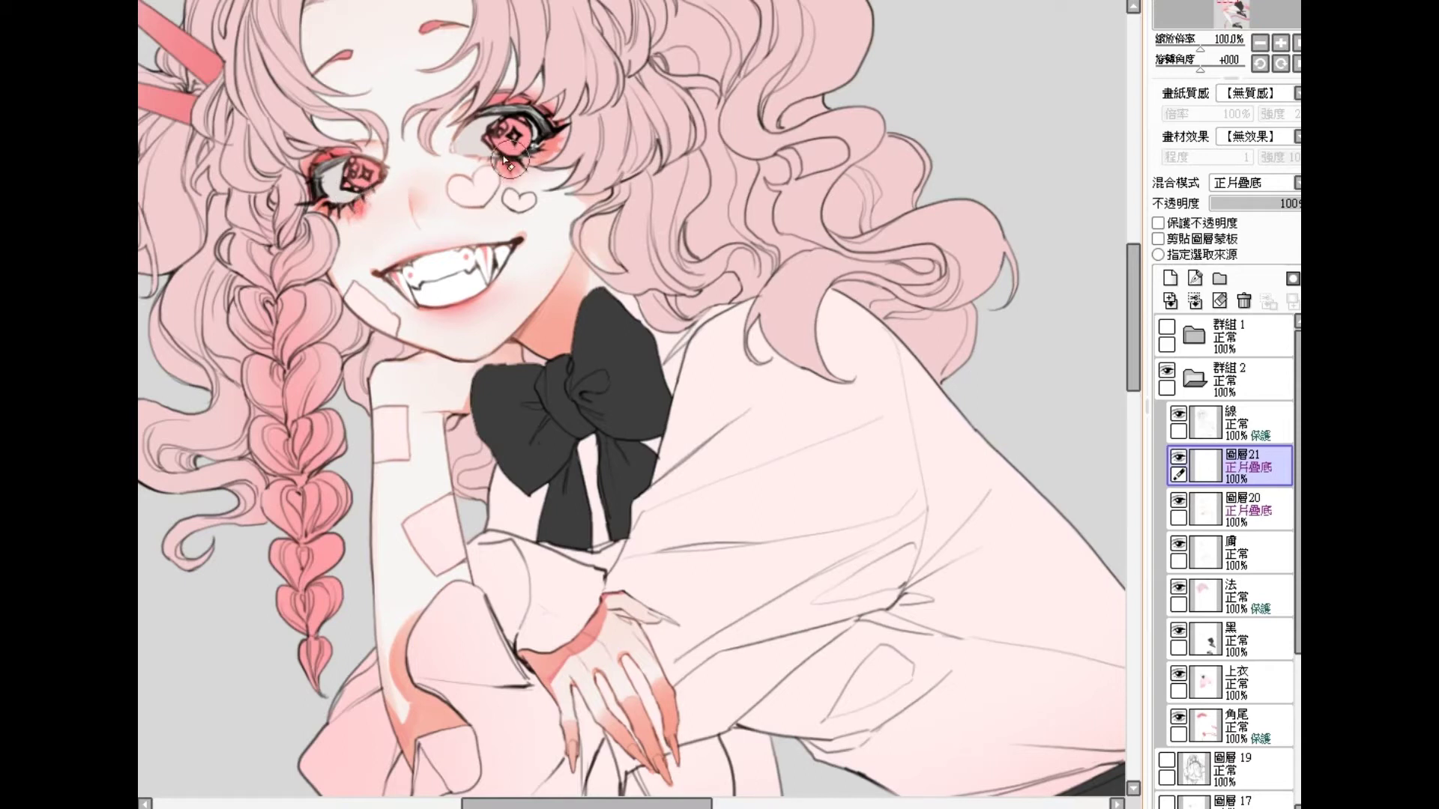
# Step: Paint a white fang on the right side of the grinning teeth
pyautogui.moveTo(477, 236); pyautogui.dragTo(477, 227)
pyautogui.scroll(-1, 467, 195)
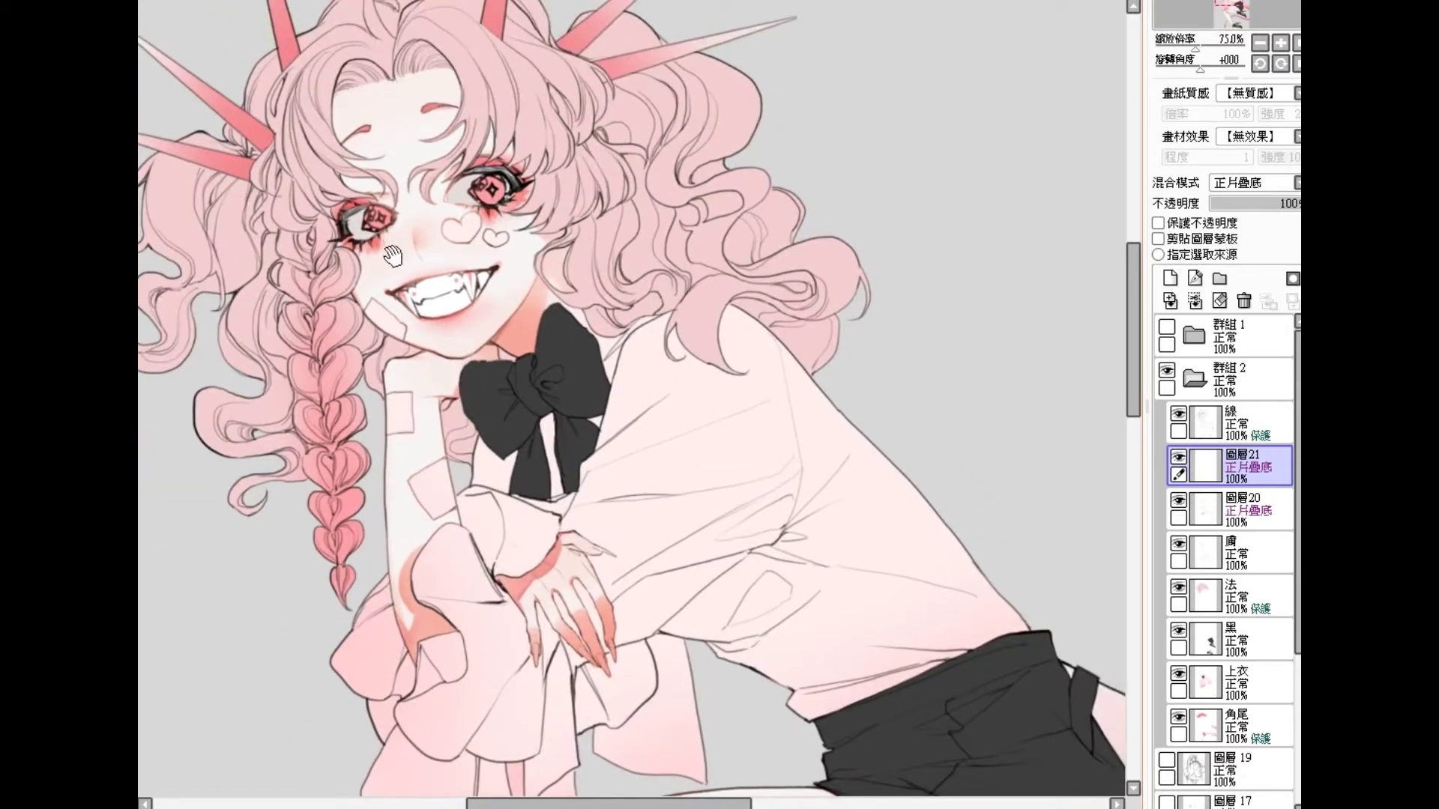
pyautogui.scroll(1, 392, 256)
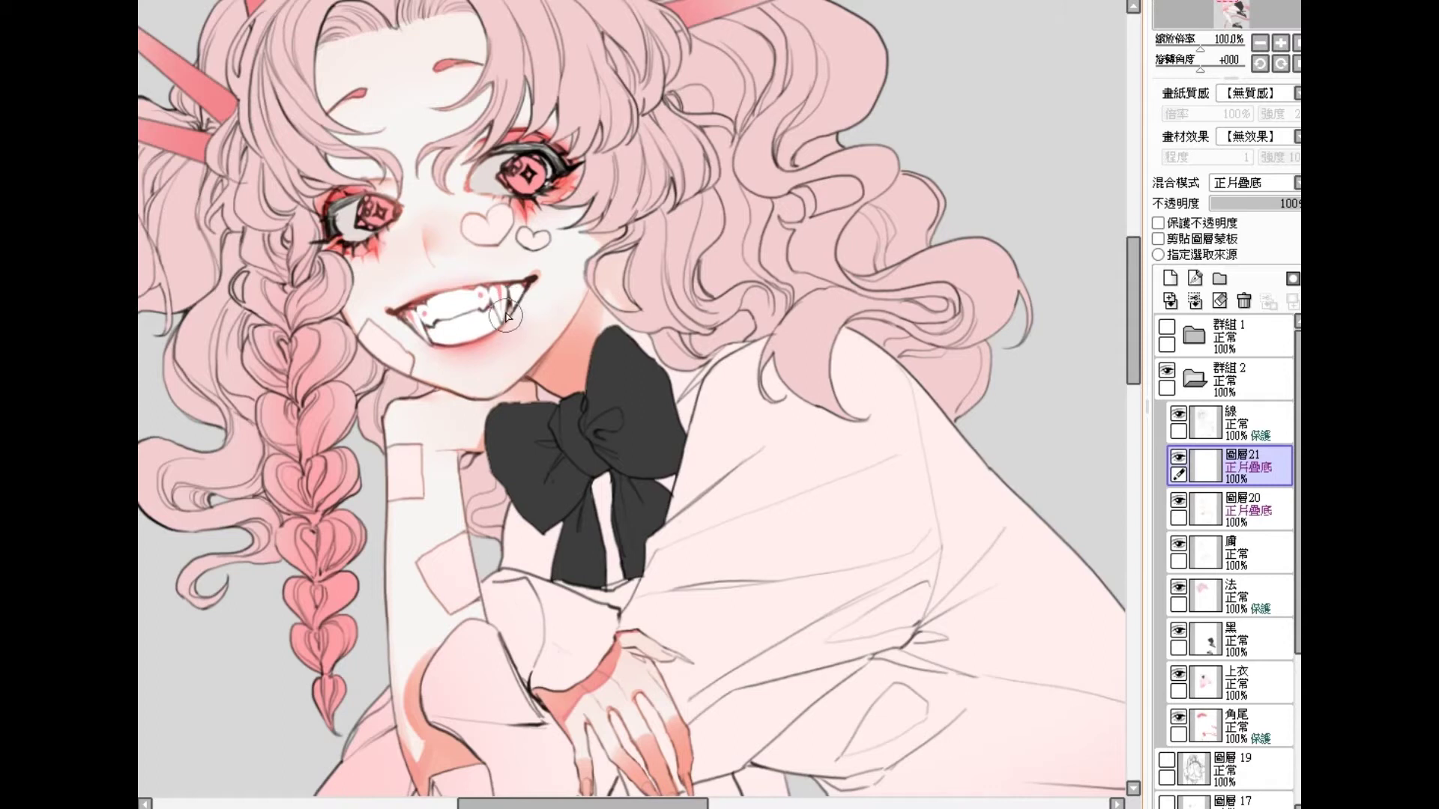
pyautogui.moveTo(510, 304); pyautogui.dragTo(528, 282)
# Step: Switch the shading layer to Normal to check it, then return it to Multiply
pyautogui.click(1252, 182)
pyautogui.click(1249, 198)
pyautogui.click(1251, 184)
pyautogui.click(1258, 215)
pyautogui.scroll(3, 375, 210)
# Step: With a smaller brush, paint lavender shadows beside the left eye, undoing one stray stroke
pyautogui.press('[')
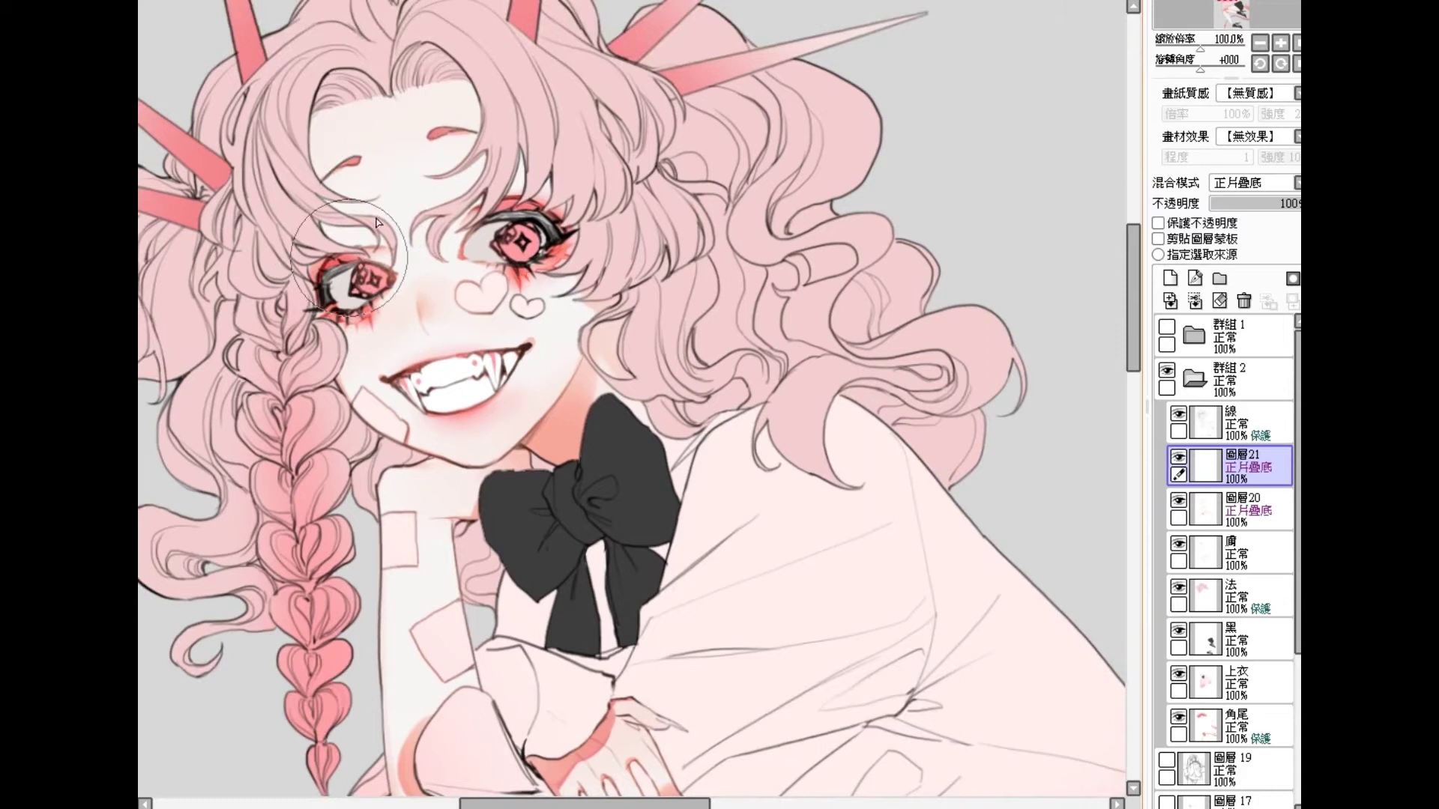
pyautogui.moveTo(334, 225); pyautogui.dragTo(328, 247)
pyautogui.moveTo(336, 218)
pyautogui.mouseDown()
pyautogui.moveTo(295, 173)
pyautogui.moveTo(396, 227)
pyautogui.moveTo(326, 216)
pyautogui.moveTo(388, 267)
pyautogui.moveTo(369, 235)
pyautogui.mouseUp()
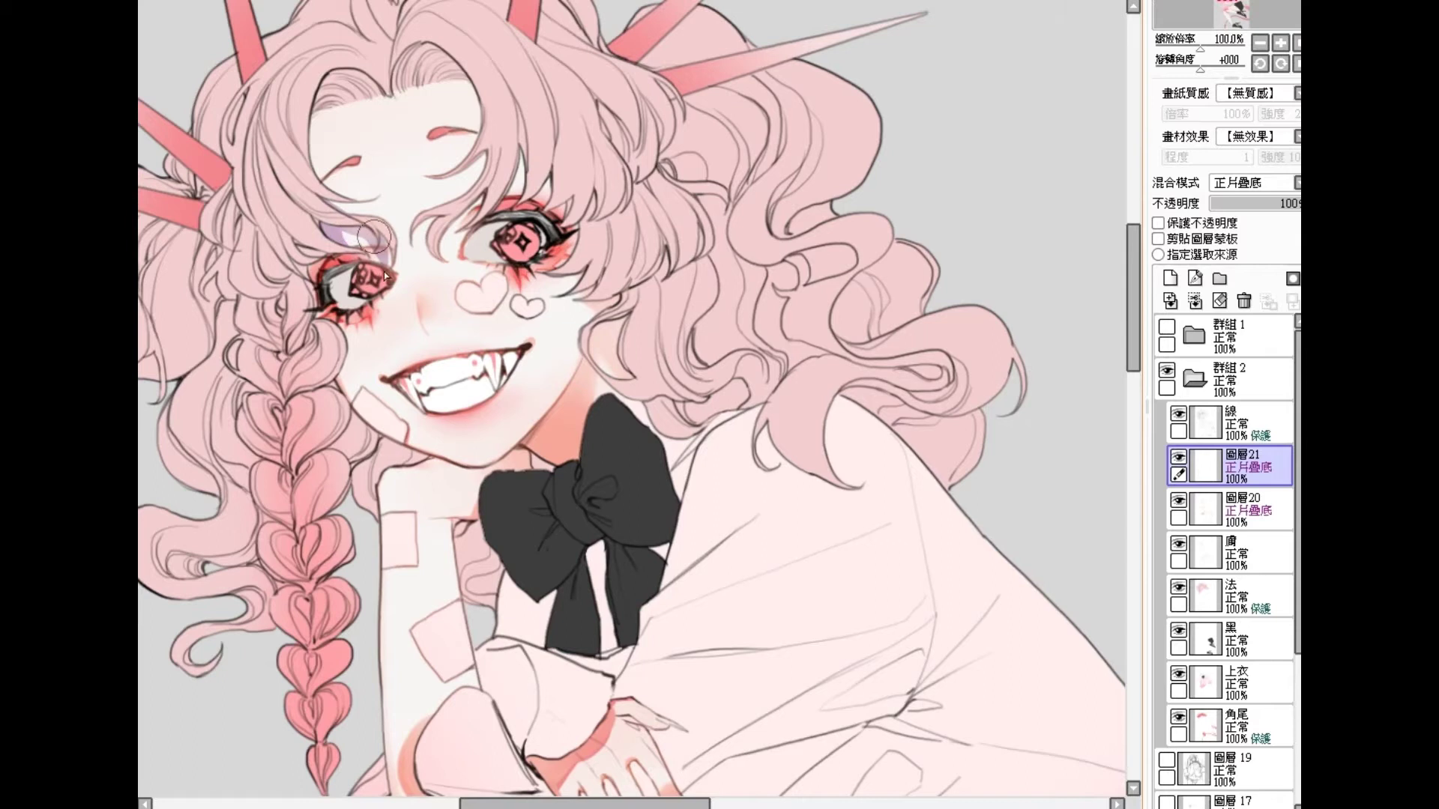
pyautogui.moveTo(328, 195)
pyautogui.mouseDown()
pyautogui.moveTo(402, 177)
pyautogui.moveTo(376, 171)
pyautogui.moveTo(321, 198)
pyautogui.moveTo(405, 208)
pyautogui.moveTo(393, 182)
pyautogui.moveTo(374, 218)
pyautogui.moveTo(323, 198)
pyautogui.moveTo(348, 218)
pyautogui.mouseUp()
pyautogui.hotkey('ctrl', 'z')
# Step: Shade the forehead under the hairline and beside the right bangs in lavender
pyautogui.moveTo(331, 96)
pyautogui.mouseDown()
pyautogui.moveTo(324, 175)
pyautogui.moveTo(337, 89)
pyautogui.moveTo(340, 197)
pyautogui.moveTo(366, 94)
pyautogui.moveTo(316, 205)
pyautogui.moveTo(350, 105)
pyautogui.mouseUp()
pyautogui.moveTo(356, 168)
pyautogui.mouseDown()
pyautogui.moveTo(379, 100)
pyautogui.moveTo(307, 140)
pyautogui.moveTo(367, 90)
pyautogui.moveTo(318, 210)
pyautogui.moveTo(353, 73)
pyautogui.moveTo(317, 174)
pyautogui.mouseUp()
pyautogui.press('b')
pyautogui.press('v')
pyautogui.moveTo(347, 118)
pyautogui.mouseDown()
pyautogui.moveTo(319, 159)
pyautogui.moveTo(367, 90)
pyautogui.moveTo(311, 146)
pyautogui.moveTo(351, 93)
pyautogui.moveTo(312, 186)
pyautogui.moveTo(333, 108)
pyautogui.moveTo(308, 155)
pyautogui.moveTo(323, 130)
pyautogui.moveTo(312, 168)
pyautogui.moveTo(341, 120)
pyautogui.mouseUp()
pyautogui.press('e')
pyautogui.press('v')
pyautogui.moveTo(481, 160)
pyautogui.mouseDown()
pyautogui.moveTo(453, 155)
pyautogui.moveTo(479, 176)
pyautogui.moveTo(484, 137)
pyautogui.moveTo(436, 219)
pyautogui.moveTo(481, 178)
pyautogui.moveTo(483, 146)
pyautogui.moveTo(420, 230)
pyautogui.moveTo(495, 155)
pyautogui.moveTo(445, 218)
pyautogui.mouseUp()
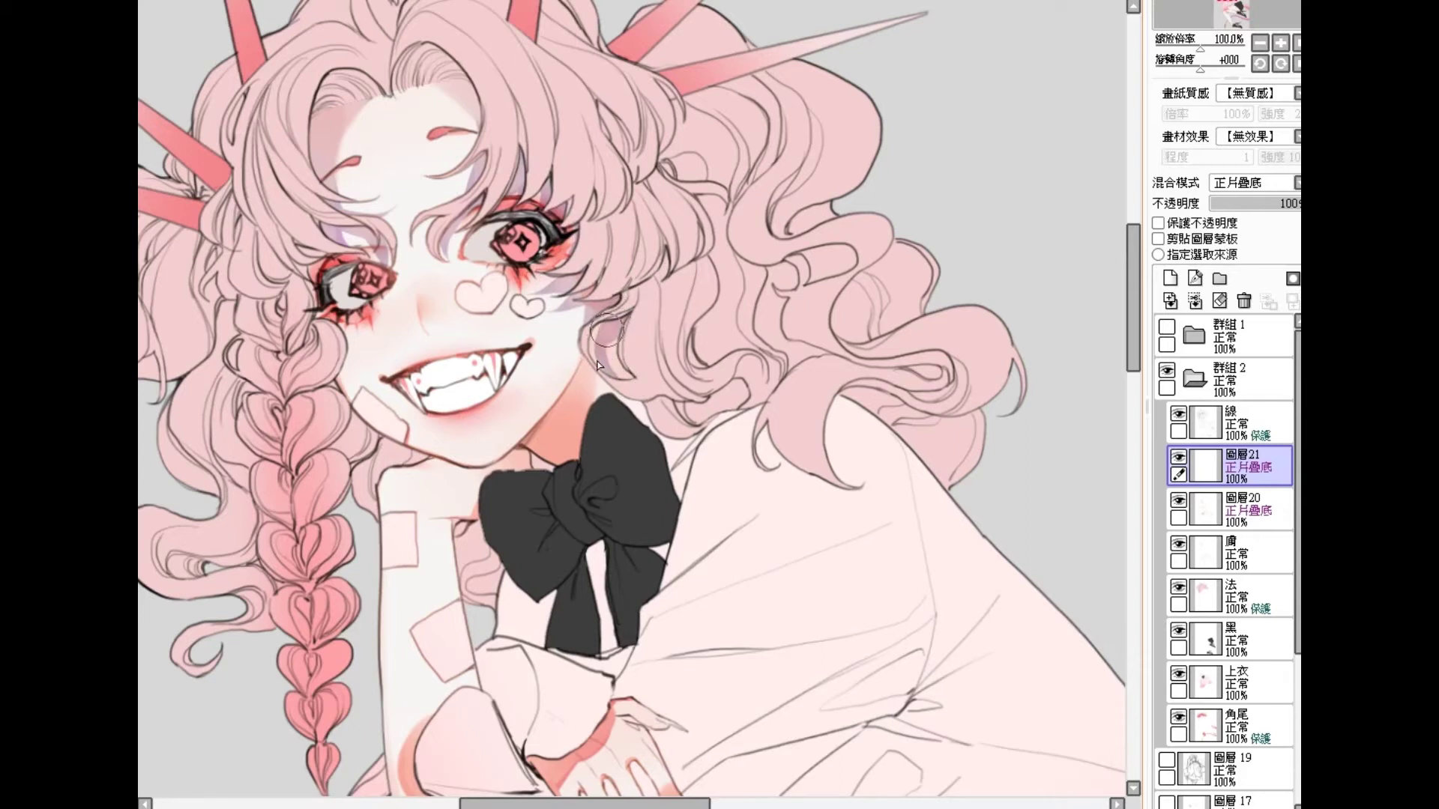
# Step: Deepen the shadows along the jawline and under the chin down toward the hand
pyautogui.moveTo(610, 324)
pyautogui.mouseDown()
pyautogui.moveTo(658, 374)
pyautogui.moveTo(609, 340)
pyautogui.moveTo(652, 379)
pyautogui.moveTo(655, 339)
pyautogui.moveTo(628, 388)
pyautogui.moveTo(606, 377)
pyautogui.moveTo(633, 407)
pyautogui.mouseUp()
pyautogui.moveTo(585, 360); pyautogui.dragTo(513, 452)
pyautogui.moveTo(582, 364); pyautogui.dragTo(526, 447)
pyautogui.moveTo(581, 367); pyautogui.dragTo(525, 448)
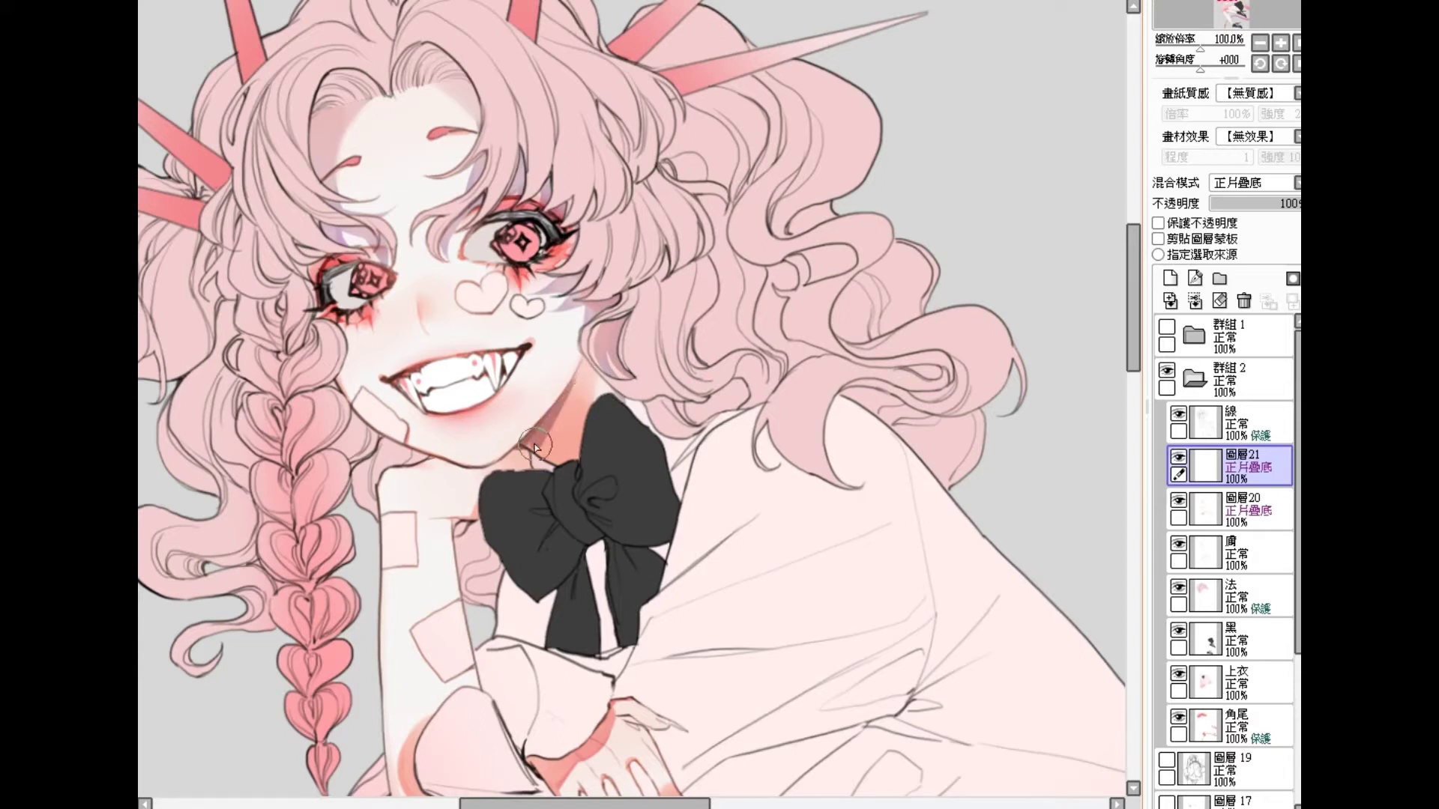
pyautogui.moveTo(574, 389)
pyautogui.mouseDown()
pyautogui.moveTo(584, 355)
pyautogui.moveTo(535, 447)
pyautogui.mouseUp()
pyautogui.moveTo(577, 363)
pyautogui.mouseDown()
pyautogui.moveTo(552, 441)
pyautogui.moveTo(544, 427)
pyautogui.moveTo(526, 442)
pyautogui.moveTo(554, 459)
pyautogui.moveTo(561, 424)
pyautogui.moveTo(567, 475)
pyautogui.moveTo(555, 466)
pyautogui.moveTo(599, 415)
pyautogui.moveTo(573, 451)
pyautogui.moveTo(570, 406)
pyautogui.moveTo(561, 438)
pyautogui.moveTo(569, 387)
pyautogui.moveTo(558, 465)
pyautogui.mouseUp()
pyautogui.moveTo(577, 379)
pyautogui.mouseDown()
pyautogui.moveTo(555, 437)
pyautogui.moveTo(579, 472)
pyautogui.moveTo(506, 468)
pyautogui.moveTo(526, 465)
pyautogui.mouseUp()
pyautogui.moveTo(427, 465)
pyautogui.mouseDown()
pyautogui.moveTo(503, 466)
pyautogui.moveTo(470, 467)
pyautogui.moveTo(488, 475)
pyautogui.moveTo(511, 464)
pyautogui.moveTo(475, 471)
pyautogui.moveTo(485, 484)
pyautogui.moveTo(471, 470)
pyautogui.moveTo(494, 485)
pyautogui.moveTo(459, 468)
pyautogui.moveTo(495, 495)
pyautogui.mouseUp()
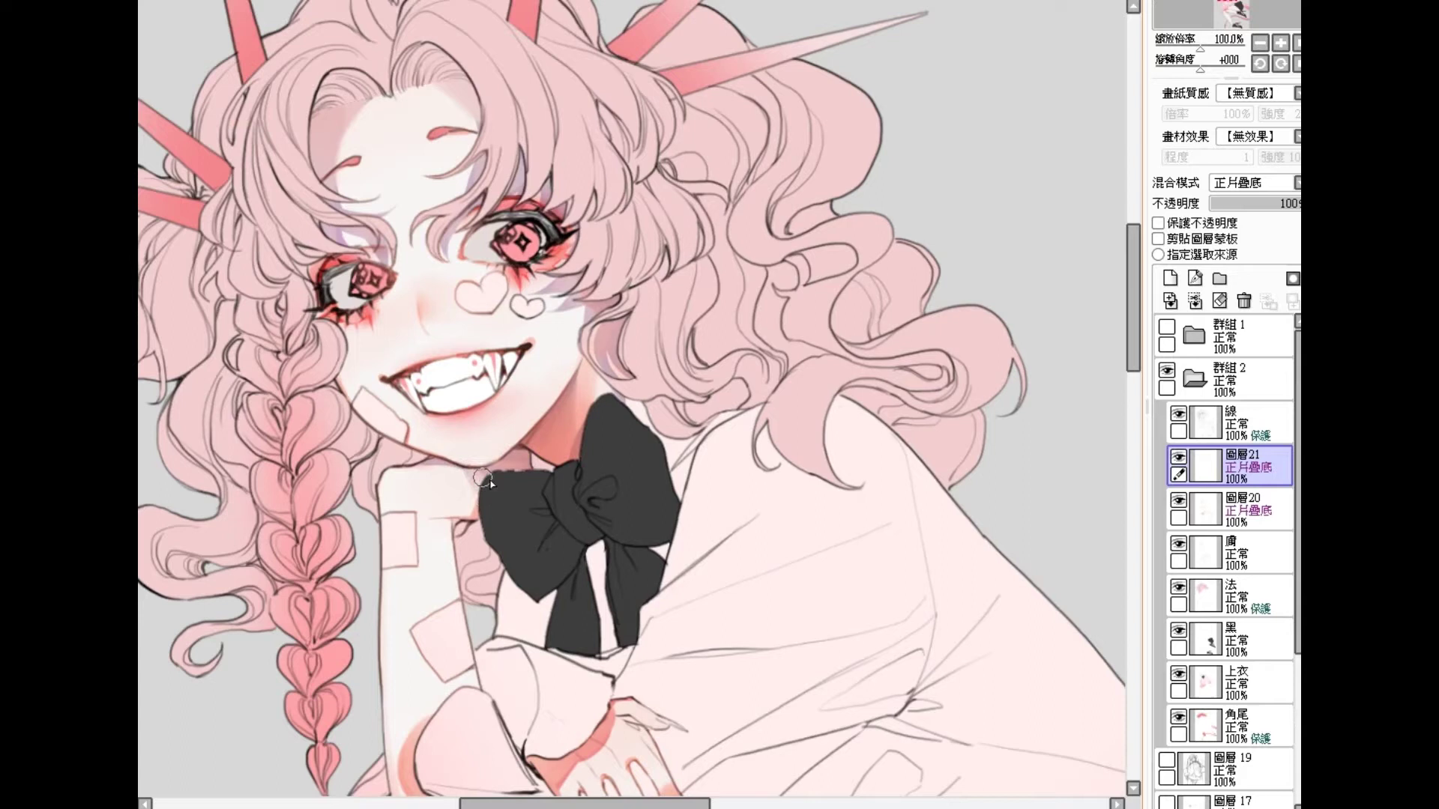
# Step: Extend the bow's black fill toward the chin and shade the cheek heart's lower right
pyautogui.moveTo(470, 472); pyautogui.dragTo(482, 525)
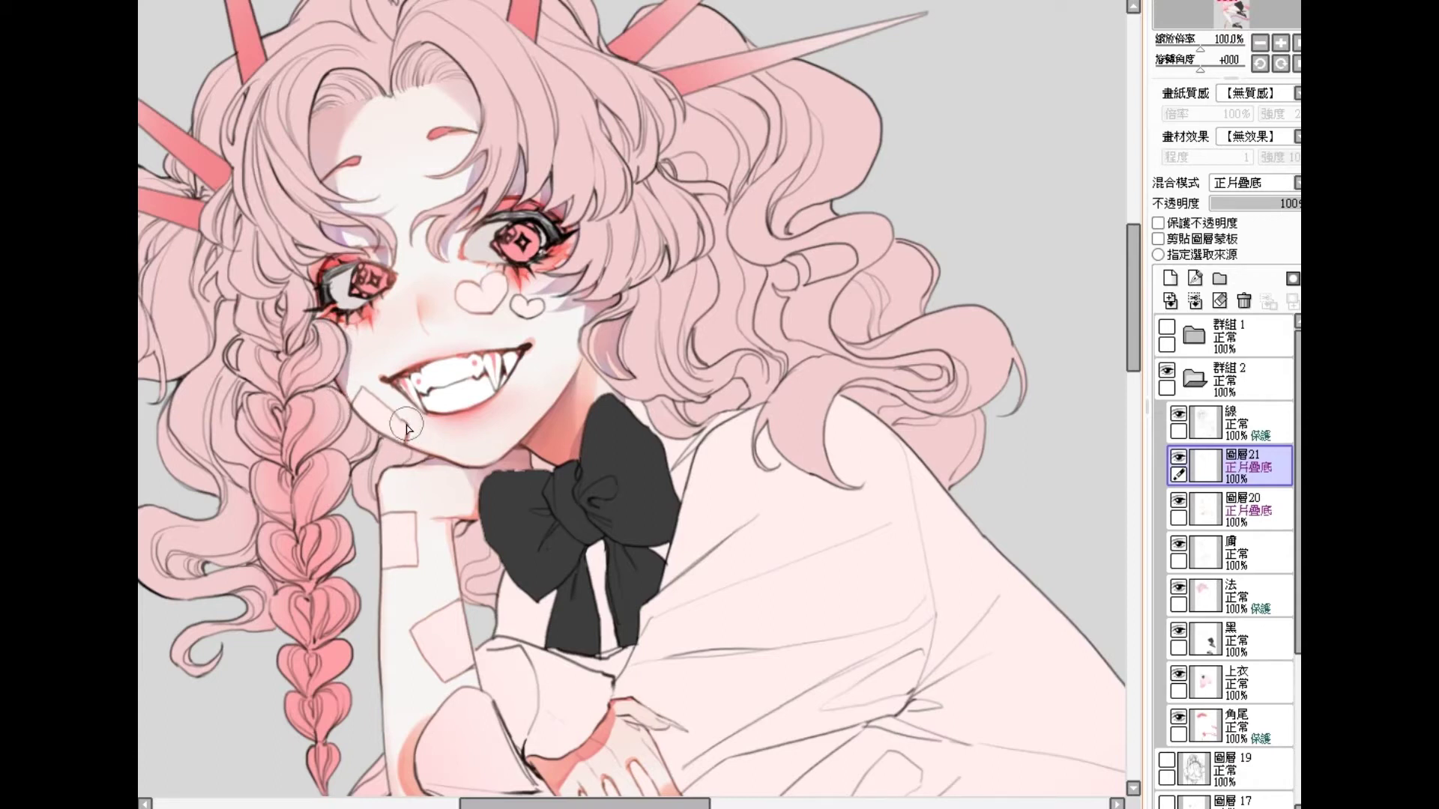
pyautogui.moveTo(479, 307)
pyautogui.mouseDown()
pyautogui.moveTo(511, 290)
pyautogui.moveTo(491, 320)
pyautogui.moveTo(507, 290)
pyautogui.moveTo(458, 297)
pyautogui.moveTo(538, 319)
pyautogui.moveTo(544, 297)
pyautogui.moveTo(517, 274)
pyautogui.mouseUp()
pyautogui.scroll(-1, 585, 240)
# Step: Paint pink multiply shading on the arm above the cuff and at the wrist, resizing the brush
pyautogui.moveTo(662, 277); pyautogui.dragTo(728, 232)
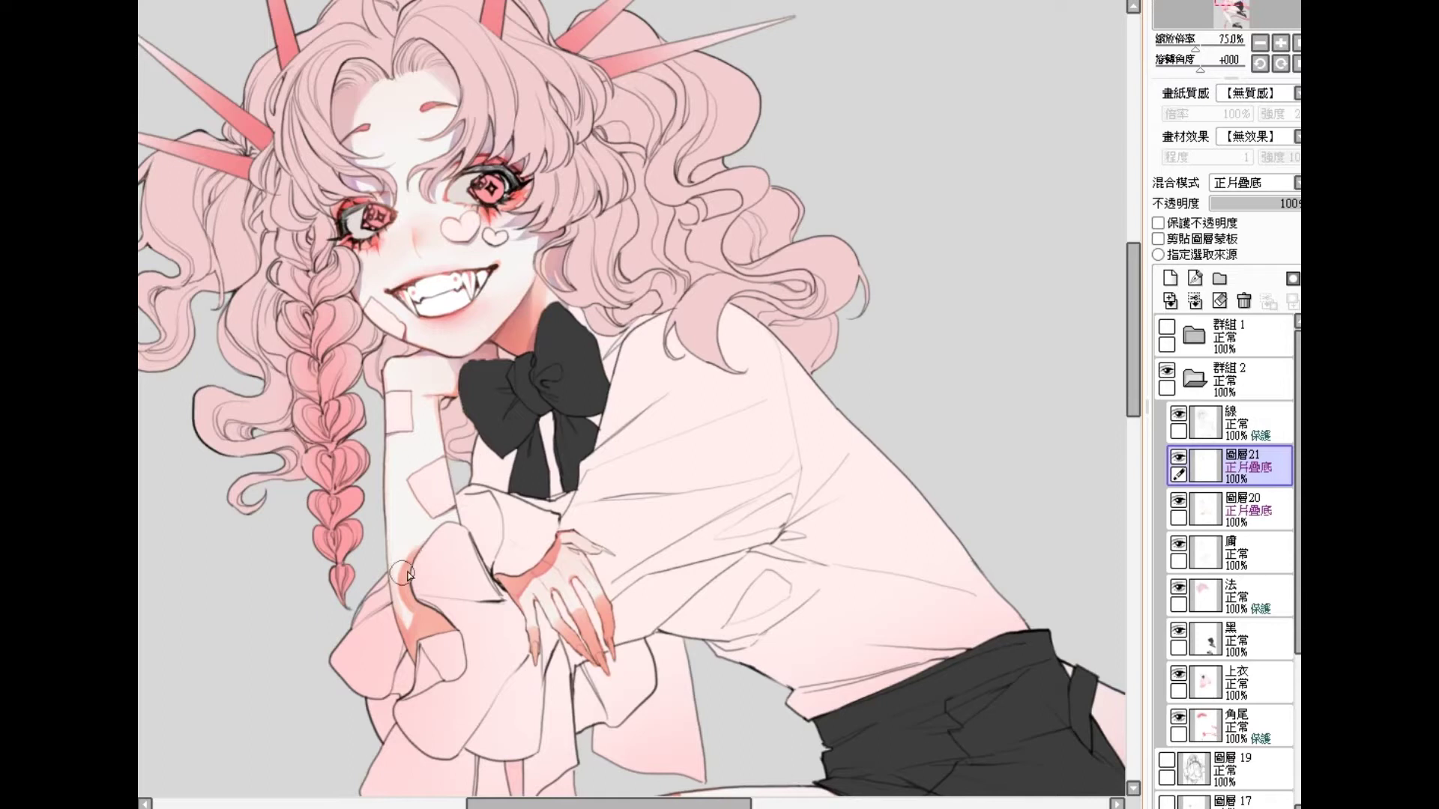
pyautogui.moveTo(400, 584); pyautogui.dragTo(416, 623)
pyautogui.press(']')
pyautogui.press(']')
pyautogui.press(']')
pyautogui.press(']')
pyautogui.press(']')
pyautogui.press(']')
pyautogui.moveTo(432, 658); pyautogui.dragTo(467, 622)
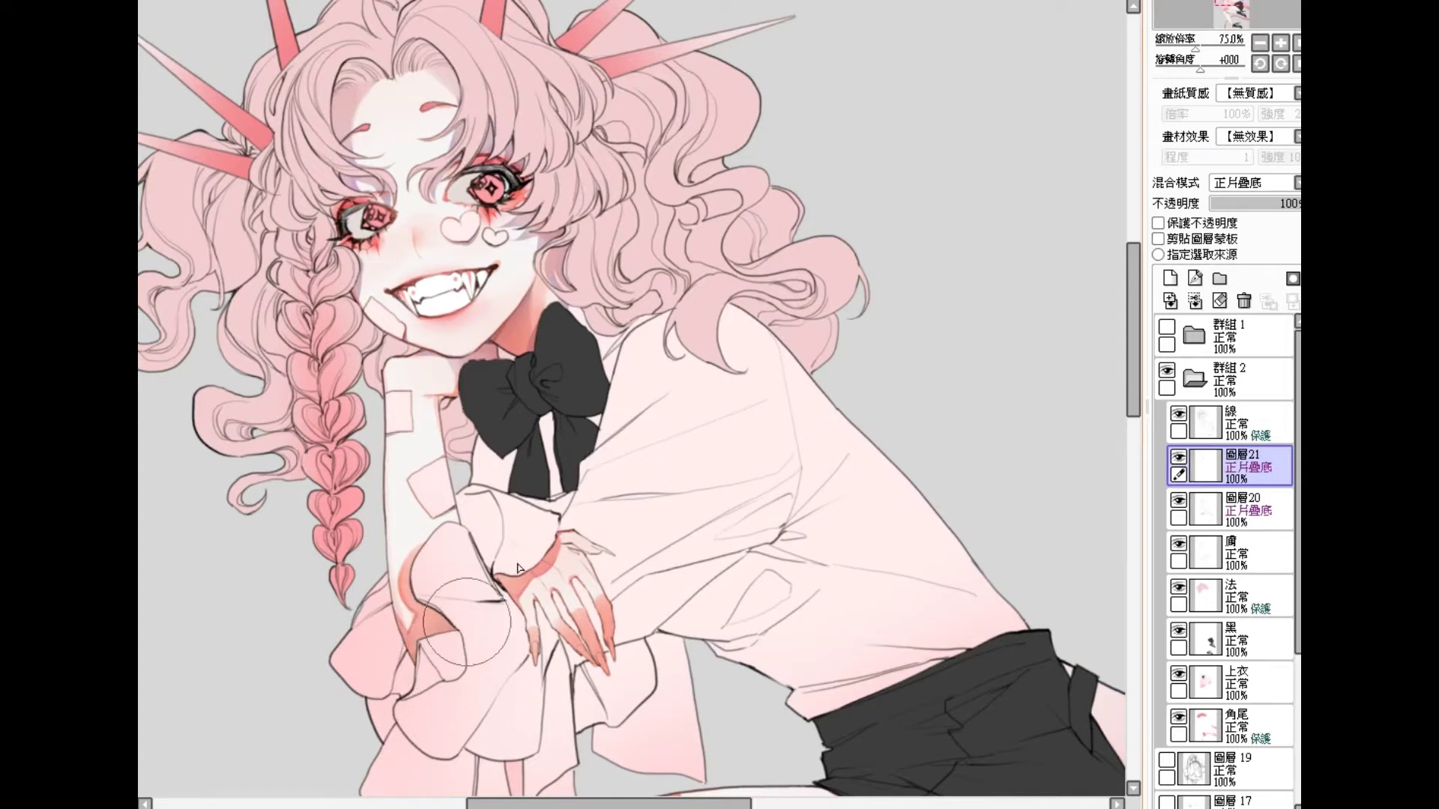
pyautogui.press('[')
pyautogui.press('[')
pyautogui.press('[')
pyautogui.press('[')
pyautogui.press('[')
pyautogui.press('[')
pyautogui.moveTo(537, 567); pyautogui.dragTo(530, 575)
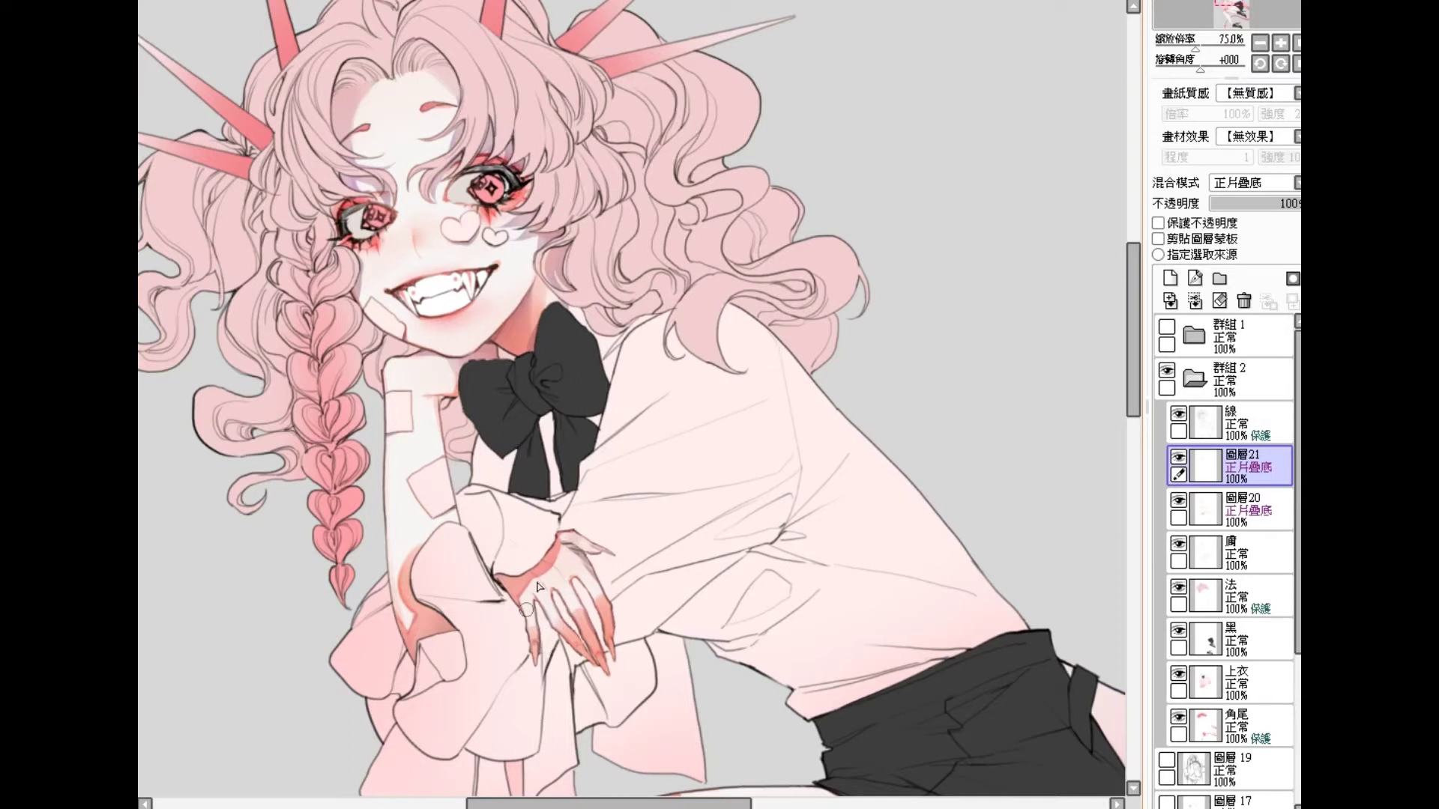
pyautogui.scroll(-2, 569, 548)
pyautogui.moveTo(569, 519); pyautogui.dragTo(558, 504)
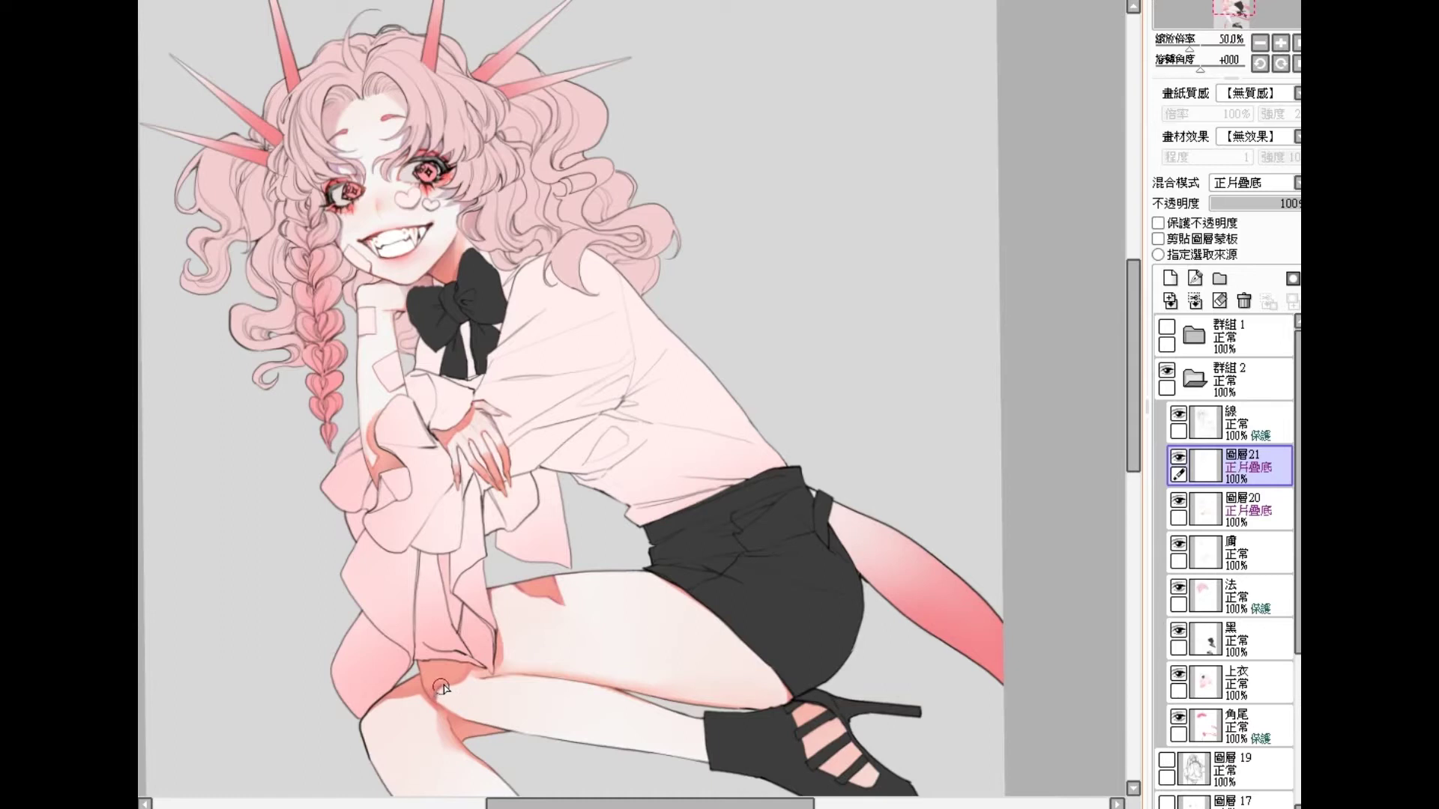
pyautogui.moveTo(479, 678); pyautogui.dragTo(447, 685)
pyautogui.moveTo(513, 749)
pyautogui.mouseDown()
pyautogui.moveTo(532, 692)
pyautogui.moveTo(524, 668)
pyautogui.mouseUp()
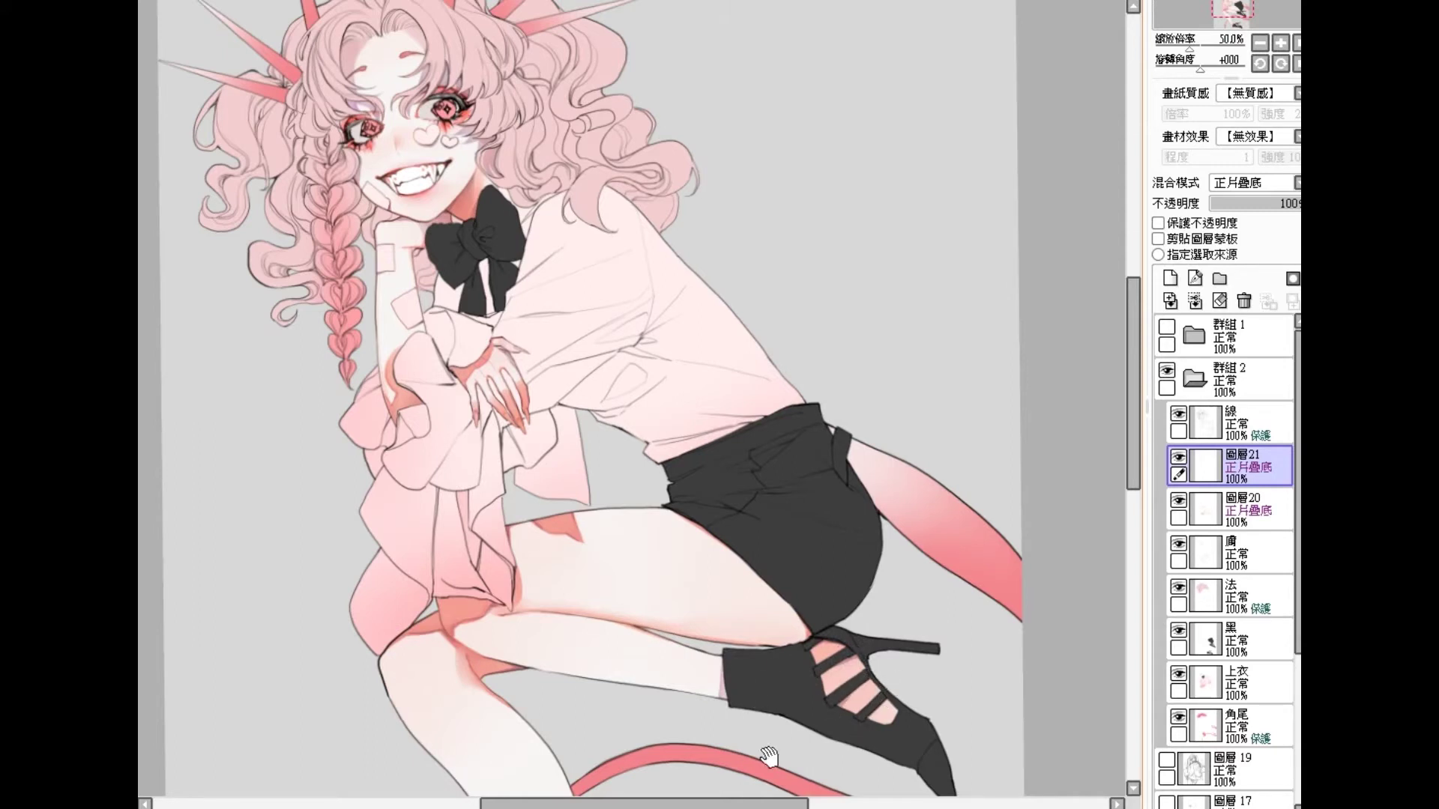
pyautogui.scroll(-5, 899, 689)
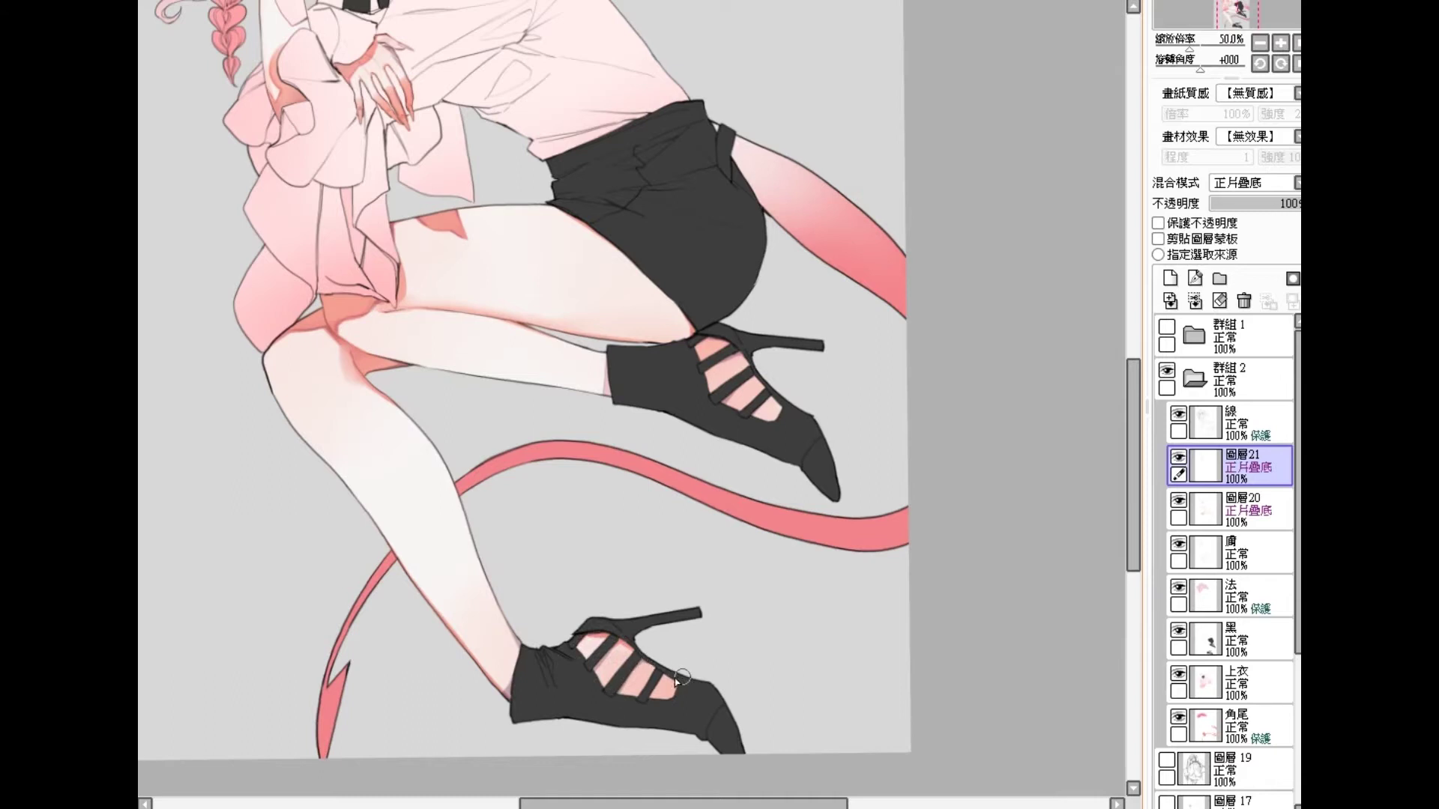
pyautogui.scroll(5, 658, 686)
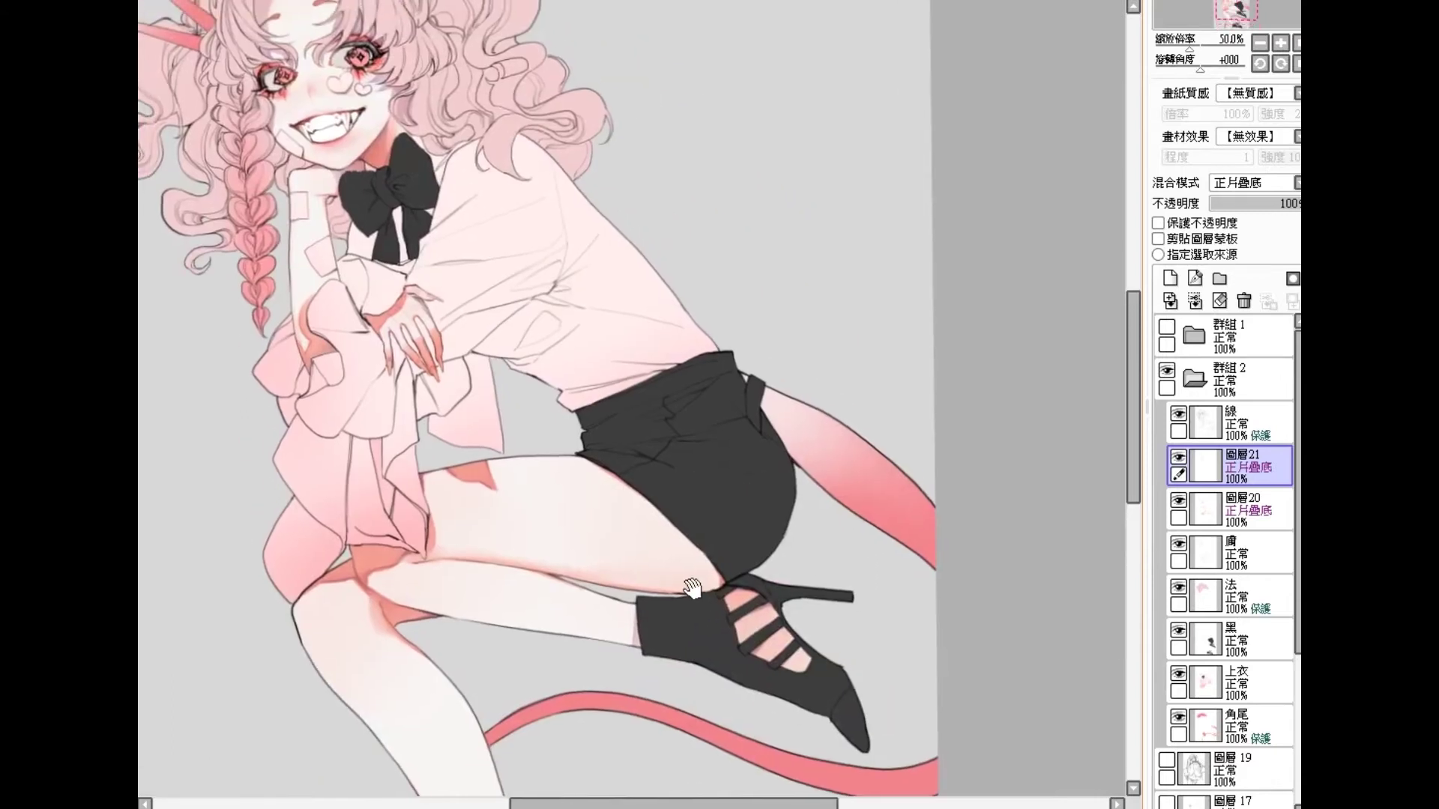
pyautogui.moveTo(666, 447); pyautogui.dragTo(707, 564)
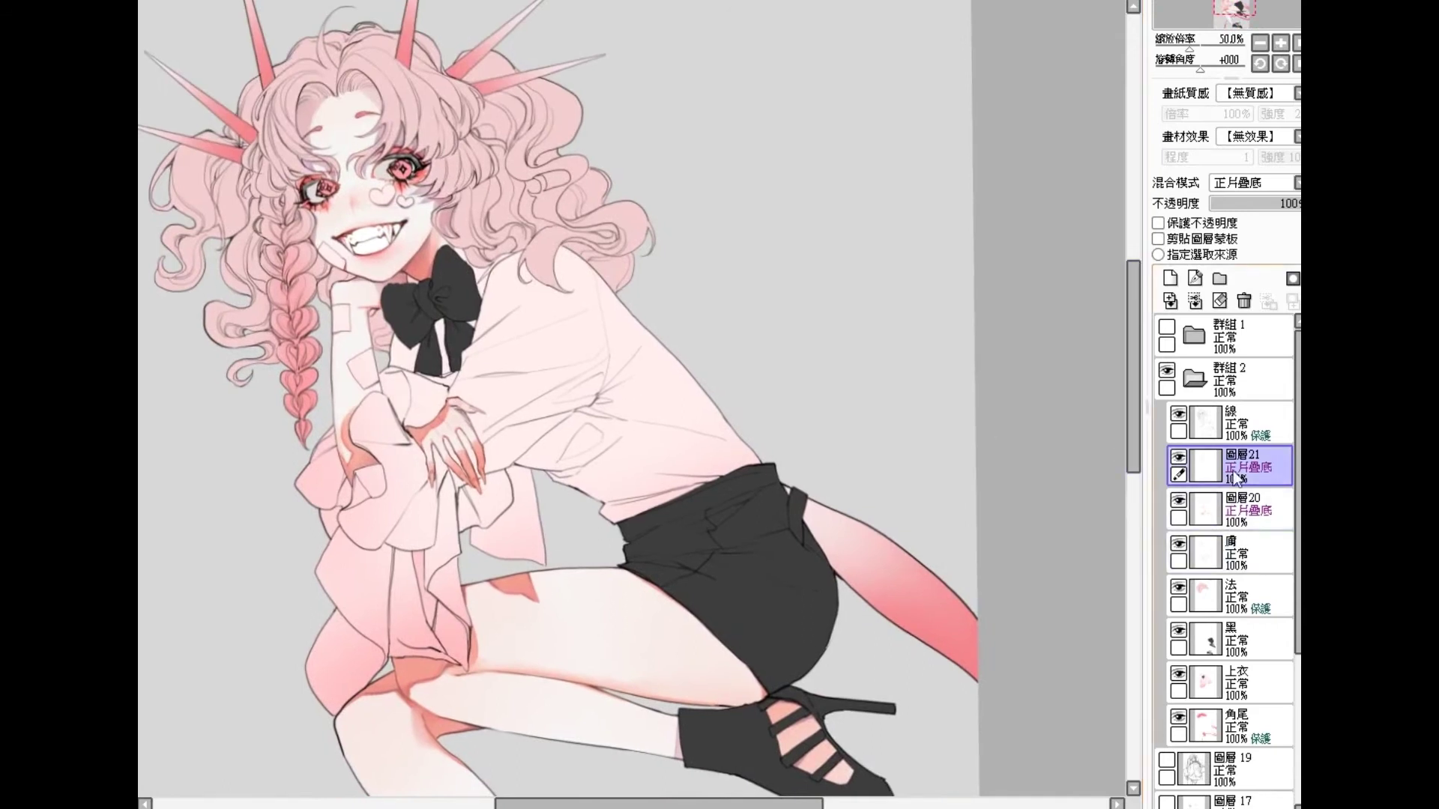
# Step: Merge 圖層21 down into 圖層20 and add a new Multiply layer above it
pyautogui.click(1238, 501)
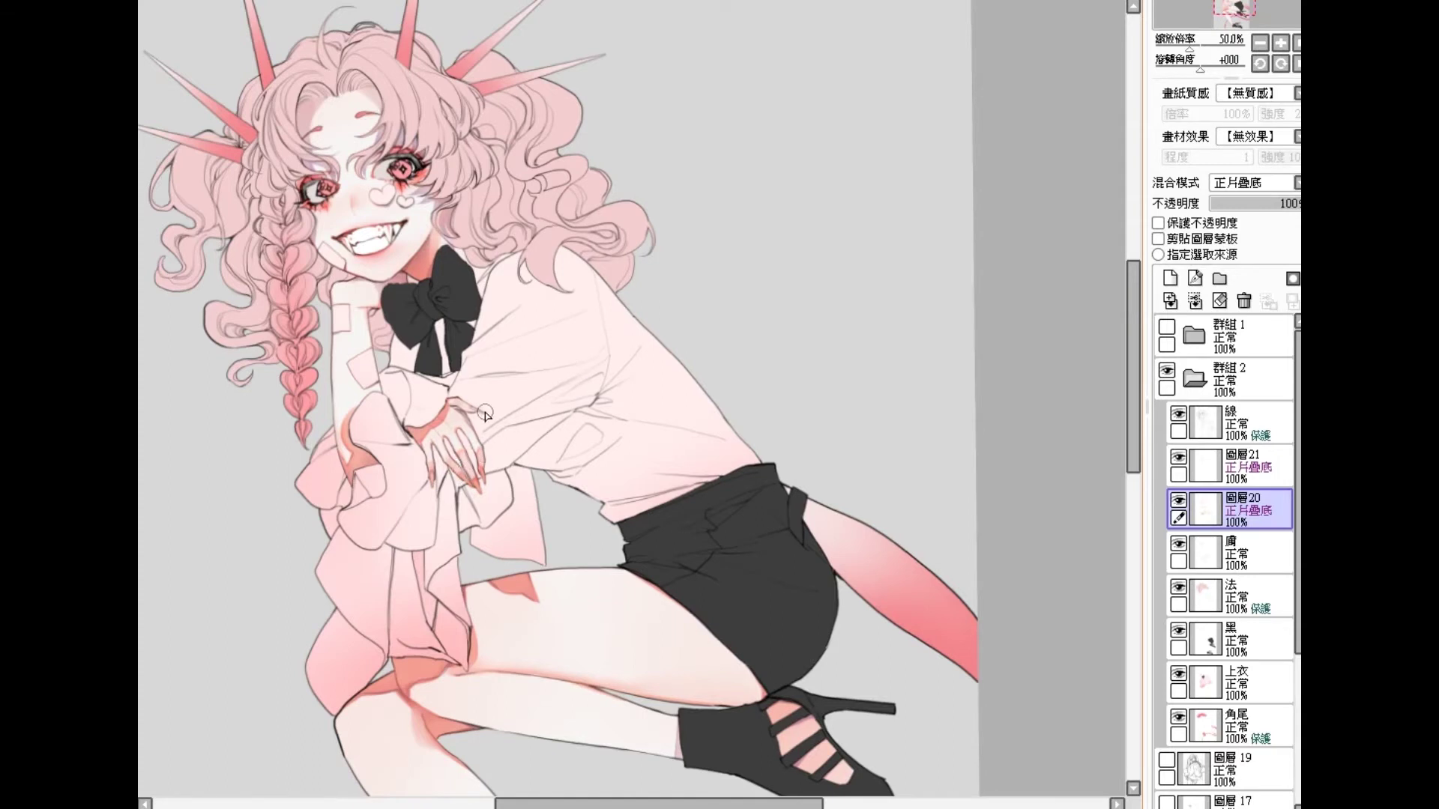
pyautogui.press('e')
pyautogui.moveTo(615, 291); pyautogui.dragTo(618, 344)
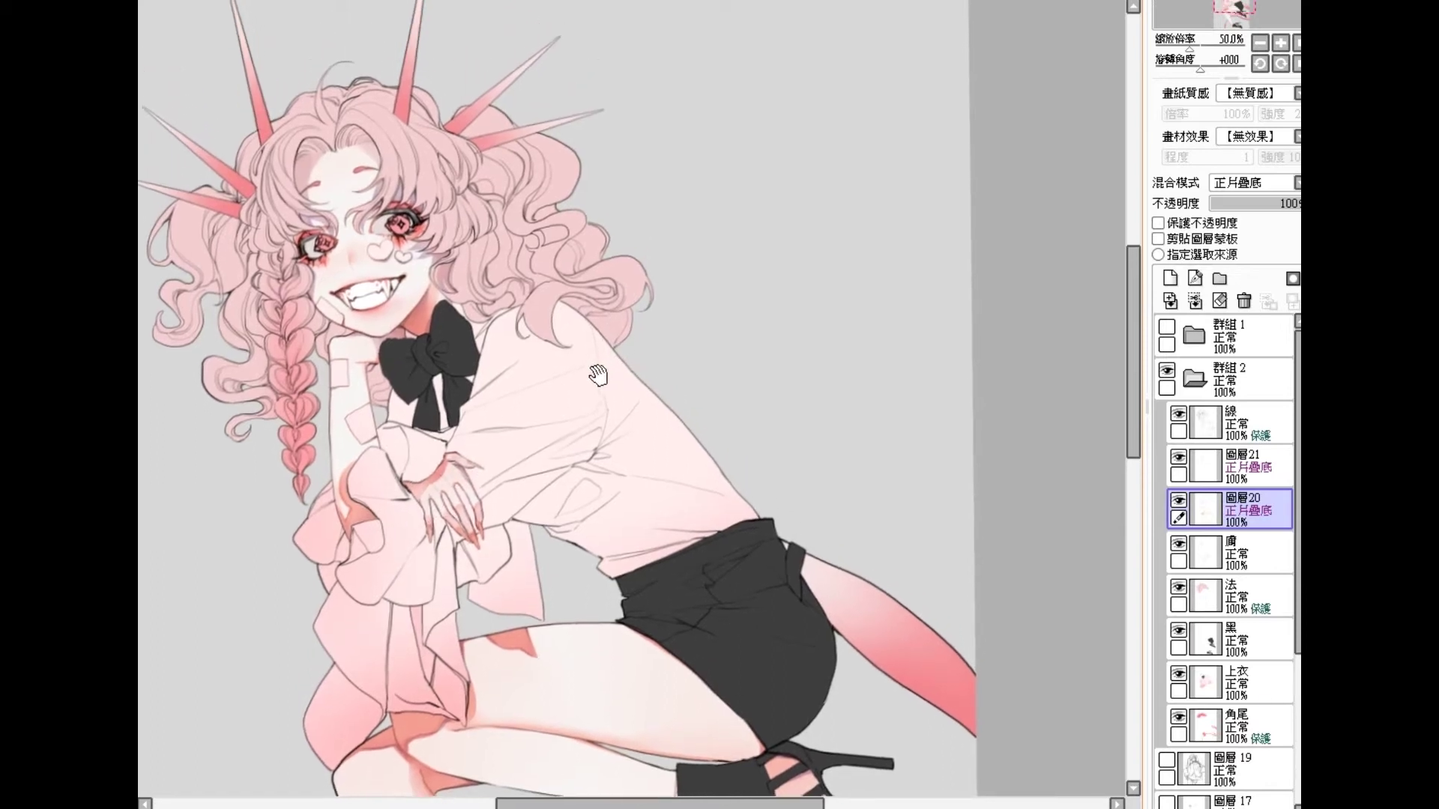
pyautogui.click(1235, 476)
pyautogui.hotkey('ctrl', 'e')
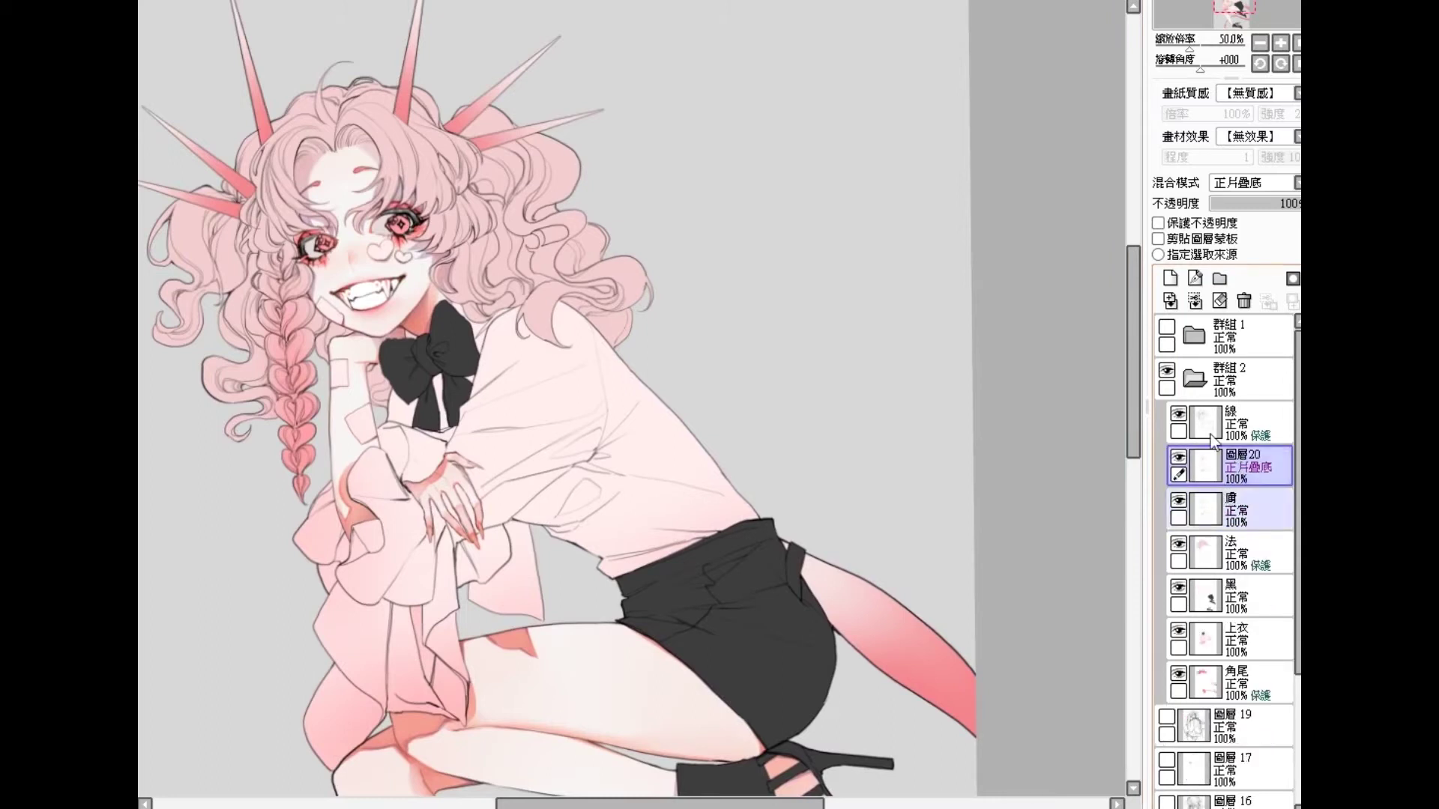
pyautogui.click(1170, 301)
pyautogui.click(1259, 182)
pyautogui.click(1266, 214)
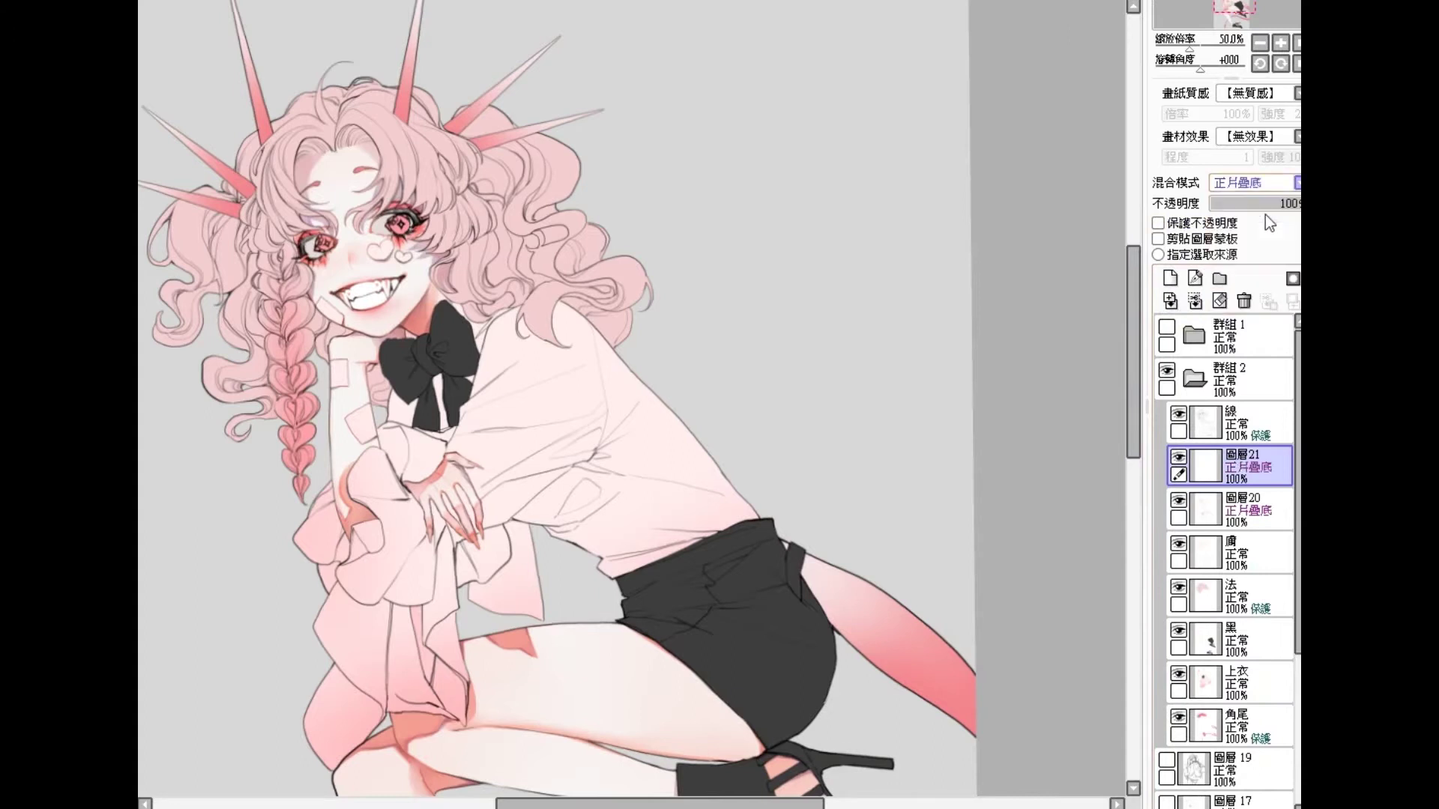
# Step: Darken the upper eyelid line and deepen and redden both irises
pyautogui.scroll(1, 300, 193)
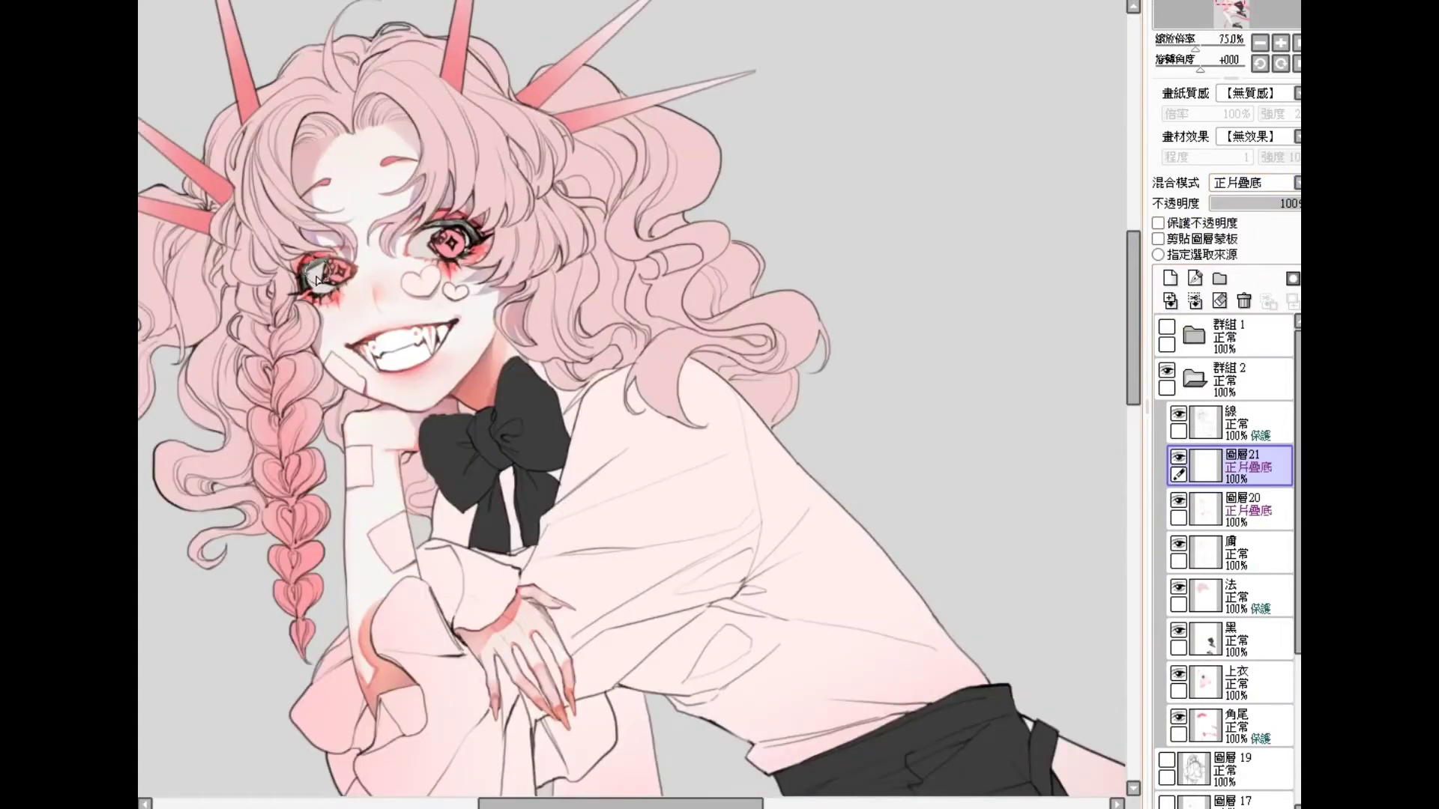
pyautogui.scroll(1, 317, 280)
pyautogui.moveTo(306, 283); pyautogui.dragTo(335, 269)
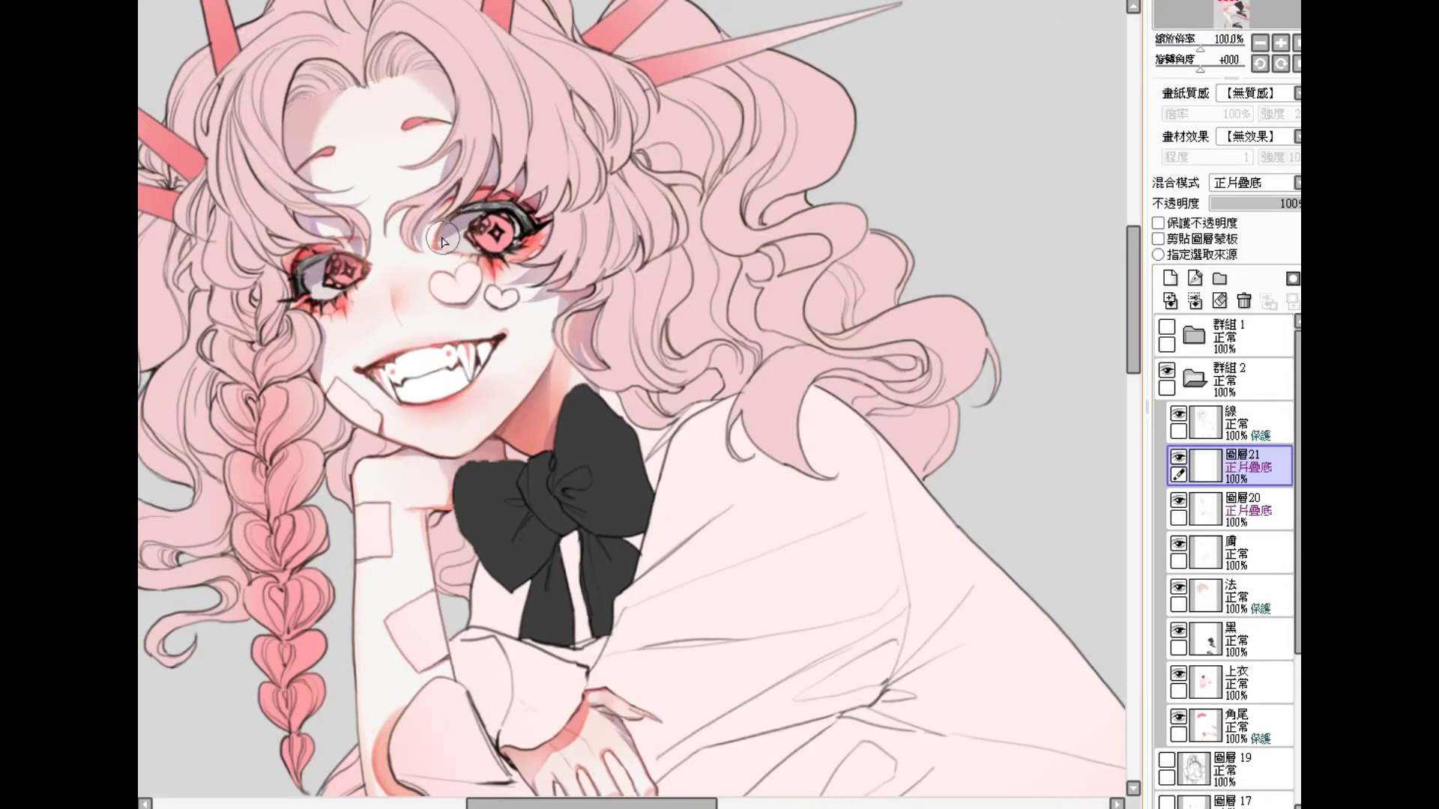
pyautogui.moveTo(490, 222)
pyautogui.mouseDown()
pyautogui.moveTo(467, 219)
pyautogui.moveTo(506, 213)
pyautogui.moveTo(516, 231)
pyautogui.mouseUp()
pyautogui.moveTo(330, 268)
pyautogui.mouseDown()
pyautogui.moveTo(348, 259)
pyautogui.moveTo(334, 270)
pyautogui.mouseUp()
pyautogui.moveTo(500, 240); pyautogui.dragTo(497, 222)
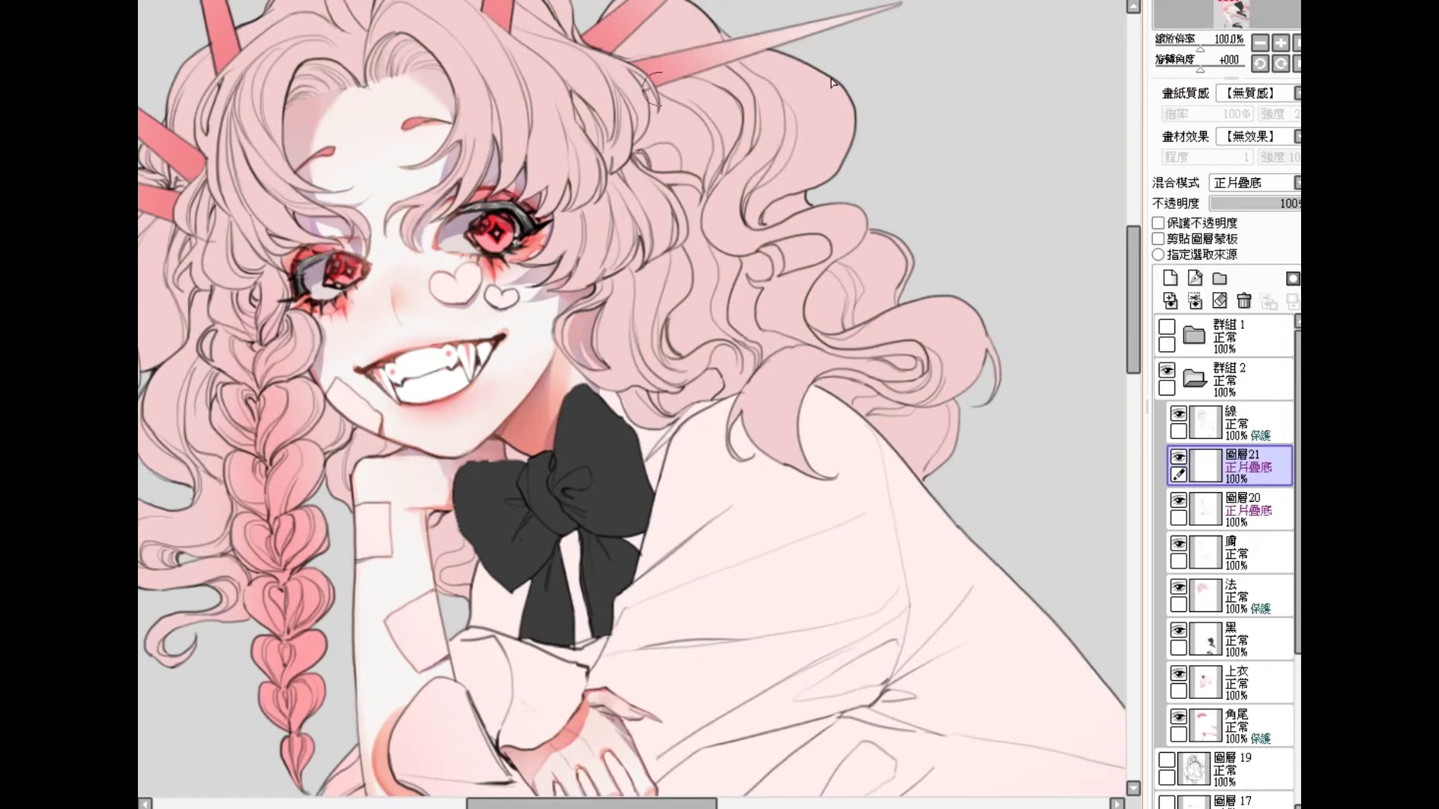
# Step: On a new normal layer, paint yellow-green highlights into both irises
pyautogui.click(1169, 279)
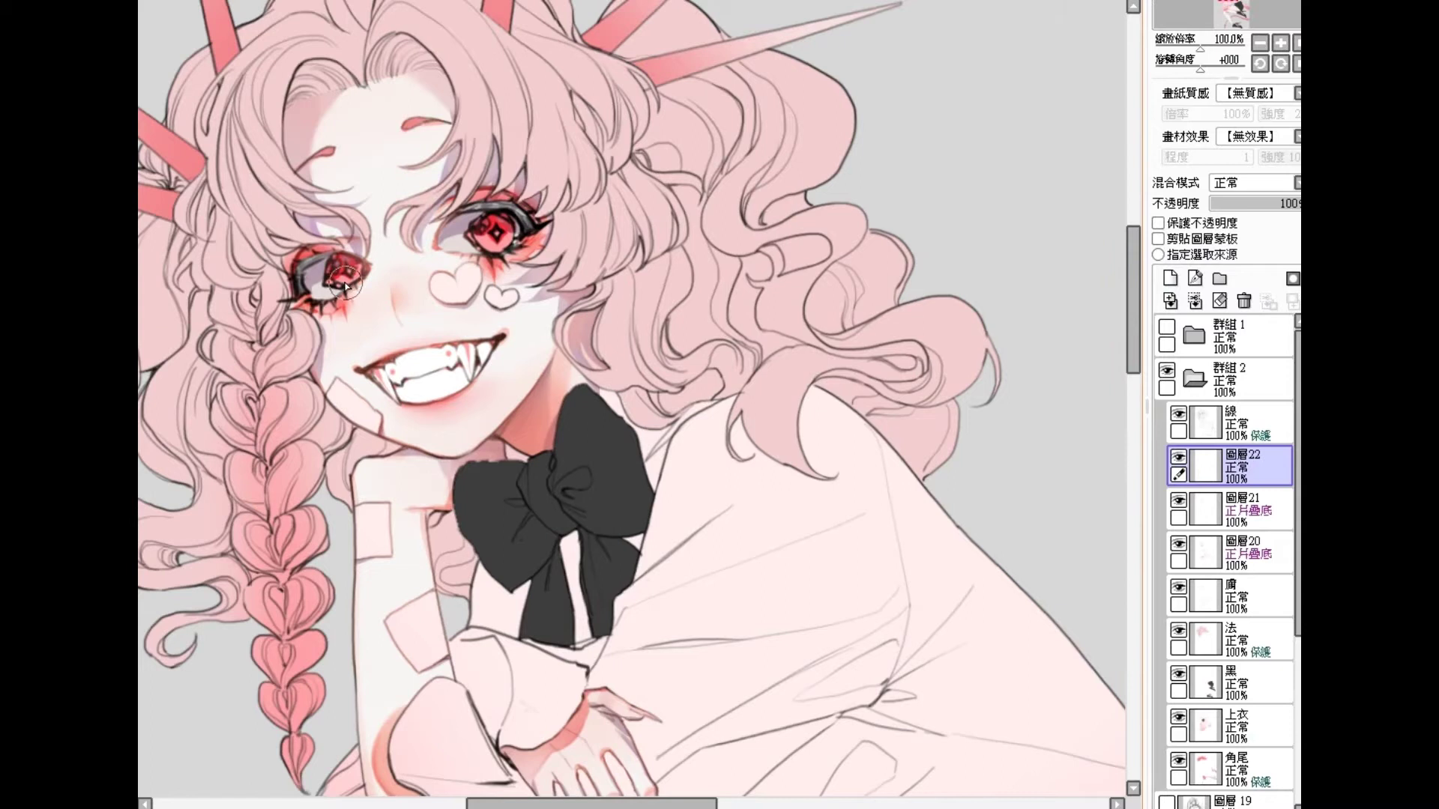
pyautogui.scroll(3, 344, 283)
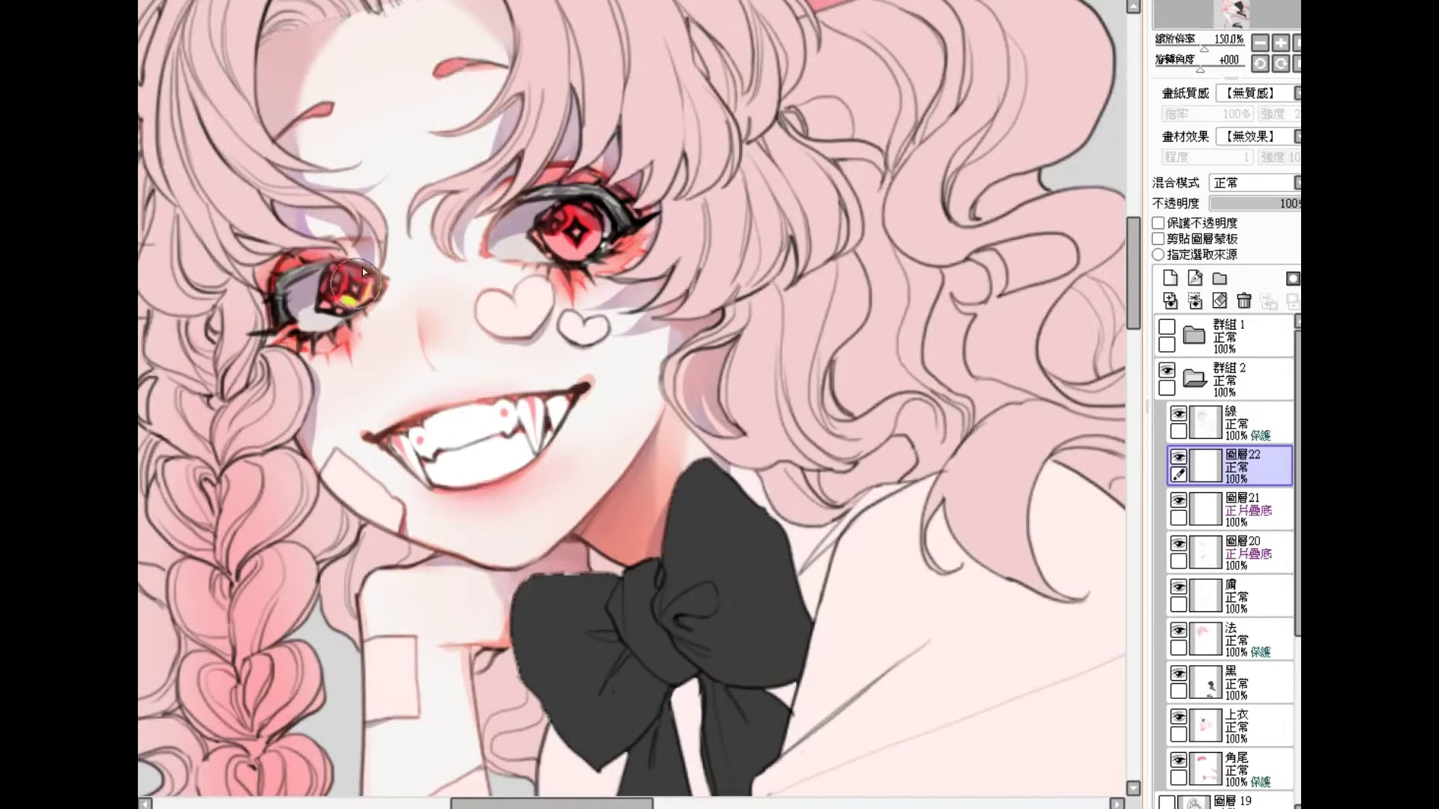
pyautogui.moveTo(563, 244); pyautogui.dragTo(561, 243)
pyautogui.moveTo(558, 245)
pyautogui.mouseDown()
pyautogui.moveTo(576, 257)
pyautogui.moveTo(600, 238)
pyautogui.moveTo(569, 257)
pyautogui.mouseUp()
pyautogui.moveTo(348, 308); pyautogui.dragTo(347, 312)
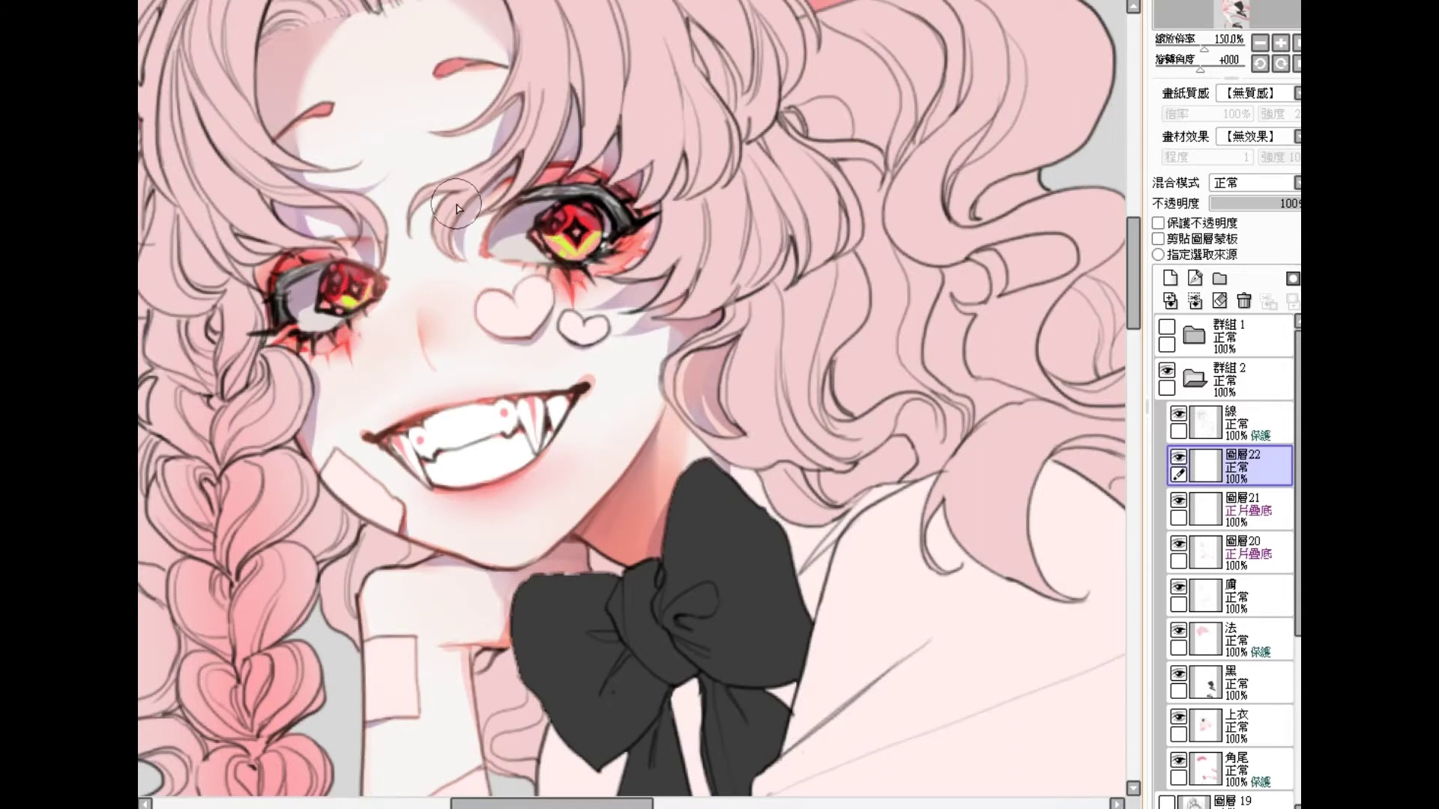
pyautogui.scroll(-2, 456, 204)
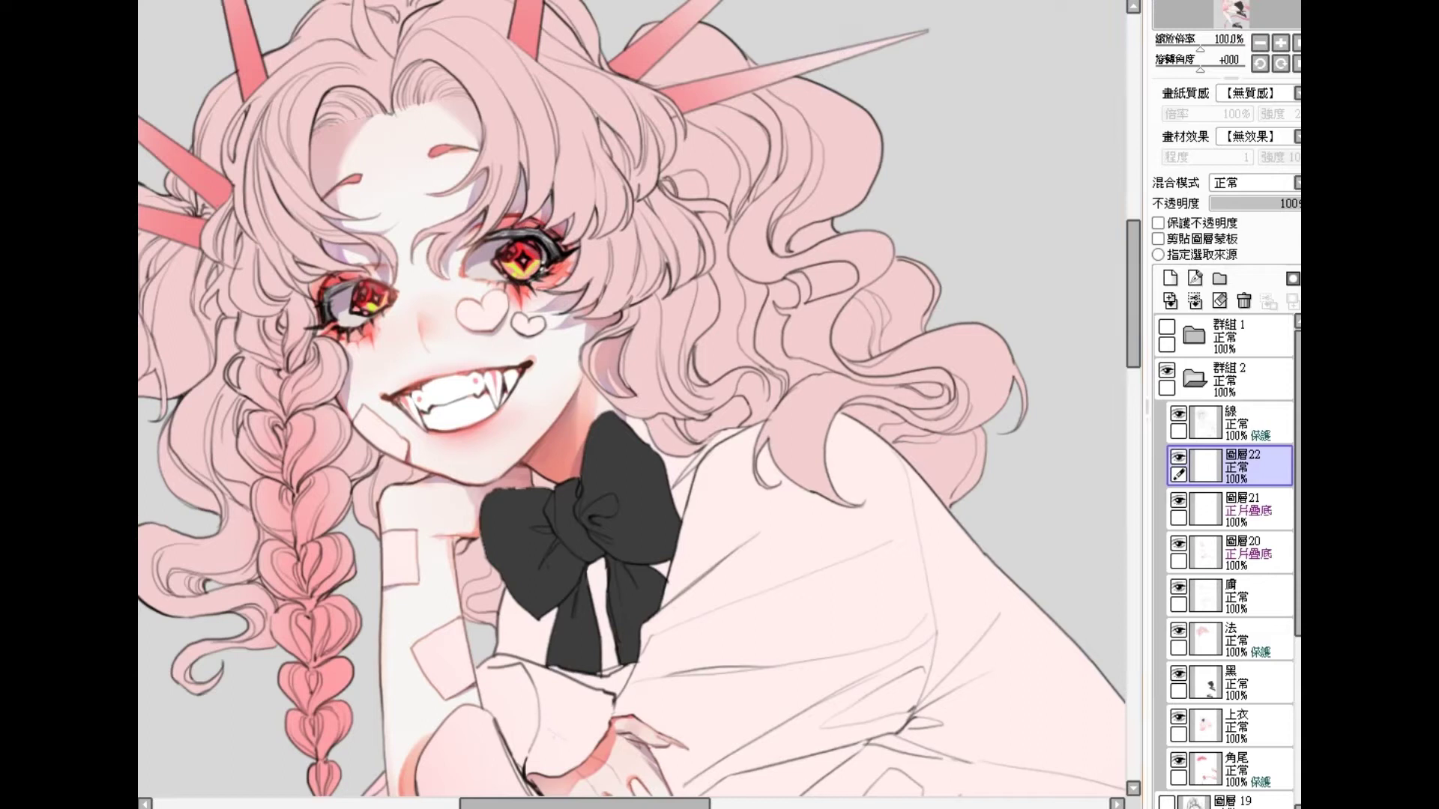
pyautogui.scroll(2, 362, 317)
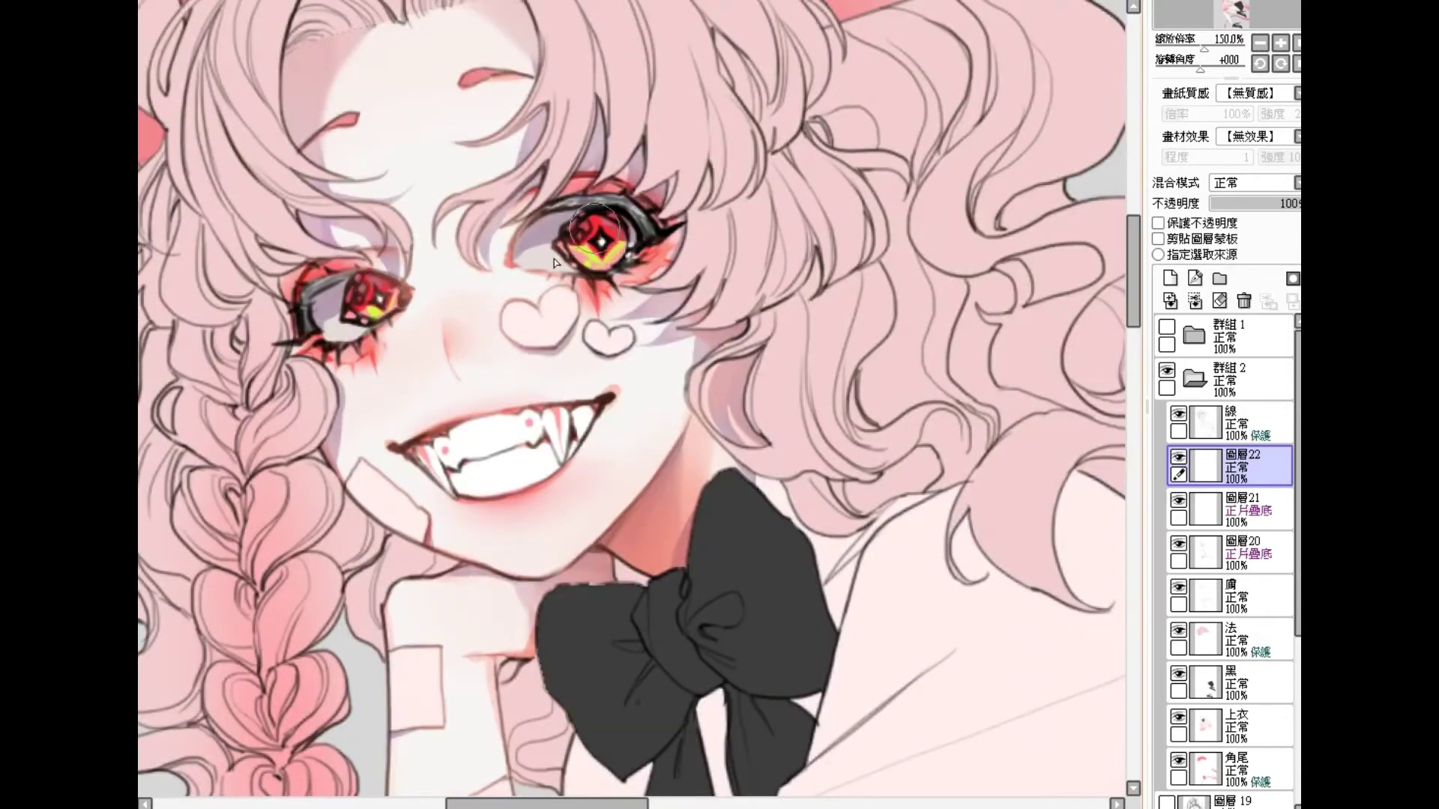
# Step: Merge the upper multiply shading layer down into 圖層20 and reselect the highlight layer
pyautogui.click(1244, 511)
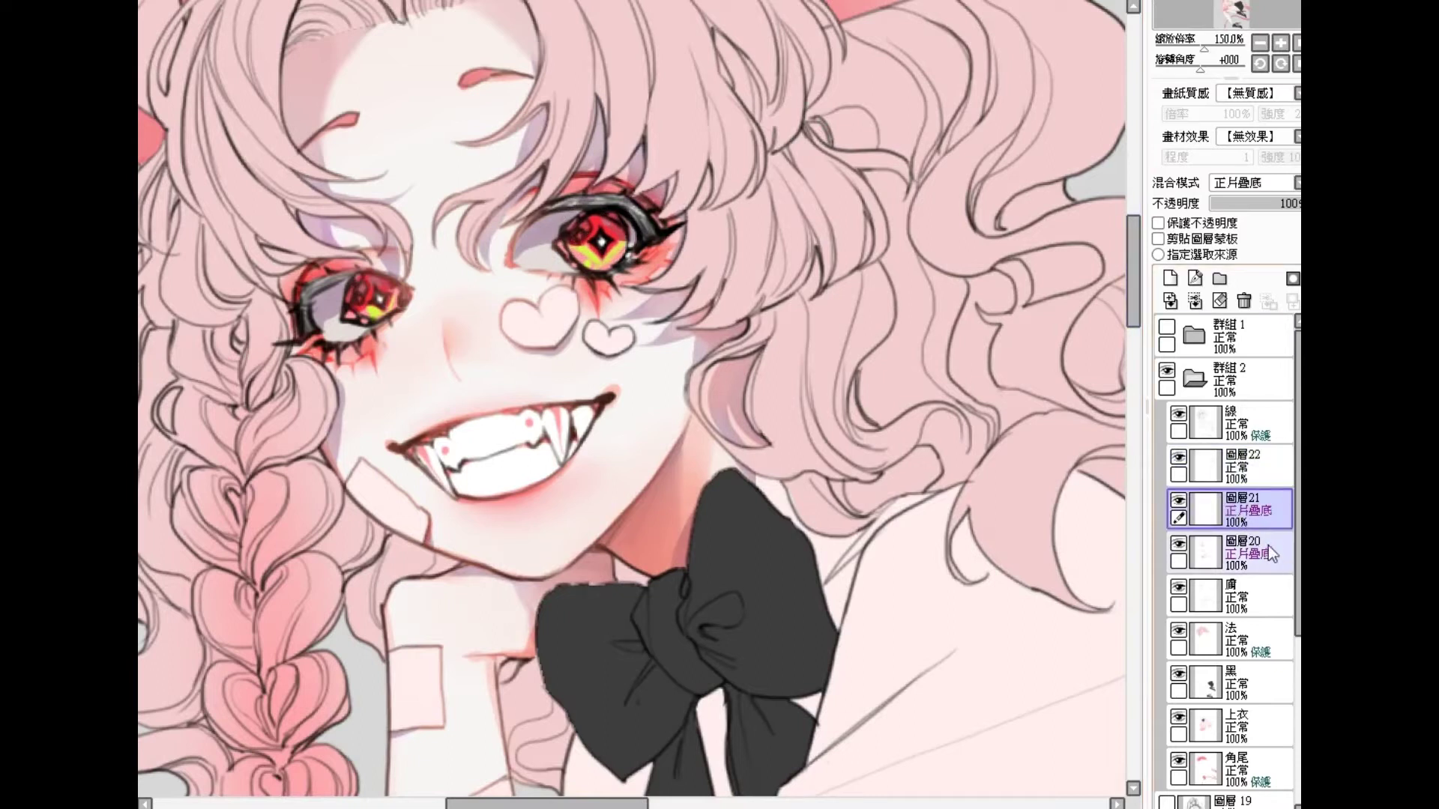
pyautogui.hotkey('ctrl', 'e')
pyautogui.click(1226, 465)
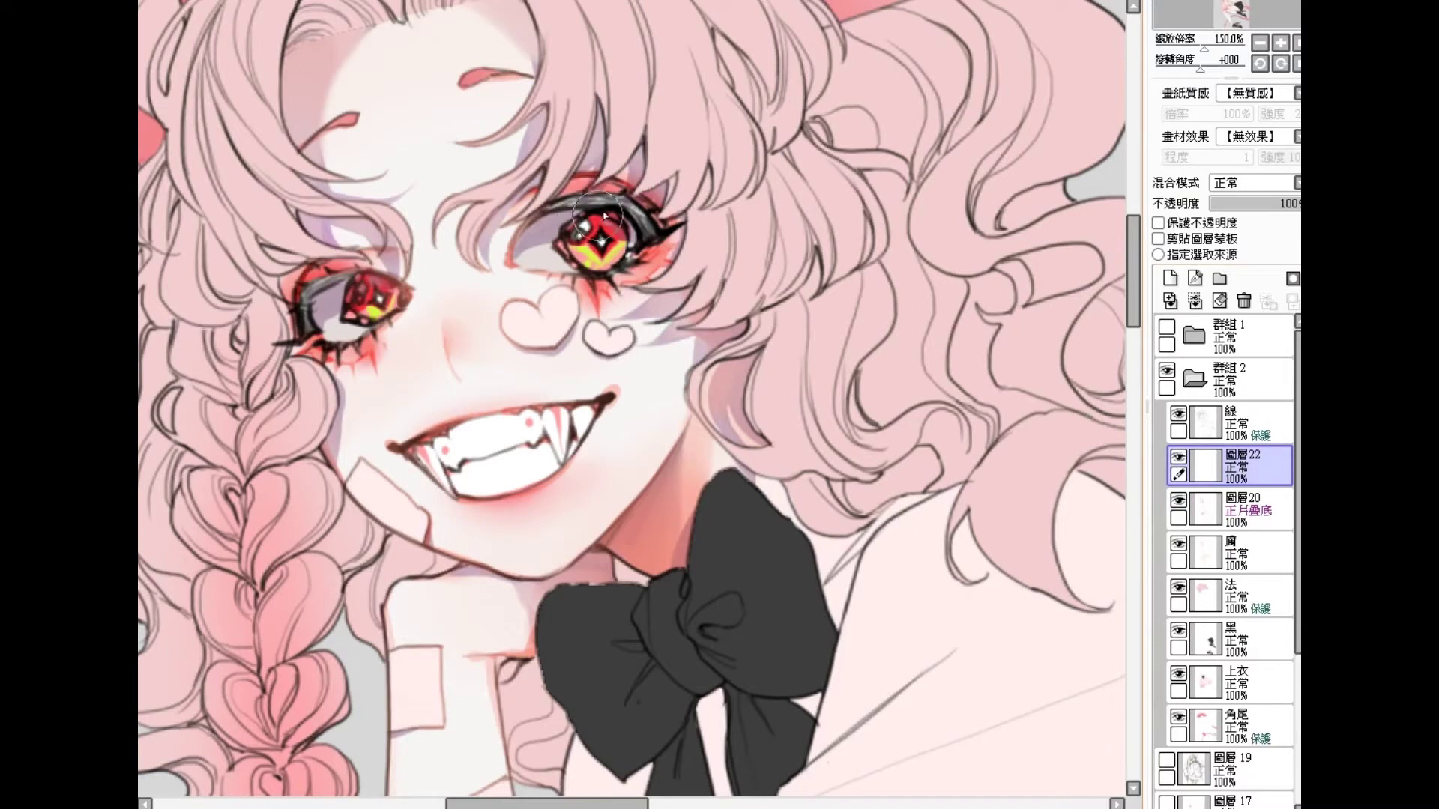
# Step: Add white highlight dots and deeper red shading to both irises
pyautogui.moveTo(361, 288)
pyautogui.mouseDown()
pyautogui.moveTo(386, 260)
pyautogui.moveTo(356, 295)
pyautogui.mouseUp()
pyautogui.moveTo(562, 242); pyautogui.dragTo(567, 252)
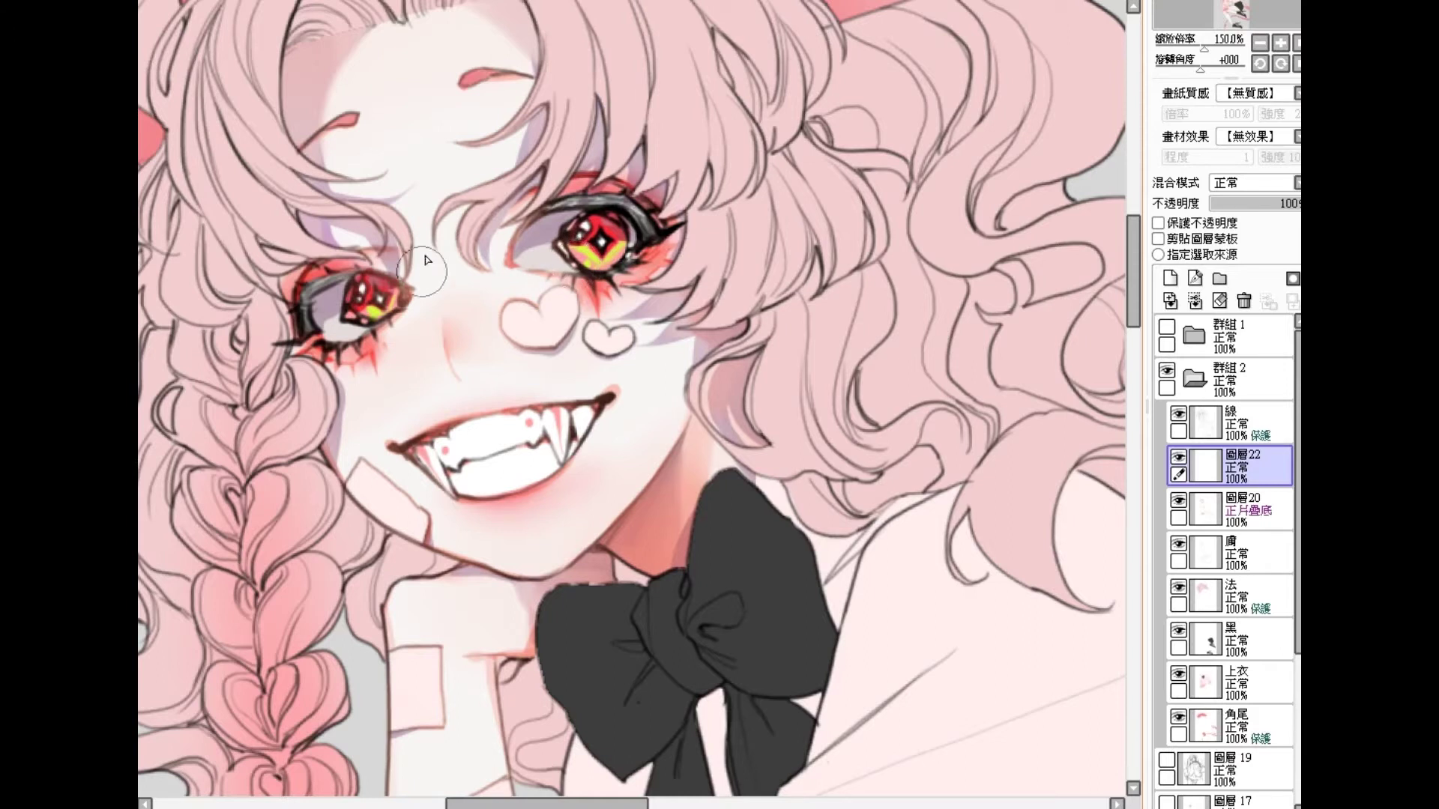
pyautogui.moveTo(350, 300)
pyautogui.mouseDown()
pyautogui.moveTo(364, 281)
pyautogui.moveTo(348, 315)
pyautogui.moveTo(366, 321)
pyautogui.mouseUp()
pyautogui.scroll(-2, 433, 239)
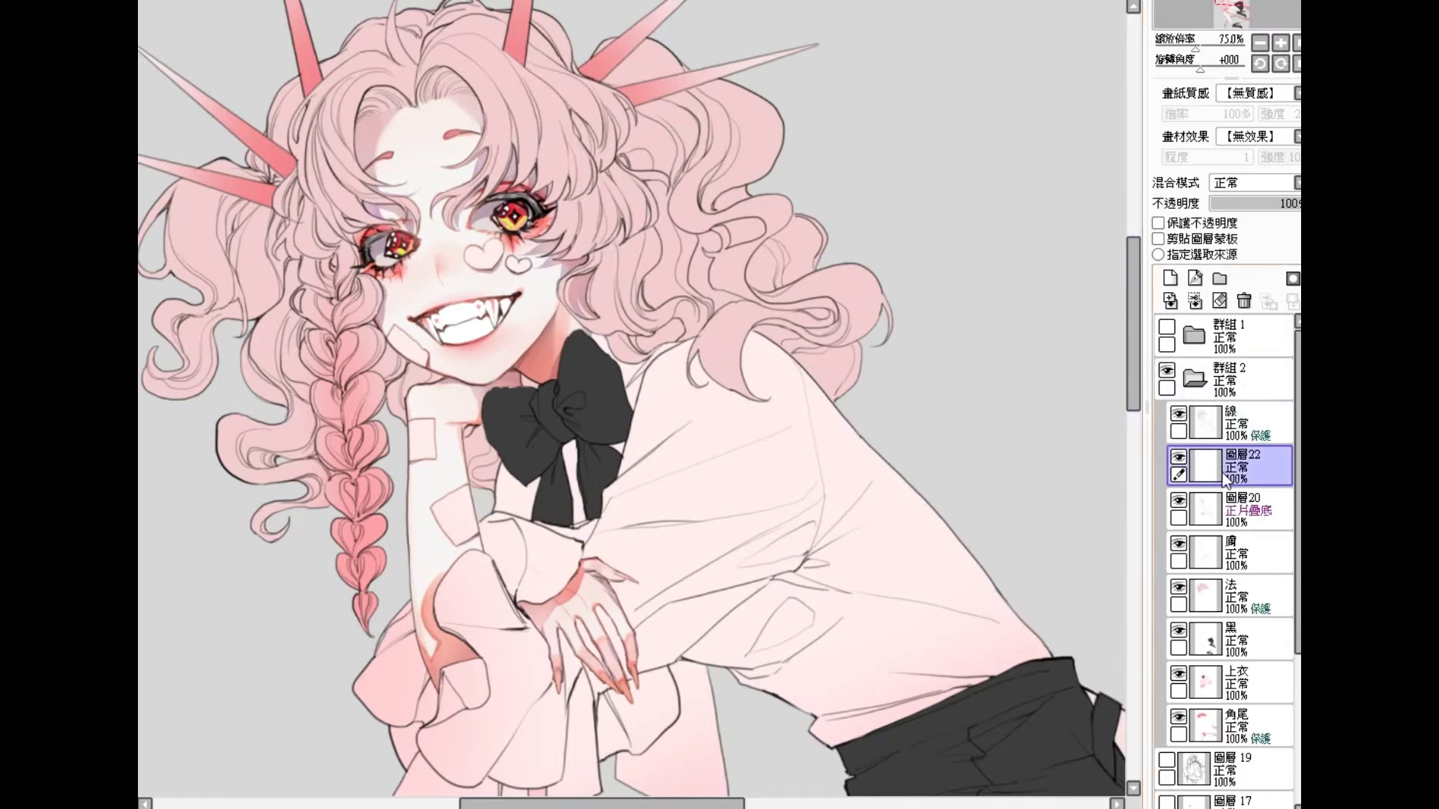
# Step: Add a new Screen (濾色) layer above the multiply shading layer 圖層20
pyautogui.click(1203, 507)
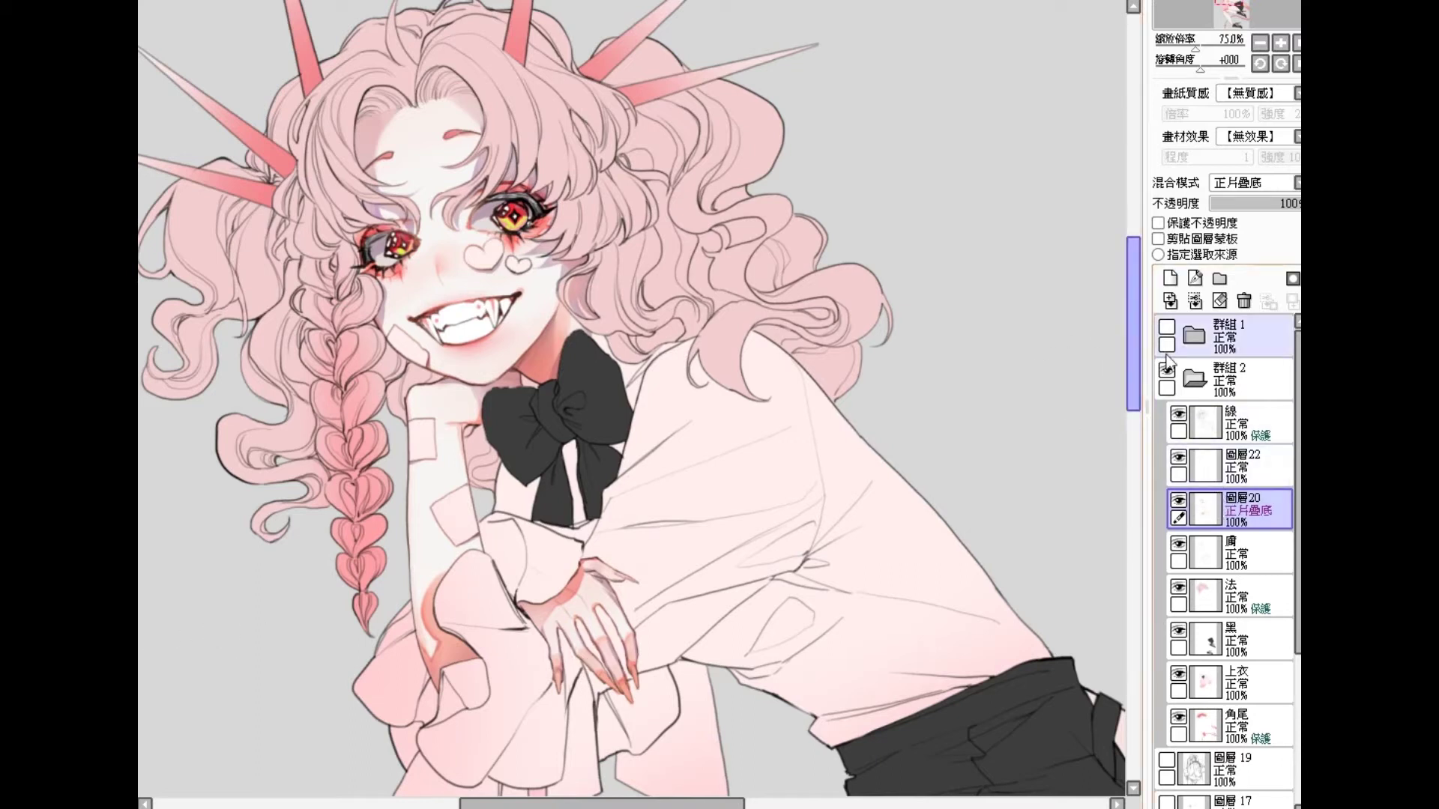
pyautogui.click(1170, 283)
pyautogui.click(1252, 182)
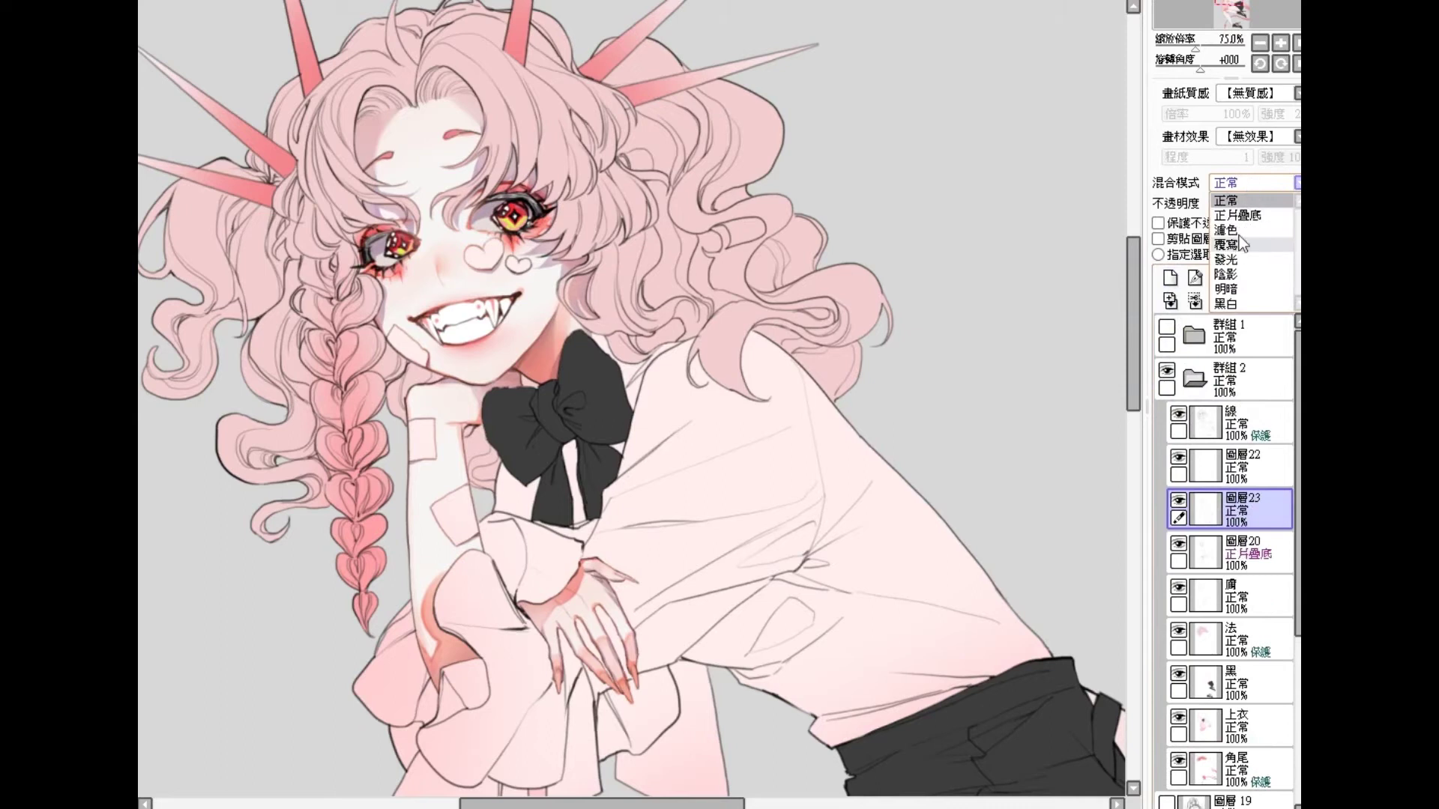
pyautogui.click(1233, 229)
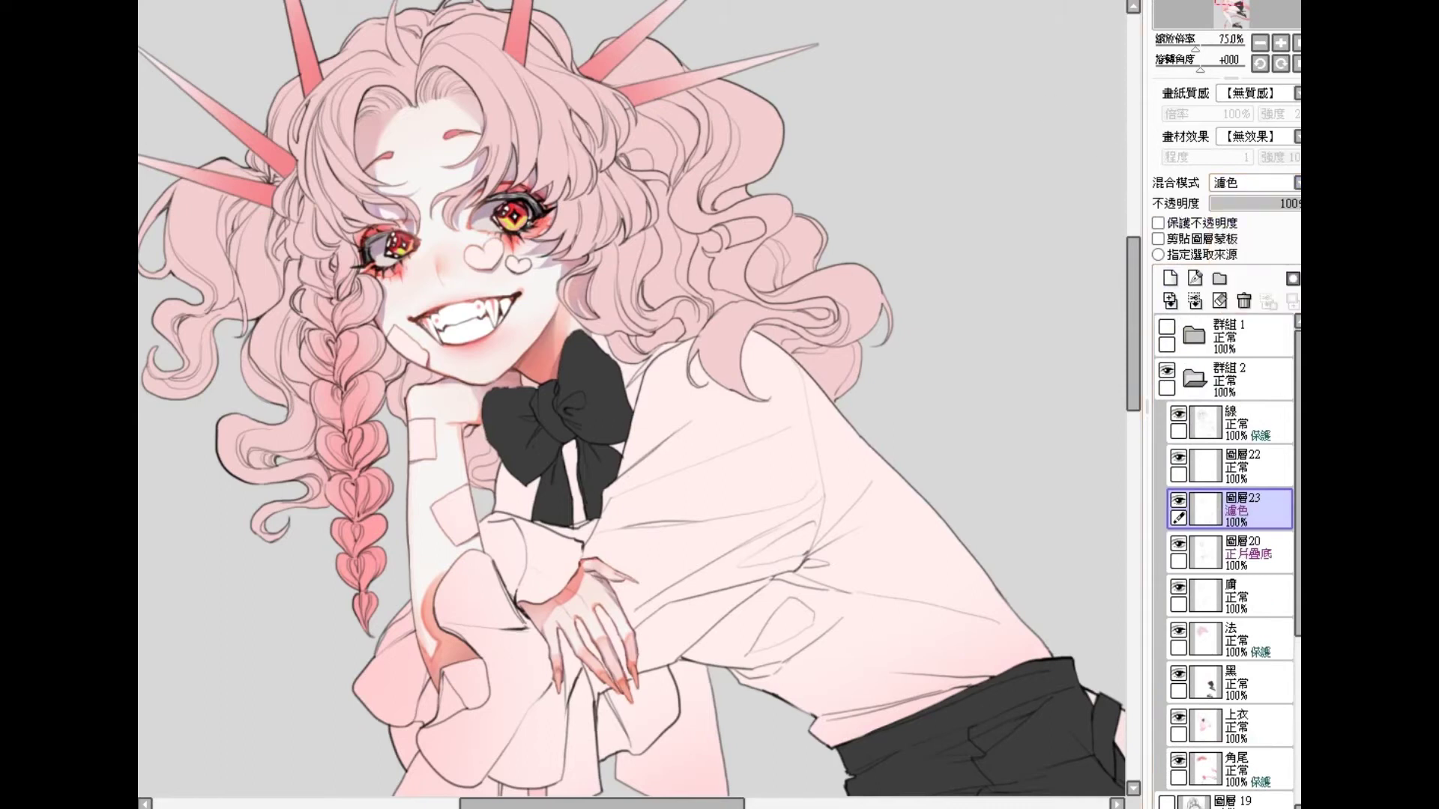
# Step: Paint a reddish blush glow under the eye, then merge the layers down into 膚
pyautogui.scroll(1, 461, 267)
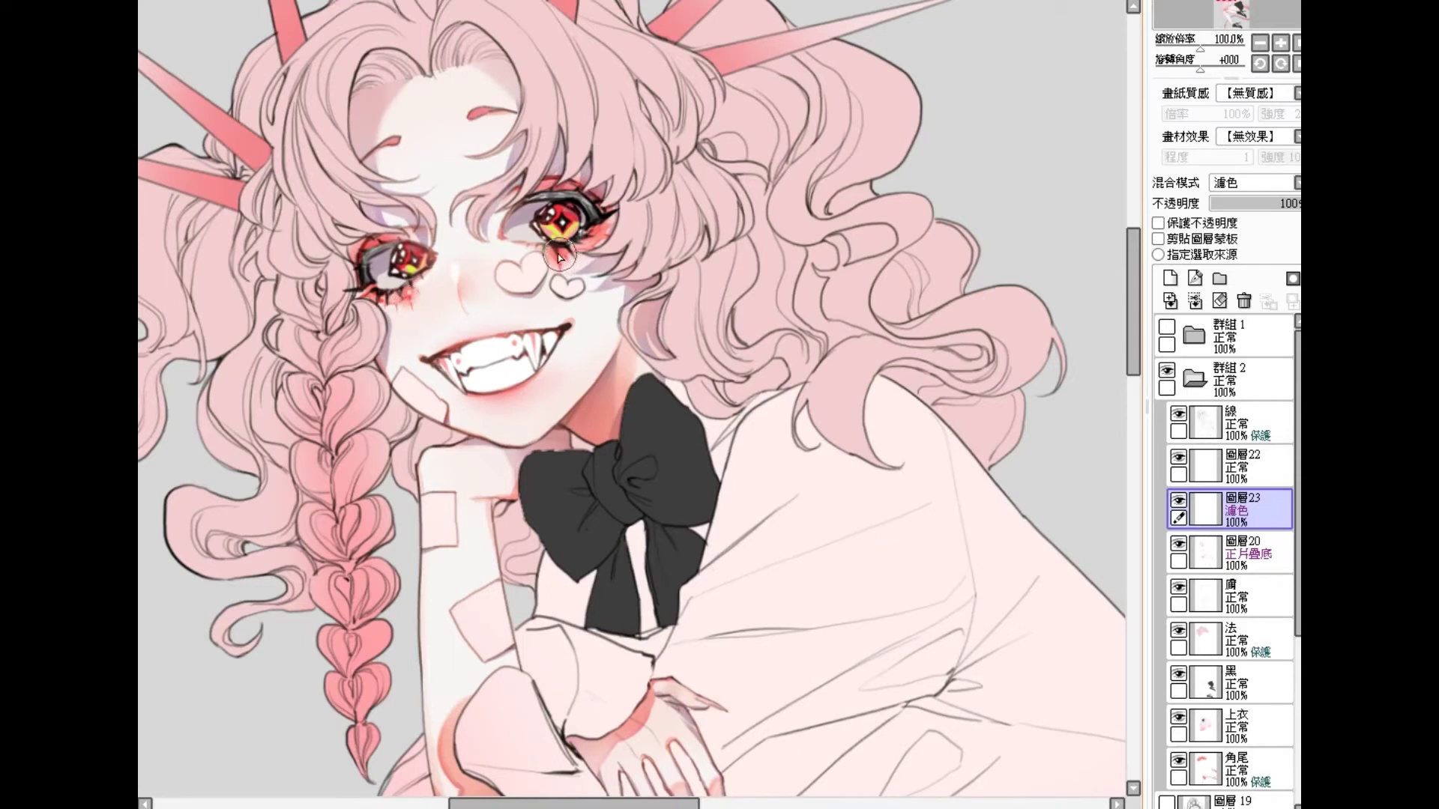
pyautogui.moveTo(567, 257); pyautogui.dragTo(574, 258)
pyautogui.moveTo(586, 458); pyautogui.dragTo(570, 441)
pyautogui.scroll(-1, 536, 219)
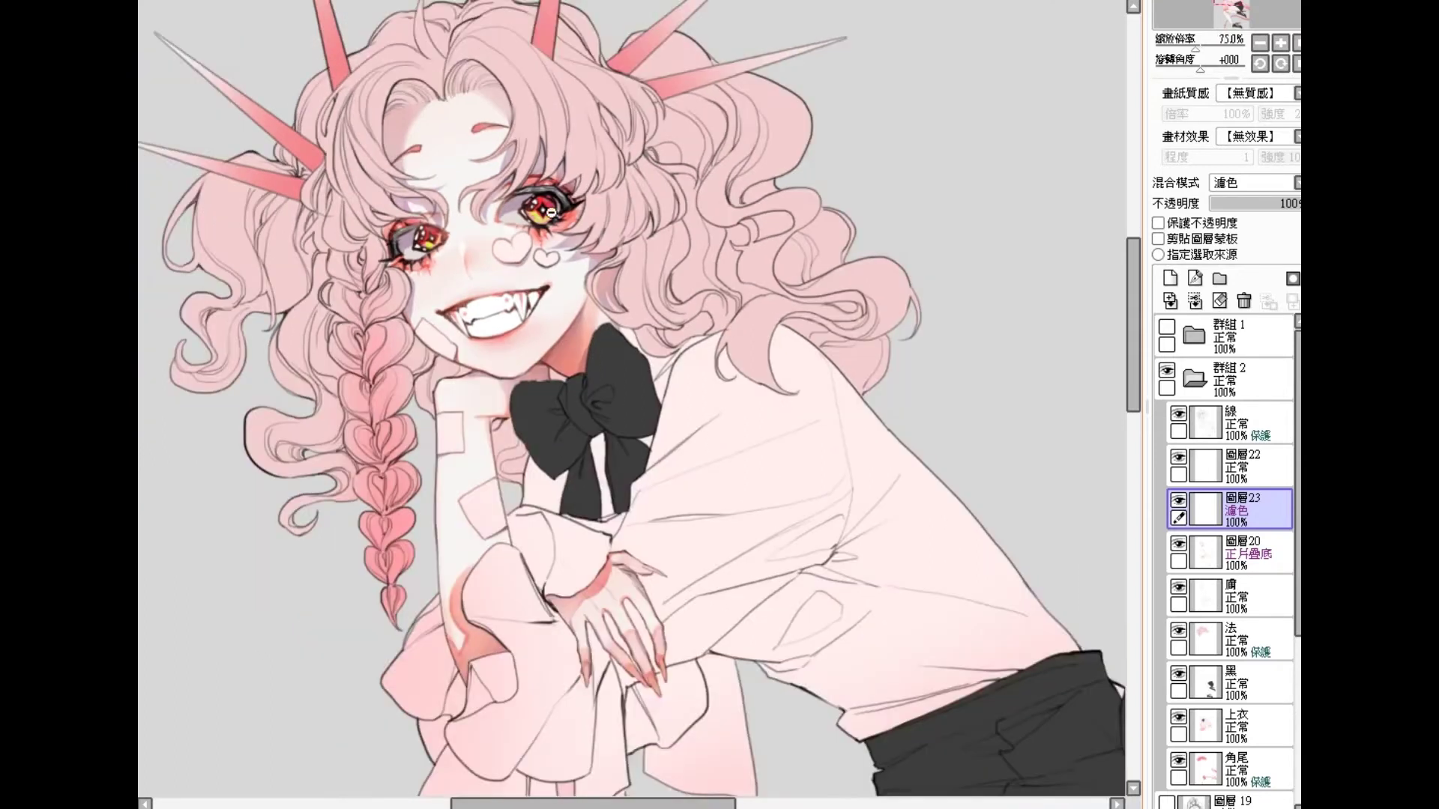
pyautogui.hotkey('ctrl', 'e')
pyautogui.hotkey('ctrl', 'e')
# Step: Add a new Multiply (正片疊底) layer above the skin layer
pyautogui.click(1229, 469)
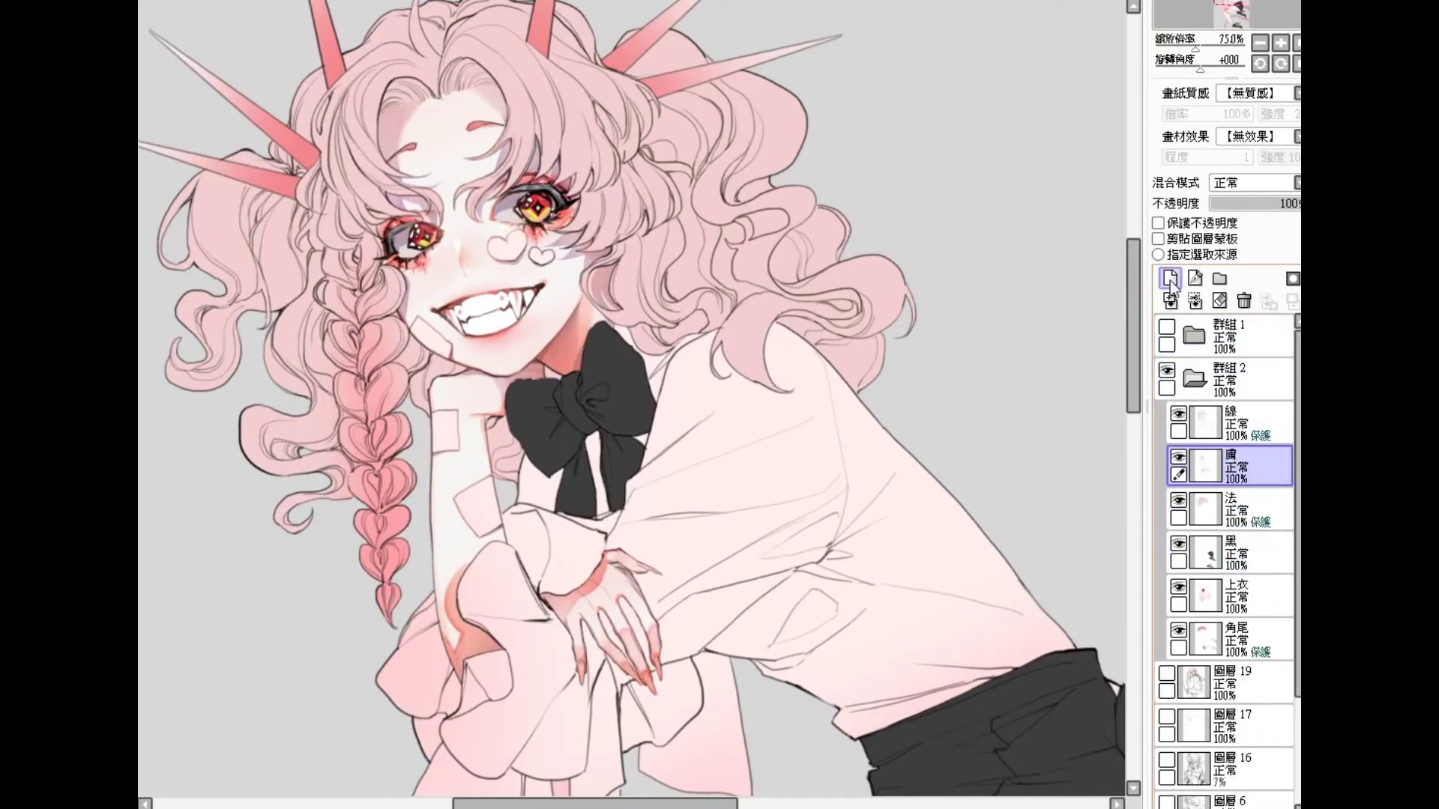
pyautogui.click(1256, 182)
pyautogui.click(1253, 215)
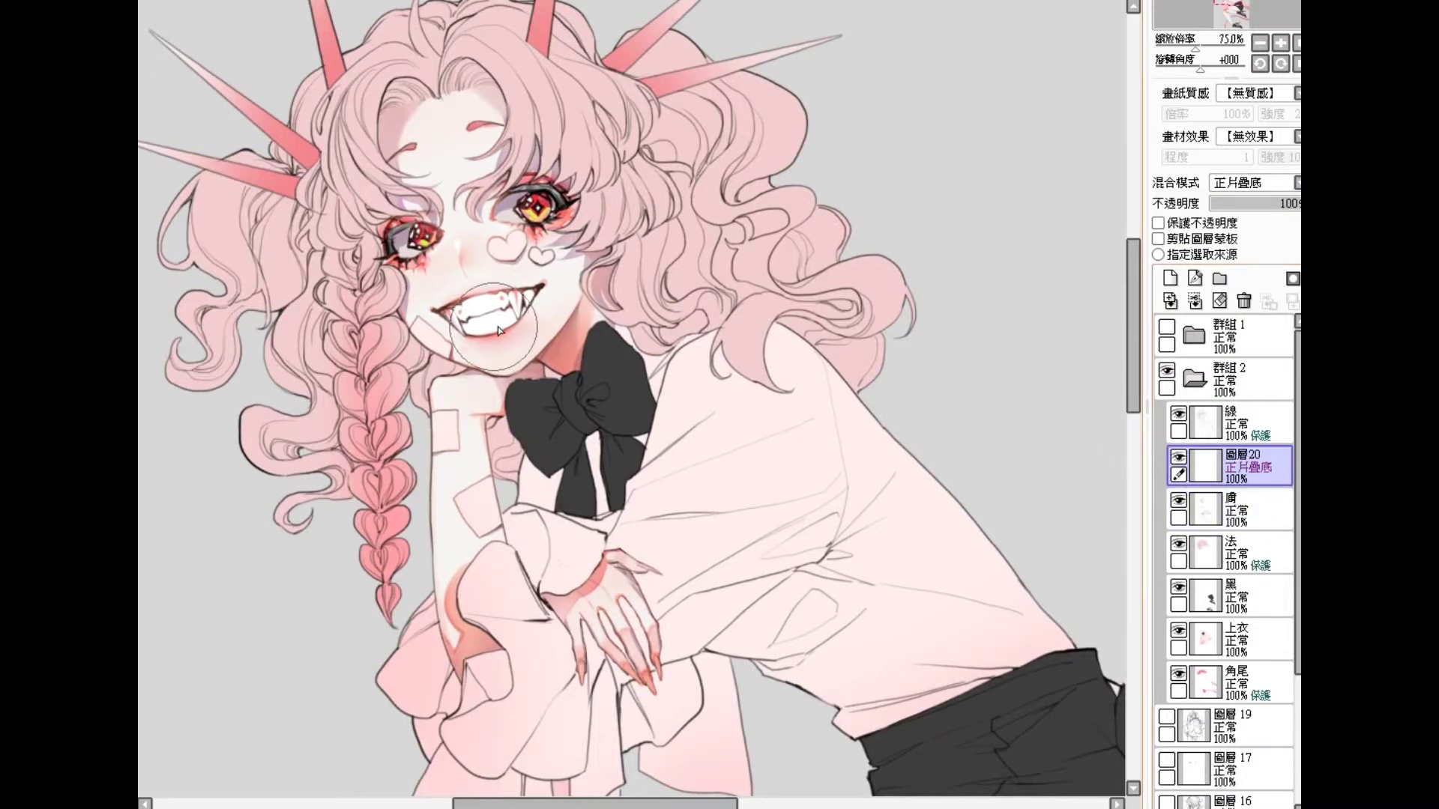
# Step: Redden the lower lip, clean shading off the teeth, and darken the corner beside the fang
pyautogui.press('[')
pyautogui.moveTo(495, 342)
pyautogui.mouseDown()
pyautogui.moveTo(463, 330)
pyautogui.moveTo(496, 343)
pyautogui.mouseUp()
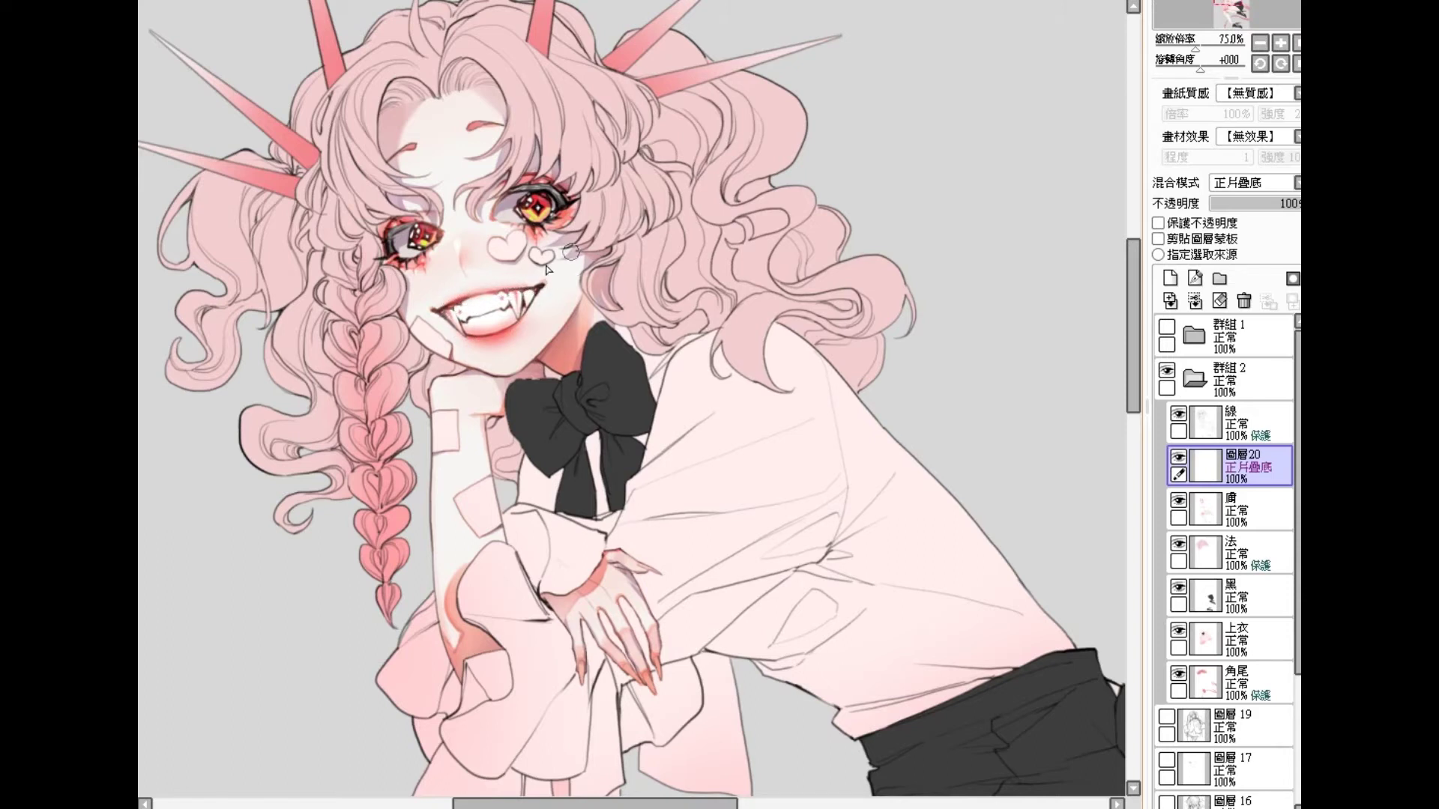
pyautogui.scroll(1, 501, 298)
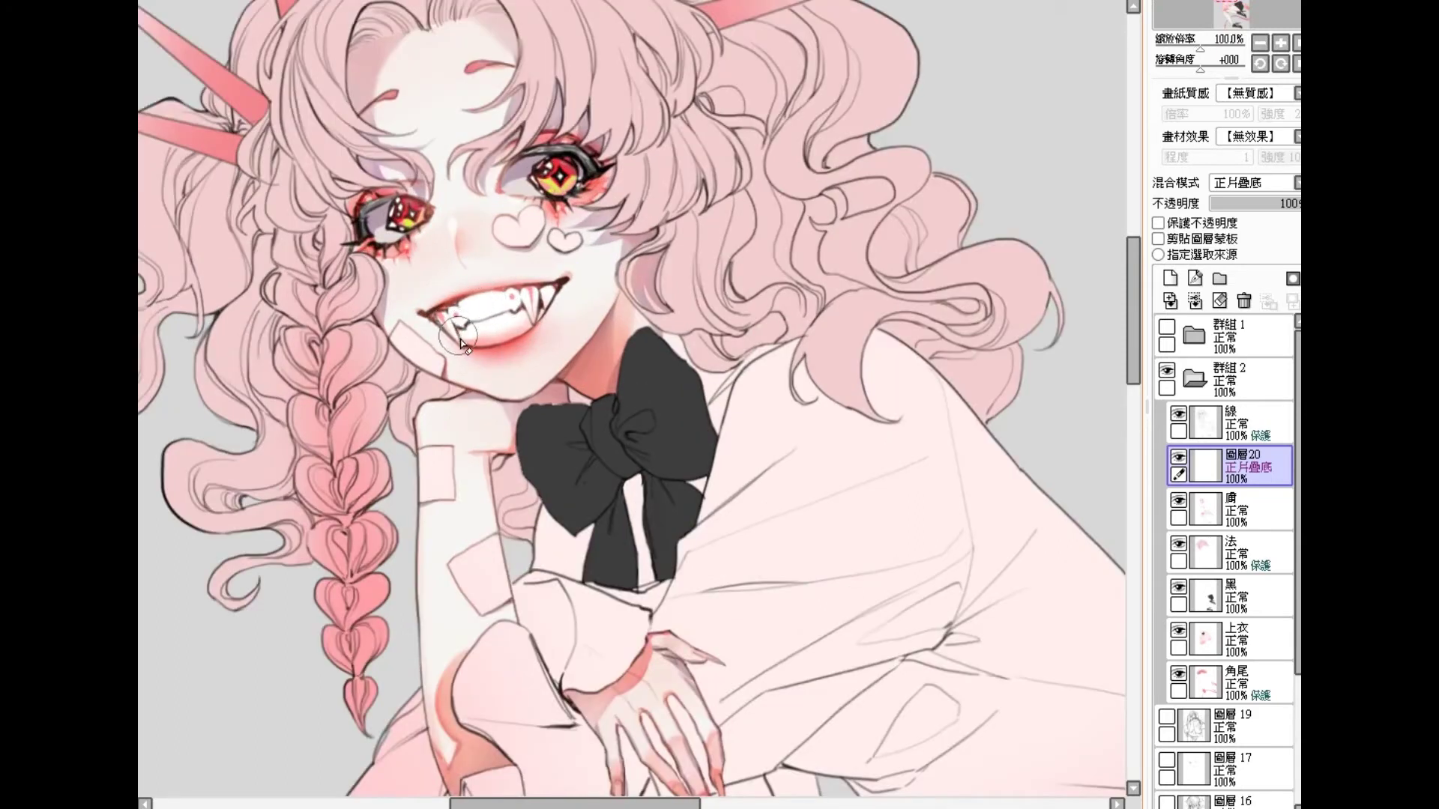
pyautogui.moveTo(472, 338); pyautogui.dragTo(516, 322)
pyautogui.moveTo(436, 314); pyautogui.dragTo(454, 336)
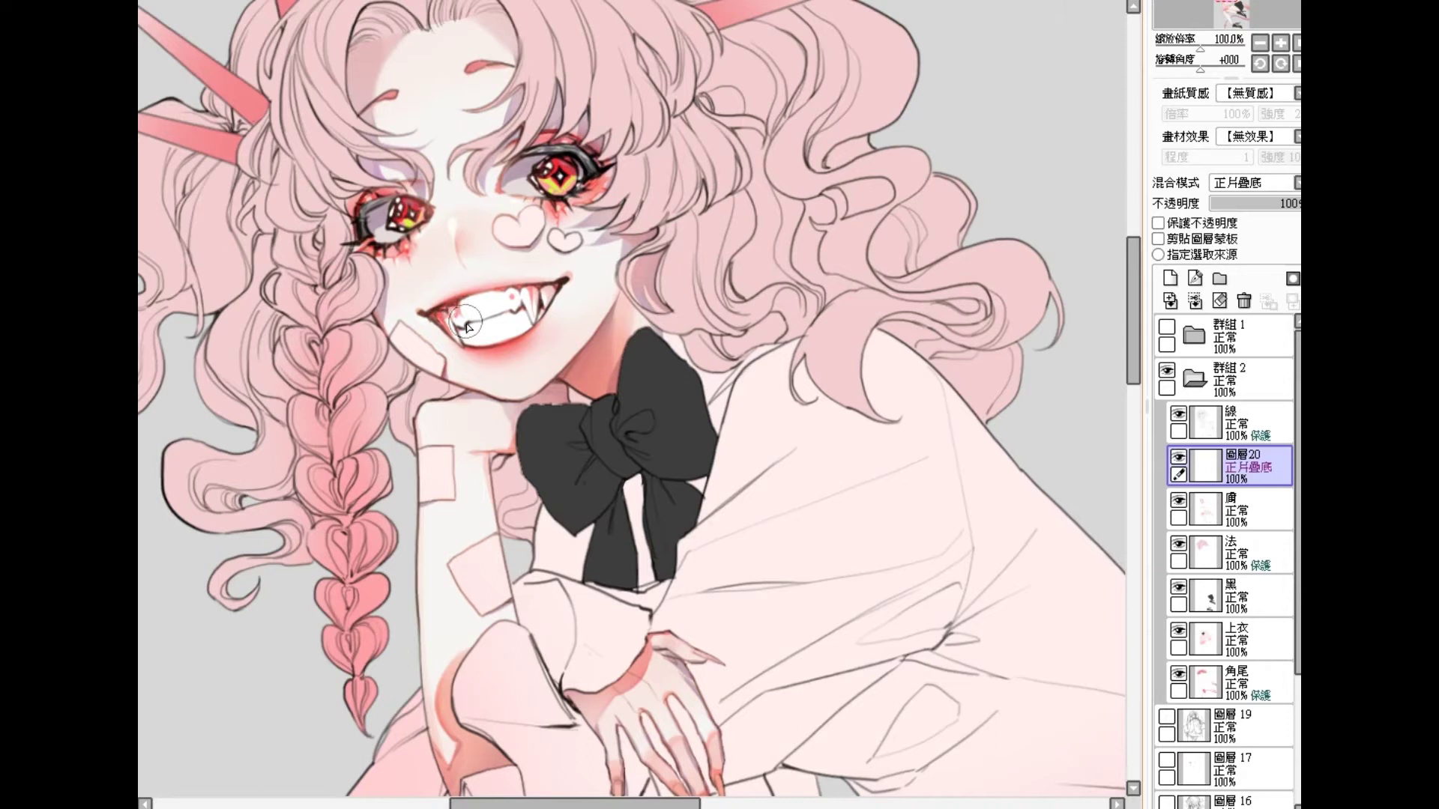
pyautogui.moveTo(443, 323); pyautogui.dragTo(448, 324)
# Step: Create a new Multiply layer above 圖層20
pyautogui.click(1171, 278)
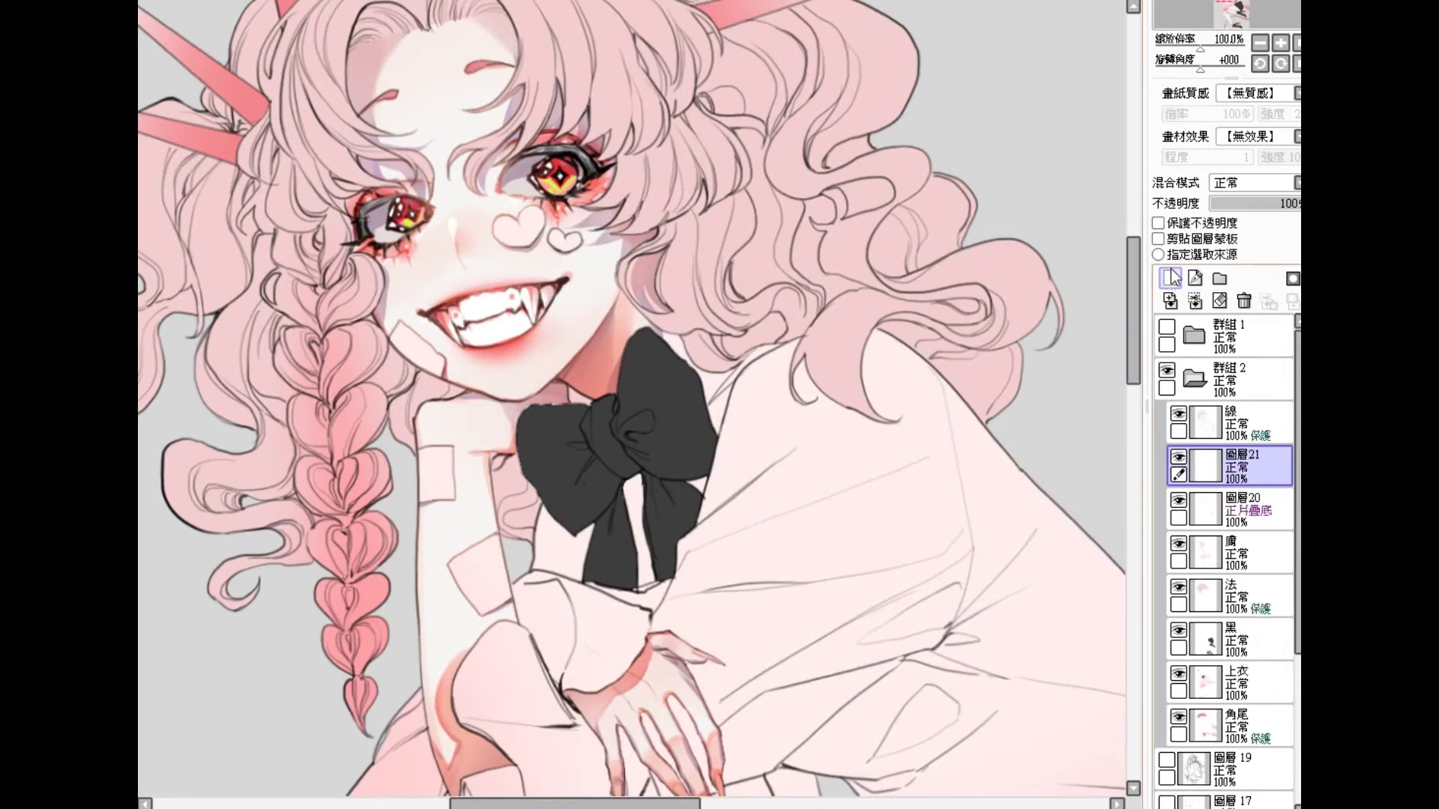
pyautogui.hotkey('ctrl', 'z')
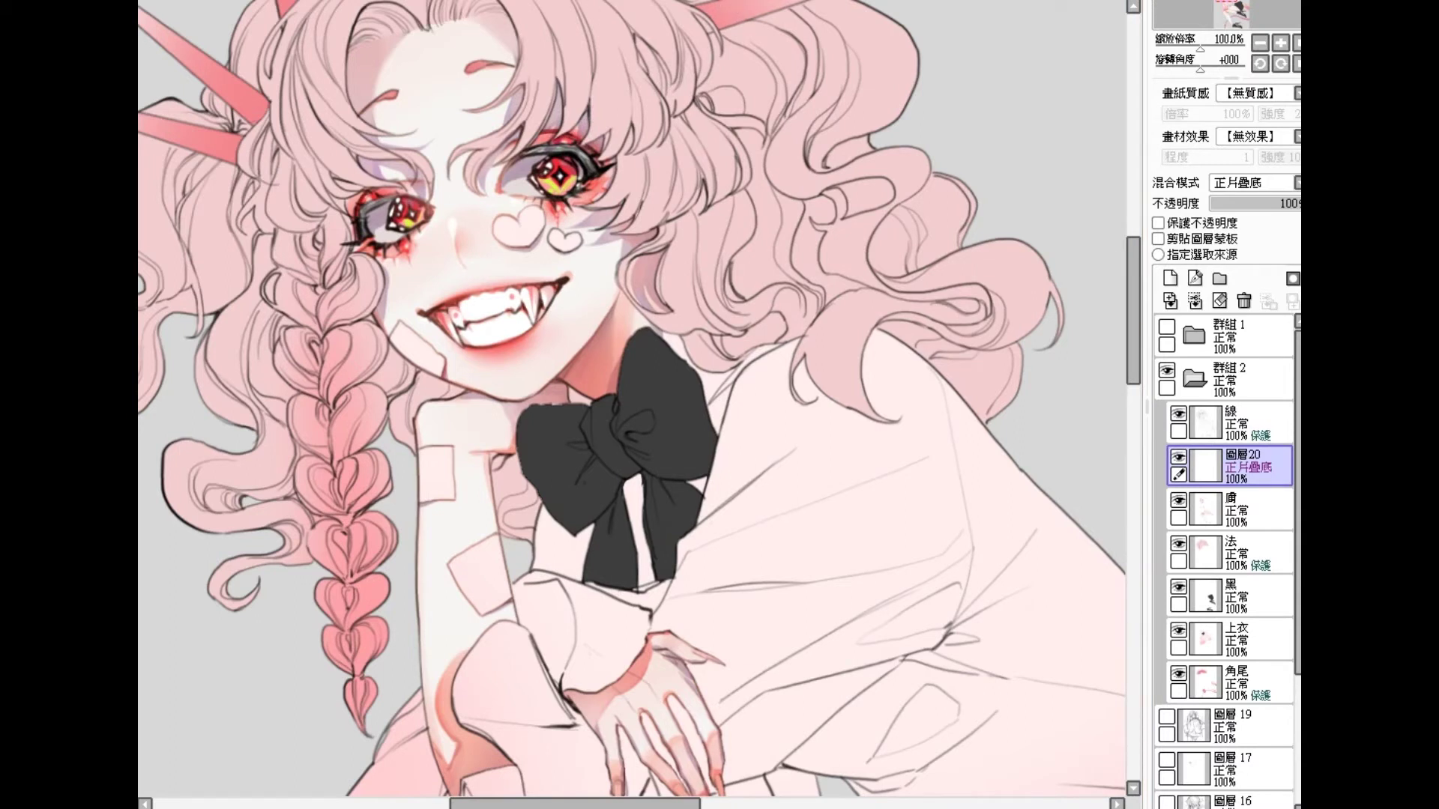
pyautogui.click(1170, 278)
pyautogui.click(1253, 182)
pyautogui.click(1244, 215)
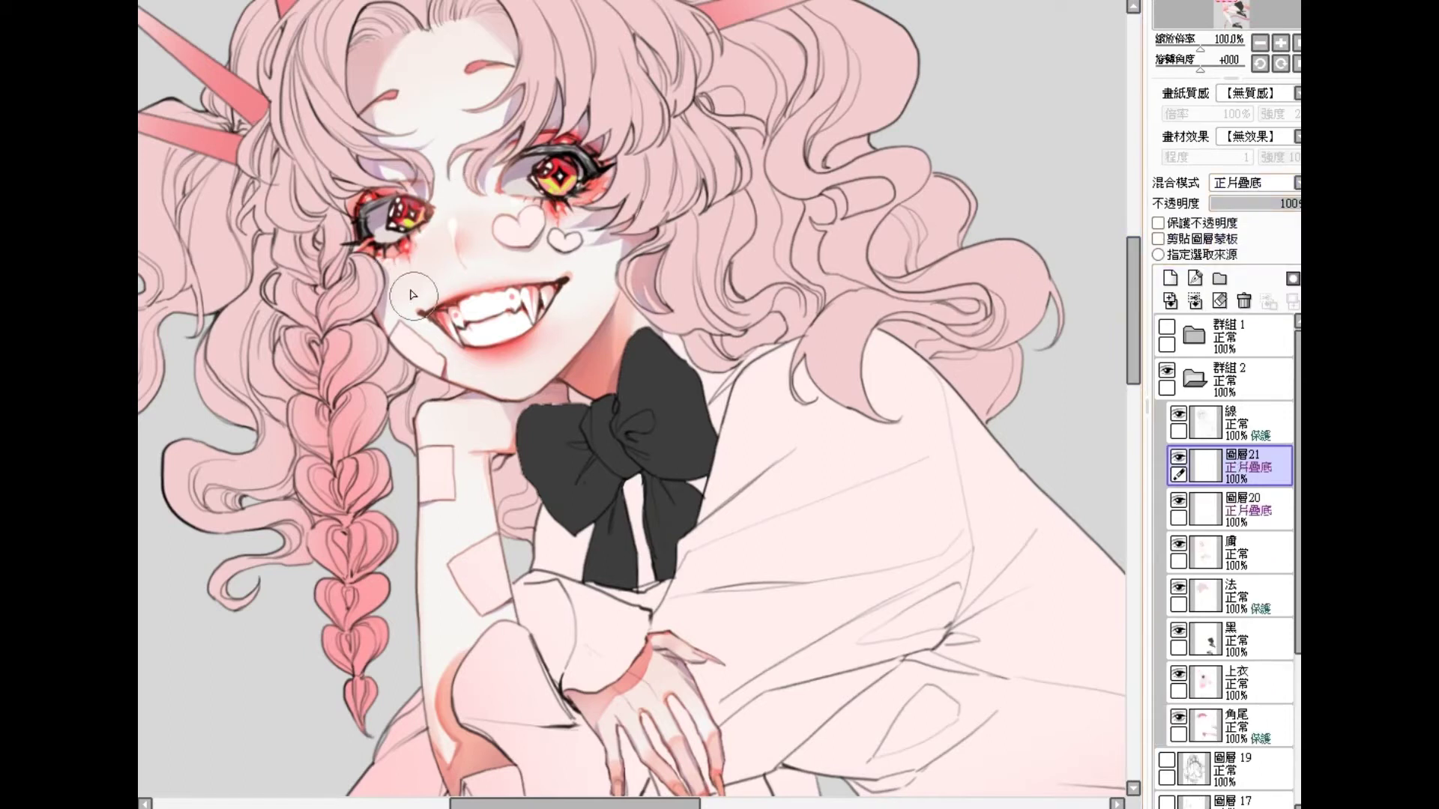
# Step: Airbrush soft pink blush on the left cheek, nose and under the right eye
pyautogui.moveTo(374, 272); pyautogui.dragTo(425, 261)
pyautogui.press(']')
pyautogui.press(']')
pyautogui.press(']')
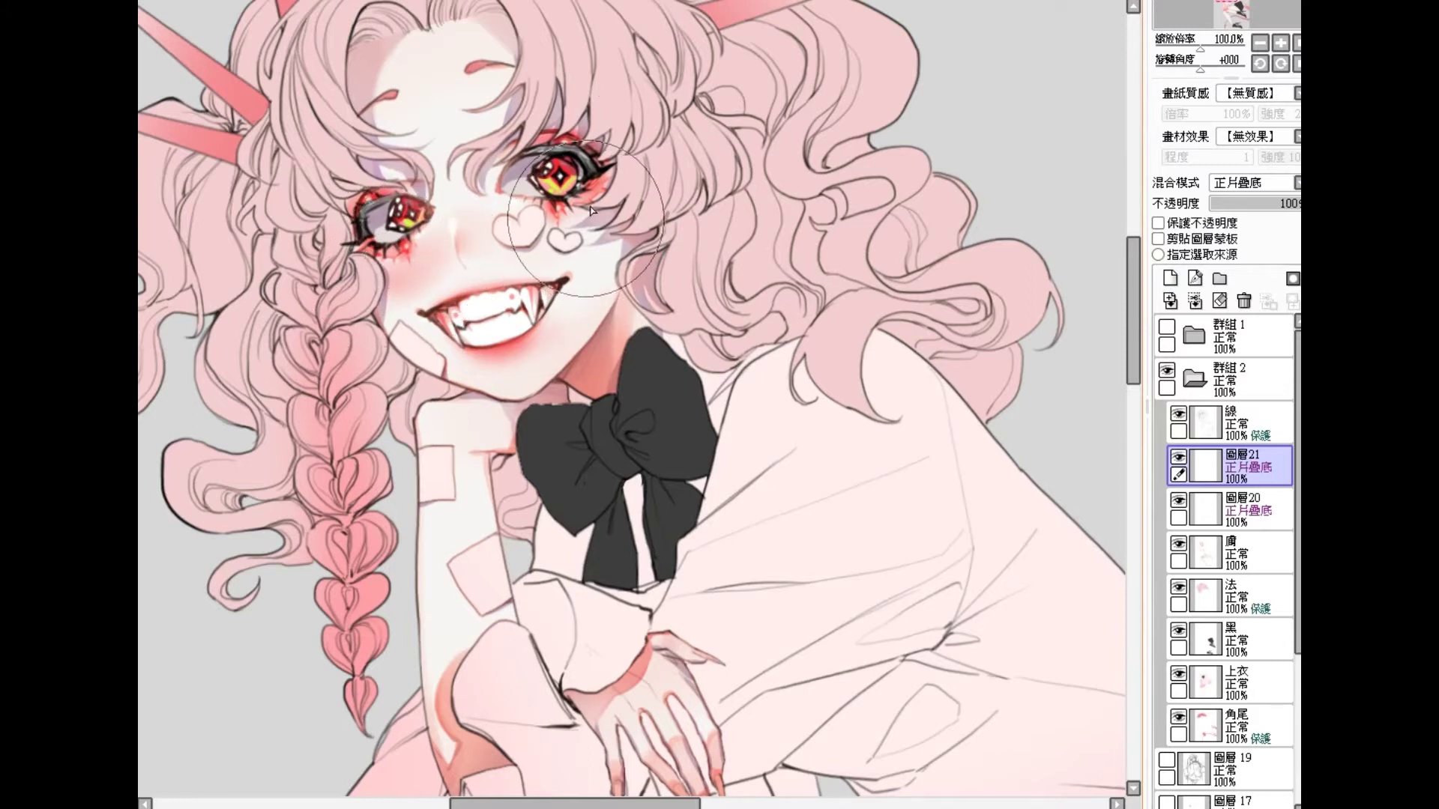
pyautogui.hotkey('ctrl', 'z')
pyautogui.moveTo(390, 278)
pyautogui.mouseDown()
pyautogui.moveTo(415, 260)
pyautogui.moveTo(380, 270)
pyautogui.mouseUp()
pyautogui.press('[')
pyautogui.press('[')
pyautogui.press('[')
pyautogui.moveTo(572, 225)
pyautogui.mouseDown()
pyautogui.moveTo(601, 220)
pyautogui.moveTo(536, 216)
pyautogui.moveTo(597, 226)
pyautogui.moveTo(522, 219)
pyautogui.moveTo(559, 232)
pyautogui.moveTo(513, 221)
pyautogui.mouseUp()
pyautogui.press(']')
pyautogui.press(']')
pyautogui.press(']')
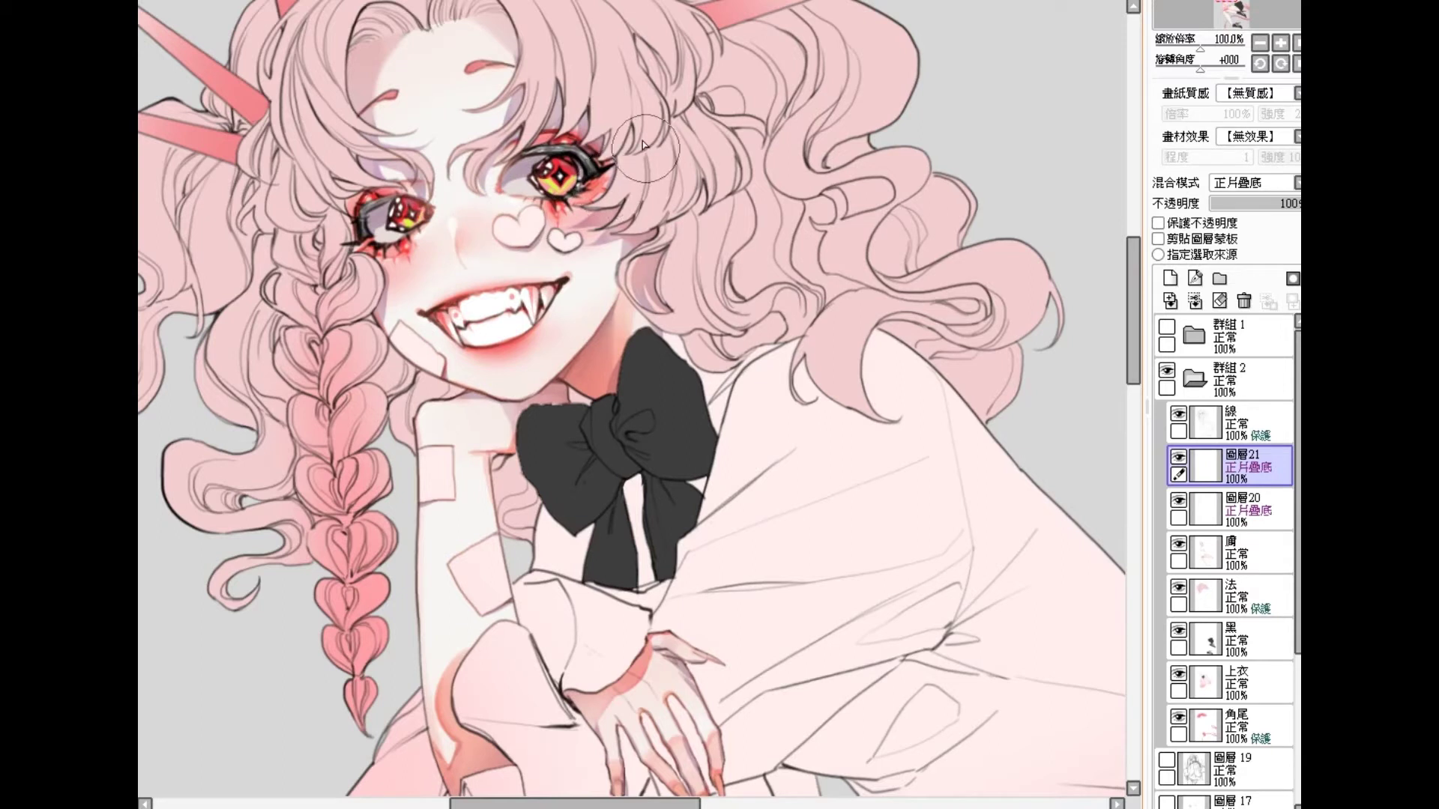
# Step: Merge both multiply shading layers, 圖層21 and 圖層20, down into the 膚 skin layer
pyautogui.moveTo(584, 161); pyautogui.dragTo(579, 196)
pyautogui.moveTo(638, 213); pyautogui.dragTo(635, 217)
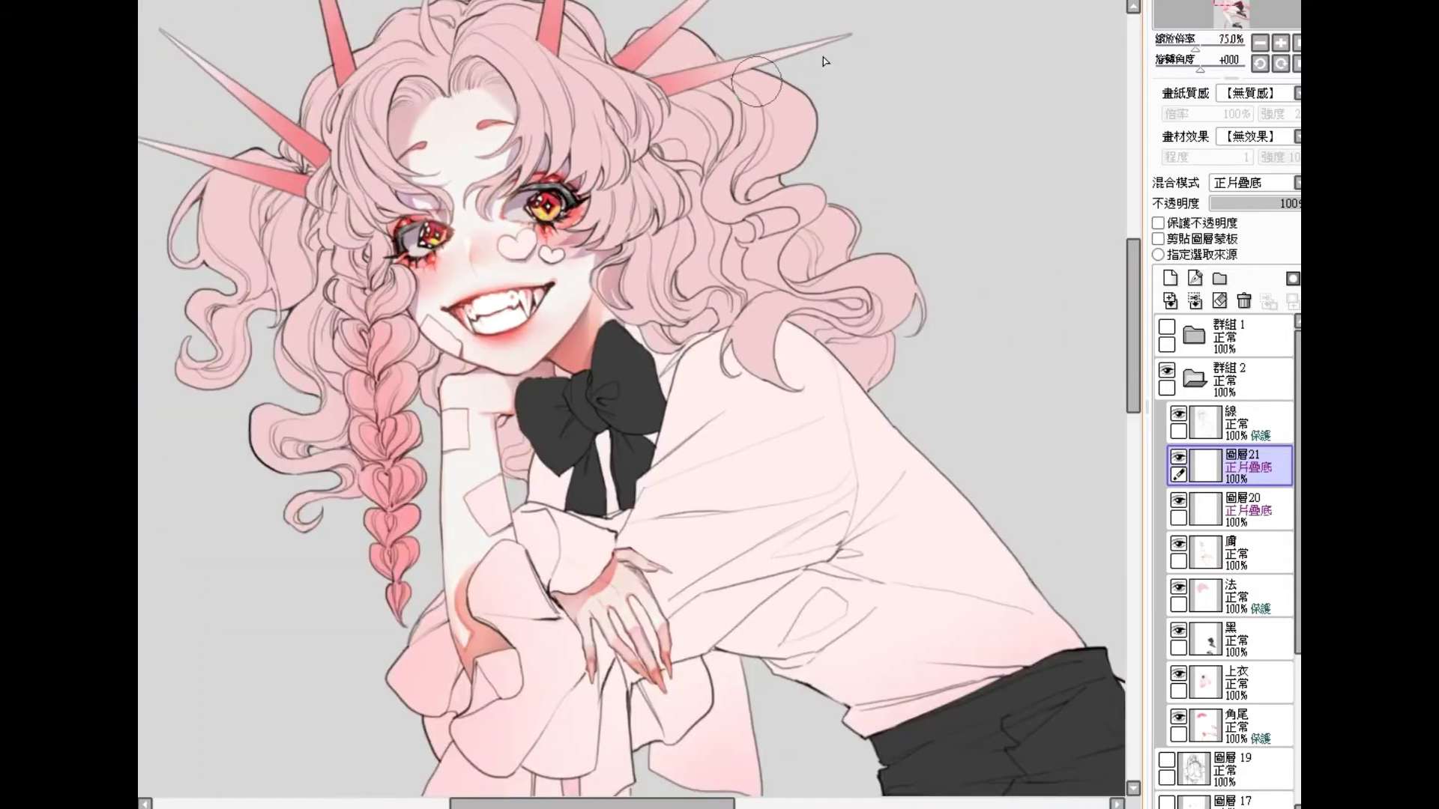
pyautogui.hotkey('ctrl', 'e')
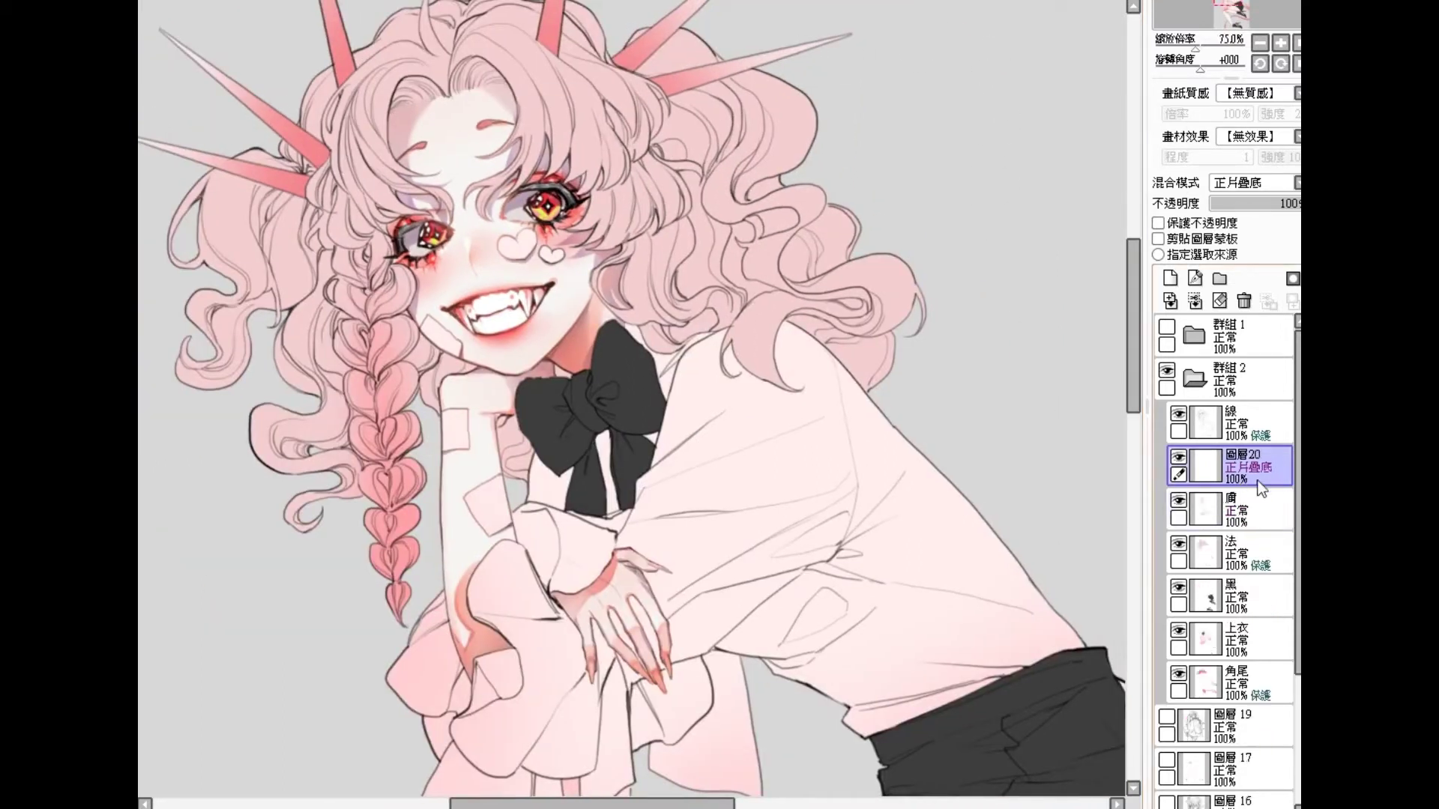
pyautogui.hotkey('ctrl', 'e')
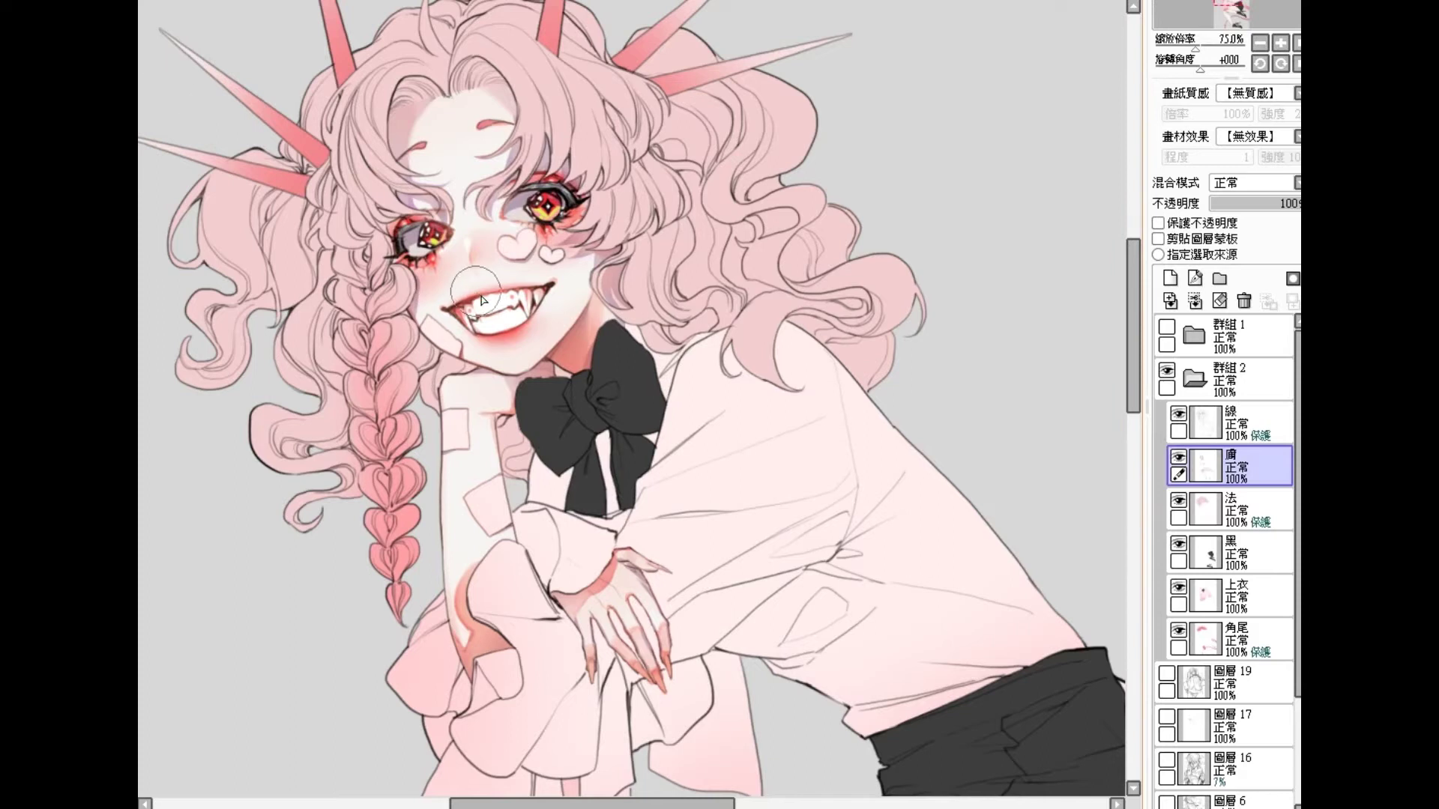
# Step: Add and discard a trial Multiply layer above 膚, then select the 法 hair layer
pyautogui.scroll(2, 516, 335)
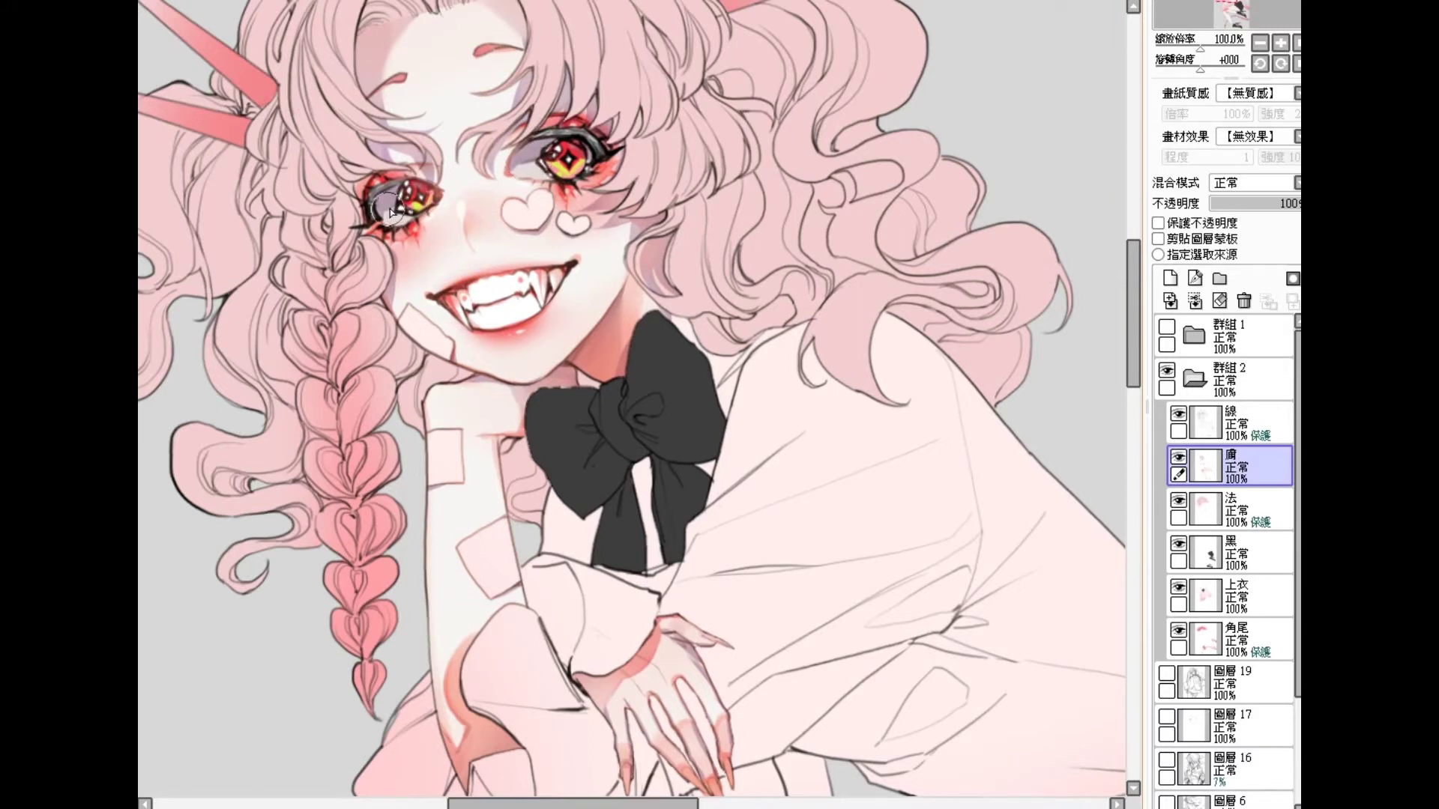
pyautogui.click(1171, 279)
pyautogui.click(1254, 183)
pyautogui.click(1244, 217)
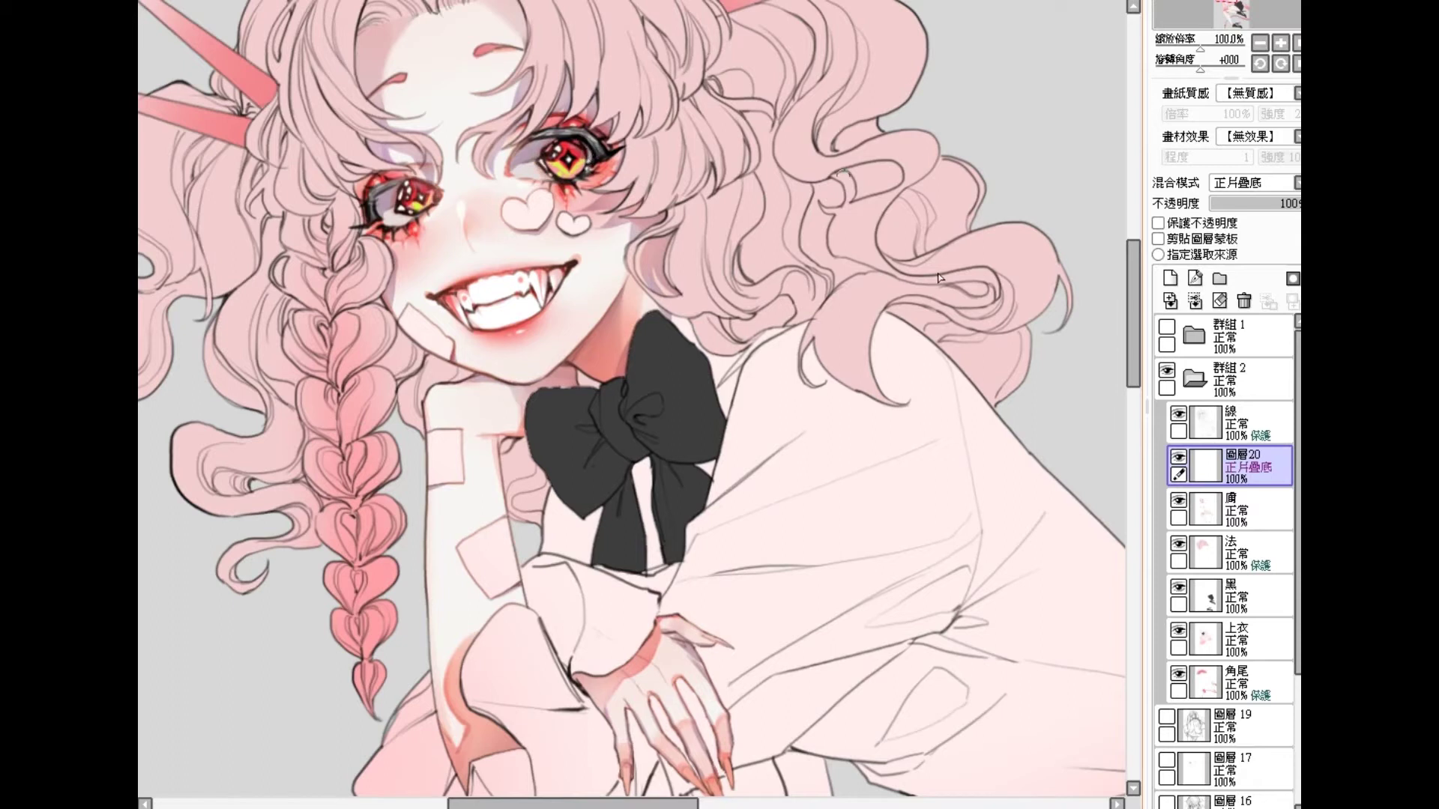
pyautogui.hotkey('ctrl', 'e')
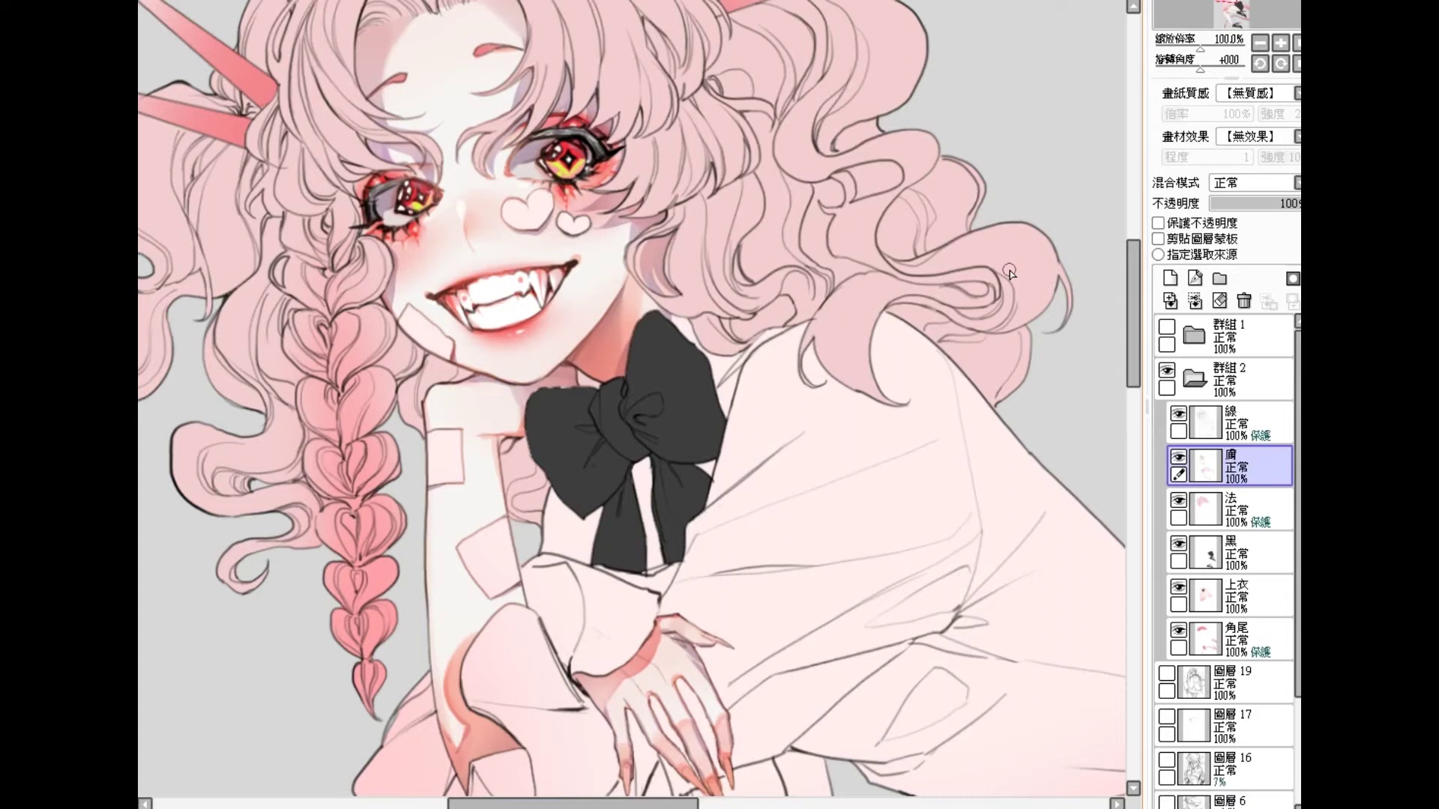
pyautogui.click(1237, 509)
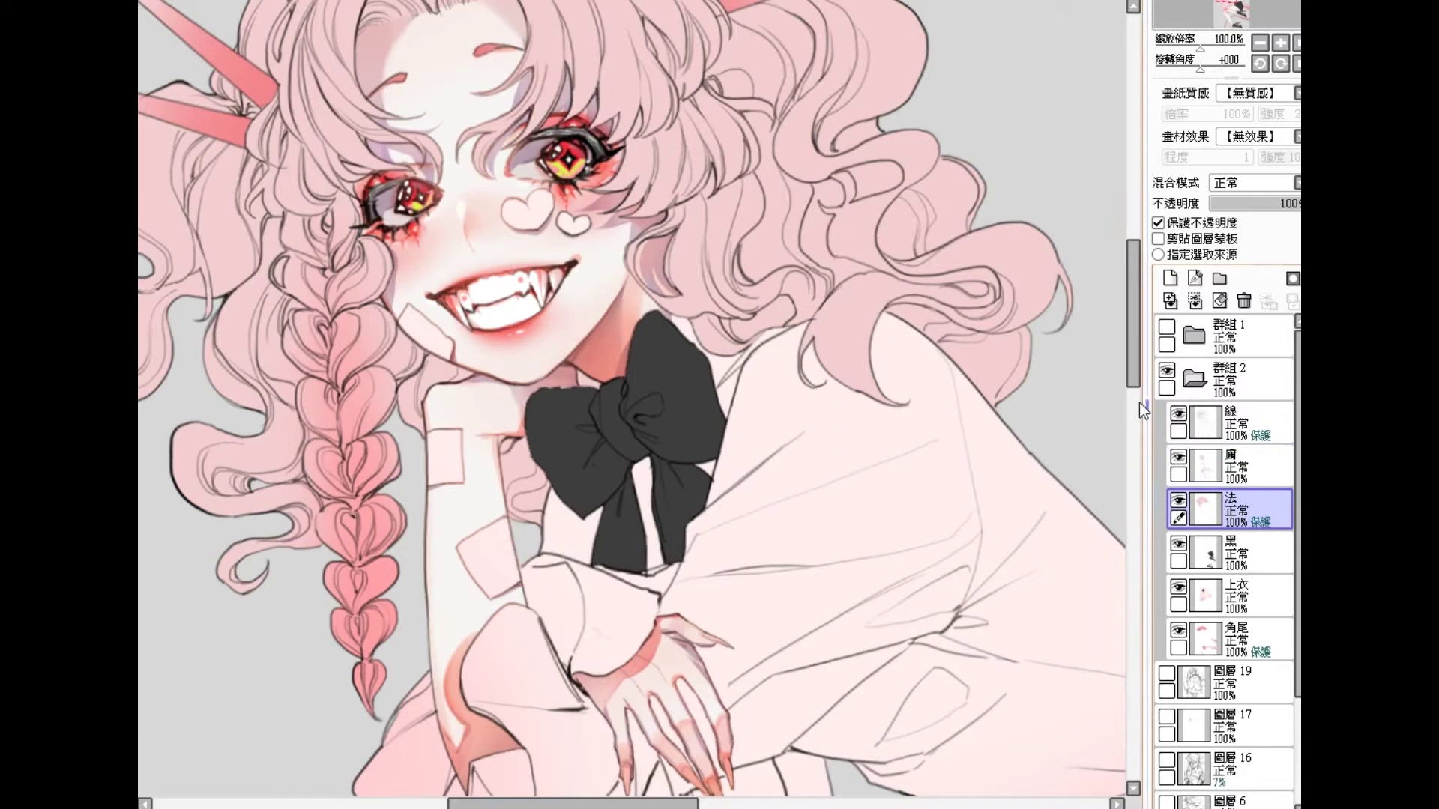
# Step: Add a new Multiply layer above the 法 hair layer
pyautogui.click(1170, 279)
pyautogui.click(1270, 188)
pyautogui.click(1274, 216)
pyautogui.scroll(-2, 896, 246)
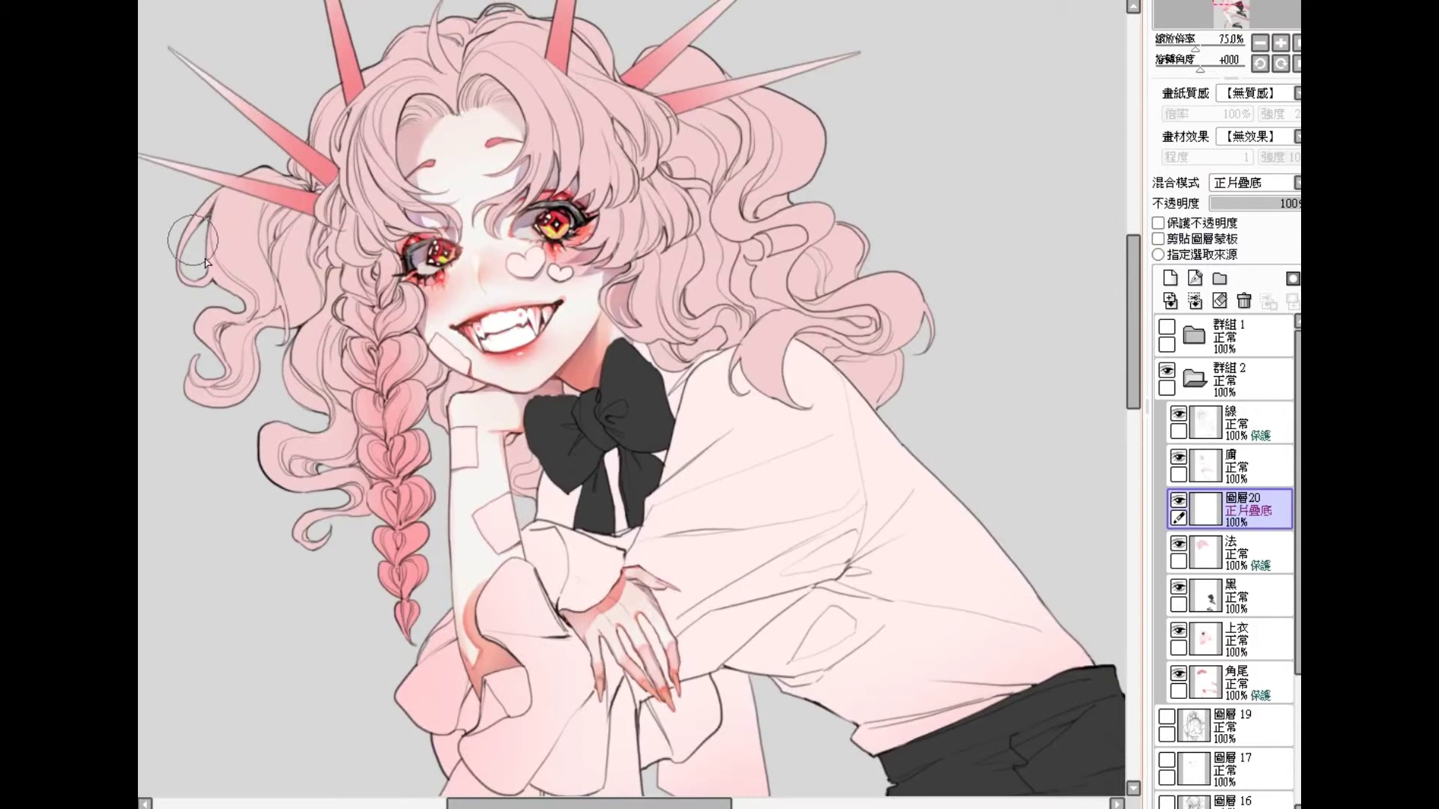
# Step: Brush soft pink shading on the side hair, ponytail, bangs, right bun and crown
pyautogui.moveTo(206, 261); pyautogui.dragTo(189, 209)
pyautogui.moveTo(310, 242)
pyautogui.mouseDown()
pyautogui.moveTo(296, 288)
pyautogui.moveTo(285, 259)
pyautogui.moveTo(267, 271)
pyautogui.mouseUp()
pyautogui.moveTo(355, 218)
pyautogui.mouseDown()
pyautogui.moveTo(351, 244)
pyautogui.moveTo(366, 230)
pyautogui.mouseUp()
pyautogui.moveTo(367, 166)
pyautogui.mouseDown()
pyautogui.moveTo(379, 204)
pyautogui.moveTo(364, 141)
pyautogui.moveTo(387, 123)
pyautogui.moveTo(394, 166)
pyautogui.mouseUp()
pyautogui.moveTo(533, 93)
pyautogui.mouseDown()
pyautogui.moveTo(537, 150)
pyautogui.moveTo(563, 105)
pyautogui.moveTo(603, 169)
pyautogui.moveTo(645, 147)
pyautogui.moveTo(619, 98)
pyautogui.moveTo(693, 161)
pyautogui.moveTo(672, 172)
pyautogui.moveTo(641, 199)
pyautogui.mouseUp()
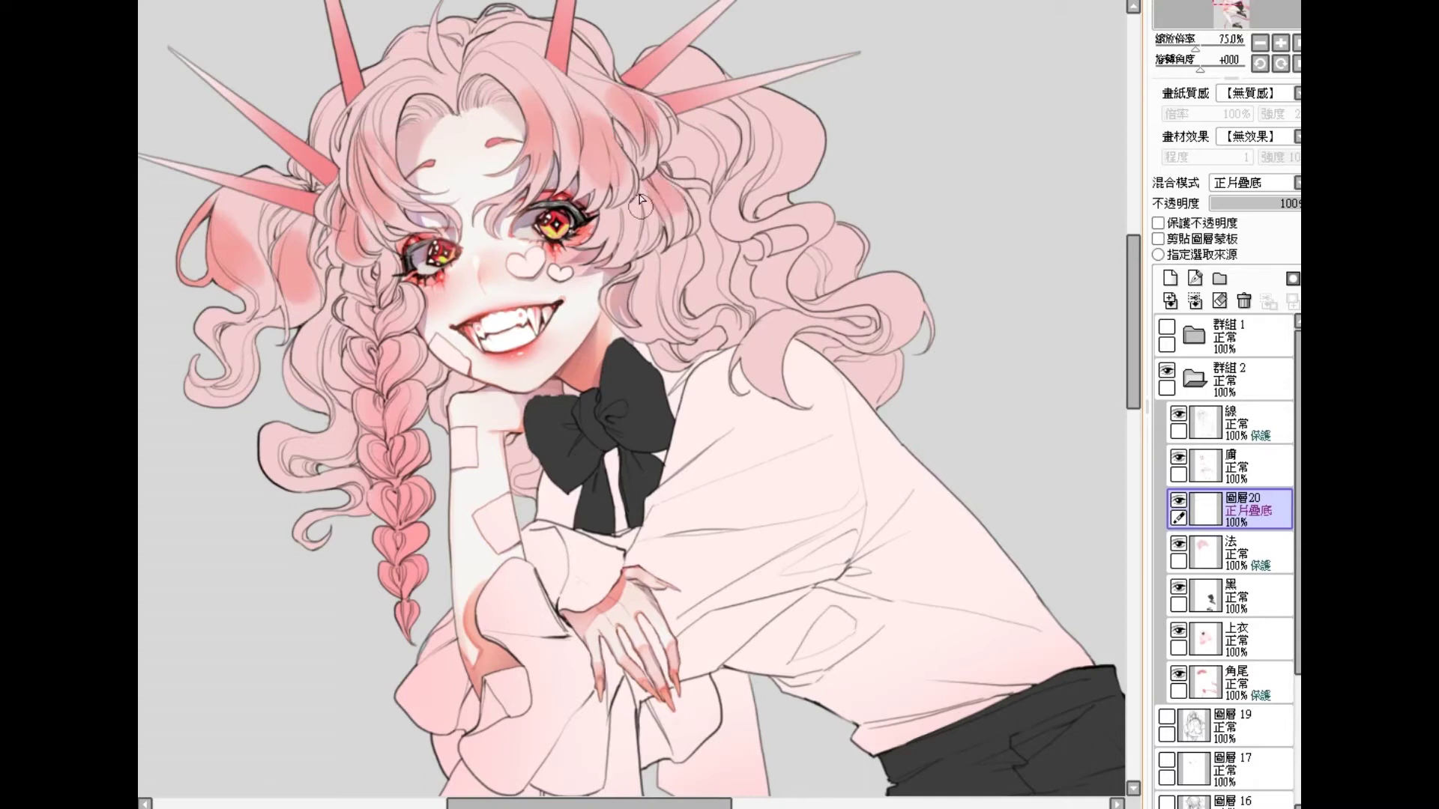
pyautogui.moveTo(757, 158); pyautogui.dragTo(733, 222)
pyautogui.moveTo(802, 136)
pyautogui.mouseDown()
pyautogui.moveTo(796, 177)
pyautogui.moveTo(802, 167)
pyautogui.mouseUp()
pyautogui.moveTo(766, 98); pyautogui.dragTo(784, 170)
pyautogui.moveTo(684, 159); pyautogui.dragTo(694, 171)
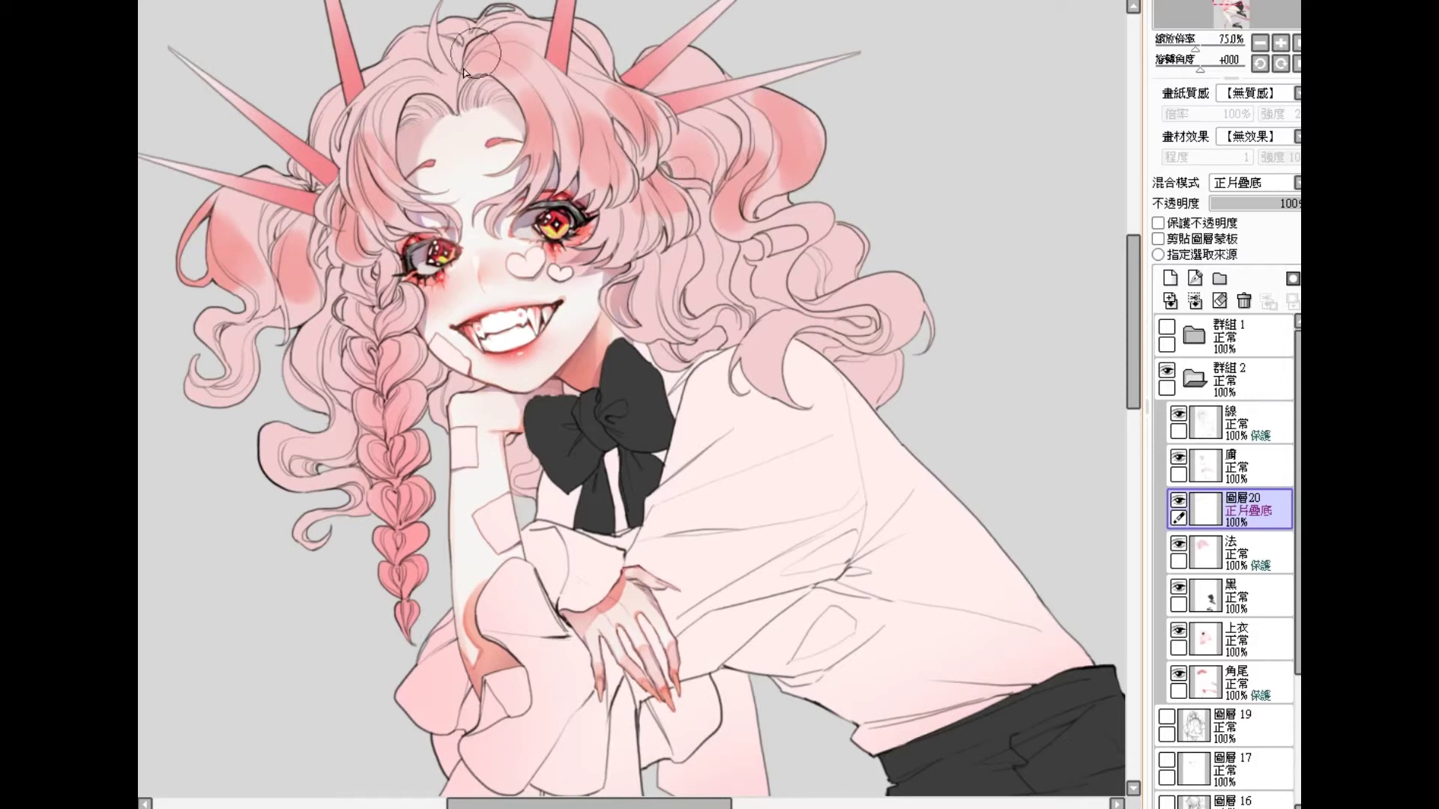
pyautogui.moveTo(442, 21)
pyautogui.mouseDown()
pyautogui.moveTo(408, 29)
pyautogui.moveTo(419, 37)
pyautogui.mouseUp()
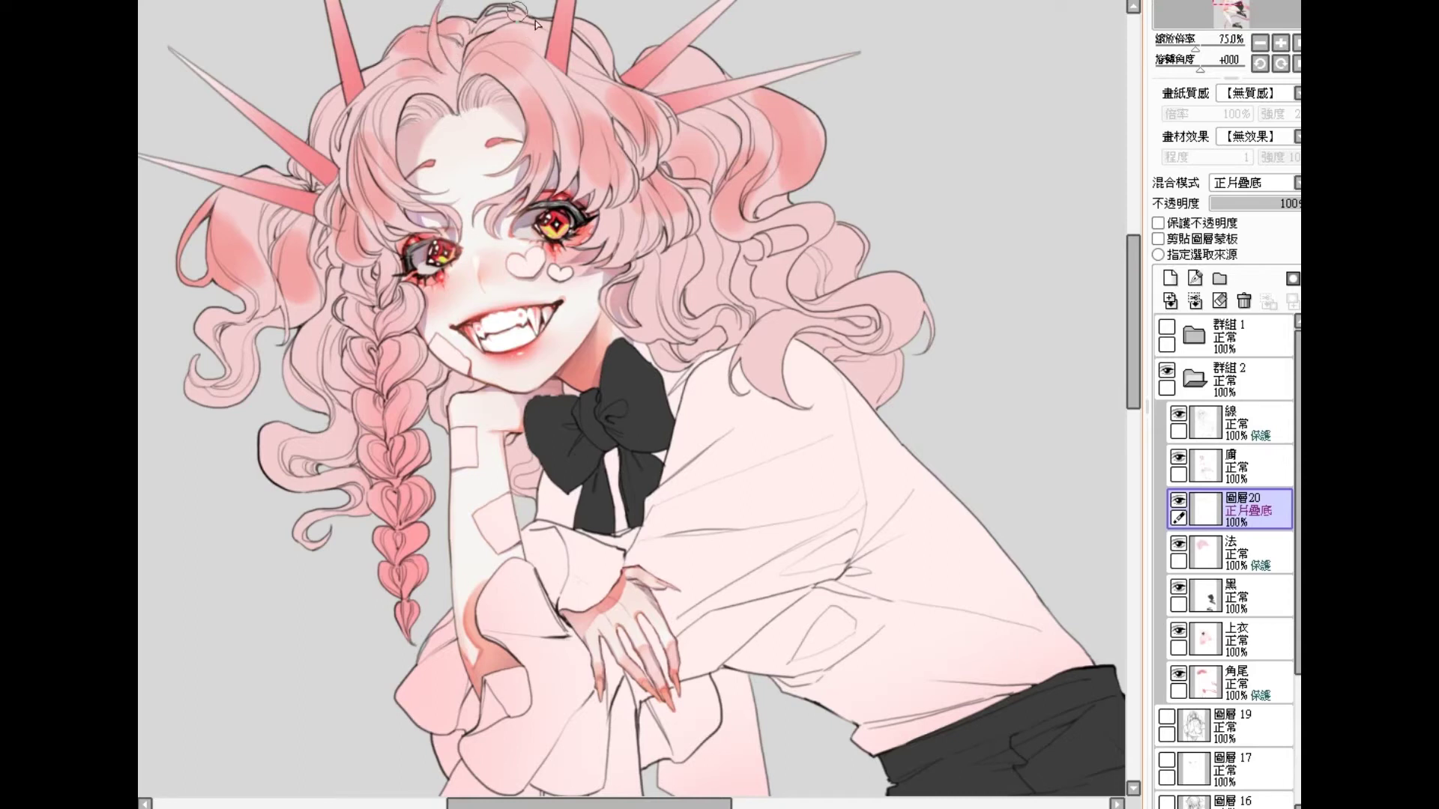
# Step: Shade the curls by the shoulders, the left curl and the upper braid segments pink
pyautogui.scroll(1, 710, 294)
pyautogui.moveTo(786, 368)
pyautogui.mouseDown()
pyautogui.moveTo(784, 348)
pyautogui.moveTo(750, 374)
pyautogui.moveTo(794, 334)
pyautogui.mouseUp()
pyautogui.moveTo(667, 337)
pyautogui.mouseDown()
pyautogui.moveTo(685, 361)
pyautogui.moveTo(653, 342)
pyautogui.mouseUp()
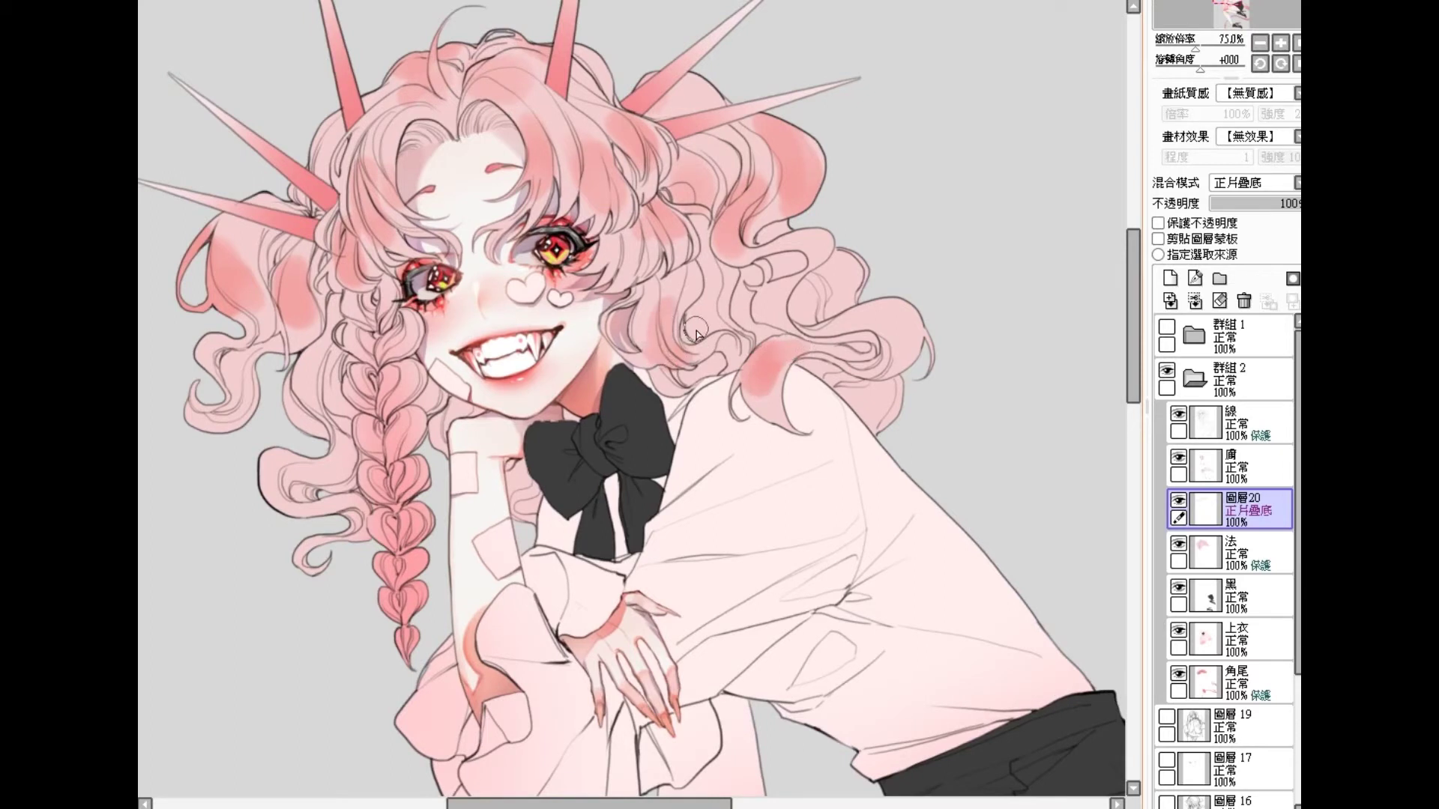
pyautogui.moveTo(888, 330)
pyautogui.mouseDown()
pyautogui.moveTo(772, 300)
pyautogui.moveTo(825, 255)
pyautogui.moveTo(781, 303)
pyautogui.mouseUp()
pyautogui.moveTo(300, 494)
pyautogui.mouseDown()
pyautogui.moveTo(336, 450)
pyautogui.moveTo(326, 471)
pyautogui.moveTo(302, 452)
pyautogui.moveTo(355, 446)
pyautogui.moveTo(394, 496)
pyautogui.moveTo(413, 478)
pyautogui.moveTo(388, 492)
pyautogui.mouseUp()
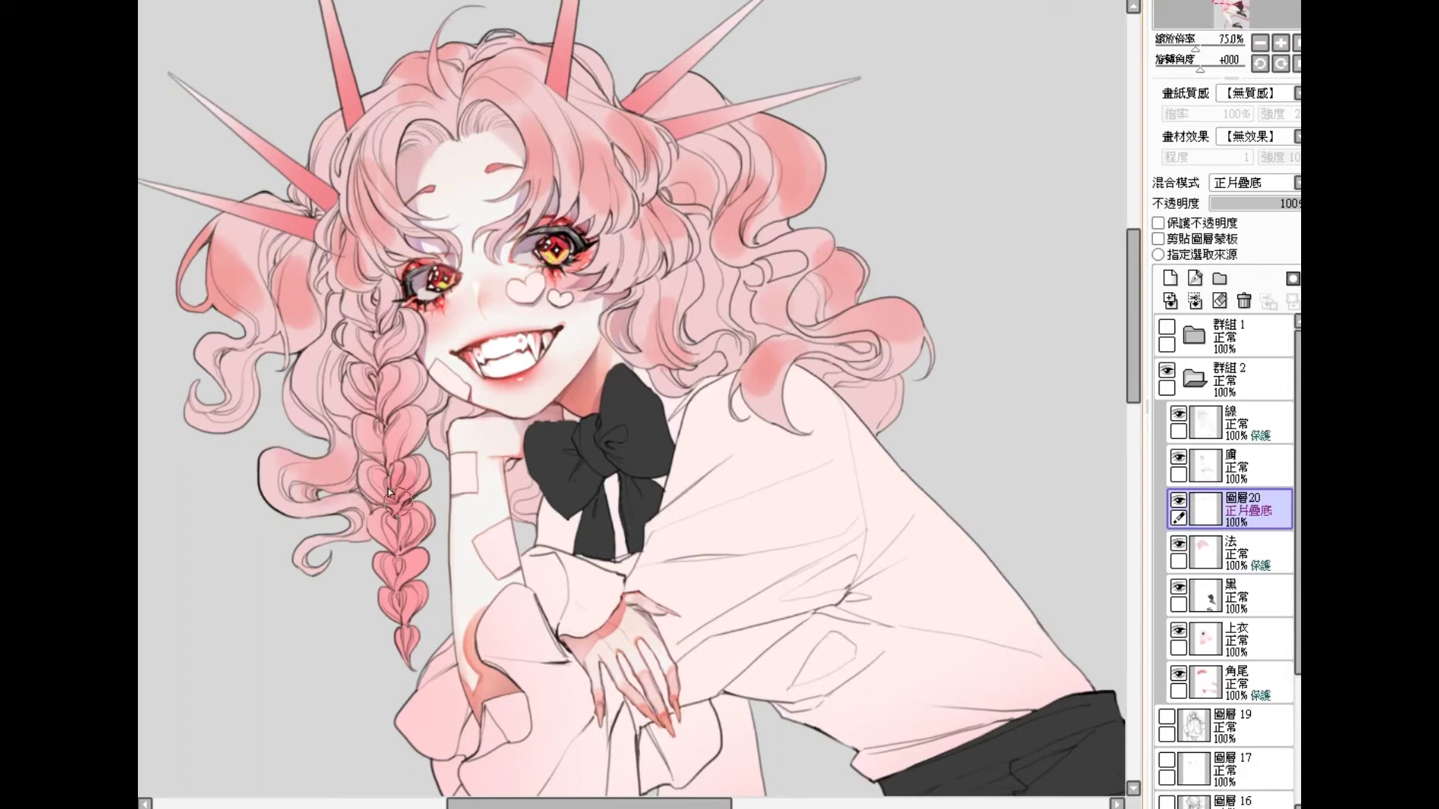
pyautogui.moveTo(390, 345)
pyautogui.mouseDown()
pyautogui.moveTo(378, 288)
pyautogui.moveTo(366, 314)
pyautogui.moveTo(369, 346)
pyautogui.mouseUp()
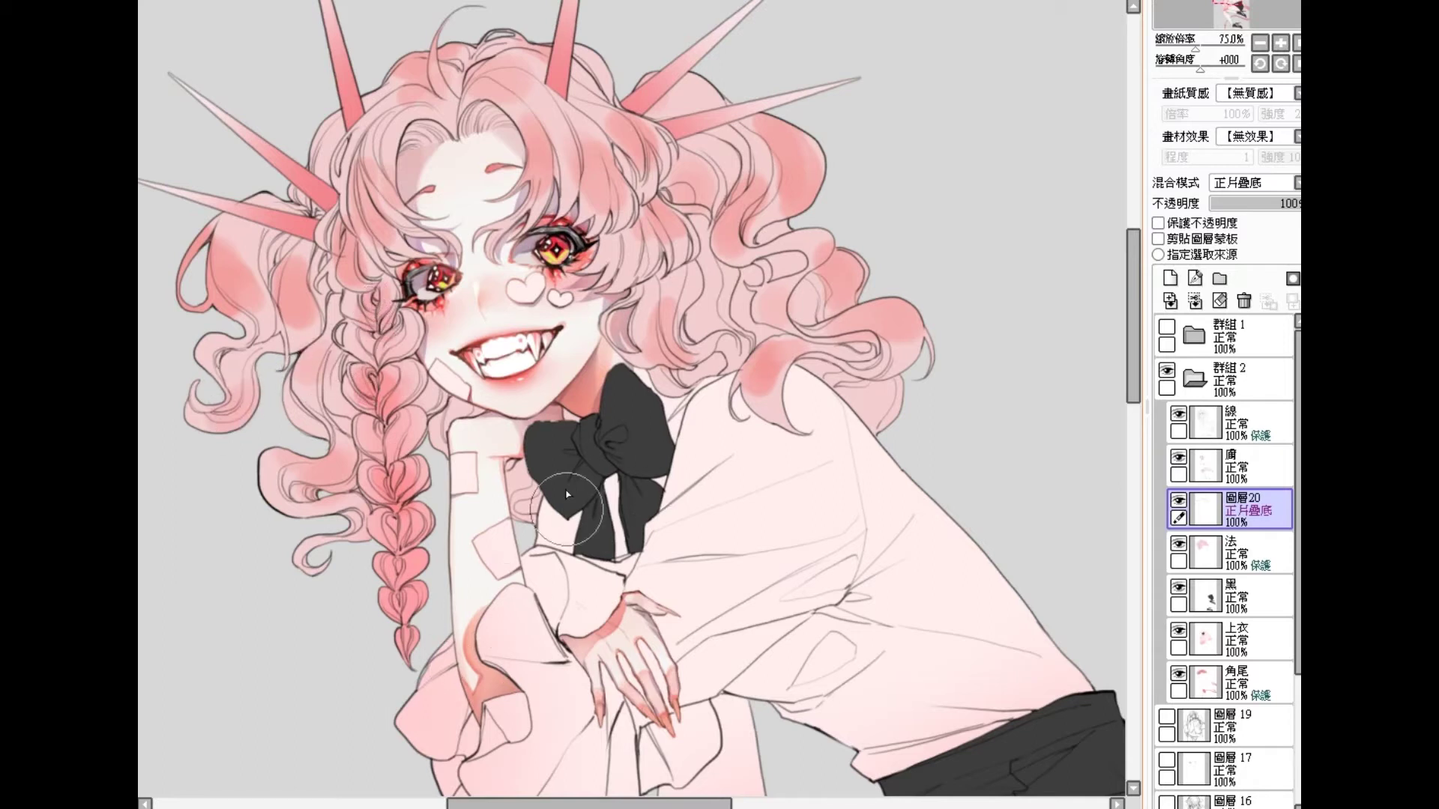
pyautogui.moveTo(672, 316); pyautogui.dragTo(678, 365)
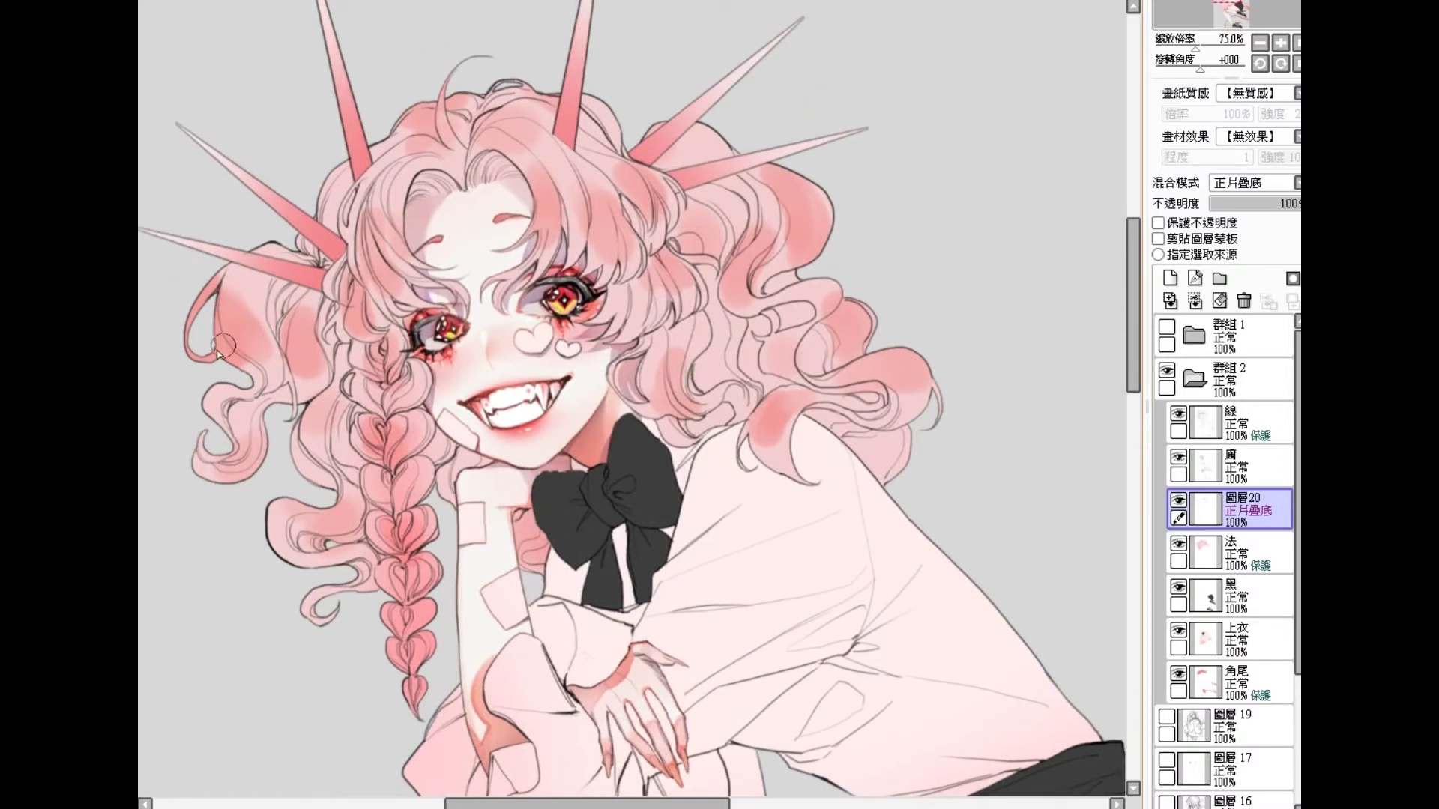
pyautogui.press('e')
# Step: Deepen the left curl shading and add darker red streaks in the fringe
pyautogui.moveTo(237, 338)
pyautogui.mouseDown()
pyautogui.moveTo(219, 325)
pyautogui.moveTo(237, 356)
pyautogui.moveTo(255, 347)
pyautogui.moveTo(221, 303)
pyautogui.mouseUp()
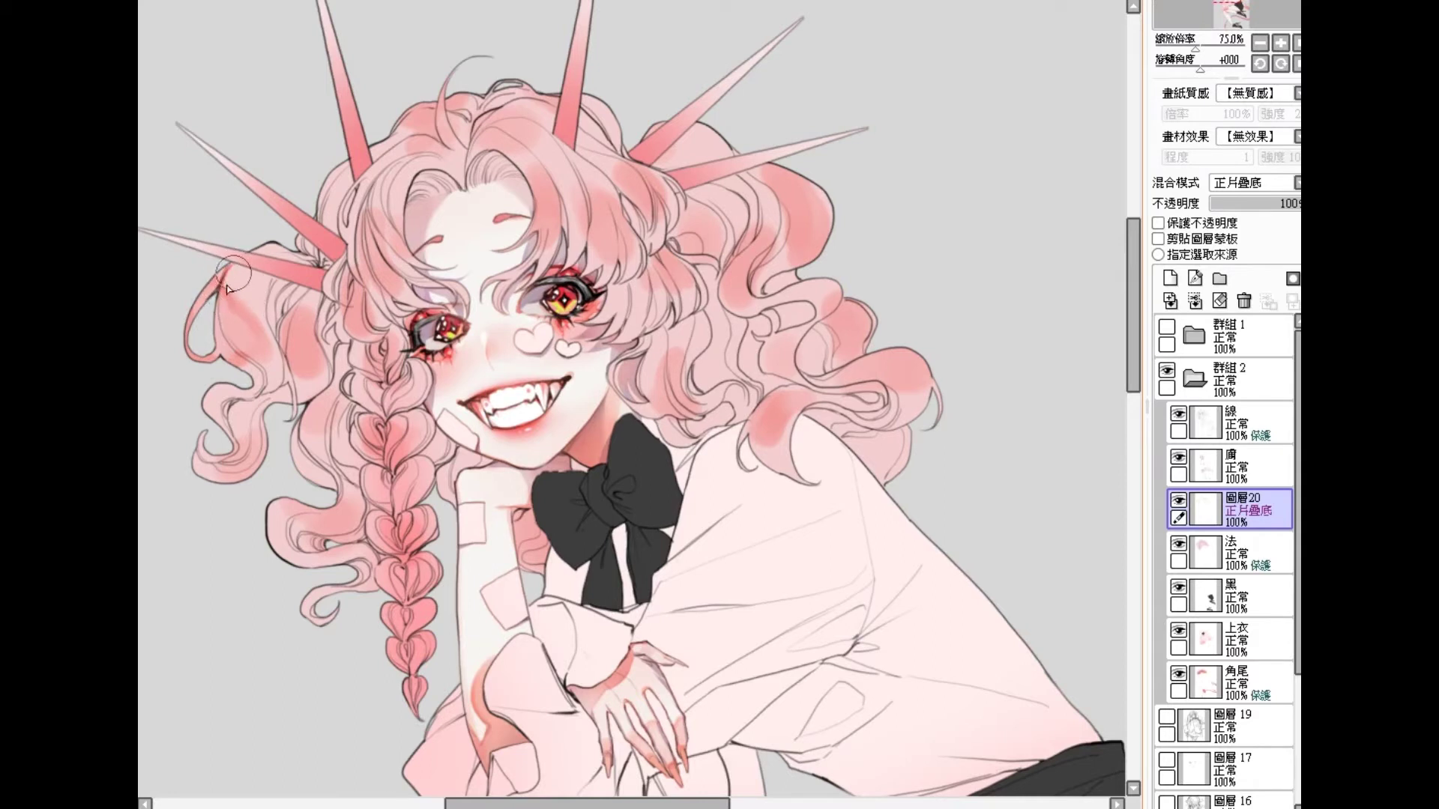
pyautogui.moveTo(234, 283); pyautogui.dragTo(252, 335)
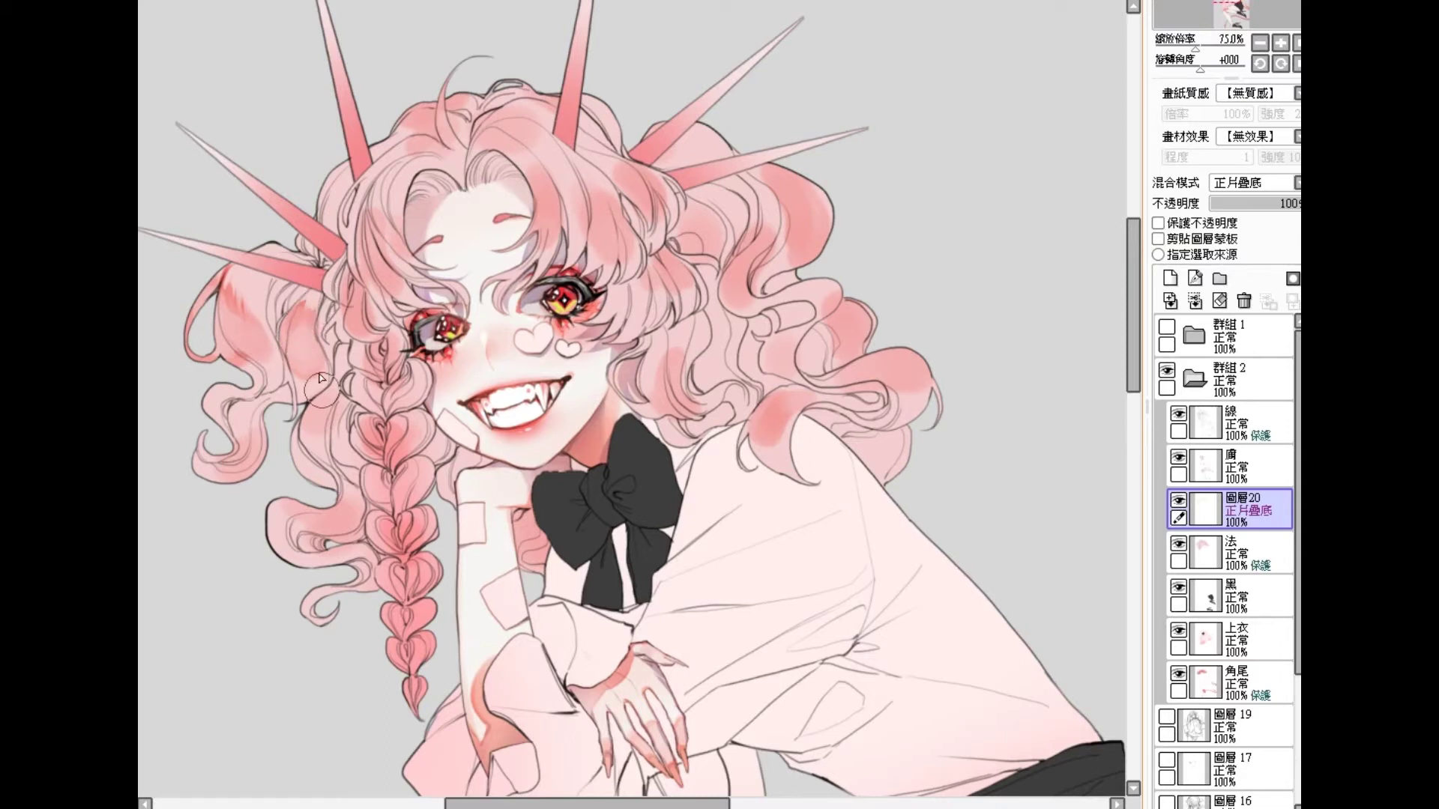
pyautogui.moveTo(306, 373)
pyautogui.mouseDown()
pyautogui.moveTo(275, 366)
pyautogui.moveTo(289, 376)
pyautogui.moveTo(264, 400)
pyautogui.moveTo(266, 362)
pyautogui.mouseUp()
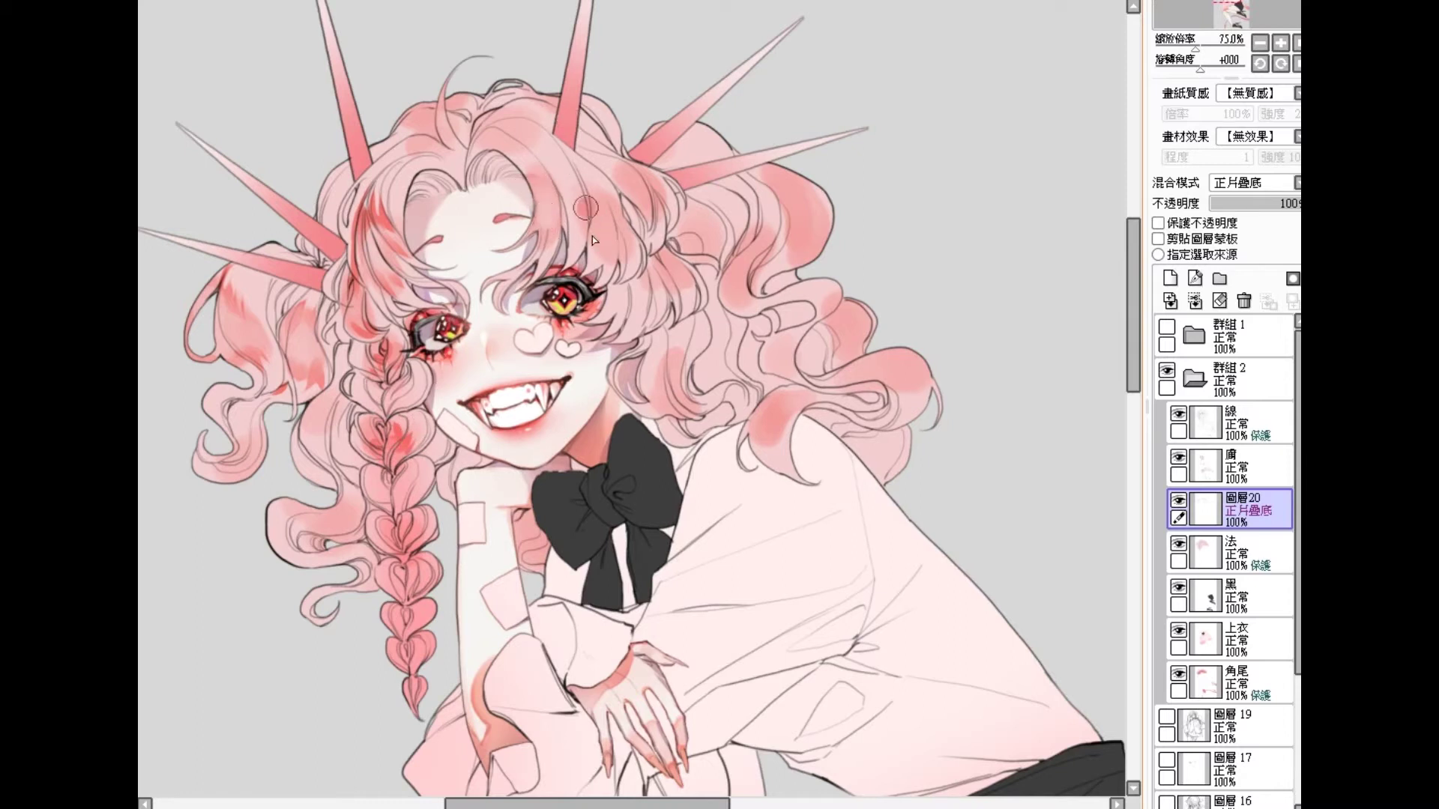
pyautogui.moveTo(589, 189); pyautogui.dragTo(622, 217)
pyautogui.moveTo(536, 170)
pyautogui.mouseDown()
pyautogui.moveTo(566, 203)
pyautogui.moveTo(554, 183)
pyautogui.moveTo(547, 251)
pyautogui.mouseUp()
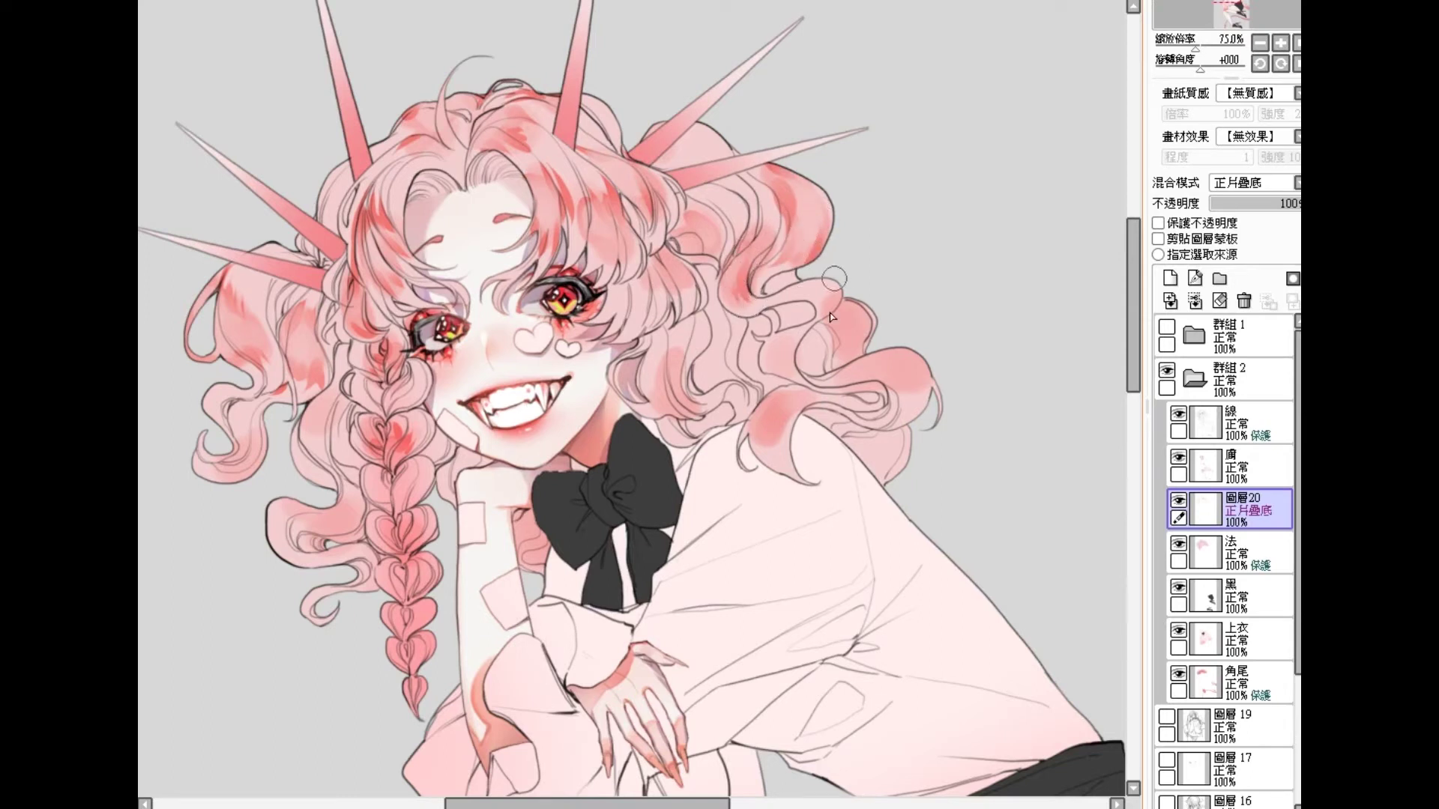
# Step: Add darker red to the right curls, side locks and lower braid hearts
pyautogui.moveTo(825, 321); pyautogui.dragTo(826, 377)
pyautogui.moveTo(678, 377); pyautogui.dragTo(683, 416)
pyautogui.moveTo(685, 338); pyautogui.dragTo(679, 368)
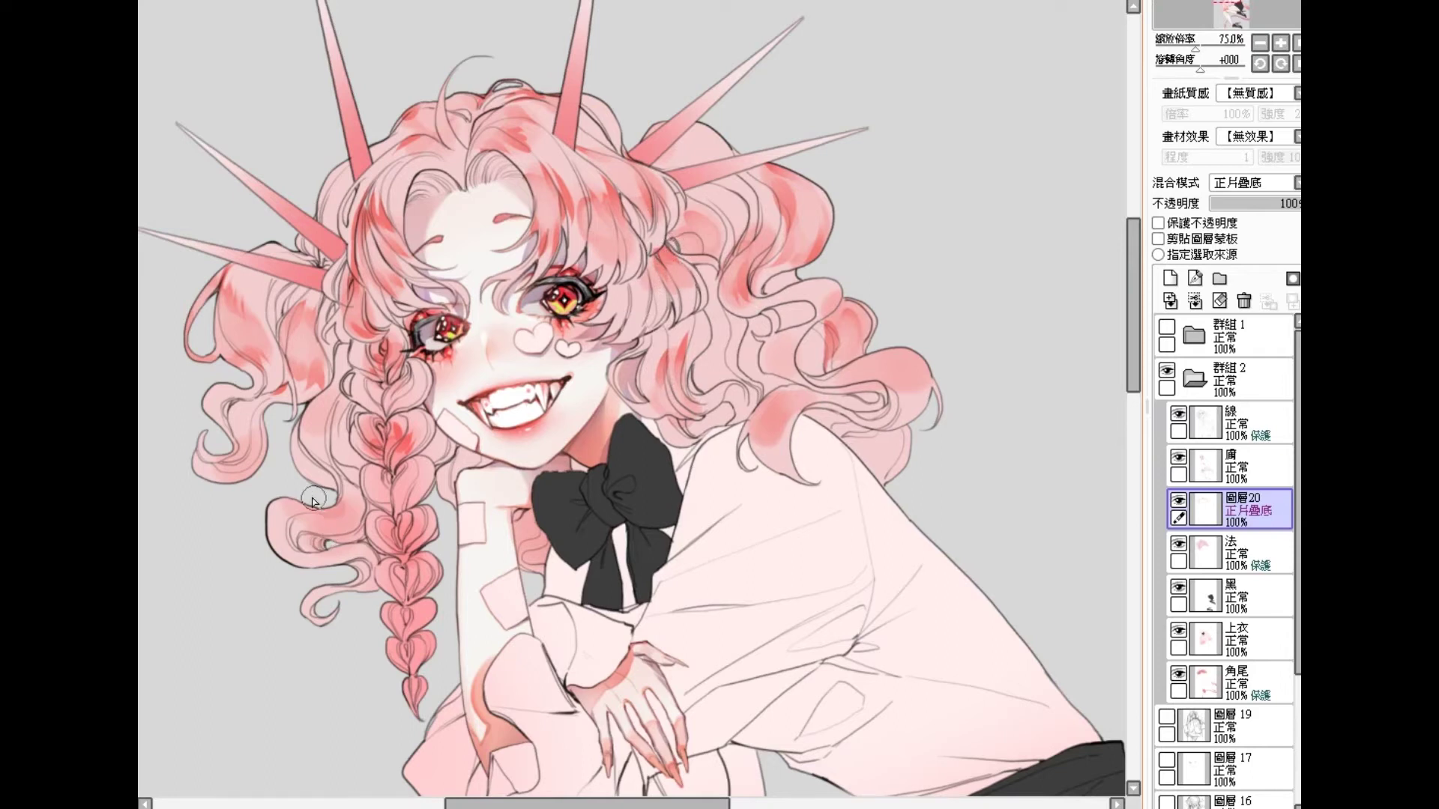
pyautogui.moveTo(332, 525); pyautogui.dragTo(362, 511)
pyautogui.moveTo(778, 412); pyautogui.dragTo(772, 440)
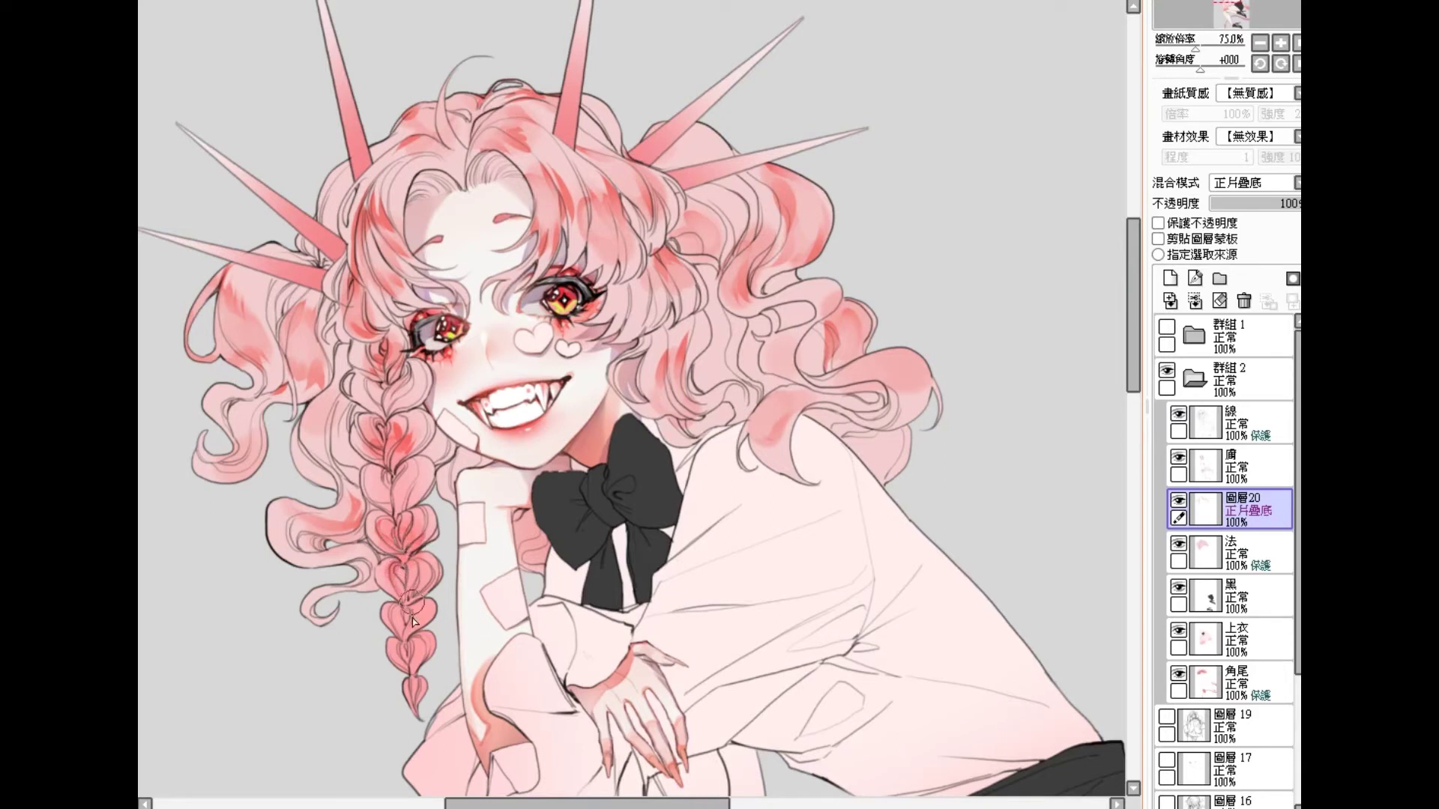
pyautogui.moveTo(410, 658)
pyautogui.mouseDown()
pyautogui.moveTo(402, 643)
pyautogui.moveTo(414, 705)
pyautogui.mouseUp()
pyautogui.moveTo(879, 370)
pyautogui.mouseDown()
pyautogui.moveTo(895, 392)
pyautogui.moveTo(910, 370)
pyautogui.mouseUp()
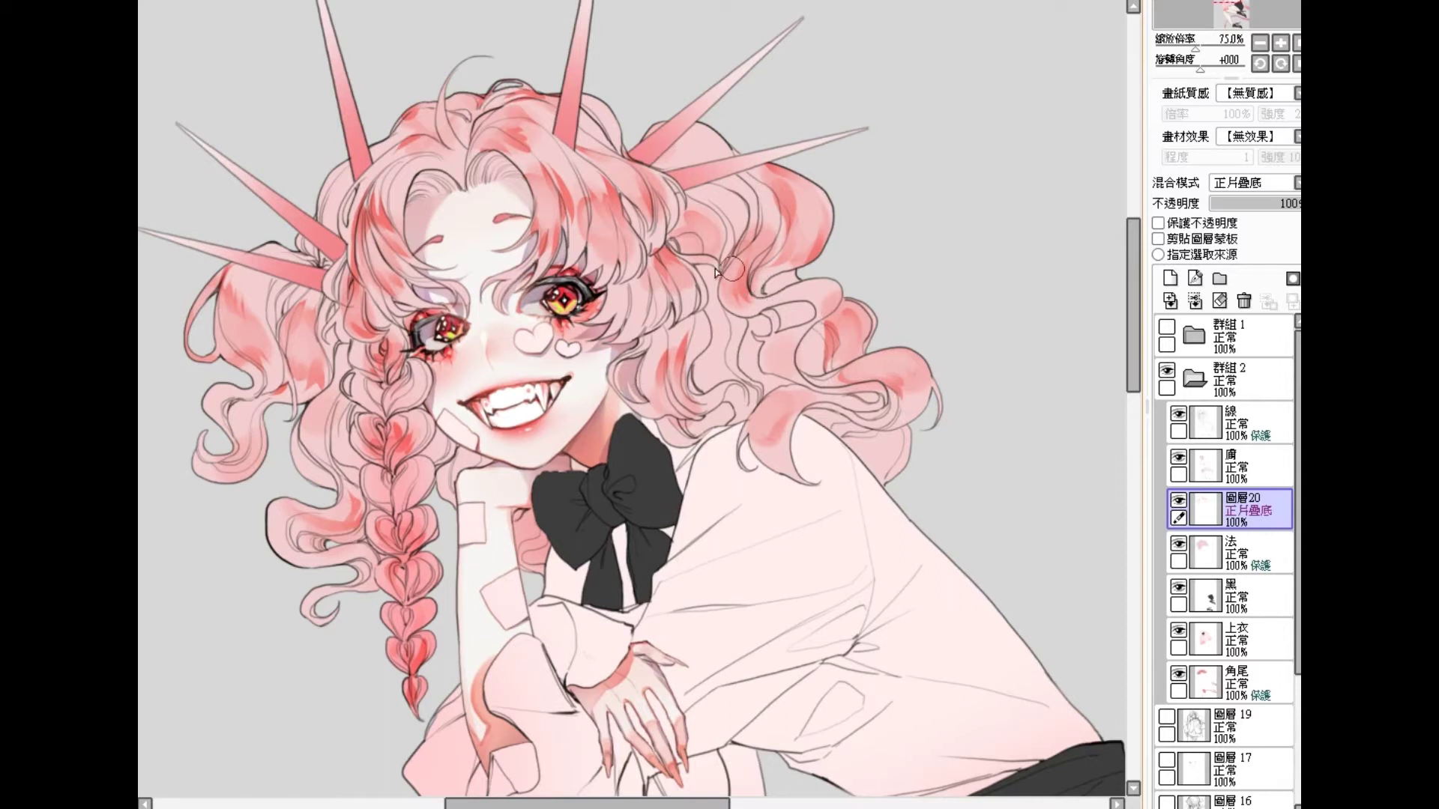
pyautogui.moveTo(634, 356); pyautogui.dragTo(605, 325)
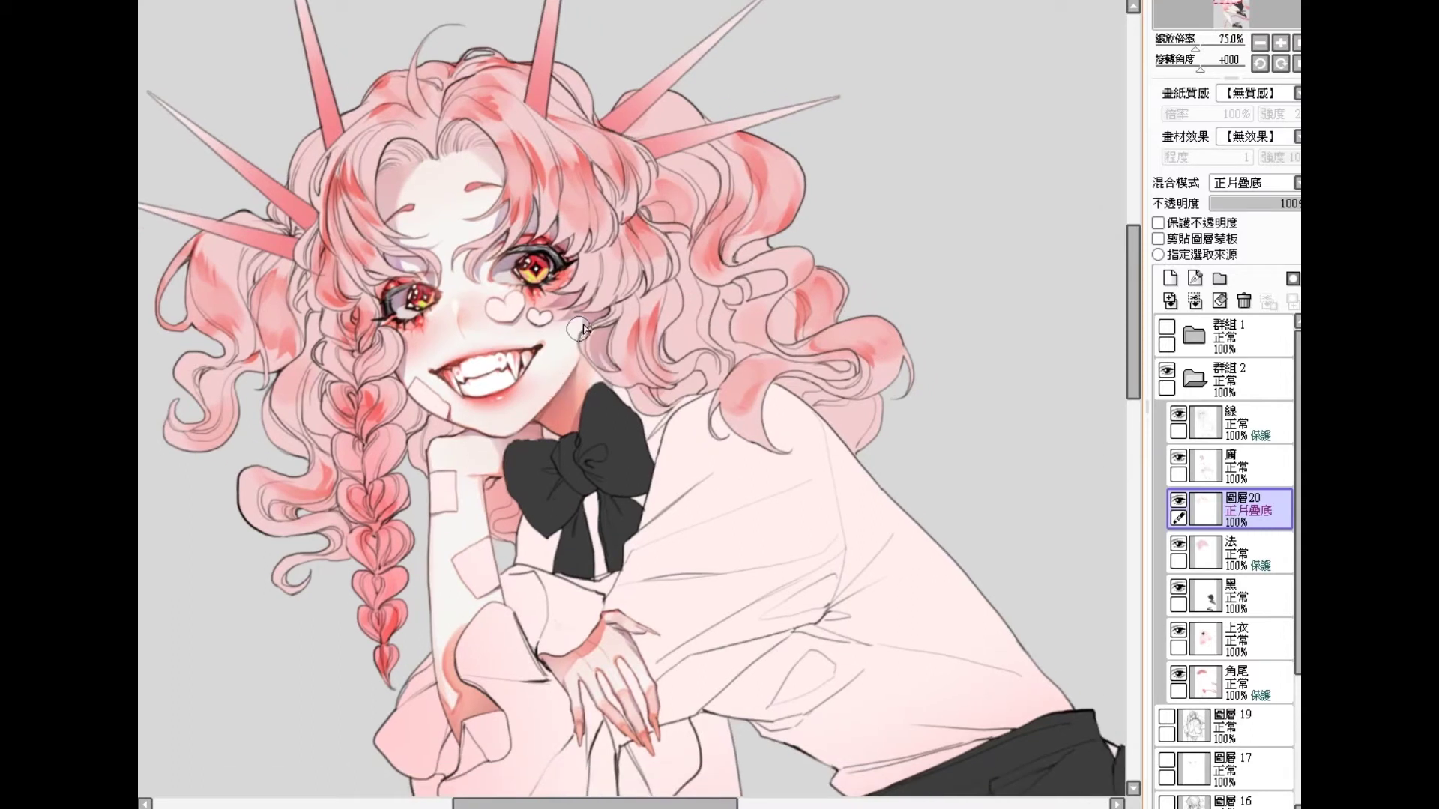
# Step: Add another Multiply layer above the hair shading
pyautogui.click(1170, 278)
pyautogui.click(1249, 183)
pyautogui.click(1239, 215)
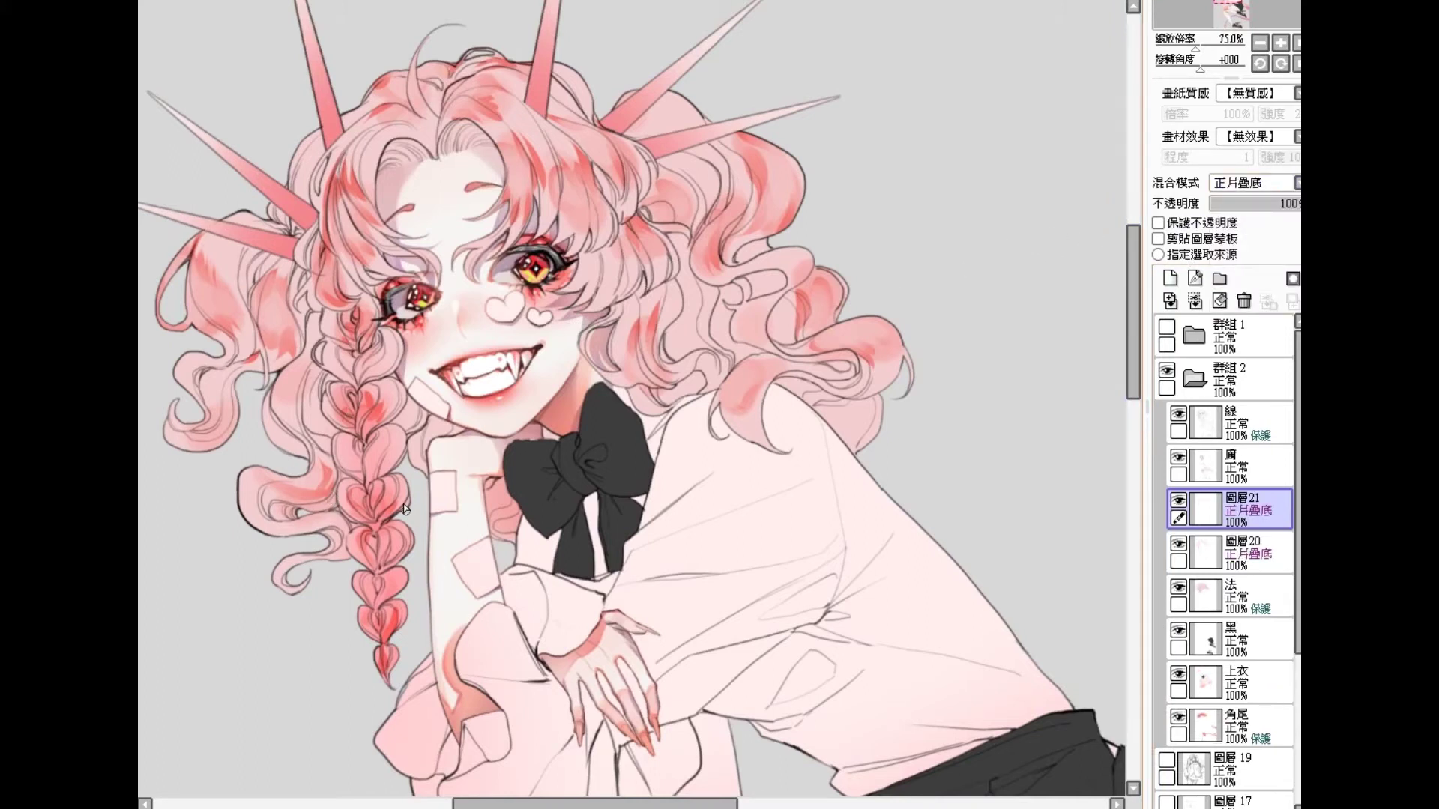
# Step: Paint the braid segments deeper red and merge the shading down into the 法 hair layer
pyautogui.press('b')
pyautogui.moveTo(384, 592); pyautogui.dragTo(392, 654)
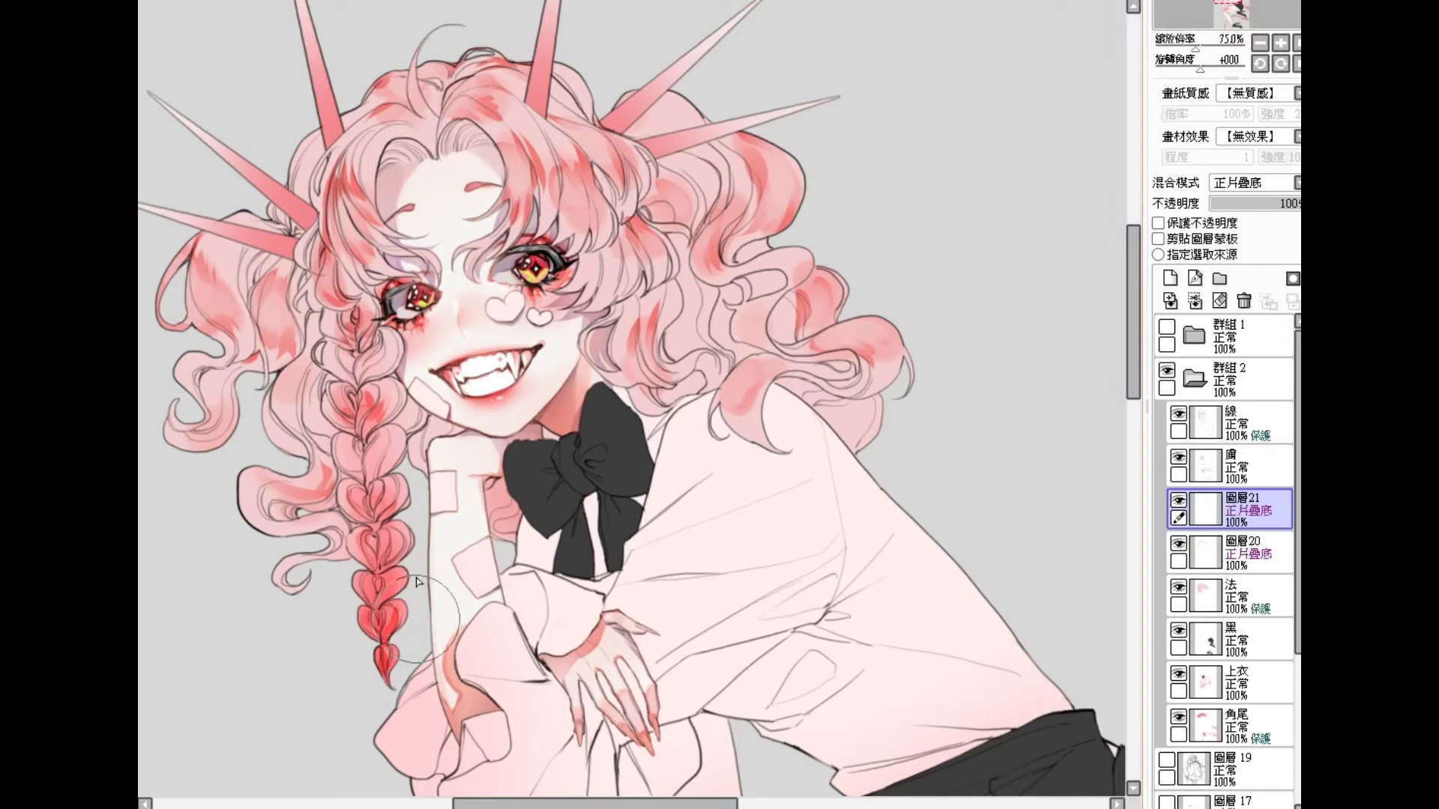
pyautogui.moveTo(399, 575); pyautogui.dragTo(371, 450)
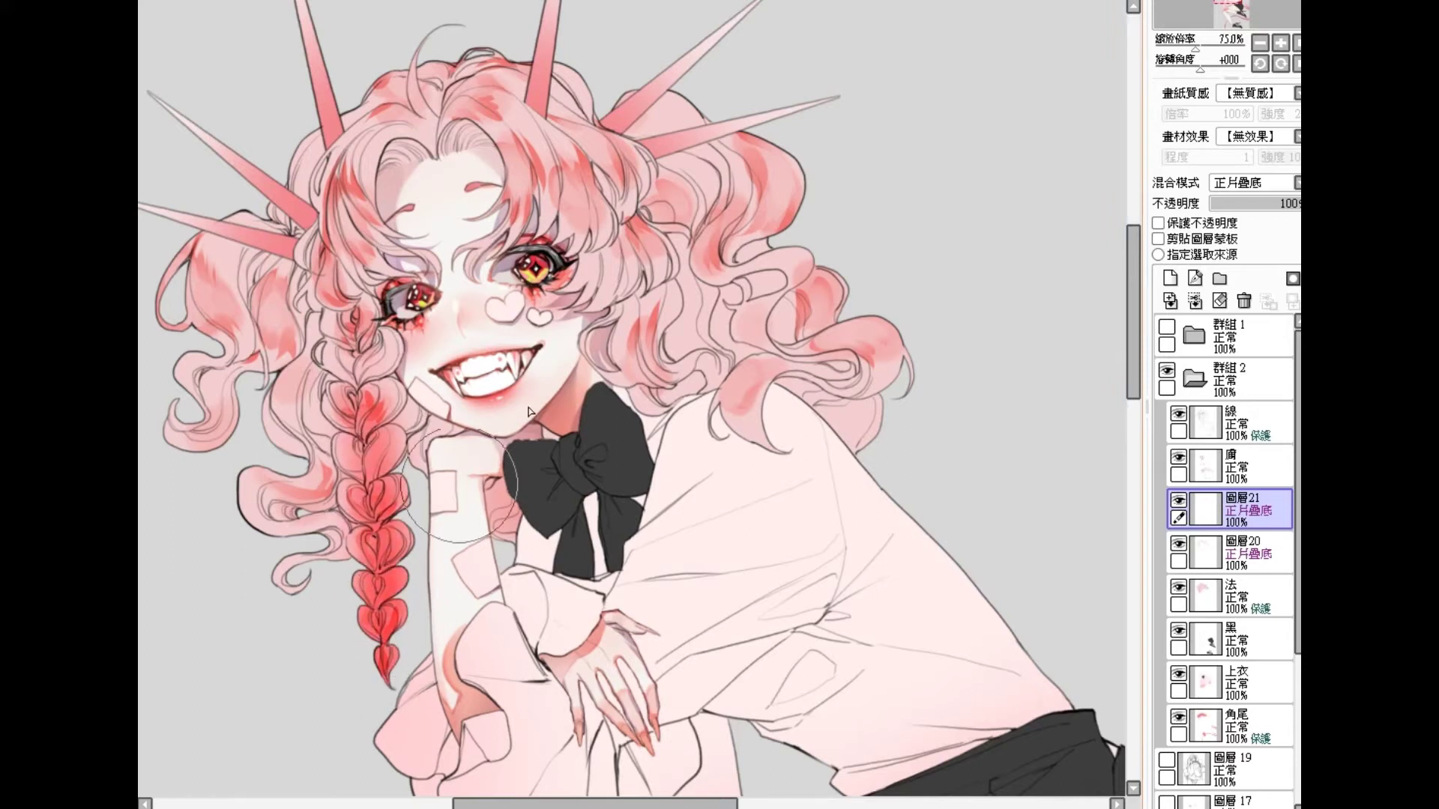
pyautogui.scroll(-2, 555, 457)
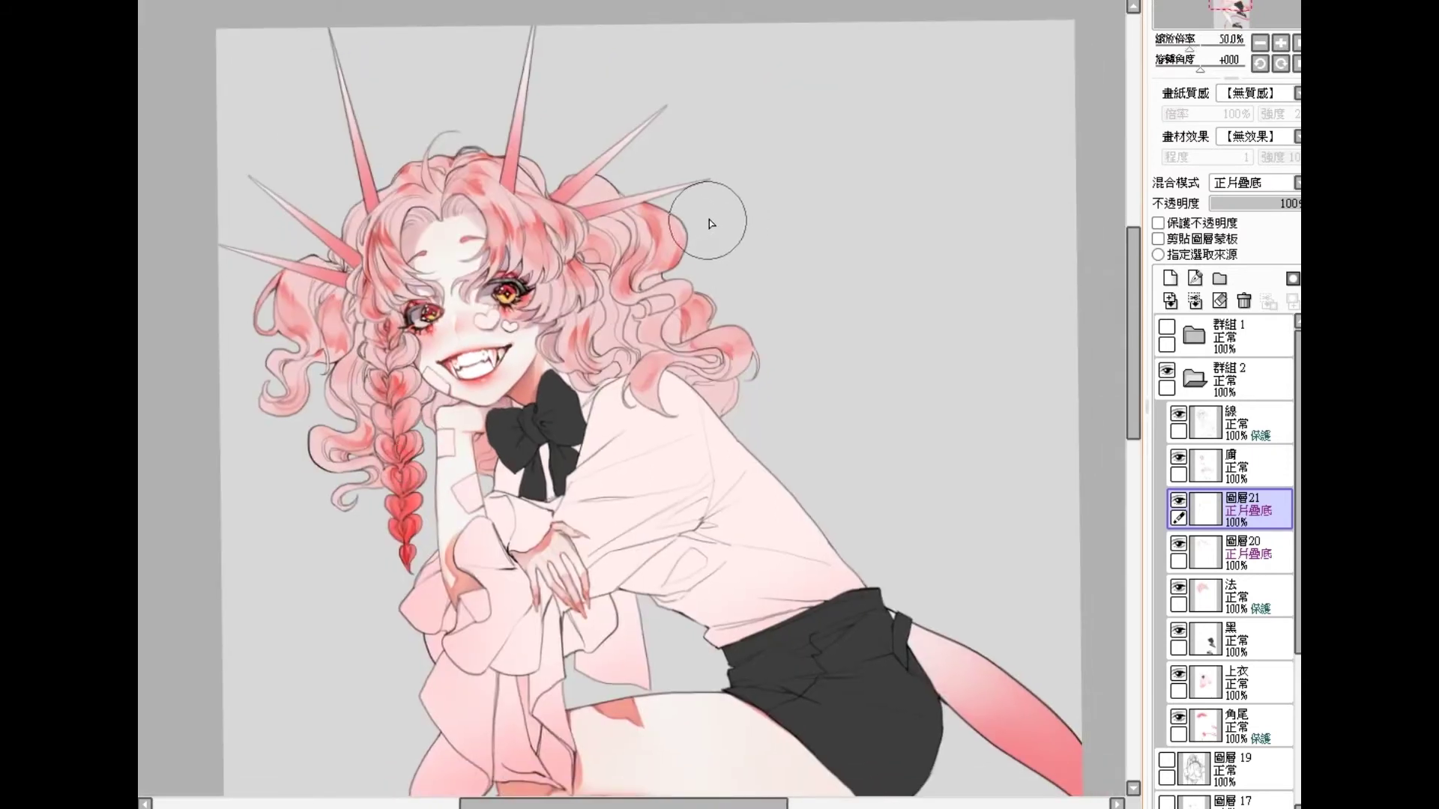
pyautogui.hotkey('ctrl', 'e')
pyautogui.hotkey('ctrl', 'e')
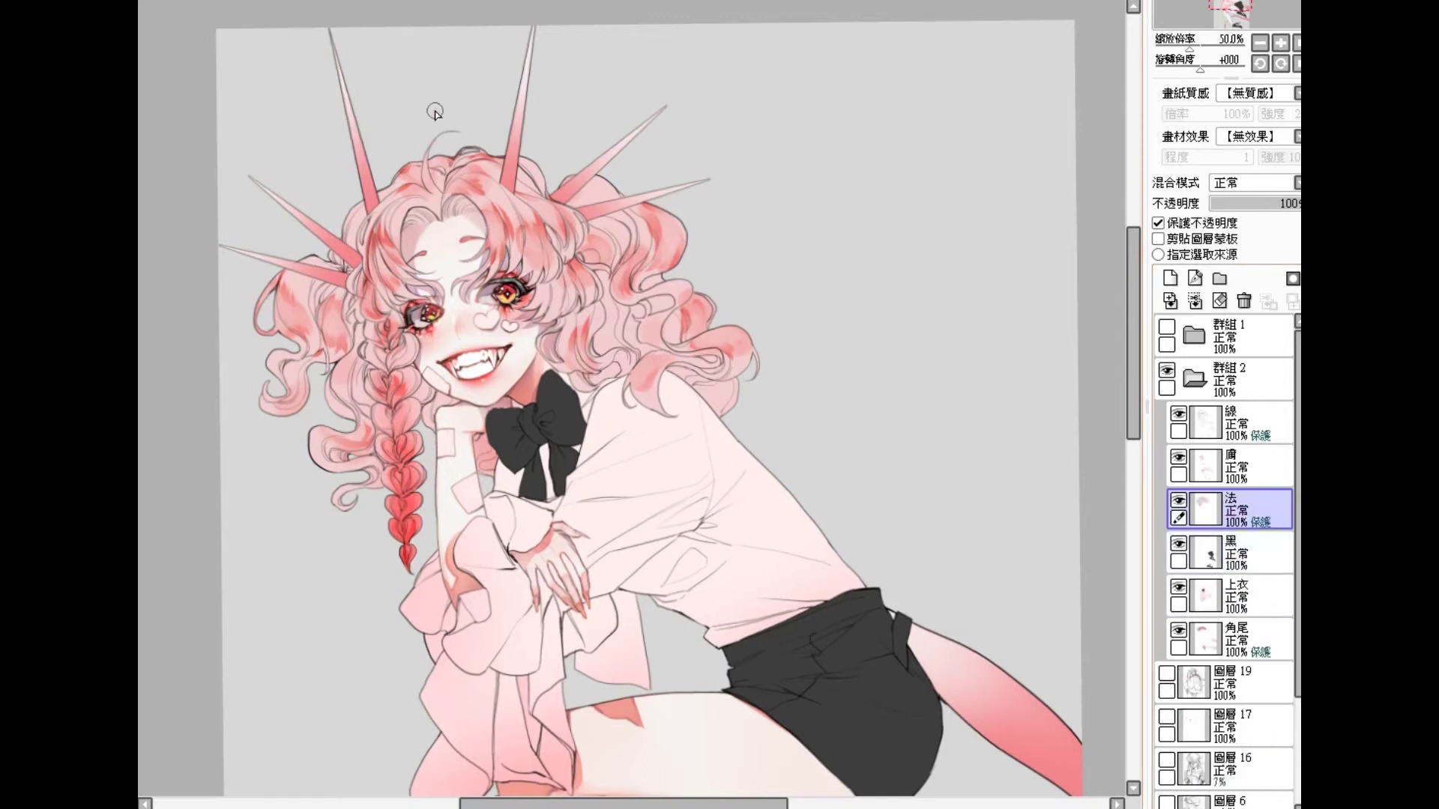
pyautogui.scroll(2, 435, 112)
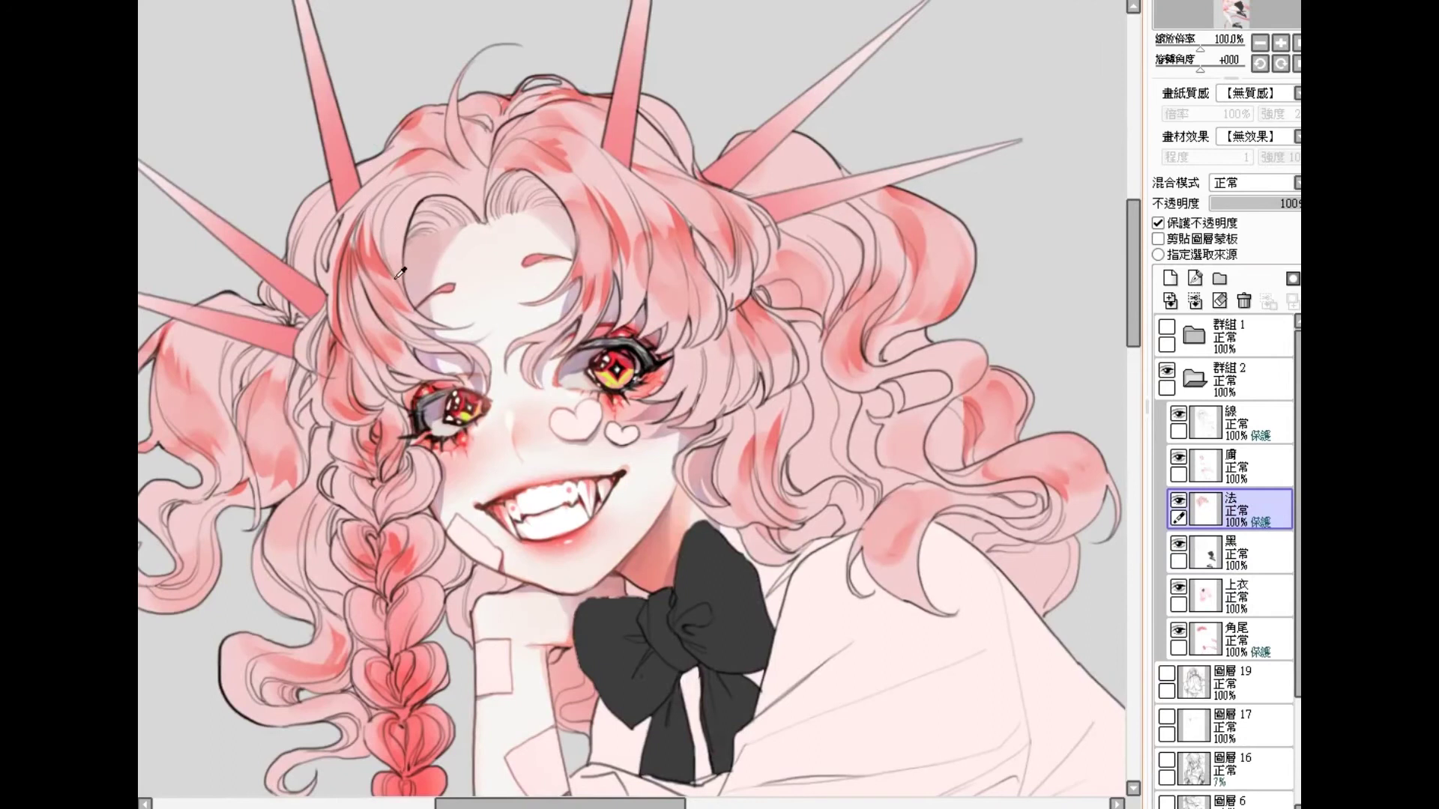
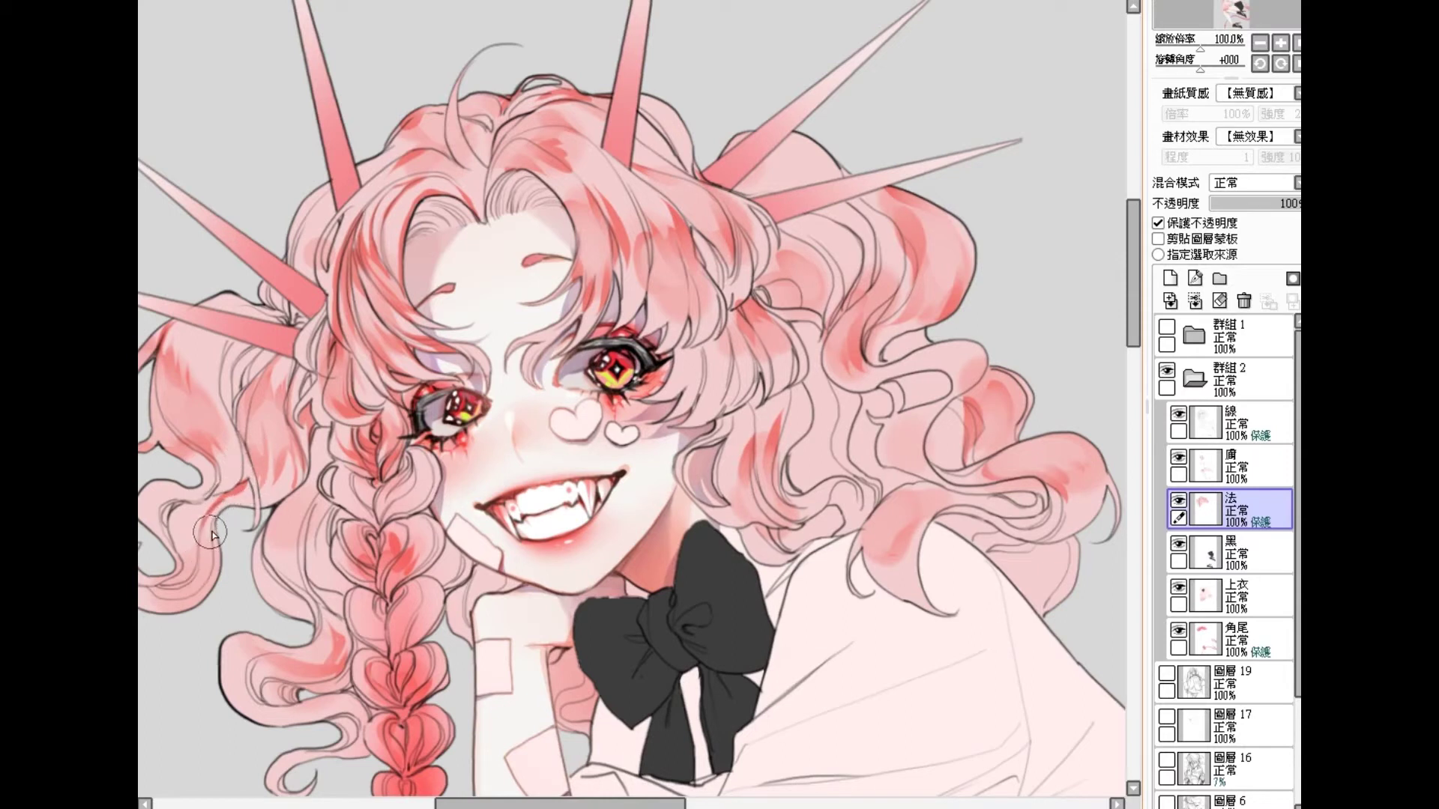
# Step: Layer darker pink strokes on the left hair locks and lower-left curl, and lighten the braid's red streaks
pyautogui.moveTo(227, 496); pyautogui.dragTo(214, 571)
pyautogui.moveTo(239, 448)
pyautogui.mouseDown()
pyautogui.moveTo(284, 480)
pyautogui.moveTo(272, 498)
pyautogui.moveTo(266, 477)
pyautogui.moveTo(275, 494)
pyautogui.mouseUp()
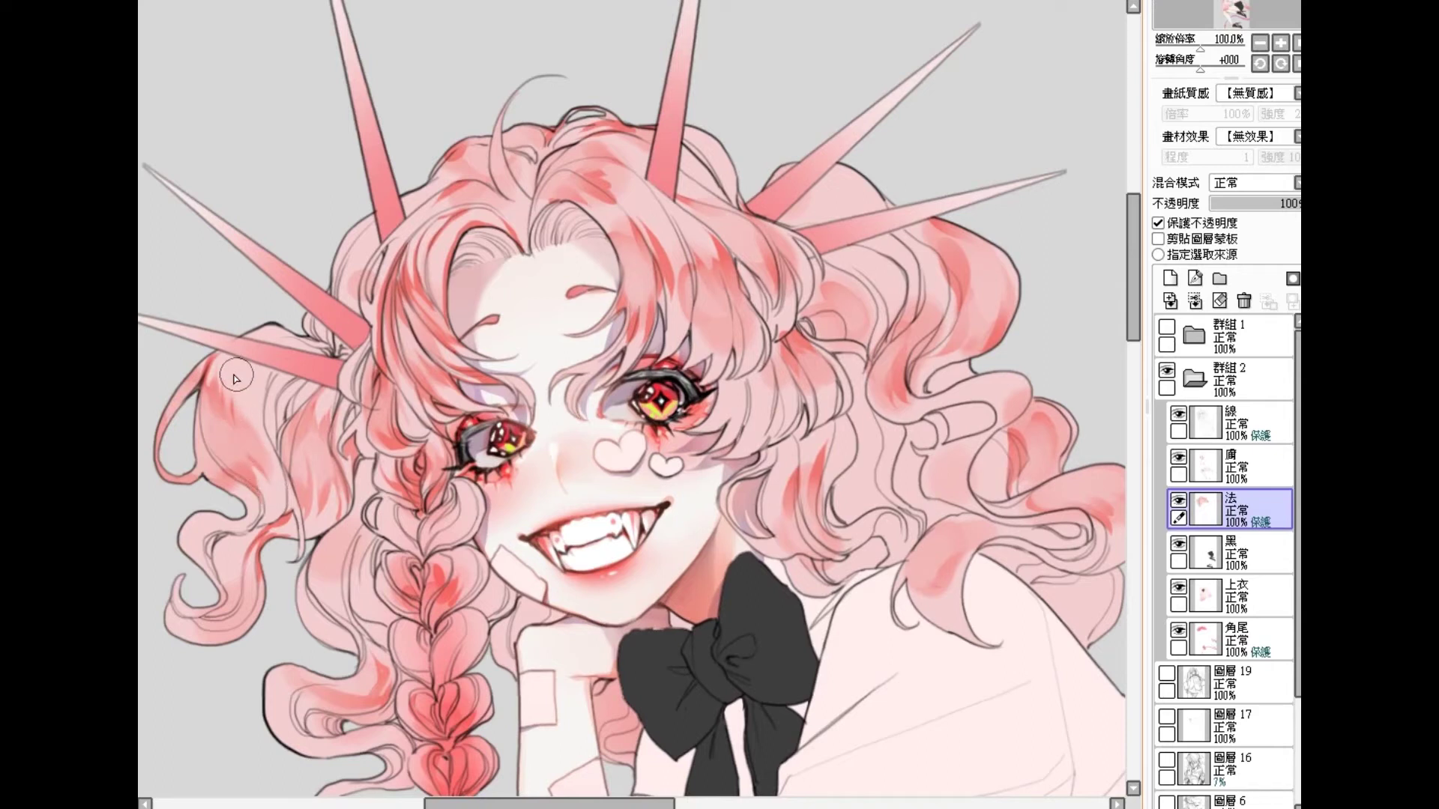
pyautogui.moveTo(247, 378)
pyautogui.mouseDown()
pyautogui.moveTo(234, 421)
pyautogui.moveTo(237, 393)
pyautogui.moveTo(247, 432)
pyautogui.mouseUp()
pyautogui.moveTo(248, 371); pyautogui.dragTo(259, 449)
pyautogui.moveTo(275, 367); pyautogui.dragTo(291, 456)
pyautogui.moveTo(266, 396)
pyautogui.mouseDown()
pyautogui.moveTo(266, 427)
pyautogui.moveTo(287, 457)
pyautogui.moveTo(293, 386)
pyautogui.moveTo(281, 420)
pyautogui.moveTo(275, 392)
pyautogui.moveTo(277, 447)
pyautogui.mouseUp()
pyautogui.moveTo(307, 382)
pyautogui.mouseDown()
pyautogui.moveTo(281, 398)
pyautogui.moveTo(308, 386)
pyautogui.moveTo(297, 405)
pyautogui.mouseUp()
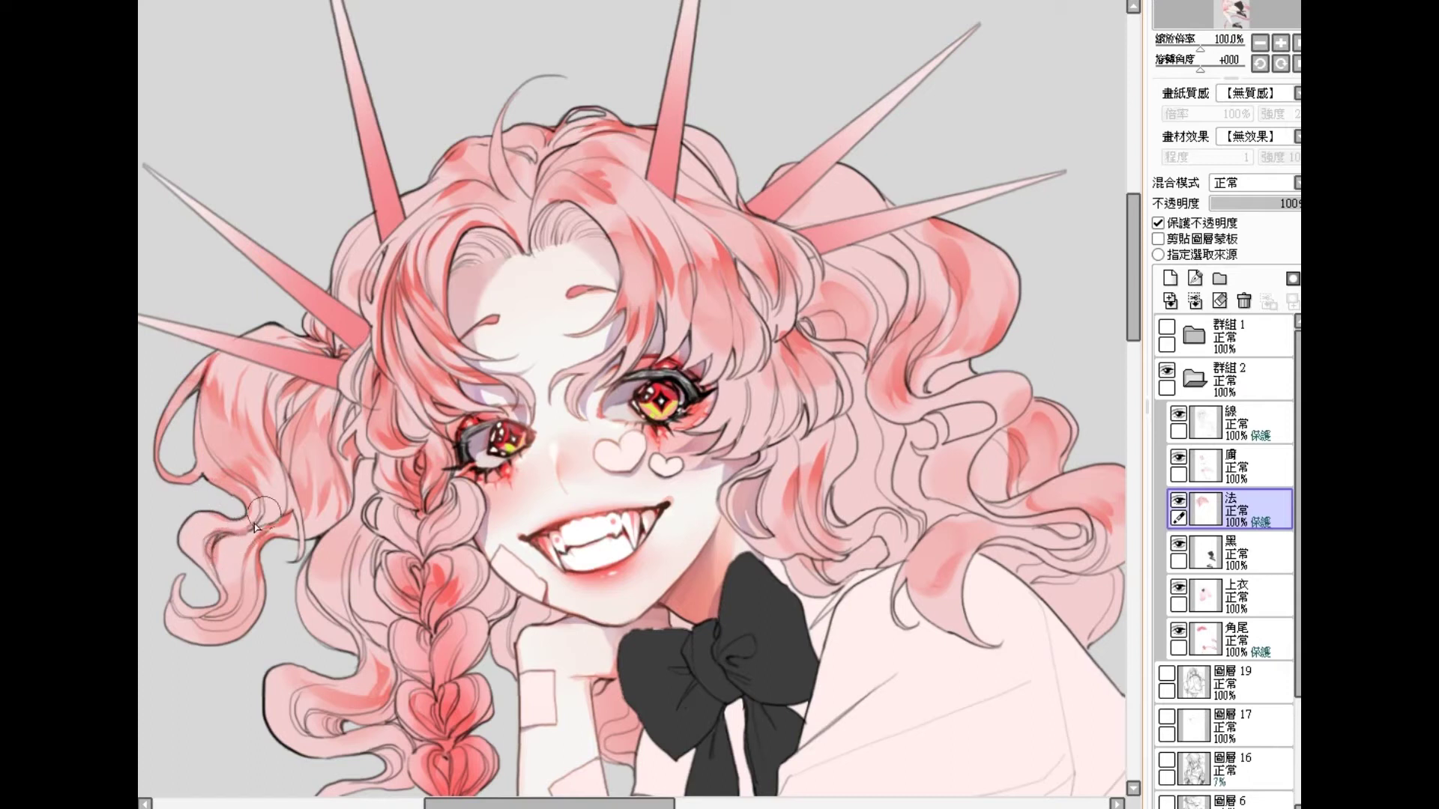
pyautogui.moveTo(237, 532)
pyautogui.mouseDown()
pyautogui.moveTo(229, 595)
pyautogui.moveTo(218, 554)
pyautogui.moveTo(227, 593)
pyautogui.moveTo(211, 619)
pyautogui.moveTo(263, 562)
pyautogui.moveTo(249, 571)
pyautogui.moveTo(260, 585)
pyautogui.moveTo(243, 625)
pyautogui.moveTo(202, 632)
pyautogui.mouseUp()
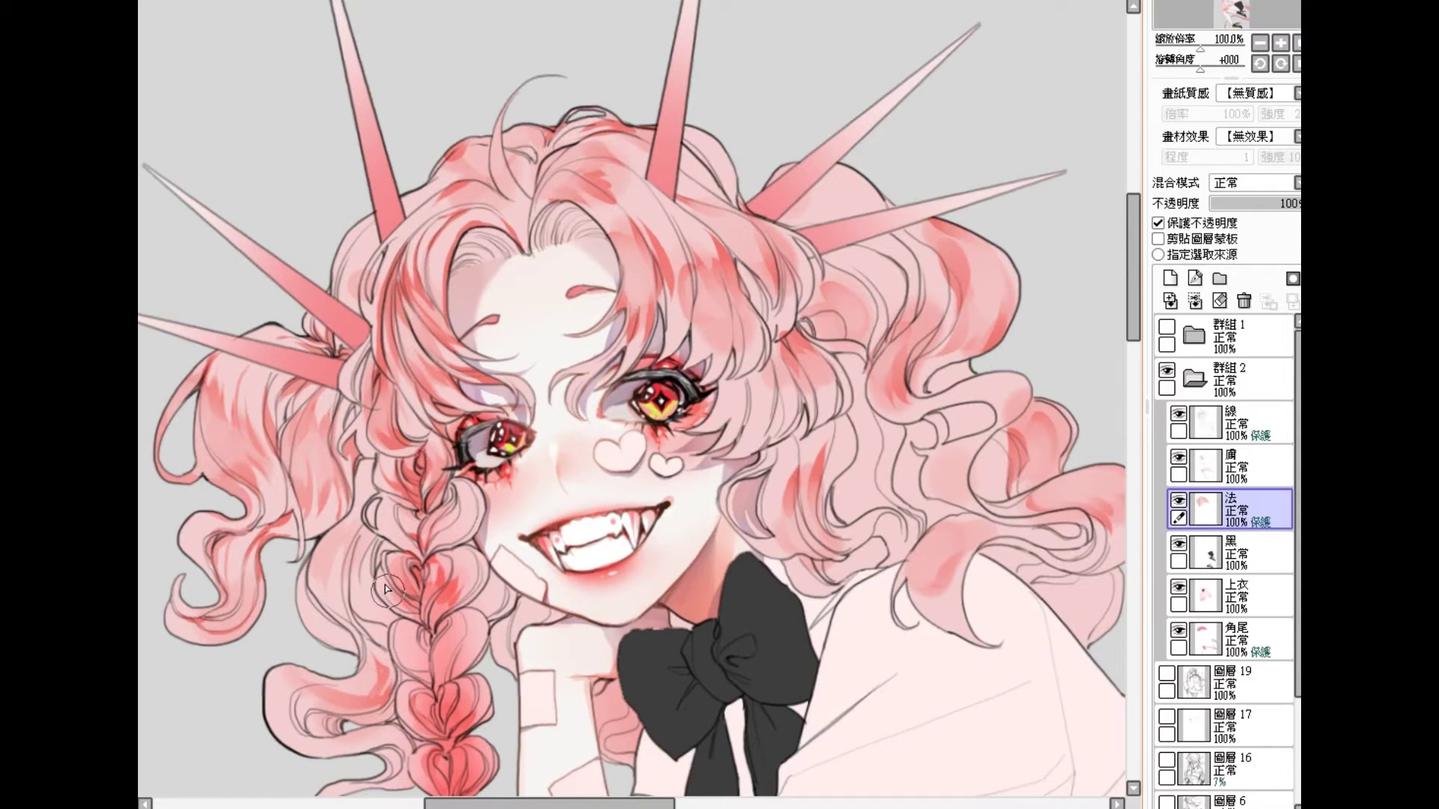
pyautogui.moveTo(454, 553); pyautogui.dragTo(443, 597)
# Step: Brush darker red shading onto the hair curl next to the black bow on the 法 layer
pyautogui.scroll(-1, 428, 637)
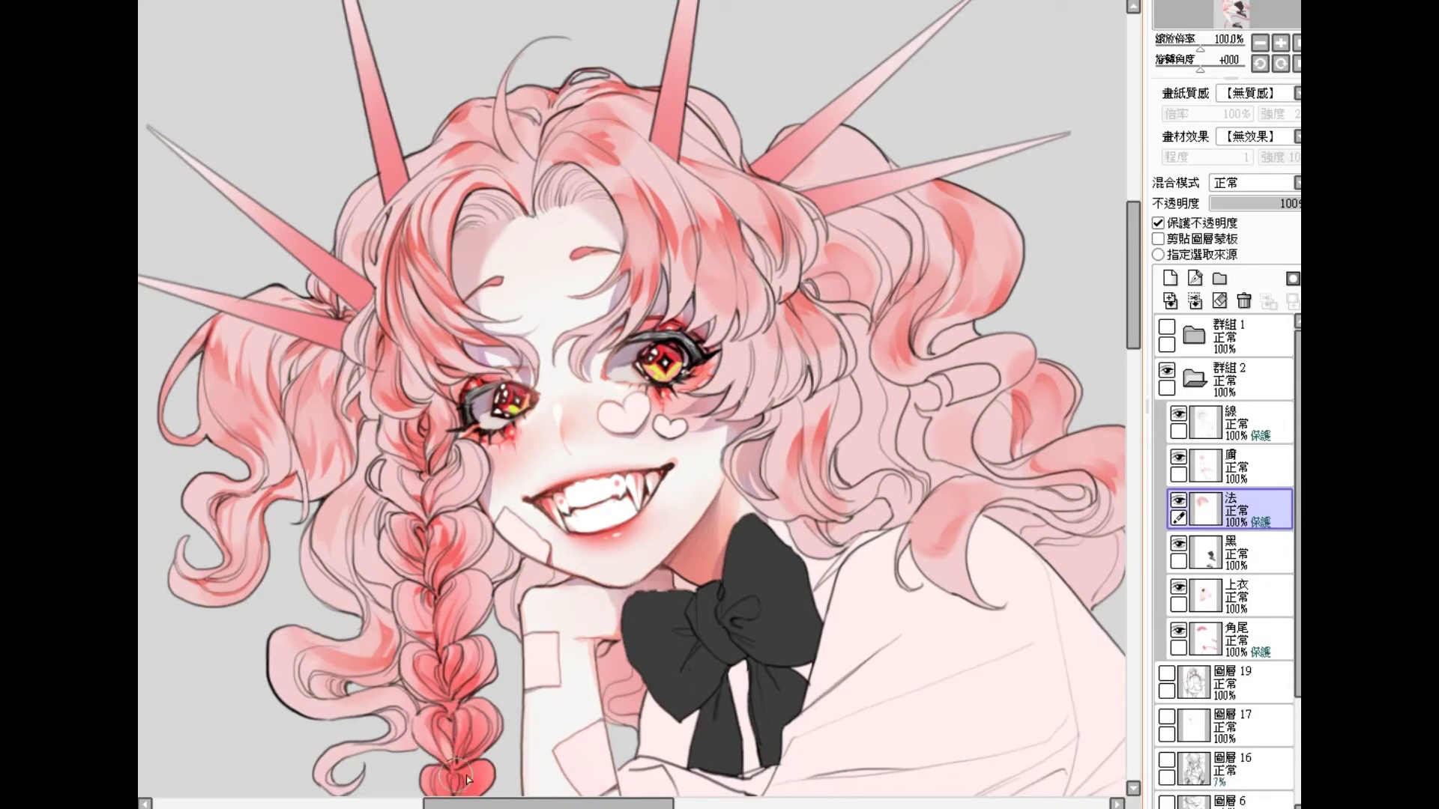
pyautogui.scroll(-4, 467, 775)
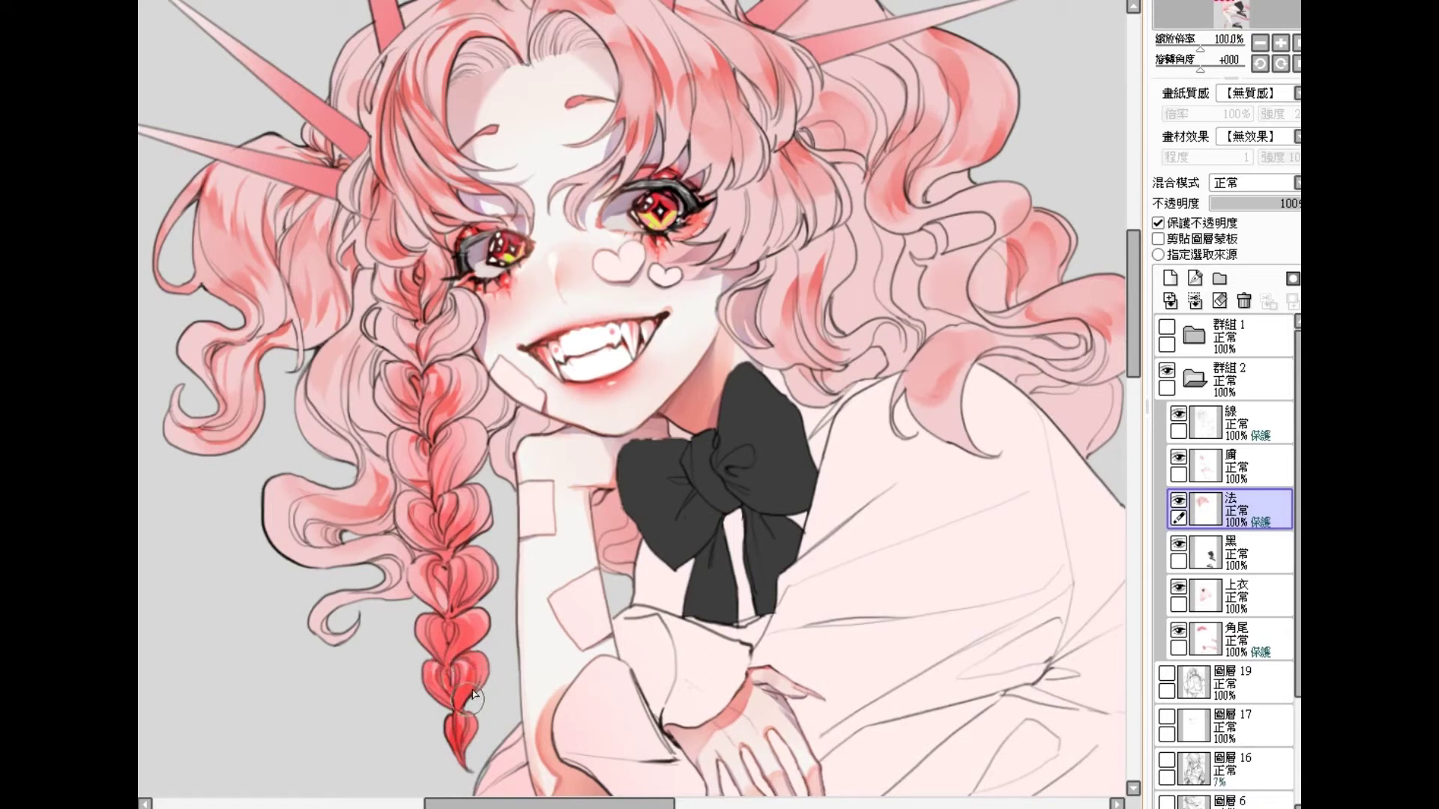
pyautogui.moveTo(498, 430)
pyautogui.mouseDown()
pyautogui.moveTo(459, 434)
pyautogui.moveTo(441, 413)
pyautogui.moveTo(450, 423)
pyautogui.mouseUp()
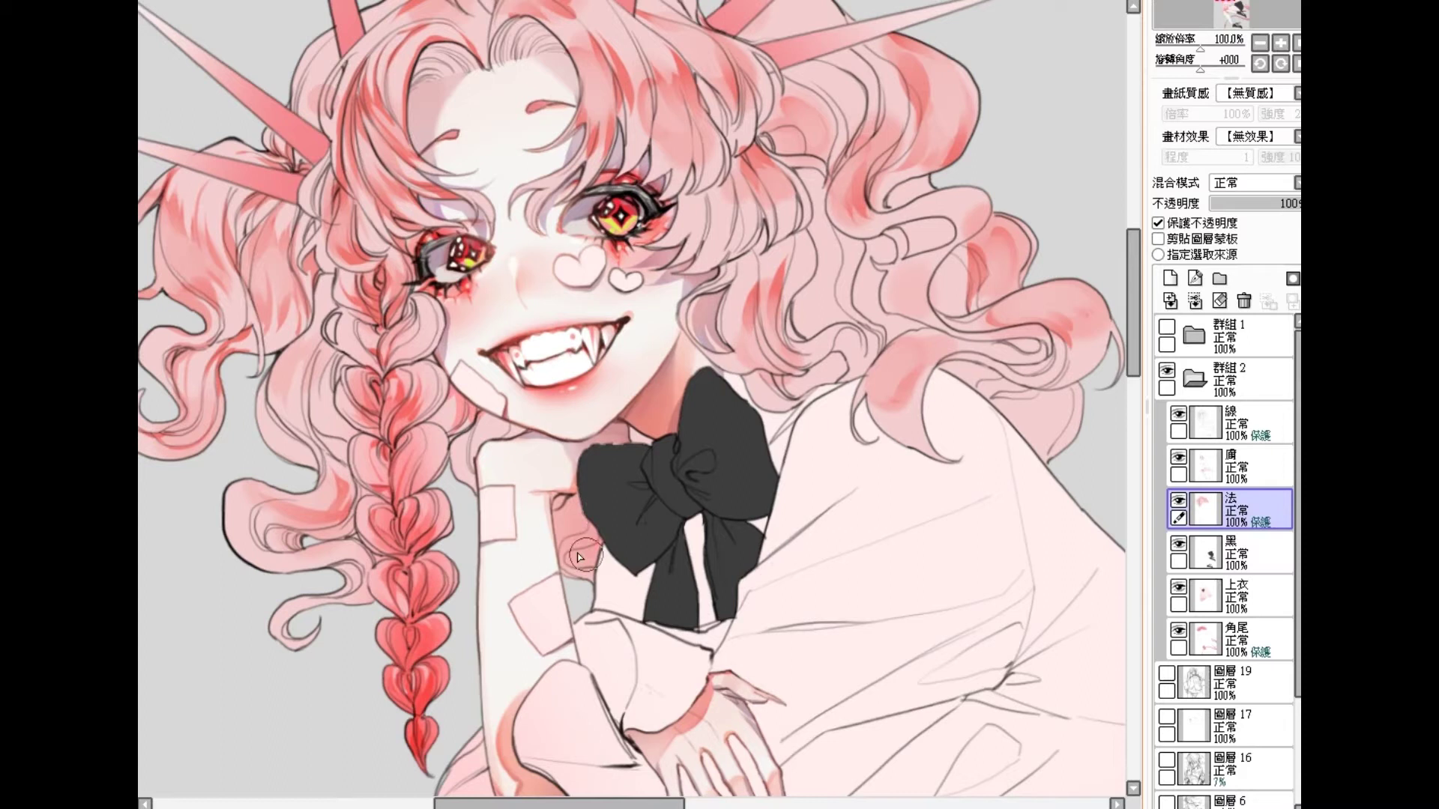
pyautogui.moveTo(570, 551)
pyautogui.mouseDown()
pyautogui.moveTo(594, 568)
pyautogui.moveTo(577, 535)
pyautogui.mouseUp()
pyautogui.moveTo(757, 296); pyautogui.dragTo(635, 417)
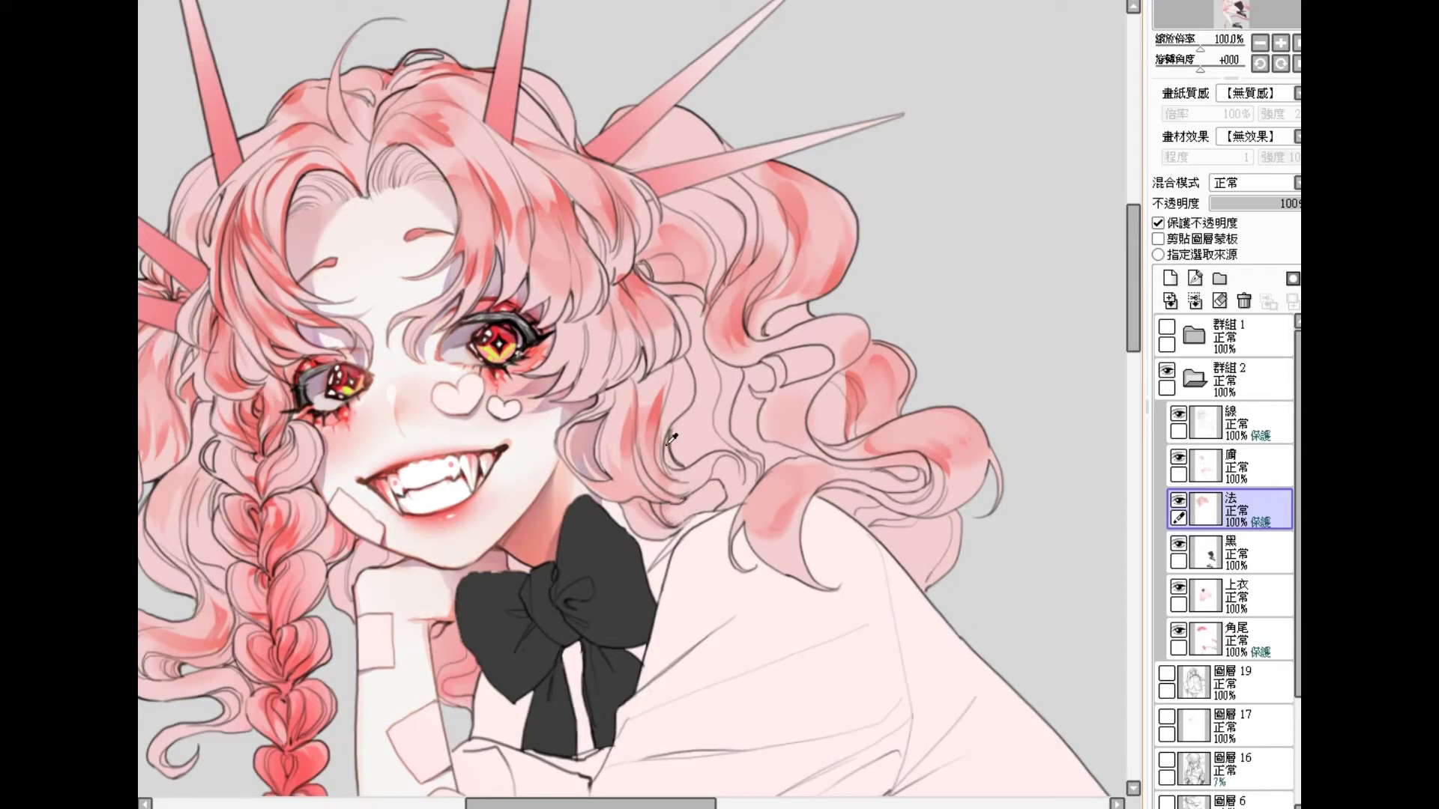
# Step: Touch up a red hair streak, then eyedrop a hair red and darken the parting above the forehead
pyautogui.moveTo(661, 391); pyautogui.dragTo(648, 412)
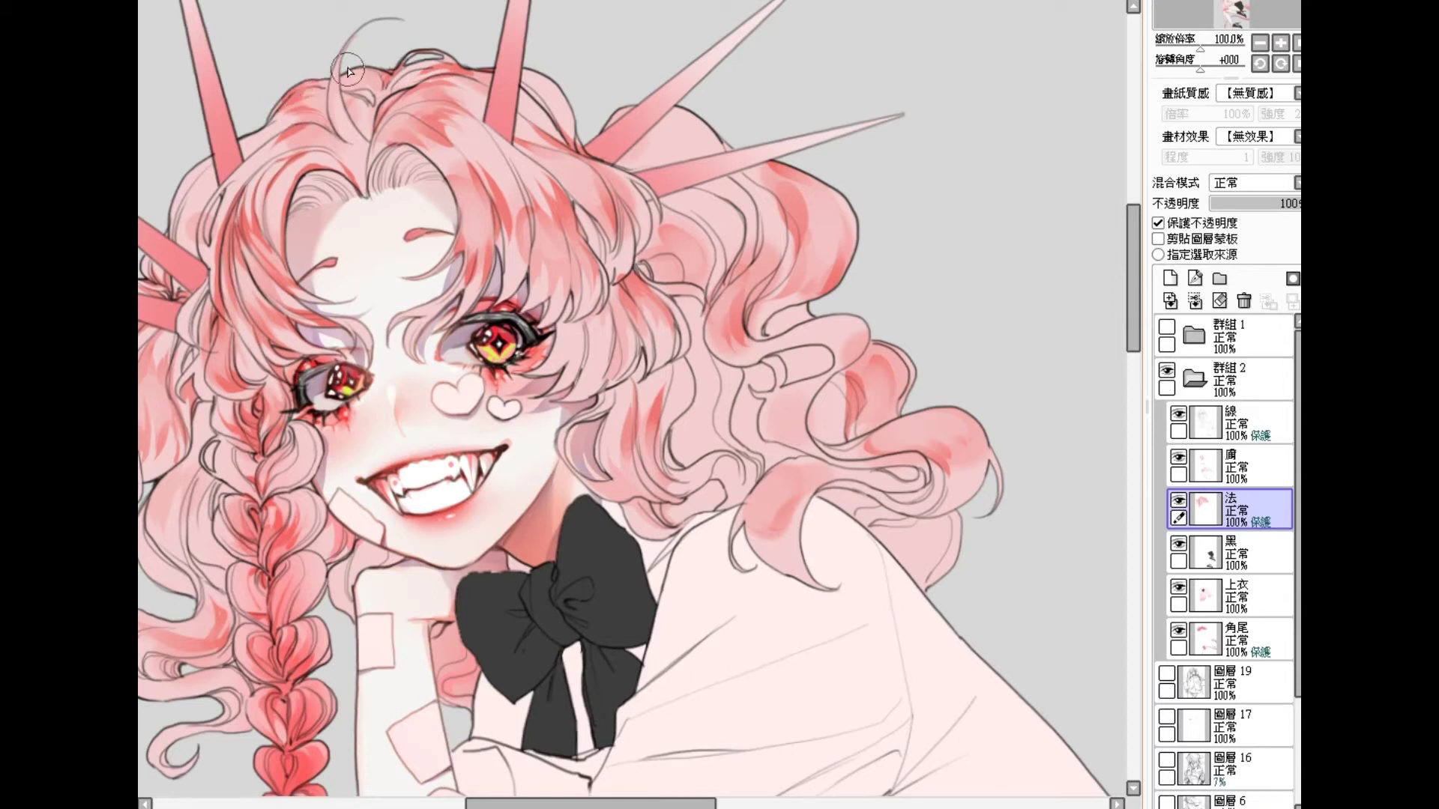
pyautogui.rightClick(350, 118)
pyautogui.moveTo(374, 138); pyautogui.dragTo(367, 195)
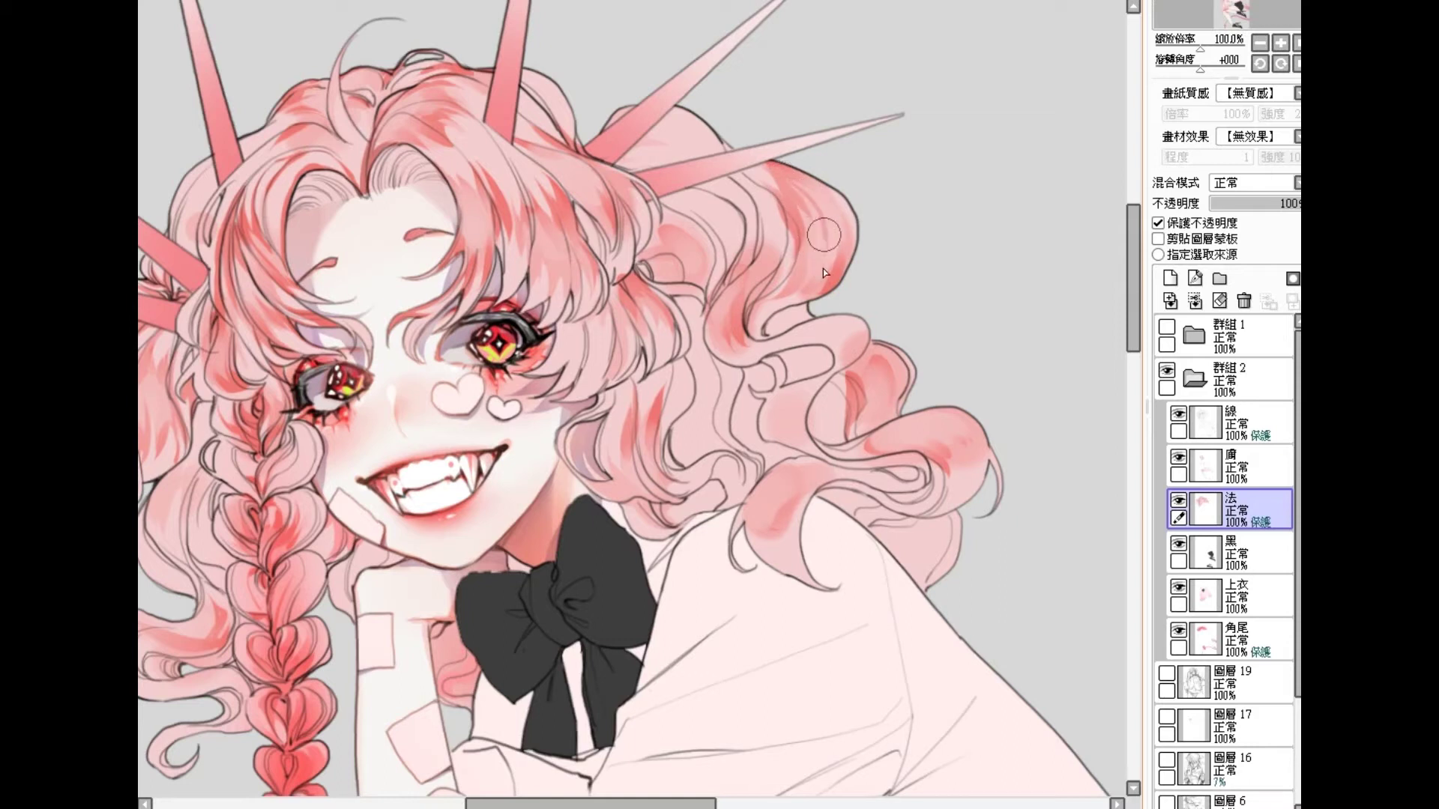
# Step: Repaint the right hair curls with darker pink streaks, using sampled lighter pinks on the tips and right edge
pyautogui.moveTo(841, 237)
pyautogui.mouseDown()
pyautogui.moveTo(760, 324)
pyautogui.moveTo(769, 335)
pyautogui.moveTo(752, 334)
pyautogui.moveTo(752, 311)
pyautogui.moveTo(773, 295)
pyautogui.moveTo(749, 315)
pyautogui.moveTo(768, 277)
pyautogui.moveTo(747, 302)
pyautogui.mouseUp()
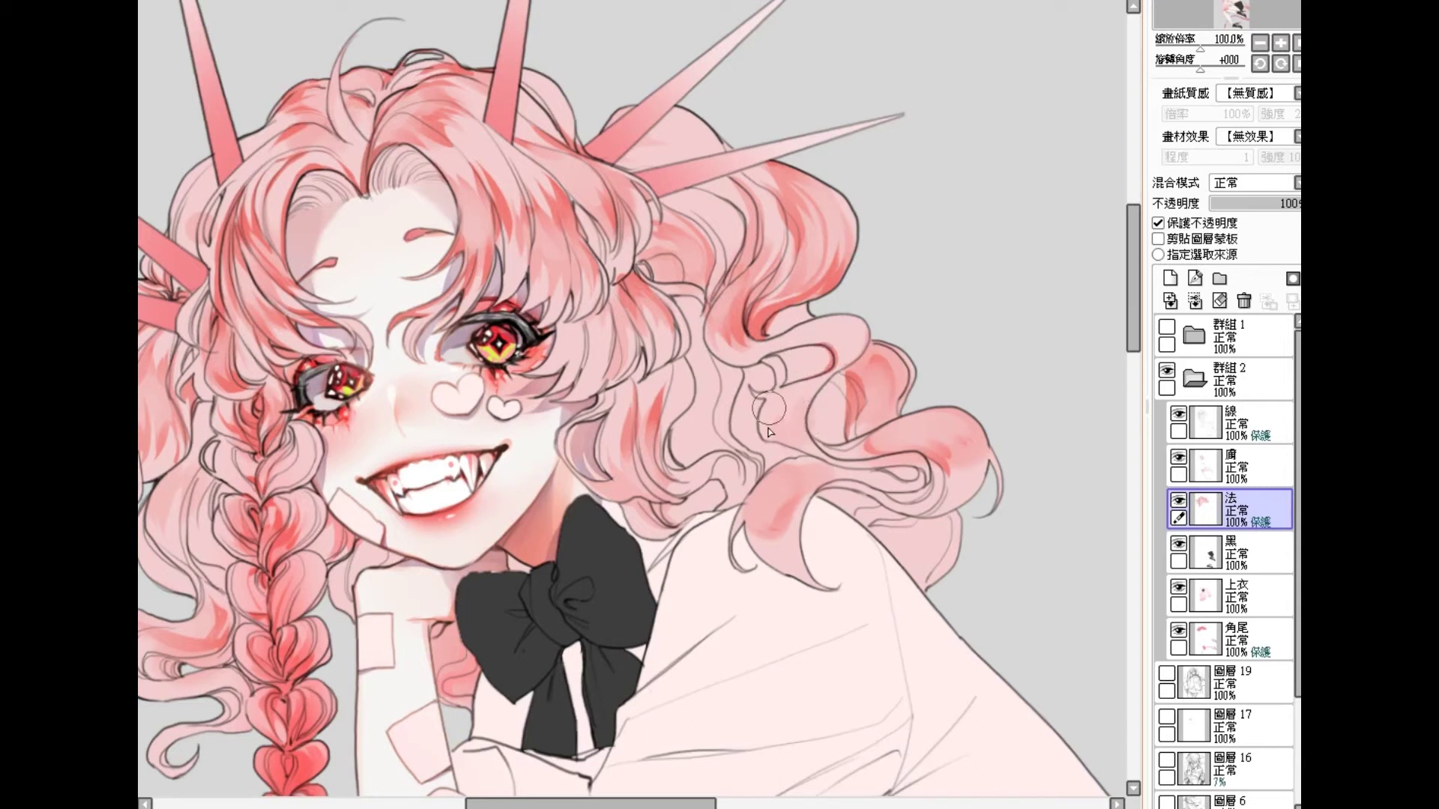
pyautogui.moveTo(796, 504)
pyautogui.mouseDown()
pyautogui.moveTo(775, 565)
pyautogui.moveTo(763, 532)
pyautogui.moveTo(752, 551)
pyautogui.moveTo(760, 490)
pyautogui.moveTo(786, 469)
pyautogui.moveTo(746, 544)
pyautogui.moveTo(793, 484)
pyautogui.mouseUp()
pyautogui.keyDown('alt'); pyautogui.click(786, 565); pyautogui.keyUp('alt')
pyautogui.moveTo(769, 539); pyautogui.dragTo(792, 571)
pyautogui.keyDown('alt'); pyautogui.click(770, 515); pyautogui.keyUp('alt')
pyautogui.moveTo(770, 509); pyautogui.dragTo(764, 528)
pyautogui.moveTo(803, 462); pyautogui.dragTo(799, 464)
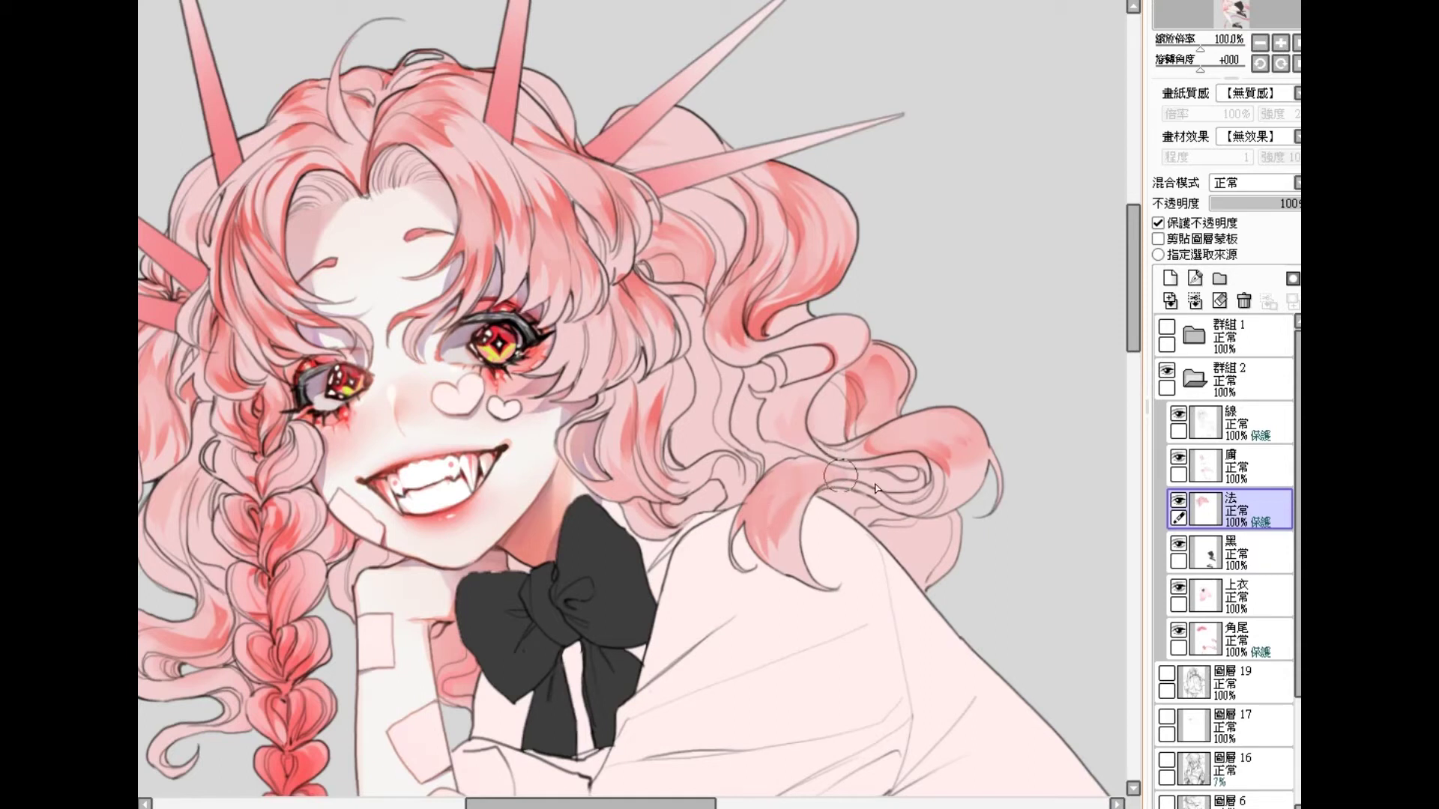
pyautogui.moveTo(948, 445)
pyautogui.mouseDown()
pyautogui.moveTo(944, 500)
pyautogui.moveTo(947, 460)
pyautogui.moveTo(958, 494)
pyautogui.moveTo(989, 463)
pyautogui.moveTo(969, 482)
pyautogui.moveTo(975, 428)
pyautogui.mouseUp()
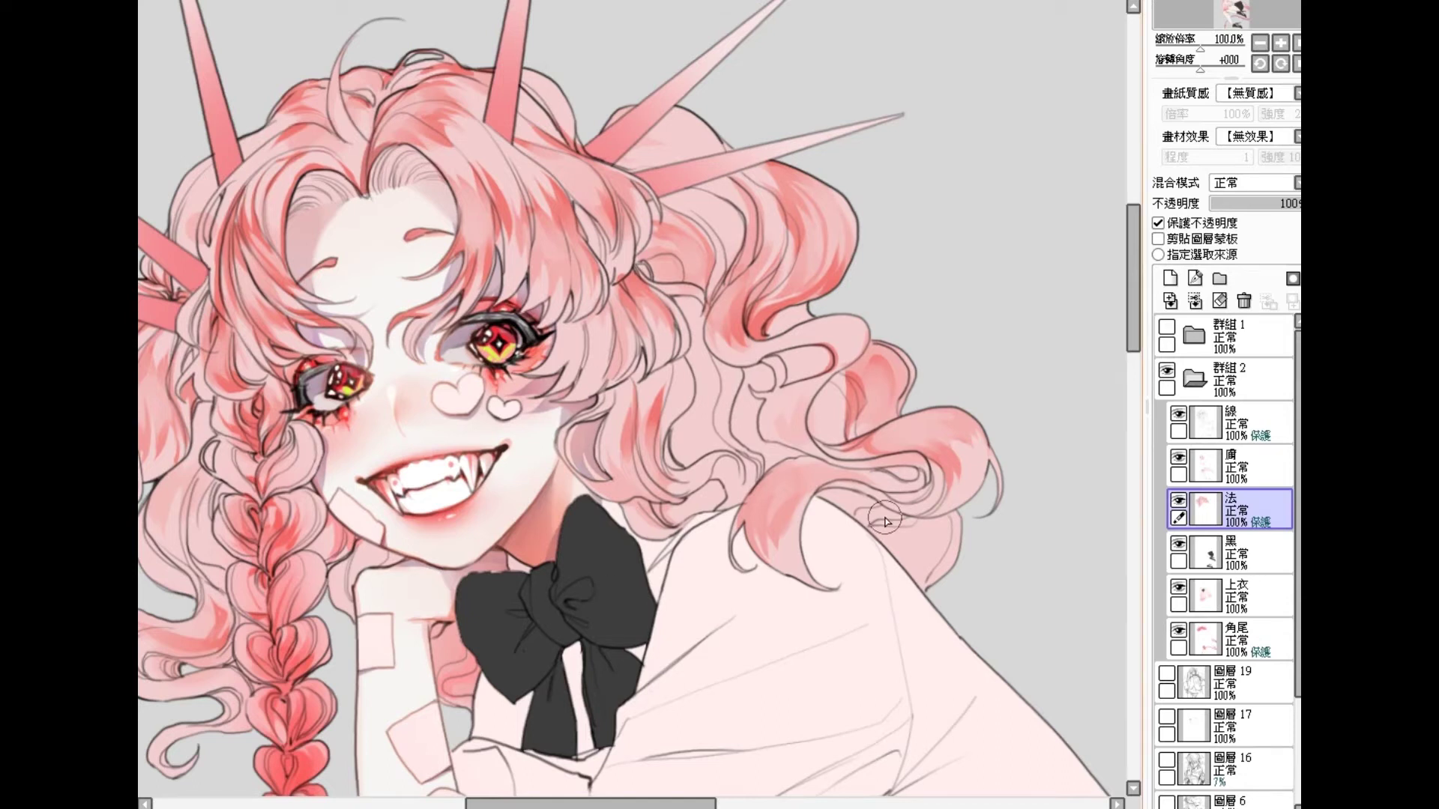
pyautogui.click(1170, 278)
pyautogui.click(1248, 183)
pyautogui.click(1258, 223)
pyautogui.scroll(-1, 606, 296)
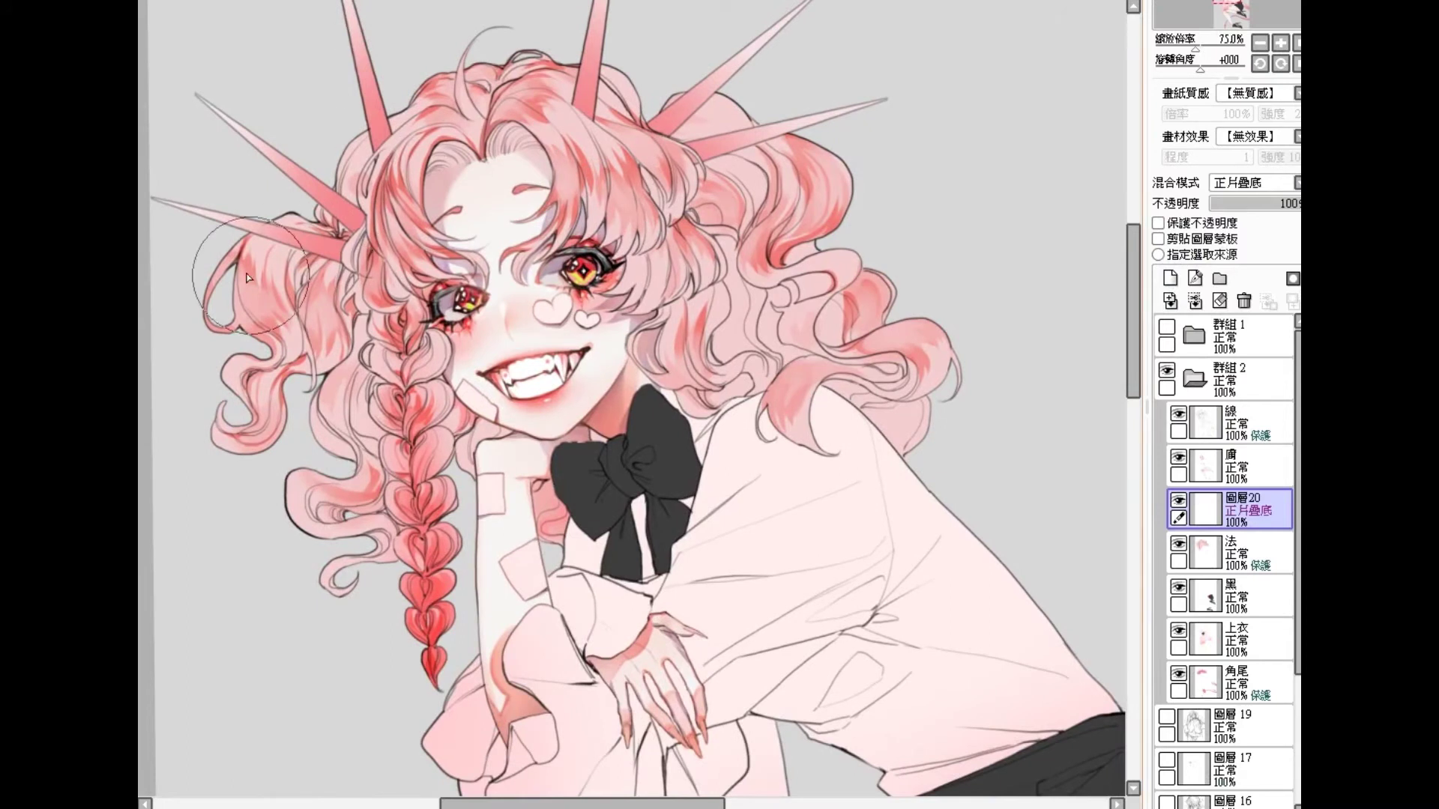
pyautogui.moveTo(216, 281)
pyautogui.mouseDown()
pyautogui.moveTo(229, 346)
pyautogui.moveTo(277, 348)
pyautogui.mouseUp()
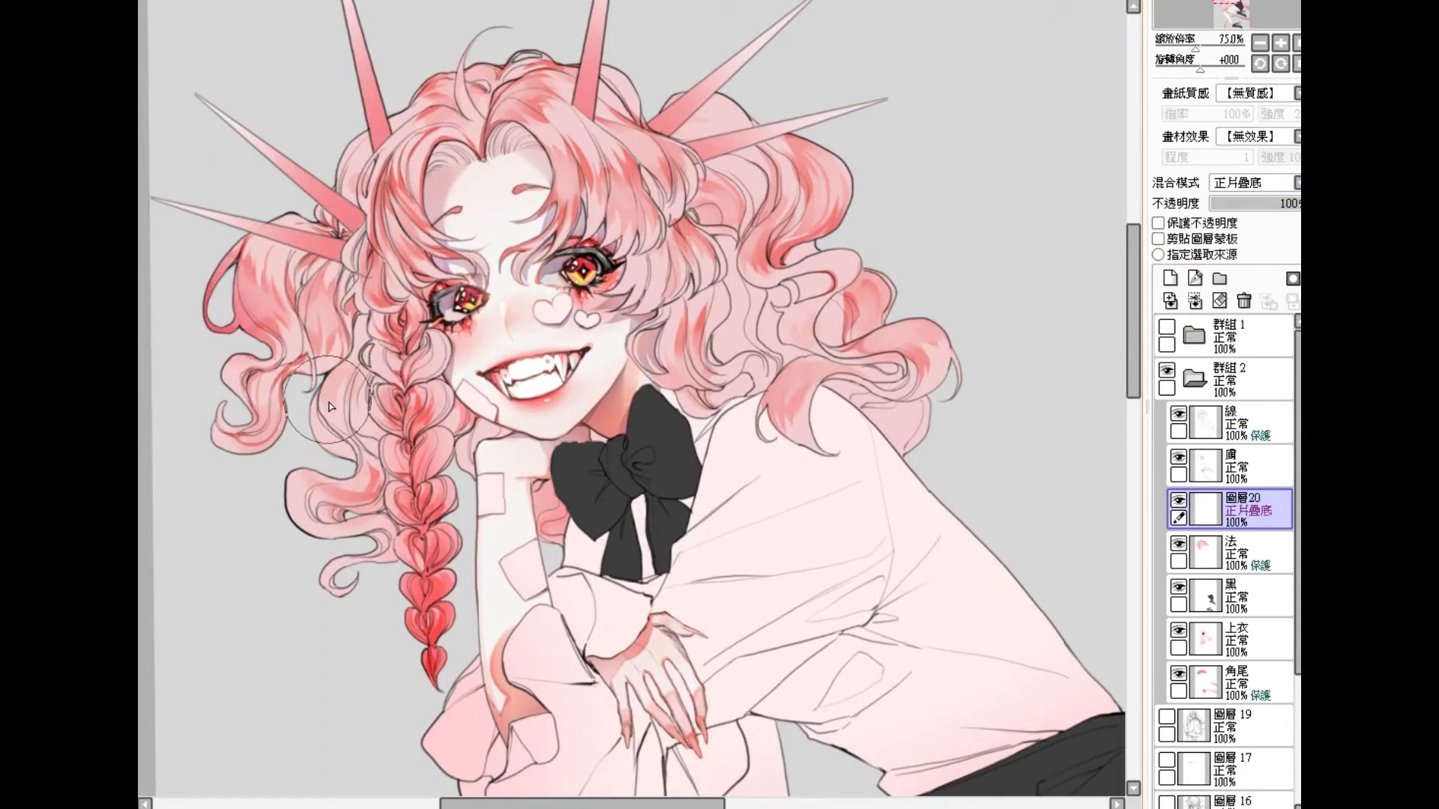
pyautogui.moveTo(341, 371)
pyautogui.mouseDown()
pyautogui.moveTo(343, 431)
pyautogui.moveTo(359, 358)
pyautogui.moveTo(348, 436)
pyautogui.moveTo(341, 419)
pyautogui.moveTo(394, 374)
pyautogui.moveTo(374, 444)
pyautogui.moveTo(376, 413)
pyautogui.mouseUp()
pyautogui.press(']')
pyautogui.press(']')
pyautogui.press('[')
pyautogui.press('[')
pyautogui.press('[')
pyautogui.moveTo(374, 523)
pyautogui.mouseDown()
pyautogui.moveTo(405, 519)
pyautogui.moveTo(351, 522)
pyautogui.moveTo(383, 543)
pyautogui.moveTo(345, 534)
pyautogui.moveTo(381, 550)
pyautogui.moveTo(332, 535)
pyautogui.moveTo(384, 557)
pyautogui.moveTo(373, 529)
pyautogui.moveTo(370, 571)
pyautogui.moveTo(366, 531)
pyautogui.moveTo(323, 530)
pyautogui.moveTo(367, 559)
pyautogui.mouseUp()
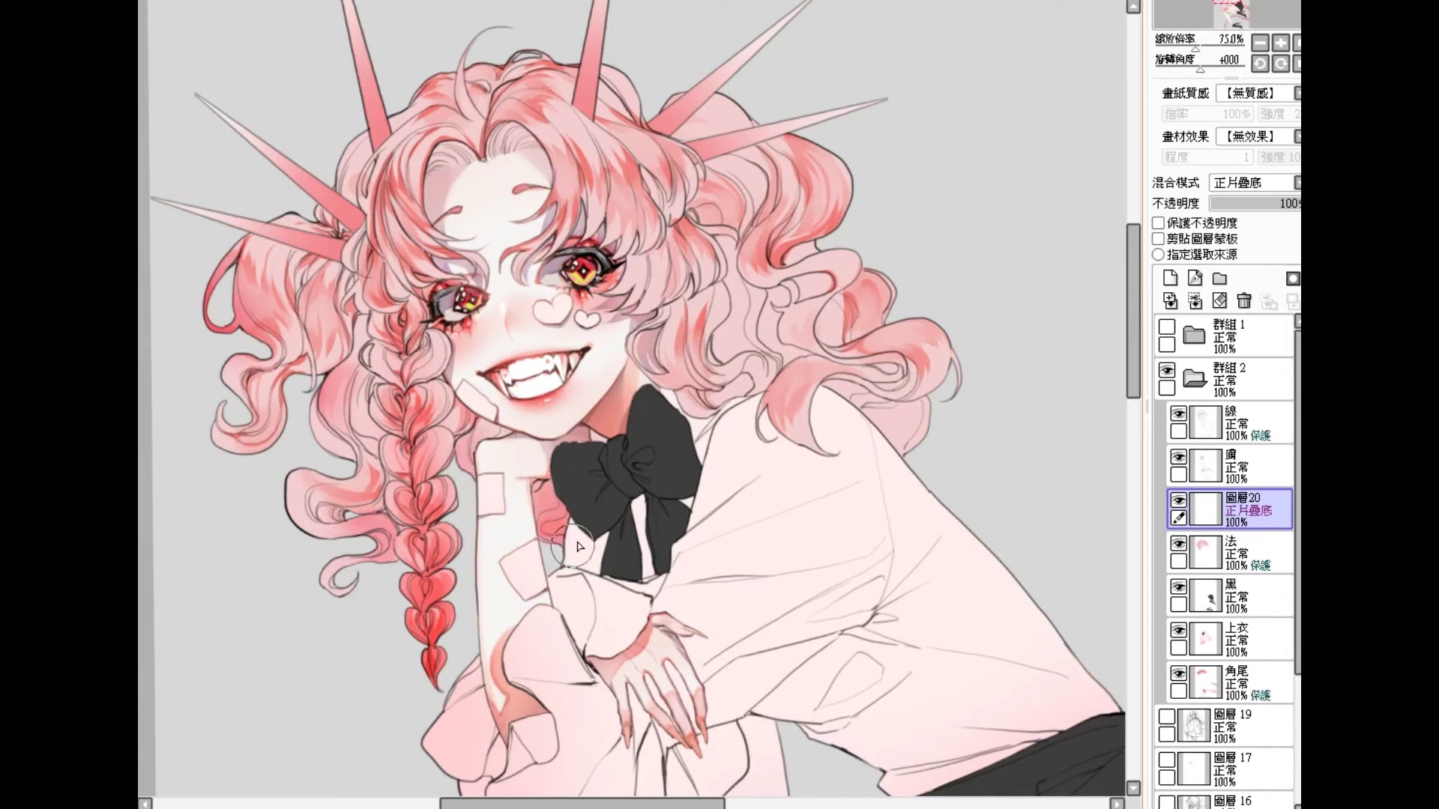
pyautogui.moveTo(744, 367)
pyautogui.mouseDown()
pyautogui.moveTo(715, 375)
pyautogui.moveTo(762, 368)
pyautogui.moveTo(728, 363)
pyautogui.moveTo(763, 353)
pyautogui.mouseUp()
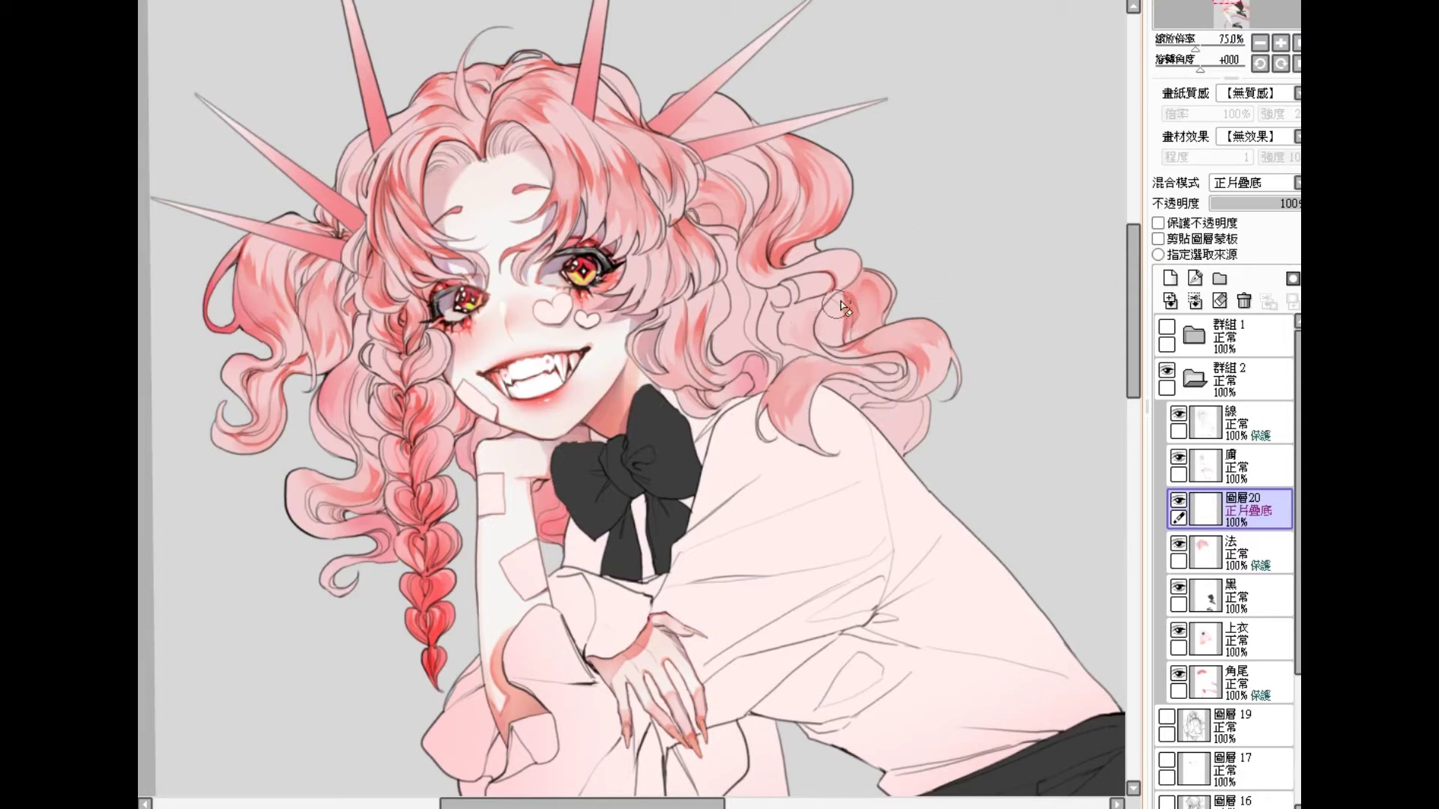
pyautogui.moveTo(855, 295); pyautogui.dragTo(814, 283)
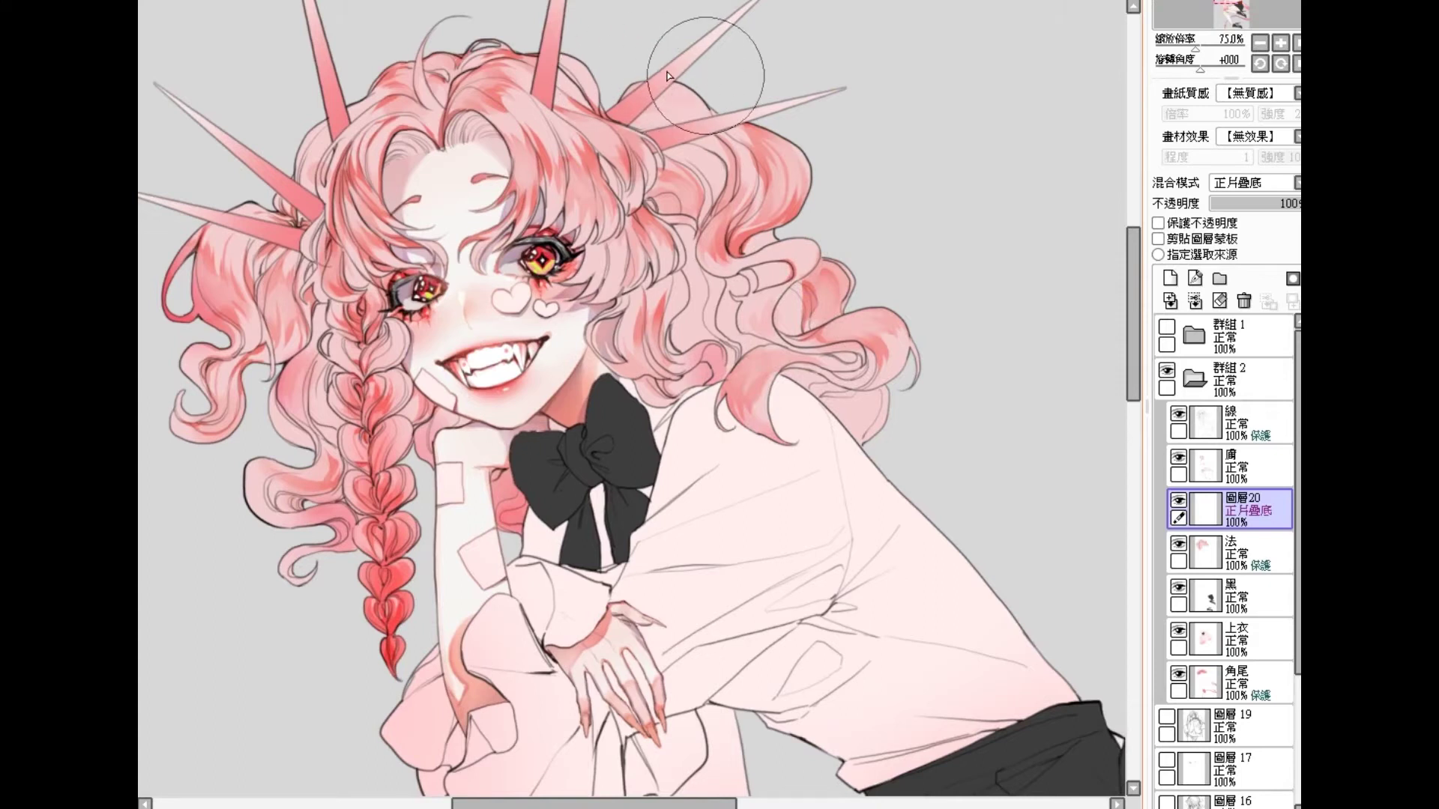
pyautogui.press('[')
pyautogui.press('[')
pyautogui.press('[')
pyautogui.press('[')
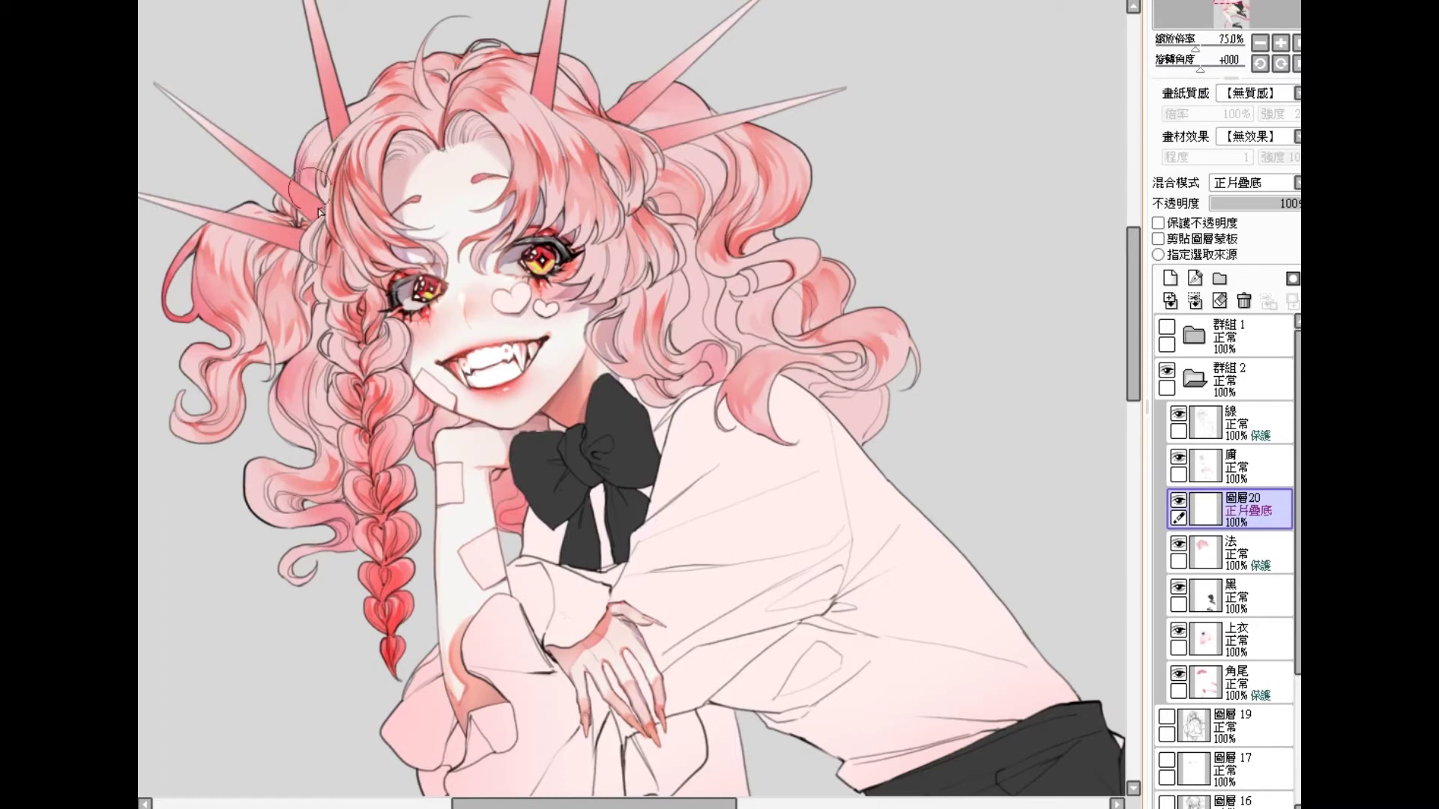
# Step: Merge the 圖層20 shading layer down into the 法 layer
pyautogui.click(1232, 553)
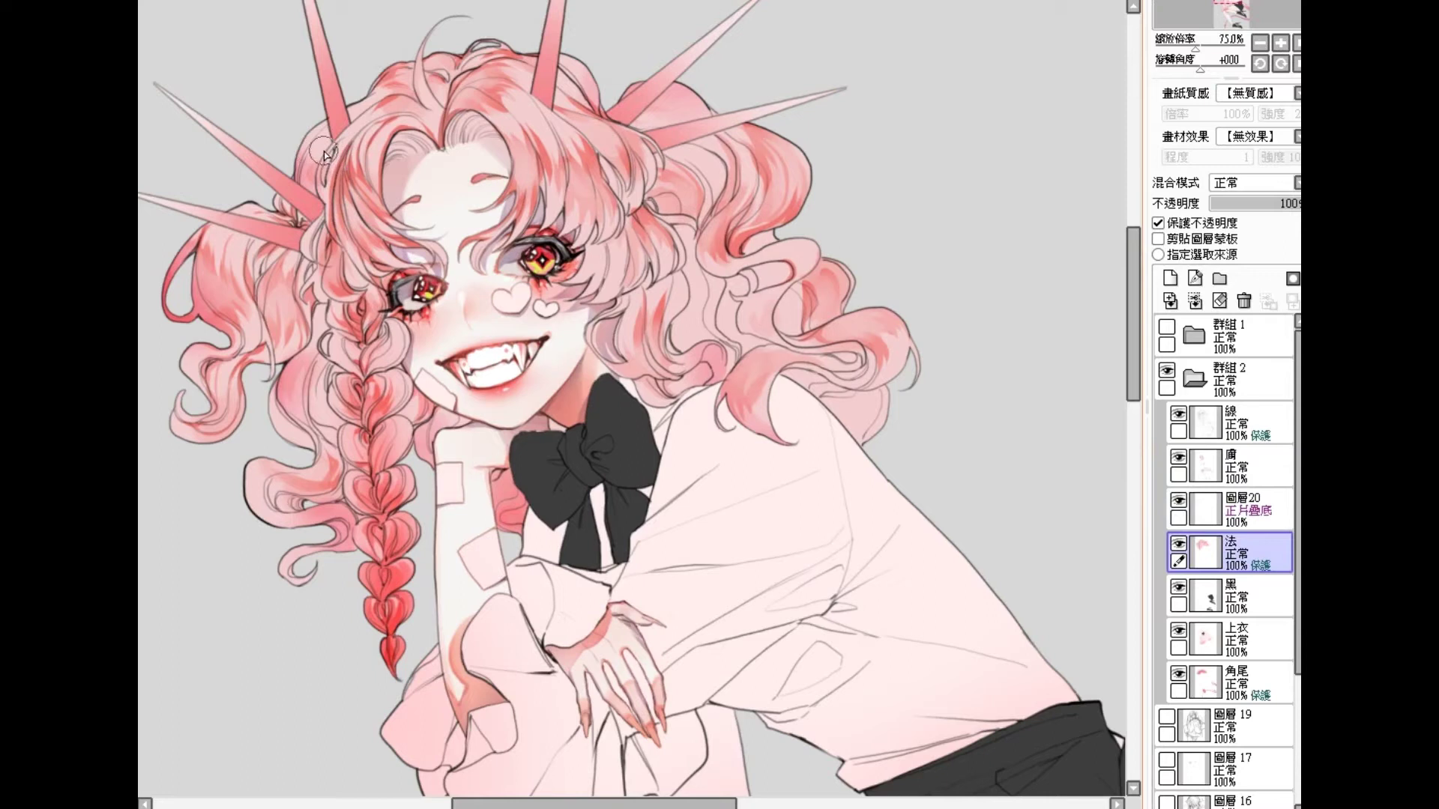
pyautogui.click(1238, 512)
pyautogui.hotkey('ctrl', 'e')
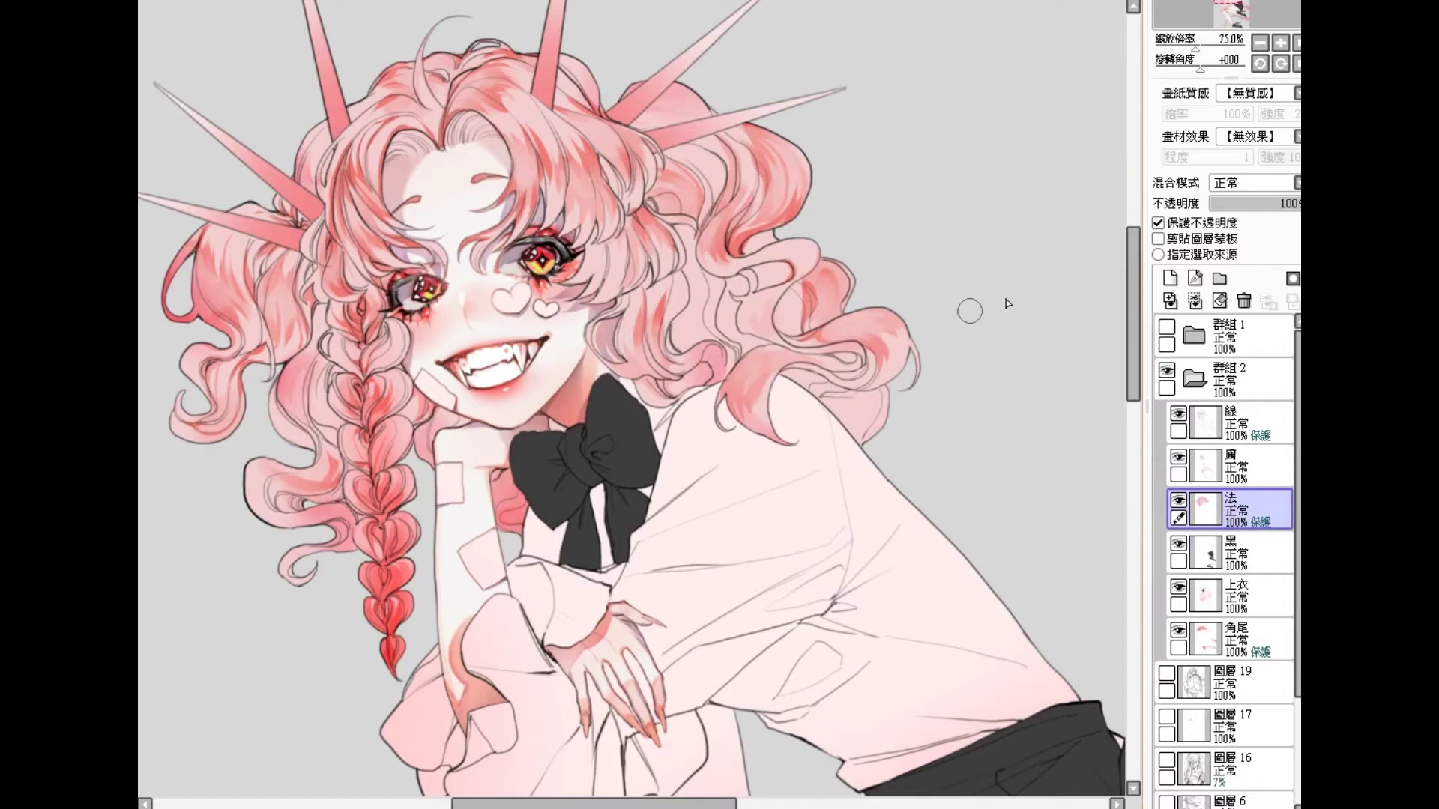
# Step: Add a new layer above 法 with its blend mode set to Multiply (正片疊底)
pyautogui.click(1170, 278)
pyautogui.click(1249, 181)
pyautogui.click(1250, 227)
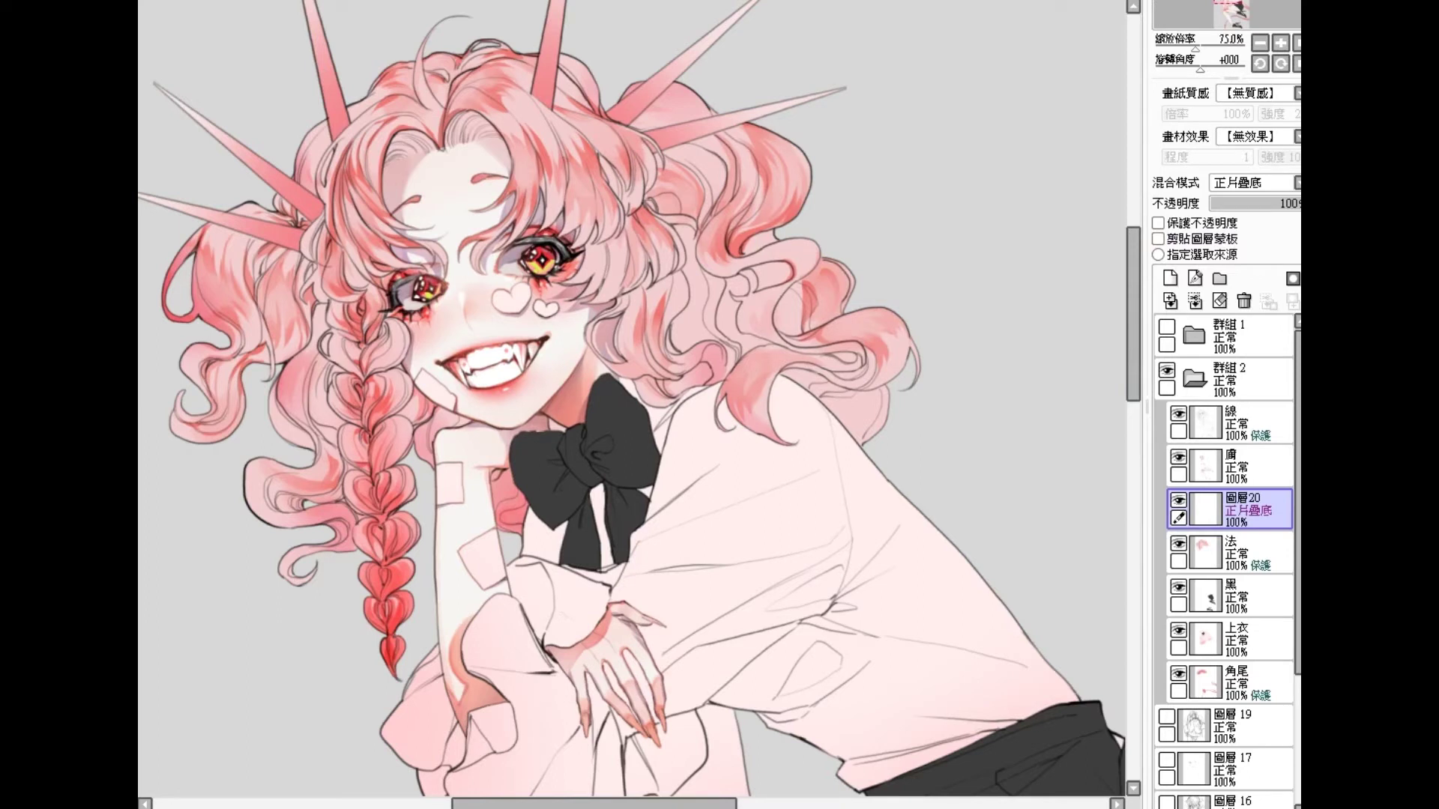
# Step: With a larger brush, paint purple shadows into the right-side hair curls above the shoulder
pyautogui.press(']')
pyautogui.press(']')
pyautogui.press(']')
pyautogui.press(']')
pyautogui.moveTo(807, 392)
pyautogui.mouseDown()
pyautogui.moveTo(844, 449)
pyautogui.moveTo(817, 393)
pyautogui.moveTo(870, 428)
pyautogui.moveTo(803, 366)
pyautogui.moveTo(863, 421)
pyautogui.moveTo(836, 394)
pyautogui.moveTo(878, 407)
pyautogui.moveTo(832, 389)
pyautogui.moveTo(893, 385)
pyautogui.moveTo(824, 398)
pyautogui.moveTo(828, 383)
pyautogui.moveTo(885, 414)
pyautogui.moveTo(895, 393)
pyautogui.moveTo(872, 432)
pyautogui.mouseUp()
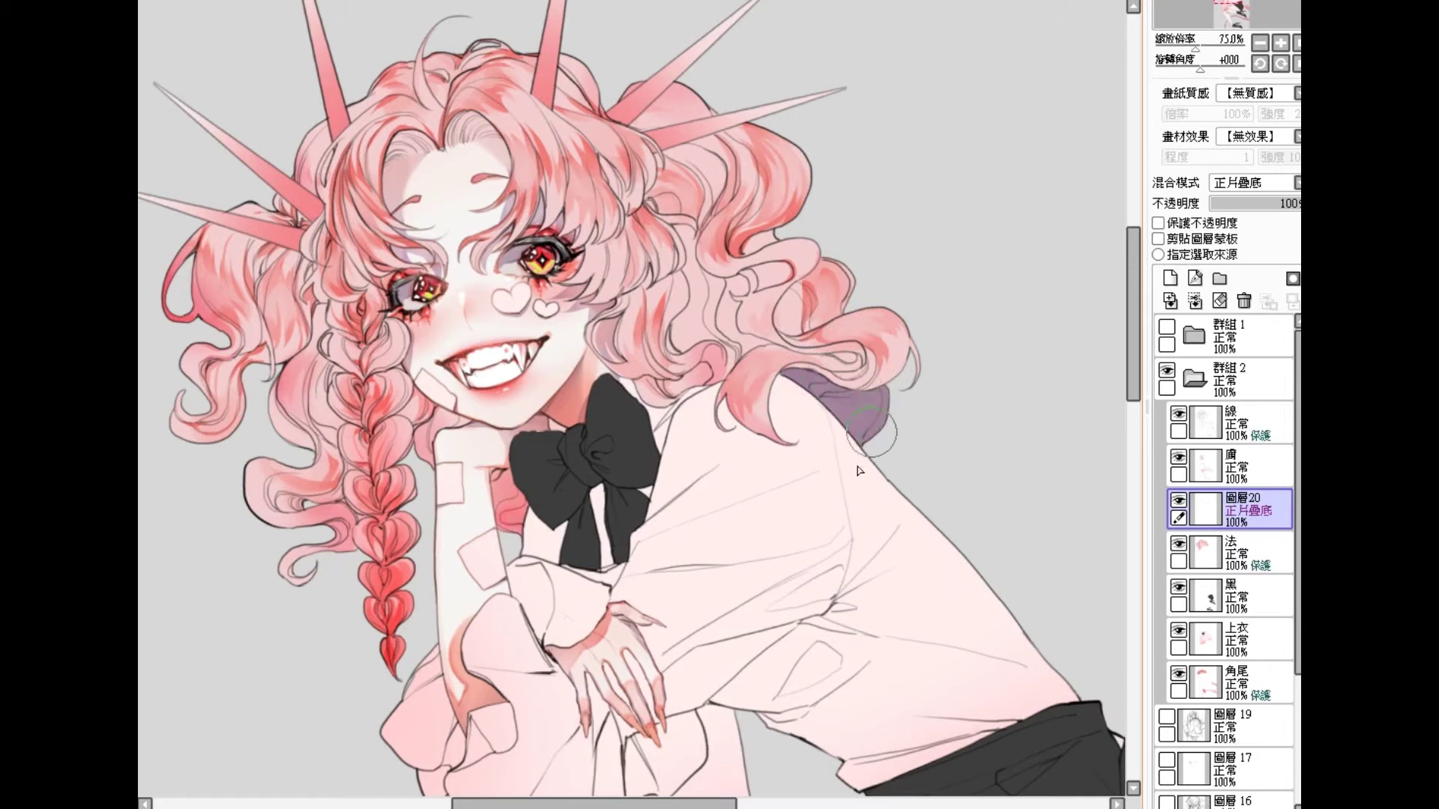
pyautogui.moveTo(857, 358)
pyautogui.mouseDown()
pyautogui.moveTo(833, 366)
pyautogui.moveTo(852, 359)
pyautogui.mouseUp()
pyautogui.moveTo(756, 346)
pyautogui.mouseDown()
pyautogui.moveTo(725, 374)
pyautogui.moveTo(727, 342)
pyautogui.moveTo(720, 380)
pyautogui.moveTo(721, 343)
pyautogui.moveTo(718, 381)
pyautogui.moveTo(733, 365)
pyautogui.moveTo(723, 335)
pyautogui.moveTo(773, 345)
pyautogui.moveTo(732, 343)
pyautogui.mouseUp()
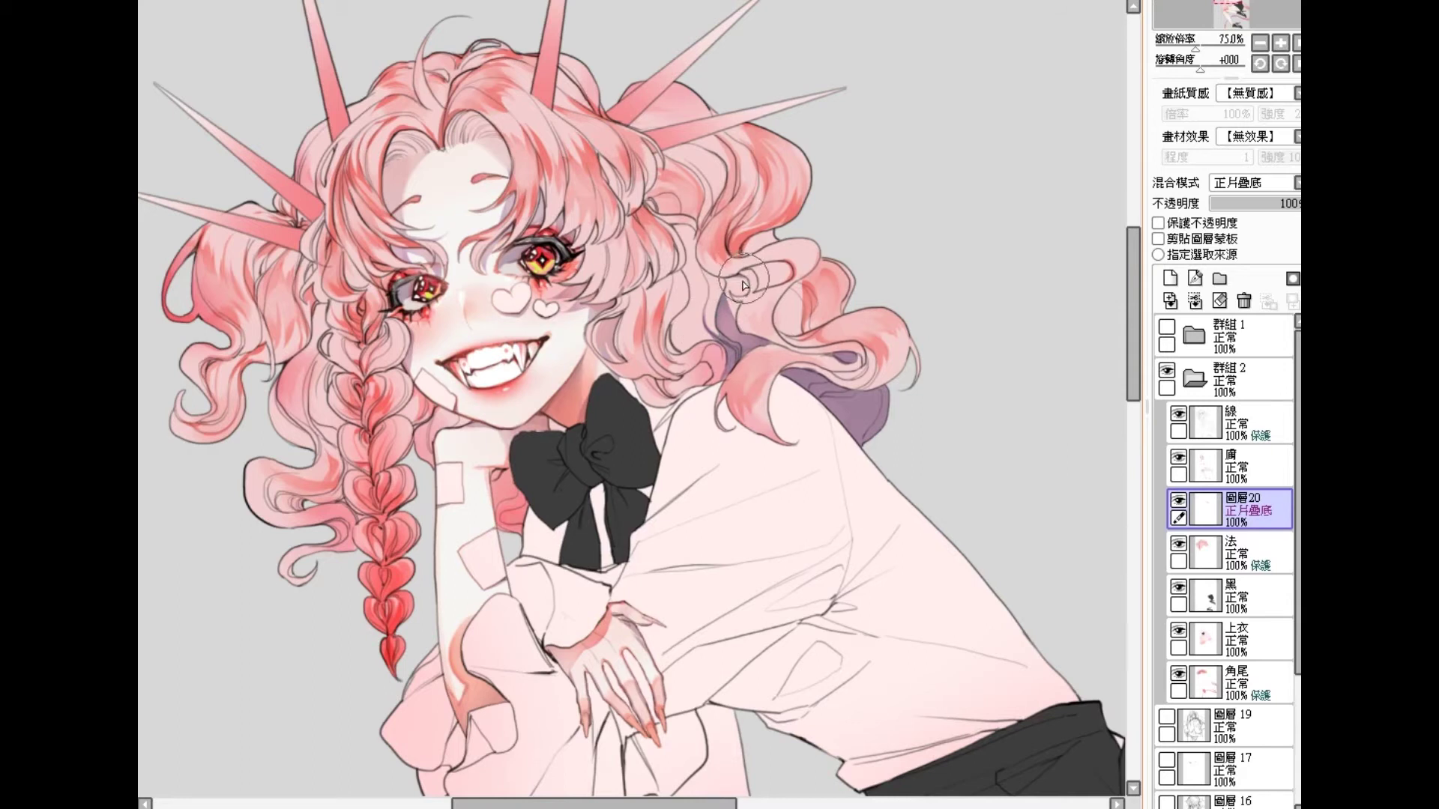
pyautogui.moveTo(733, 276)
pyautogui.mouseDown()
pyautogui.moveTo(770, 266)
pyautogui.moveTo(767, 230)
pyautogui.moveTo(788, 235)
pyautogui.moveTo(742, 254)
pyautogui.moveTo(788, 236)
pyautogui.moveTo(769, 243)
pyautogui.moveTo(854, 250)
pyautogui.moveTo(821, 300)
pyautogui.moveTo(824, 266)
pyautogui.moveTo(807, 290)
pyautogui.moveTo(824, 261)
pyautogui.moveTo(781, 323)
pyautogui.moveTo(834, 307)
pyautogui.moveTo(839, 261)
pyautogui.moveTo(811, 310)
pyautogui.moveTo(836, 254)
pyautogui.moveTo(798, 311)
pyautogui.moveTo(807, 322)
pyautogui.moveTo(852, 272)
pyautogui.moveTo(793, 328)
pyautogui.moveTo(850, 300)
pyautogui.mouseUp()
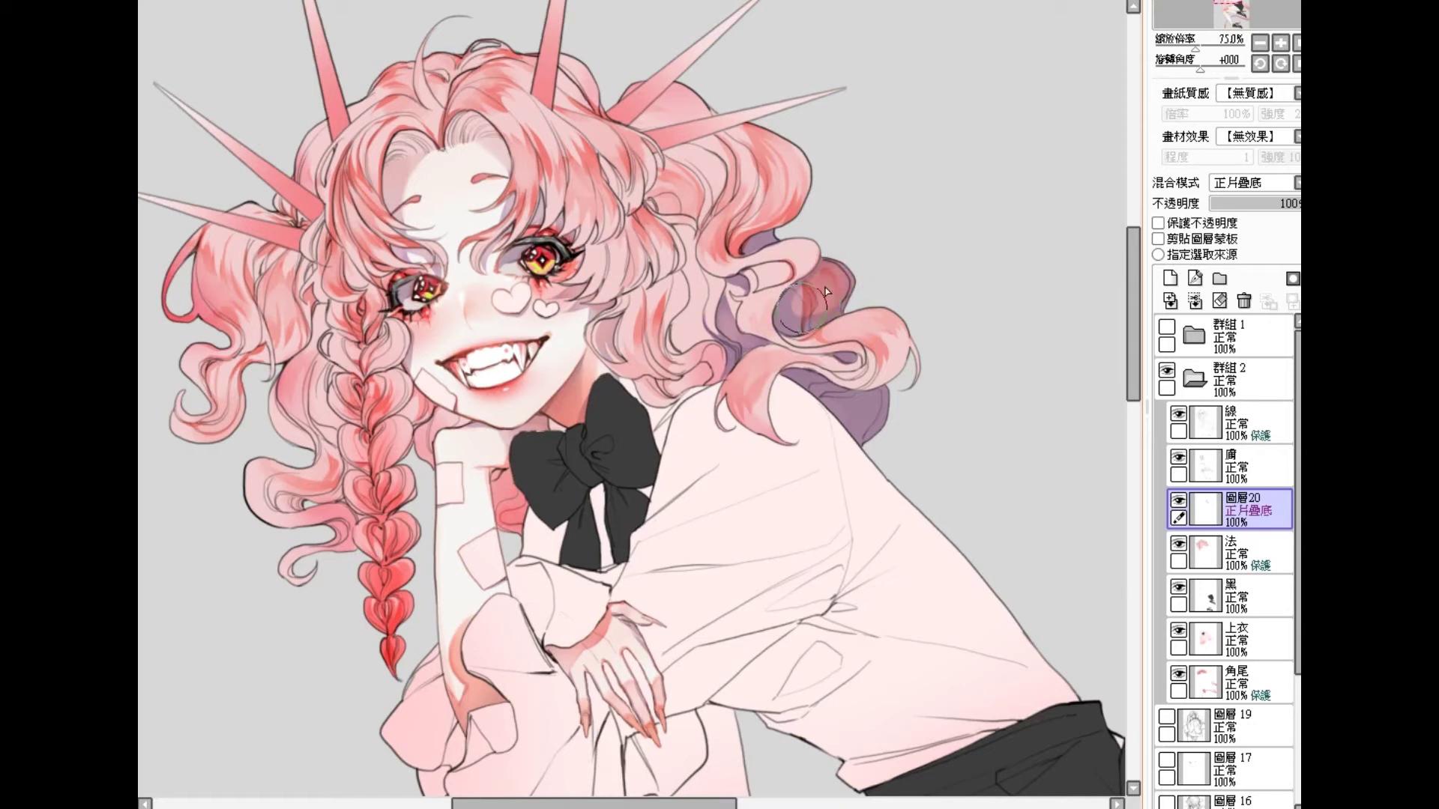
pyautogui.moveTo(829, 313); pyautogui.dragTo(817, 307)
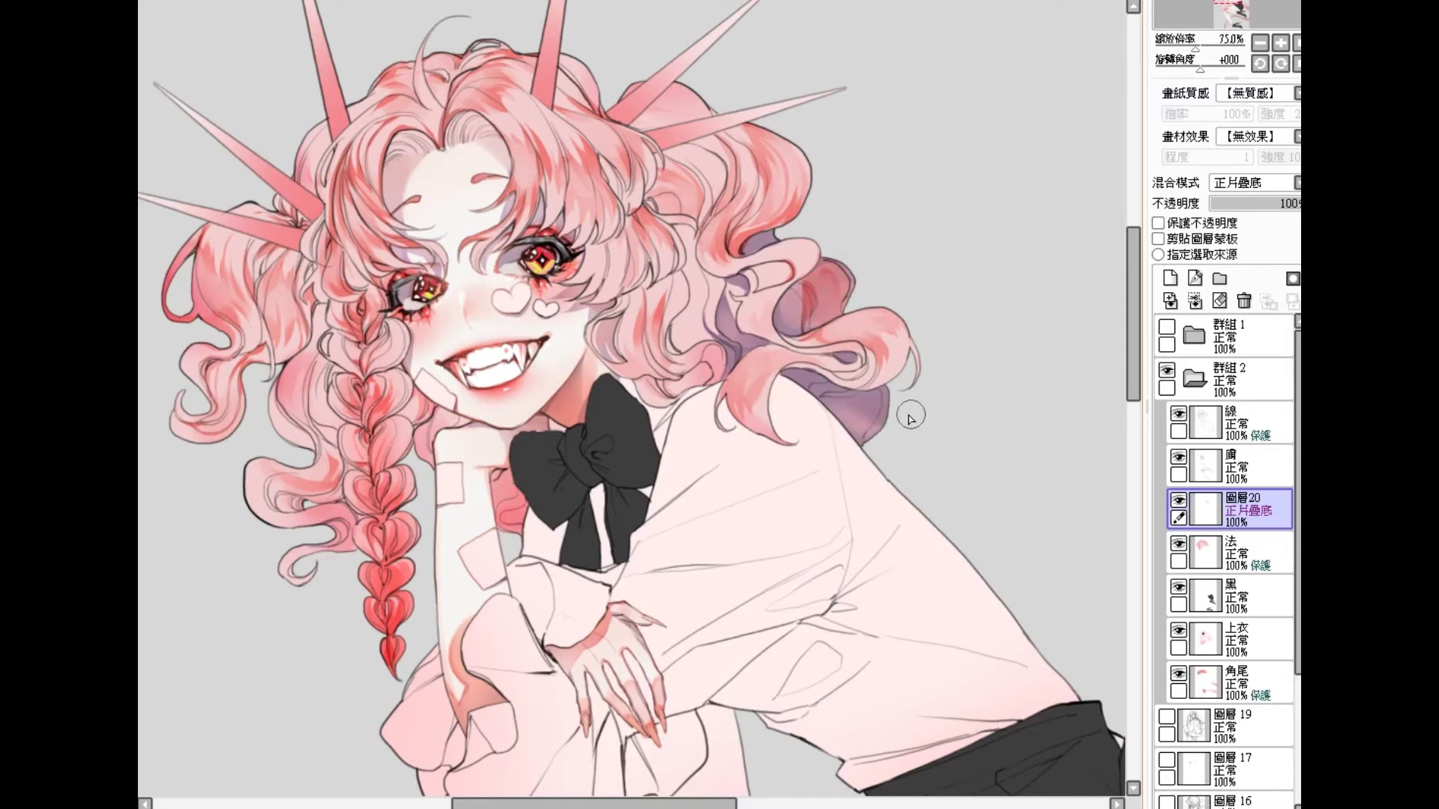
# Step: Darken and blend the purple-grey shadow in the right-side curls into a soft gradient
pyautogui.press('b')
pyautogui.moveTo(874, 437)
pyautogui.mouseDown()
pyautogui.moveTo(895, 434)
pyautogui.moveTo(913, 411)
pyautogui.moveTo(862, 416)
pyautogui.mouseUp()
pyautogui.press(']')
pyautogui.press(']')
pyautogui.press('[')
pyautogui.press('[')
pyautogui.press('[')
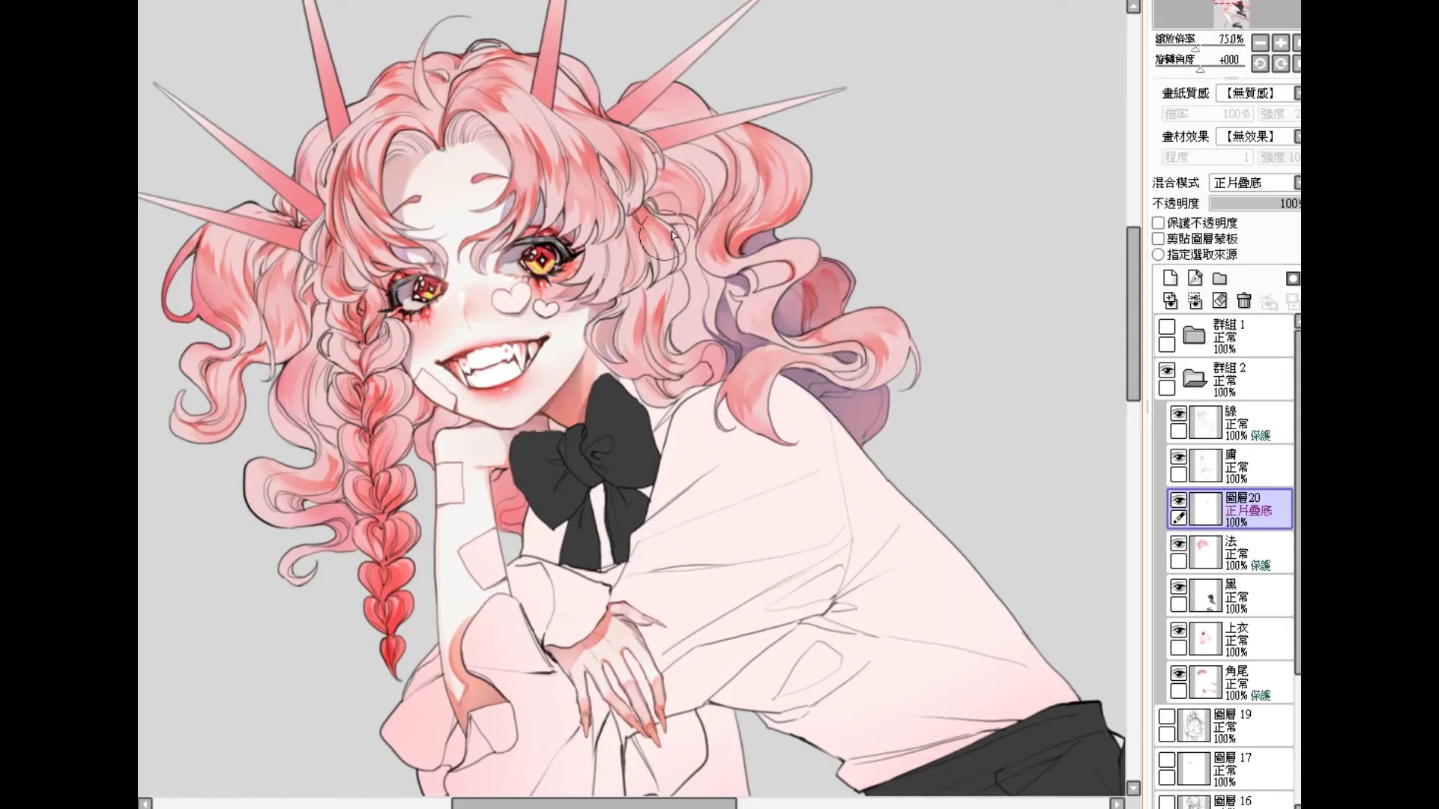
pyautogui.moveTo(675, 343)
pyautogui.mouseDown()
pyautogui.moveTo(675, 323)
pyautogui.moveTo(687, 337)
pyautogui.moveTo(690, 325)
pyautogui.moveTo(680, 339)
pyautogui.moveTo(674, 328)
pyautogui.moveTo(679, 379)
pyautogui.moveTo(700, 379)
pyautogui.moveTo(675, 375)
pyautogui.moveTo(703, 374)
pyautogui.moveTo(679, 379)
pyautogui.moveTo(688, 390)
pyautogui.mouseUp()
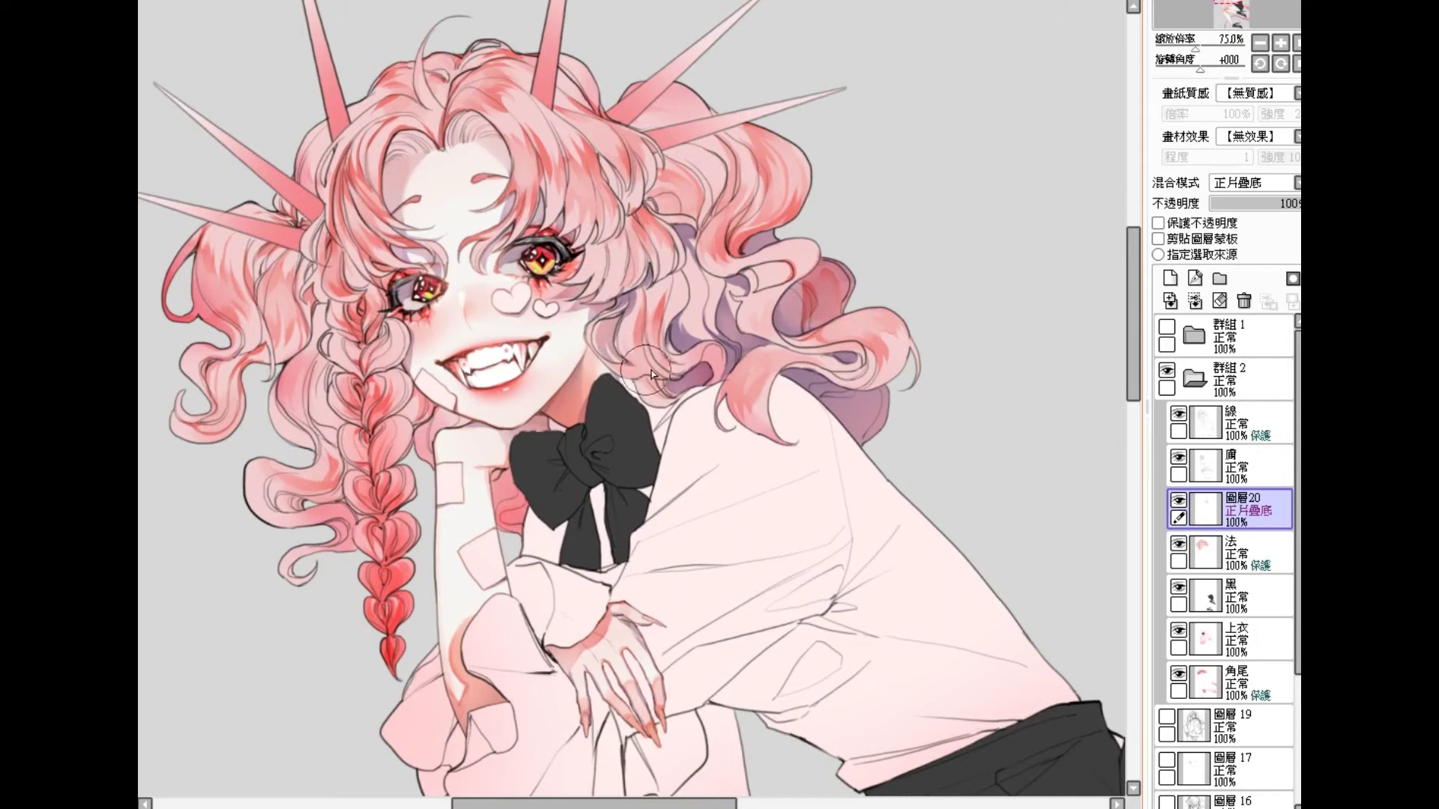
# Step: Shade the hair gap beside the right-hand eye, undoing a stray fleck and tidying with the eraser
pyautogui.moveTo(649, 201)
pyautogui.mouseDown()
pyautogui.moveTo(702, 215)
pyautogui.moveTo(668, 186)
pyautogui.mouseUp()
pyautogui.hotkey('ctrl', 'z')
pyautogui.moveTo(688, 205)
pyautogui.mouseDown()
pyautogui.moveTo(661, 176)
pyautogui.moveTo(695, 213)
pyautogui.mouseUp()
pyautogui.press('e')
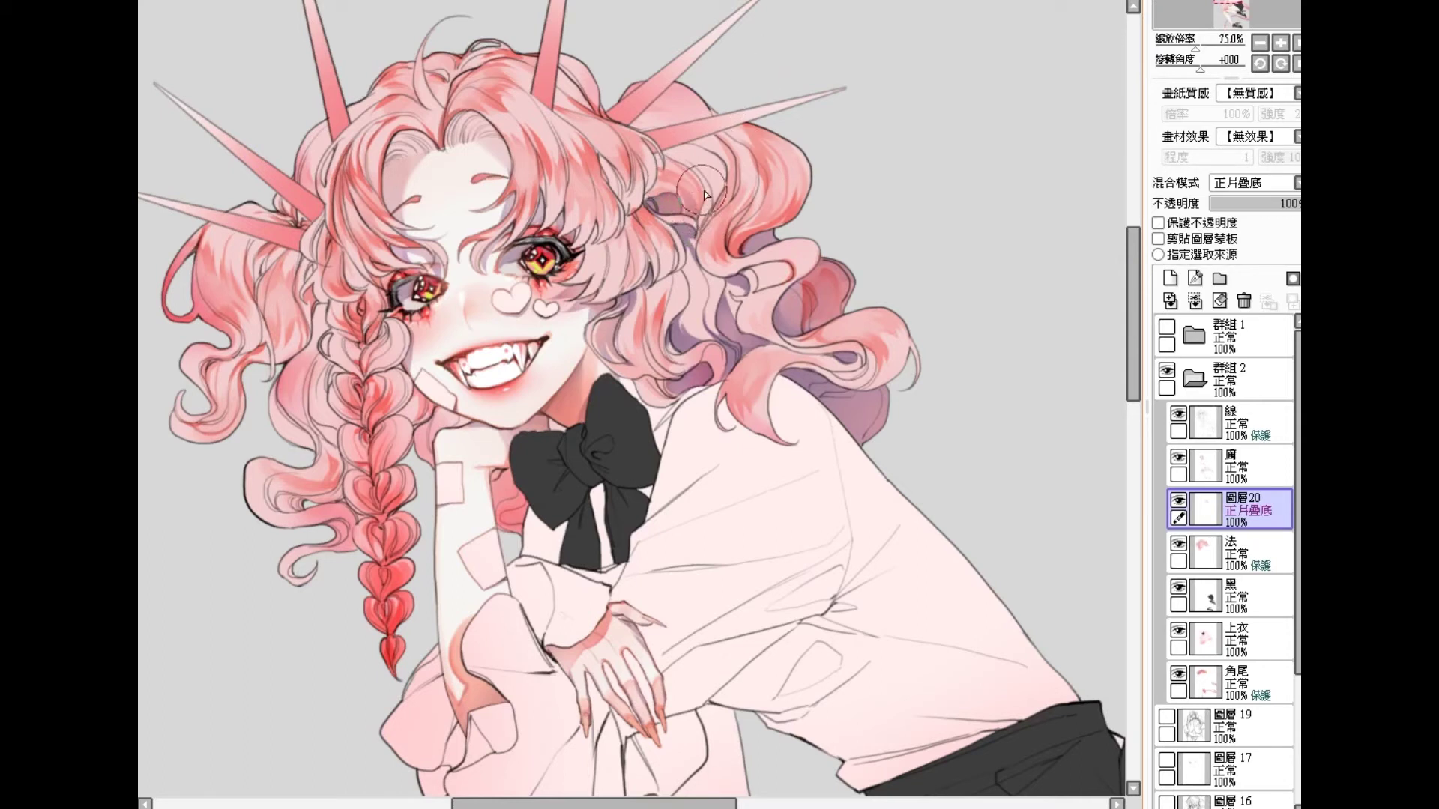
pyautogui.moveTo(693, 174)
pyautogui.mouseDown()
pyautogui.moveTo(700, 219)
pyautogui.moveTo(695, 178)
pyautogui.moveTo(700, 219)
pyautogui.moveTo(695, 181)
pyautogui.moveTo(699, 231)
pyautogui.mouseUp()
# Step: Shade under the bow and jaw, and add faint mauve to the lower-left curl and braid
pyautogui.moveTo(435, 423); pyautogui.dragTo(419, 405)
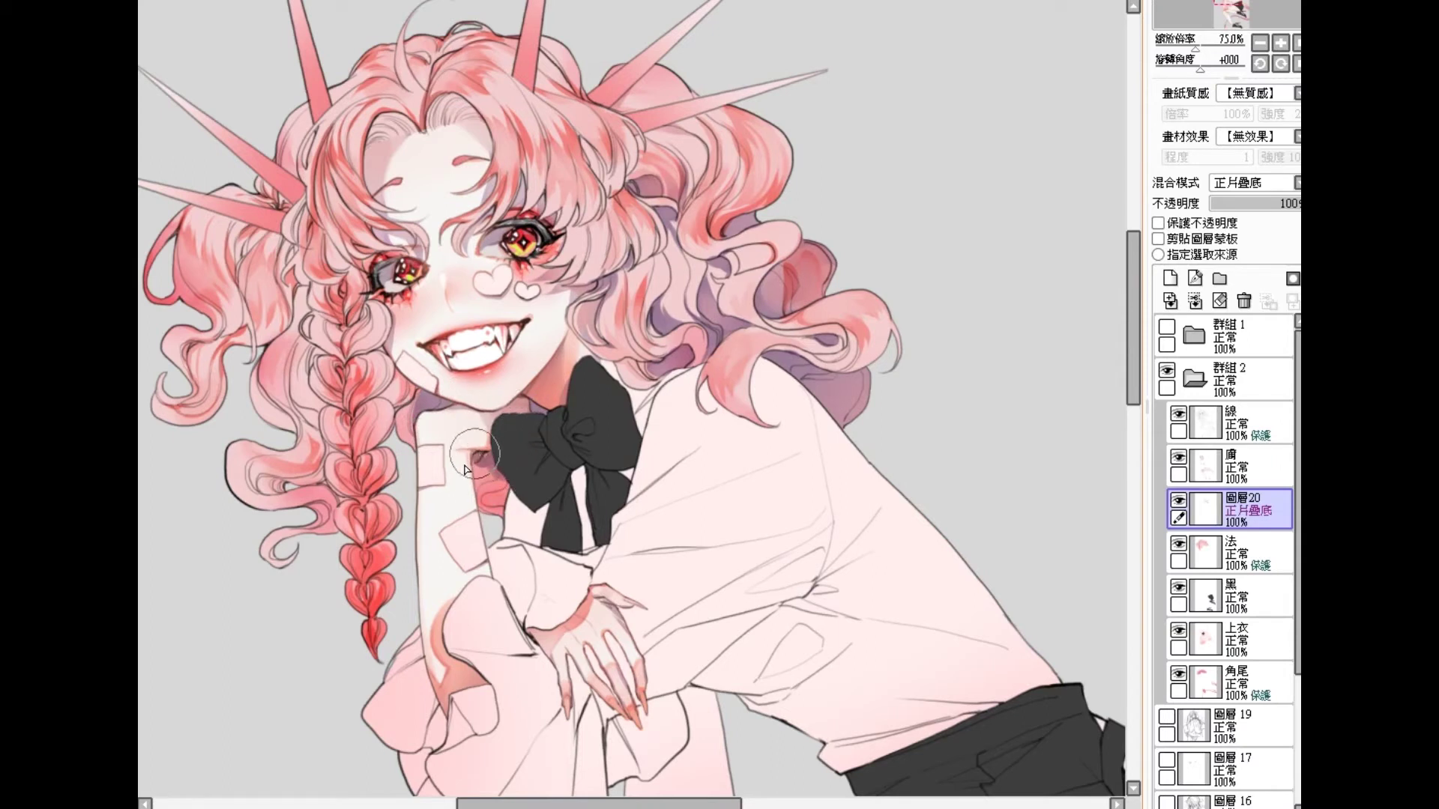
pyautogui.moveTo(503, 465)
pyautogui.mouseDown()
pyautogui.moveTo(480, 508)
pyautogui.moveTo(495, 499)
pyautogui.mouseUp()
pyautogui.moveTo(472, 392)
pyautogui.mouseDown()
pyautogui.moveTo(370, 436)
pyautogui.moveTo(415, 384)
pyautogui.moveTo(404, 367)
pyautogui.moveTo(398, 406)
pyautogui.moveTo(383, 307)
pyautogui.moveTo(386, 348)
pyautogui.mouseUp()
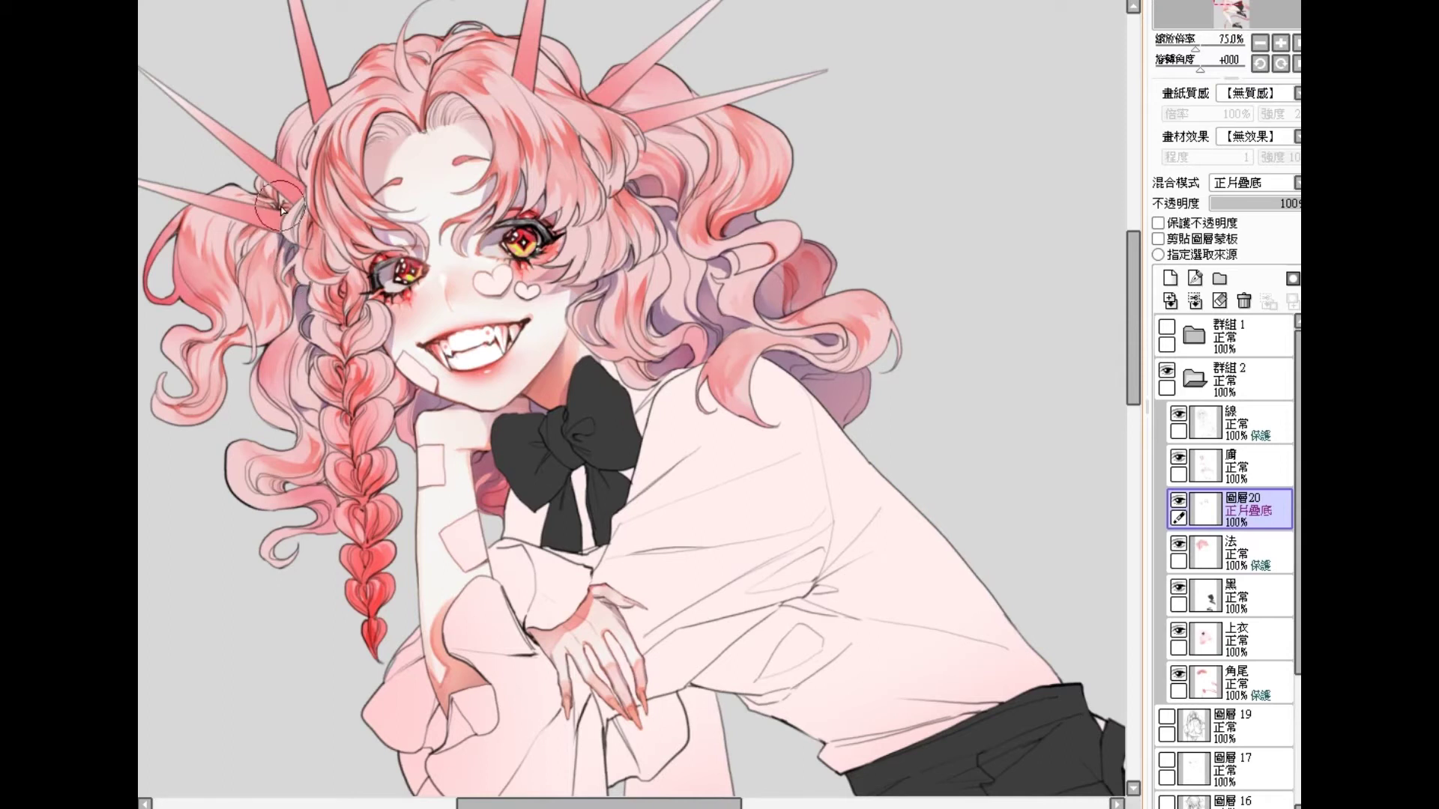
pyautogui.press('e')
pyautogui.moveTo(263, 470)
pyautogui.mouseDown()
pyautogui.moveTo(270, 488)
pyautogui.moveTo(287, 484)
pyautogui.moveTo(260, 483)
pyautogui.moveTo(287, 484)
pyautogui.moveTo(318, 515)
pyautogui.moveTo(296, 528)
pyautogui.moveTo(325, 521)
pyautogui.mouseUp()
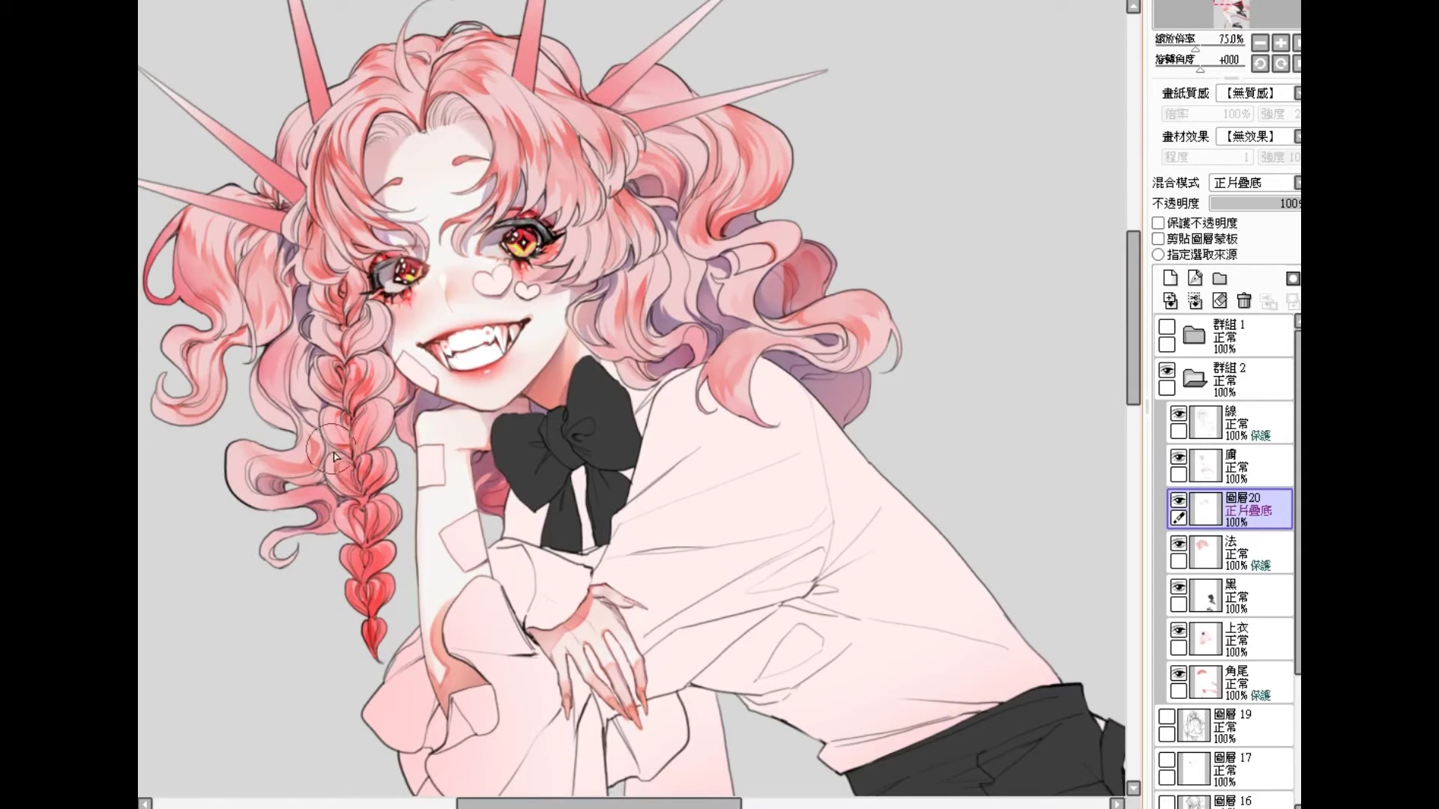
pyautogui.moveTo(335, 456); pyautogui.dragTo(330, 452)
# Step: Shade the curled hair-strand tip pink and darken the inside and top of a braid heart
pyautogui.moveTo(597, 270); pyautogui.dragTo(584, 294)
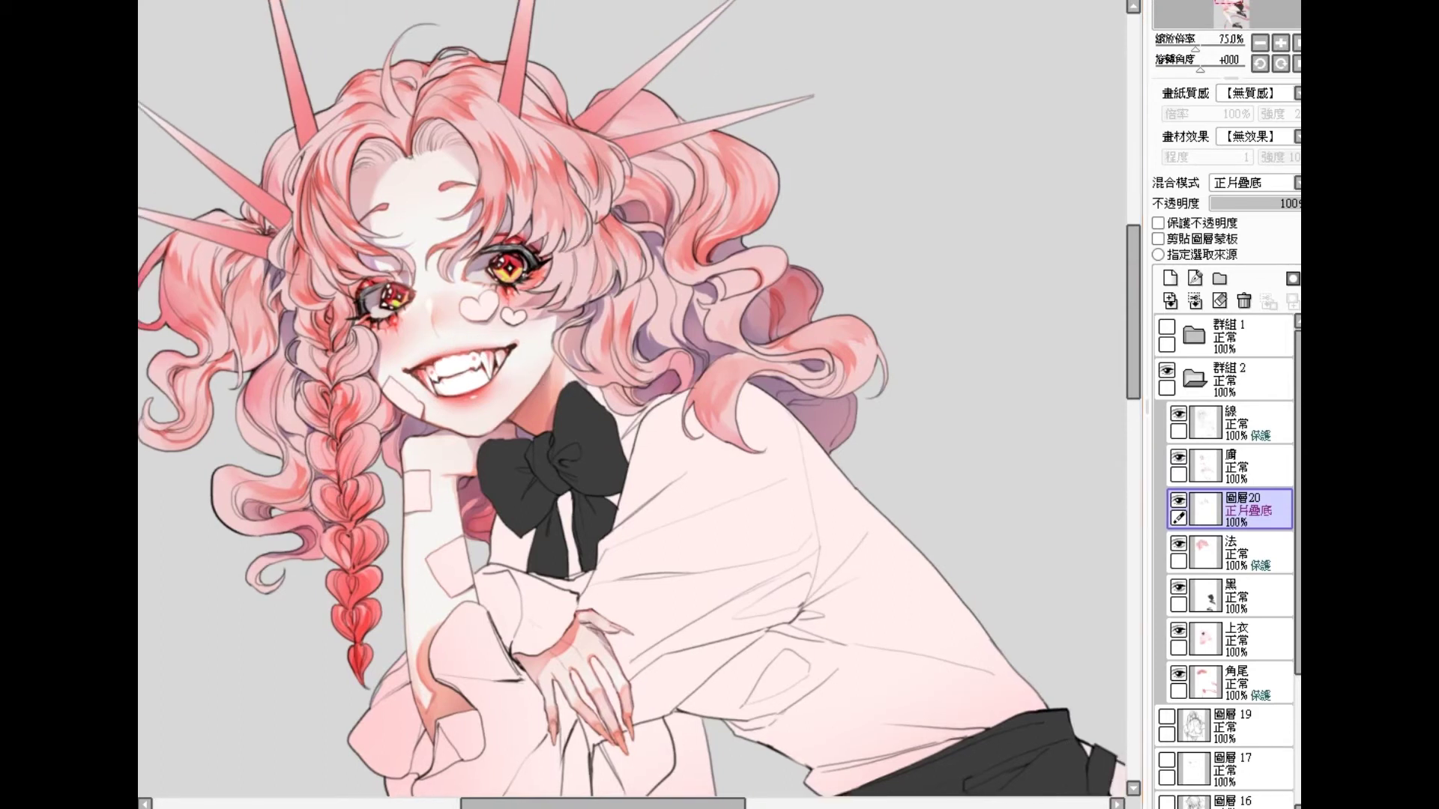
pyautogui.scroll(-2, 564, 263)
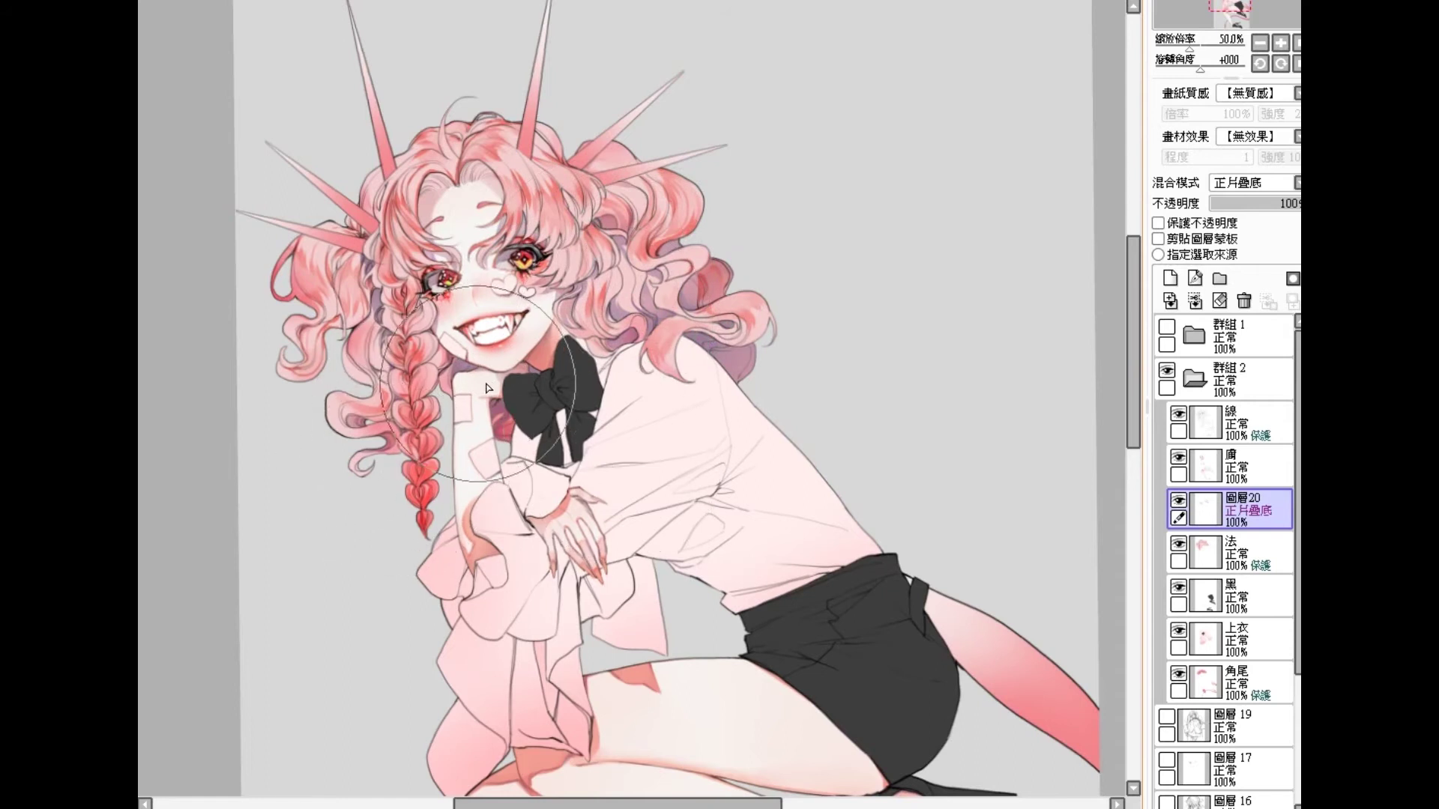
pyautogui.moveTo(412, 409); pyautogui.dragTo(416, 391)
pyautogui.scroll(1, 417, 391)
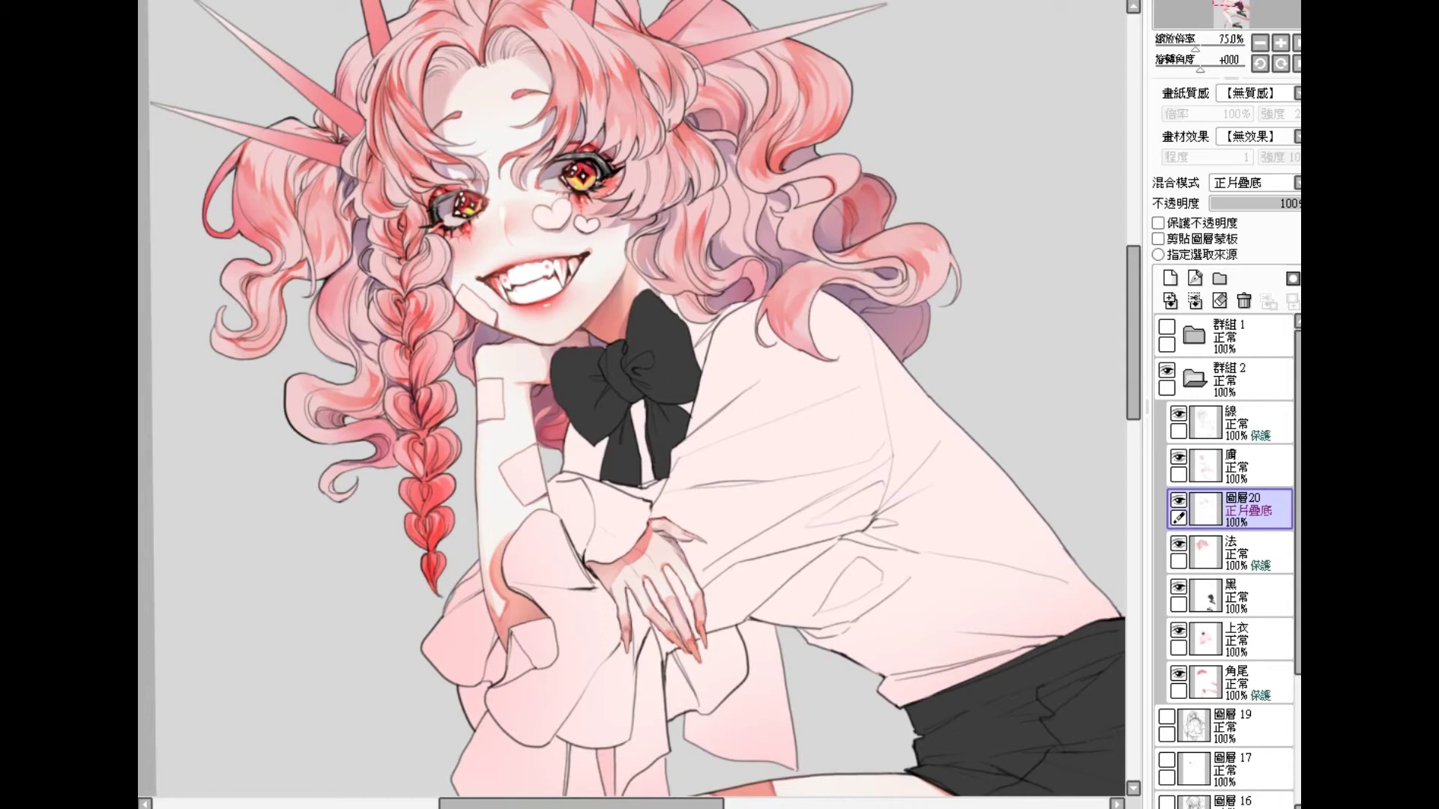
pyautogui.moveTo(238, 225); pyautogui.dragTo(215, 213)
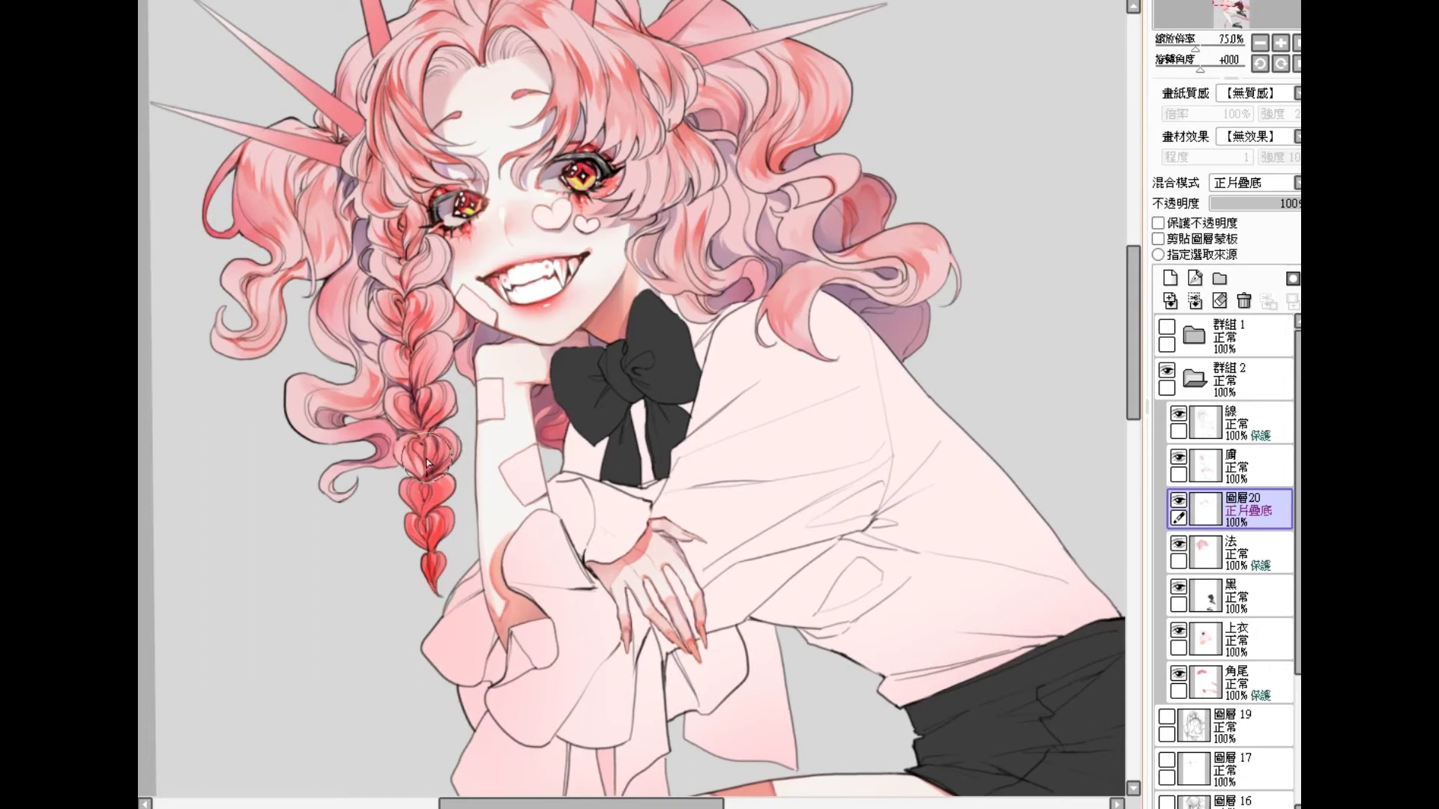
pyautogui.moveTo(418, 448); pyautogui.dragTo(421, 450)
pyautogui.moveTo(424, 510)
pyautogui.mouseDown()
pyautogui.moveTo(428, 484)
pyautogui.moveTo(439, 489)
pyautogui.mouseUp()
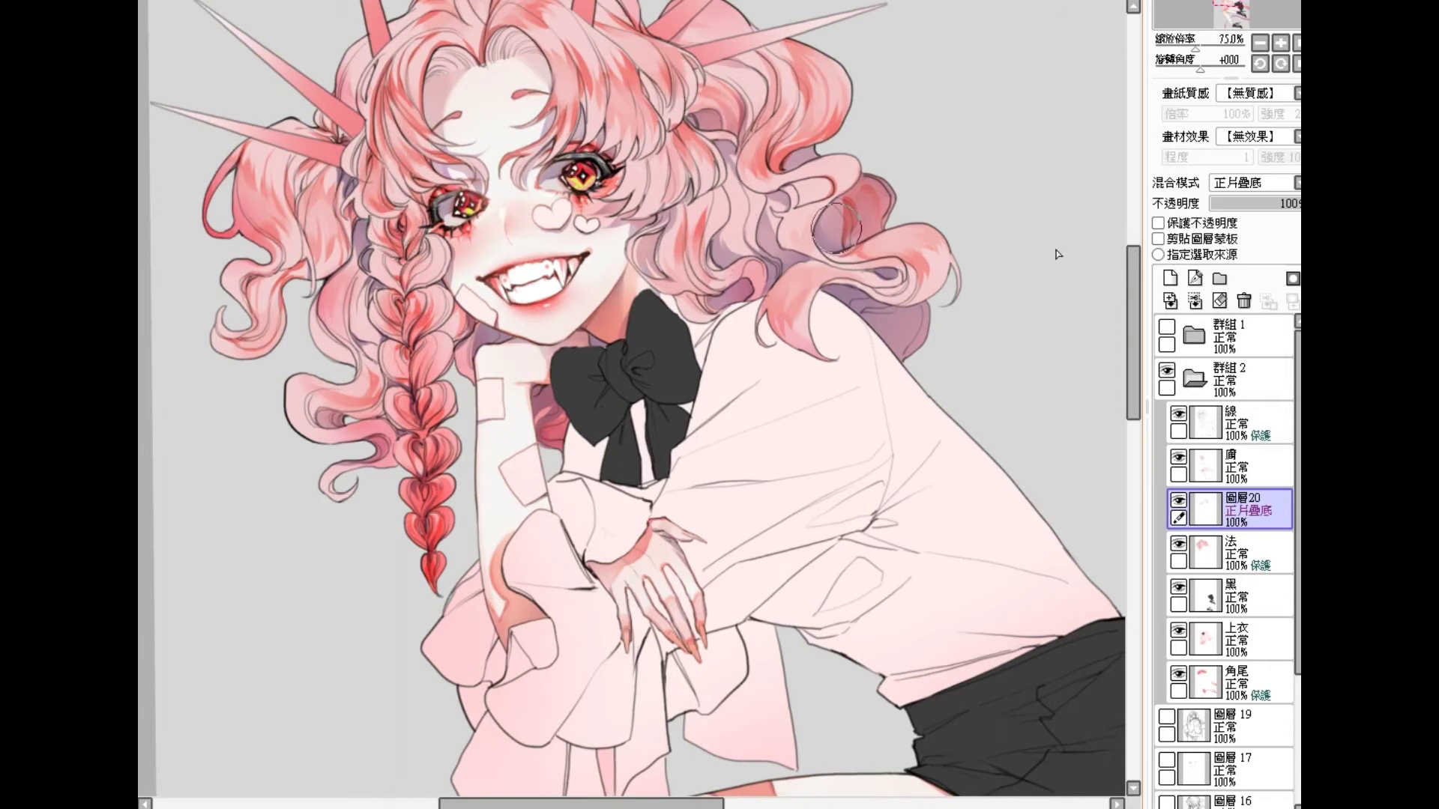
# Step: Add a new layer above 圖層20 with its blend mode set to Multiply (正片疊底)
pyautogui.click(1170, 278)
pyautogui.click(1252, 186)
pyautogui.click(1247, 215)
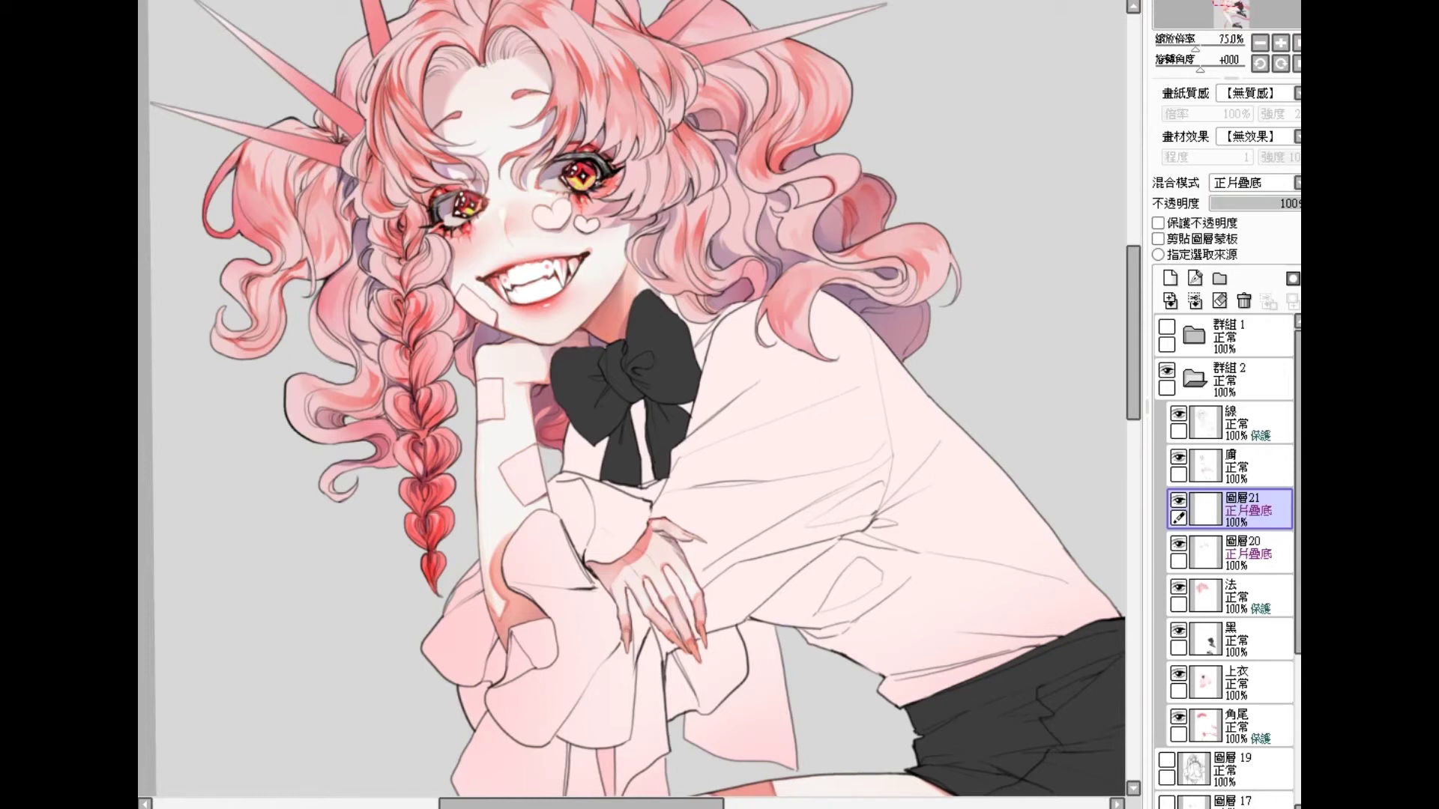
# Step: Brush purplish mauve shadow onto the left and lower-left hair curls
pyautogui.moveTo(289, 278)
pyautogui.mouseDown()
pyautogui.moveTo(279, 309)
pyautogui.moveTo(269, 289)
pyautogui.moveTo(309, 262)
pyautogui.mouseUp()
pyautogui.moveTo(255, 302)
pyautogui.mouseDown()
pyautogui.moveTo(267, 332)
pyautogui.moveTo(252, 302)
pyautogui.moveTo(248, 342)
pyautogui.moveTo(249, 298)
pyautogui.moveTo(245, 340)
pyautogui.moveTo(273, 308)
pyautogui.moveTo(275, 341)
pyautogui.moveTo(279, 322)
pyautogui.moveTo(239, 356)
pyautogui.moveTo(272, 340)
pyautogui.moveTo(240, 349)
pyautogui.moveTo(210, 329)
pyautogui.moveTo(242, 348)
pyautogui.mouseUp()
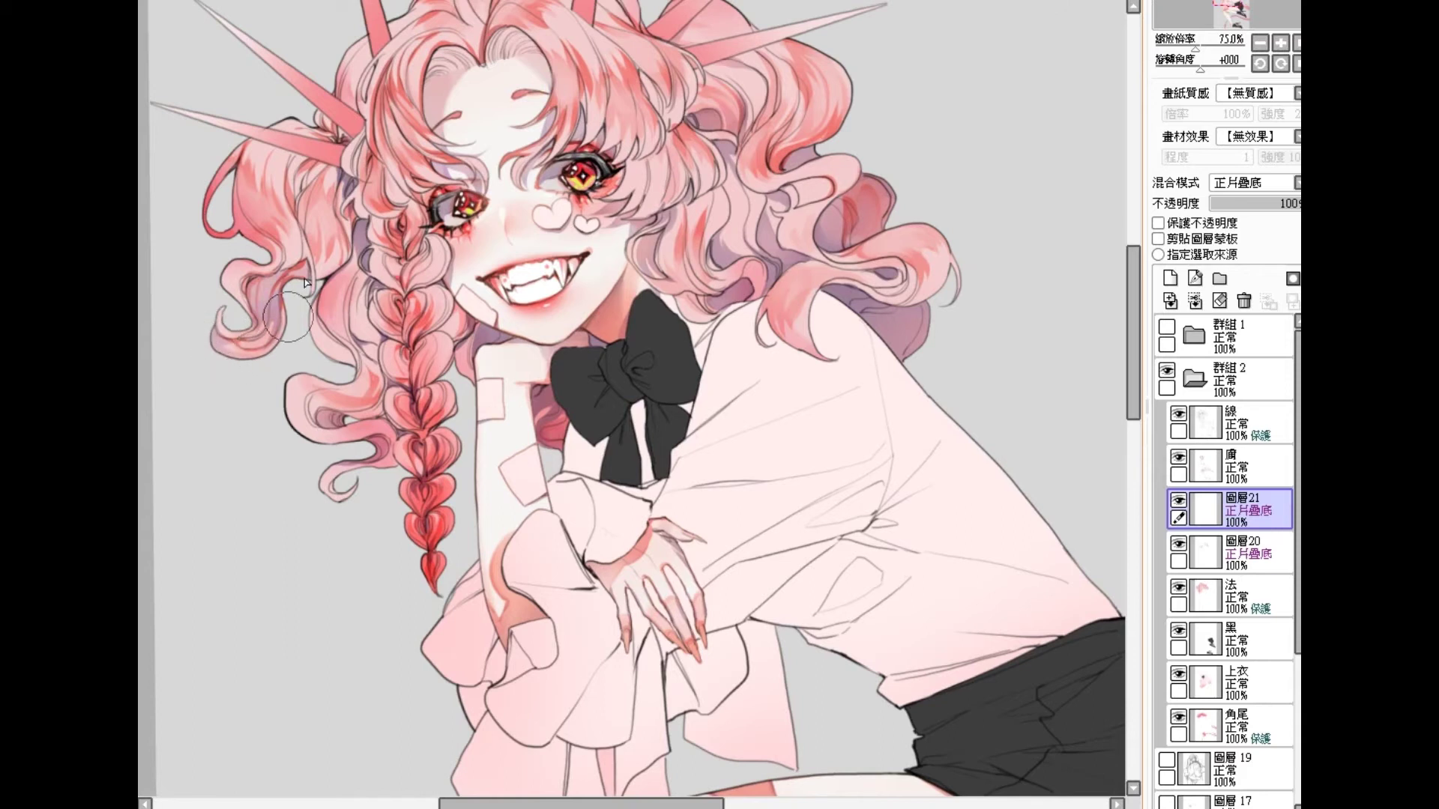
pyautogui.scroll(2, 299, 239)
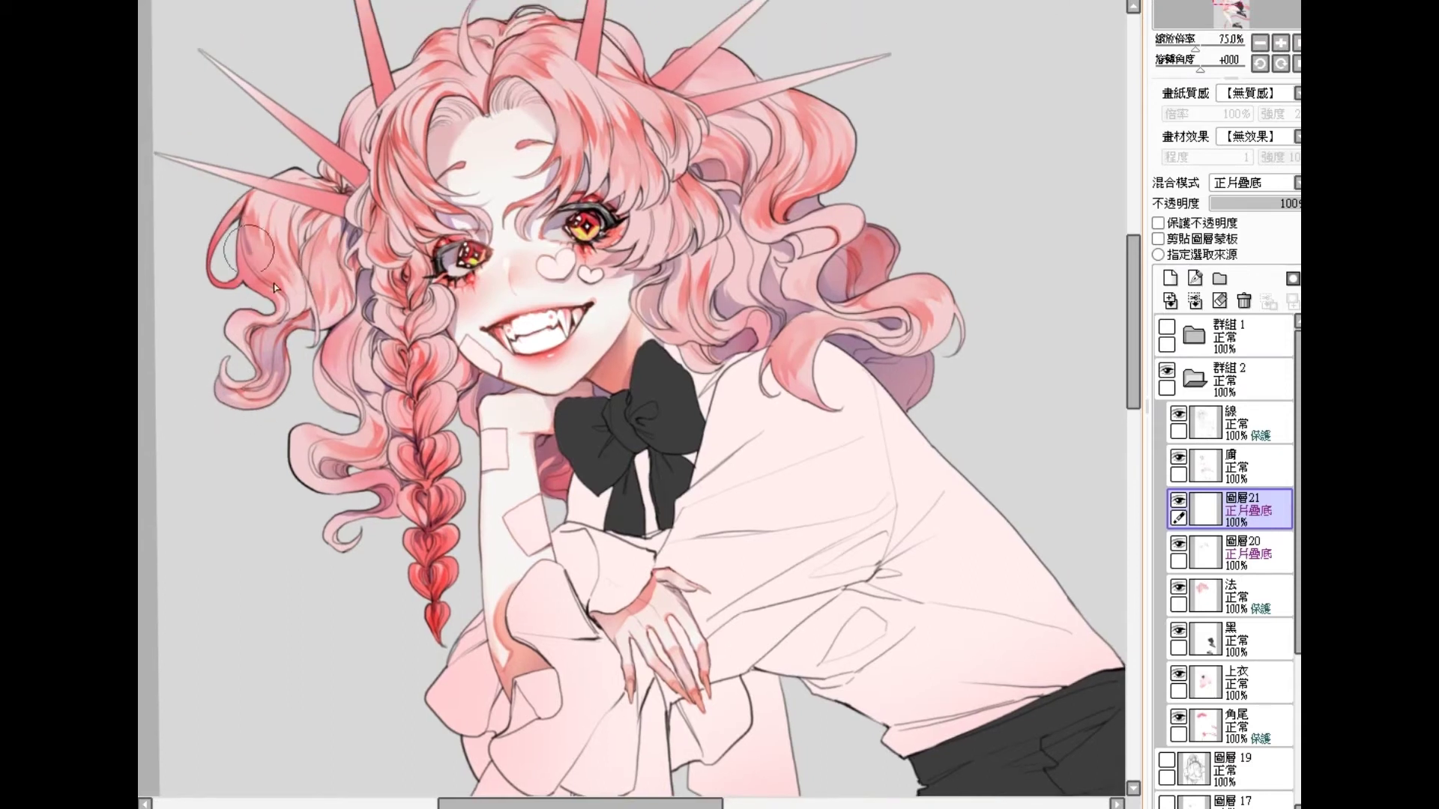
# Step: Brush mauve multiply shading down the left ponytail's edge on 圖層21
pyautogui.moveTo(241, 223)
pyautogui.mouseDown()
pyautogui.moveTo(248, 279)
pyautogui.moveTo(240, 224)
pyautogui.moveTo(247, 290)
pyautogui.moveTo(278, 314)
pyautogui.moveTo(266, 304)
pyautogui.moveTo(283, 293)
pyautogui.moveTo(258, 274)
pyautogui.moveTo(288, 316)
pyautogui.moveTo(278, 278)
pyautogui.moveTo(287, 318)
pyautogui.moveTo(295, 229)
pyautogui.moveTo(307, 248)
pyautogui.moveTo(309, 213)
pyautogui.moveTo(306, 237)
pyautogui.moveTo(338, 208)
pyautogui.moveTo(307, 236)
pyautogui.moveTo(332, 211)
pyautogui.moveTo(312, 222)
pyautogui.moveTo(329, 214)
pyautogui.moveTo(314, 235)
pyautogui.moveTo(335, 215)
pyautogui.moveTo(314, 263)
pyautogui.moveTo(341, 214)
pyautogui.mouseUp()
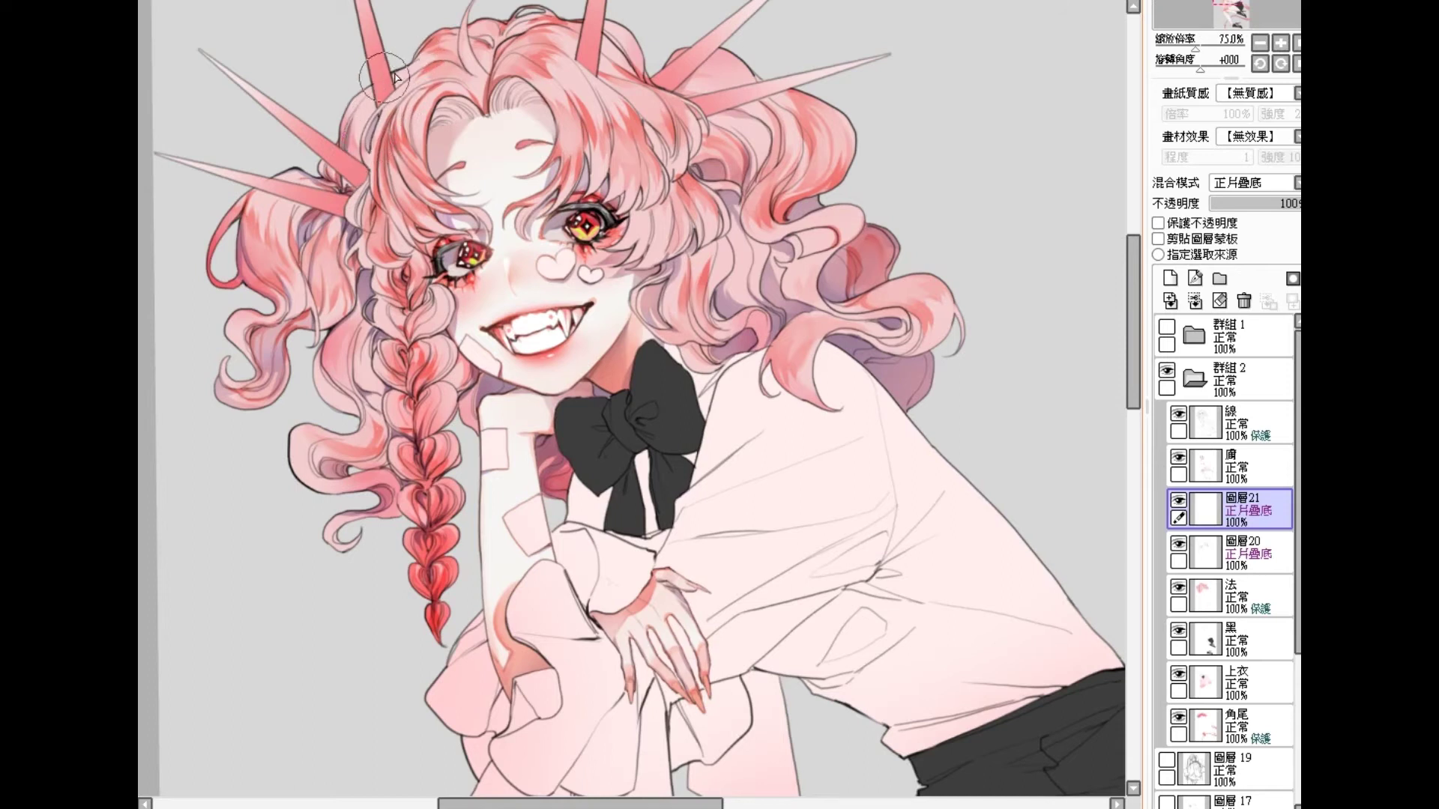
pyautogui.moveTo(482, 54); pyautogui.dragTo(448, 66)
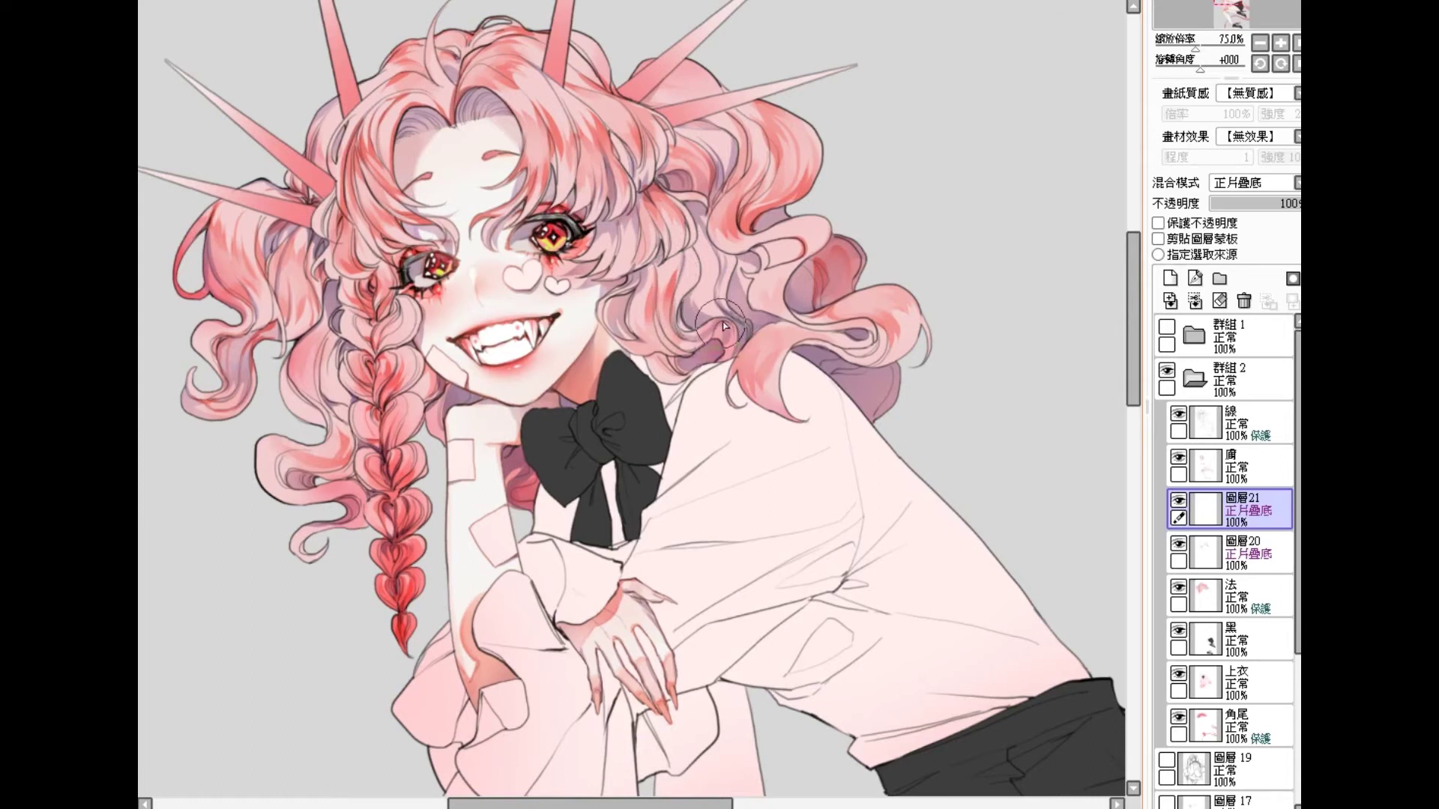
# Step: Brush purple shadow on 圖層21 over the right-side hair curls and the curl tail left of the braid
pyautogui.moveTo(724, 336)
pyautogui.mouseDown()
pyautogui.moveTo(723, 357)
pyautogui.moveTo(705, 360)
pyautogui.mouseUp()
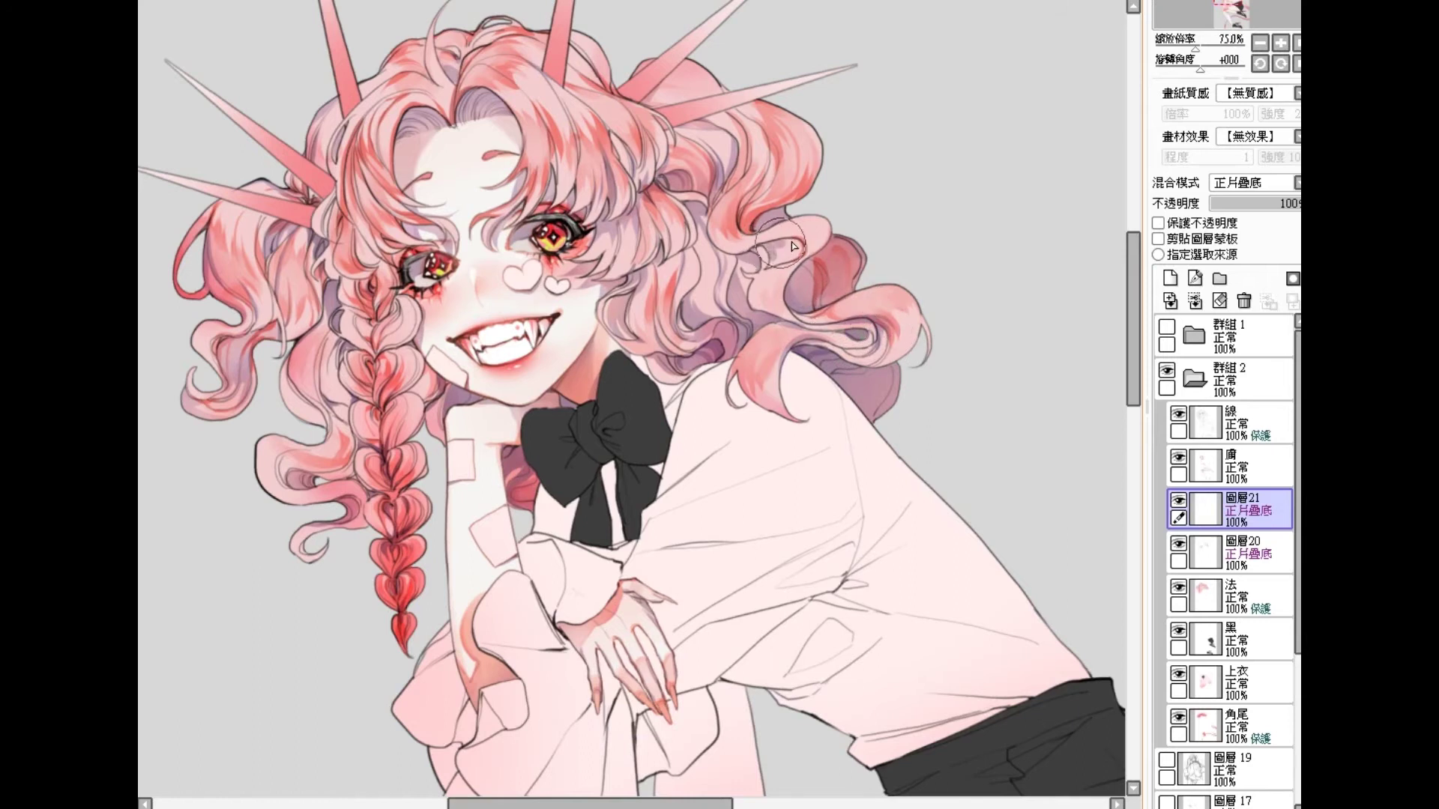
pyautogui.moveTo(778, 260)
pyautogui.mouseDown()
pyautogui.moveTo(812, 246)
pyautogui.moveTo(838, 276)
pyautogui.moveTo(799, 268)
pyautogui.moveTo(819, 299)
pyautogui.moveTo(823, 267)
pyautogui.moveTo(823, 317)
pyautogui.moveTo(828, 273)
pyautogui.moveTo(830, 270)
pyautogui.mouseUp()
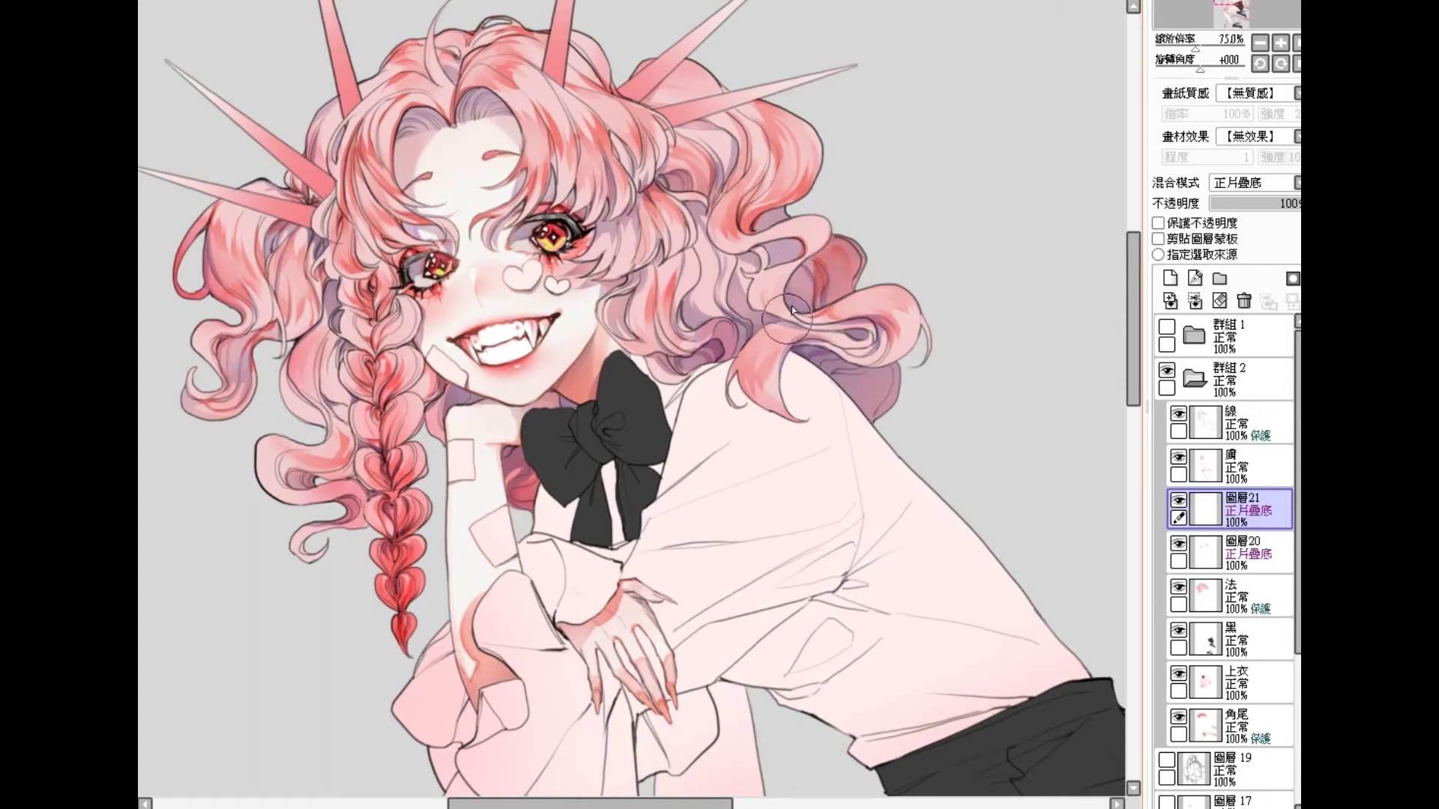
pyautogui.moveTo(788, 282); pyautogui.dragTo(786, 295)
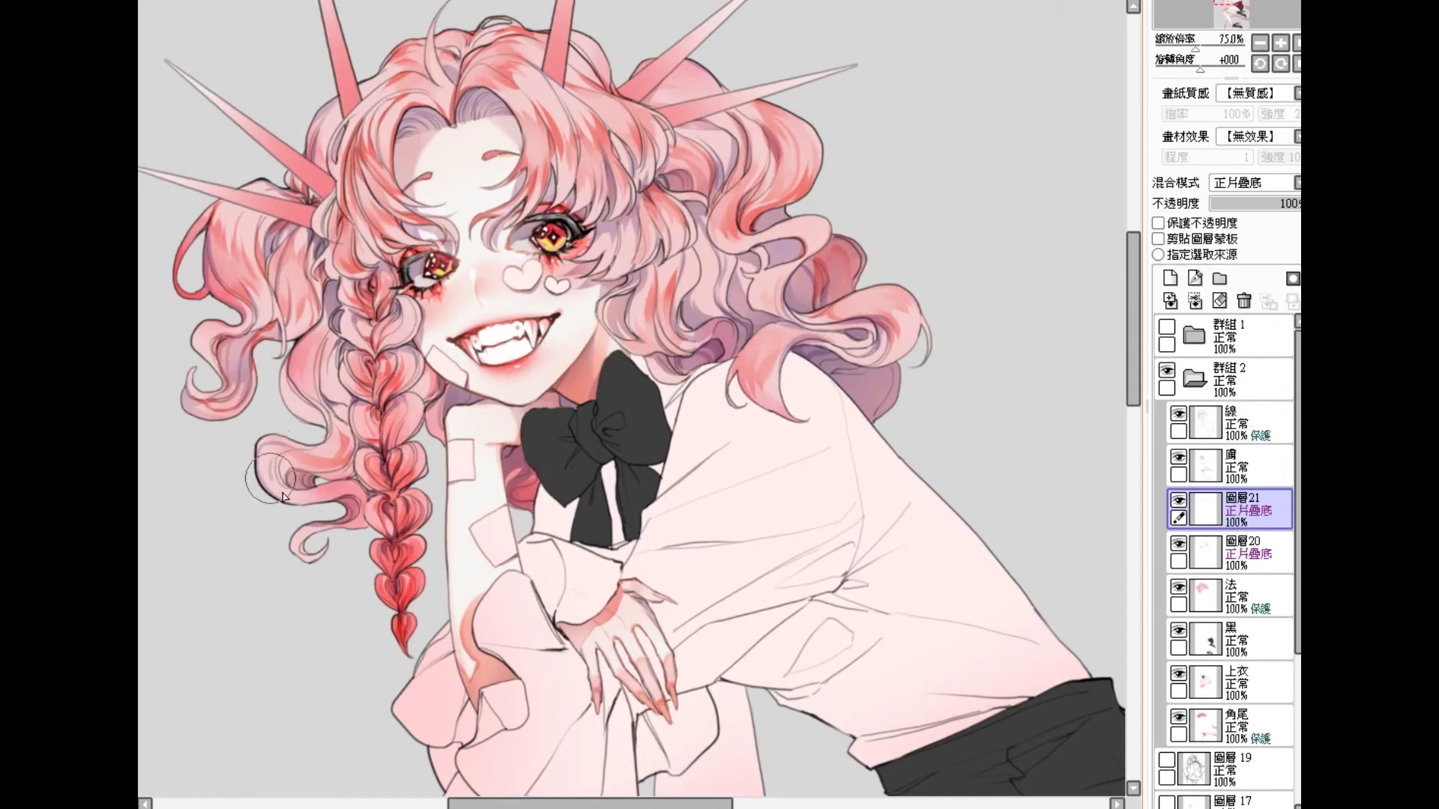
pyautogui.moveTo(276, 466)
pyautogui.mouseDown()
pyautogui.moveTo(286, 501)
pyautogui.moveTo(345, 484)
pyautogui.moveTo(292, 493)
pyautogui.mouseUp()
pyautogui.moveTo(318, 539)
pyautogui.mouseDown()
pyautogui.moveTo(308, 553)
pyautogui.moveTo(315, 542)
pyautogui.mouseUp()
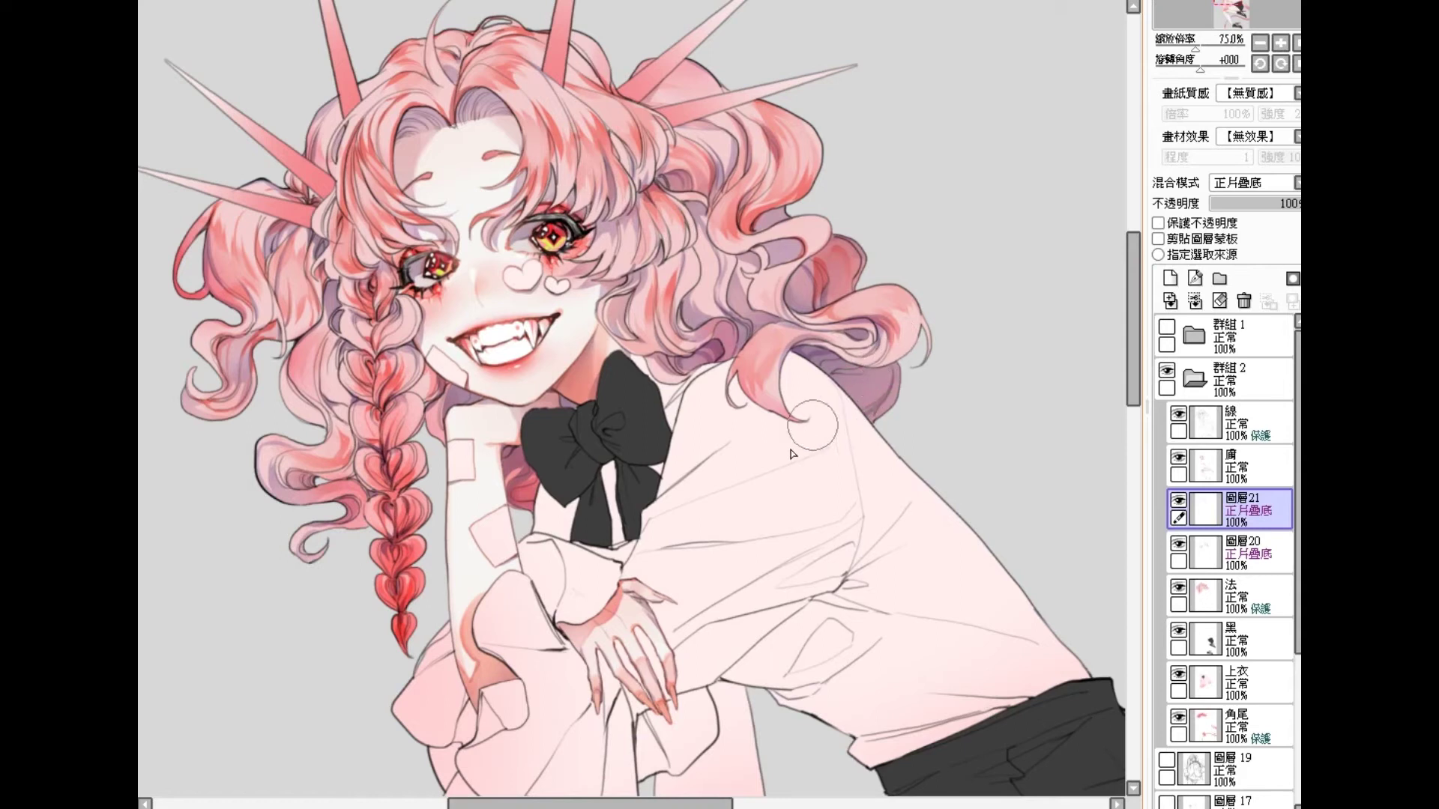
# Step: Compare the hair shading by toggling 圖層21's visibility, then merge it down into layer 20
pyautogui.moveTo(611, 508); pyautogui.dragTo(575, 497)
pyautogui.scroll(-1, 566, 472)
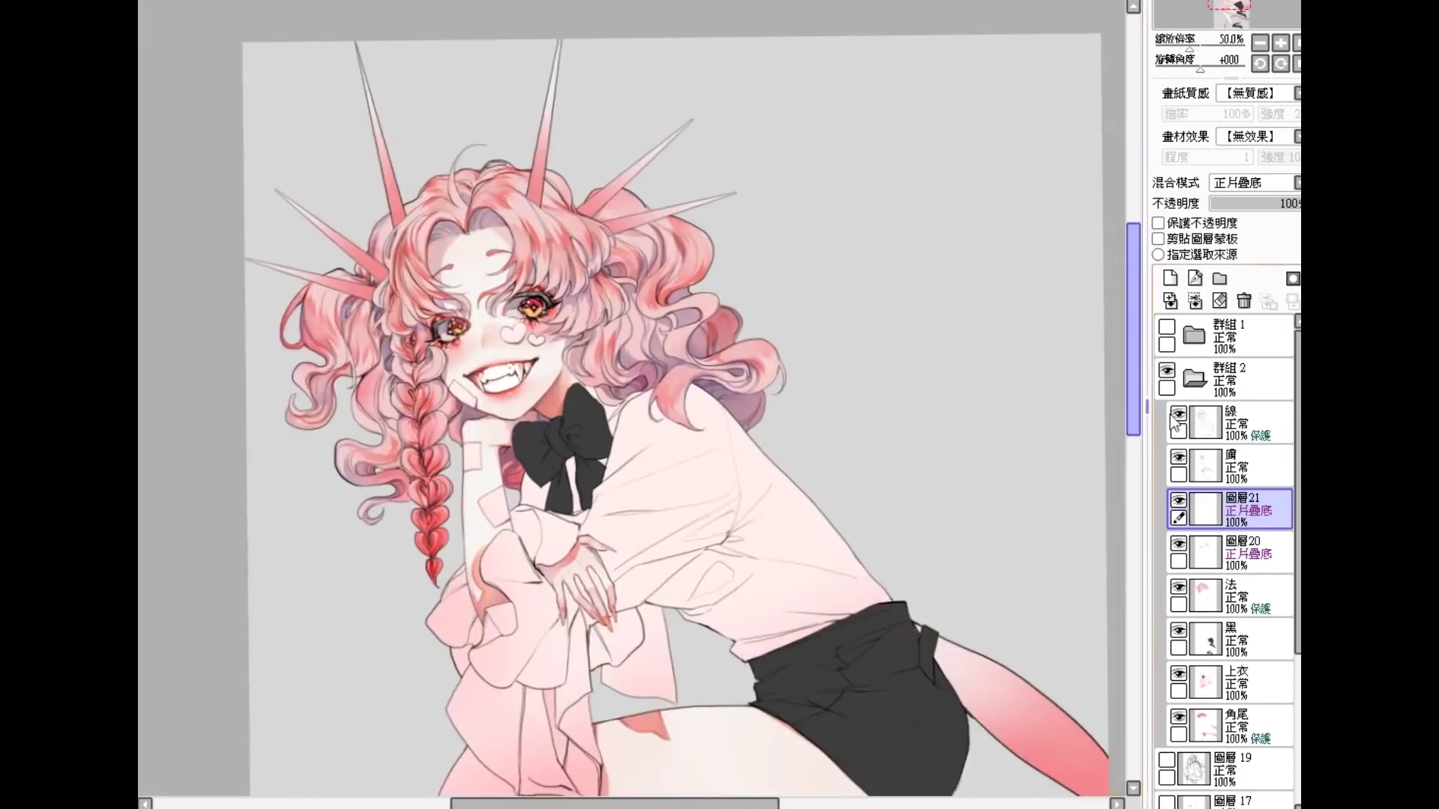
pyautogui.click(1179, 501)
pyautogui.click(1179, 501)
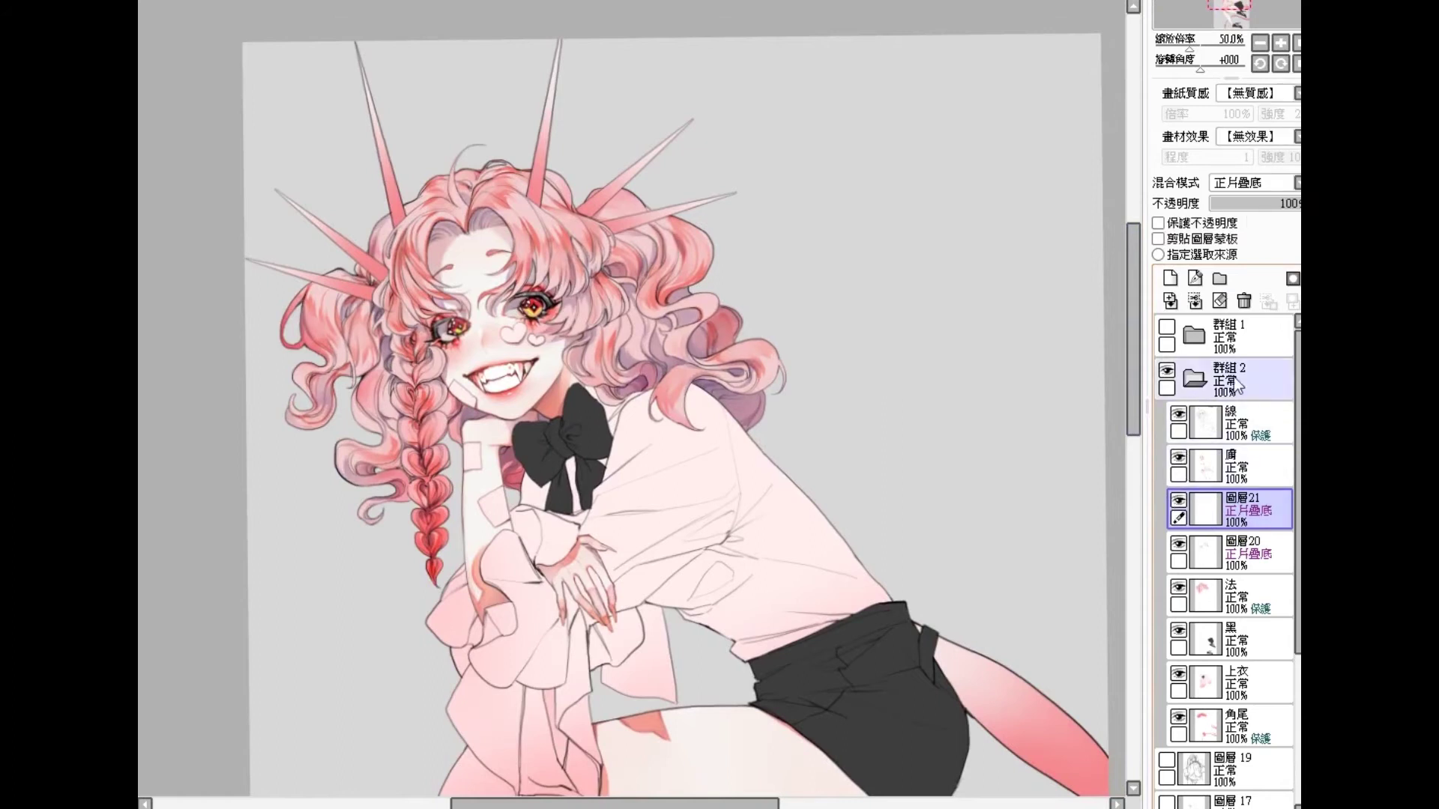
pyautogui.hotkey('ctrl', 'e')
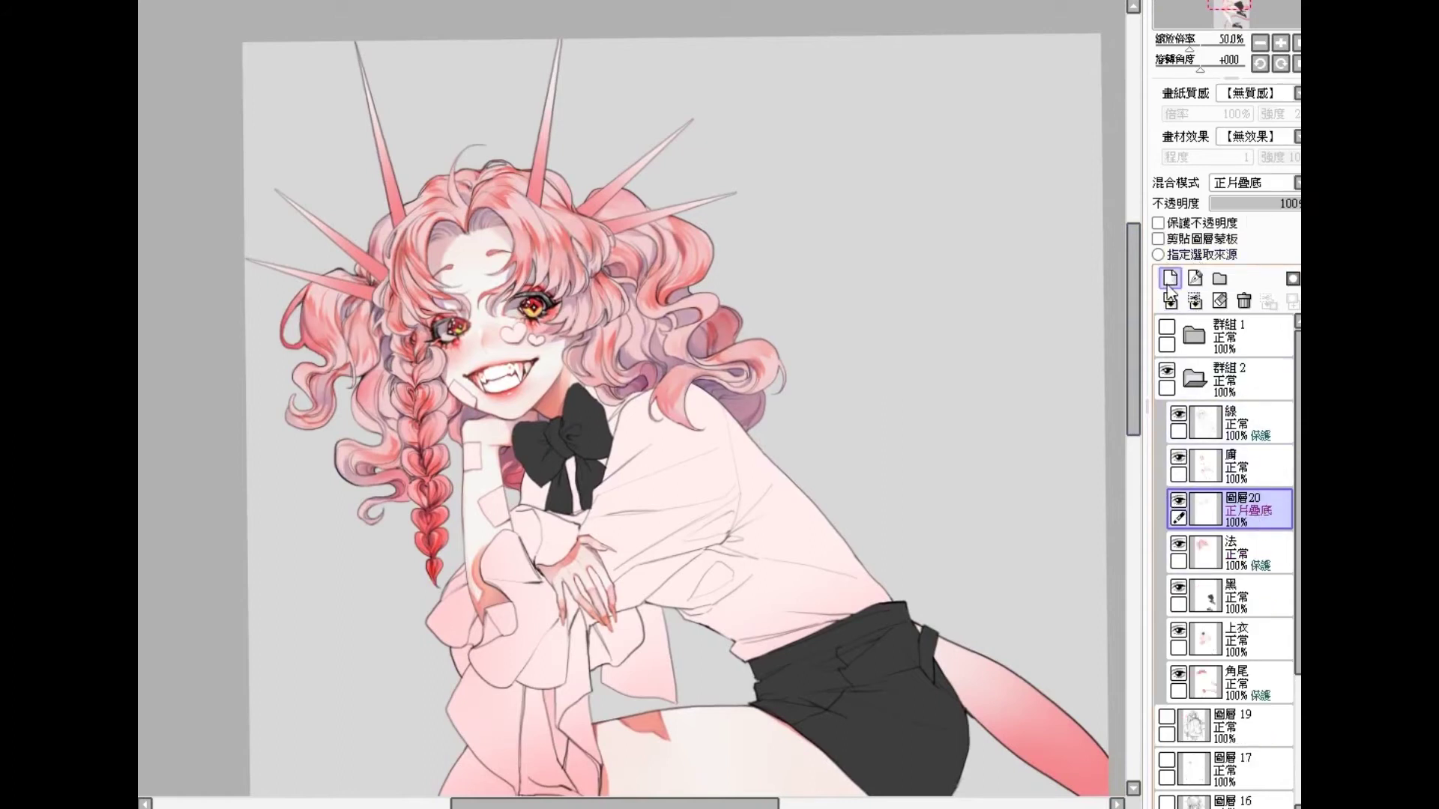
# Step: Add a new layer above layer 20 set to Screen blending
pyautogui.click(1170, 279)
pyautogui.click(1248, 182)
pyautogui.click(1229, 230)
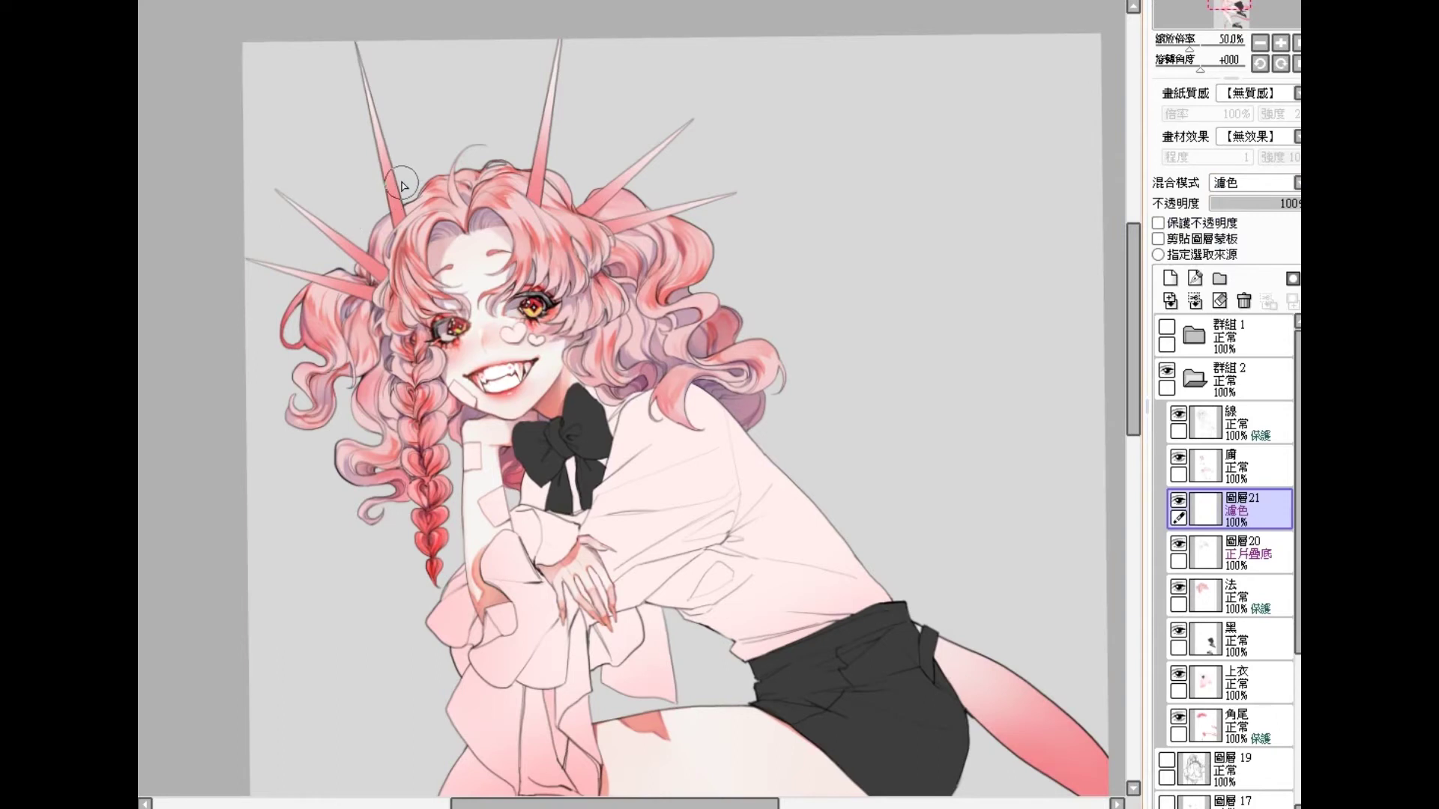
pyautogui.scroll(1, 404, 236)
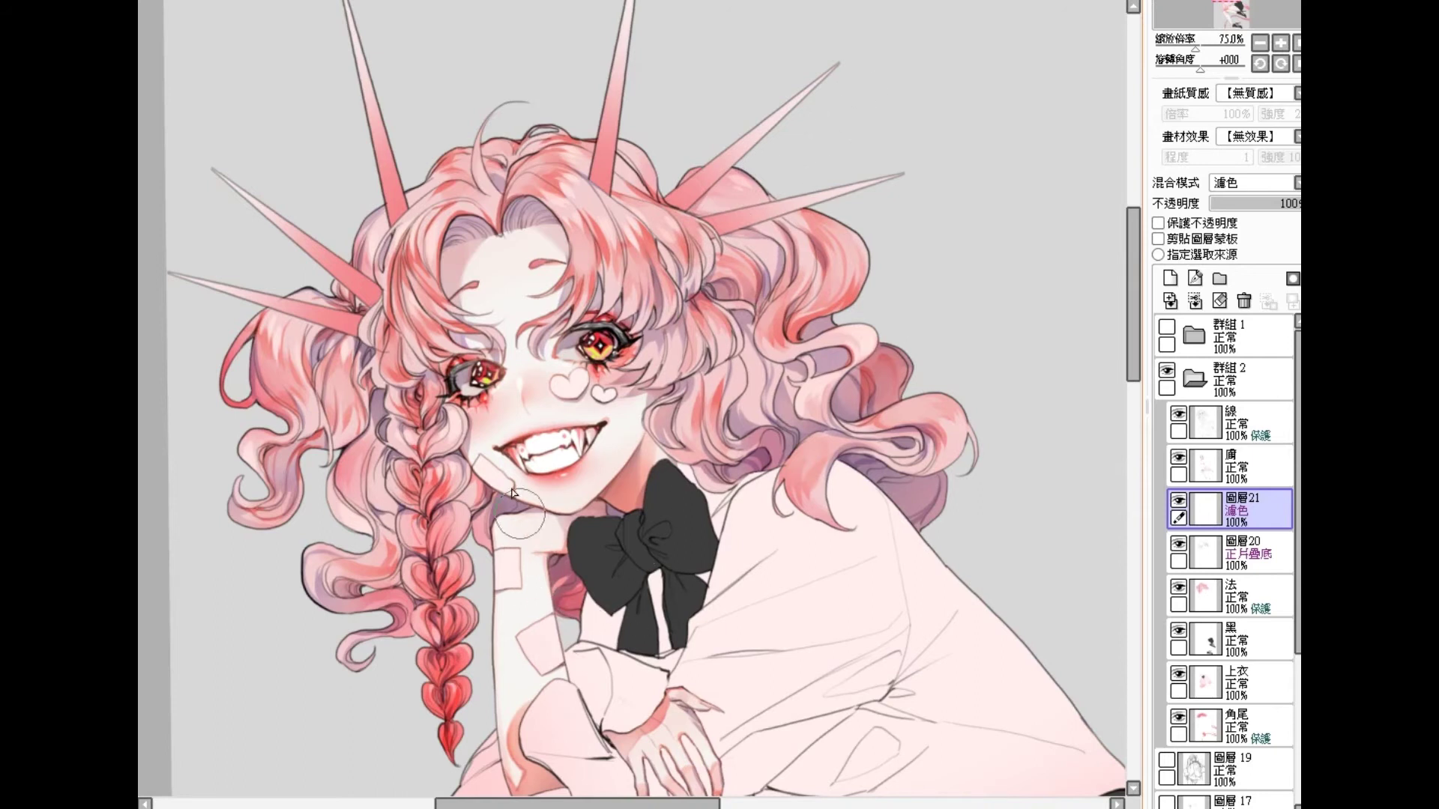
# Step: Add a new layer above the Screen layer set to Overlay (覆寫) blending
pyautogui.click(1170, 279)
pyautogui.click(1240, 180)
pyautogui.click(1237, 246)
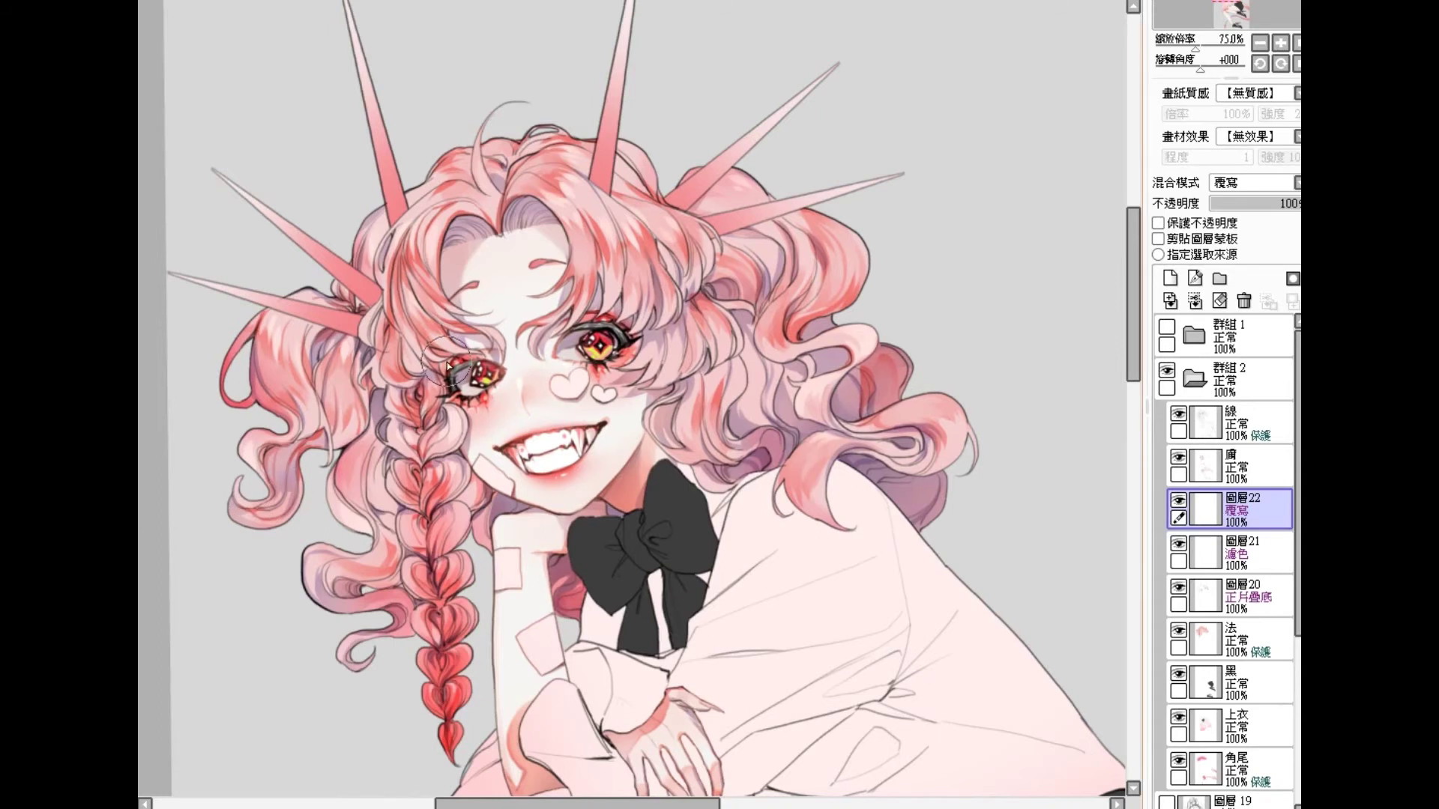
# Step: Tint the left pigtail and right fringe orange-red on the Overlay layer
pyautogui.press(']')
pyautogui.press(']')
pyautogui.press('[')
pyautogui.press('[')
pyautogui.press('[')
pyautogui.press('[')
pyautogui.press('[')
pyautogui.press('[')
pyautogui.moveTo(261, 332)
pyautogui.mouseDown()
pyautogui.moveTo(282, 345)
pyautogui.moveTo(269, 338)
pyautogui.mouseUp()
pyautogui.press(']')
pyautogui.press(']')
pyautogui.moveTo(558, 180); pyautogui.dragTo(552, 191)
# Step: Select 圖層20 and merge the hair shading layers down into 法
pyautogui.scroll(-2, 657, 288)
pyautogui.click(1238, 590)
pyautogui.hotkey('ctrl', 'e')
pyautogui.click(1240, 561)
pyautogui.hotkey('ctrl', 'e')
pyautogui.click(1240, 519)
pyautogui.hotkey('ctrl', 'e')
# Step: Add a Luminosity (發光) layer, set a large brush for soft glow, and merge it into 法
pyautogui.click(1169, 278)
pyautogui.click(1243, 182)
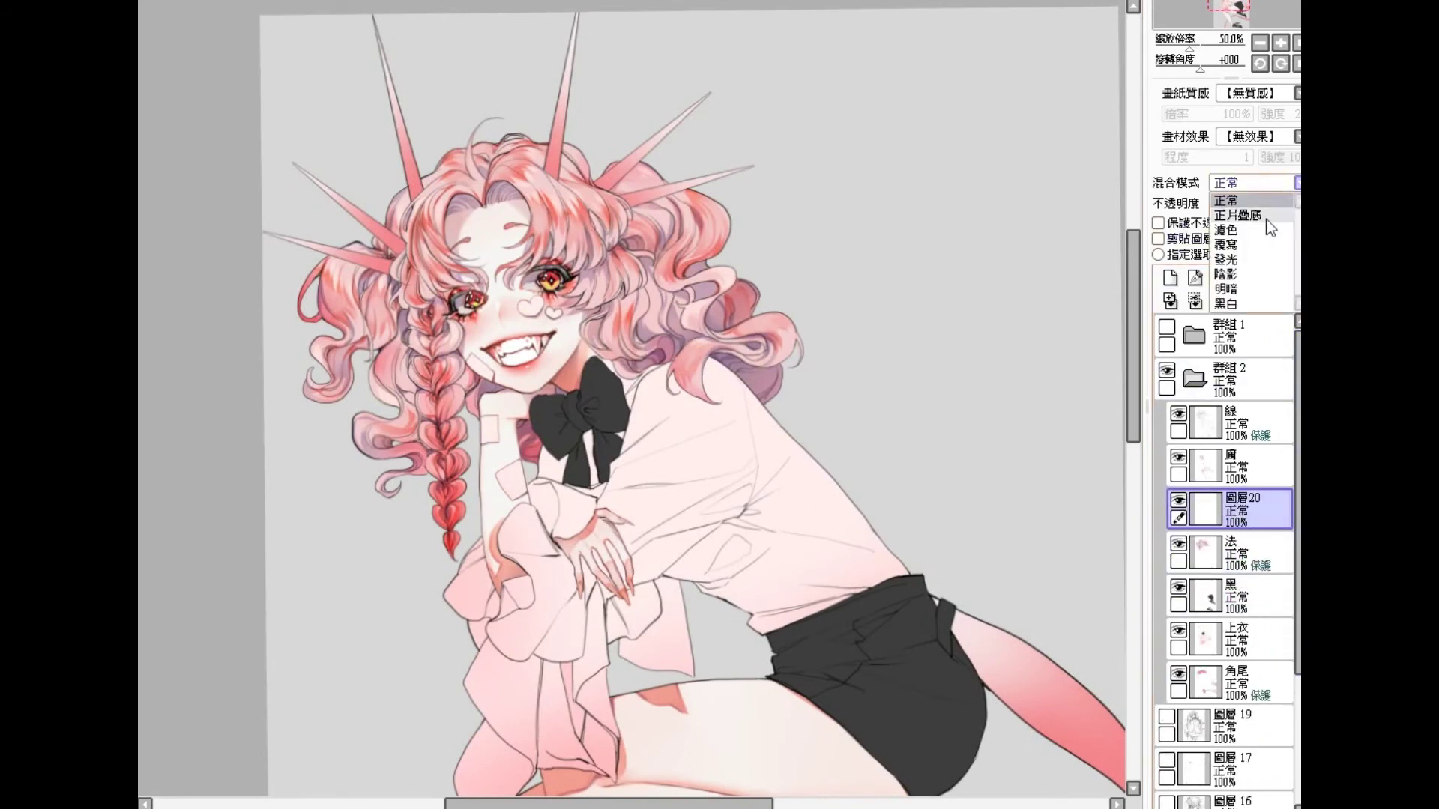
pyautogui.click(1245, 260)
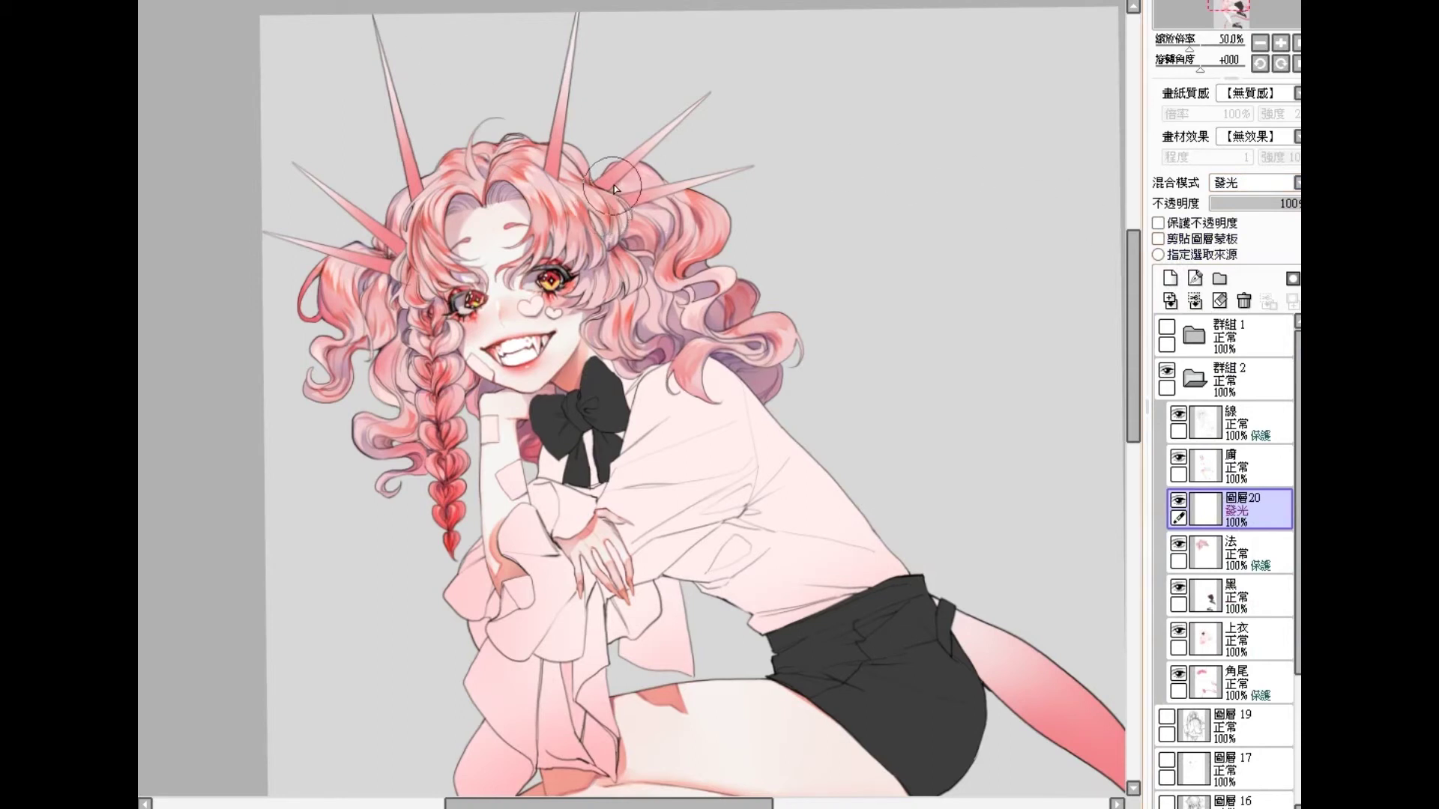
pyautogui.press(']')
pyautogui.press(']')
pyautogui.press(']')
pyautogui.press(']')
pyautogui.press(']')
pyautogui.press(']')
pyautogui.press(']')
pyautogui.press(']')
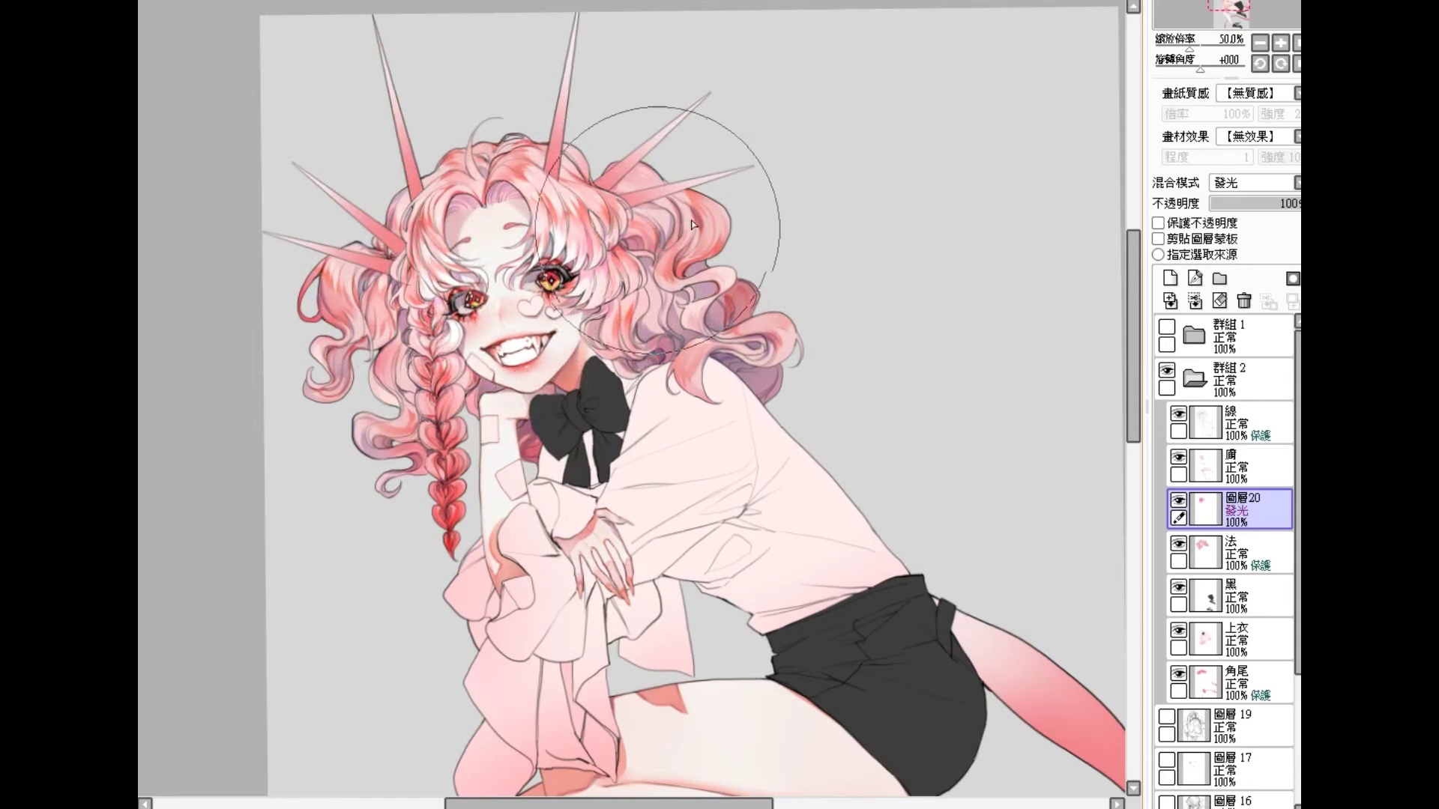
pyautogui.click(1178, 500)
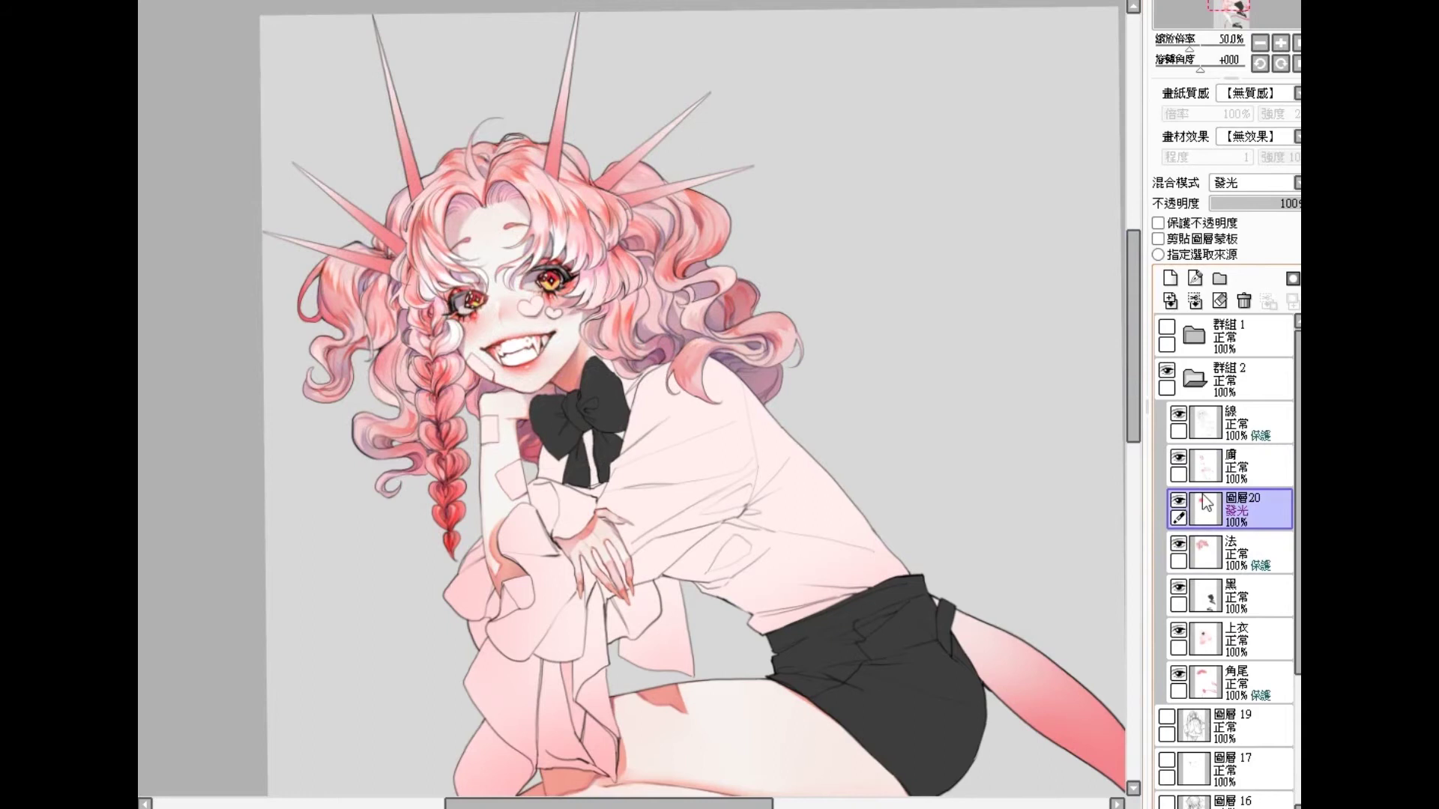
pyautogui.hotkey('ctrl', 'e')
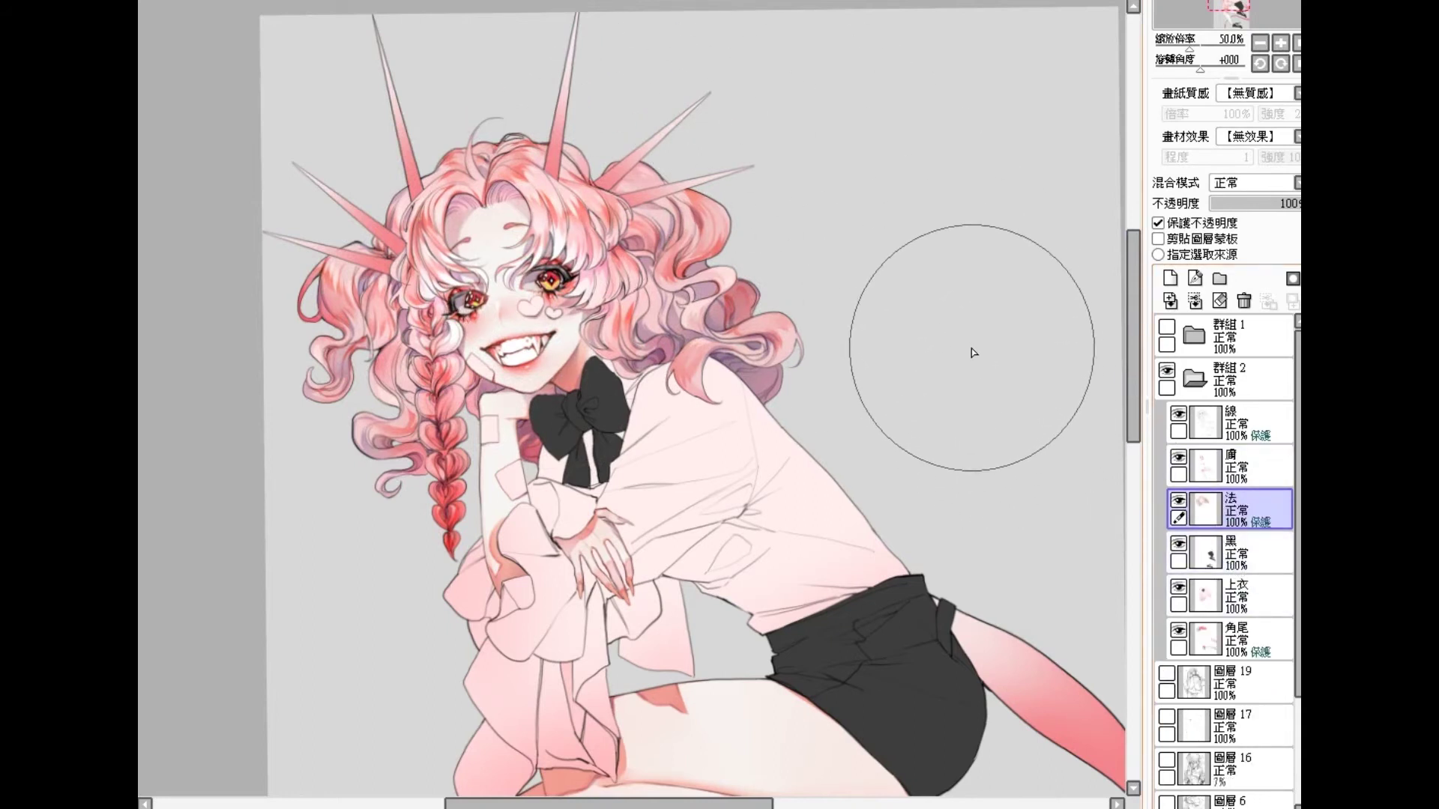
# Step: Select the 上衣 shirt layer and add a Multiply (正片疊底) layer directly above it
pyautogui.click(1211, 567)
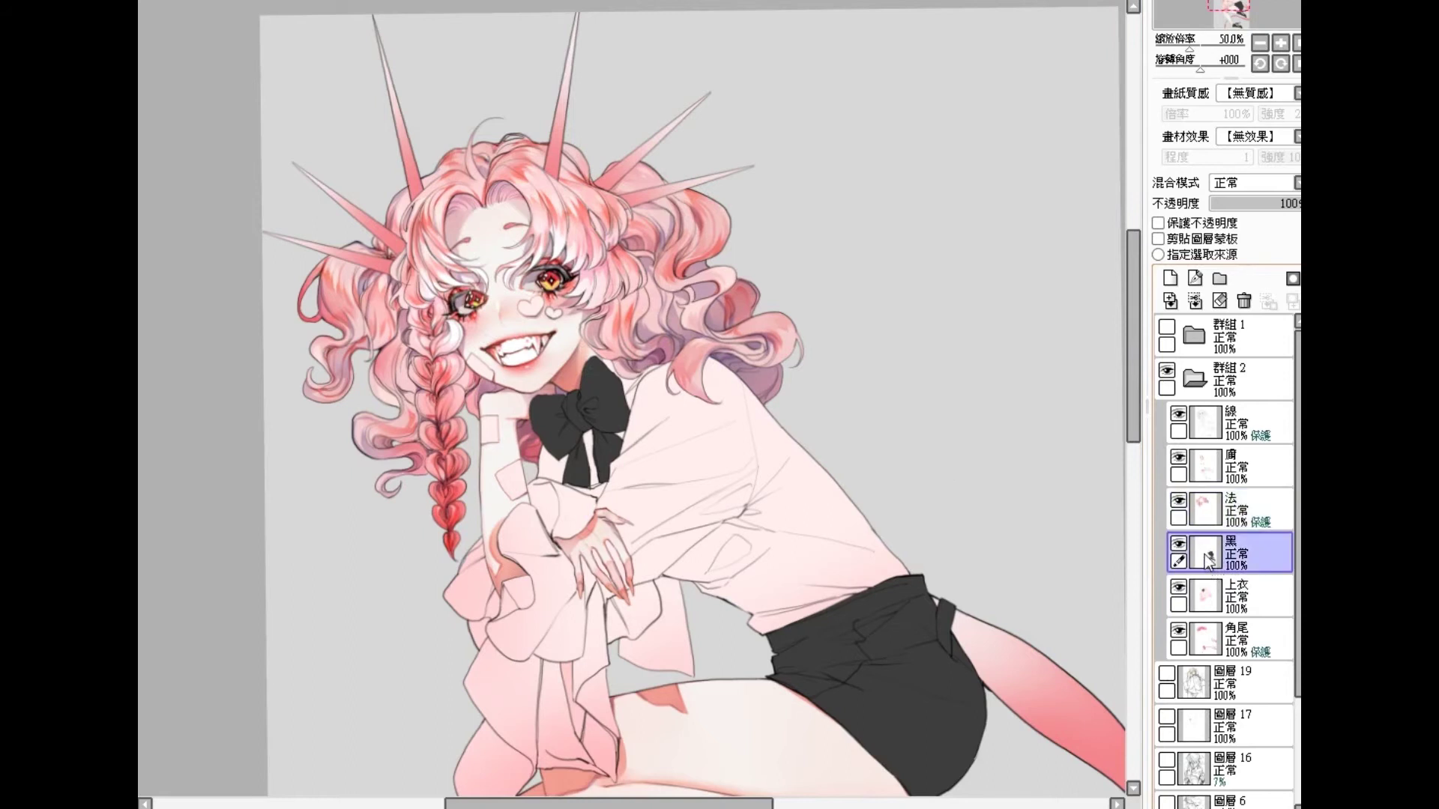
pyautogui.click(1229, 596)
pyautogui.click(1170, 278)
pyautogui.click(1242, 187)
pyautogui.click(1247, 211)
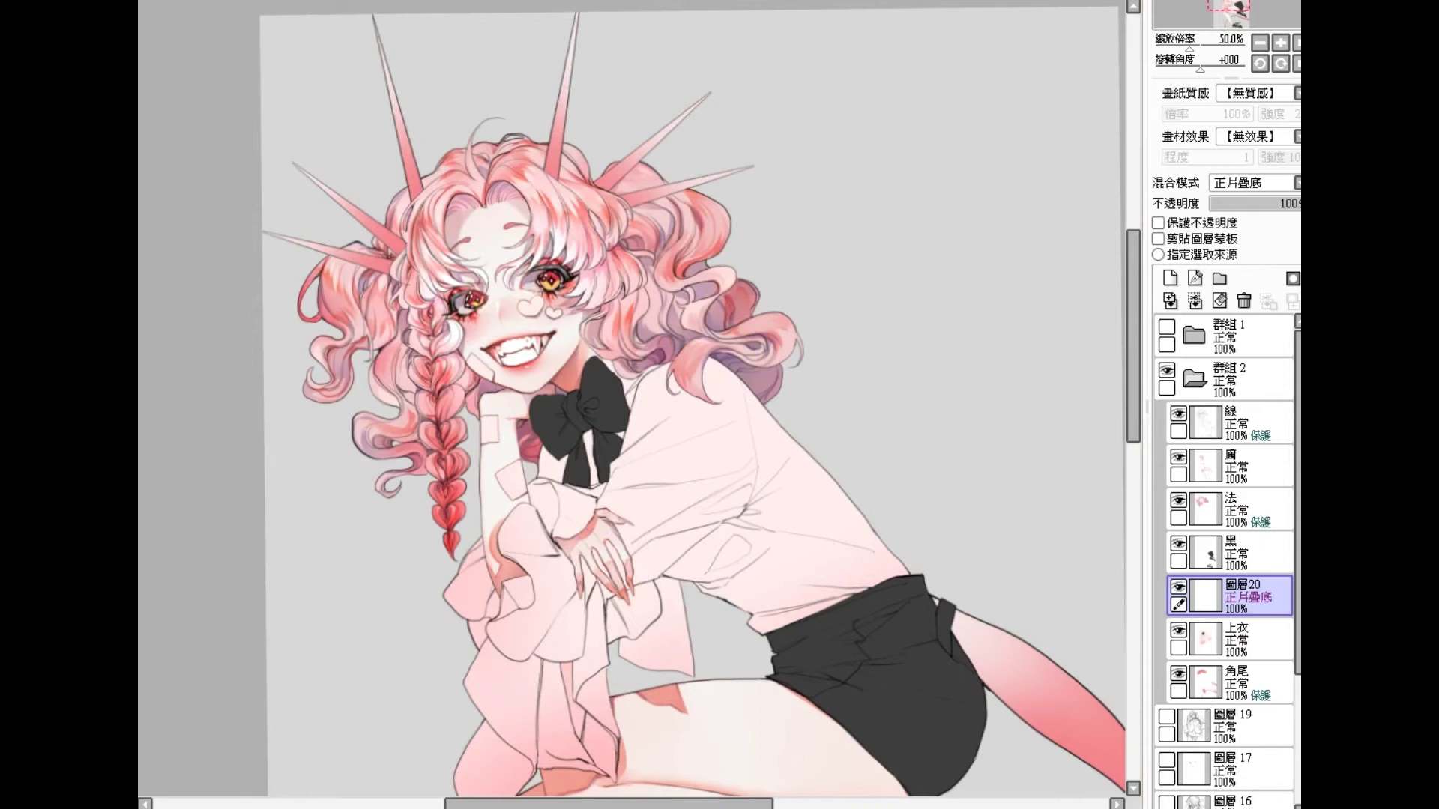
pyautogui.moveTo(664, 450); pyautogui.dragTo(651, 406)
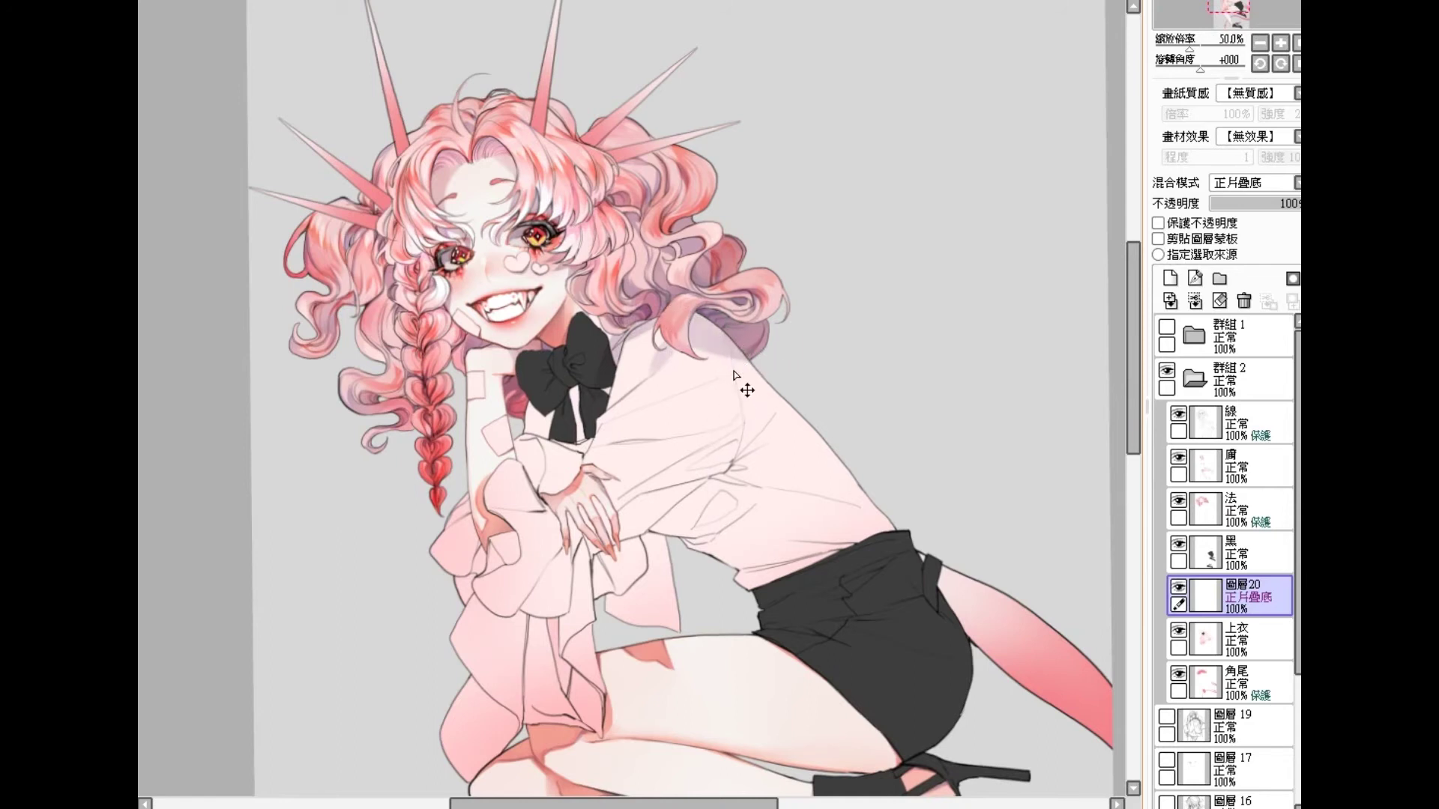
# Step: Brush grey-purple shadow on the shirt's shoulder fold and the sleeve beside the hand
pyautogui.moveTo(730, 349); pyautogui.dragTo(744, 417)
pyautogui.press('[')
pyautogui.moveTo(706, 439)
pyautogui.mouseDown()
pyautogui.moveTo(735, 446)
pyautogui.moveTo(721, 460)
pyautogui.moveTo(734, 442)
pyautogui.moveTo(697, 468)
pyautogui.moveTo(707, 452)
pyautogui.mouseUp()
pyautogui.moveTo(642, 487)
pyautogui.mouseDown()
pyautogui.moveTo(608, 501)
pyautogui.moveTo(592, 478)
pyautogui.moveTo(623, 488)
pyautogui.mouseUp()
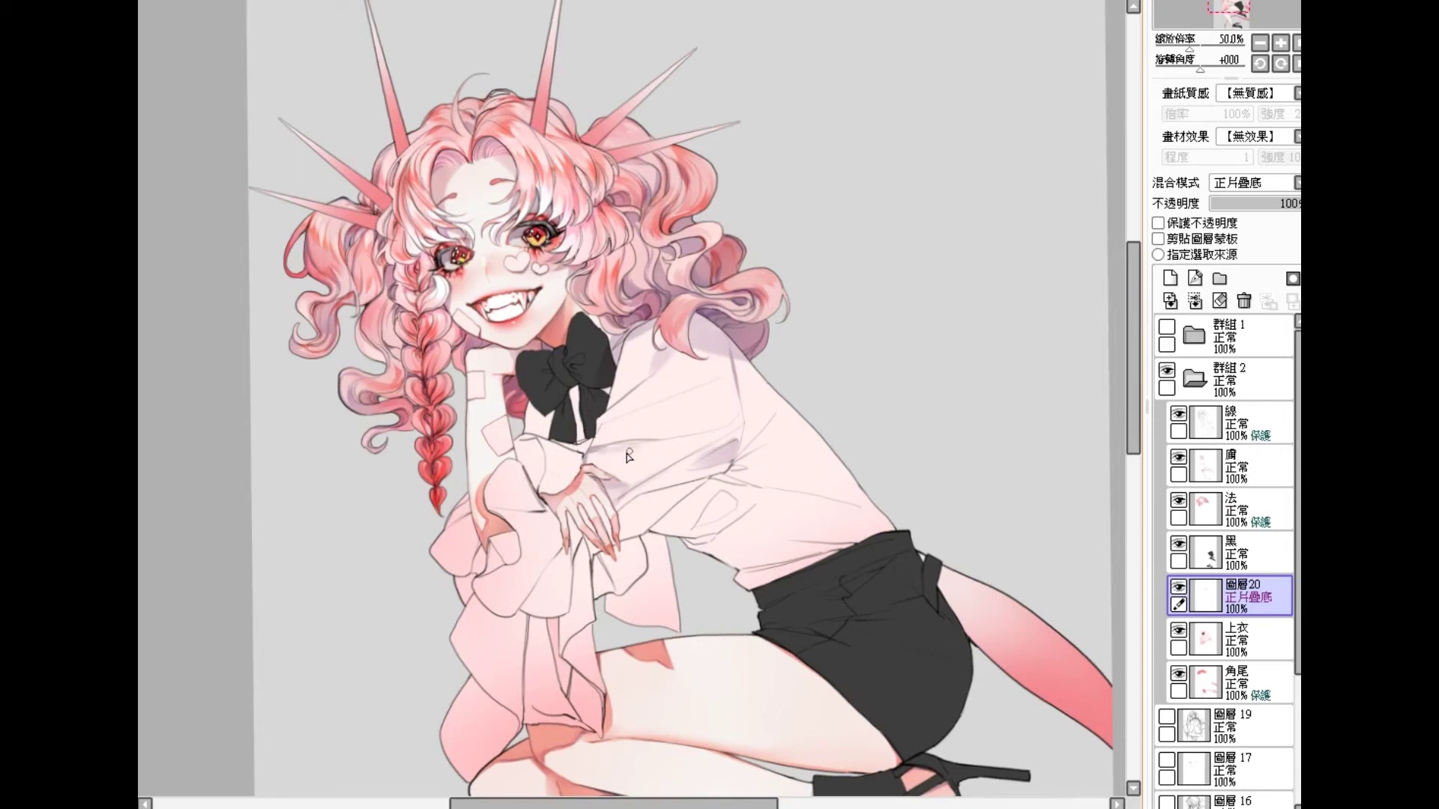
# Step: Rework the sleeve shadow at varied brush sizes, then refine the fold near the bow with the eraser
pyautogui.press('c')
pyautogui.moveTo(604, 460)
pyautogui.mouseDown()
pyautogui.moveTo(655, 450)
pyautogui.moveTo(604, 458)
pyautogui.moveTo(716, 432)
pyautogui.moveTo(605, 456)
pyautogui.moveTo(699, 430)
pyautogui.moveTo(659, 389)
pyautogui.moveTo(609, 455)
pyautogui.moveTo(632, 472)
pyautogui.moveTo(671, 447)
pyautogui.moveTo(597, 448)
pyautogui.moveTo(618, 459)
pyautogui.moveTo(697, 428)
pyautogui.moveTo(652, 460)
pyautogui.moveTo(691, 444)
pyautogui.moveTo(652, 442)
pyautogui.moveTo(727, 427)
pyautogui.moveTo(745, 399)
pyautogui.moveTo(680, 440)
pyautogui.moveTo(661, 437)
pyautogui.moveTo(714, 418)
pyautogui.moveTo(659, 437)
pyautogui.moveTo(717, 424)
pyautogui.moveTo(734, 392)
pyautogui.moveTo(689, 396)
pyautogui.moveTo(702, 389)
pyautogui.moveTo(692, 400)
pyautogui.moveTo(715, 386)
pyautogui.moveTo(607, 434)
pyautogui.mouseUp()
pyautogui.press('v')
pyautogui.press('c')
pyautogui.press('[')
pyautogui.press('[')
pyautogui.press('c')
pyautogui.press('c')
pyautogui.press(']')
pyautogui.press('[')
pyautogui.press('e')
pyautogui.press(']')
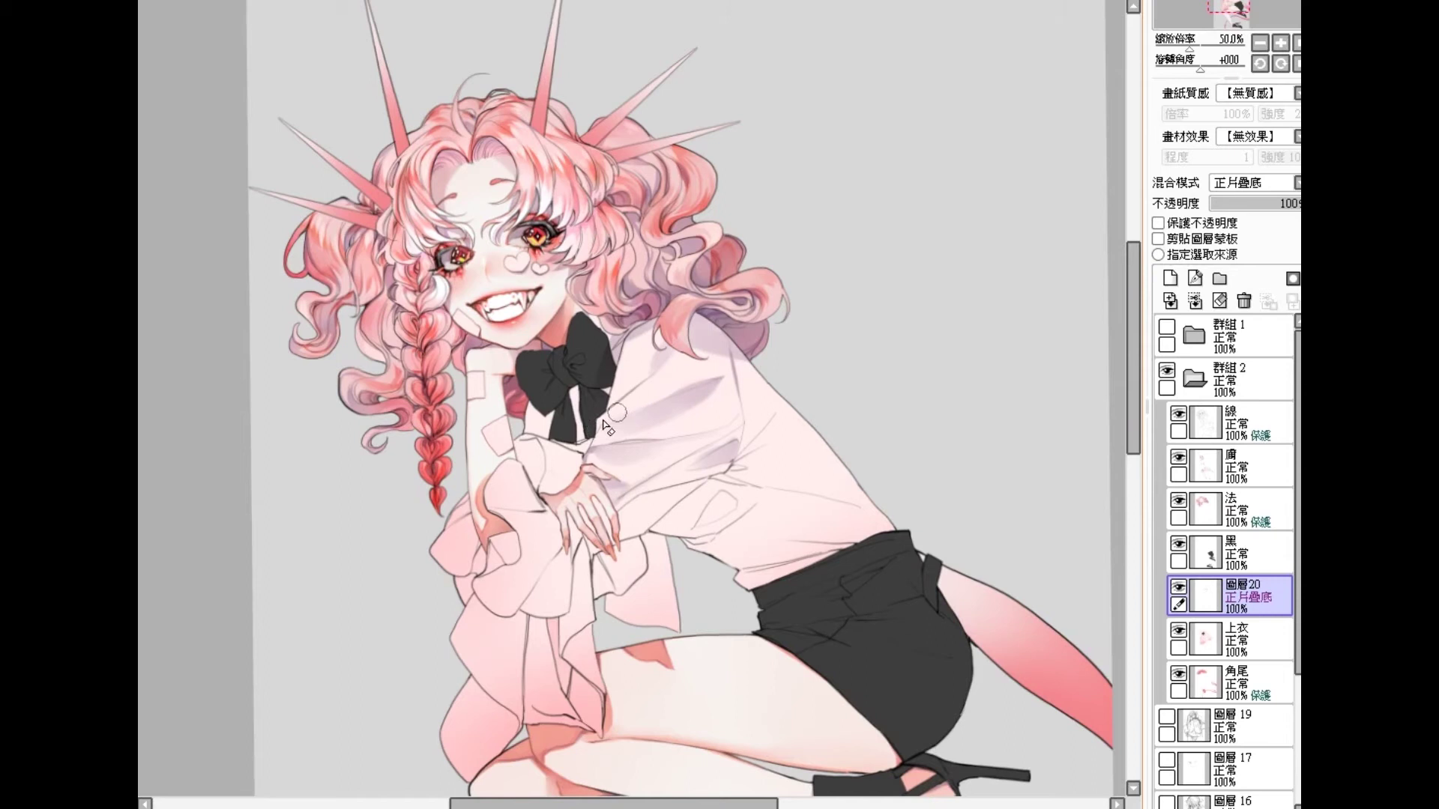
pyautogui.moveTo(641, 411)
pyautogui.mouseDown()
pyautogui.moveTo(613, 423)
pyautogui.moveTo(673, 394)
pyautogui.moveTo(604, 427)
pyautogui.moveTo(723, 343)
pyautogui.moveTo(584, 453)
pyautogui.moveTo(593, 441)
pyautogui.moveTo(572, 392)
pyautogui.moveTo(582, 439)
pyautogui.moveTo(585, 379)
pyautogui.moveTo(530, 400)
pyautogui.moveTo(523, 425)
pyautogui.moveTo(530, 400)
pyautogui.moveTo(524, 433)
pyautogui.moveTo(532, 404)
pyautogui.moveTo(524, 430)
pyautogui.moveTo(544, 408)
pyautogui.moveTo(524, 421)
pyautogui.moveTo(535, 400)
pyautogui.moveTo(523, 423)
pyautogui.moveTo(554, 420)
pyautogui.mouseUp()
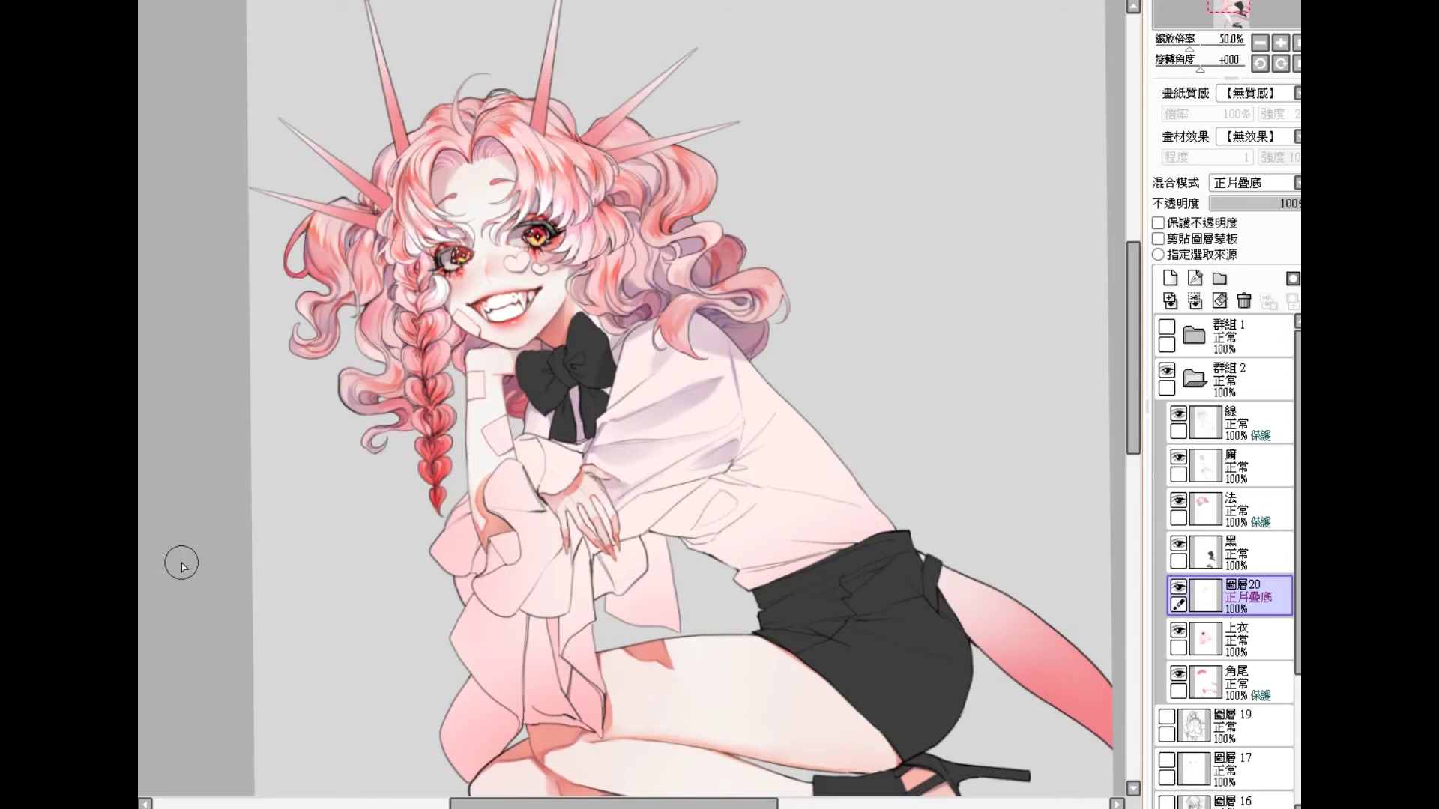
# Step: Shift the view toward the sleeve ruffles and legs and shrink the brush with [
pyautogui.moveTo(623, 518); pyautogui.dragTo(579, 486)
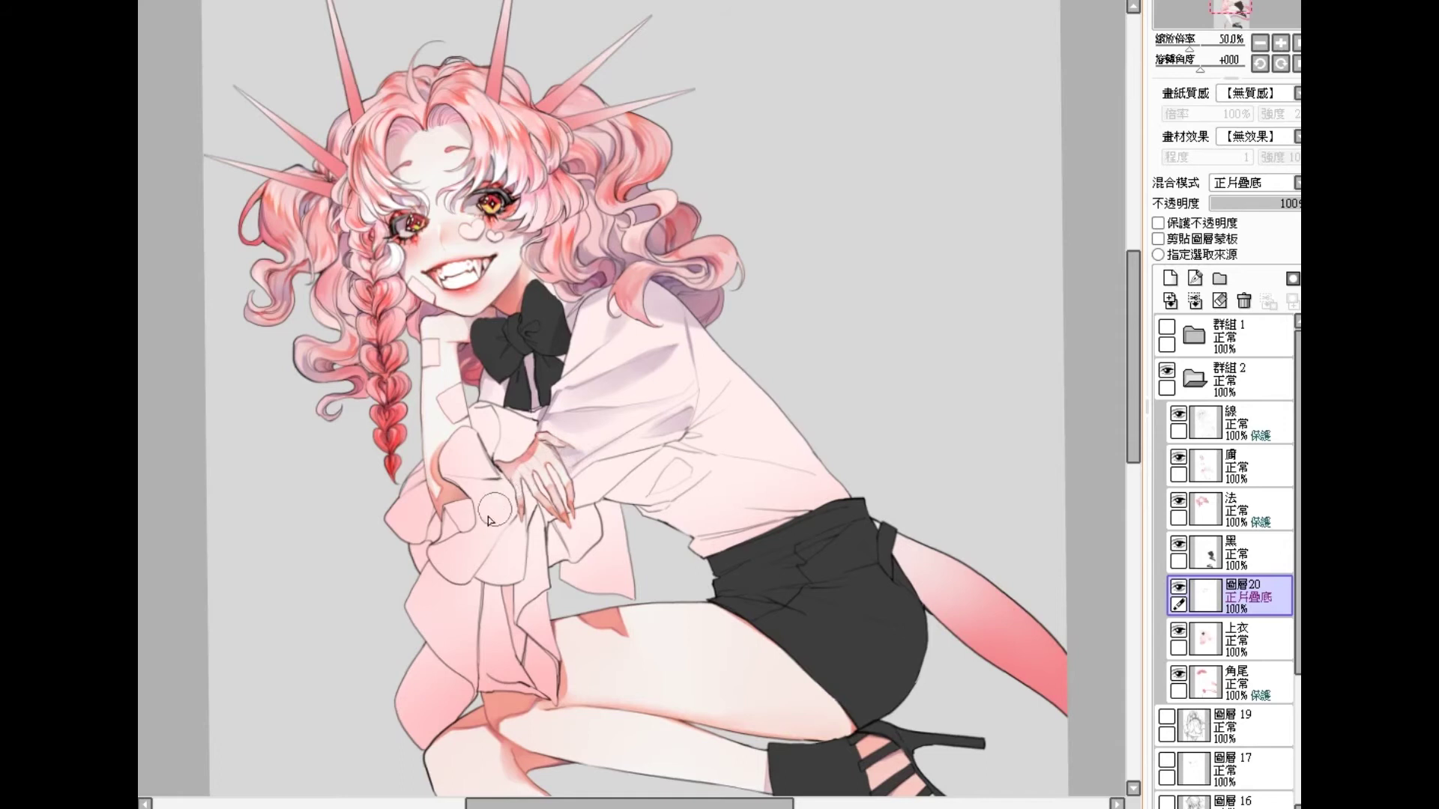
pyautogui.press('[')
pyautogui.press('[')
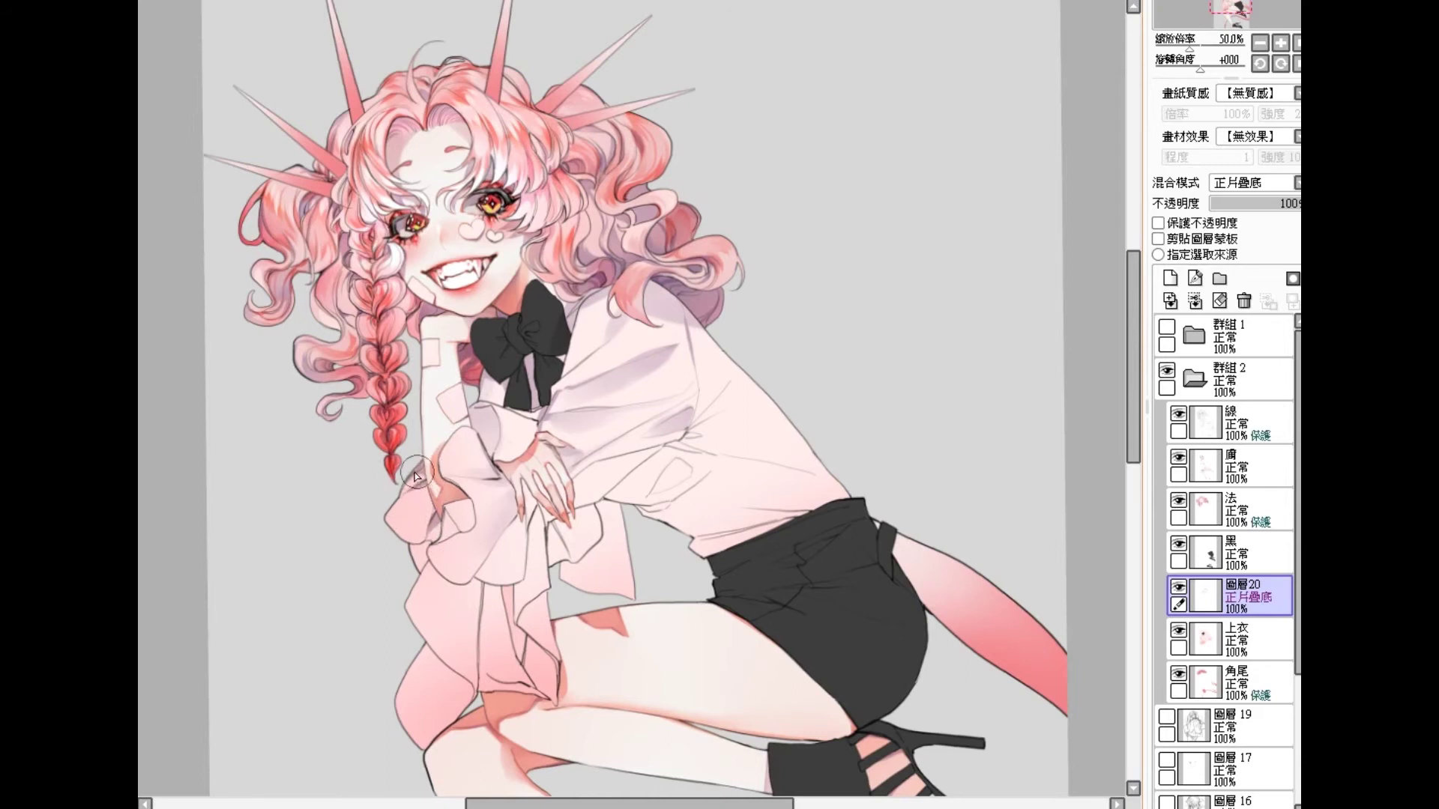
# Step: Brush a faint diagonal and a vertical pink shading stroke over the sleeve ruffle on 圖層20
pyautogui.moveTo(479, 561)
pyautogui.mouseDown()
pyautogui.moveTo(536, 486)
pyautogui.moveTo(577, 477)
pyautogui.moveTo(544, 490)
pyautogui.moveTo(561, 475)
pyautogui.moveTo(549, 466)
pyautogui.moveTo(570, 518)
pyautogui.moveTo(561, 506)
pyautogui.moveTo(544, 523)
pyautogui.moveTo(539, 497)
pyautogui.moveTo(542, 527)
pyautogui.moveTo(559, 515)
pyautogui.moveTo(545, 534)
pyautogui.moveTo(539, 500)
pyautogui.moveTo(547, 552)
pyautogui.moveTo(537, 506)
pyautogui.moveTo(542, 525)
pyautogui.moveTo(539, 511)
pyautogui.moveTo(509, 571)
pyautogui.moveTo(534, 545)
pyautogui.mouseUp()
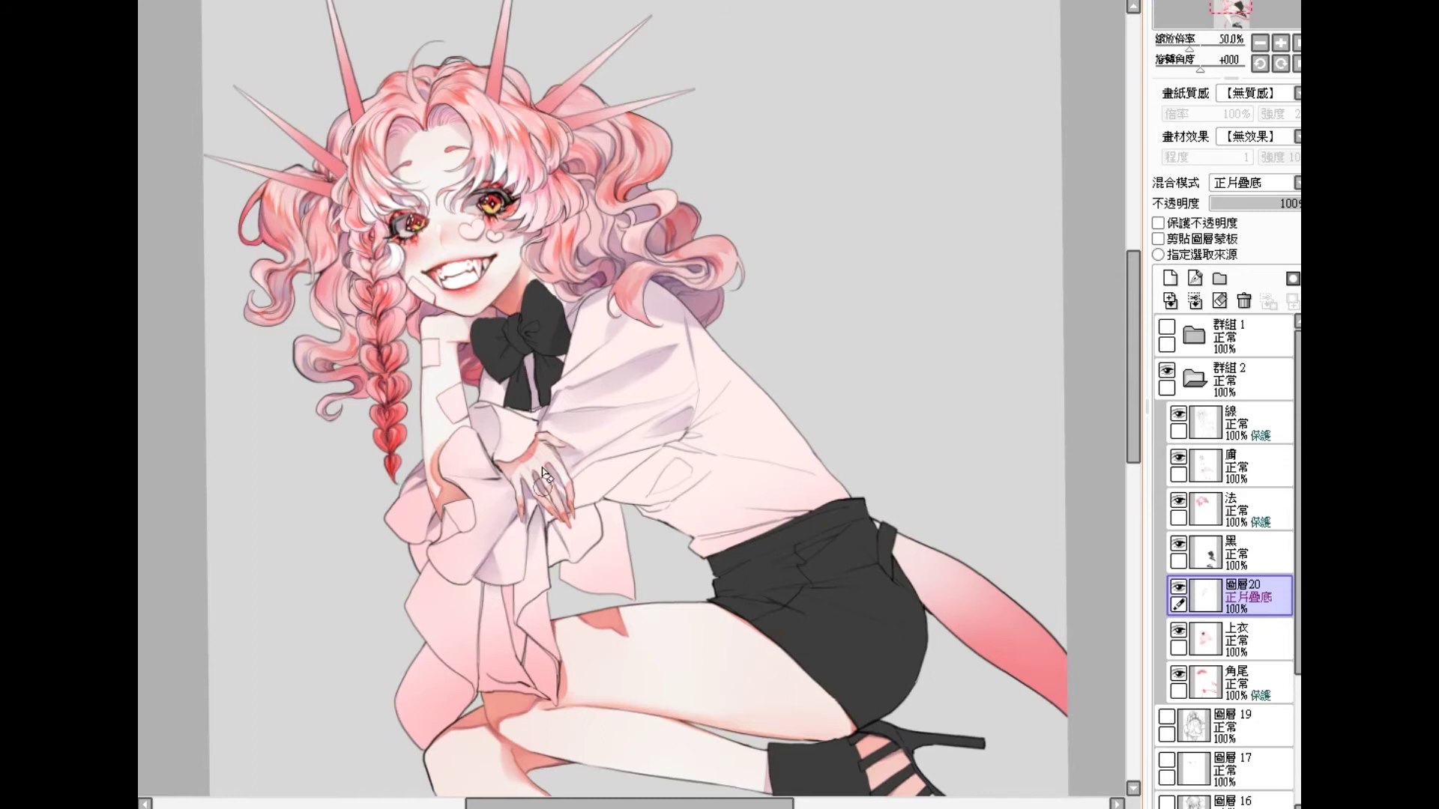
pyautogui.moveTo(509, 532)
pyautogui.mouseDown()
pyautogui.moveTo(509, 567)
pyautogui.moveTo(509, 523)
pyautogui.moveTo(509, 549)
pyautogui.mouseUp()
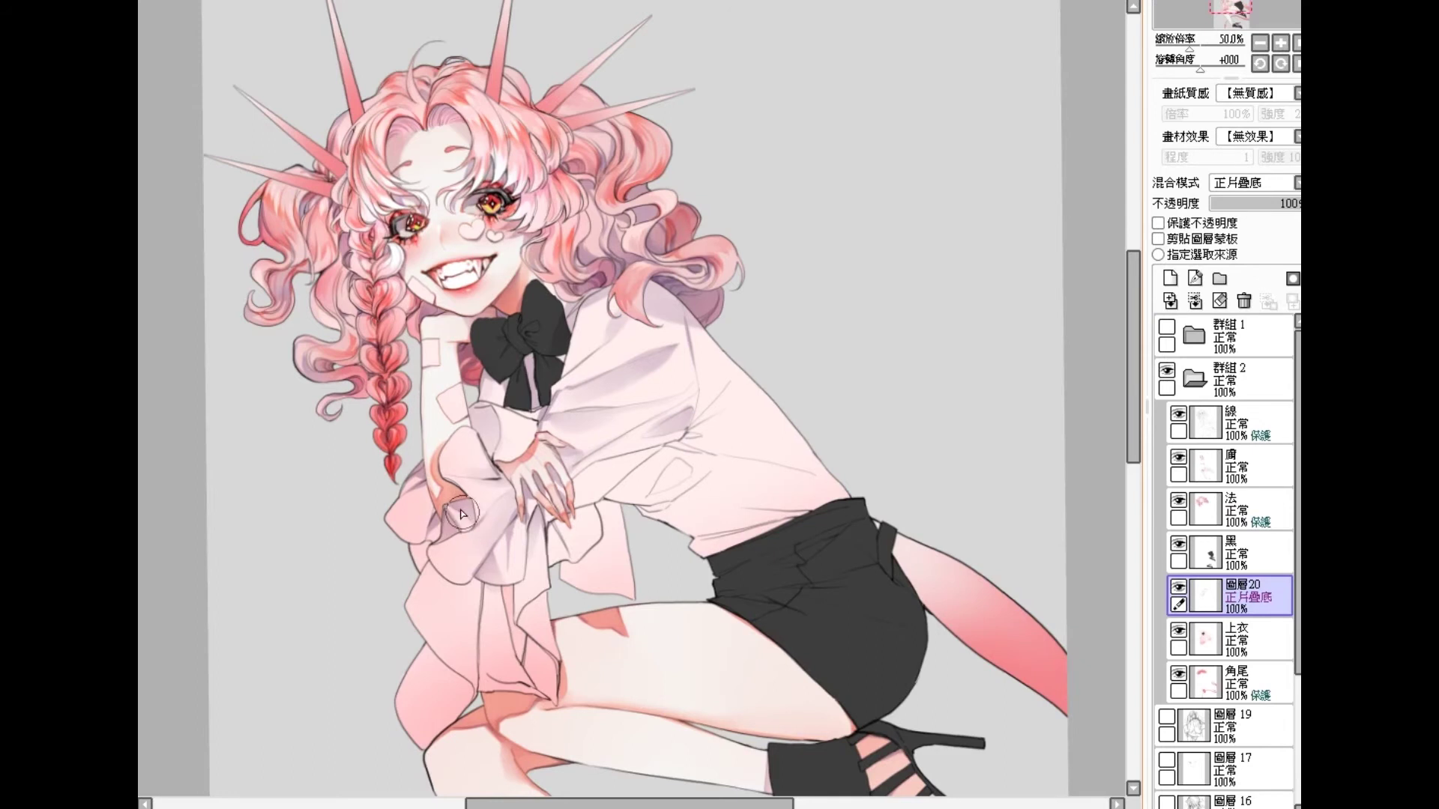
# Step: Rework the rolled cuff's lavender shading, darken the small sleeve fold purple, and lighten the lower ruffle wedge
pyautogui.moveTo(452, 500); pyautogui.dragTo(475, 522)
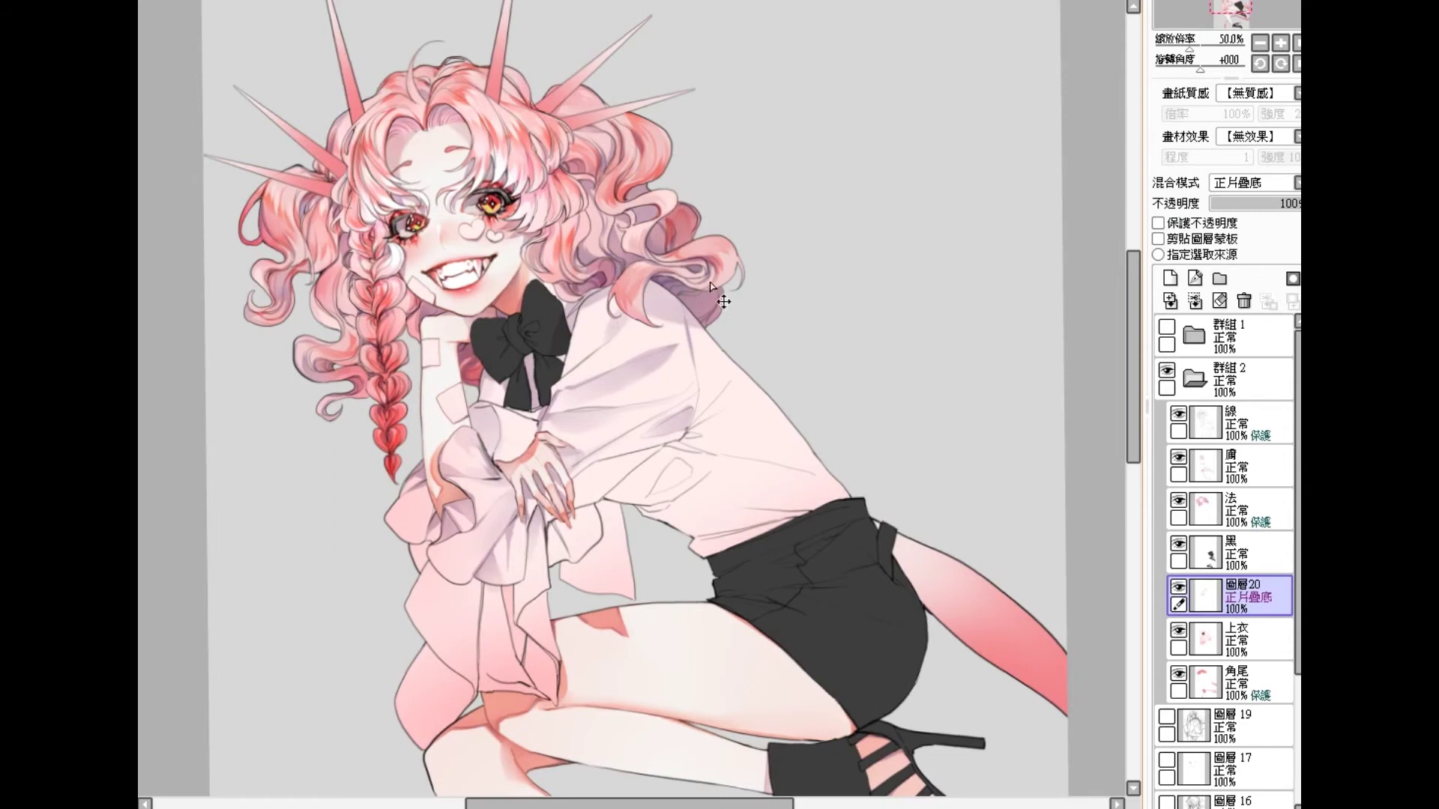
pyautogui.moveTo(417, 555); pyautogui.dragTo(406, 569)
pyautogui.moveTo(439, 576); pyautogui.dragTo(428, 557)
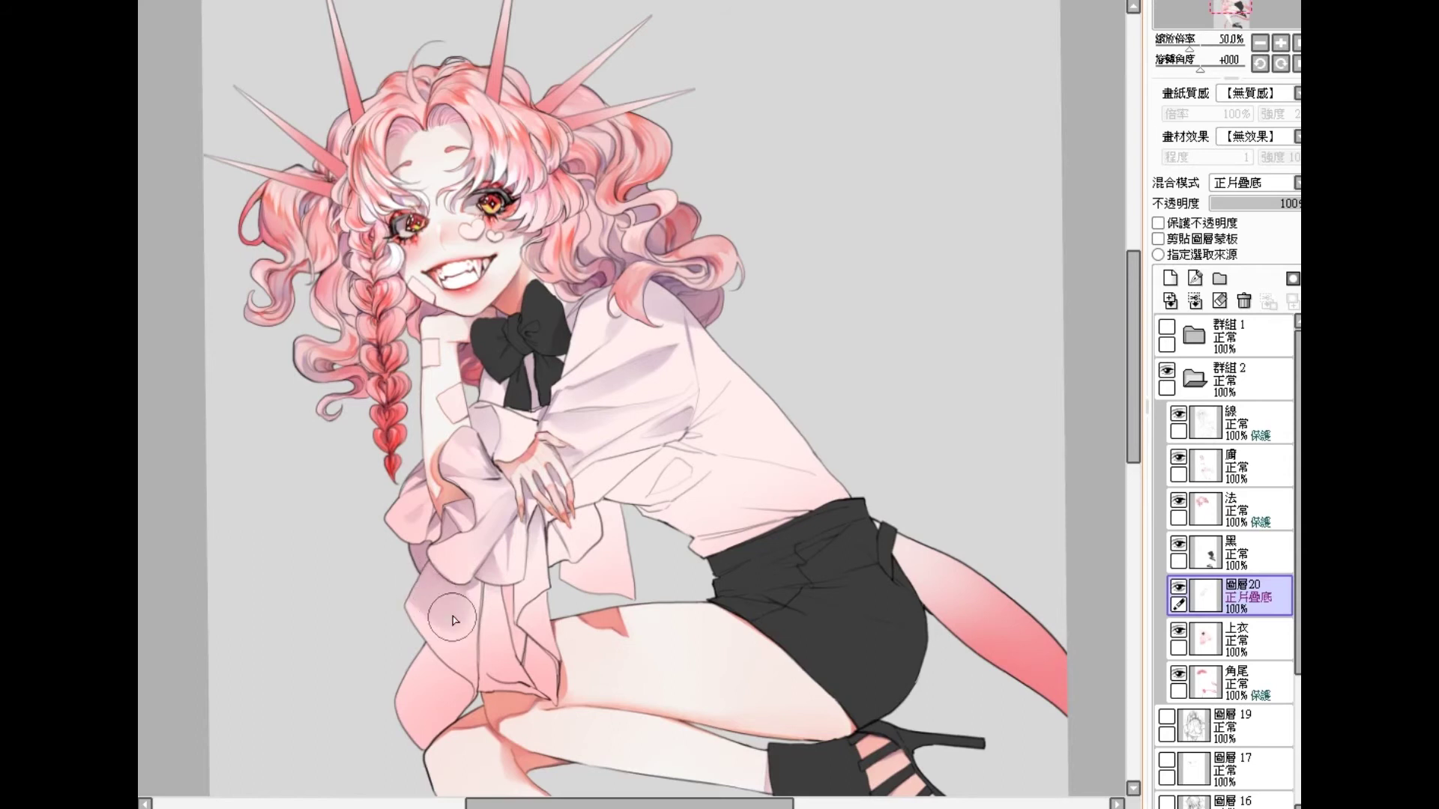
# Step: Extend mauve shading on the lower sleeve and soften it down the narrow sleeve strip with a smaller brush
pyautogui.moveTo(452, 612); pyautogui.dragTo(459, 615)
pyautogui.press('[')
pyautogui.moveTo(490, 591); pyautogui.dragTo(493, 644)
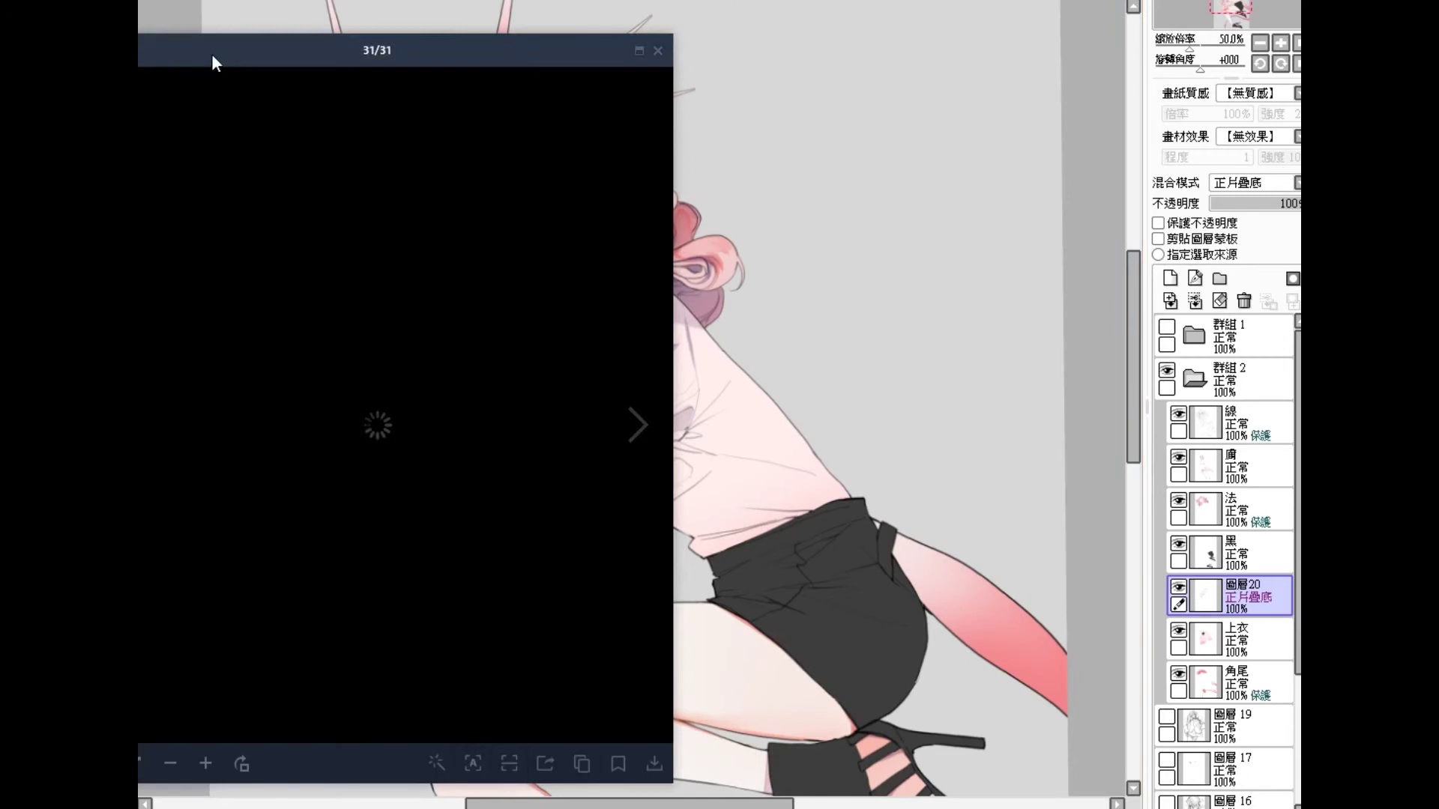
pyautogui.moveTo(211, 54); pyautogui.dragTo(139, 54)
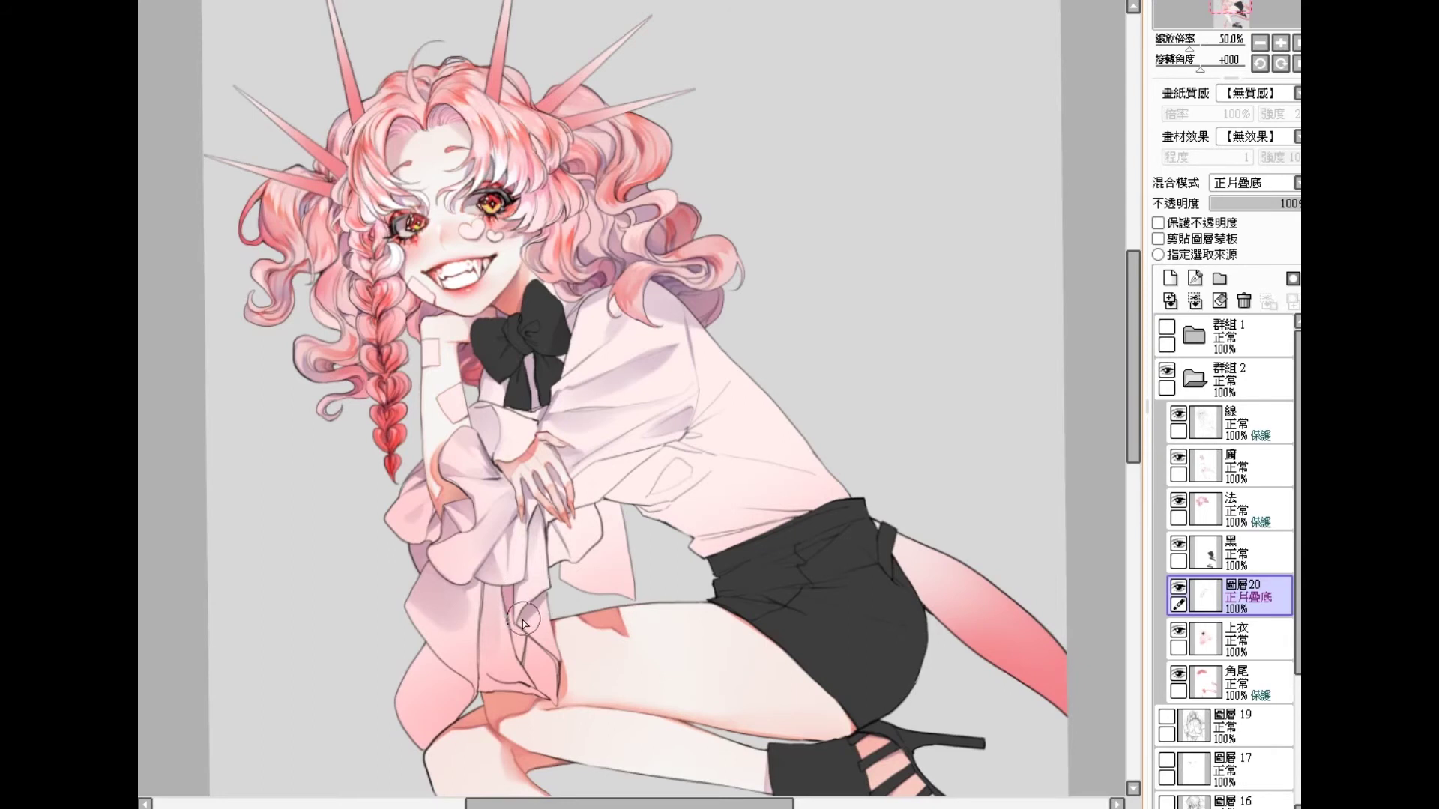
# Step: Fill the hanging sleeve fold above the knee with purple shading, then enlarge the brush
pyautogui.moveTo(548, 602)
pyautogui.mouseDown()
pyautogui.moveTo(533, 623)
pyautogui.moveTo(550, 620)
pyautogui.mouseUp()
pyautogui.press('c')
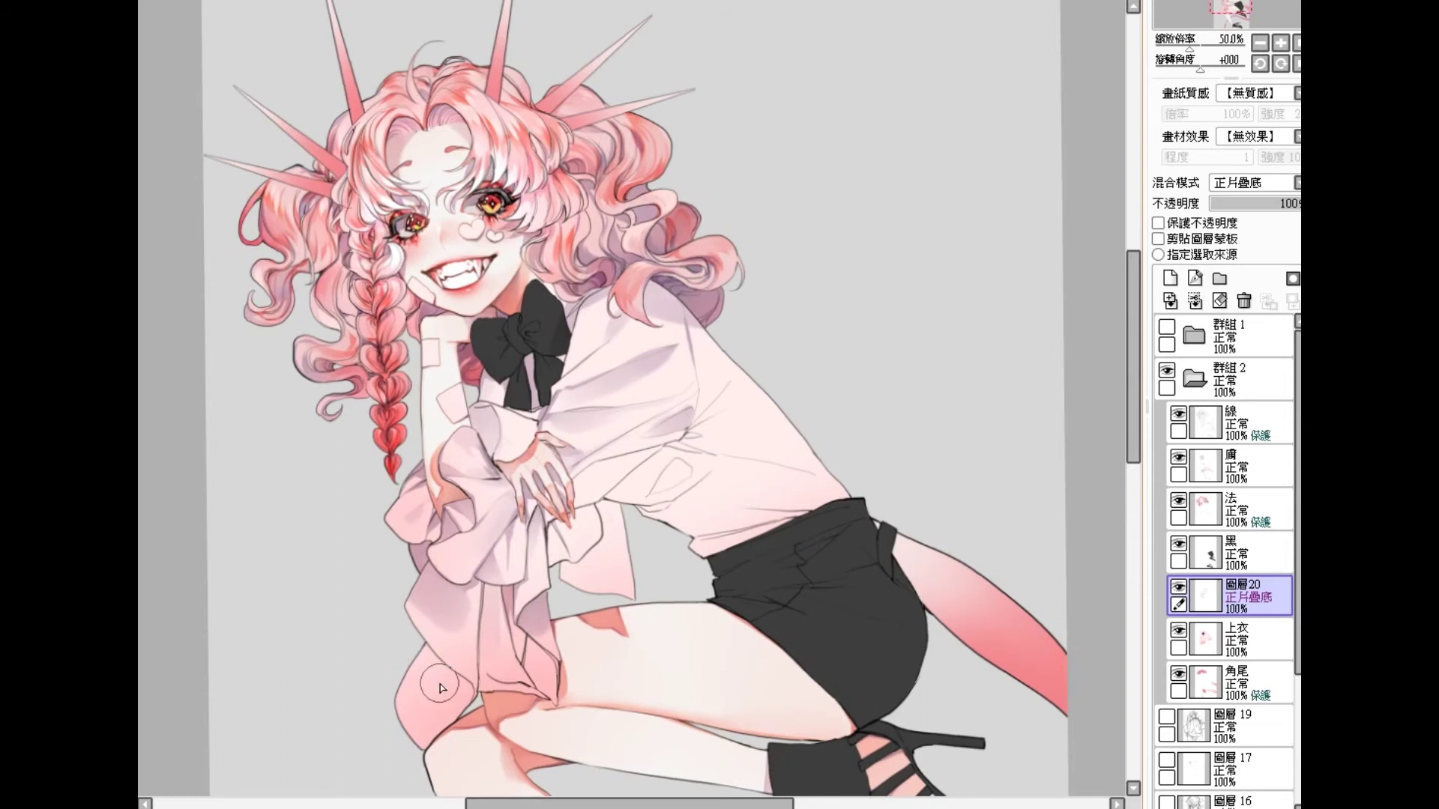
# Step: Darken the multiply shadow over the knee and along the sleeve ruffle hem
pyautogui.moveTo(454, 701); pyautogui.dragTo(419, 648)
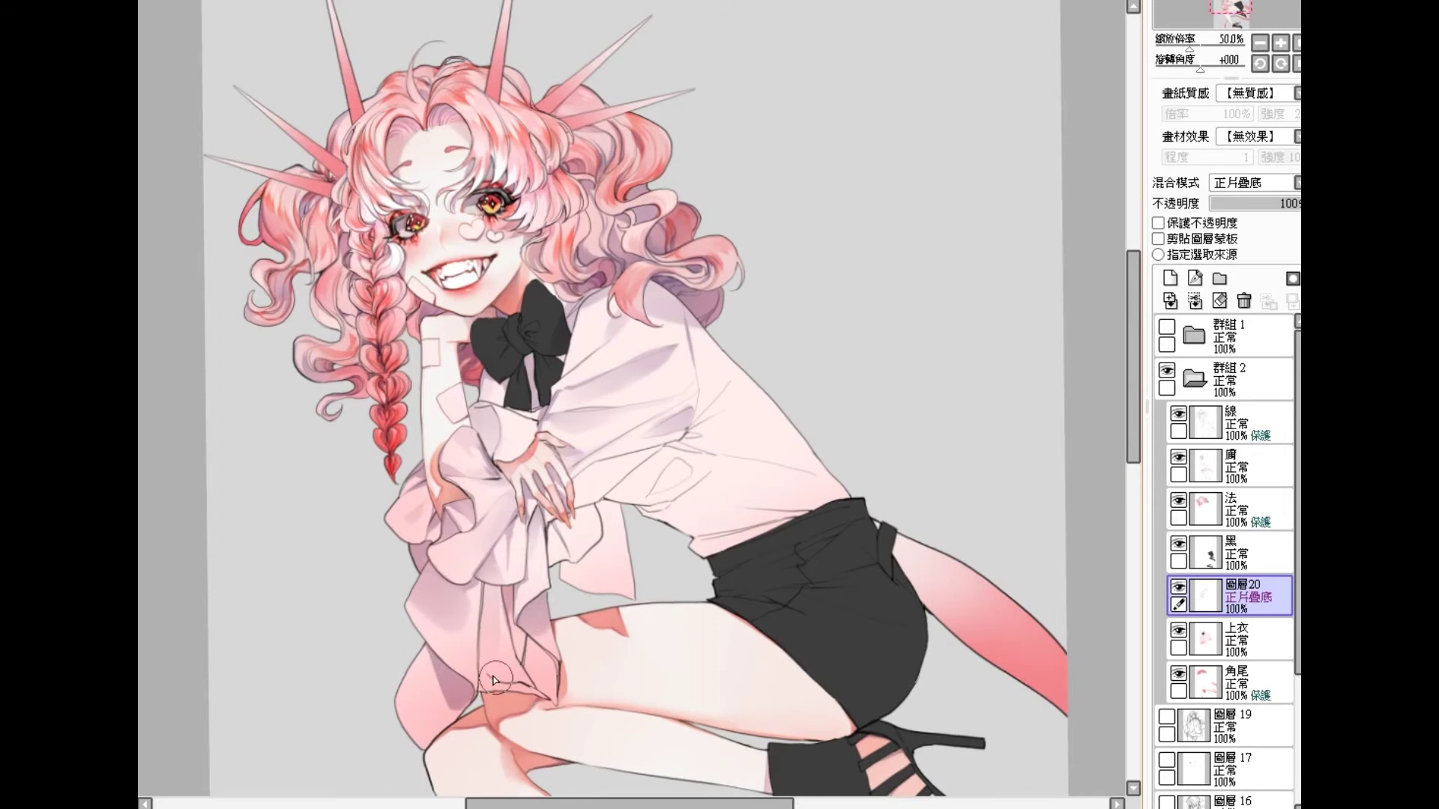
pyautogui.moveTo(486, 668); pyautogui.dragTo(496, 675)
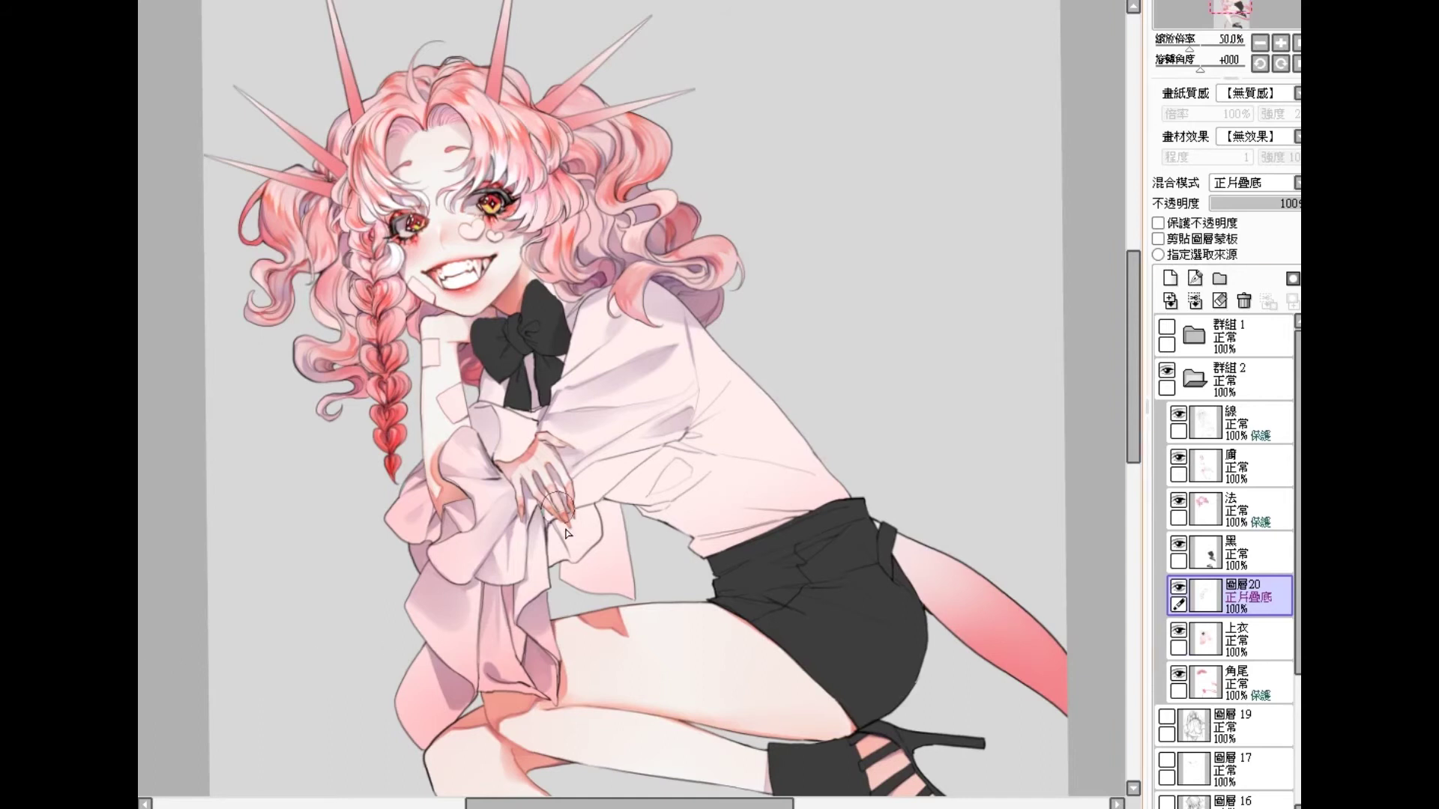
# Step: Paint purple-grey shadow on the ruffle just below the crossed hands
pyautogui.moveTo(554, 527); pyautogui.dragTo(578, 547)
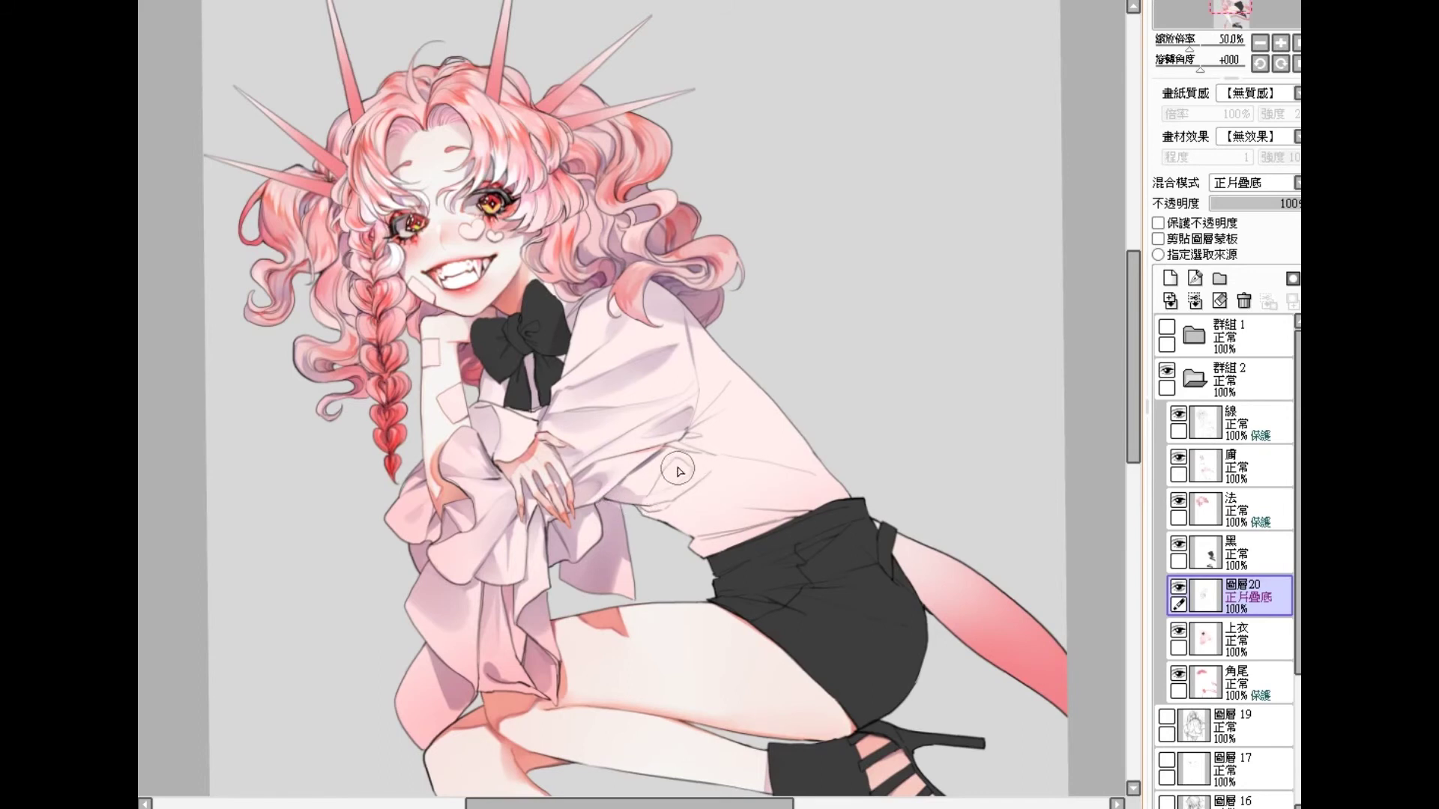
# Step: Soften the pink shirt shading and darken the shadow inside the shirt fold
pyautogui.moveTo(689, 487); pyautogui.dragTo(684, 474)
pyautogui.moveTo(691, 448); pyautogui.dragTo(655, 457)
pyautogui.press('e')
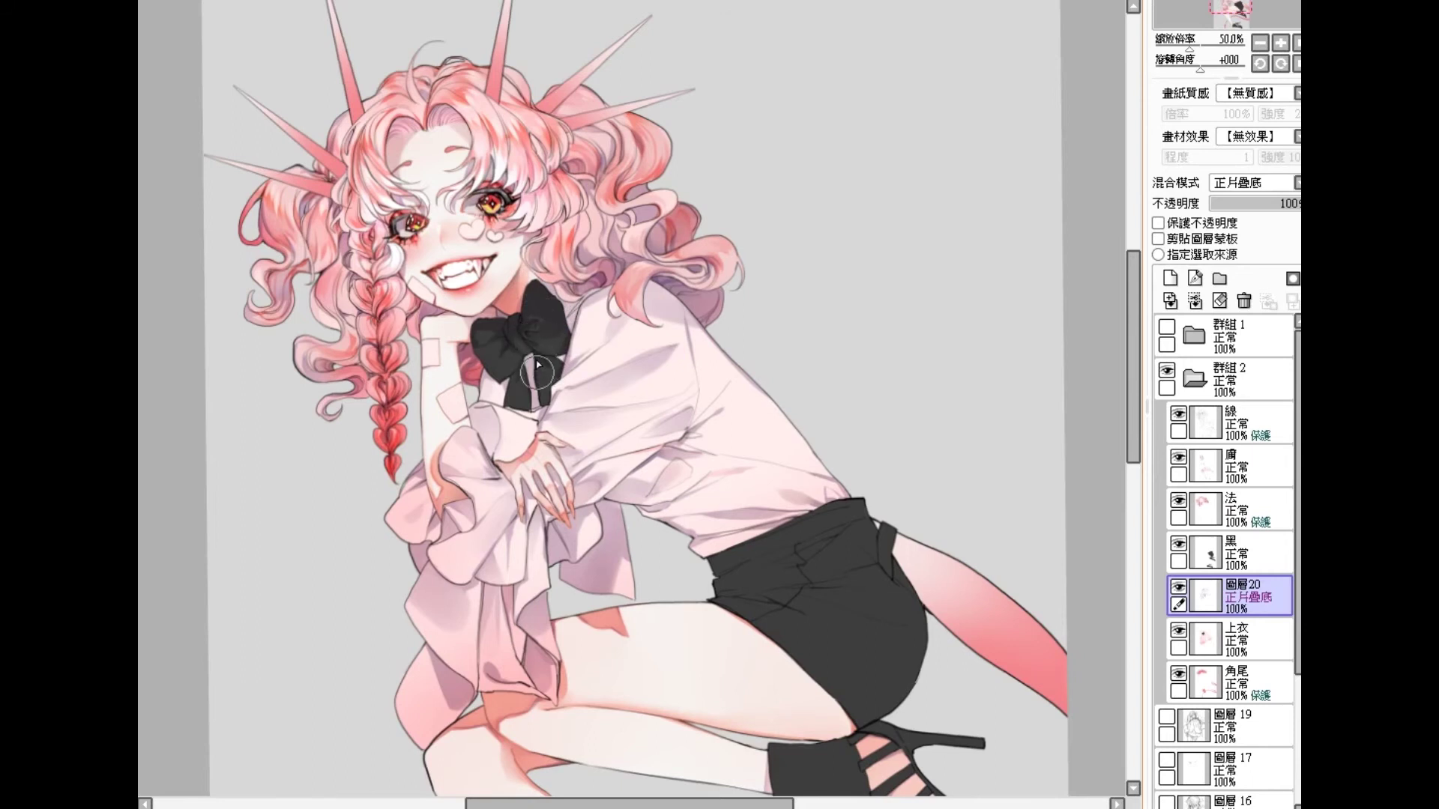
# Step: Shade the shirt between and beside the bow's hanging tails, restoring an undone stroke with Ctrl+Y
pyautogui.moveTo(523, 361); pyautogui.dragTo(522, 381)
pyautogui.moveTo(513, 377); pyautogui.dragTo(508, 394)
pyautogui.hotkey('ctrl', 'y')
pyautogui.click(1169, 279)
pyautogui.click(1252, 182)
pyautogui.click(1245, 213)
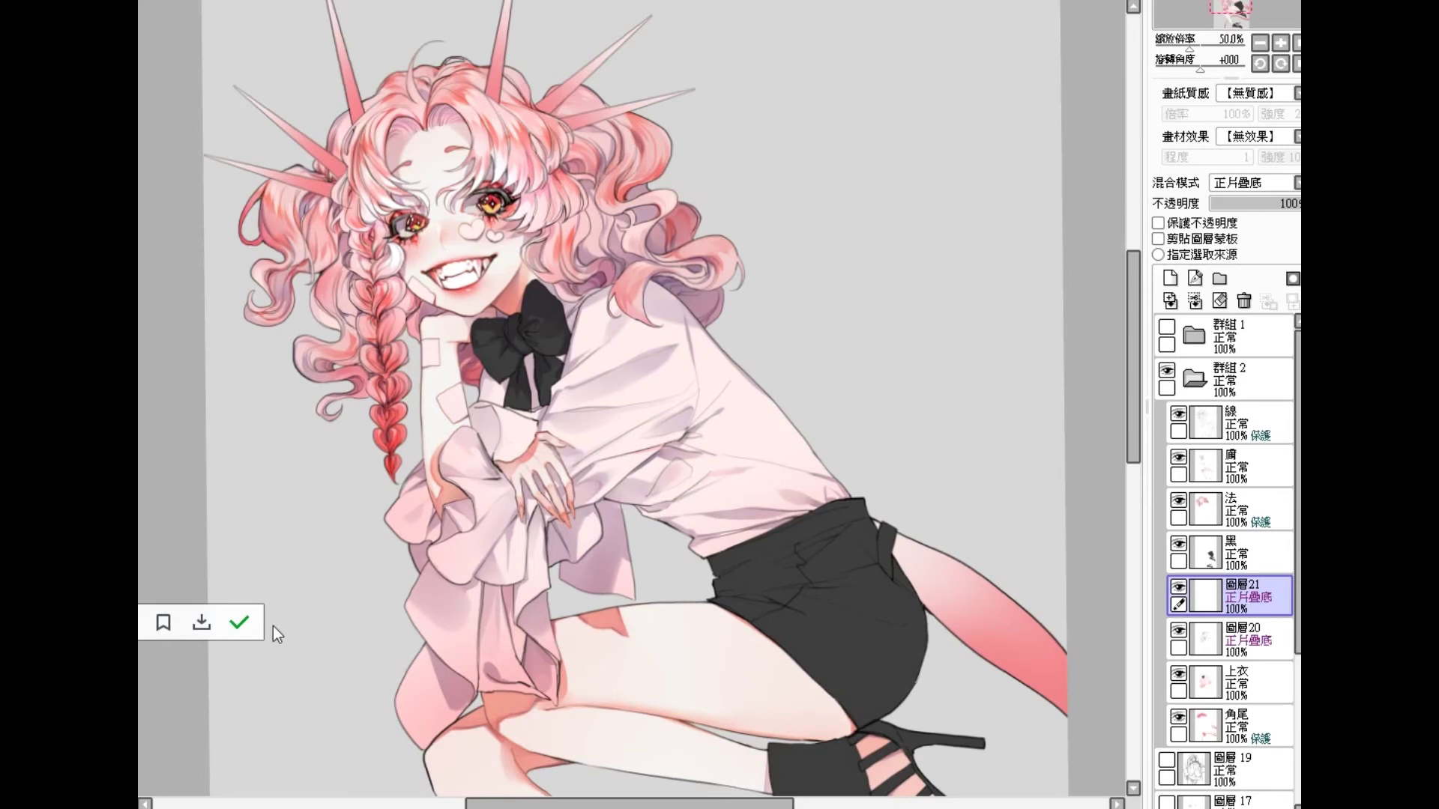
pyautogui.click(245, 624)
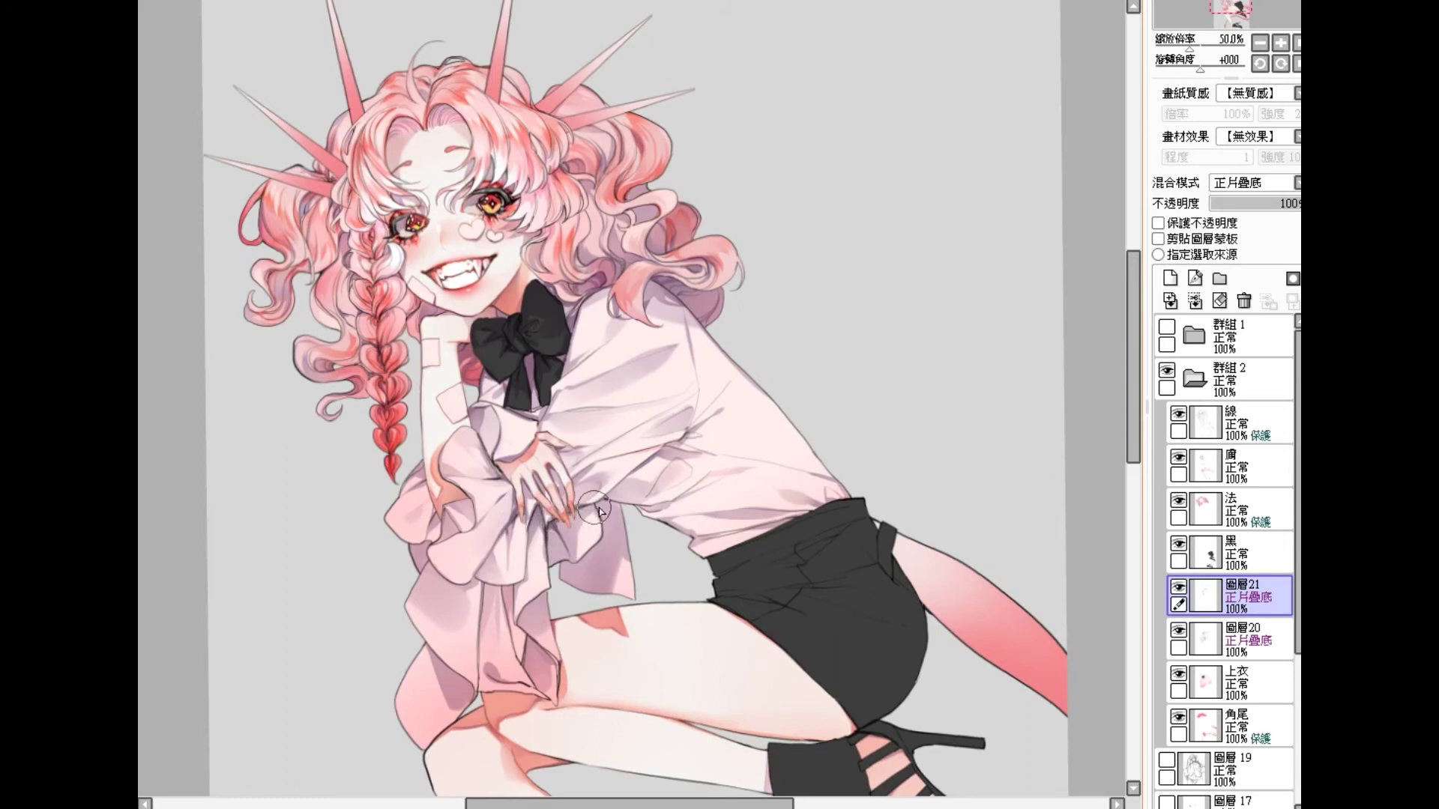
# Step: Deepen purple fold shading down the sleeve drape, add faint shading on the narrow fold, soften under the cuff
pyautogui.moveTo(600, 510)
pyautogui.mouseDown()
pyautogui.moveTo(630, 572)
pyautogui.moveTo(603, 514)
pyautogui.moveTo(607, 548)
pyautogui.moveTo(560, 577)
pyautogui.moveTo(611, 572)
pyautogui.moveTo(611, 557)
pyautogui.moveTo(627, 582)
pyautogui.mouseUp()
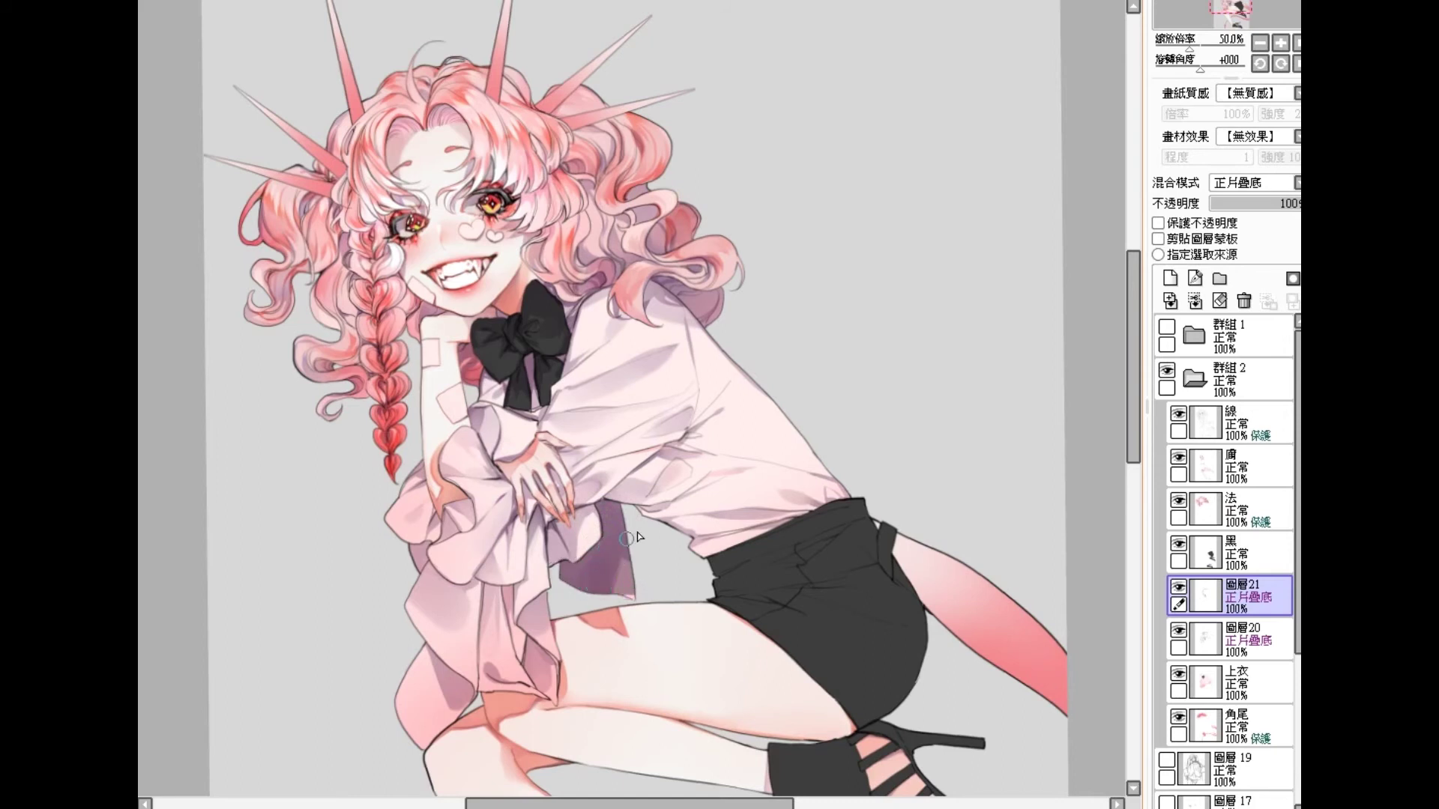
pyautogui.moveTo(622, 611)
pyautogui.mouseDown()
pyautogui.moveTo(626, 531)
pyautogui.moveTo(606, 609)
pyautogui.moveTo(619, 563)
pyautogui.moveTo(567, 609)
pyautogui.moveTo(634, 579)
pyautogui.moveTo(645, 553)
pyautogui.moveTo(618, 557)
pyautogui.moveTo(611, 599)
pyautogui.mouseUp()
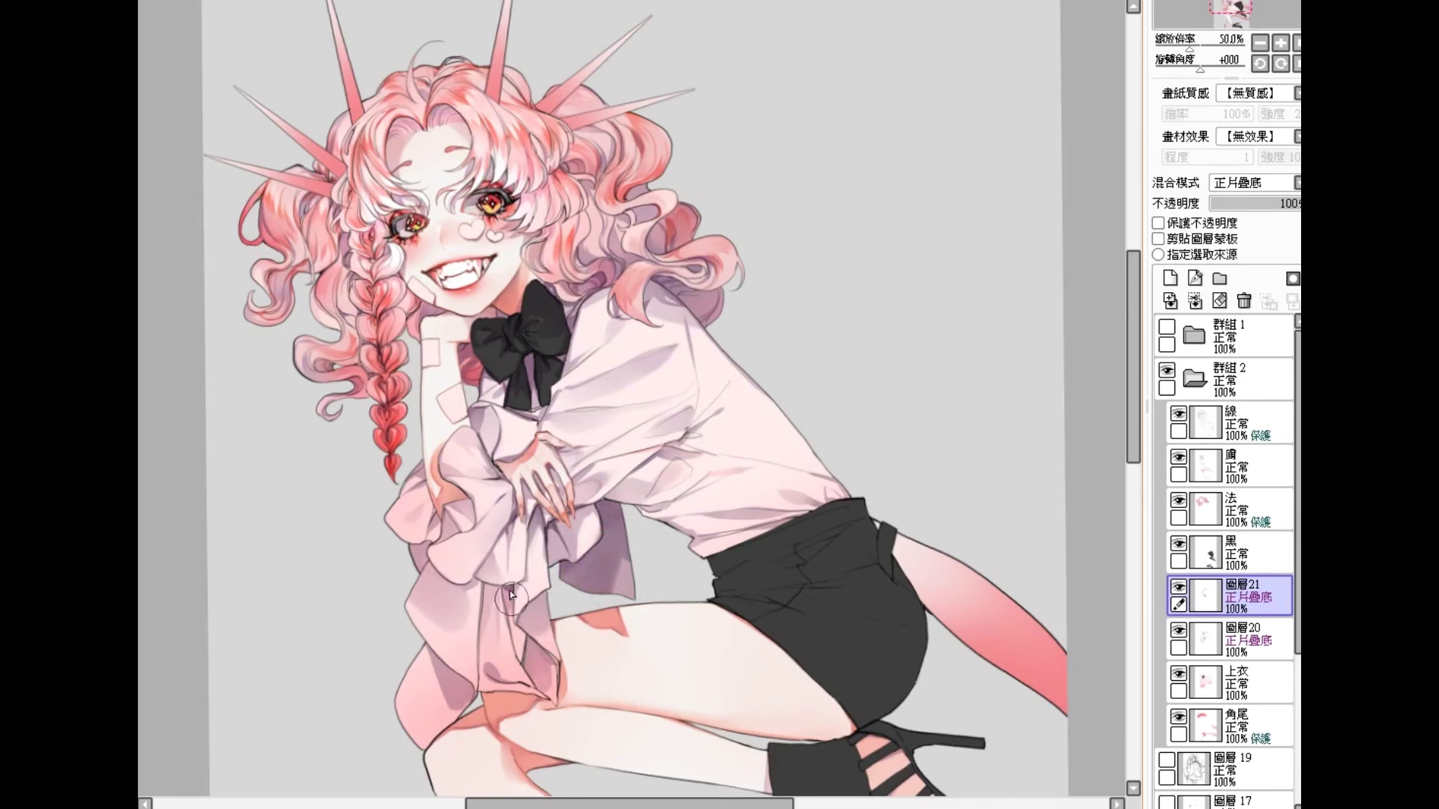
pyautogui.moveTo(508, 588)
pyautogui.mouseDown()
pyautogui.moveTo(516, 656)
pyautogui.moveTo(522, 643)
pyautogui.moveTo(556, 699)
pyautogui.moveTo(551, 678)
pyautogui.mouseUp()
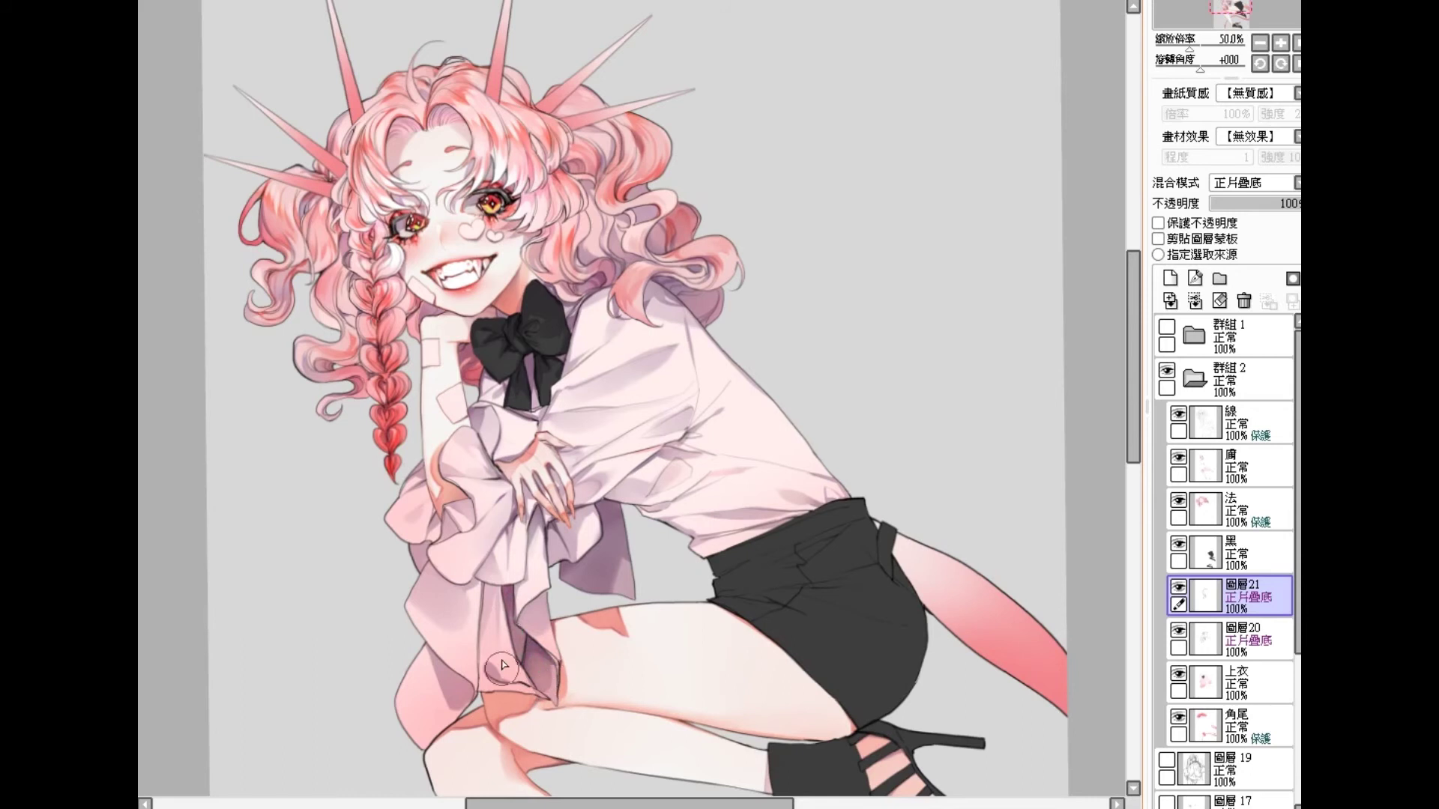
pyautogui.moveTo(485, 584)
pyautogui.mouseDown()
pyautogui.moveTo(510, 622)
pyautogui.moveTo(488, 592)
pyautogui.moveTo(503, 647)
pyautogui.moveTo(492, 594)
pyautogui.moveTo(480, 648)
pyautogui.moveTo(484, 589)
pyautogui.mouseUp()
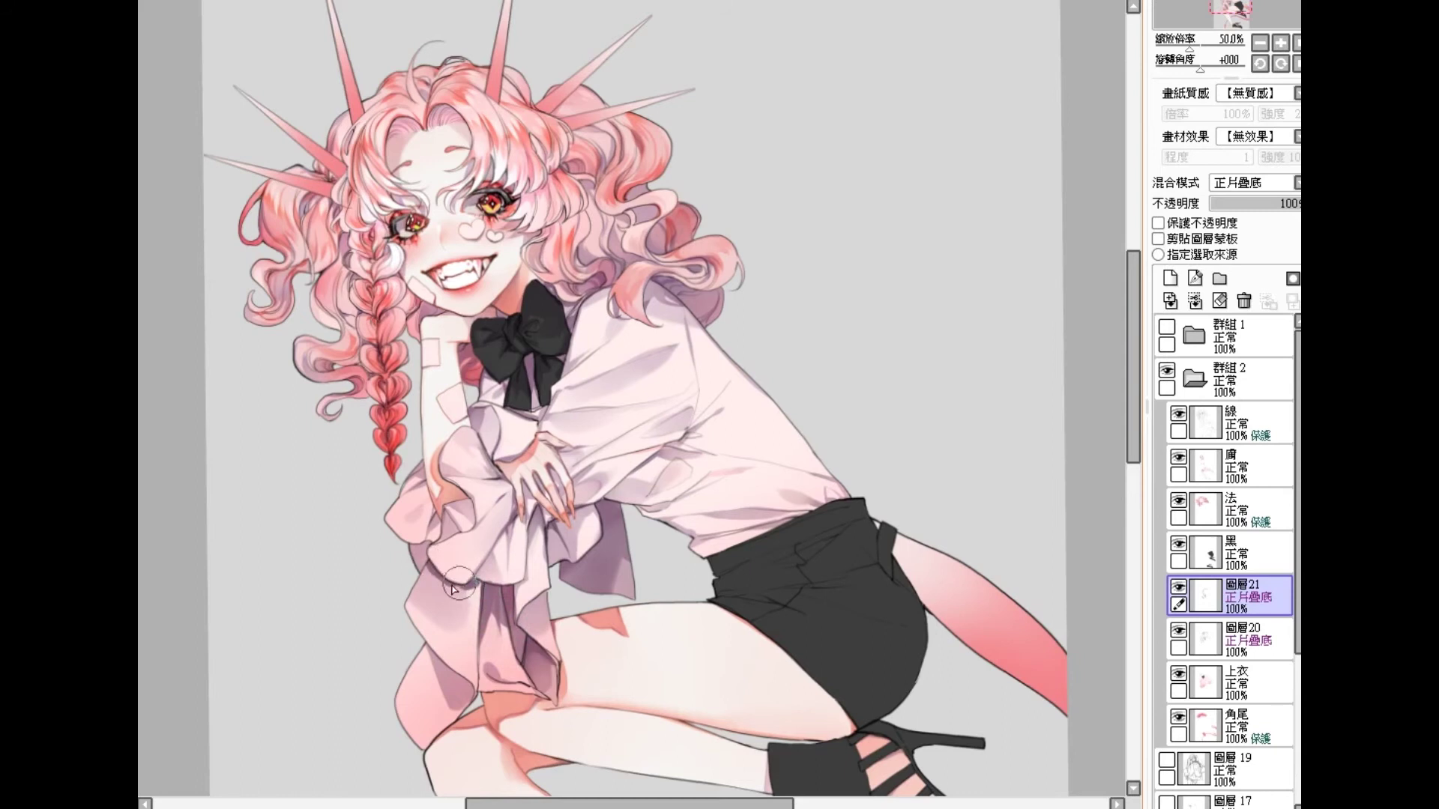
pyautogui.moveTo(457, 590); pyautogui.dragTo(444, 597)
pyautogui.press('b')
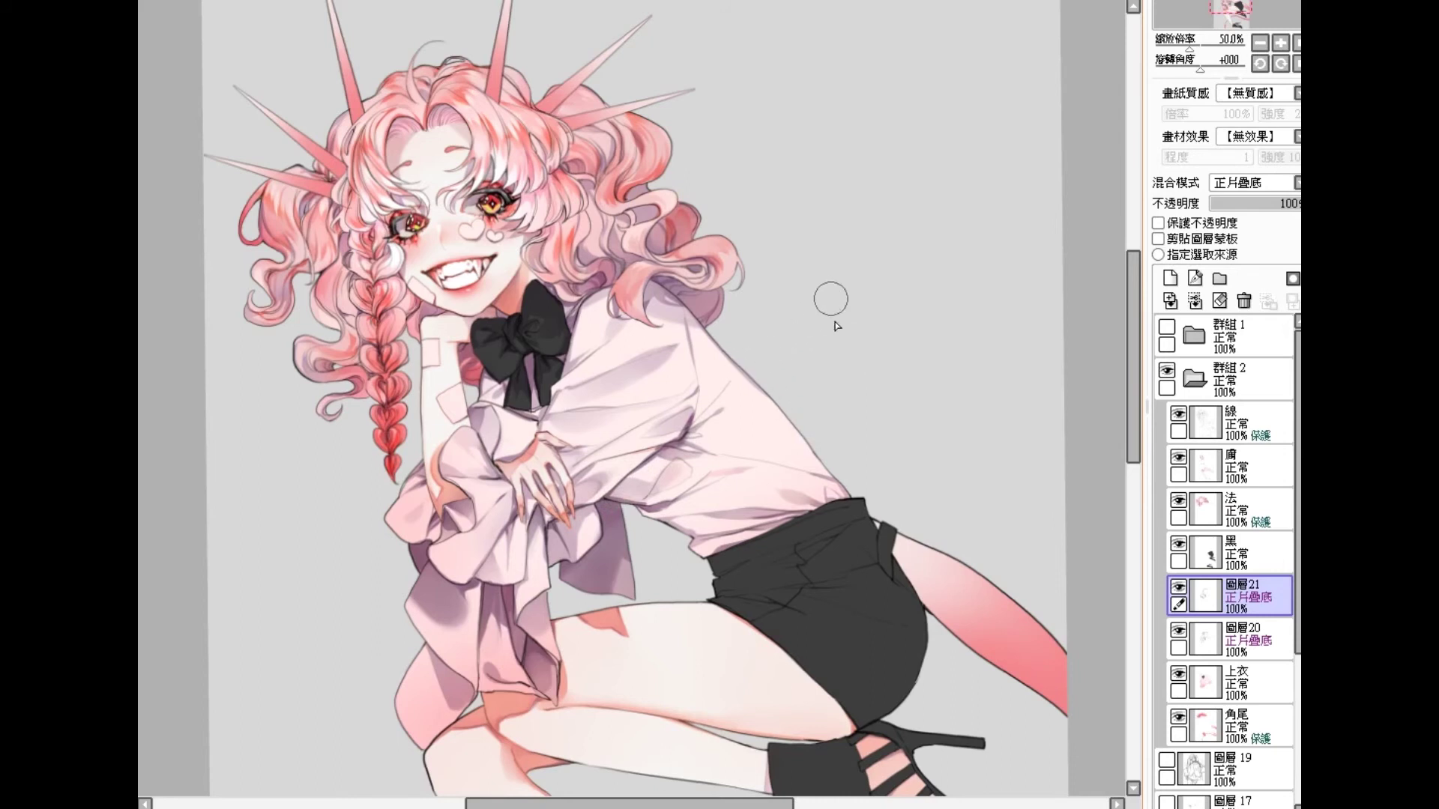
# Step: Touch up the shading along the left cheek and jaw with a smaller brush
pyautogui.moveTo(847, 618); pyautogui.dragTo(832, 589)
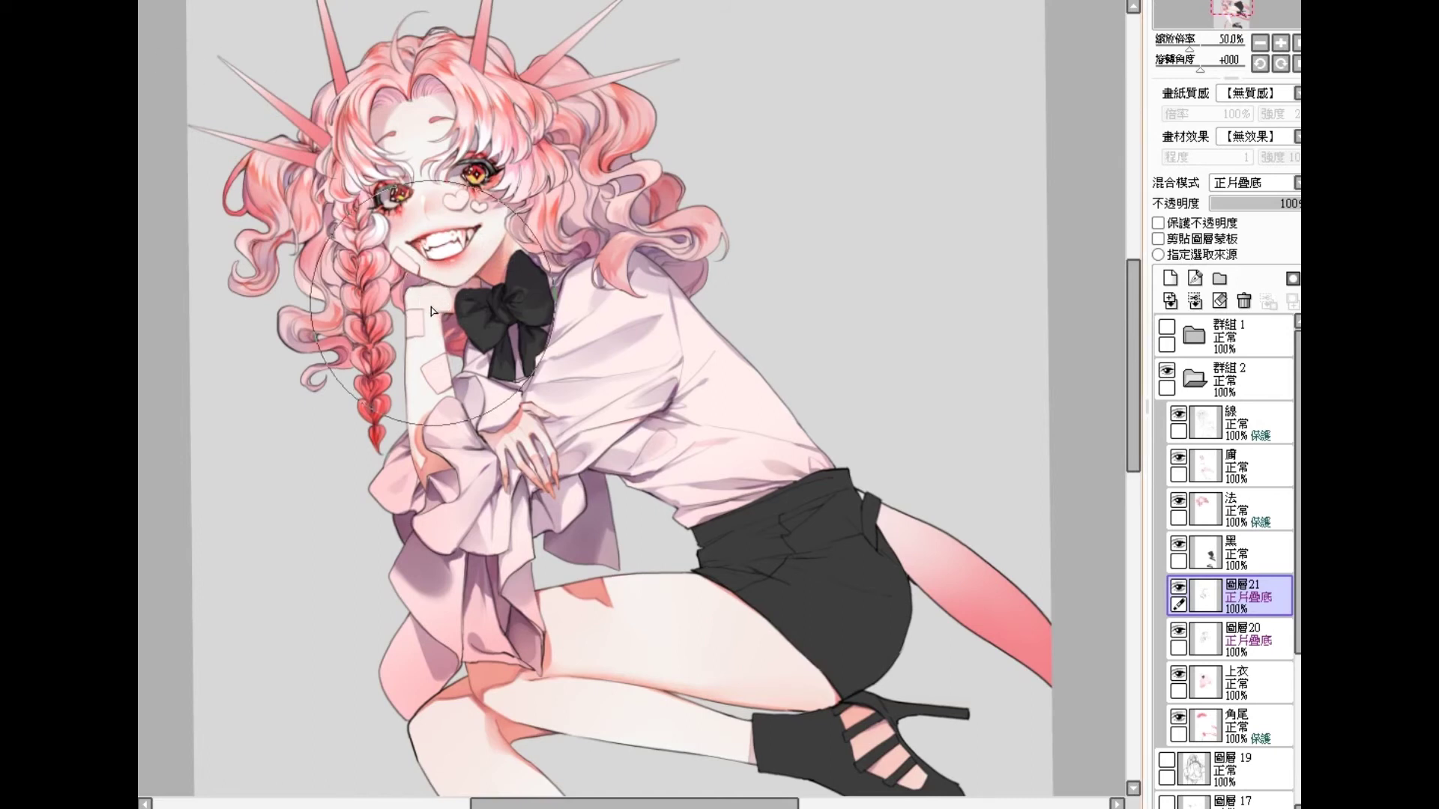
pyautogui.press('[')
pyautogui.press('[')
pyautogui.press('[')
pyautogui.press('[')
pyautogui.press('[')
pyautogui.press('[')
pyautogui.press('[')
pyautogui.press('[')
pyautogui.press('[')
pyautogui.press('[')
pyautogui.press('[')
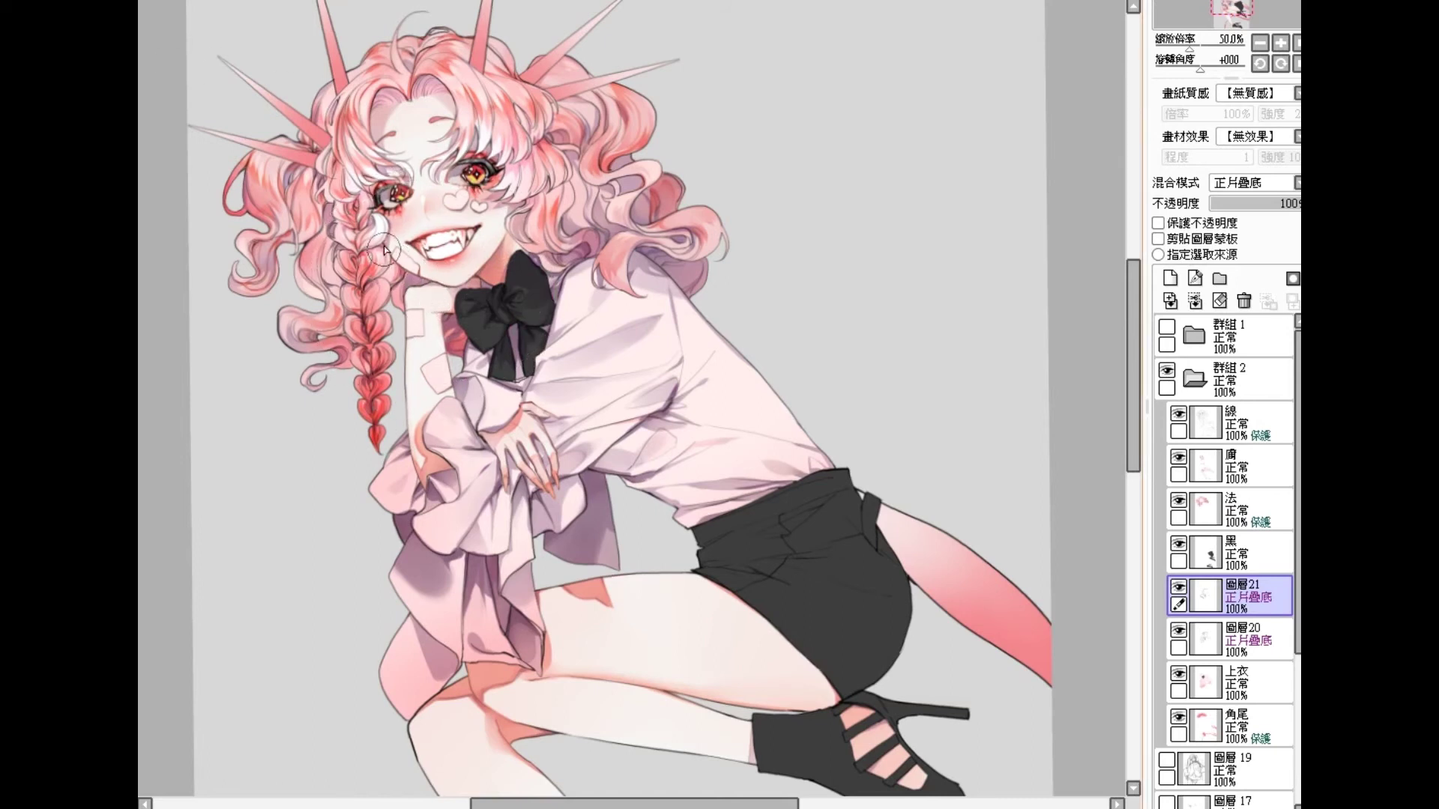
pyautogui.moveTo(393, 246)
pyautogui.mouseDown()
pyautogui.moveTo(447, 308)
pyautogui.moveTo(398, 329)
pyautogui.moveTo(391, 295)
pyautogui.mouseUp()
pyautogui.press('e')
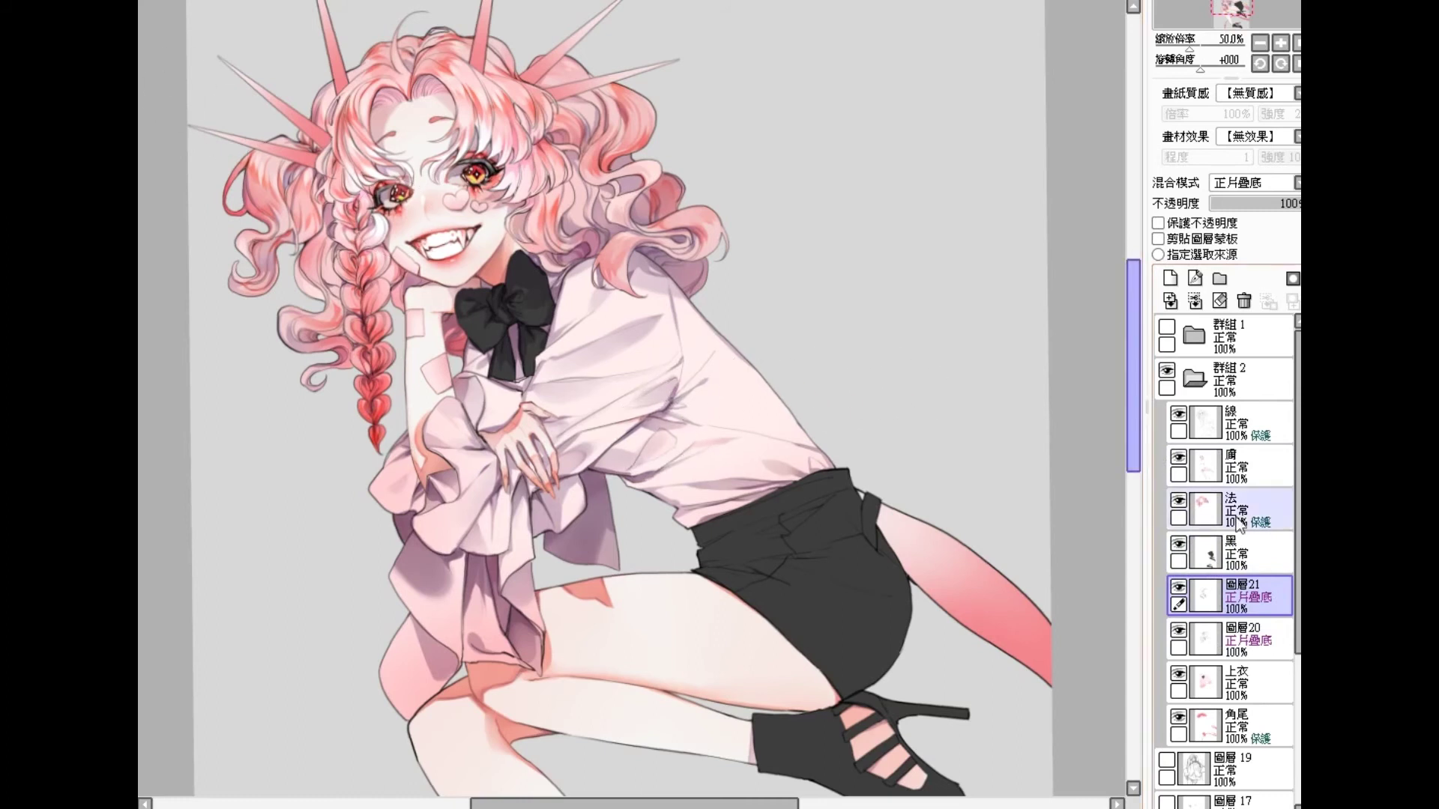
# Step: Merge 圖層21 down into 圖層20, check it by toggling visibility, and add a new Multiply (正片疊底) layer
pyautogui.keyDown('ctrl'); pyautogui.keyDown('alt'); pyautogui.click(696, 470); pyautogui.keyUp('alt'); pyautogui.keyUp('ctrl')
pyautogui.moveTo(735, 505); pyautogui.dragTo(686, 495)
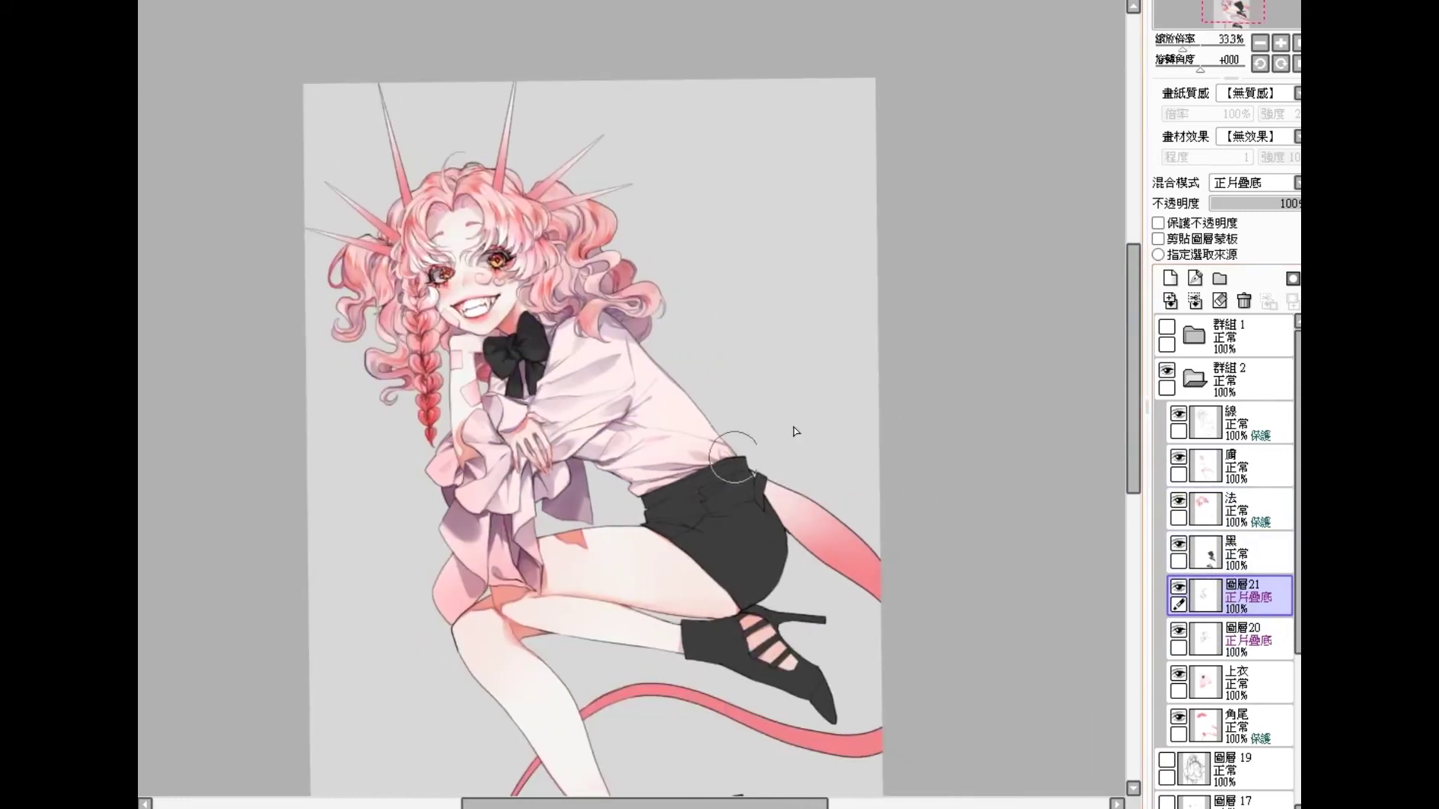
pyautogui.hotkey('ctrl', 'e')
pyautogui.click(1177, 587)
pyautogui.click(1178, 587)
pyautogui.click(1170, 279)
pyautogui.click(1255, 182)
pyautogui.click(1236, 215)
pyautogui.keyDown('ctrl'); pyautogui.click(535, 355); pyautogui.keyUp('ctrl')
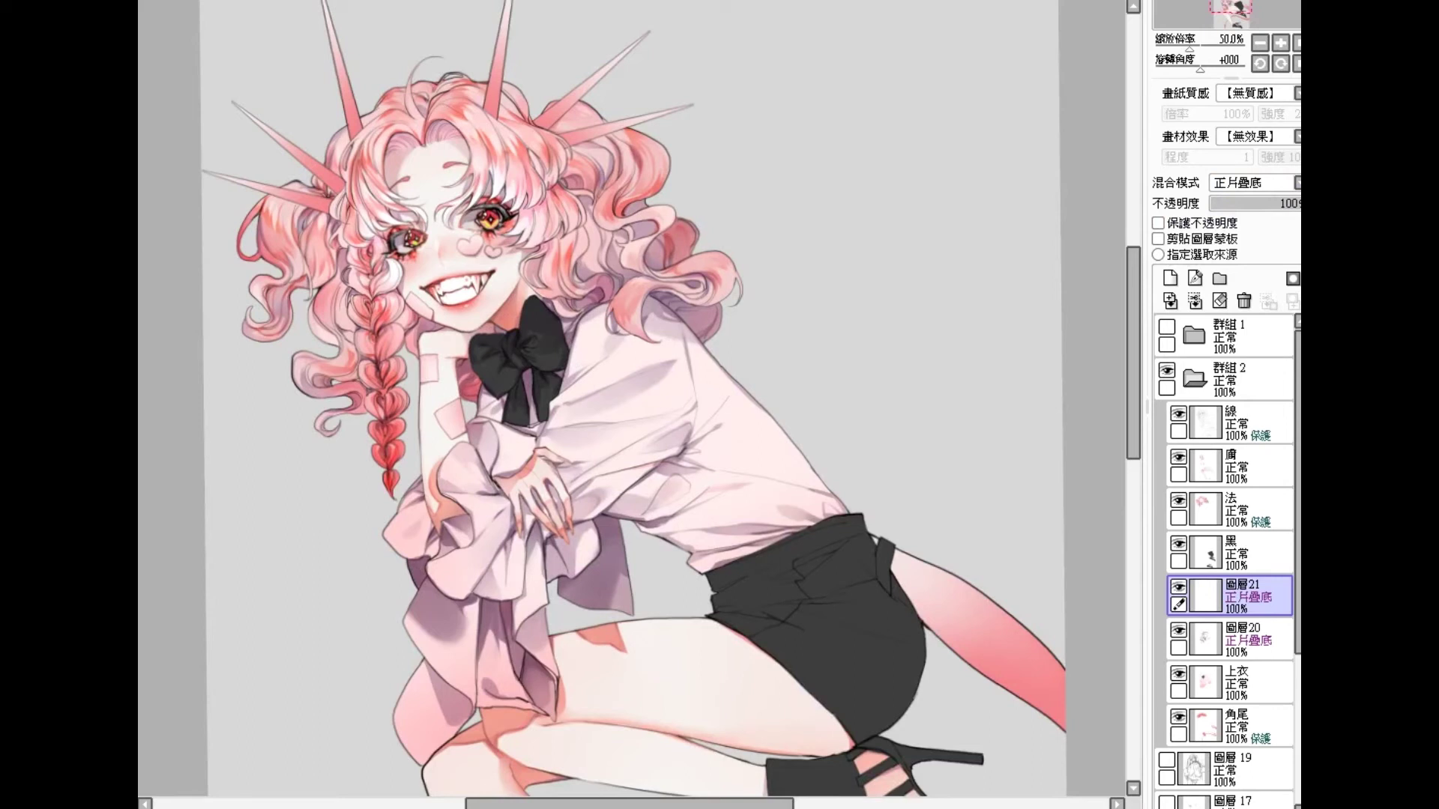
# Step: Zoom to 100% on the face and paint a soft pink cheek blob and a small heart under the right eye
pyautogui.keyDown('ctrl'); pyautogui.click(482, 233); pyautogui.keyUp('ctrl')
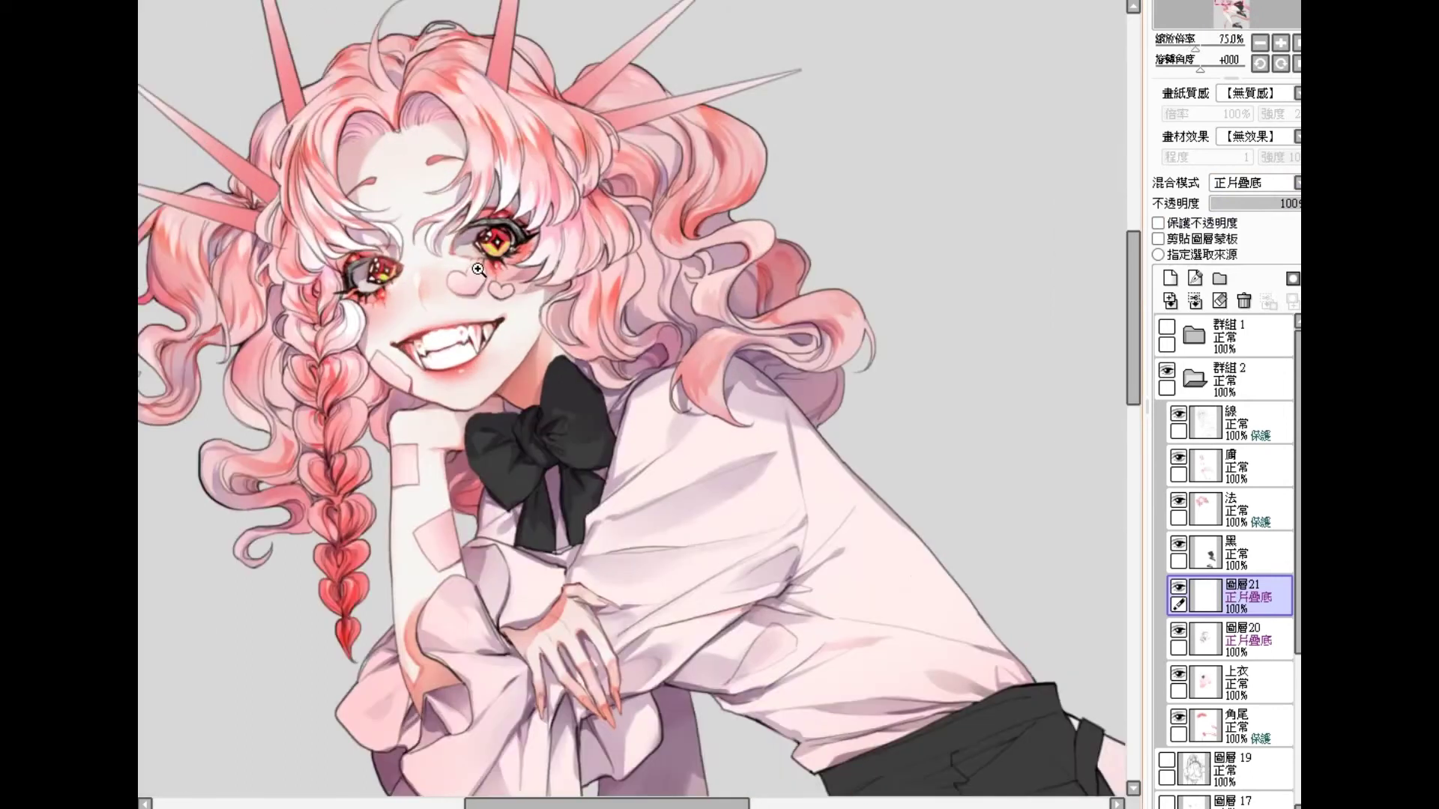
pyautogui.keyDown('ctrl'); pyautogui.click(478, 268); pyautogui.keyUp('ctrl')
pyautogui.moveTo(443, 296)
pyautogui.mouseDown()
pyautogui.moveTo(483, 284)
pyautogui.moveTo(453, 274)
pyautogui.moveTo(493, 287)
pyautogui.moveTo(486, 271)
pyautogui.moveTo(482, 301)
pyautogui.moveTo(487, 271)
pyautogui.moveTo(470, 310)
pyautogui.moveTo(484, 301)
pyautogui.moveTo(448, 307)
pyautogui.moveTo(481, 307)
pyautogui.moveTo(442, 288)
pyautogui.moveTo(462, 310)
pyautogui.moveTo(440, 297)
pyautogui.moveTo(529, 298)
pyautogui.moveTo(498, 290)
pyautogui.moveTo(506, 312)
pyautogui.moveTo(504, 290)
pyautogui.moveTo(506, 305)
pyautogui.moveTo(532, 294)
pyautogui.moveTo(517, 306)
pyautogui.moveTo(506, 289)
pyautogui.moveTo(532, 288)
pyautogui.moveTo(504, 288)
pyautogui.moveTo(539, 266)
pyautogui.moveTo(503, 303)
pyautogui.mouseUp()
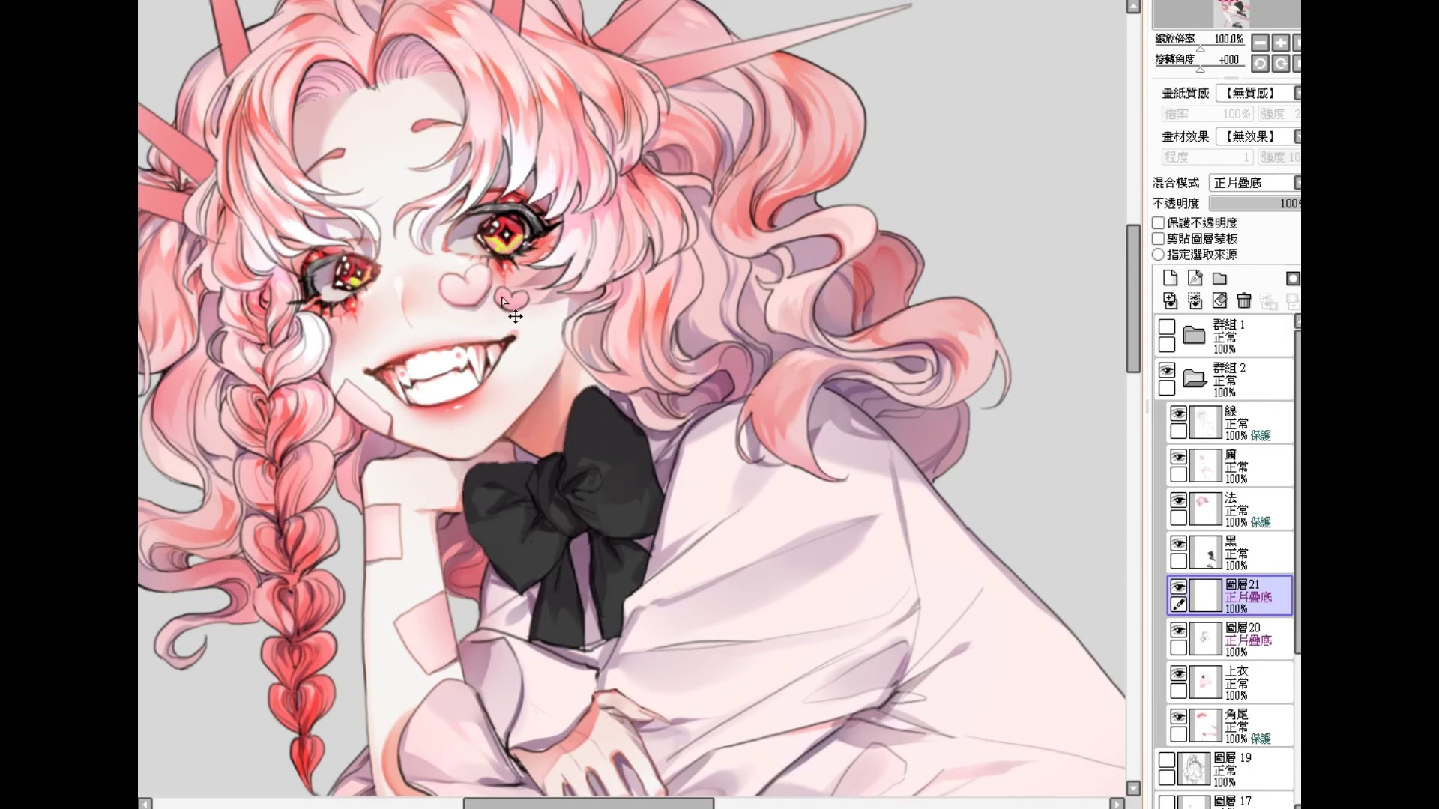
pyautogui.moveTo(504, 301); pyautogui.dragTo(527, 302)
# Step: Shade the nose heart a pinker tone, undoing the stroke afterwards
pyautogui.scroll(-3, 495, 255)
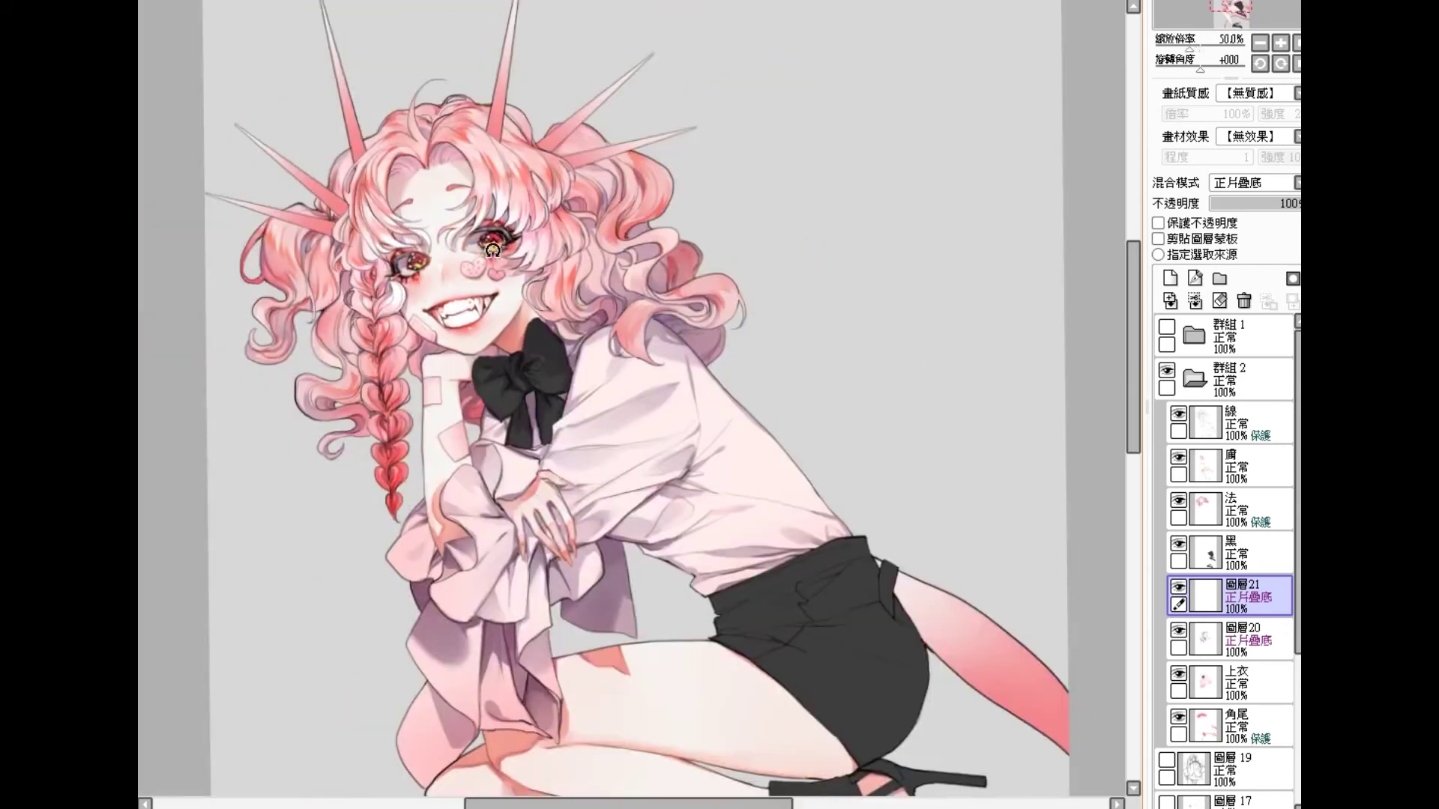
pyautogui.click(456, 272)
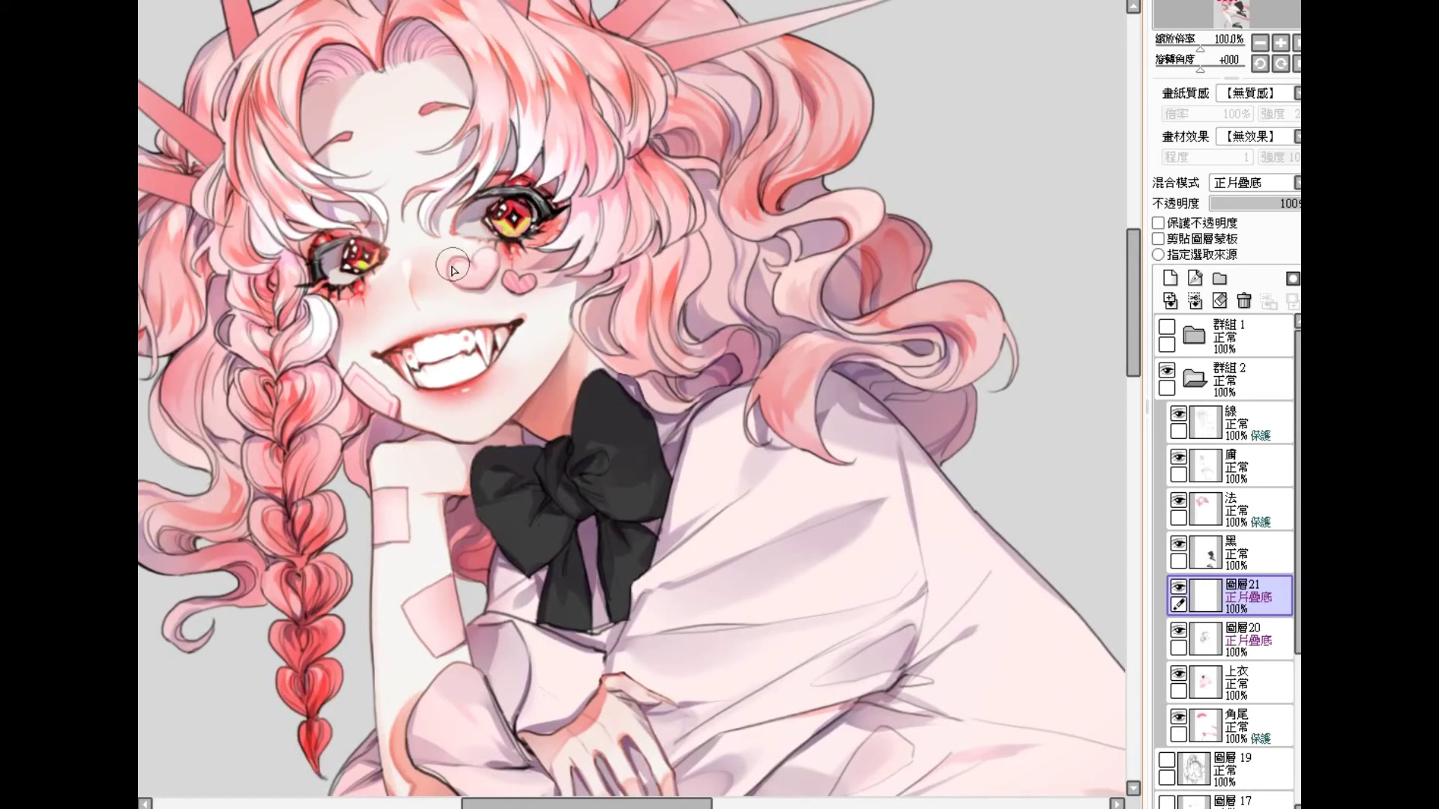
pyautogui.moveTo(461, 262)
pyautogui.mouseDown()
pyautogui.moveTo(454, 278)
pyautogui.moveTo(476, 284)
pyautogui.moveTo(491, 256)
pyautogui.moveTo(485, 285)
pyautogui.mouseUp()
pyautogui.hotkey('ctrl', 'z')
pyautogui.hotkey('ctrl', 'z')
# Step: Pan the canvas up and zoom out to see more of the face and arm
pyautogui.moveTo(551, 223); pyautogui.dragTo(544, 199)
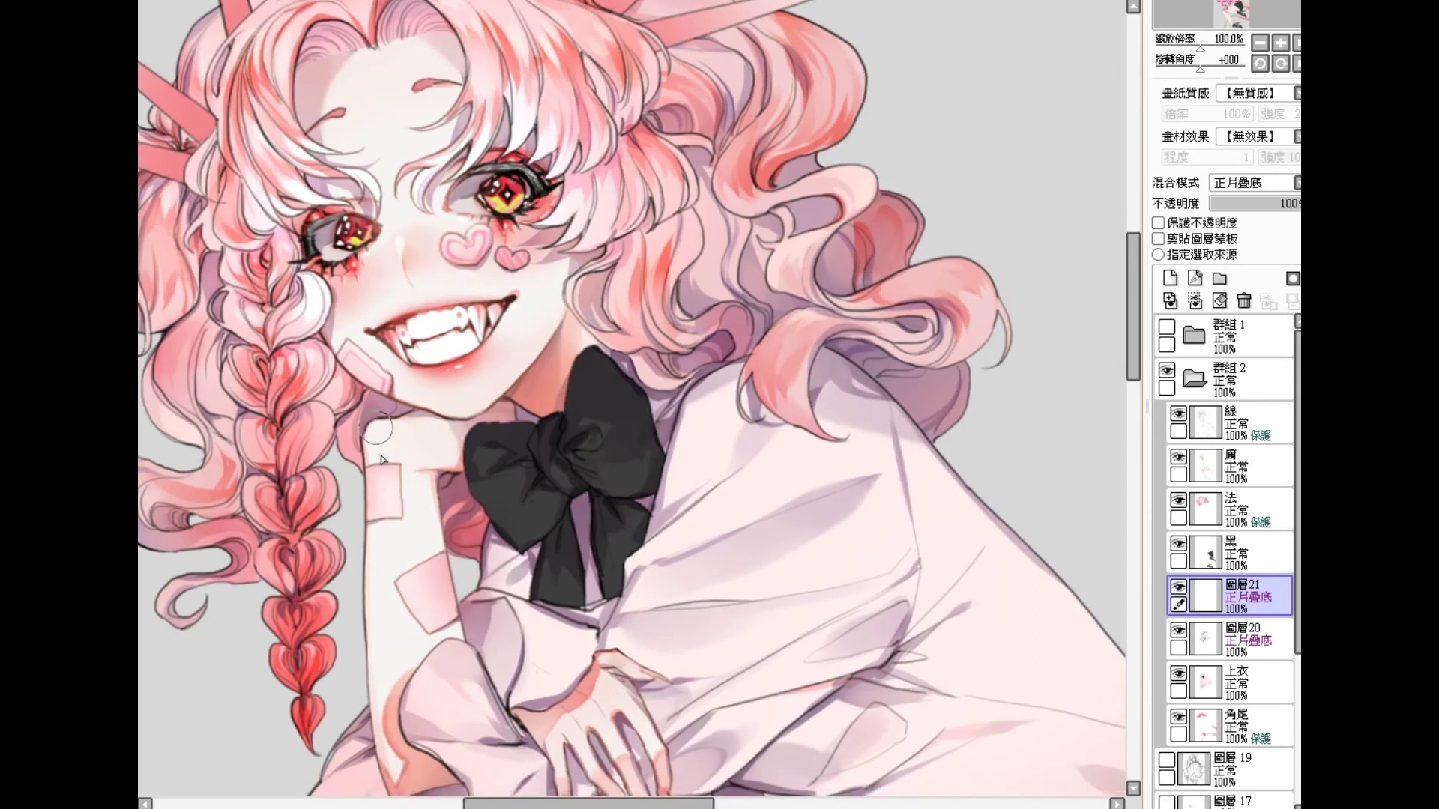
pyautogui.moveTo(452, 488); pyautogui.dragTo(446, 463)
pyautogui.scroll(-2, 450, 446)
pyautogui.moveTo(533, 328); pyautogui.dragTo(510, 268)
pyautogui.scroll(1, 396, 425)
pyautogui.moveTo(398, 421); pyautogui.dragTo(406, 491)
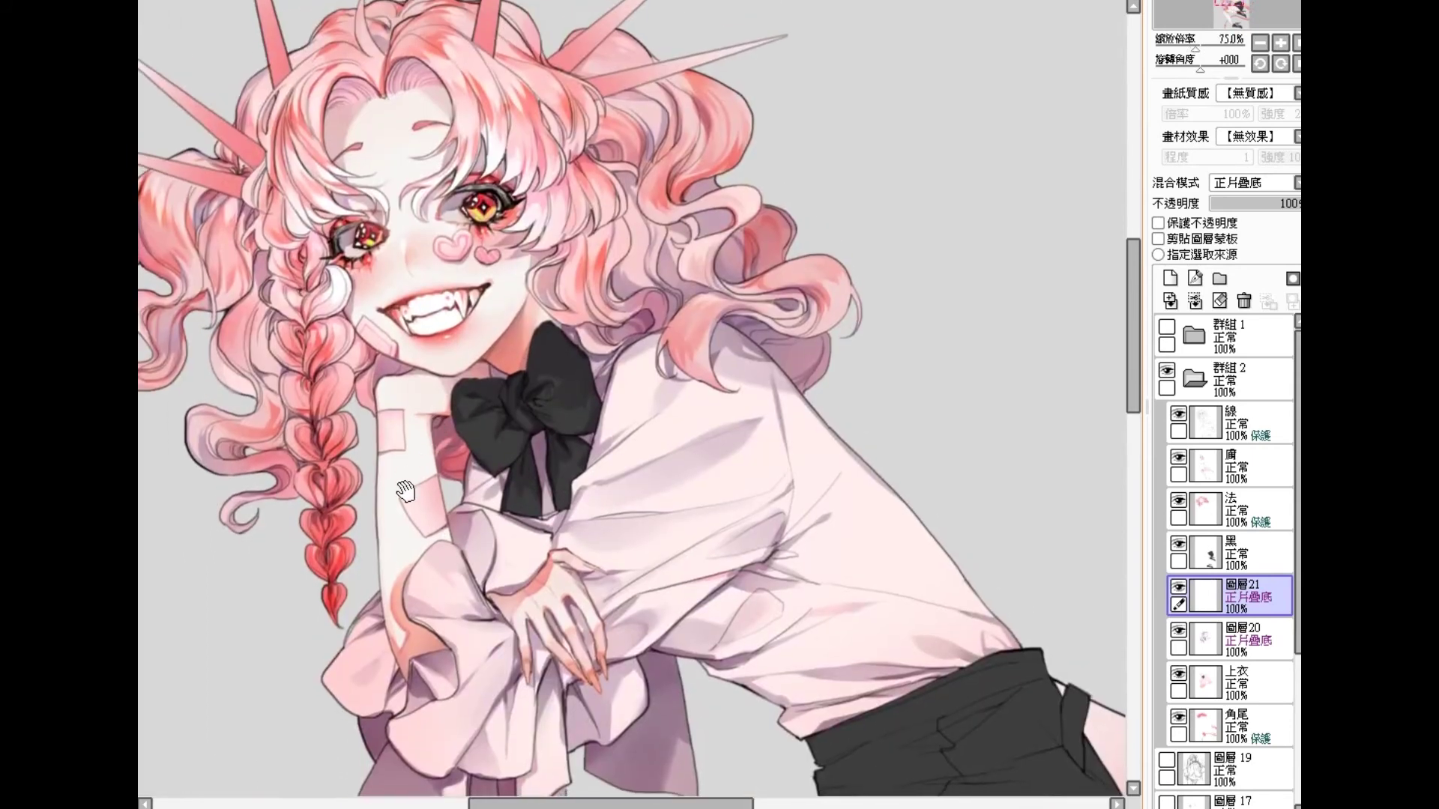
pyautogui.scroll(1, 434, 509)
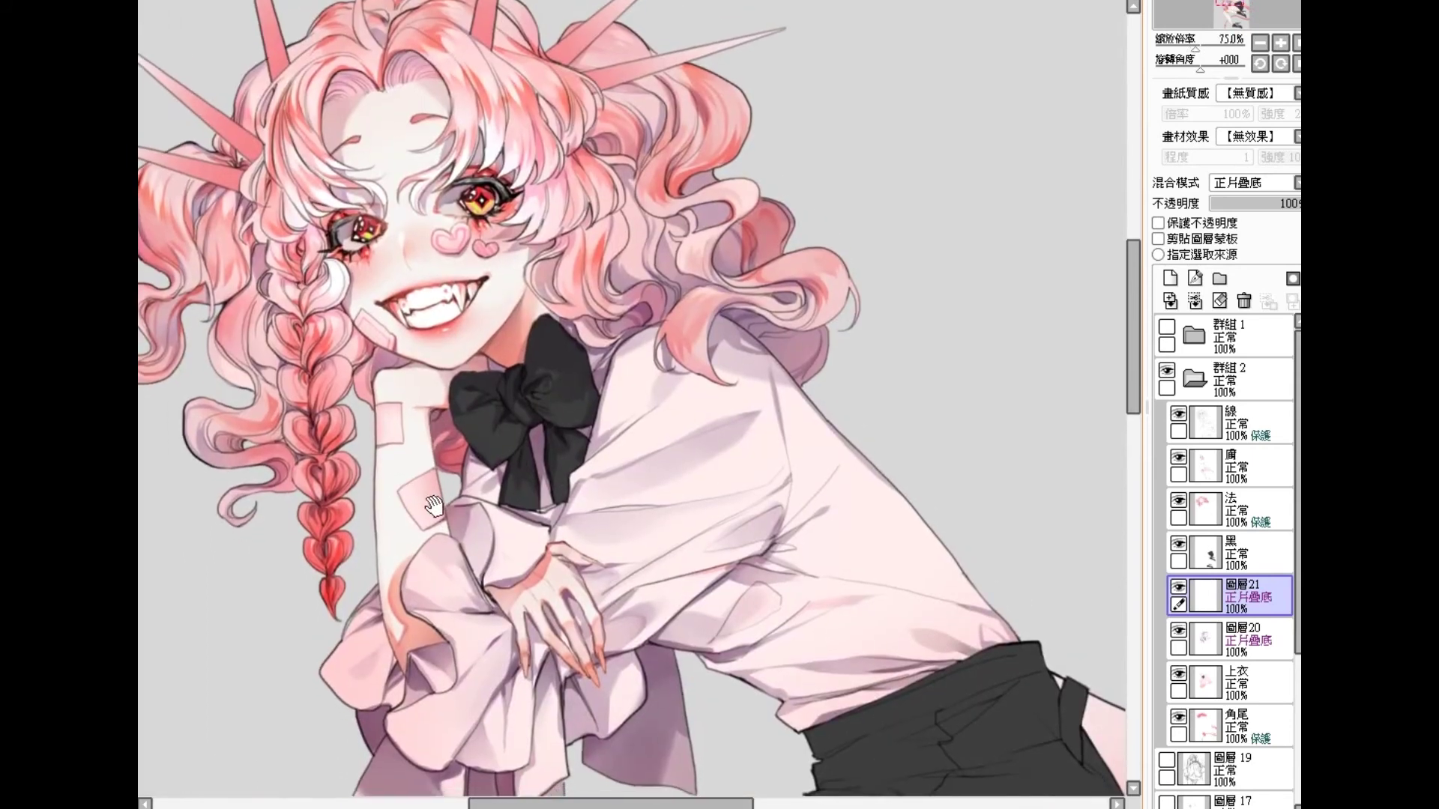
# Step: On layer 圖層21, draw a pink heart mark on the forearm bandage, undoing the stray line
pyautogui.moveTo(401, 500)
pyautogui.mouseDown()
pyautogui.moveTo(435, 481)
pyautogui.moveTo(415, 521)
pyautogui.moveTo(442, 510)
pyautogui.moveTo(427, 535)
pyautogui.moveTo(450, 492)
pyautogui.moveTo(412, 508)
pyautogui.moveTo(434, 471)
pyautogui.moveTo(449, 490)
pyautogui.moveTo(421, 511)
pyautogui.moveTo(446, 525)
pyautogui.mouseUp()
pyautogui.hotkey('ctrl', 'z')
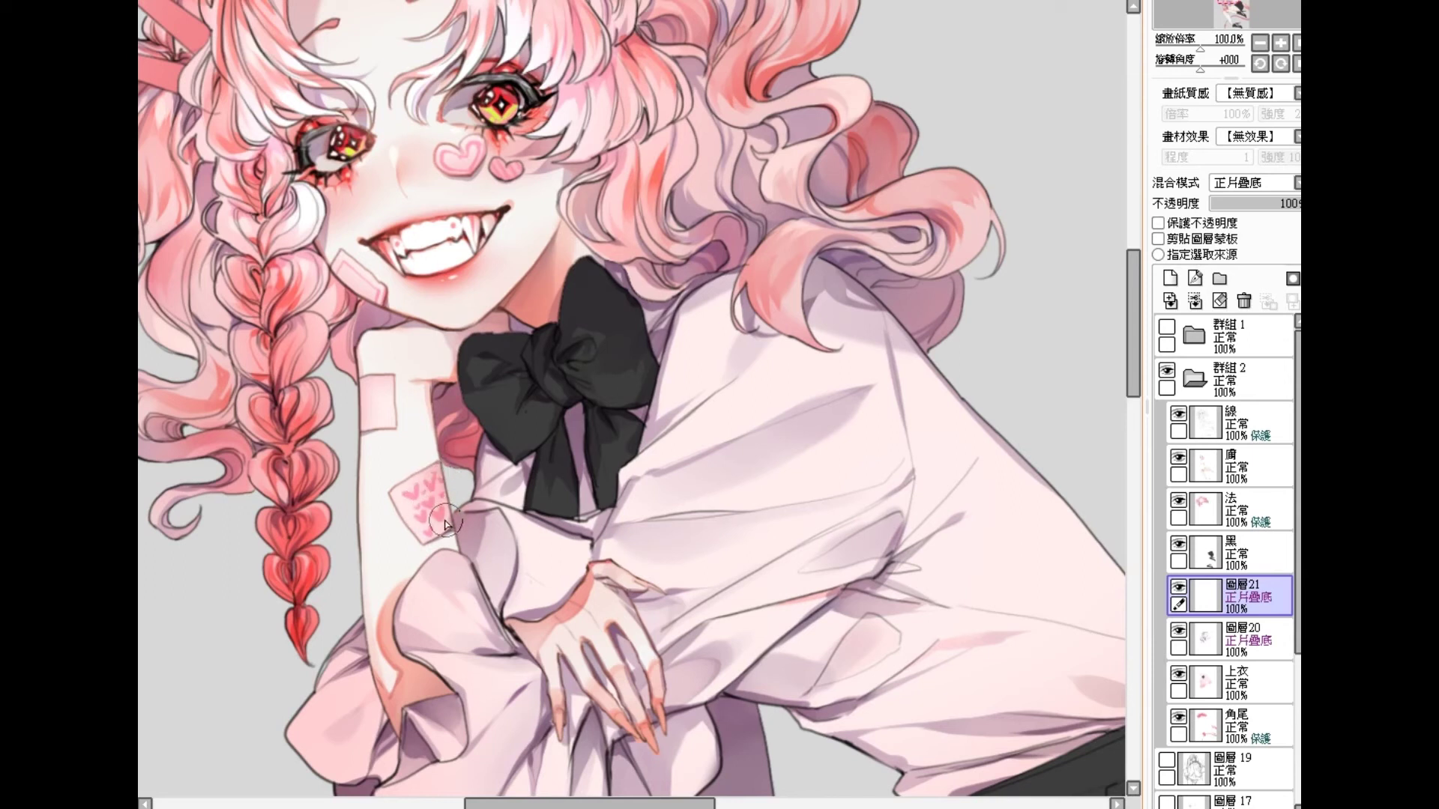
pyautogui.scroll(-1, 467, 408)
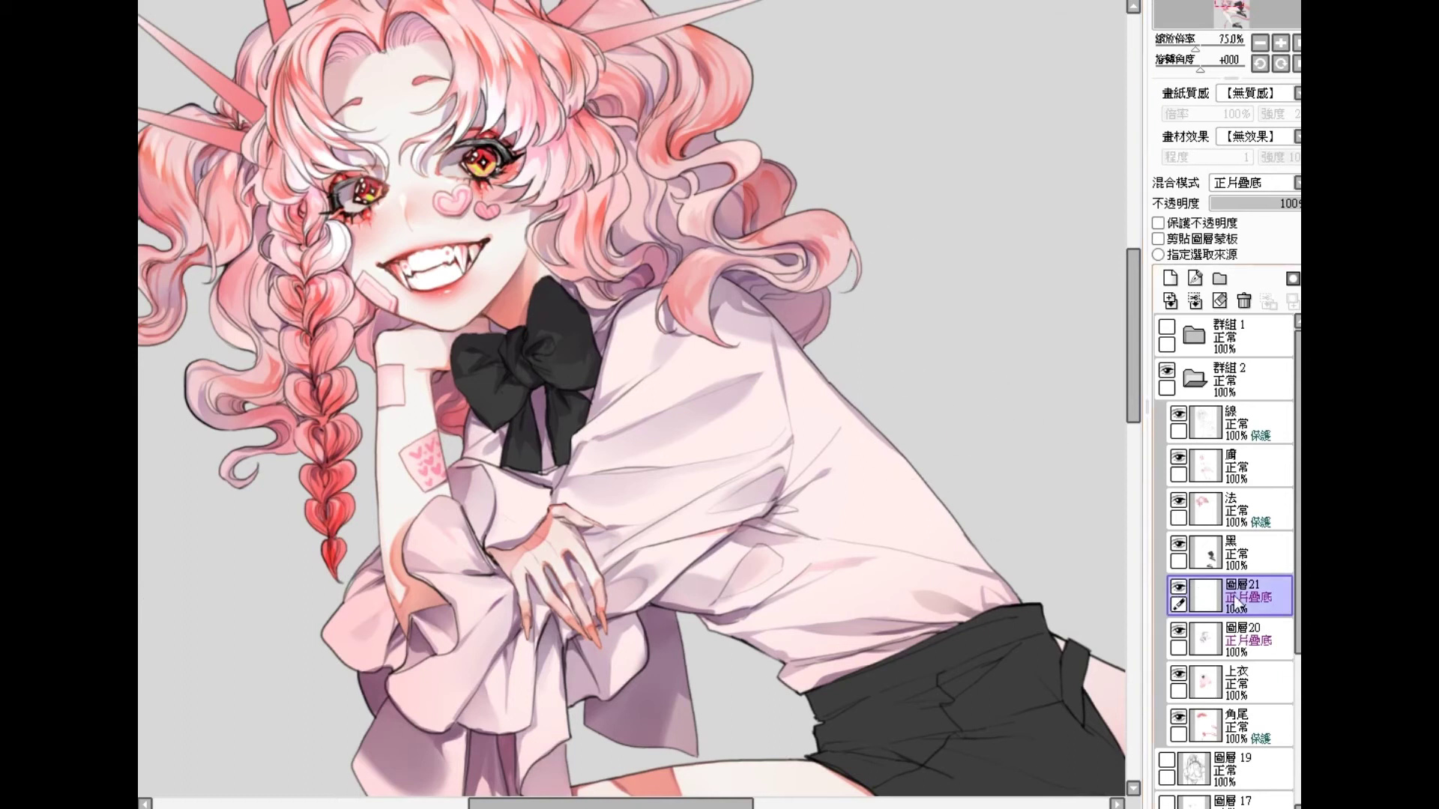
# Step: Merge the heart layer 圖層21 down into the 圖層20 shading layer and compare its visibility
pyautogui.hotkey('ctrl', 'e')
pyautogui.click(1178, 588)
pyautogui.click(1178, 589)
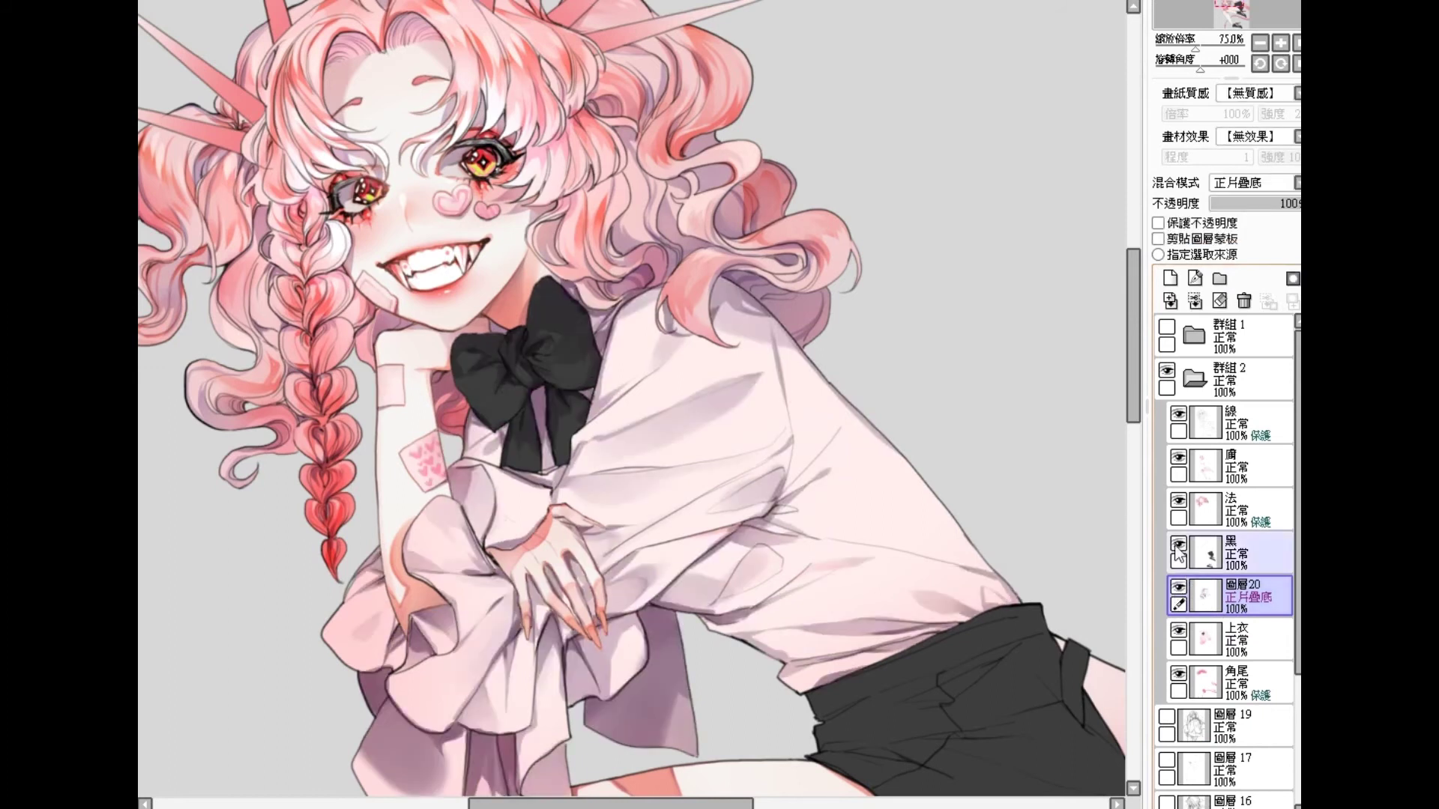
pyautogui.moveTo(645, 513); pyautogui.dragTo(640, 503)
pyautogui.scroll(-2, 639, 504)
# Step: Add a 發光 (glow) layer above 上衣 and airbrush highlights on the shirt shoulder and left cuff
pyautogui.click(1208, 636)
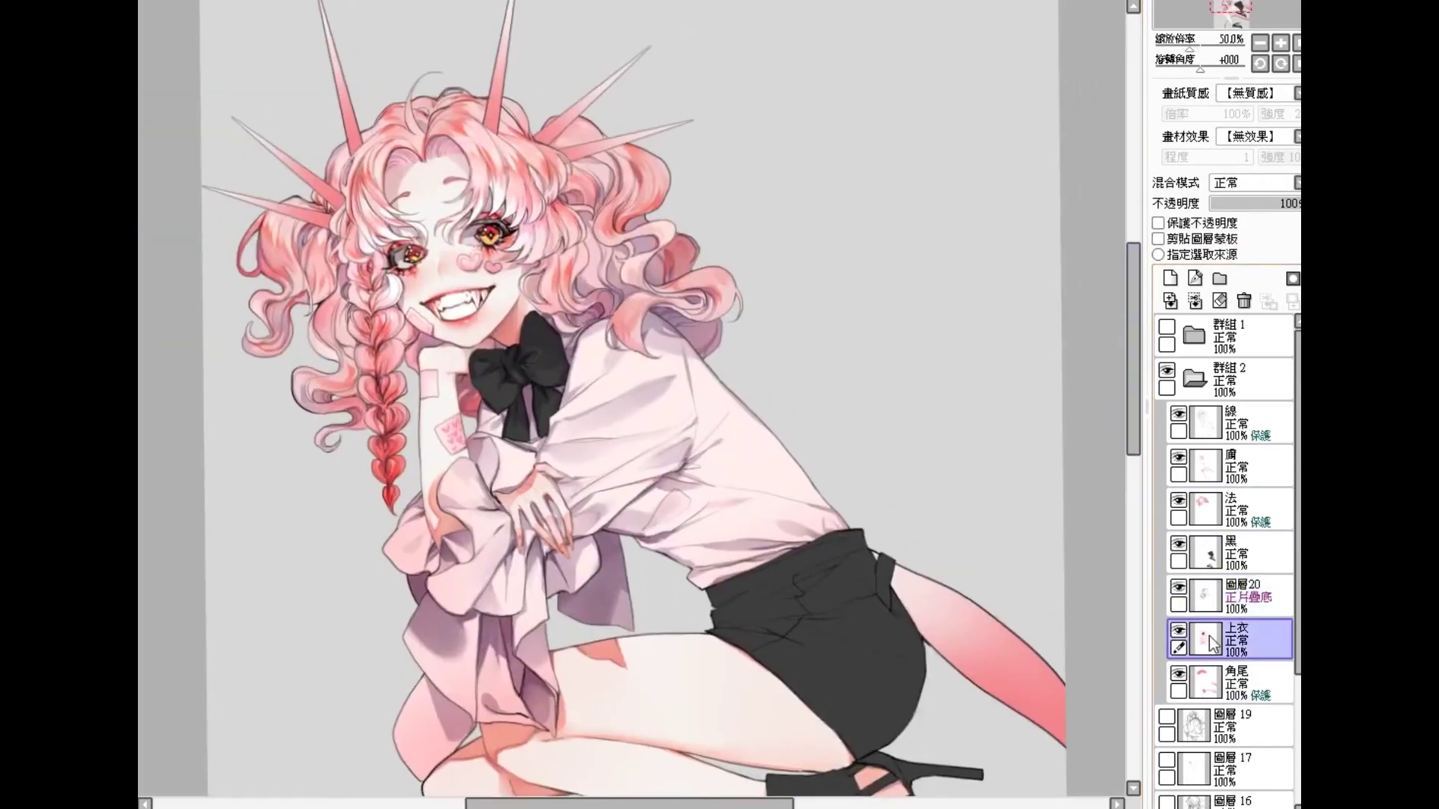
pyautogui.click(1178, 278)
pyautogui.click(1248, 187)
pyautogui.click(1234, 260)
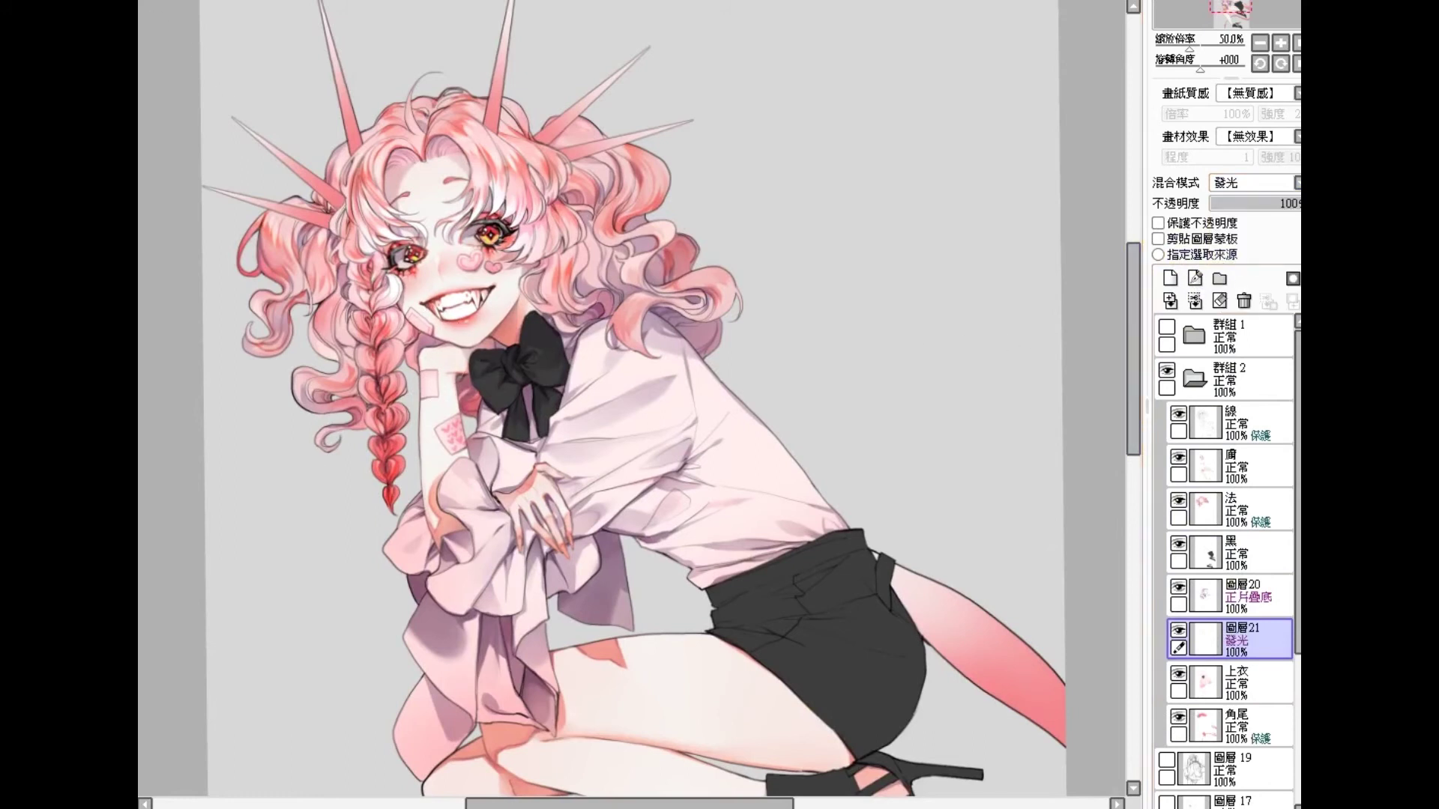
pyautogui.moveTo(643, 336)
pyautogui.mouseDown()
pyautogui.moveTo(600, 412)
pyautogui.moveTo(588, 375)
pyautogui.moveTo(483, 478)
pyautogui.moveTo(658, 406)
pyautogui.moveTo(739, 450)
pyautogui.mouseUp()
pyautogui.hotkey('ctrl', 'z')
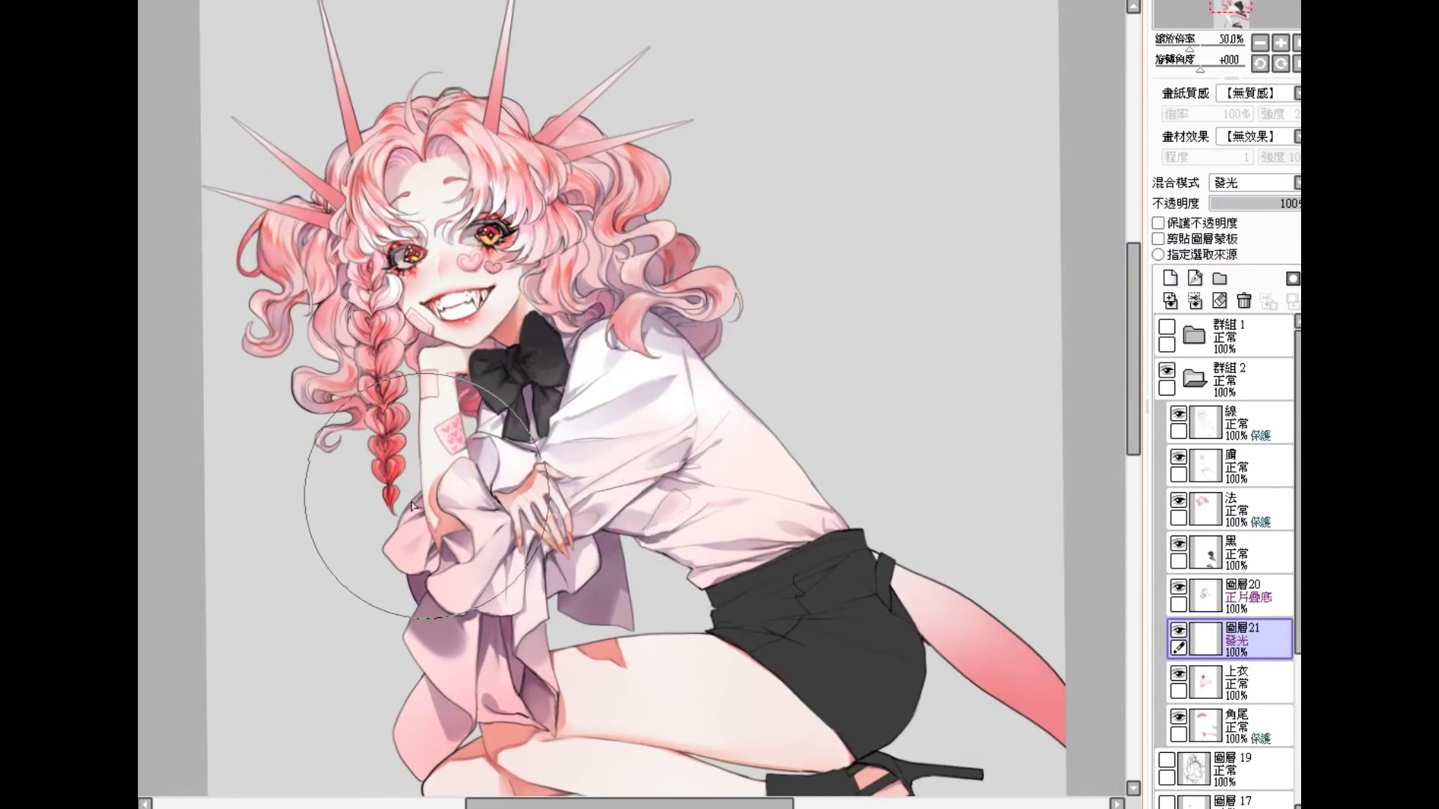
pyautogui.moveTo(418, 558); pyautogui.dragTo(476, 547)
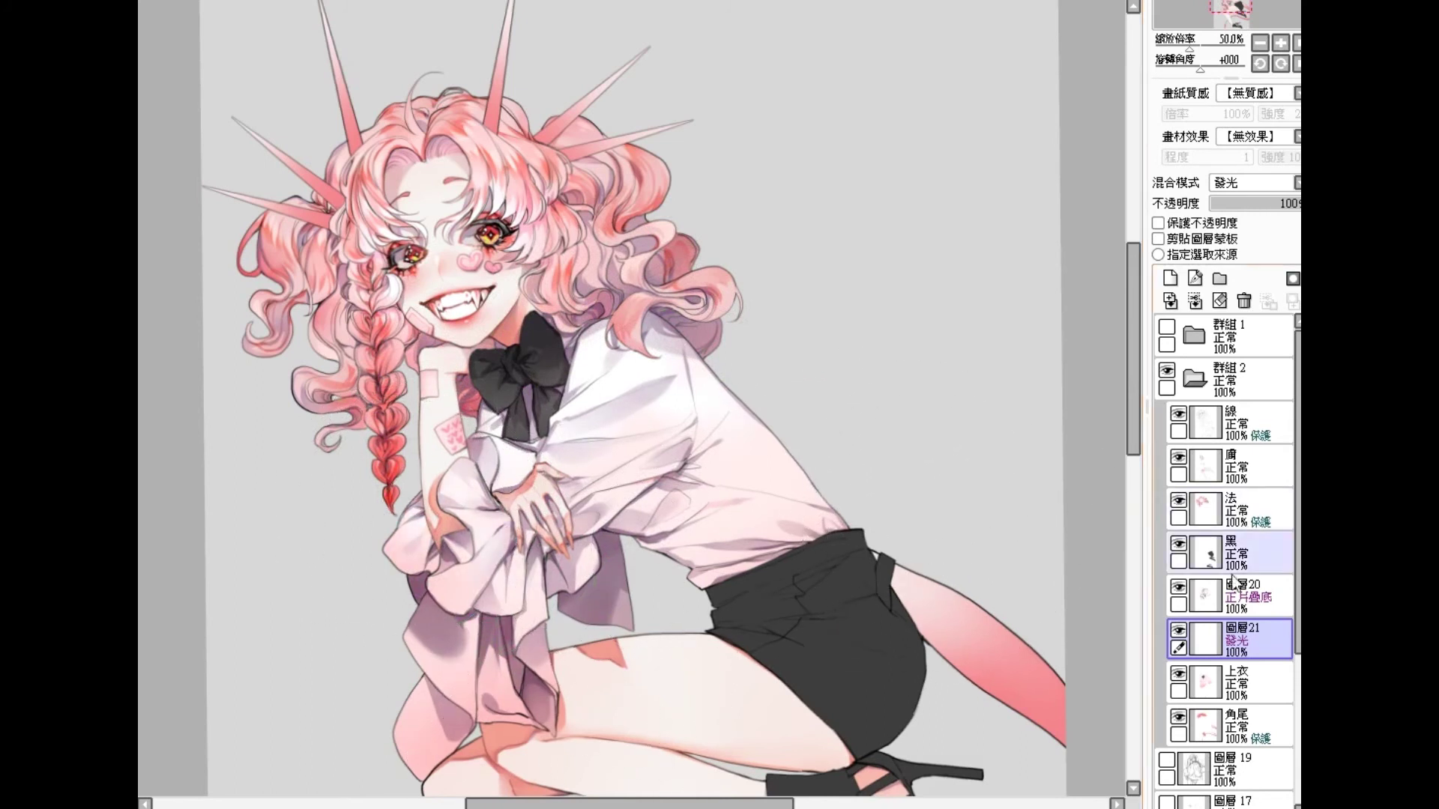
# Step: Add a 覆寫 (Overlay) layer above 圖層20 and airbrush red over the bow's lower tail
pyautogui.click(1218, 602)
pyautogui.click(1170, 278)
pyautogui.click(1242, 183)
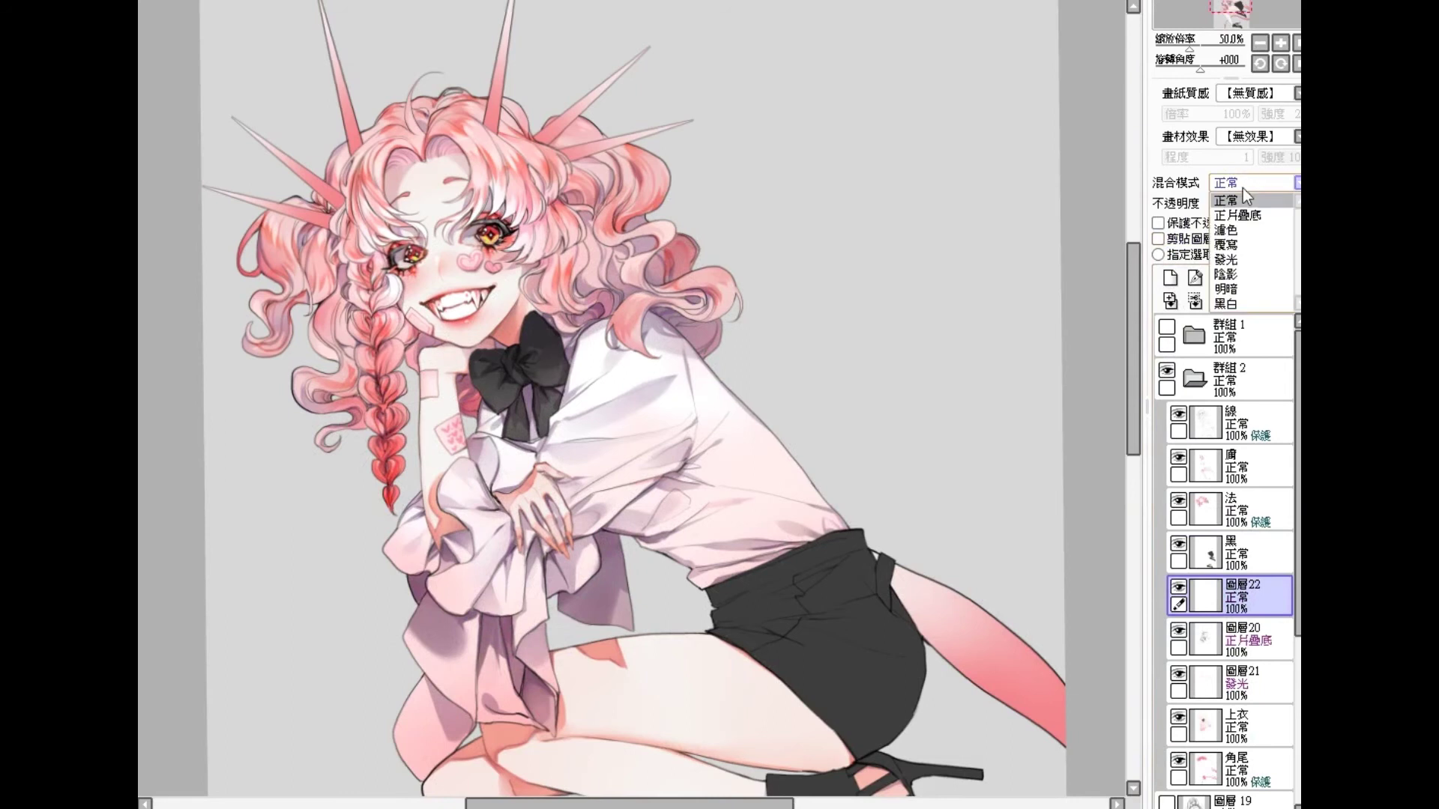
pyautogui.click(1244, 245)
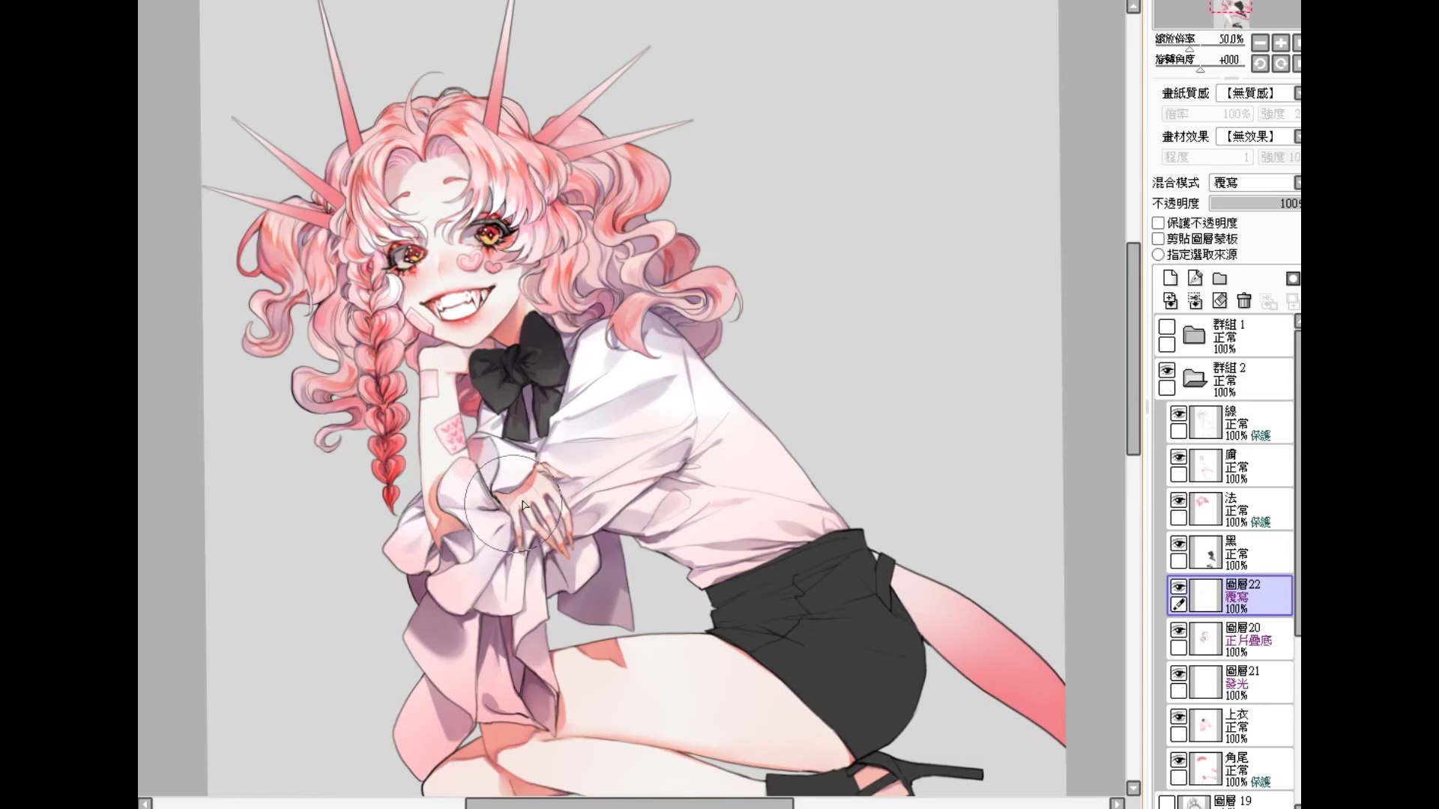
pyautogui.moveTo(576, 434)
pyautogui.mouseDown()
pyautogui.moveTo(565, 465)
pyautogui.moveTo(647, 364)
pyautogui.moveTo(549, 435)
pyautogui.mouseUp()
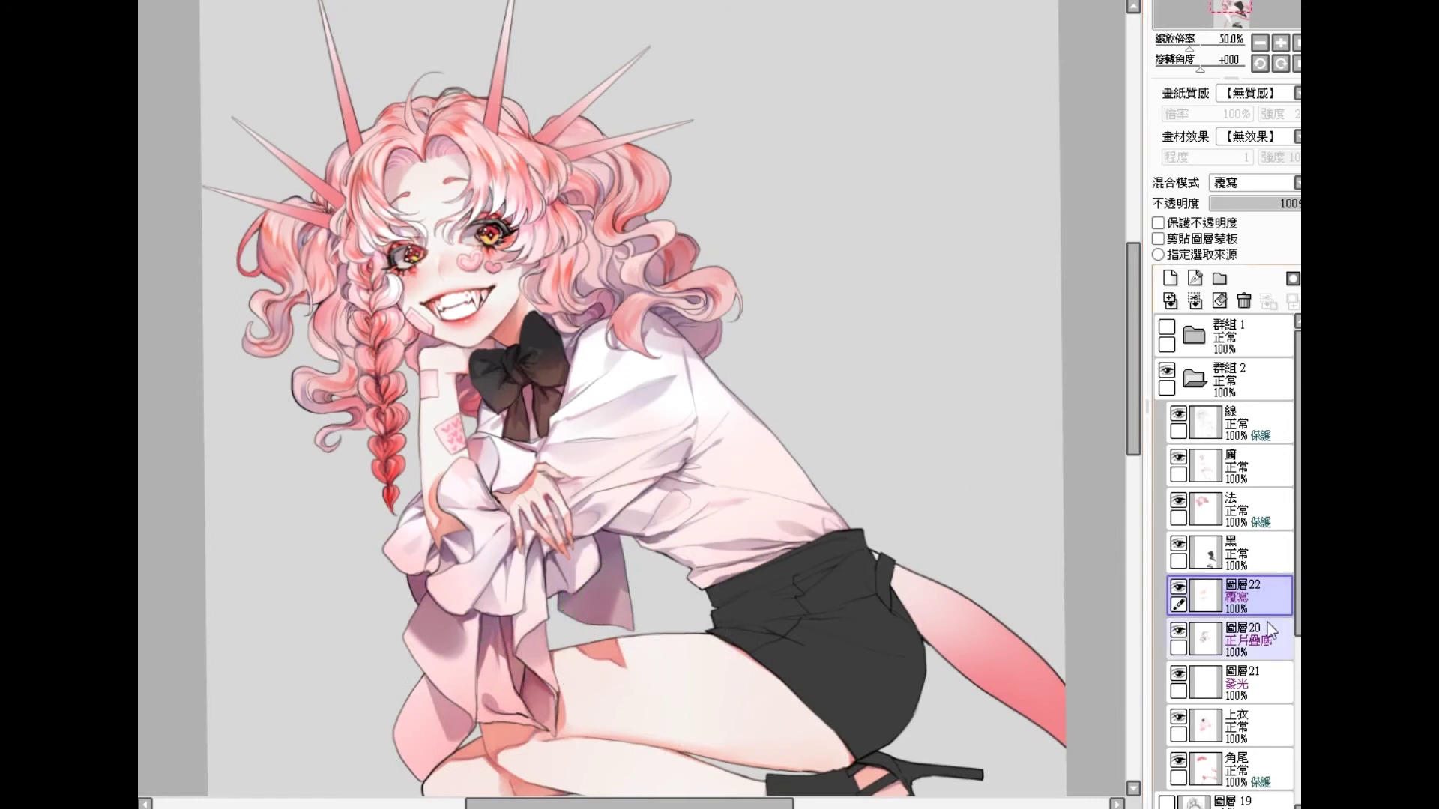
# Step: Merge the shading layers 圖層21, 圖層20 and 圖層22 down into the 上衣 shirt layer
pyautogui.click(1248, 646)
pyautogui.click(1245, 684)
pyautogui.hotkey('ctrl', 'e')
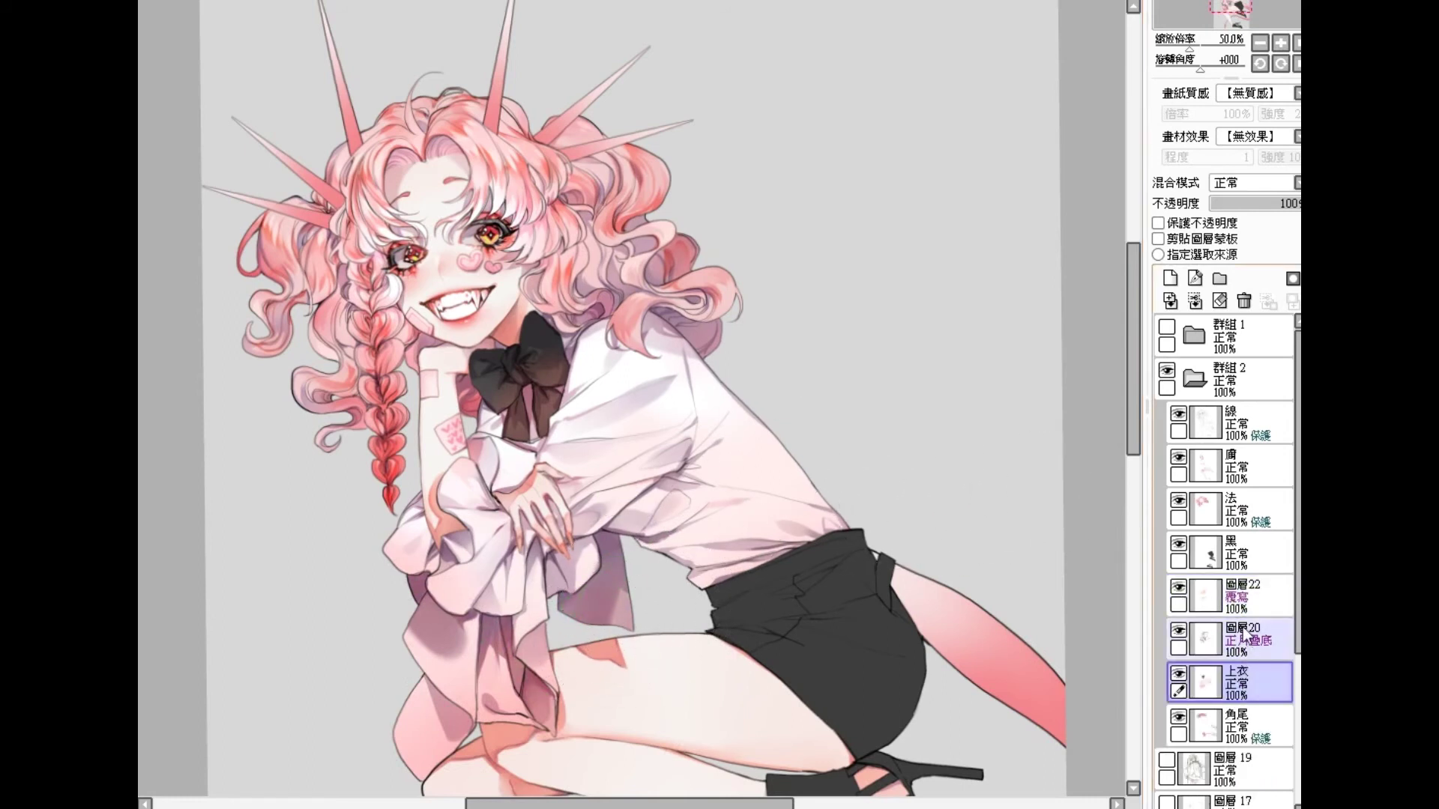
pyautogui.click(1244, 629)
pyautogui.hotkey('ctrl', 'e')
pyautogui.click(1241, 601)
pyautogui.hotkey('ctrl', 'e')
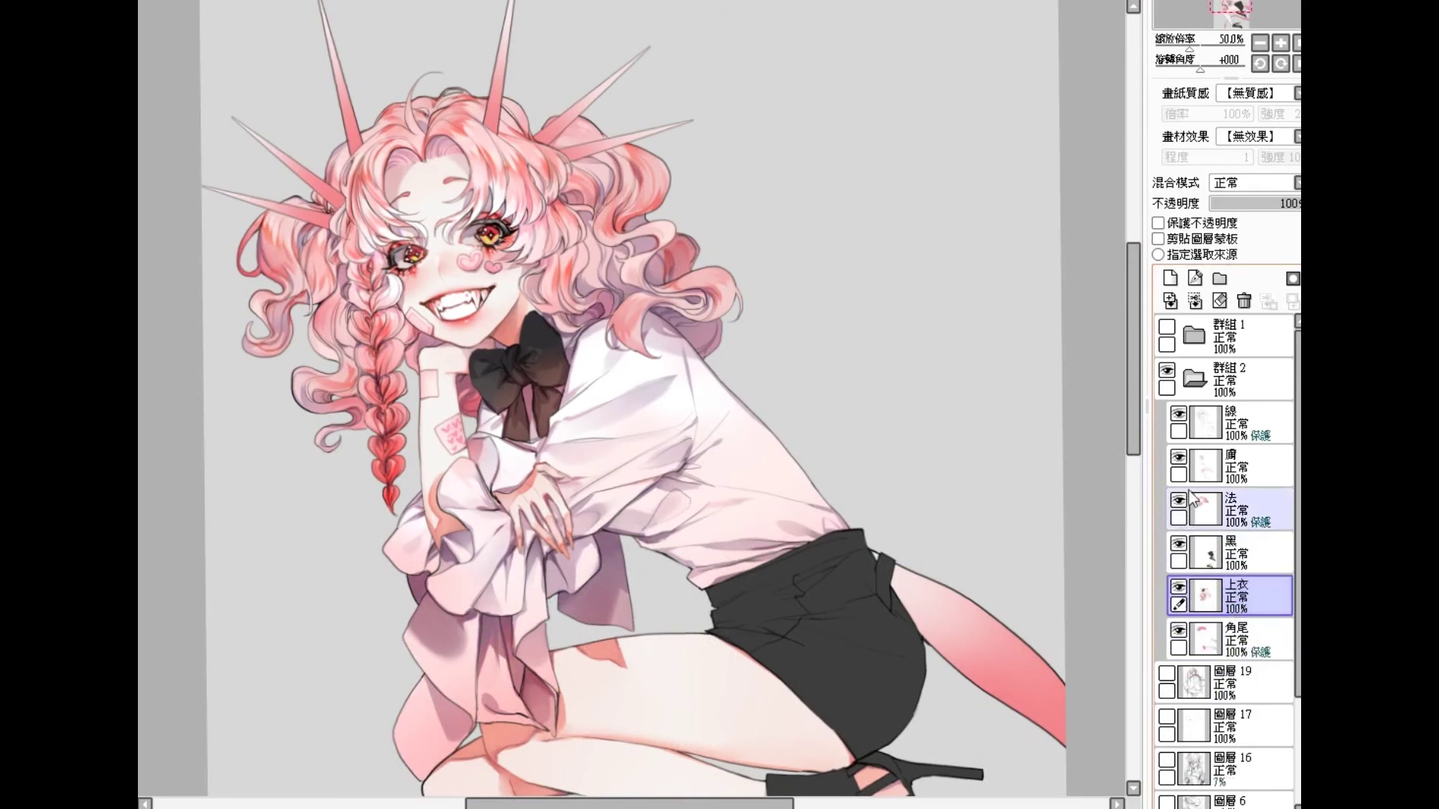
# Step: Turn on Protect Opacity for 角尾, then add a Multiply layer above 黑
pyautogui.click(1232, 630)
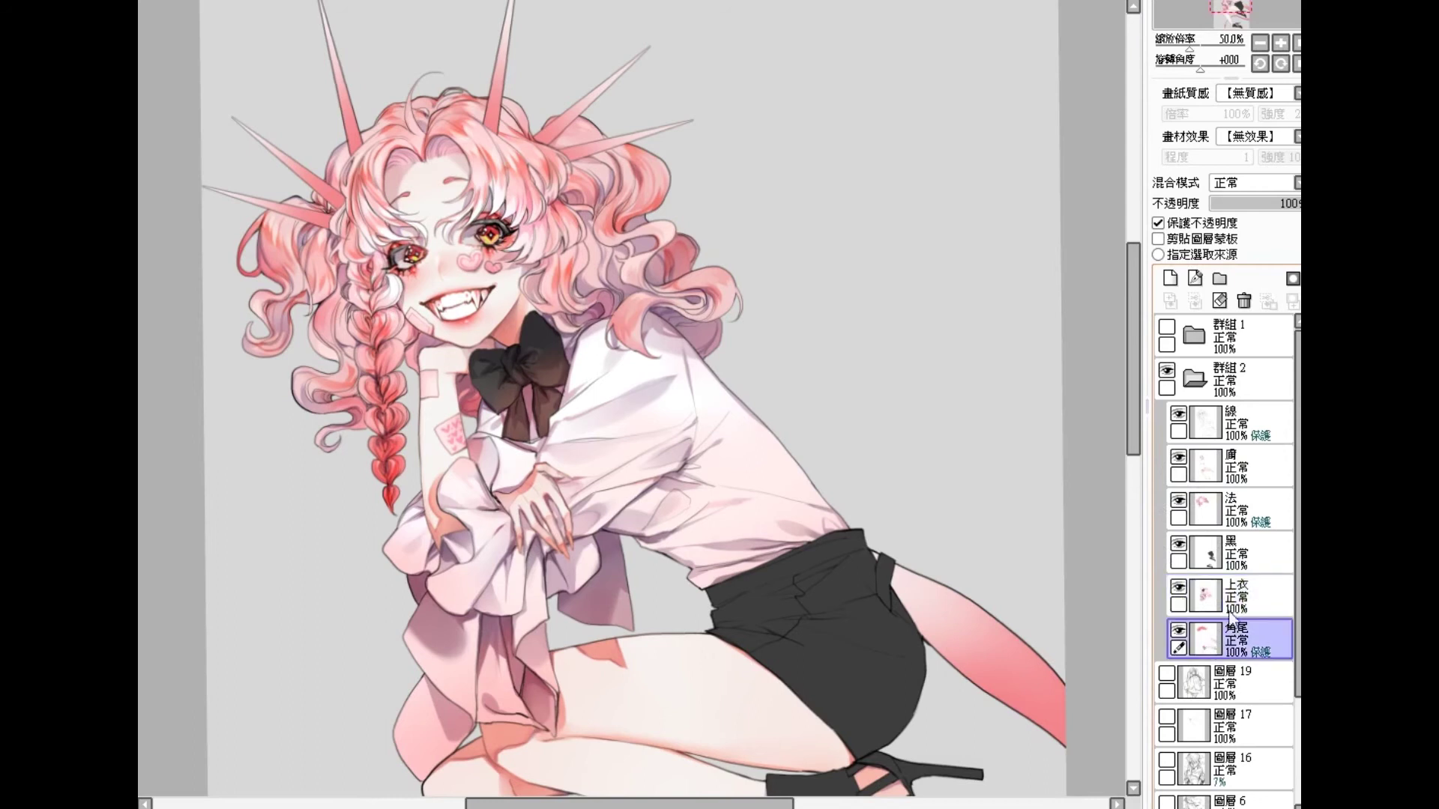
pyautogui.click(1212, 541)
pyautogui.click(1170, 278)
pyautogui.click(1253, 182)
pyautogui.click(1244, 207)
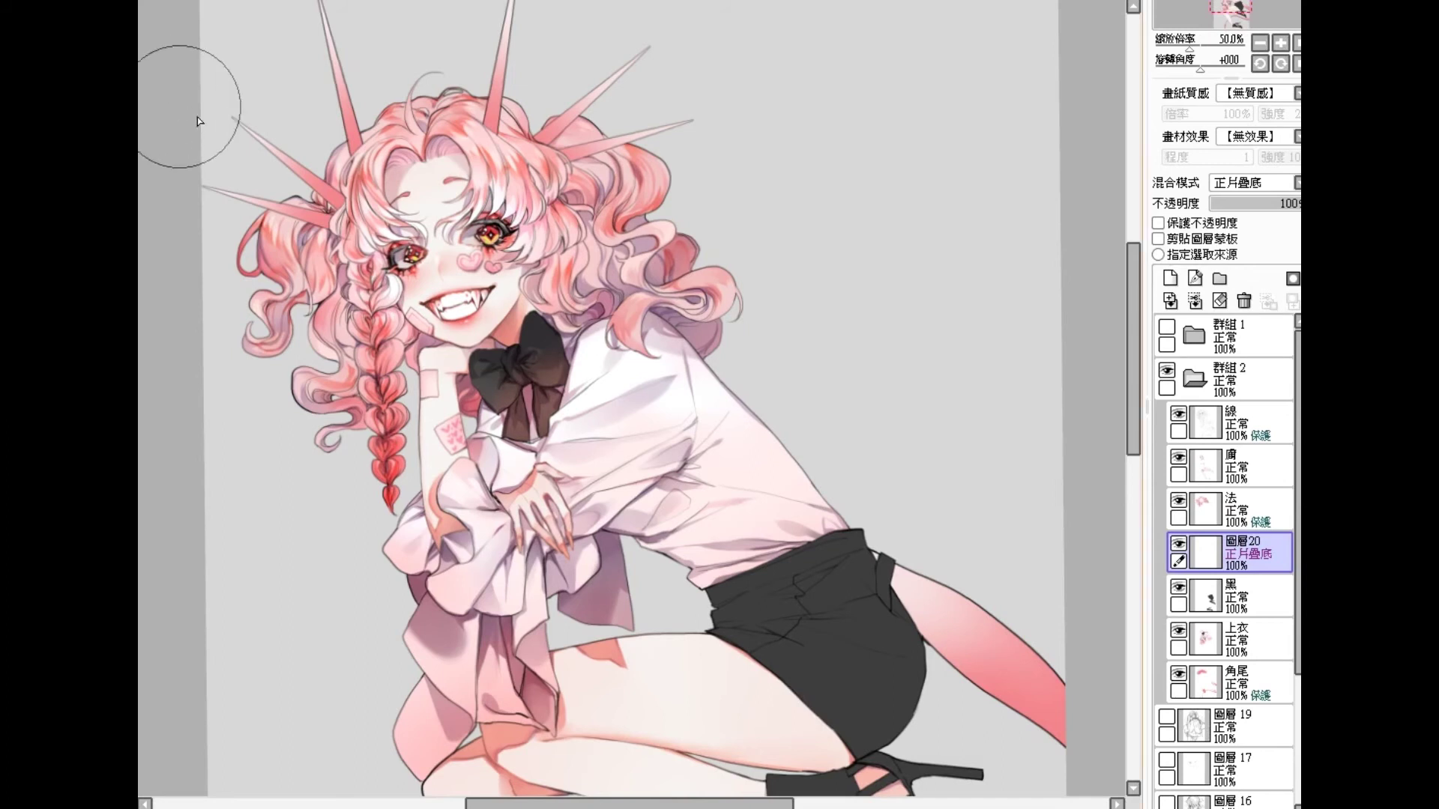
# Step: With a smaller brush, darken the shorts' fold lines, lower edge and right edge on the Multiply layer
pyautogui.moveTo(776, 600); pyautogui.dragTo(731, 559)
pyautogui.press('n')
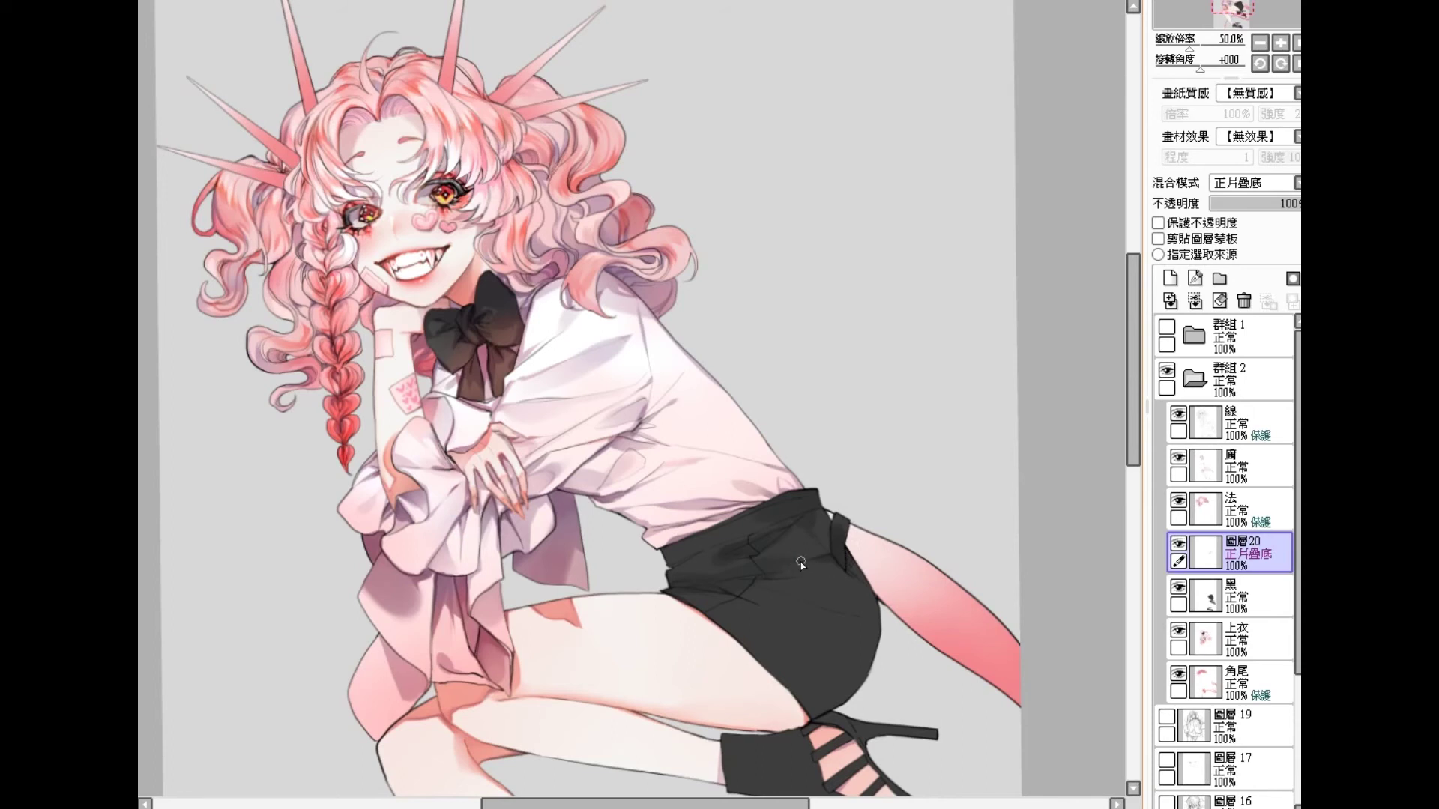
pyautogui.moveTo(743, 565)
pyautogui.mouseDown()
pyautogui.moveTo(800, 563)
pyautogui.moveTo(706, 581)
pyautogui.moveTo(740, 550)
pyautogui.moveTo(684, 568)
pyautogui.moveTo(794, 527)
pyautogui.moveTo(778, 536)
pyautogui.moveTo(785, 518)
pyautogui.moveTo(683, 569)
pyautogui.moveTo(709, 553)
pyautogui.moveTo(650, 562)
pyautogui.moveTo(714, 560)
pyautogui.moveTo(666, 574)
pyautogui.moveTo(718, 573)
pyautogui.moveTo(674, 574)
pyautogui.moveTo(713, 570)
pyautogui.moveTo(697, 582)
pyautogui.moveTo(658, 578)
pyautogui.moveTo(730, 592)
pyautogui.moveTo(653, 592)
pyautogui.moveTo(726, 626)
pyautogui.moveTo(780, 693)
pyautogui.moveTo(743, 640)
pyautogui.moveTo(773, 675)
pyautogui.moveTo(728, 635)
pyautogui.moveTo(812, 723)
pyautogui.moveTo(742, 639)
pyautogui.mouseUp()
pyautogui.moveTo(742, 639); pyautogui.dragTo(811, 725)
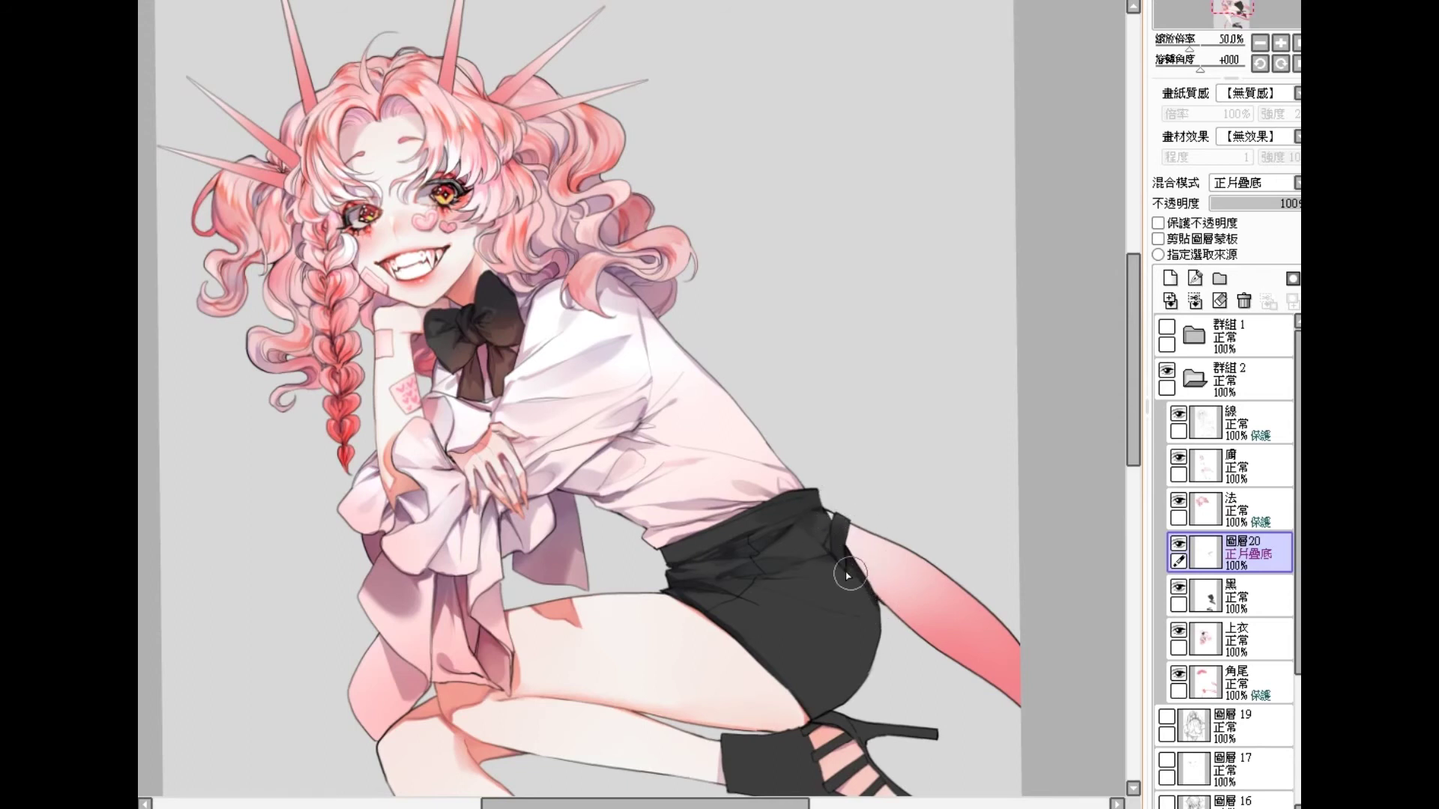
pyautogui.moveTo(850, 575)
pyautogui.mouseDown()
pyautogui.moveTo(886, 613)
pyautogui.moveTo(846, 570)
pyautogui.moveTo(864, 554)
pyautogui.moveTo(874, 667)
pyautogui.mouseUp()
pyautogui.moveTo(880, 604); pyautogui.dragTo(877, 627)
pyautogui.moveTo(854, 609); pyautogui.dragTo(884, 622)
pyautogui.moveTo(743, 596)
pyautogui.mouseDown()
pyautogui.moveTo(763, 610)
pyautogui.moveTo(703, 601)
pyautogui.mouseUp()
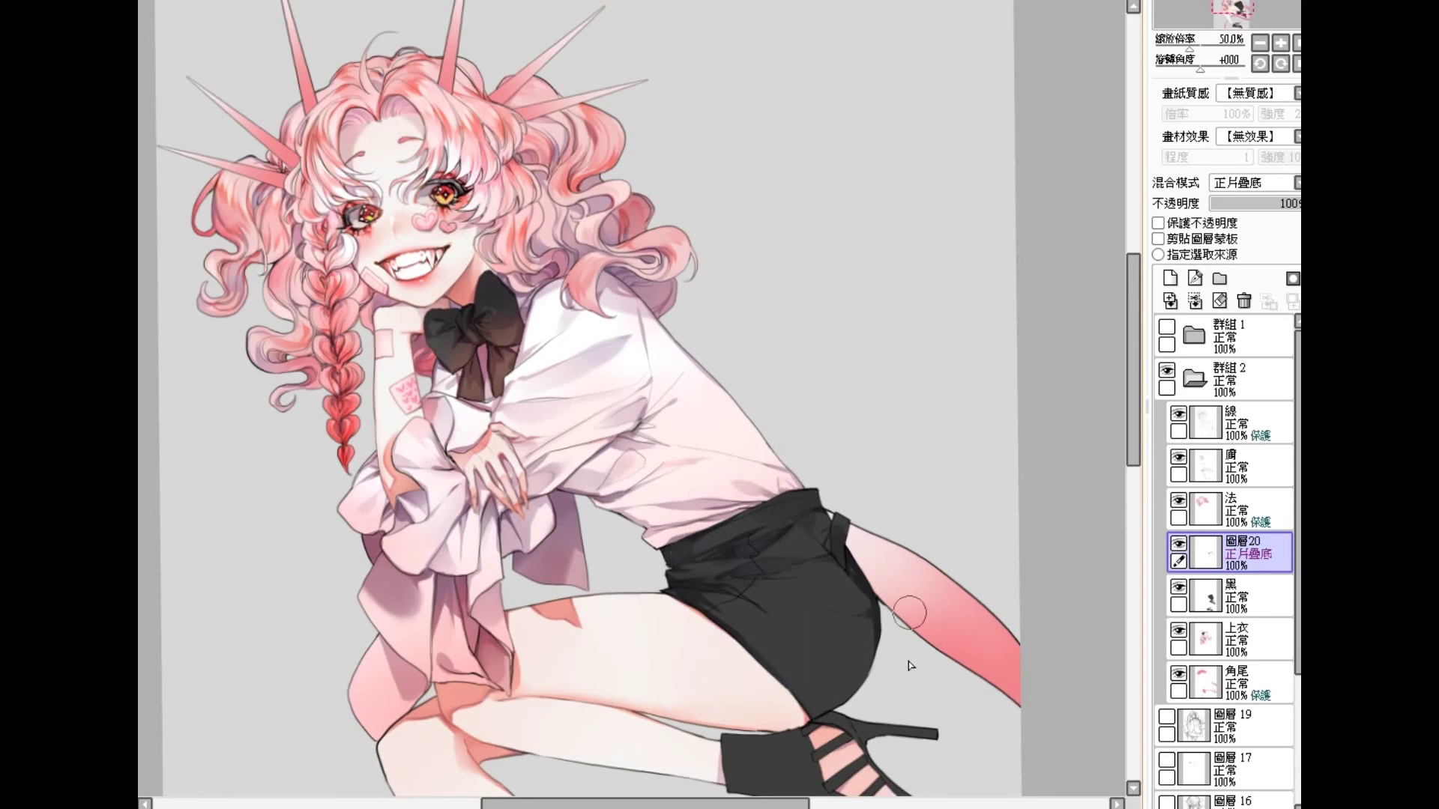
pyautogui.moveTo(958, 743); pyautogui.dragTo(925, 660)
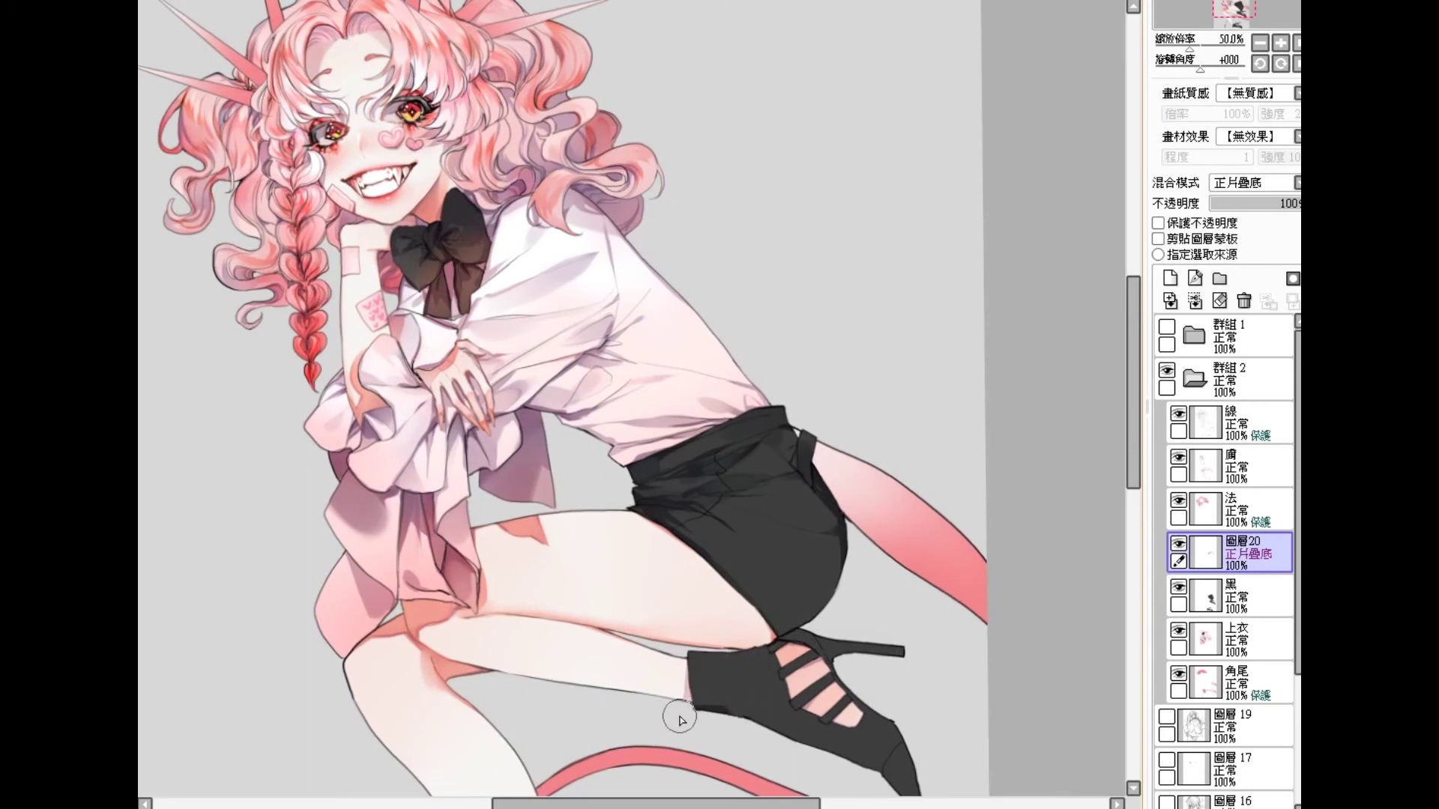
# Step: Darken the upper boot's side and shade the lower boot's heel edges, erasing where needed
pyautogui.moveTo(681, 691)
pyautogui.mouseDown()
pyautogui.moveTo(786, 713)
pyautogui.moveTo(682, 714)
pyautogui.moveTo(795, 718)
pyautogui.moveTo(753, 707)
pyautogui.moveTo(829, 755)
pyautogui.mouseUp()
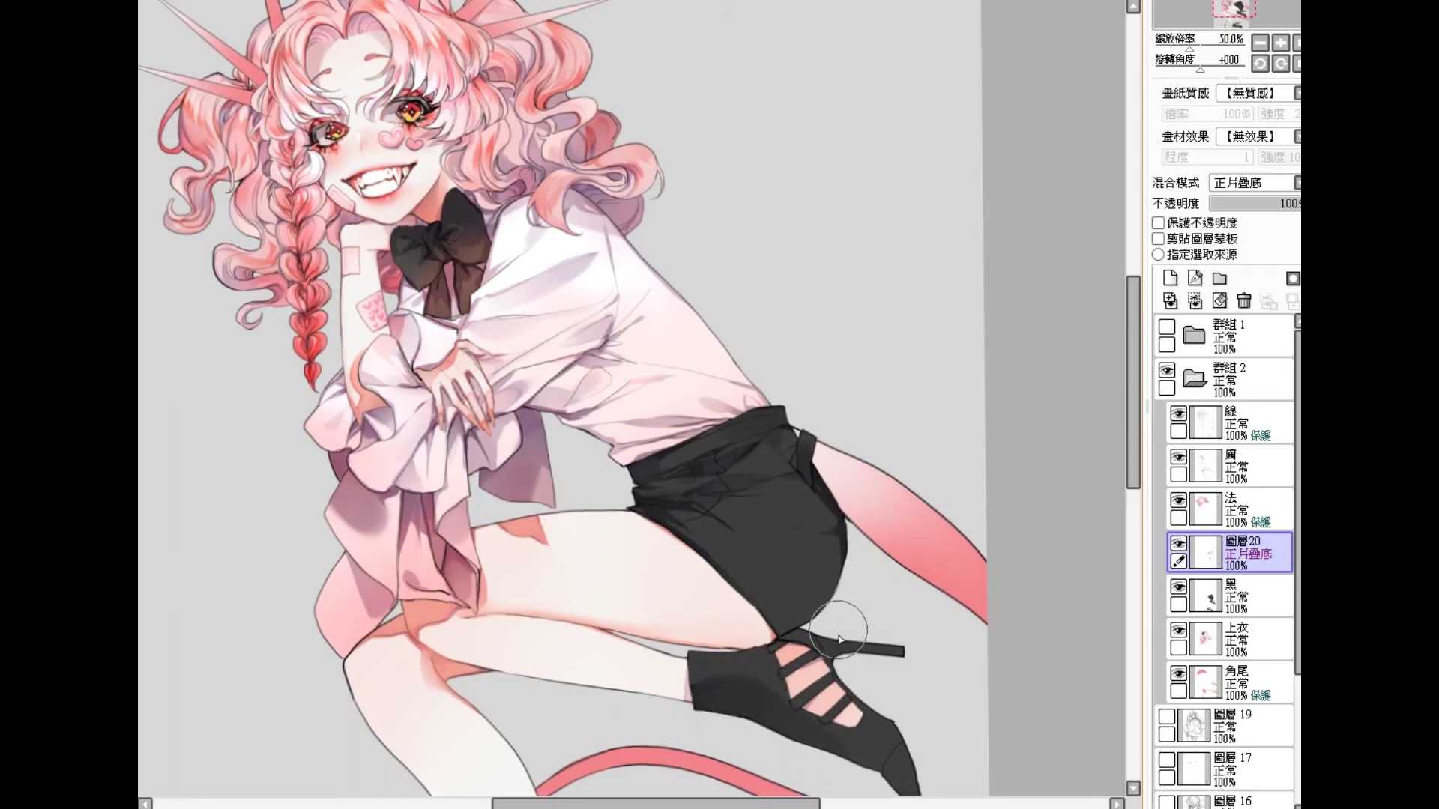
pyautogui.moveTo(921, 748); pyautogui.dragTo(908, 713)
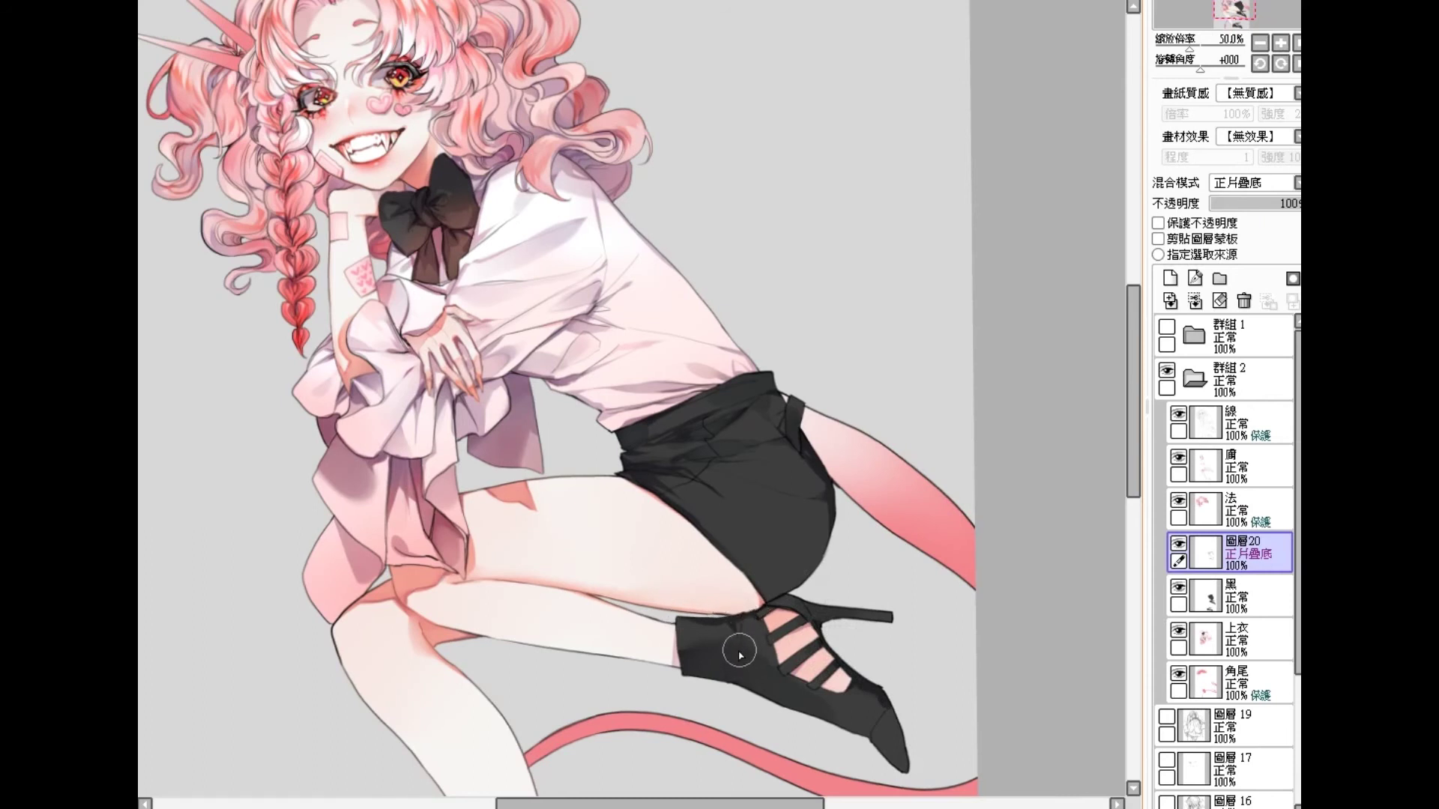
pyautogui.press('e')
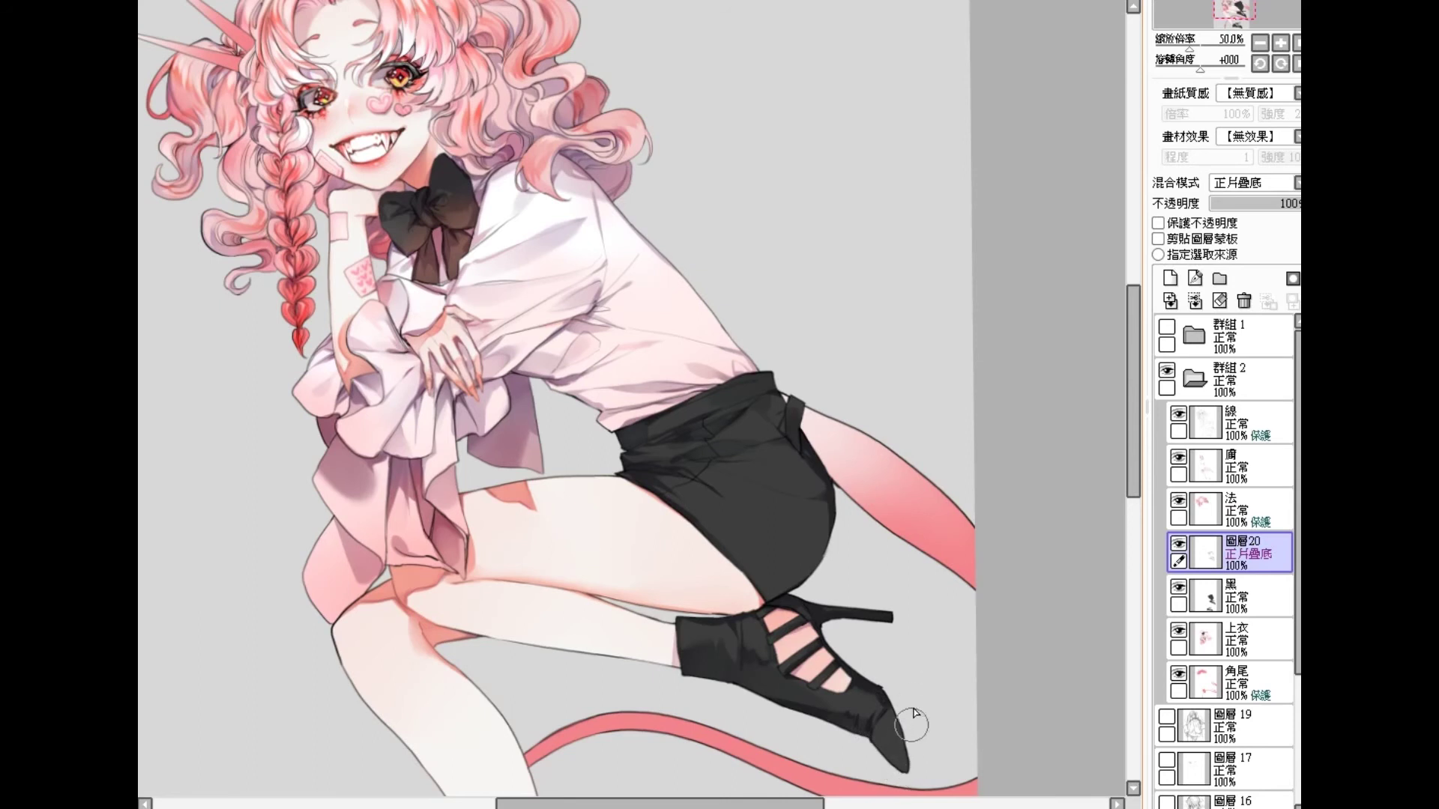
pyautogui.moveTo(745, 706); pyautogui.dragTo(711, 558)
pyautogui.scroll(-1, 715, 599)
pyautogui.moveTo(720, 670); pyautogui.dragTo(696, 633)
pyautogui.moveTo(580, 710)
pyautogui.mouseDown()
pyautogui.moveTo(626, 729)
pyautogui.moveTo(574, 724)
pyautogui.moveTo(617, 718)
pyautogui.moveTo(584, 674)
pyautogui.moveTo(601, 703)
pyautogui.mouseUp()
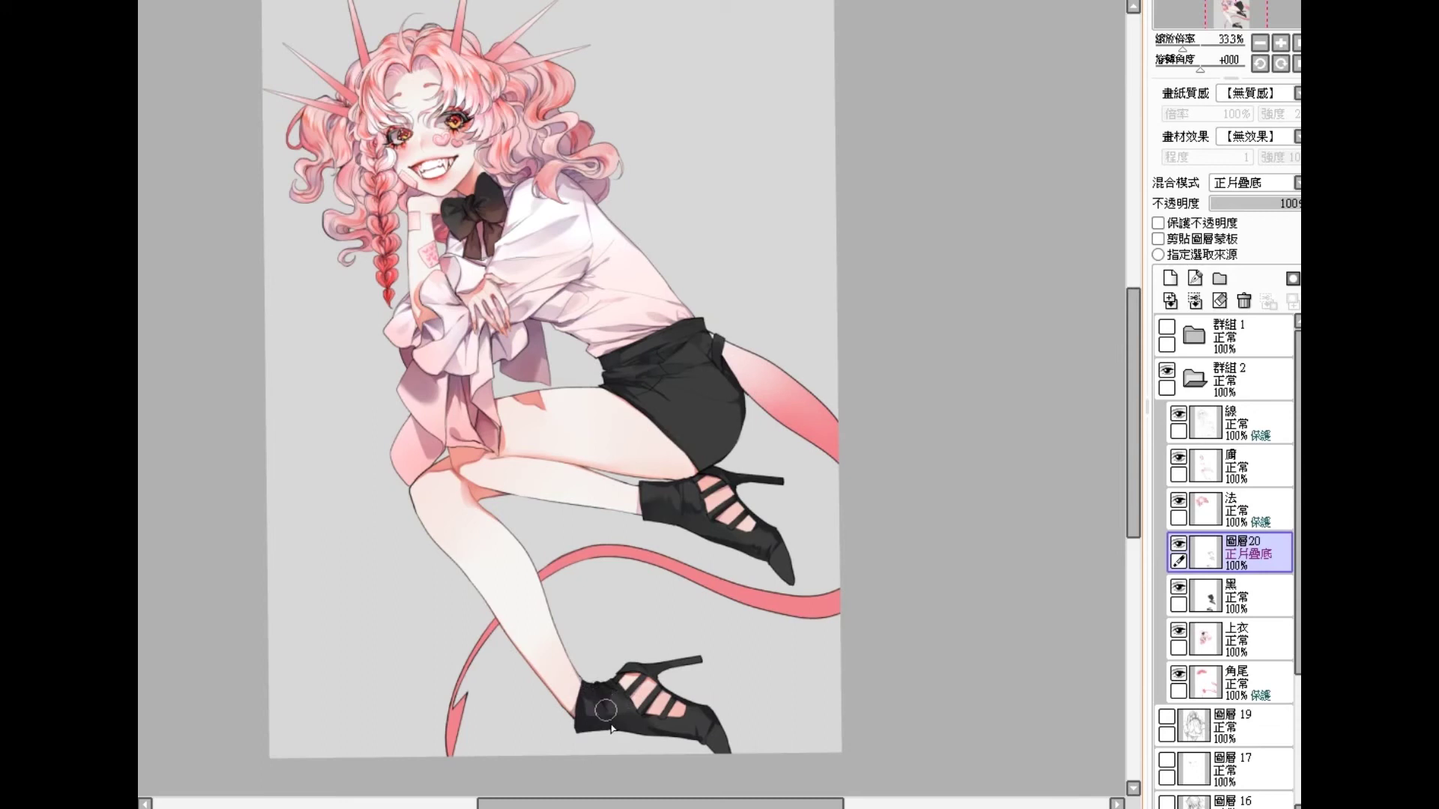
# Step: Paint the lower ankle gap black and fill out the lower shoe's heel and toe
pyautogui.moveTo(588, 690); pyautogui.dragTo(589, 712)
pyautogui.moveTo(692, 669)
pyautogui.mouseDown()
pyautogui.moveTo(649, 659)
pyautogui.moveTo(706, 672)
pyautogui.moveTo(671, 674)
pyautogui.moveTo(700, 664)
pyautogui.mouseUp()
pyautogui.moveTo(714, 748); pyautogui.dragTo(678, 762)
pyautogui.moveTo(766, 366); pyautogui.dragTo(748, 387)
# Step: Add a new glow-blended layer 圖層21 above the 黑 layer
pyautogui.click(1267, 597)
pyautogui.click(1170, 278)
pyautogui.click(1279, 187)
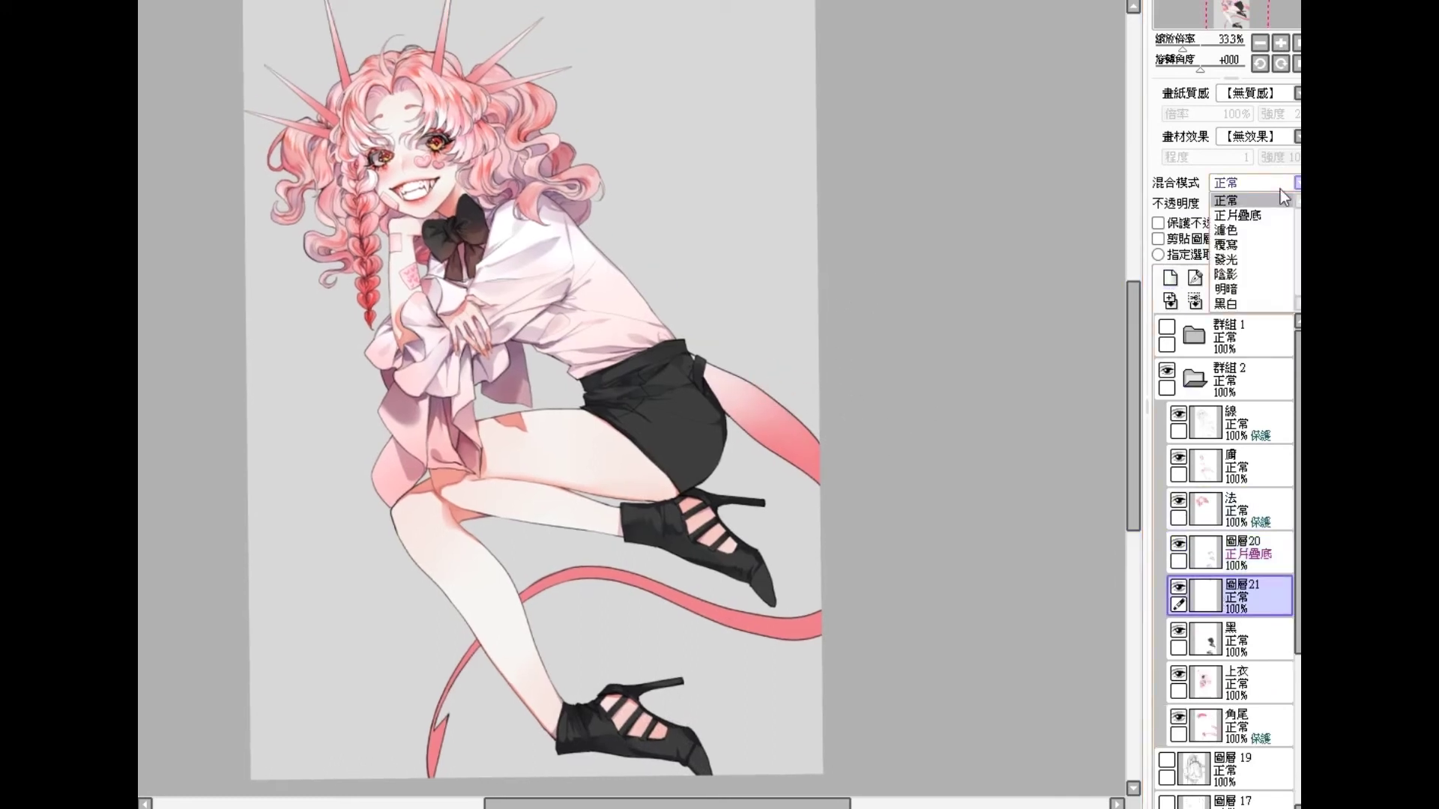
pyautogui.click(1249, 258)
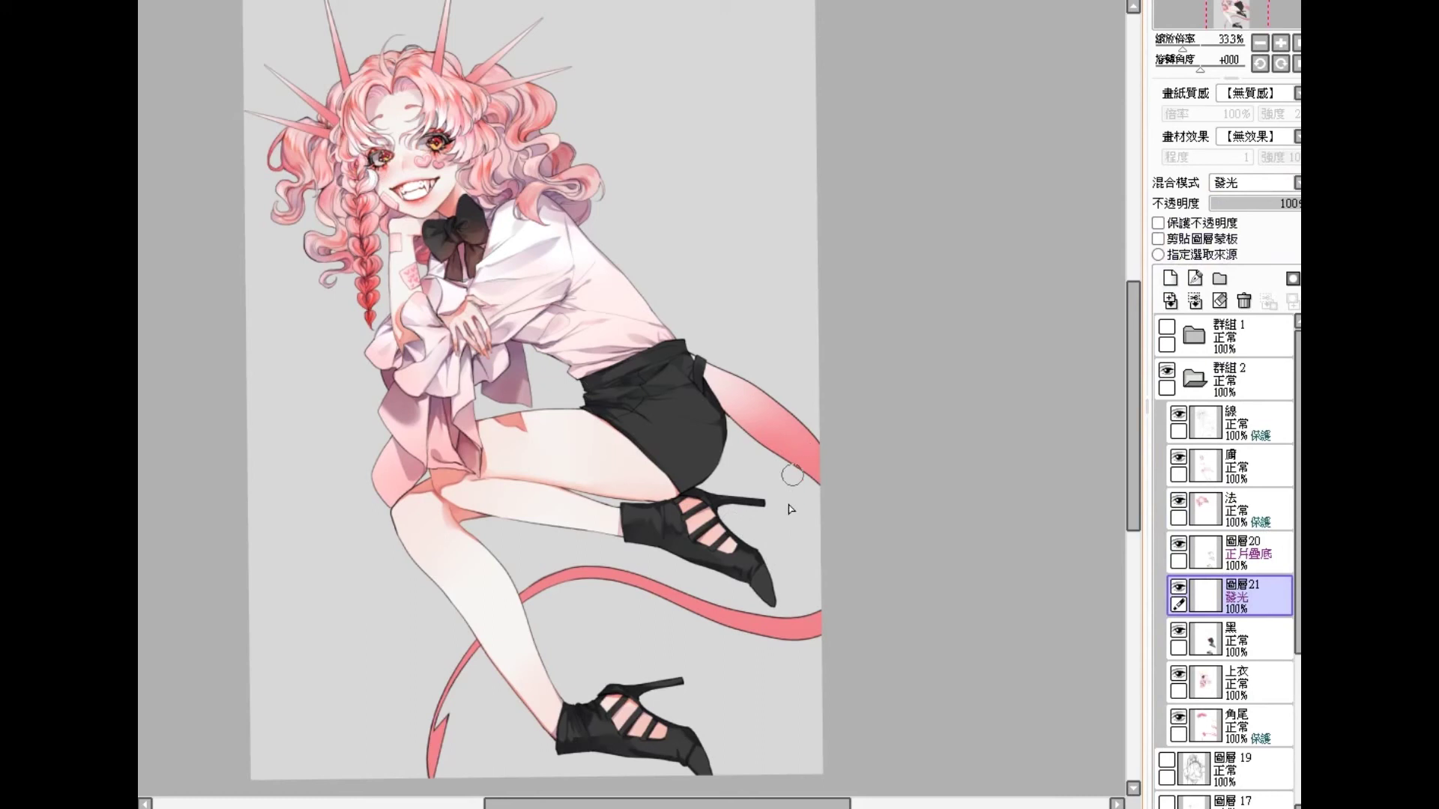
# Step: Brush pink glow onto the lower and upper shoe toes, then zoom in on the shoes
pyautogui.moveTo(703, 753)
pyautogui.mouseDown()
pyautogui.moveTo(700, 765)
pyautogui.moveTo(703, 748)
pyautogui.mouseUp()
pyautogui.moveTo(762, 569); pyautogui.dragTo(761, 583)
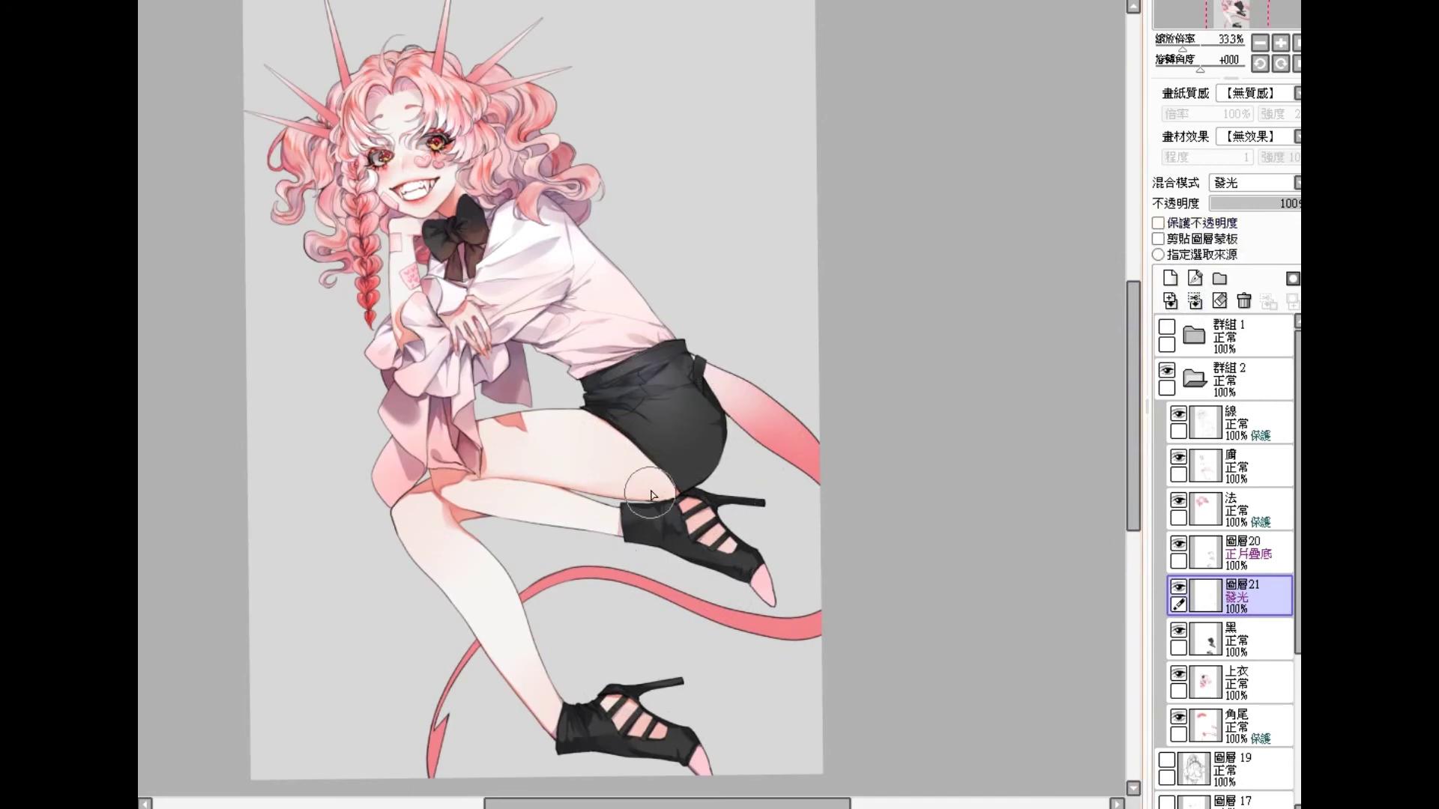
pyautogui.moveTo(661, 532); pyautogui.dragTo(658, 518)
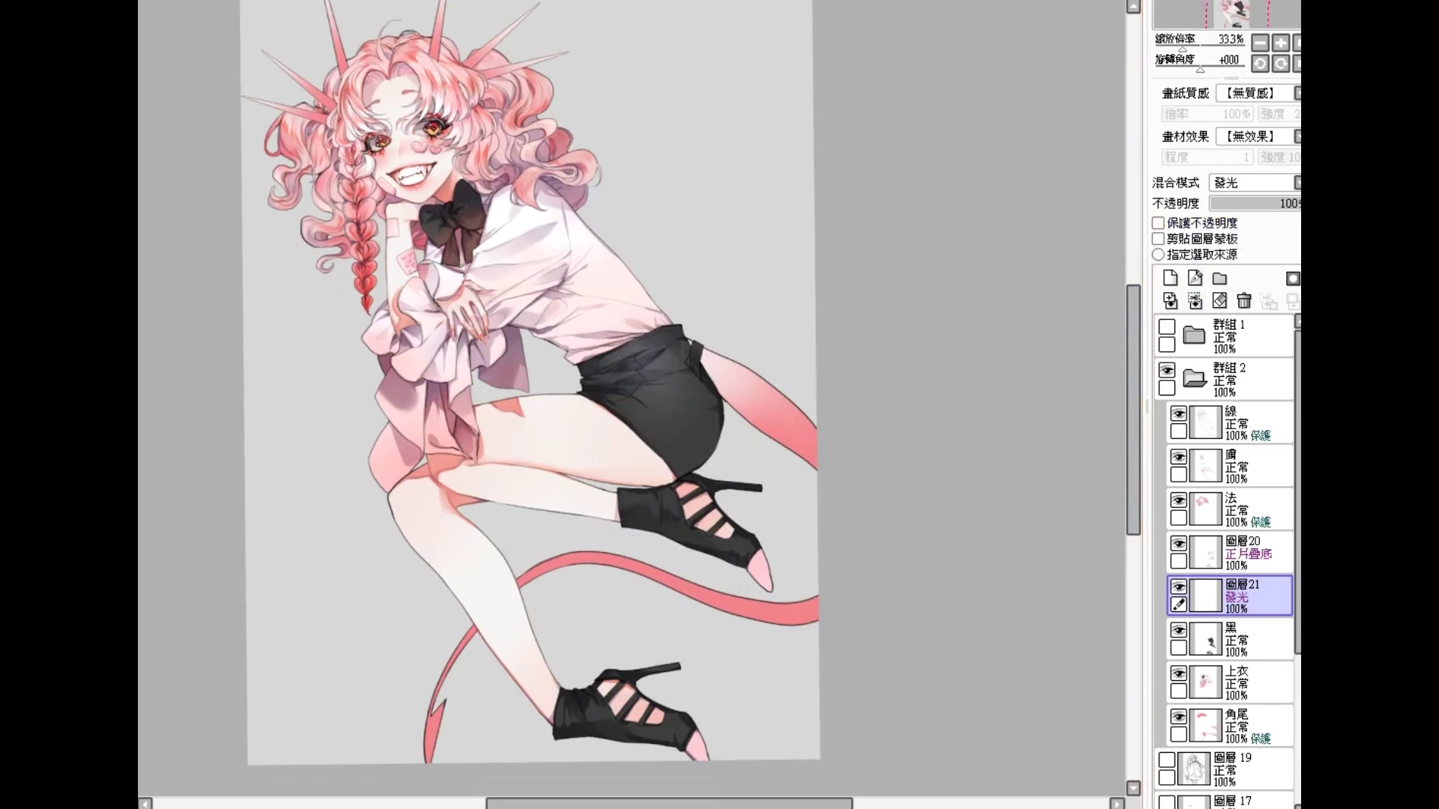
pyautogui.scroll(1, 693, 512)
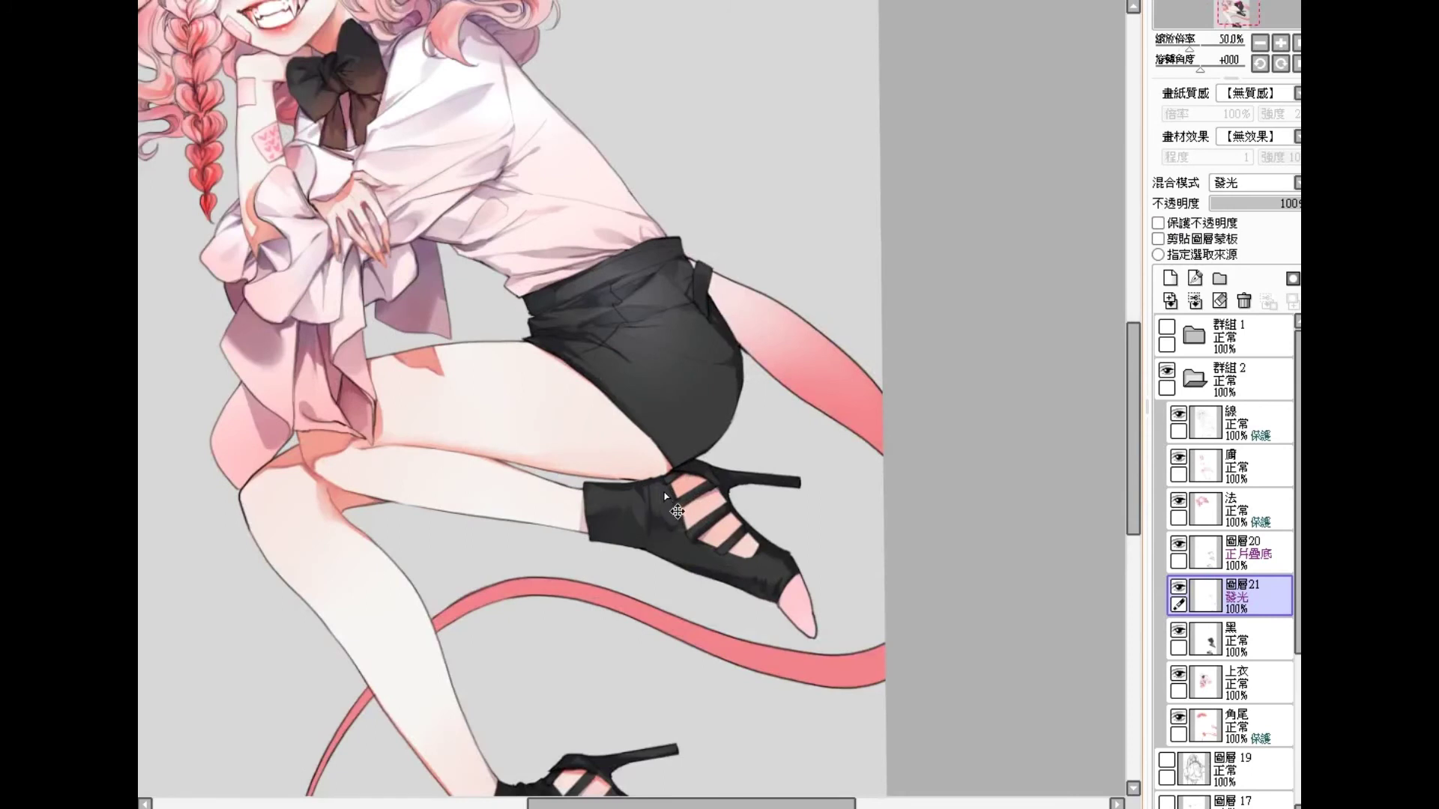
# Step: Paint light glossy highlight strokes along the upper boot's top, then zoom out to 33.3%
pyautogui.moveTo(649, 502)
pyautogui.mouseDown()
pyautogui.moveTo(651, 486)
pyautogui.moveTo(655, 507)
pyautogui.moveTo(675, 496)
pyautogui.moveTo(664, 513)
pyautogui.mouseUp()
pyautogui.moveTo(606, 496); pyautogui.dragTo(603, 496)
pyautogui.moveTo(636, 525)
pyautogui.mouseDown()
pyautogui.moveTo(633, 490)
pyautogui.moveTo(649, 517)
pyautogui.moveTo(628, 498)
pyautogui.moveTo(627, 513)
pyautogui.moveTo(663, 457)
pyautogui.moveTo(643, 517)
pyautogui.moveTo(635, 496)
pyautogui.mouseUp()
pyautogui.moveTo(652, 508); pyautogui.dragTo(706, 477)
pyautogui.moveTo(586, 601); pyautogui.dragTo(548, 441)
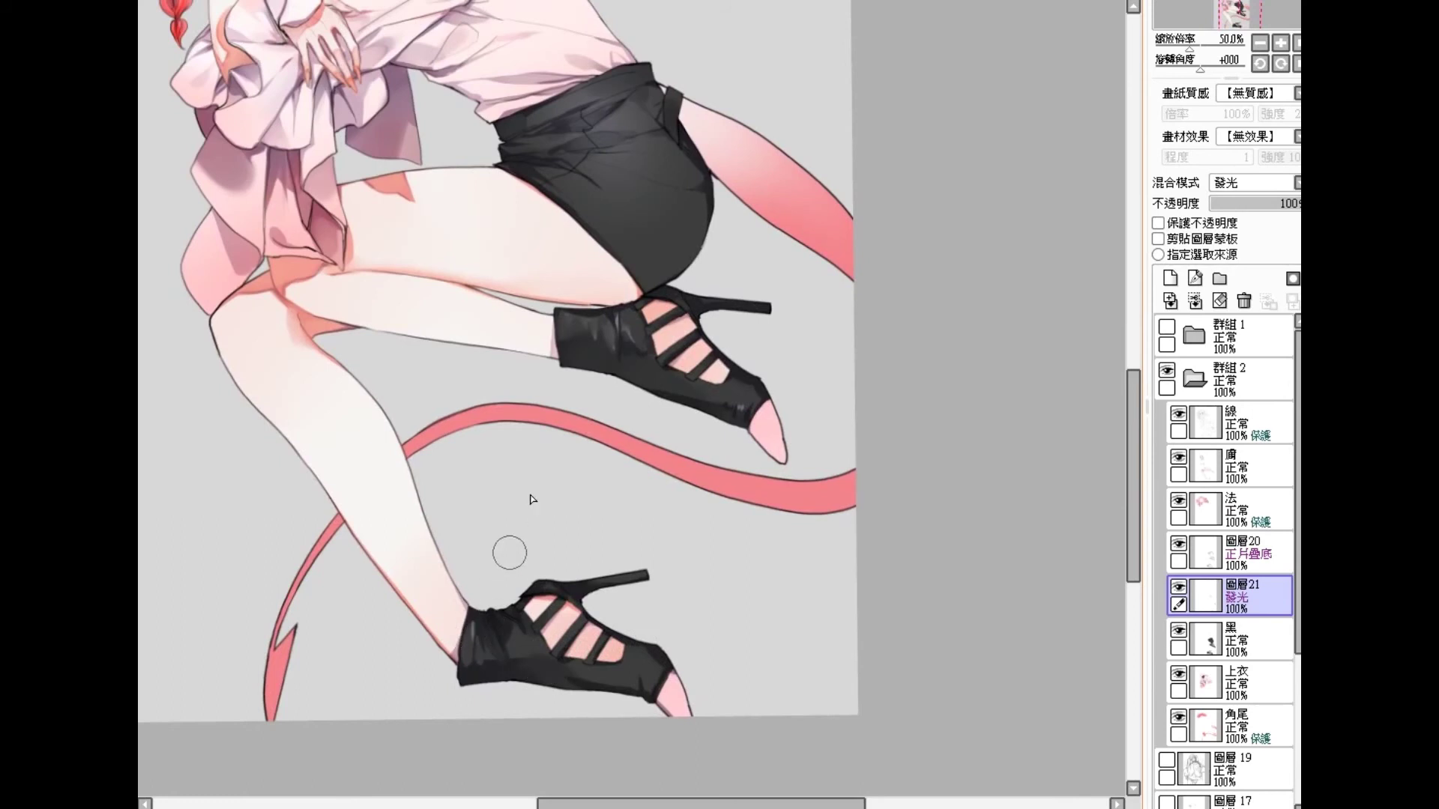
pyautogui.moveTo(535, 506); pyautogui.dragTo(533, 524)
pyautogui.keyDown('ctrl'); pyautogui.keyDown('alt'); pyautogui.click(538, 525); pyautogui.keyUp('alt'); pyautogui.keyUp('ctrl')
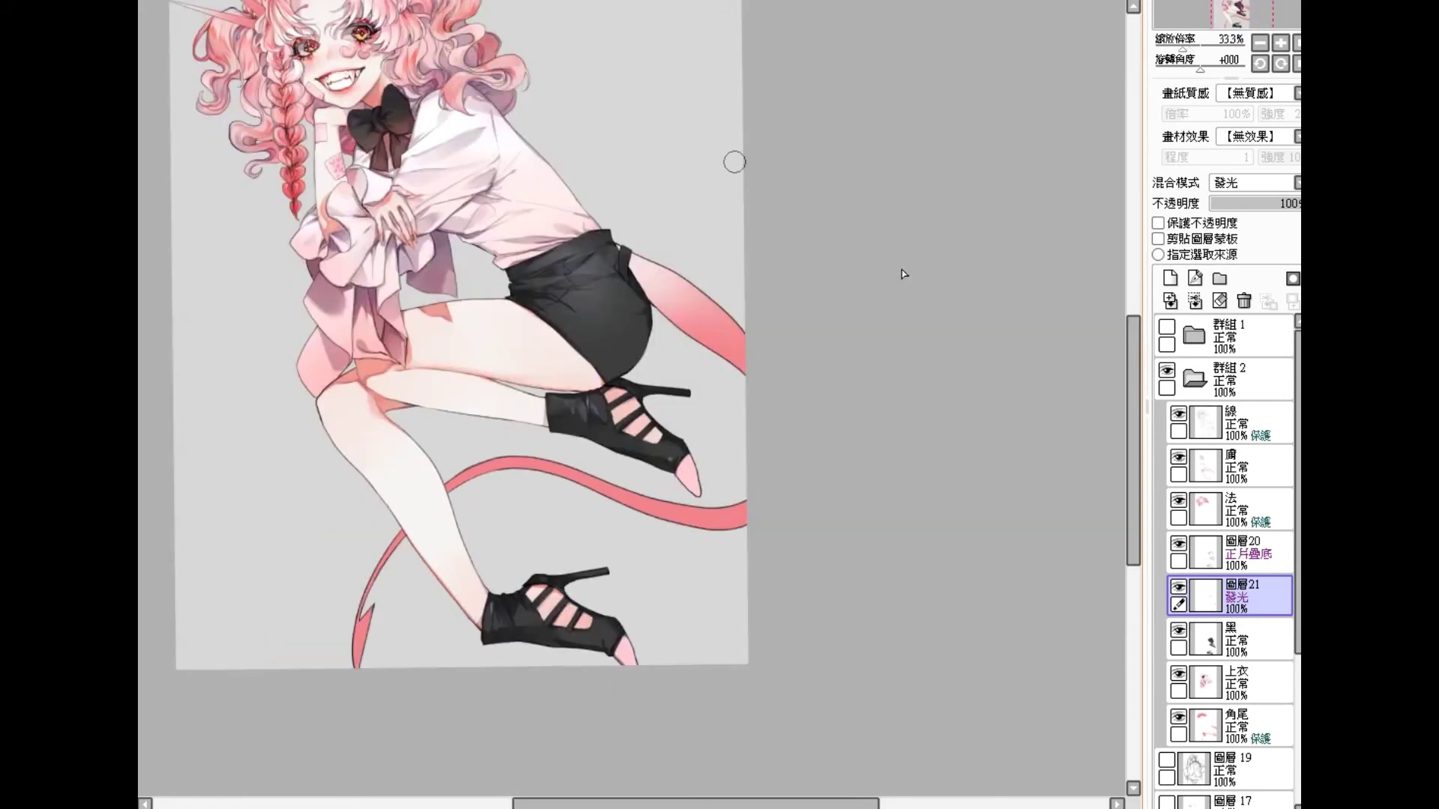
# Step: Add a new Multiply-blend layer directly above 圖層20
pyautogui.click(1203, 553)
pyautogui.click(1170, 278)
pyautogui.click(1259, 182)
pyautogui.click(1242, 215)
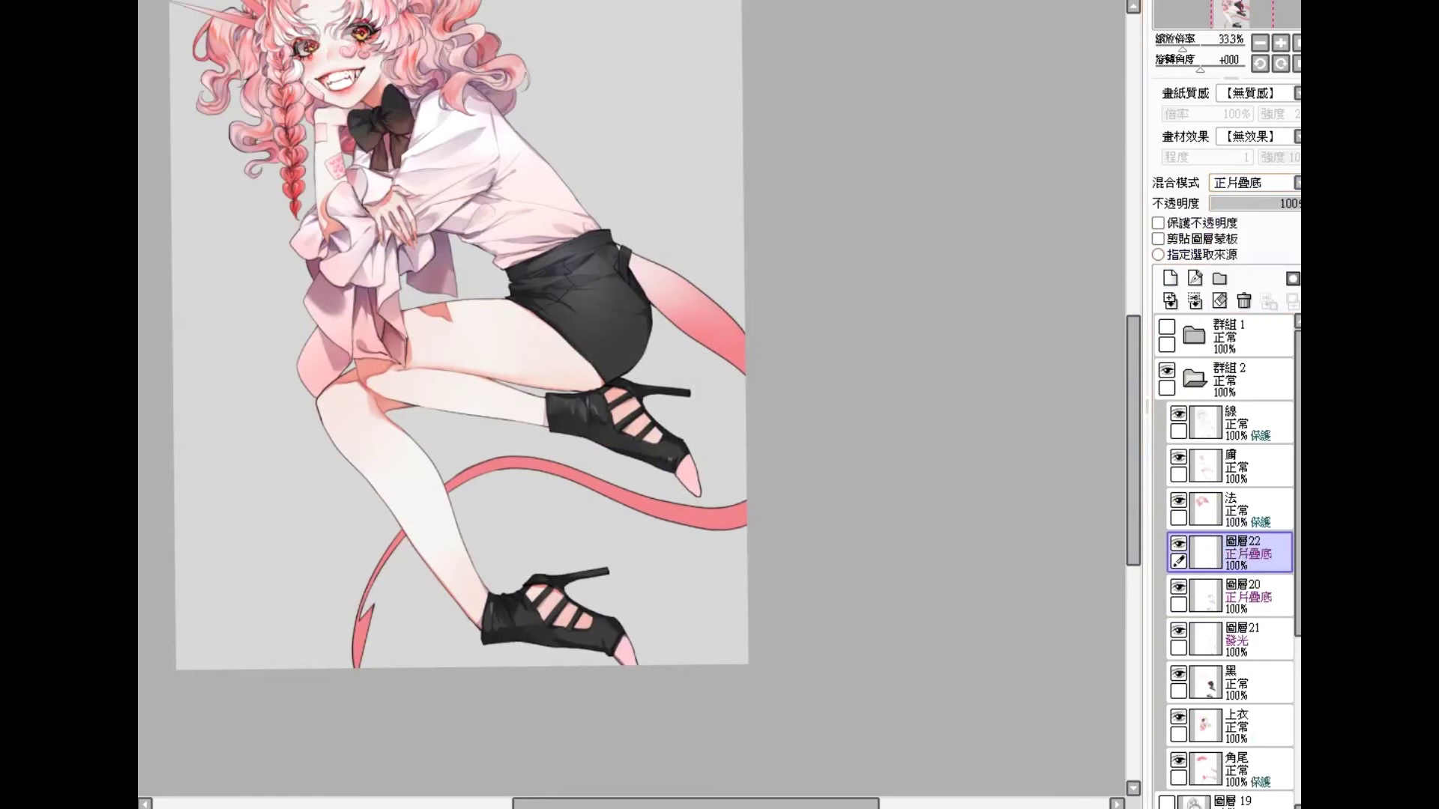
# Step: Darken the upper boot's ankle and the leg along the boot-top edge
pyautogui.keyDown('ctrl'); pyautogui.click(646, 442); pyautogui.keyUp('ctrl')
pyautogui.scroll(1, 567, 438)
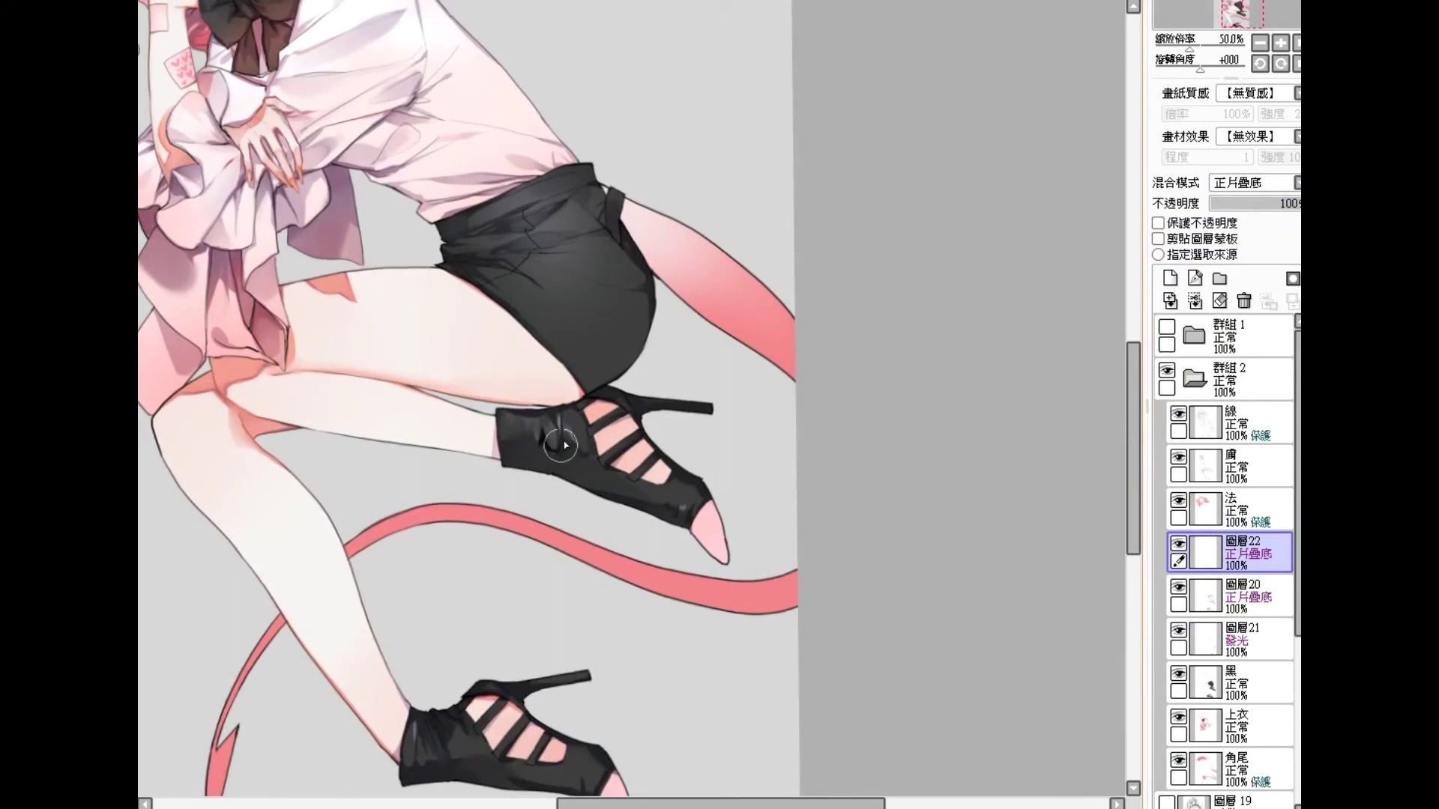
pyautogui.moveTo(560, 434); pyautogui.dragTo(587, 450)
pyautogui.moveTo(504, 416); pyautogui.dragTo(511, 468)
pyautogui.moveTo(496, 406)
pyautogui.mouseDown()
pyautogui.moveTo(507, 475)
pyautogui.moveTo(561, 479)
pyautogui.mouseUp()
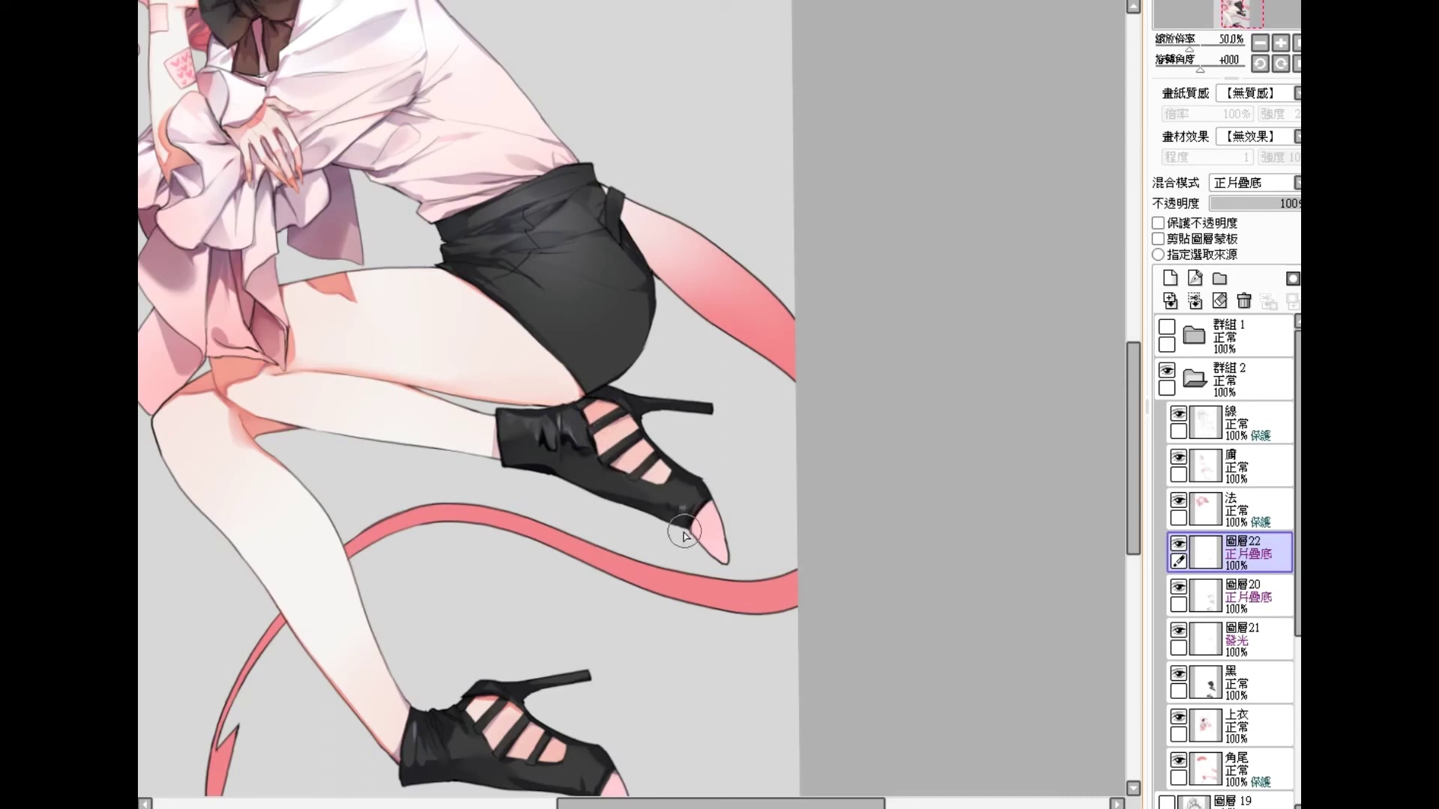
# Step: Shade the tops of both pink toes darker, then rotate the canvas
pyautogui.moveTo(723, 509)
pyautogui.mouseDown()
pyautogui.moveTo(732, 565)
pyautogui.moveTo(687, 544)
pyautogui.moveTo(702, 514)
pyautogui.moveTo(691, 539)
pyautogui.moveTo(723, 573)
pyautogui.moveTo(697, 544)
pyautogui.mouseUp()
pyautogui.moveTo(706, 514); pyautogui.dragTo(724, 513)
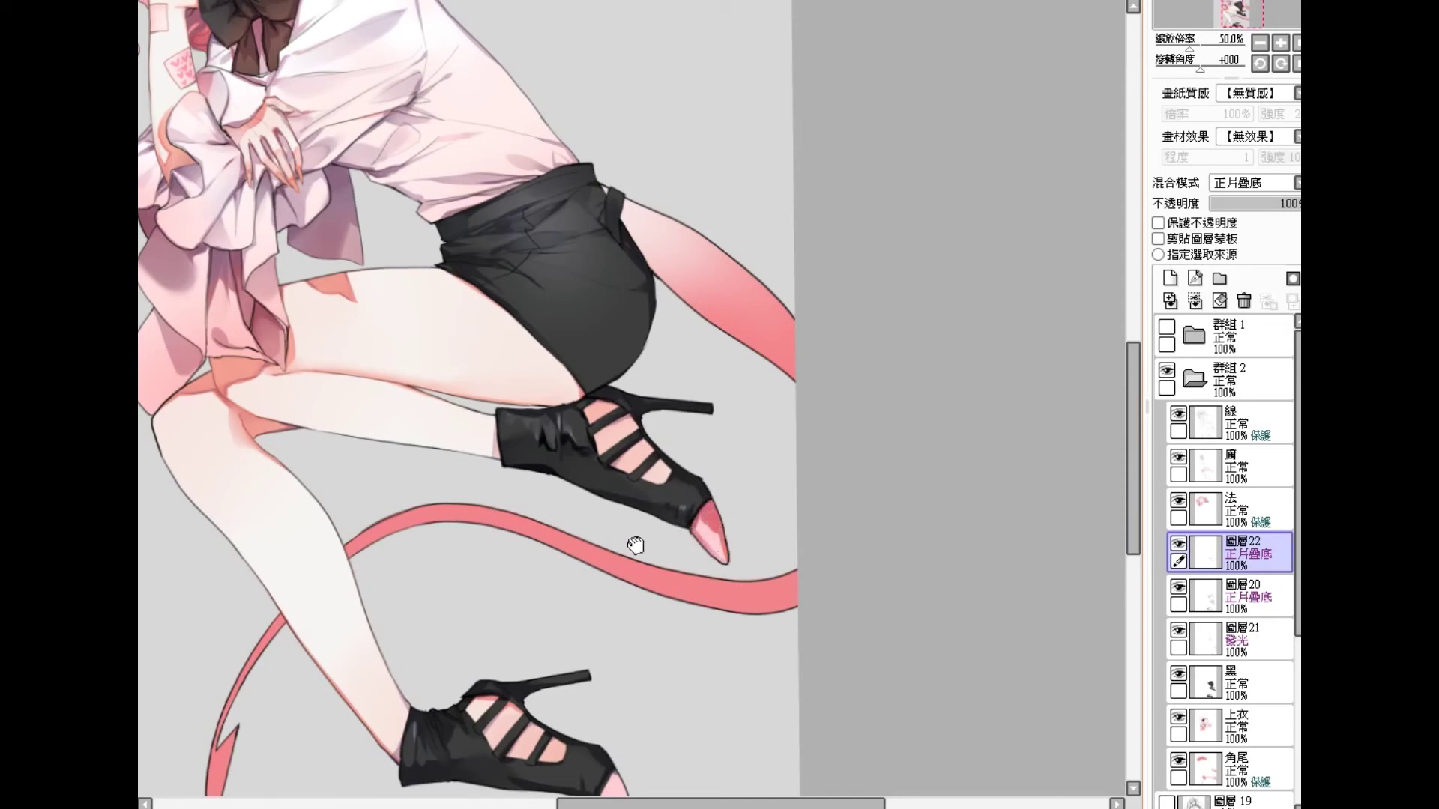
pyautogui.scroll(-2, 636, 546)
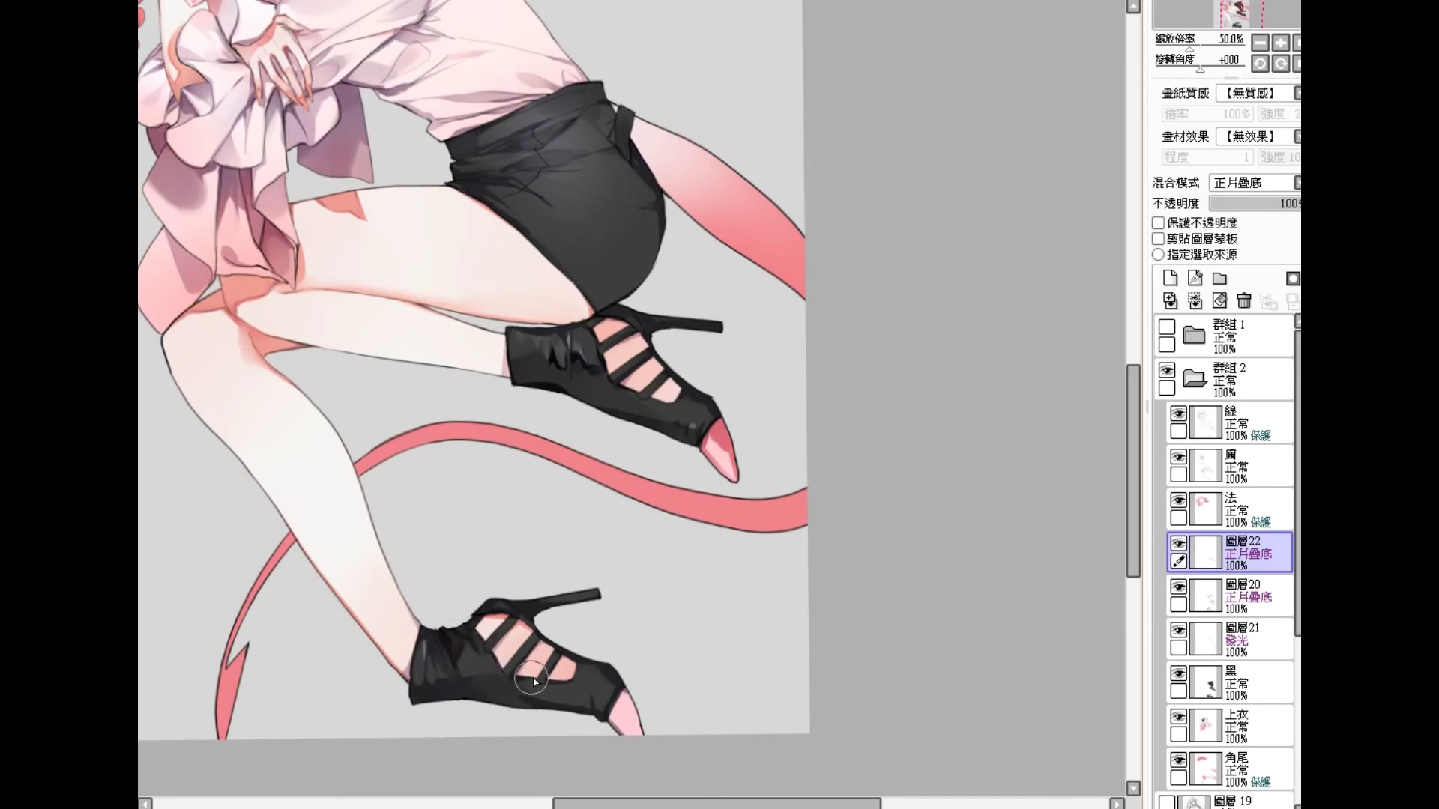
pyautogui.moveTo(629, 694)
pyautogui.mouseDown()
pyautogui.moveTo(650, 751)
pyautogui.moveTo(621, 695)
pyautogui.moveTo(609, 725)
pyautogui.moveTo(634, 743)
pyautogui.mouseUp()
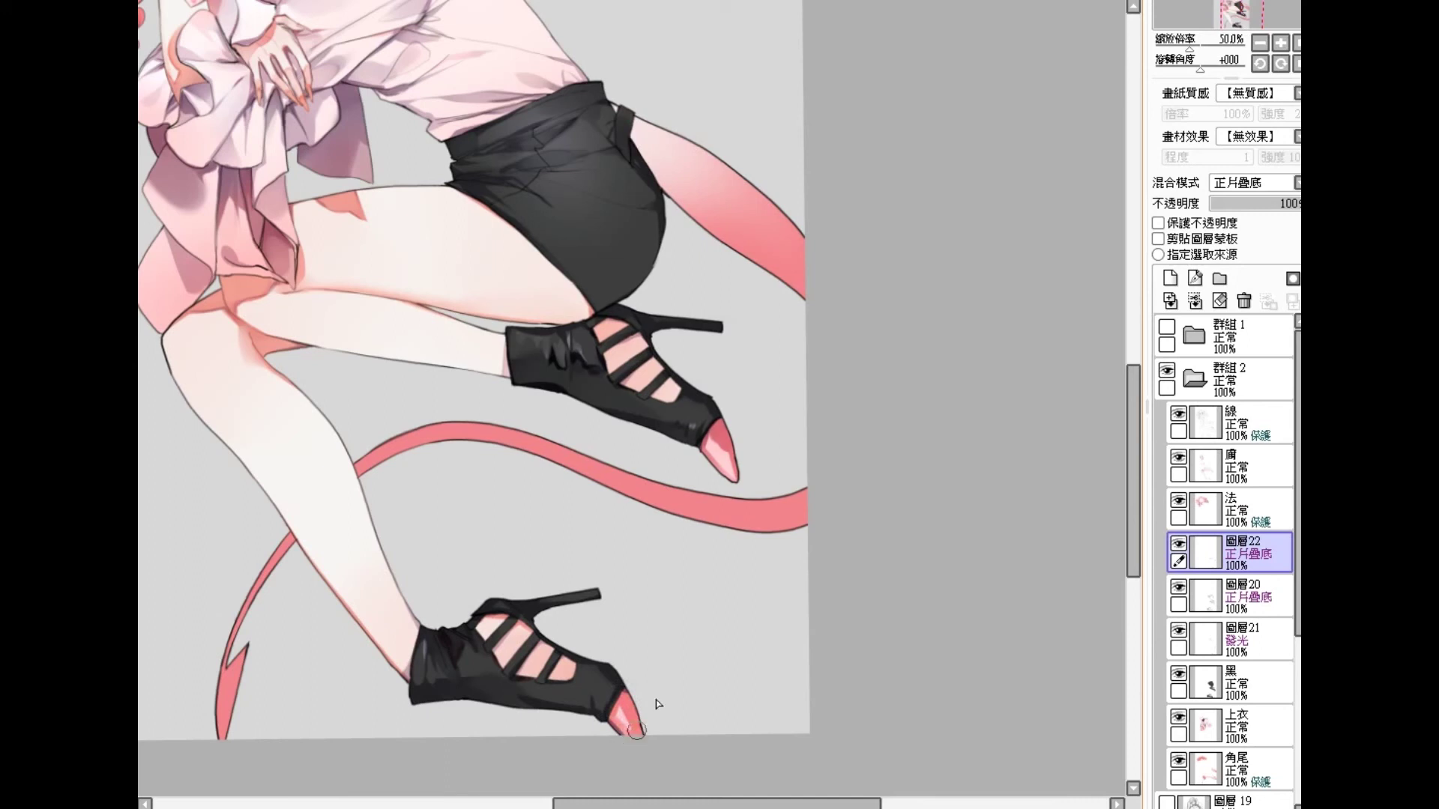
pyautogui.moveTo(439, 120); pyautogui.dragTo(749, 305)
pyautogui.moveTo(611, 427); pyautogui.dragTo(603, 471)
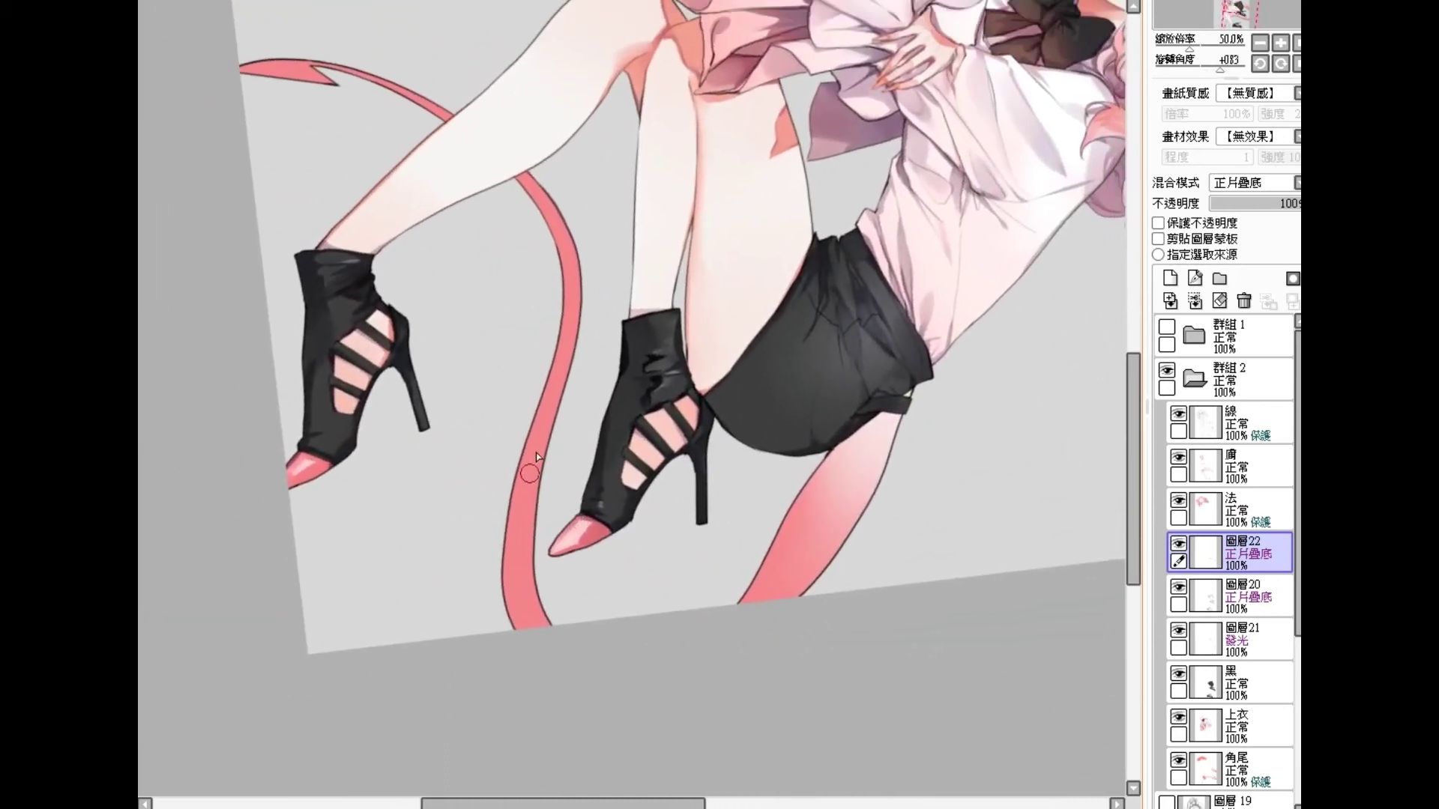
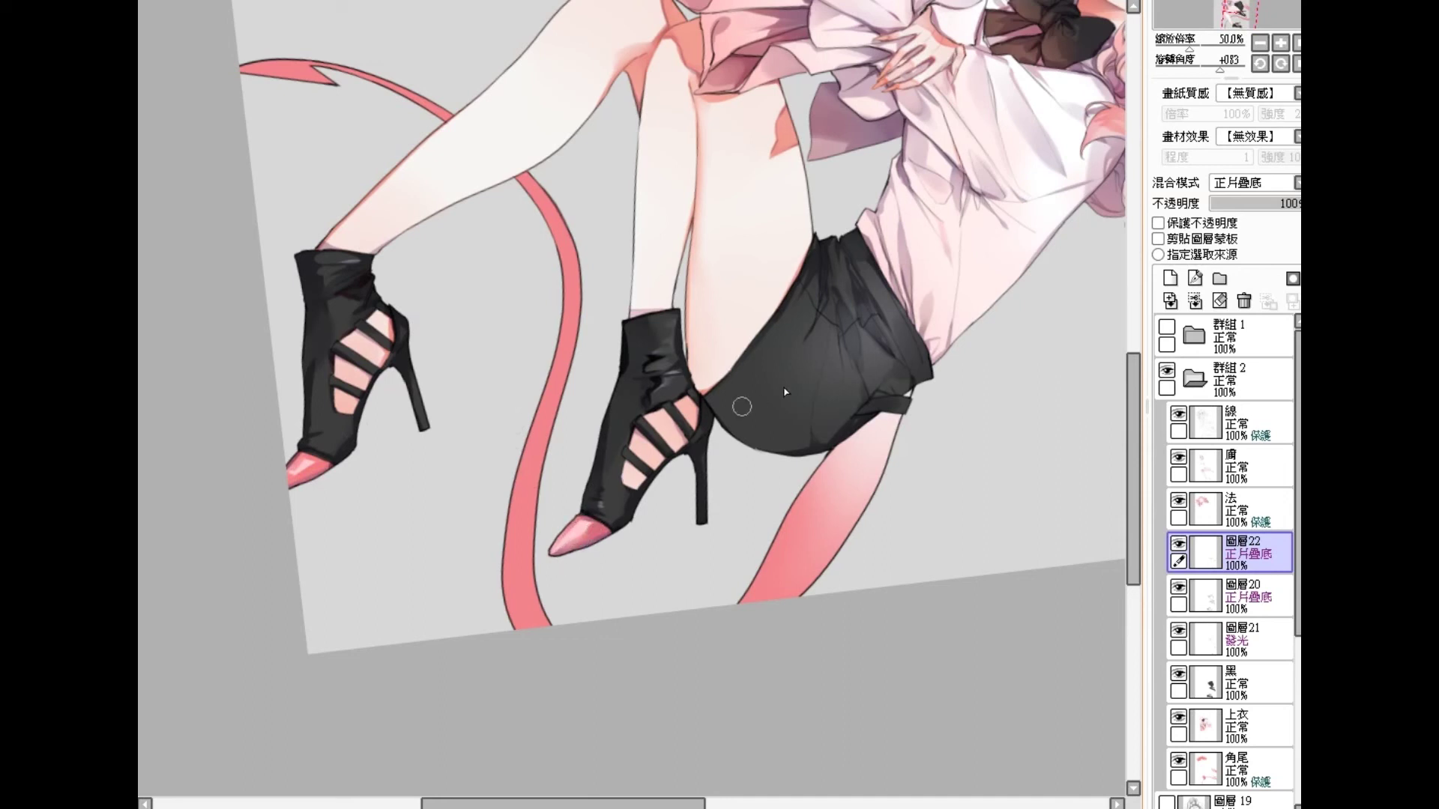
# Step: Zoom out to 33.3% on the whole figure and merge multiply layer 圖層22 down into 圖層20
pyautogui.moveTo(645, 420); pyautogui.dragTo(631, 504)
pyautogui.scroll(-1, 644, 499)
pyautogui.moveTo(893, 391); pyautogui.dragTo(847, 395)
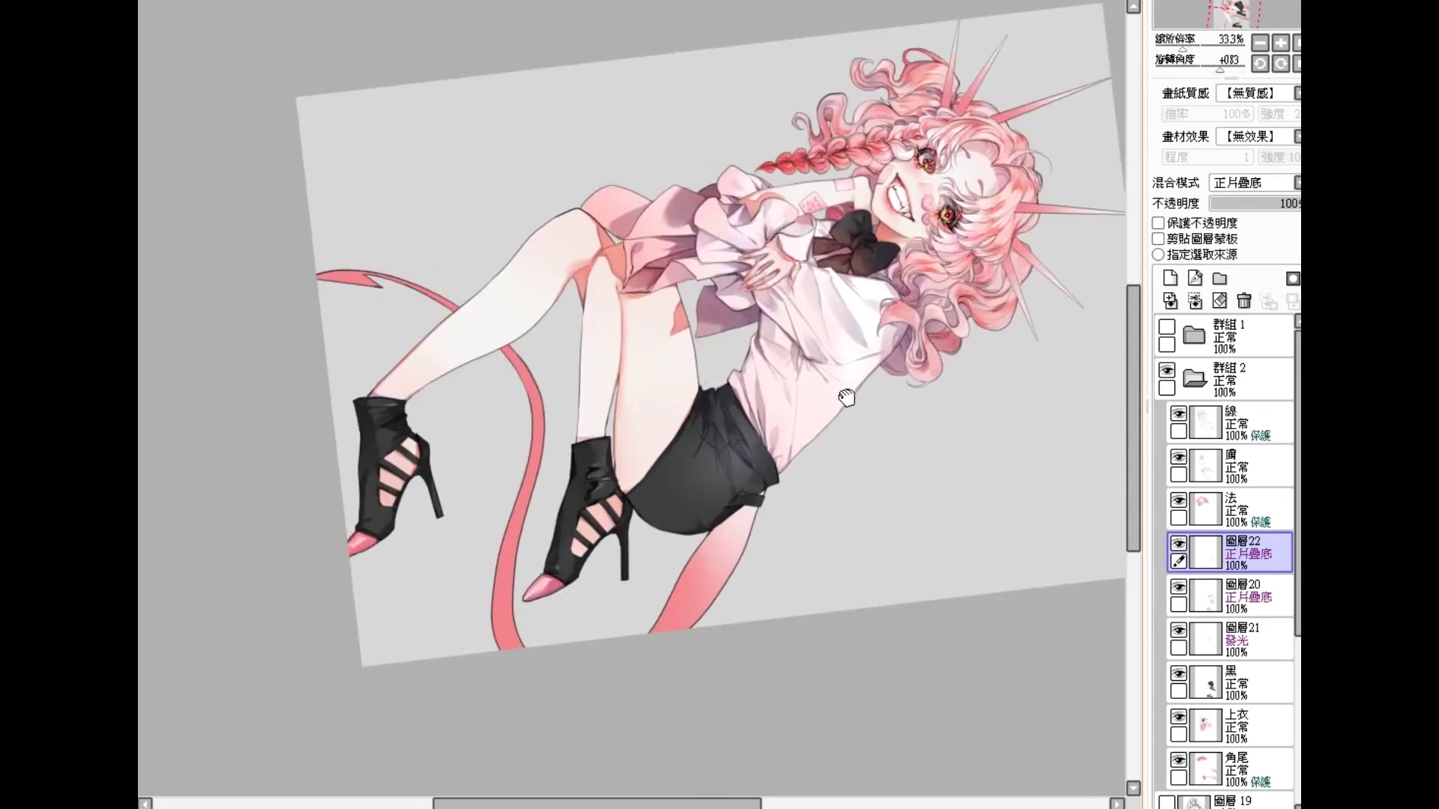
pyautogui.hotkey('ctrl', 'e')
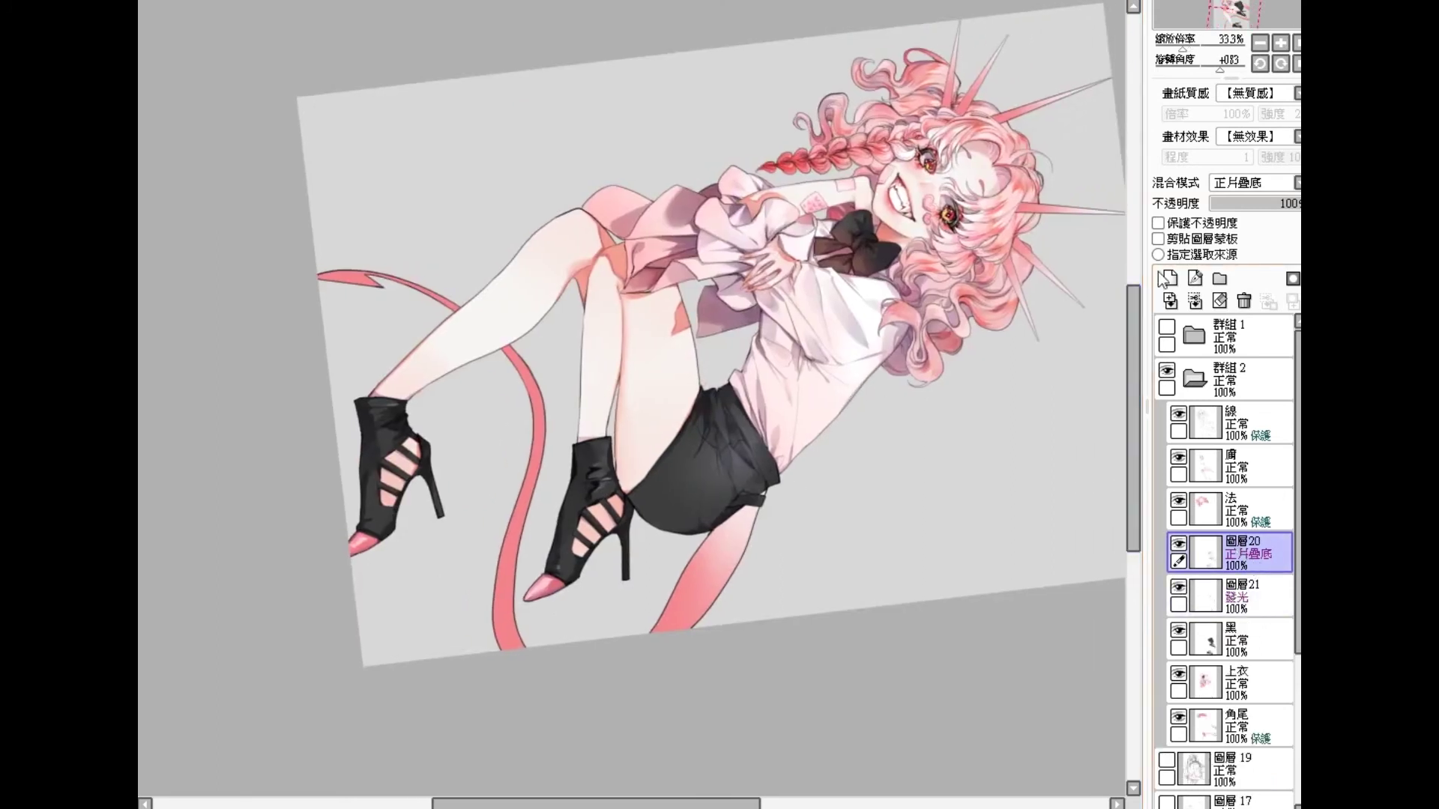
# Step: Merge the glow layer 圖層21 and shading layer 圖層20 down into 黑
pyautogui.click(1242, 596)
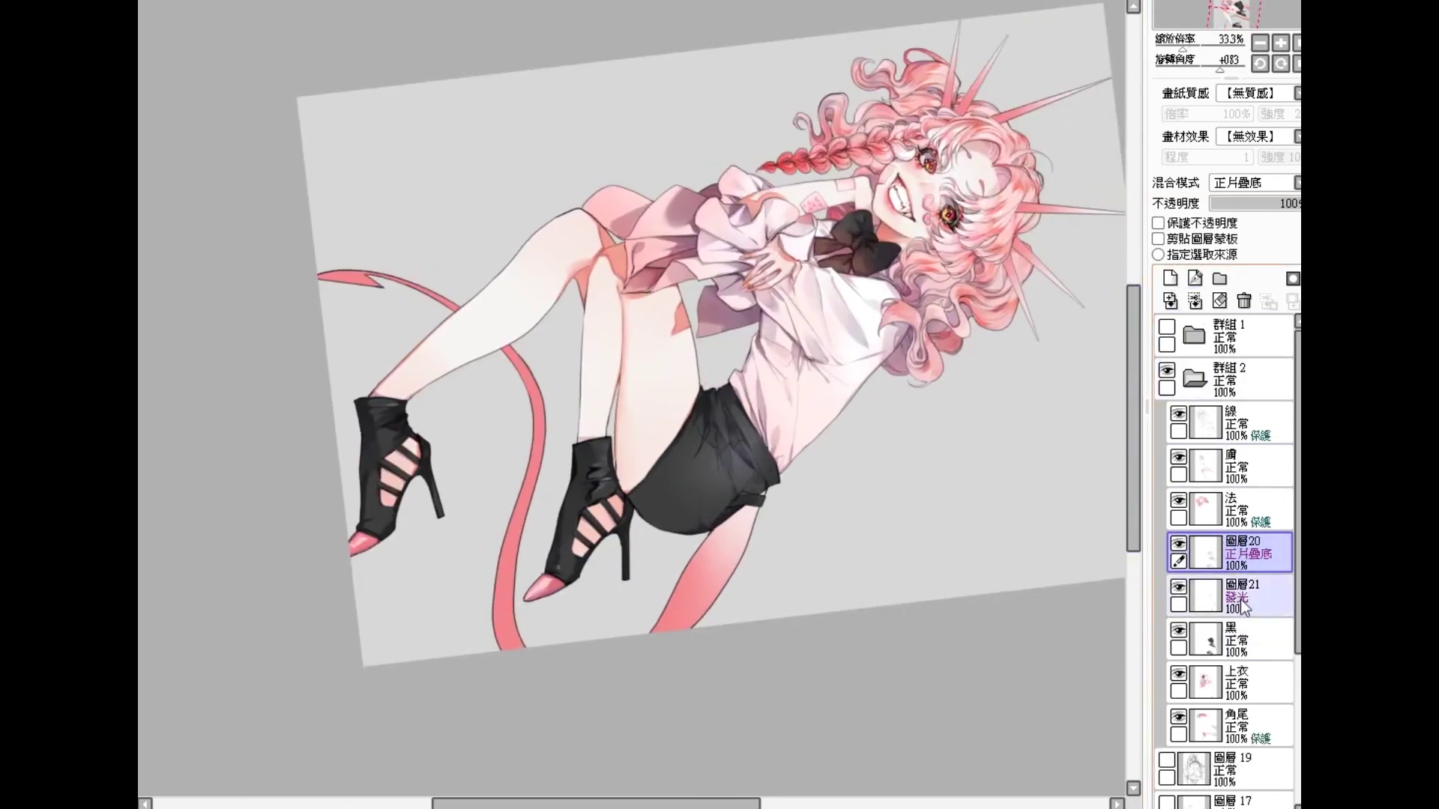
pyautogui.hotkey('ctrl', 'e')
pyautogui.click(1246, 565)
pyautogui.hotkey('ctrl', 'e')
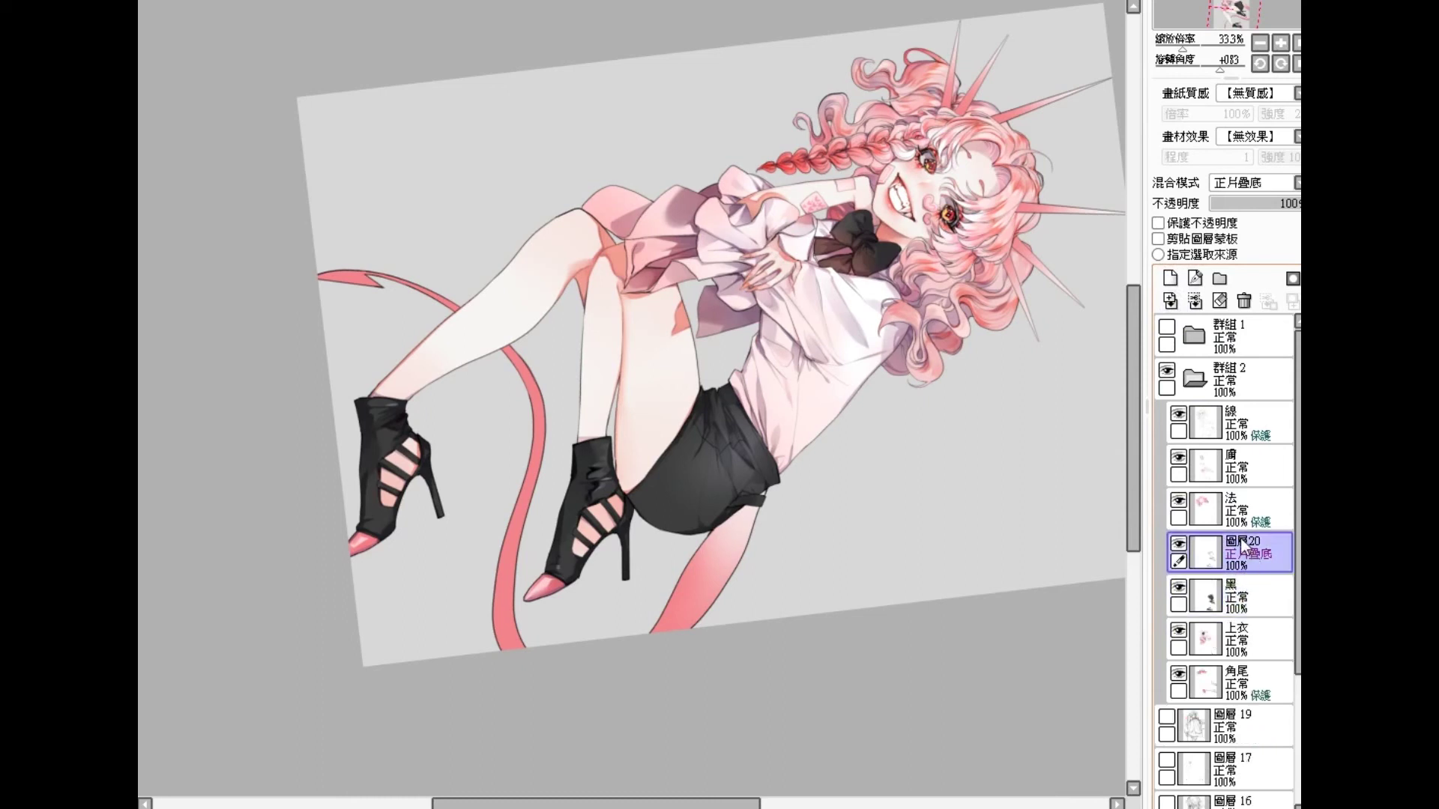
# Step: Add a new 發光 (Luminosity) layer above 黑 and brighten highlights on both shoes' pink toes
pyautogui.click(1171, 284)
pyautogui.click(1256, 178)
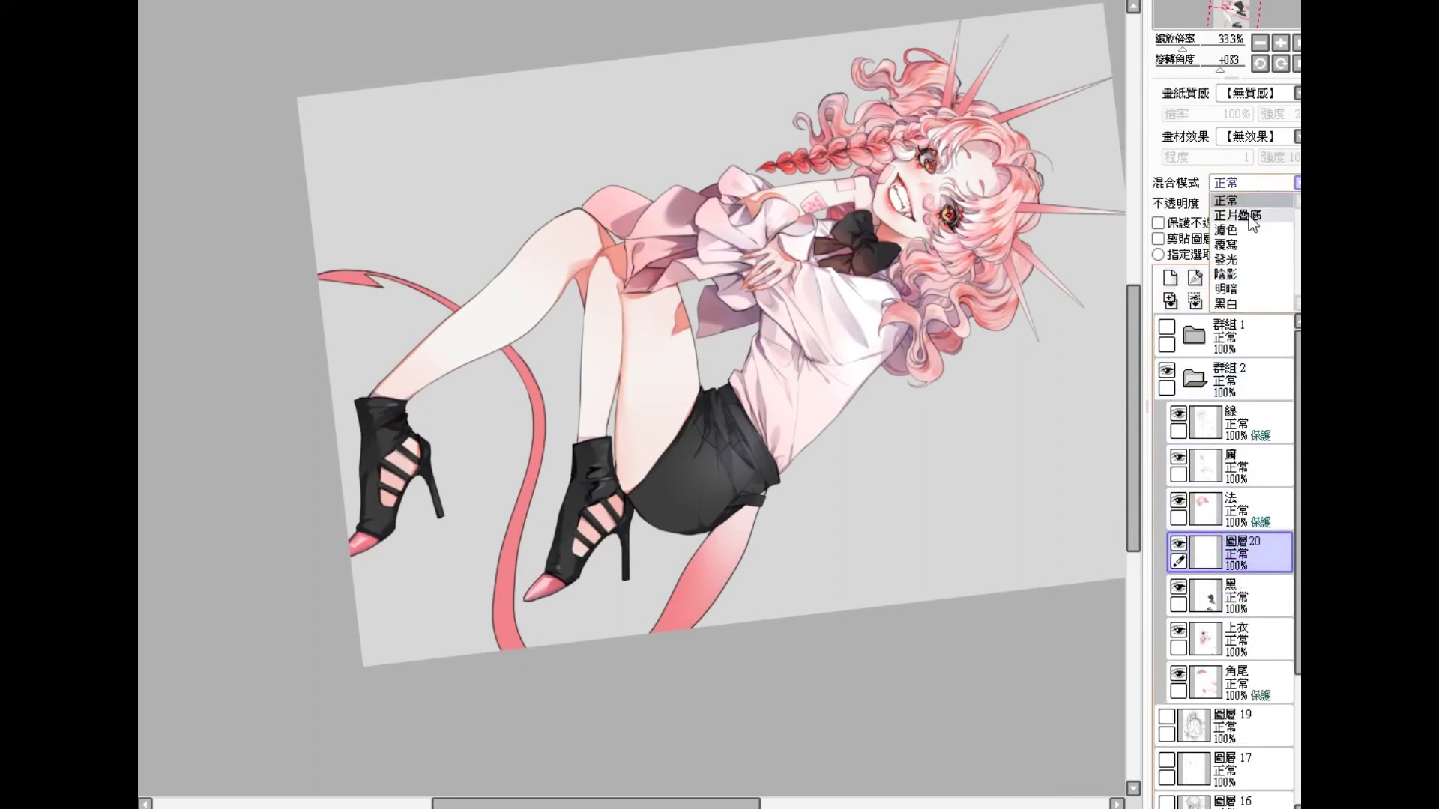
pyautogui.click(1249, 262)
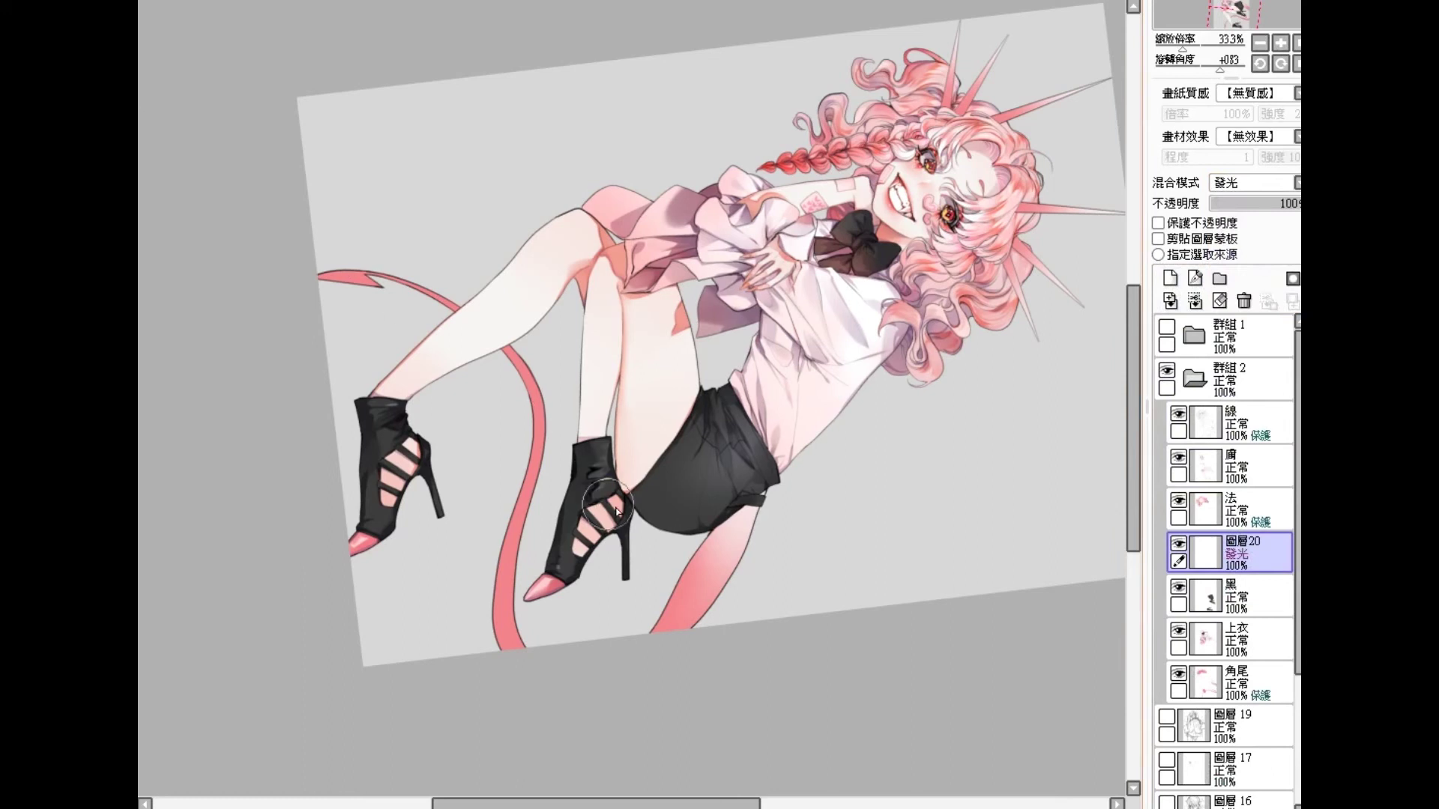
pyautogui.keyDown('ctrl'); pyautogui.click(553, 580); pyautogui.keyUp('ctrl')
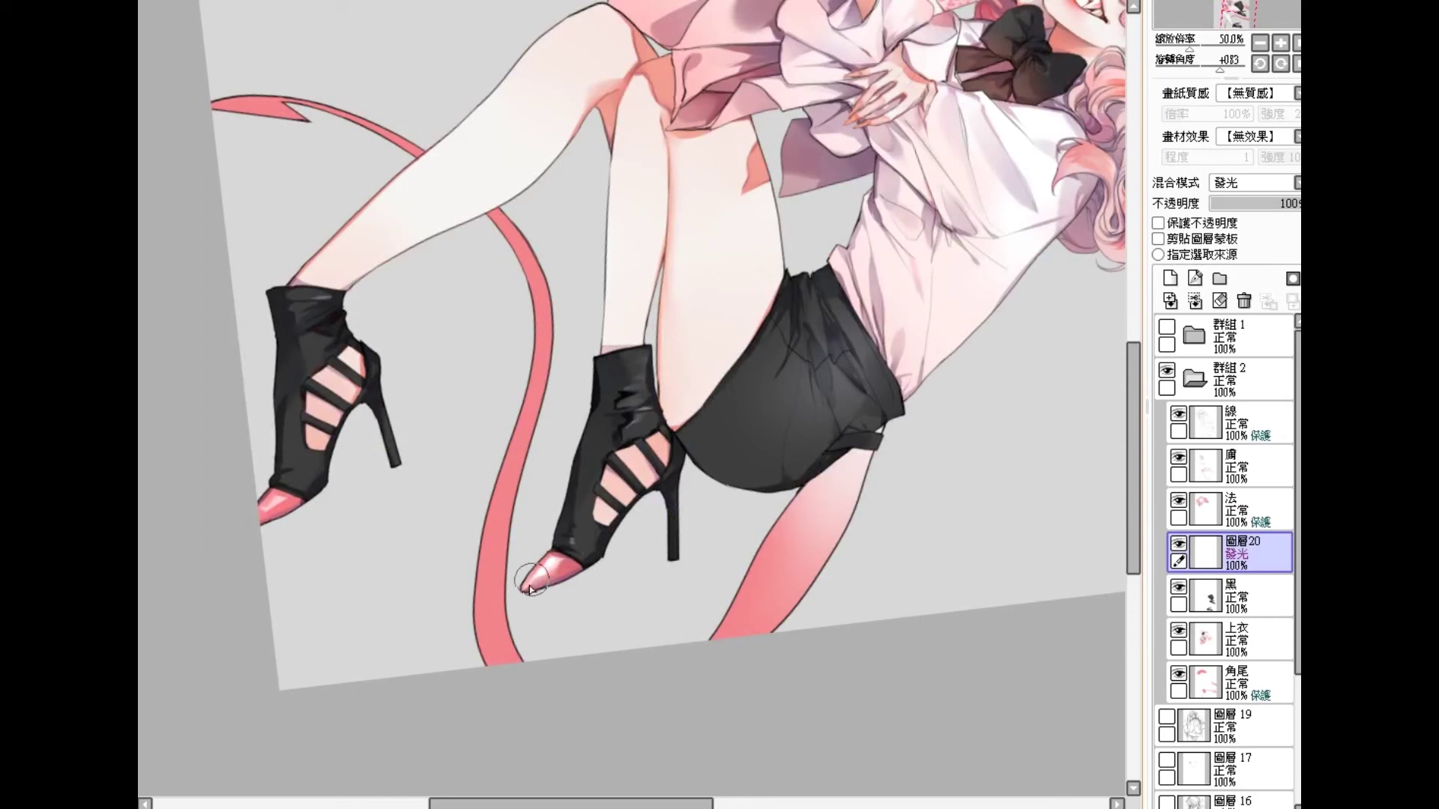
pyautogui.moveTo(548, 555); pyautogui.dragTo(530, 578)
pyautogui.moveTo(269, 490); pyautogui.dragTo(255, 522)
pyautogui.moveTo(577, 545); pyautogui.dragTo(562, 553)
# Step: Straighten and recentre the whole figure, then merge the glow layer down into 黑
pyautogui.moveTo(429, 312); pyautogui.dragTo(413, 418)
pyautogui.moveTo(634, 270); pyautogui.dragTo(321, 347)
pyautogui.moveTo(571, 345); pyautogui.dragTo(551, 307)
pyautogui.scroll(-1, 551, 306)
pyautogui.moveTo(819, 183); pyautogui.dragTo(804, 172)
pyautogui.moveTo(655, 193); pyautogui.dragTo(662, 344)
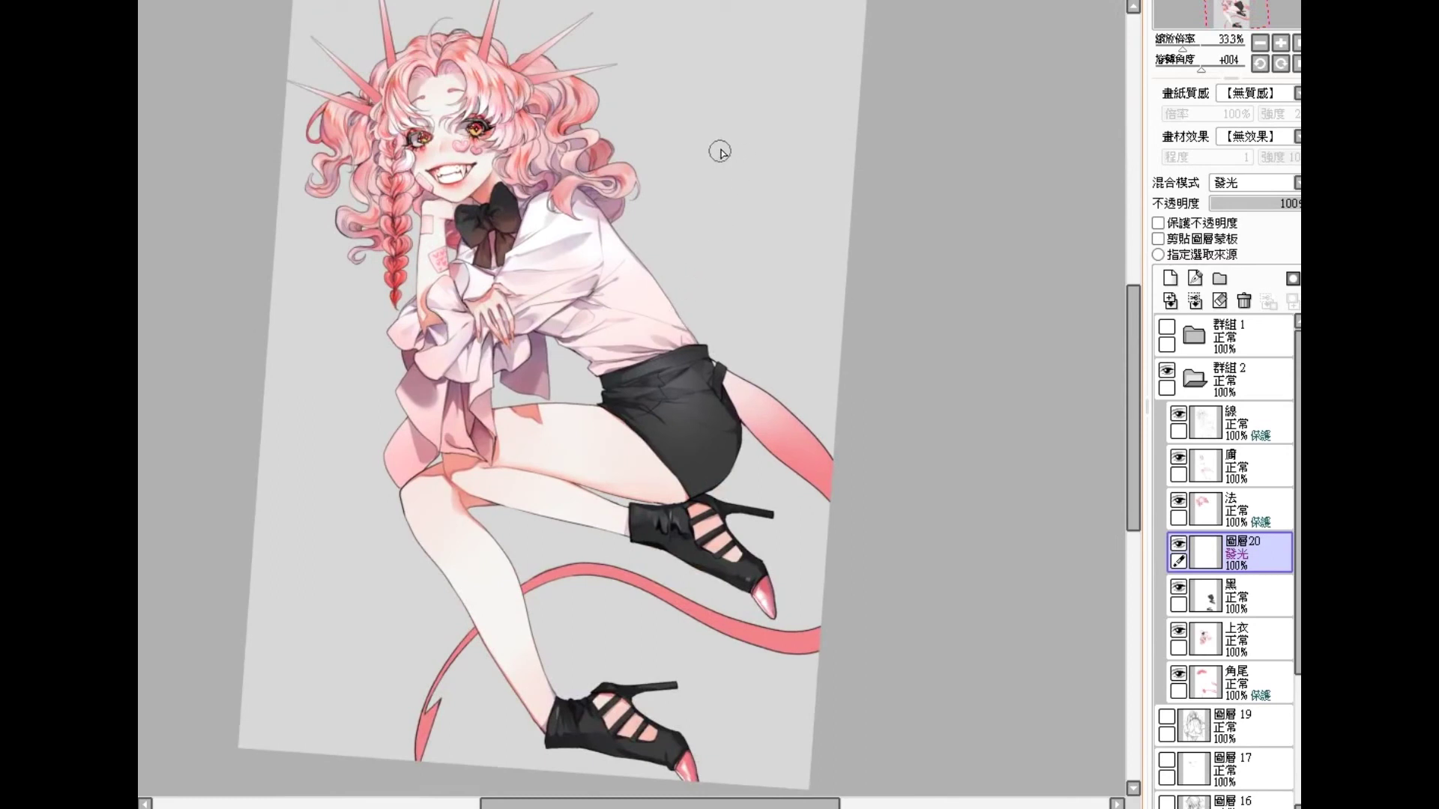
pyautogui.hotkey('ctrl', 'e')
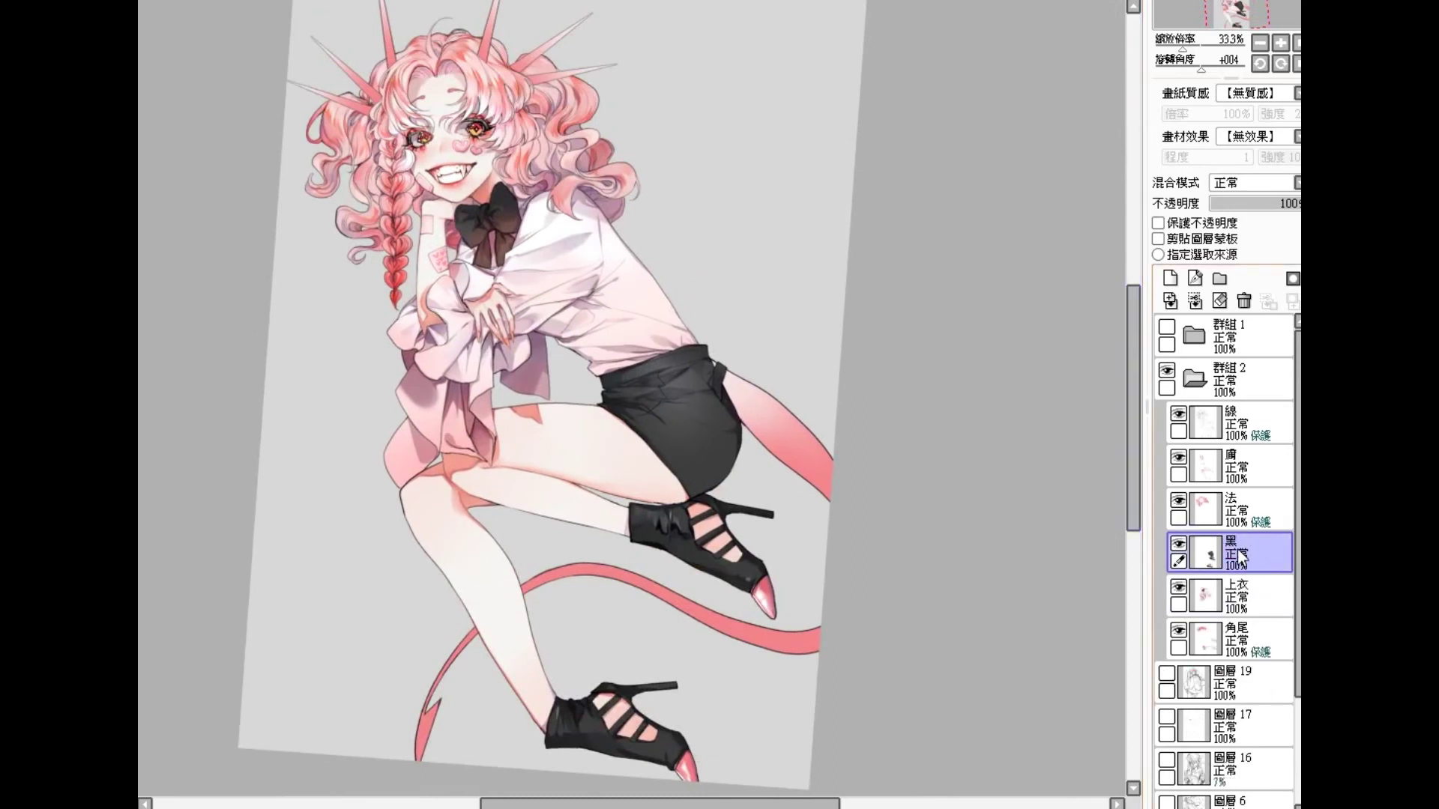
# Step: Add a new Multiply (正片疊底) layer above the horn-and-tail layer 角尾
pyautogui.click(1208, 635)
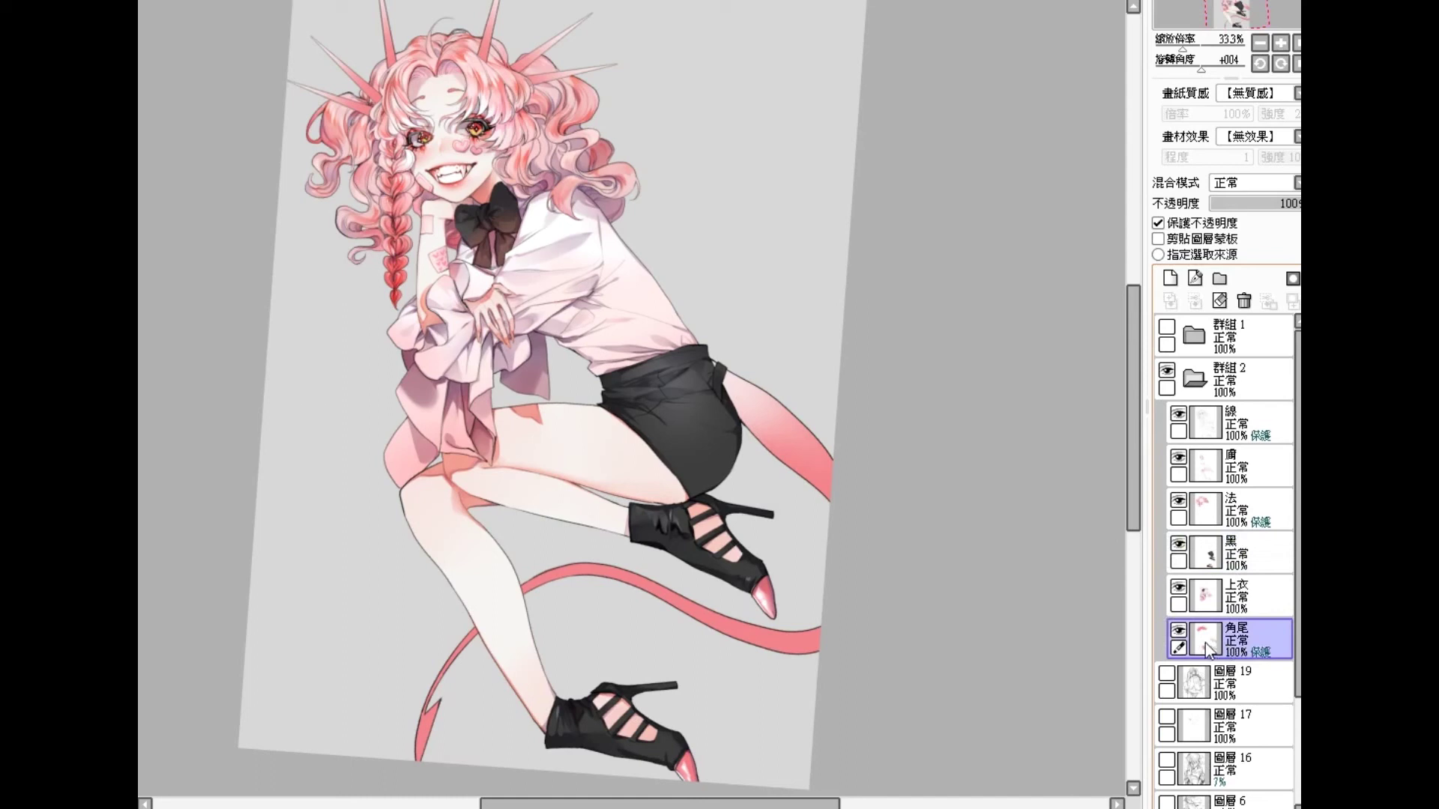
pyautogui.click(1168, 282)
pyautogui.click(1251, 182)
pyautogui.click(1248, 204)
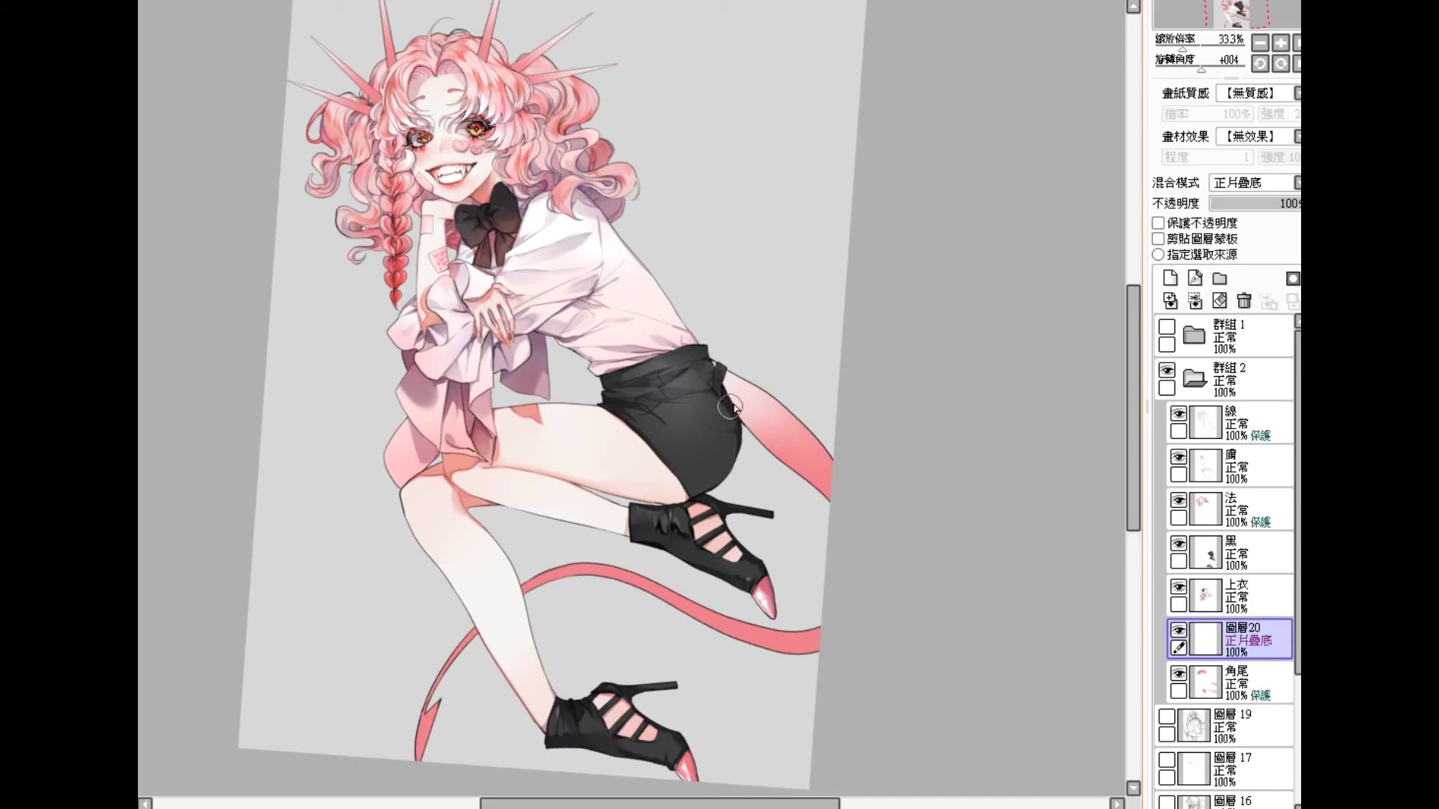
# Step: Paint saturated red shading on the tail beside the shorts and near the shoe tip
pyautogui.moveTo(712, 374)
pyautogui.mouseDown()
pyautogui.moveTo(749, 440)
pyautogui.moveTo(733, 389)
pyautogui.mouseUp()
pyautogui.moveTo(711, 371); pyautogui.dragTo(742, 421)
pyautogui.moveTo(763, 451)
pyautogui.mouseDown()
pyautogui.moveTo(742, 422)
pyautogui.moveTo(778, 458)
pyautogui.mouseUp()
pyautogui.press(']')
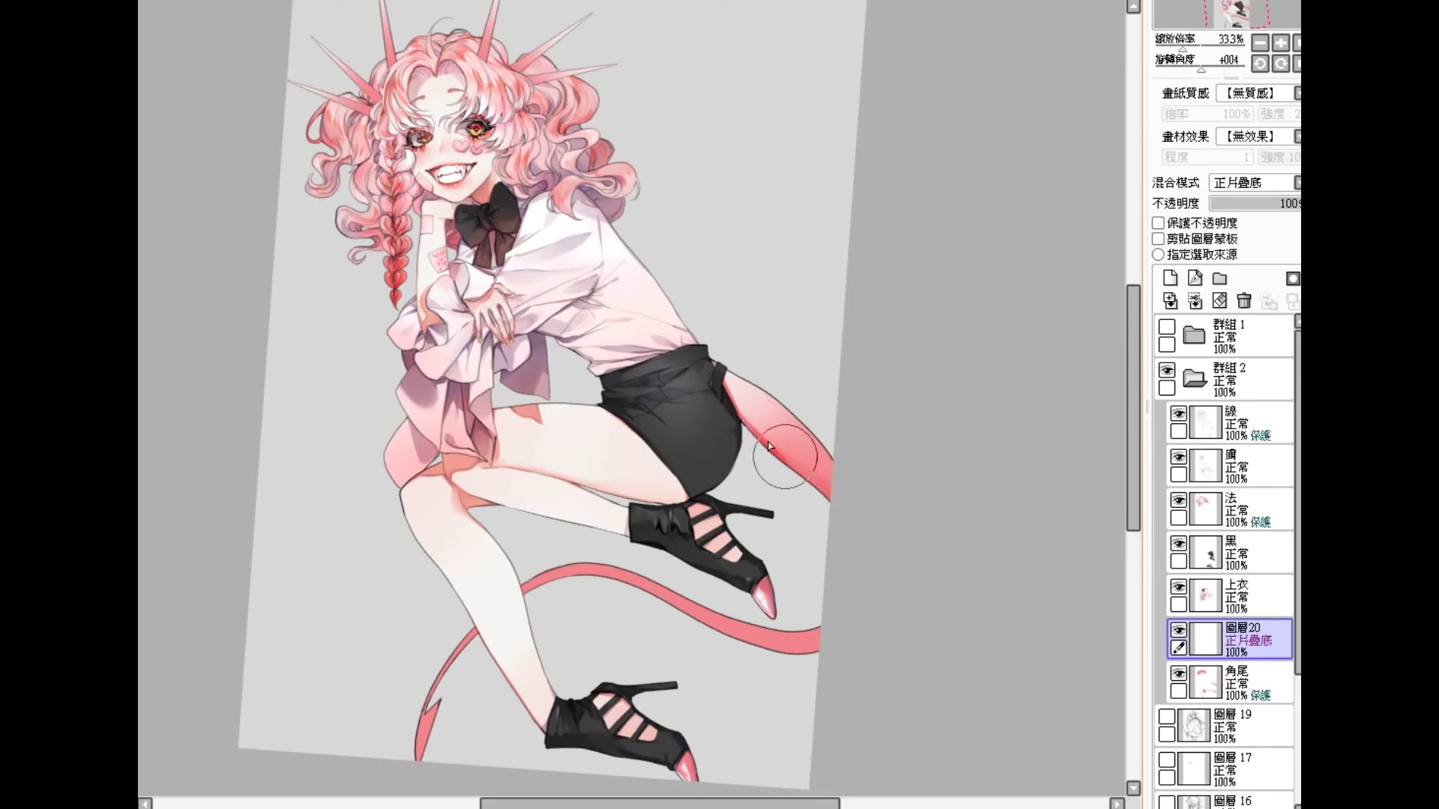
pyautogui.moveTo(738, 412)
pyautogui.mouseDown()
pyautogui.moveTo(815, 479)
pyautogui.moveTo(755, 394)
pyautogui.moveTo(721, 374)
pyautogui.moveTo(774, 400)
pyautogui.moveTo(722, 367)
pyautogui.moveTo(818, 437)
pyautogui.moveTo(771, 395)
pyautogui.mouseUp()
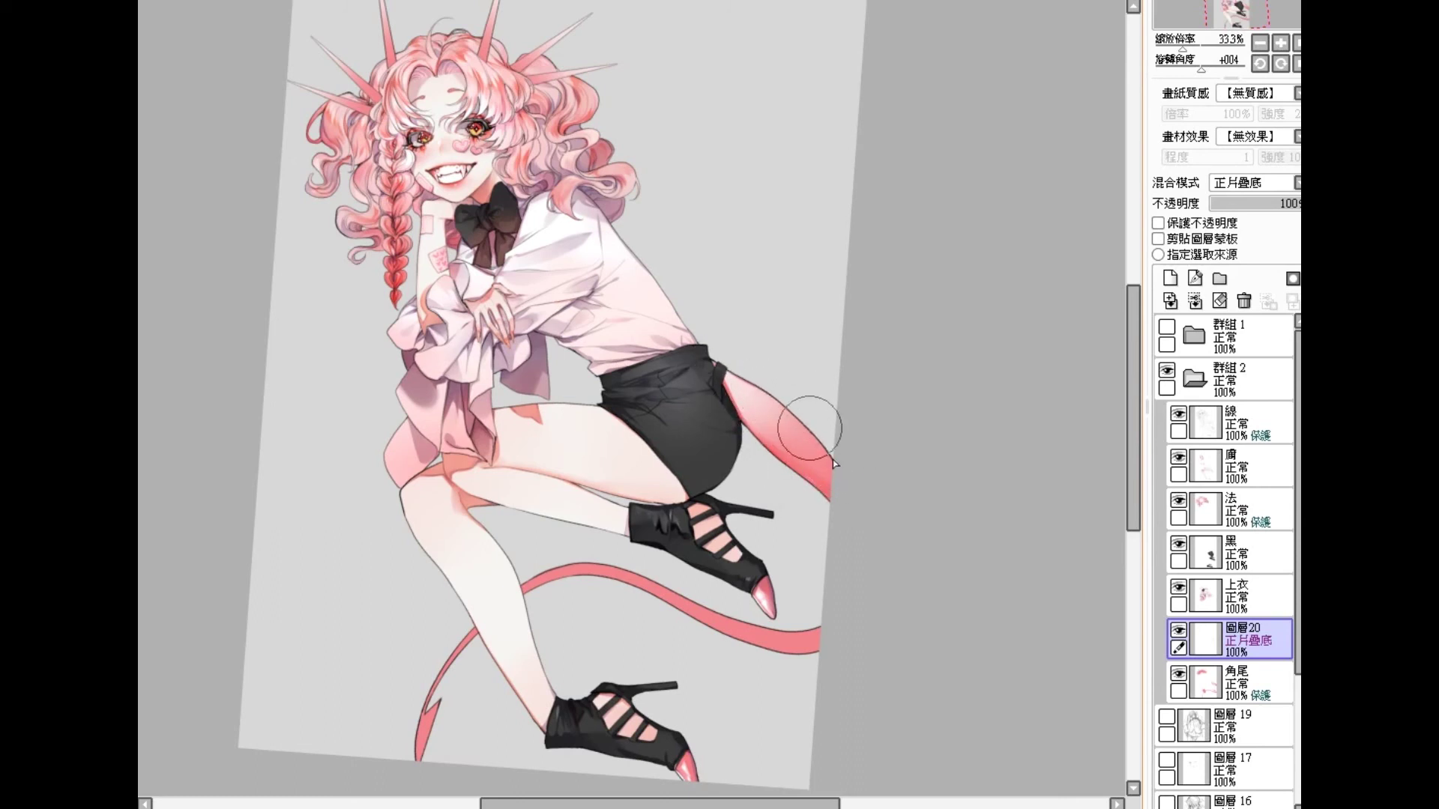
pyautogui.moveTo(897, 286); pyautogui.dragTo(867, 273)
pyautogui.moveTo(783, 632)
pyautogui.mouseDown()
pyautogui.moveTo(692, 563)
pyautogui.moveTo(742, 595)
pyautogui.moveTo(739, 569)
pyautogui.moveTo(720, 648)
pyautogui.moveTo(694, 617)
pyautogui.moveTo(744, 642)
pyautogui.mouseUp()
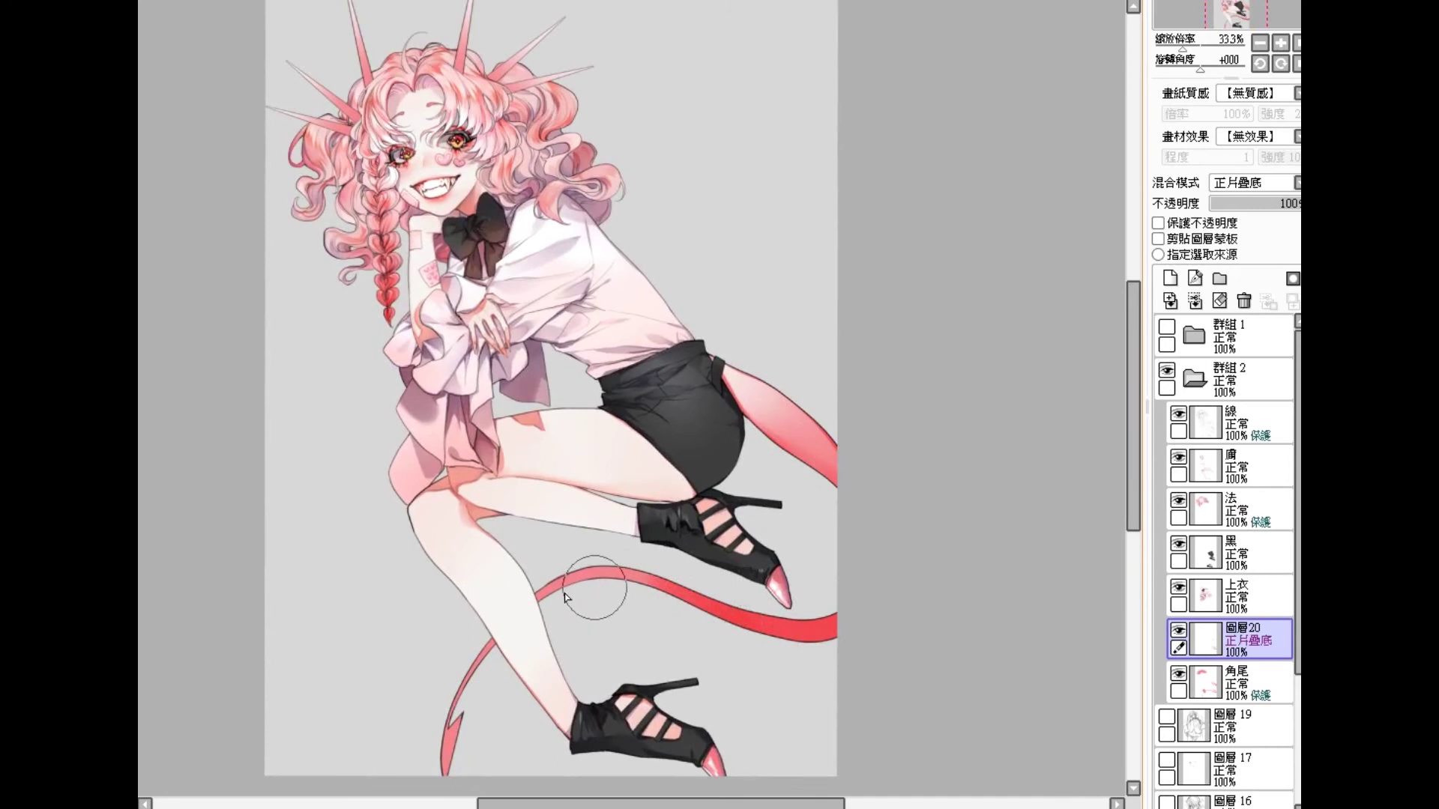
# Step: Extend redder shading along the lower tail beside the leg and deepen the tail tip
pyautogui.hotkey('ctrl', 'z')
pyautogui.moveTo(578, 578)
pyautogui.mouseDown()
pyautogui.moveTo(472, 693)
pyautogui.moveTo(491, 641)
pyautogui.moveTo(449, 732)
pyautogui.moveTo(453, 784)
pyautogui.mouseUp()
pyautogui.moveTo(468, 711); pyautogui.dragTo(447, 793)
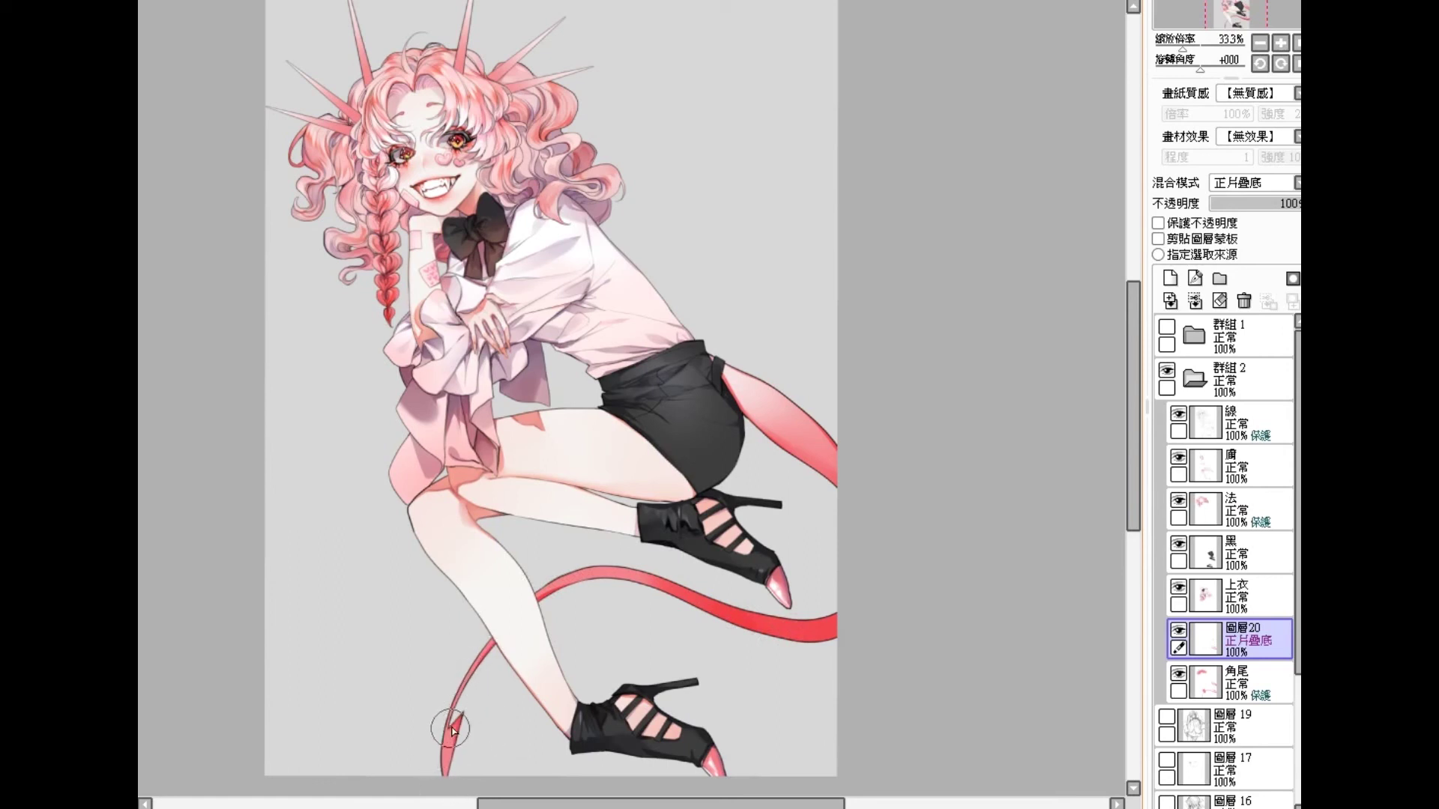
pyautogui.moveTo(462, 720); pyautogui.dragTo(447, 783)
# Step: With a larger brush, tint the upper horn pinker and undo a stray mark near its base
pyautogui.moveTo(489, 122); pyautogui.dragTo(507, 227)
pyautogui.press(']')
pyautogui.press(']')
pyautogui.moveTo(488, 132)
pyautogui.mouseDown()
pyautogui.moveTo(473, 197)
pyautogui.moveTo(489, 113)
pyautogui.mouseUp()
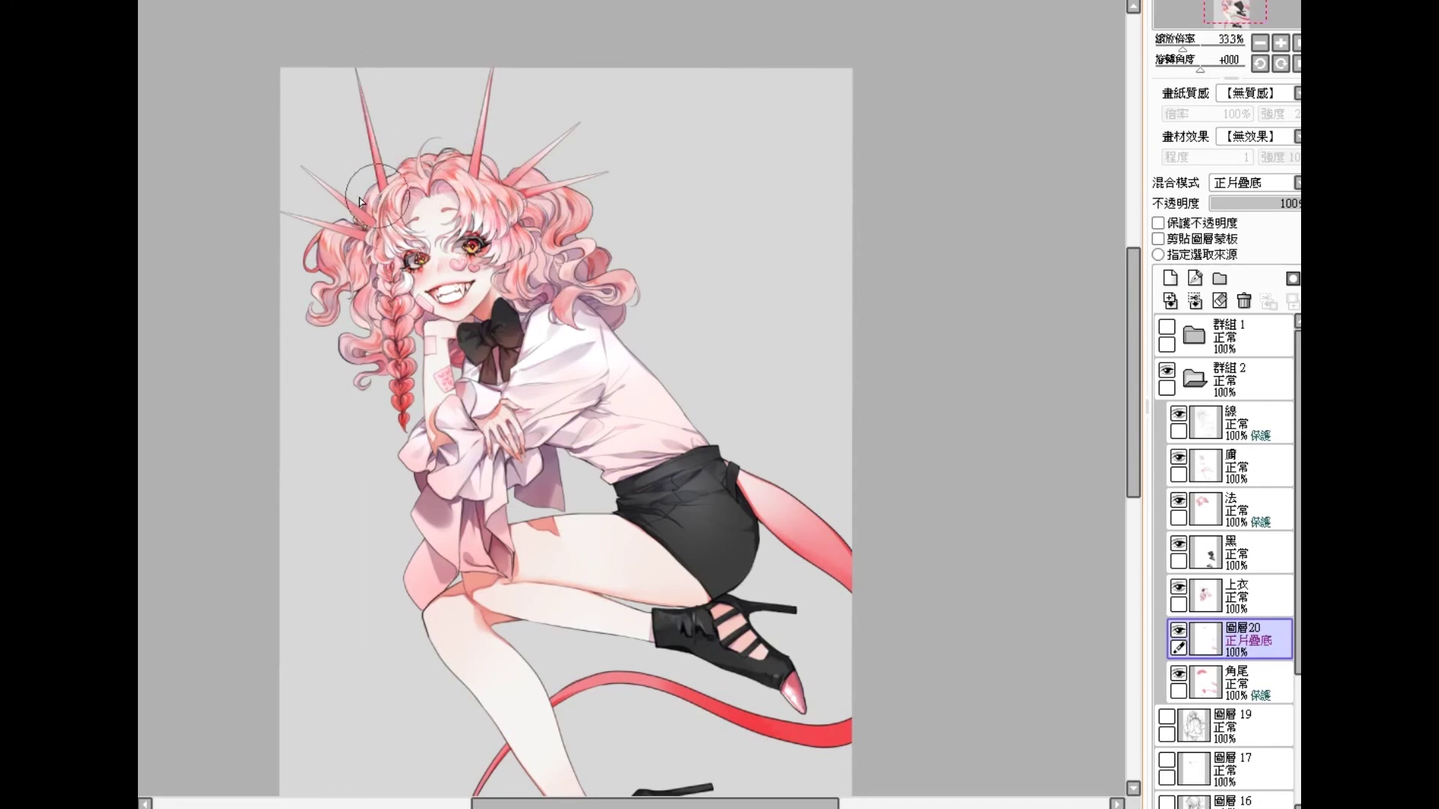
pyautogui.moveTo(390, 233); pyautogui.dragTo(348, 208)
pyautogui.hotkey('ctrl', 'z')
# Step: Add another Multiply layer and darken the tail just below the shoe tip
pyautogui.click(1171, 279)
pyautogui.click(1251, 183)
pyautogui.click(1263, 208)
pyautogui.moveTo(730, 696)
pyautogui.mouseDown()
pyautogui.moveTo(718, 643)
pyautogui.moveTo(761, 665)
pyautogui.moveTo(841, 665)
pyautogui.mouseUp()
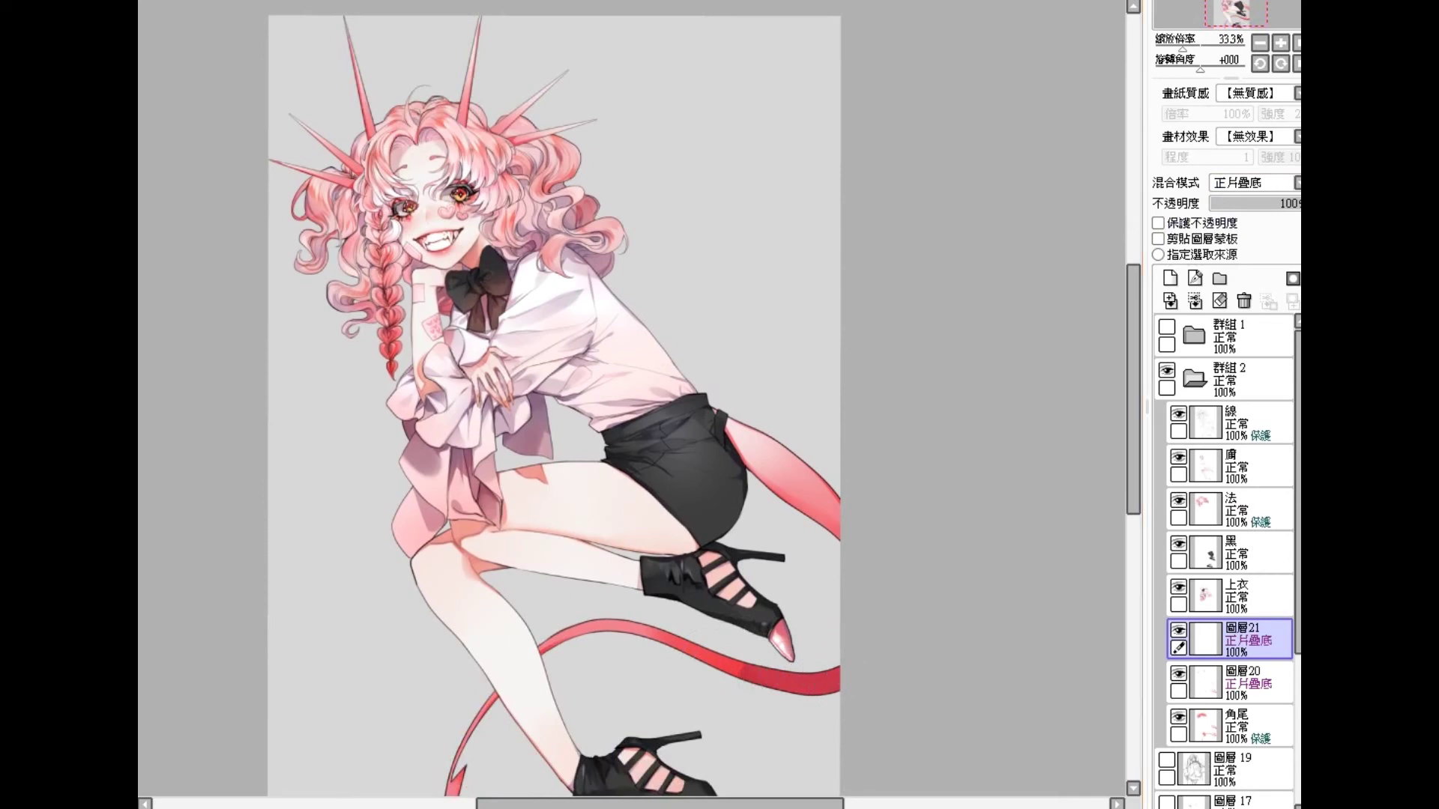
pyautogui.moveTo(749, 658)
pyautogui.mouseDown()
pyautogui.moveTo(750, 701)
pyautogui.moveTo(761, 681)
pyautogui.moveTo(750, 691)
pyautogui.moveTo(739, 649)
pyautogui.moveTo(718, 685)
pyautogui.mouseUp()
# Step: With a smaller brush, paint a larger arrow-head barb on the tail tip, then zoom to 50% on the head
pyautogui.press('[')
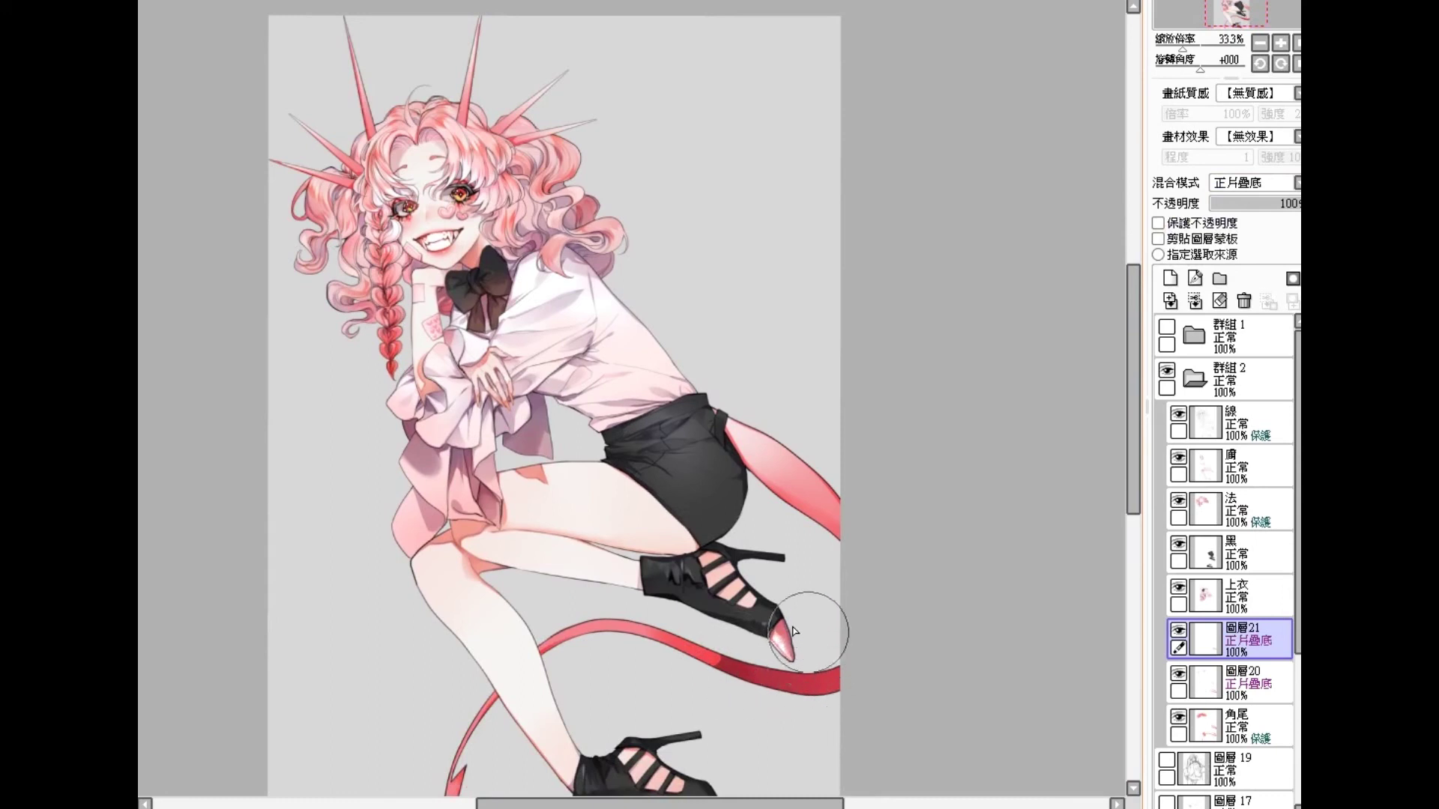
pyautogui.press('[')
pyautogui.press('[')
pyautogui.press('[')
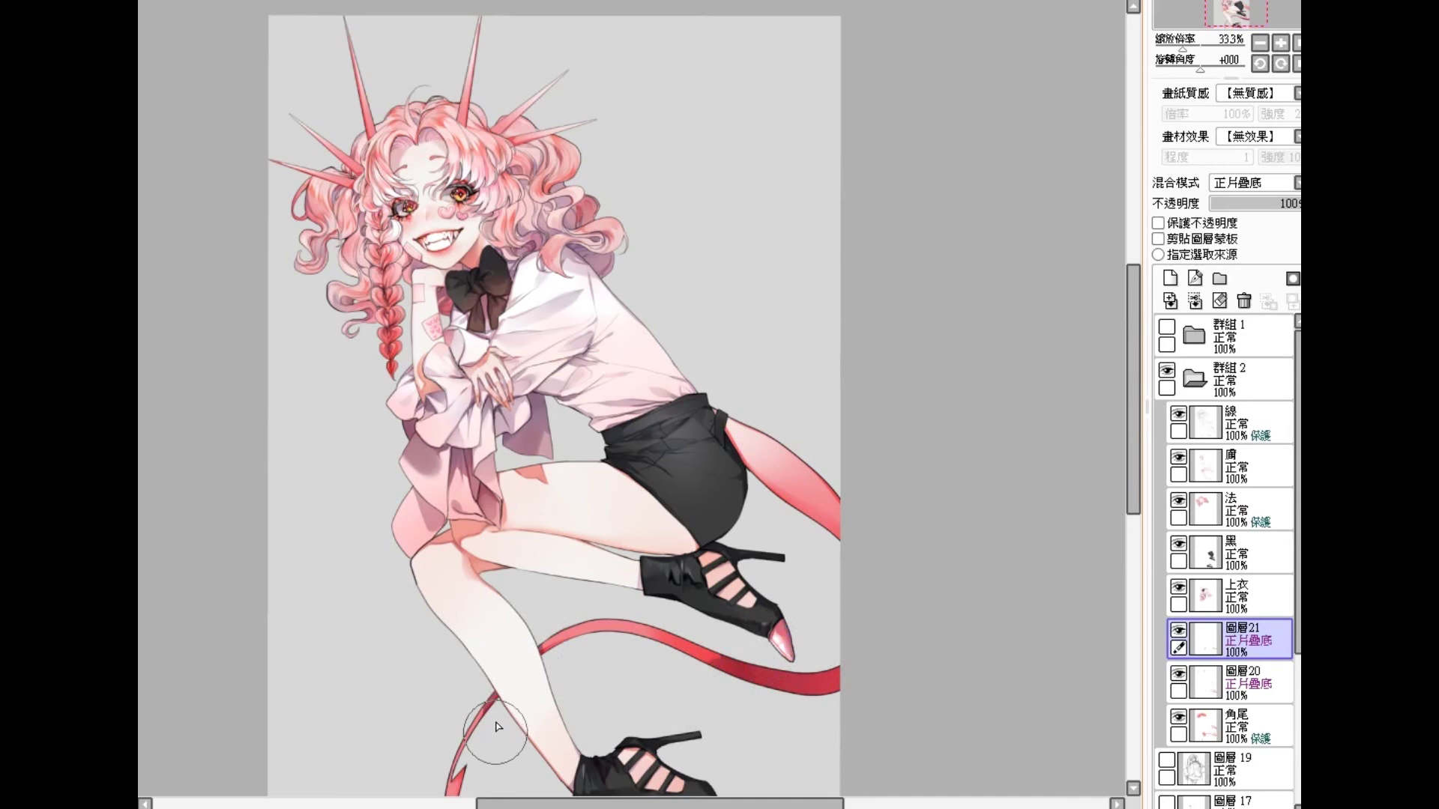
pyautogui.scroll(-1, 491, 730)
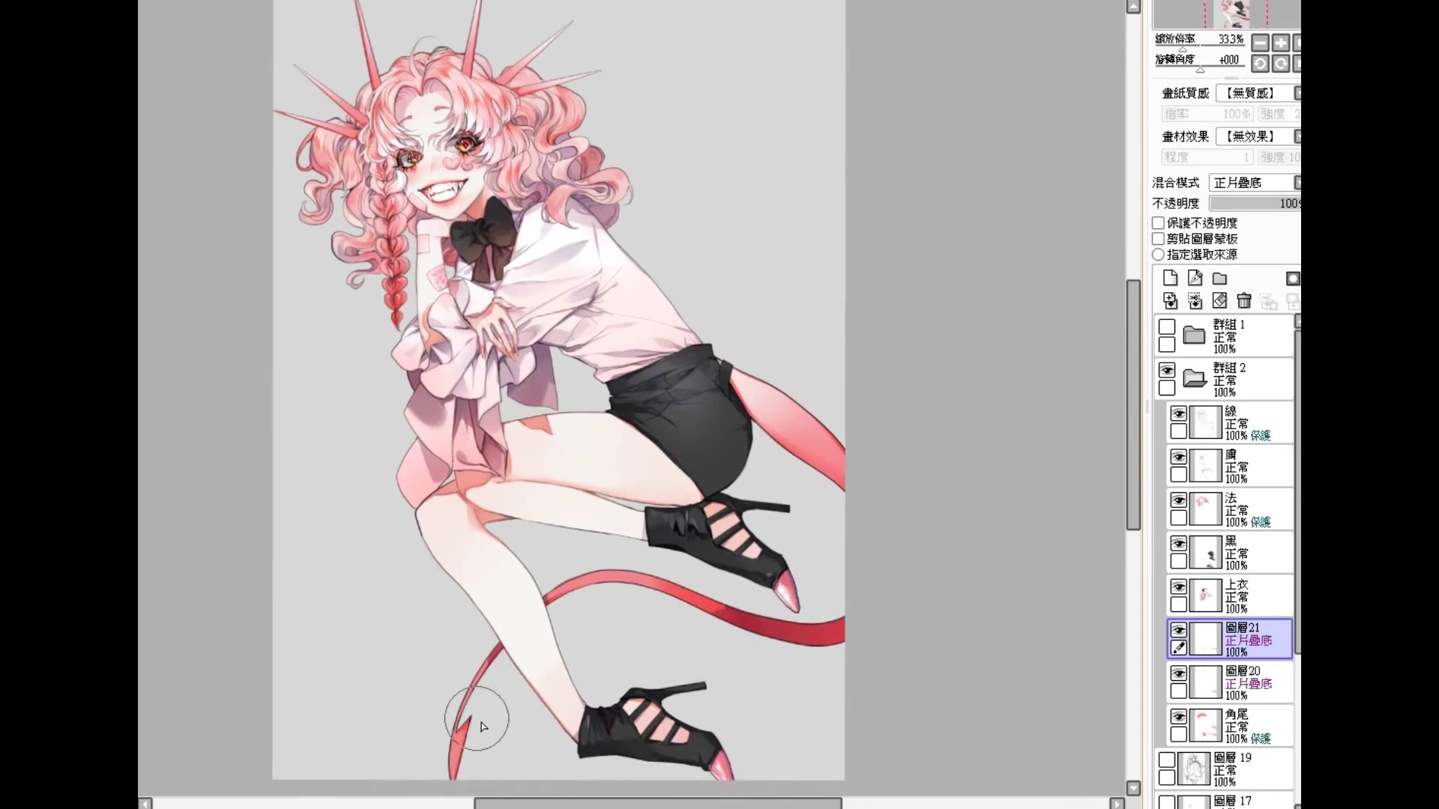
pyautogui.scroll(-1, 484, 726)
pyautogui.moveTo(473, 684); pyautogui.dragTo(471, 725)
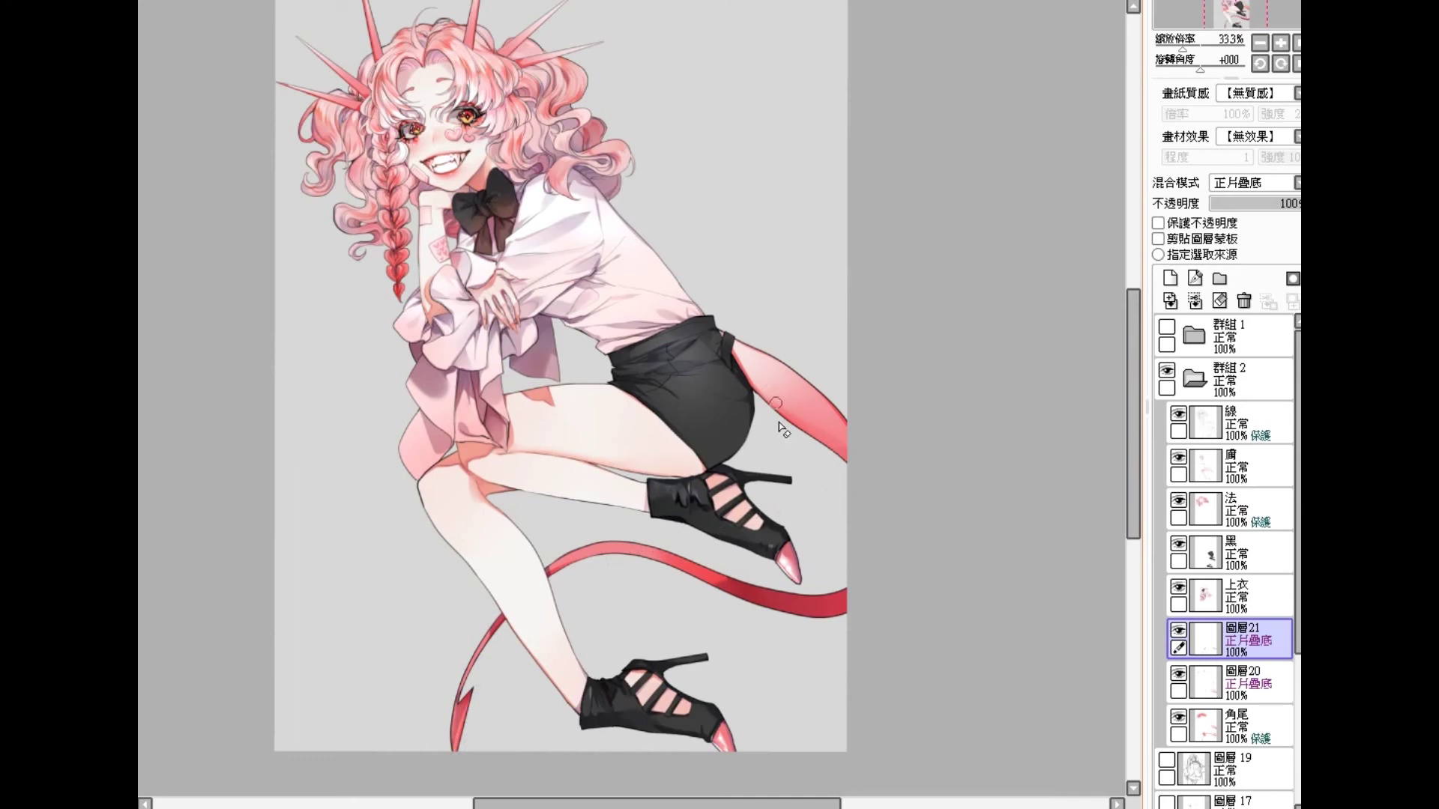
pyautogui.moveTo(745, 315); pyautogui.dragTo(728, 359)
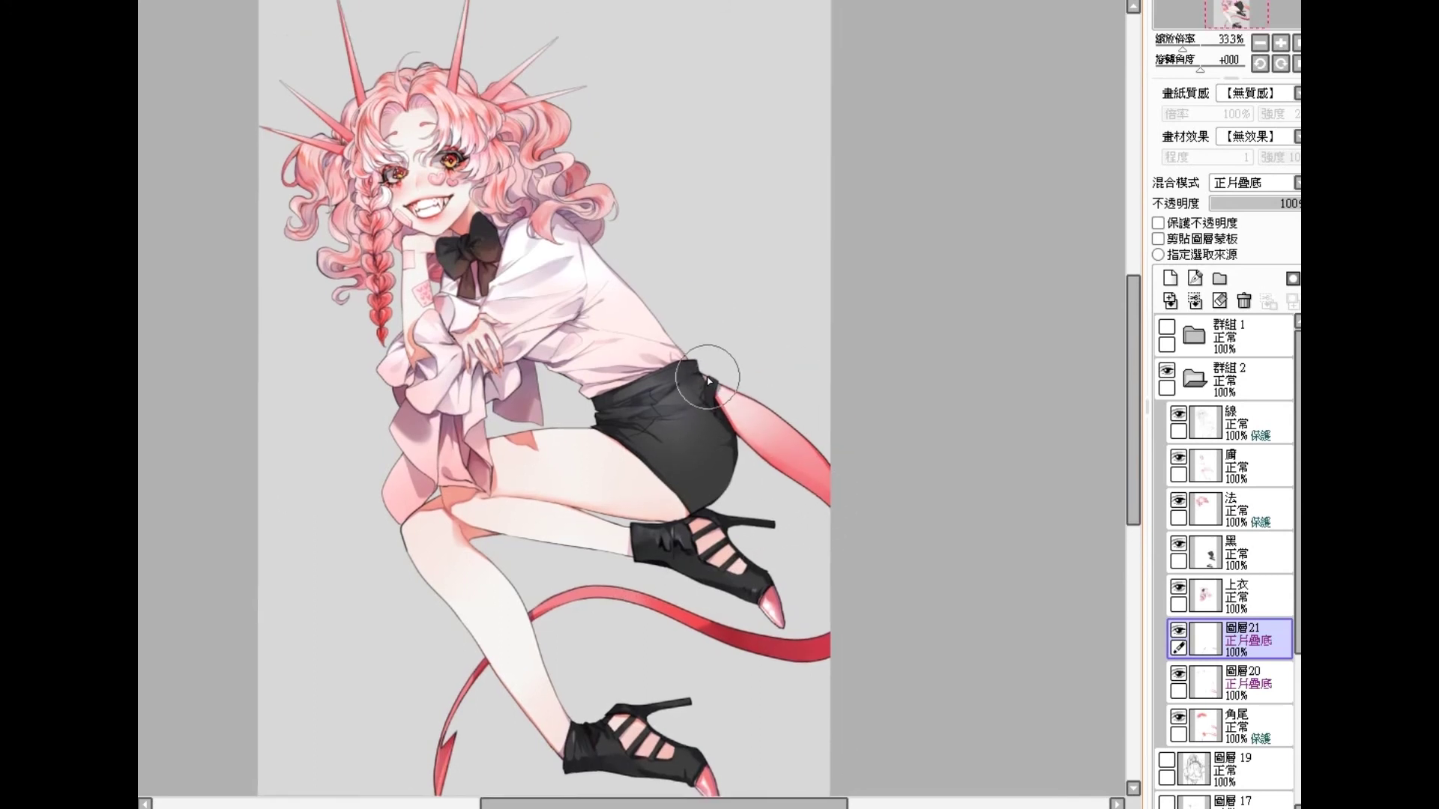
pyautogui.moveTo(487, 301); pyautogui.dragTo(485, 329)
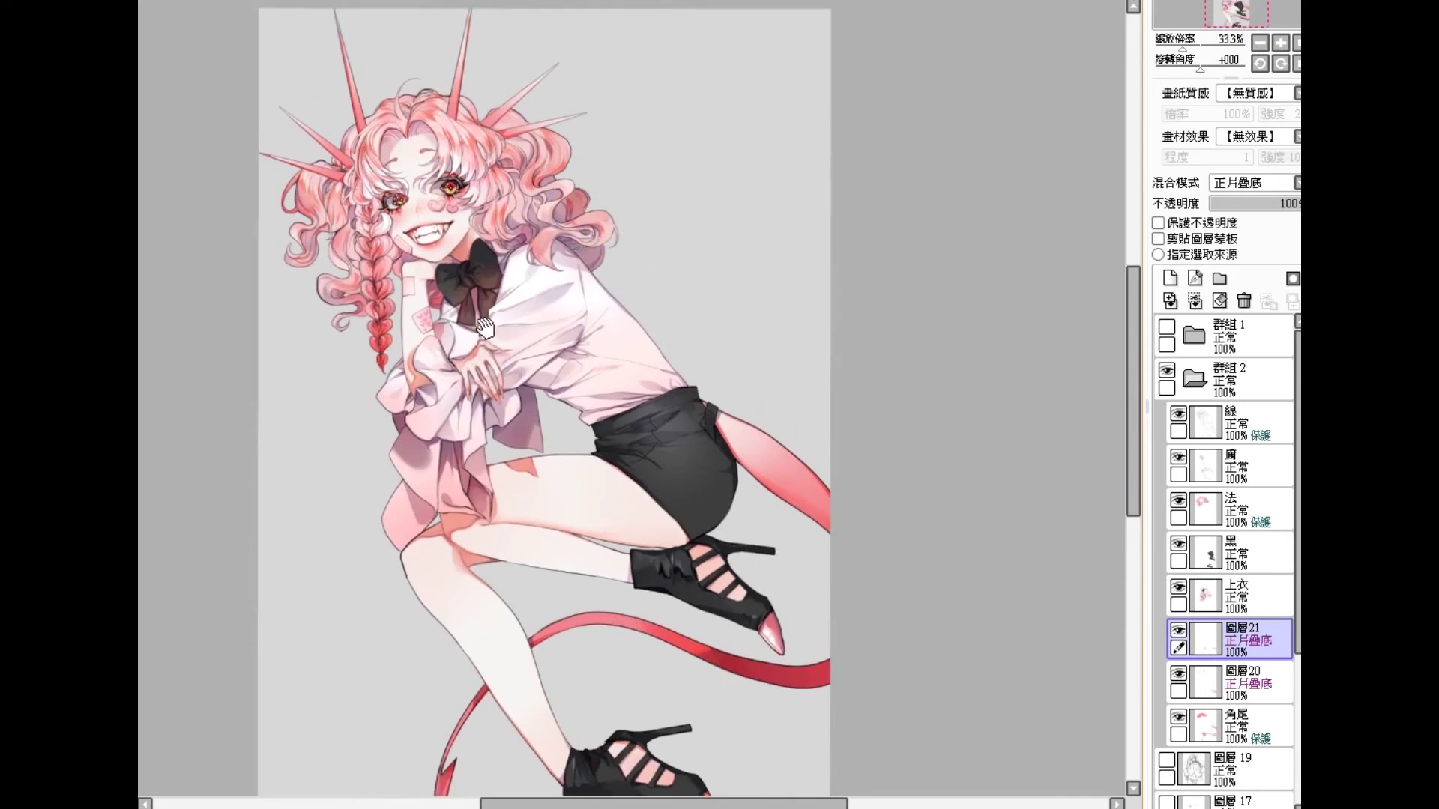
pyautogui.moveTo(561, 146); pyautogui.dragTo(572, 181)
pyautogui.scroll(1, 359, 171)
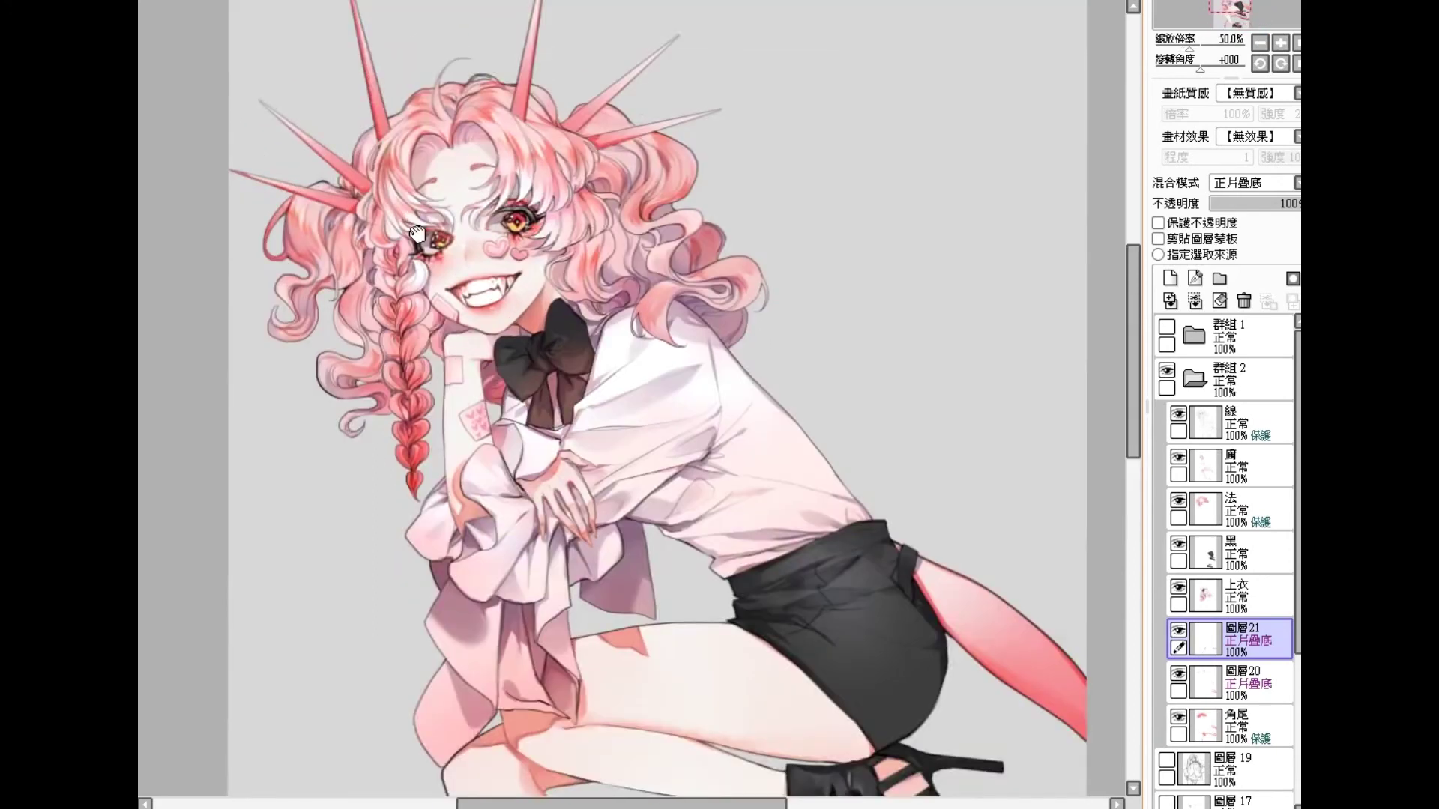
pyautogui.moveTo(374, 224); pyautogui.dragTo(374, 282)
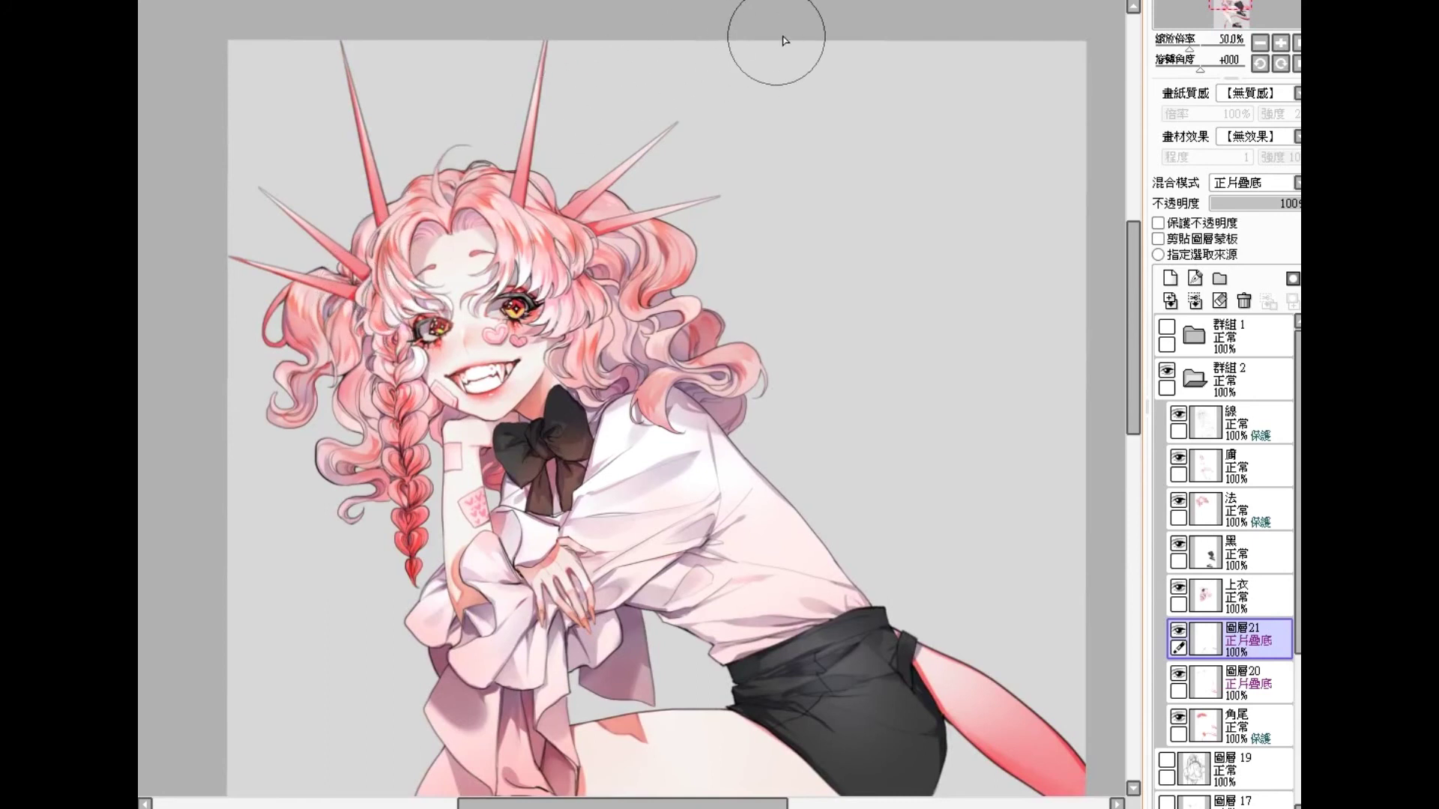
pyautogui.moveTo(682, 295); pyautogui.dragTo(641, 225)
pyautogui.hotkey('ctrl', 'e')
pyautogui.hotkey('ctrl', 'e')
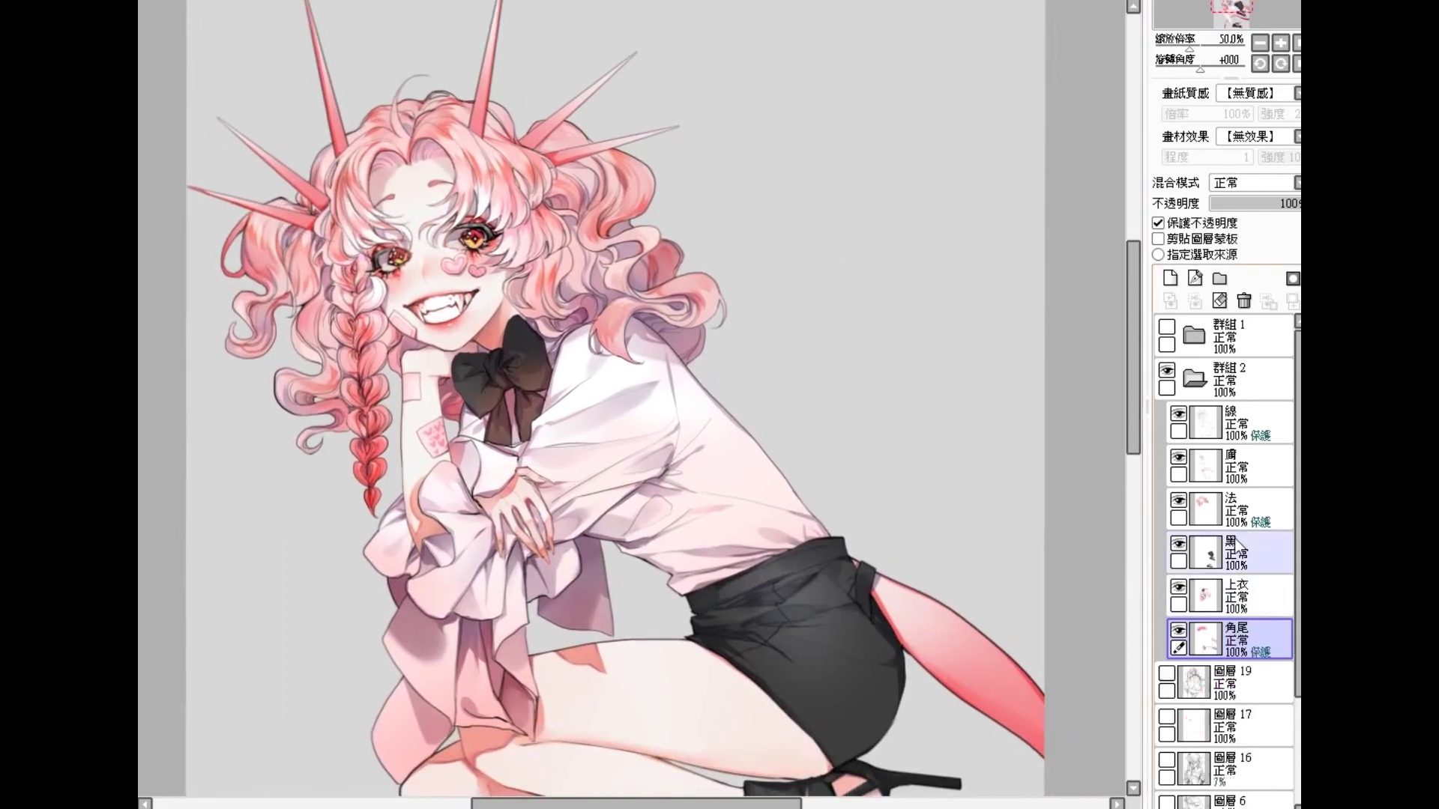
pyautogui.click(1173, 281)
pyautogui.click(1265, 186)
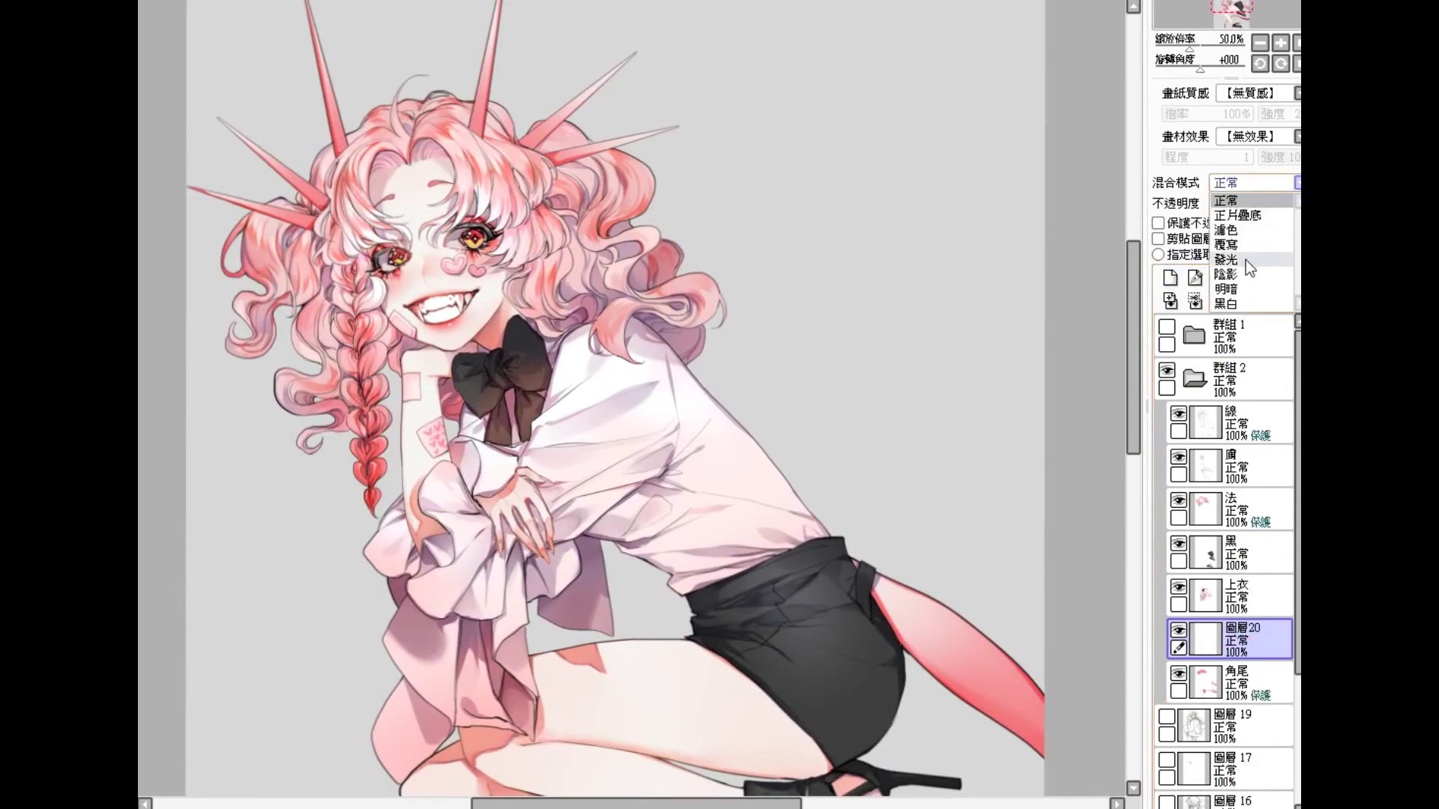
pyautogui.click(1245, 259)
pyautogui.moveTo(979, 624)
pyautogui.mouseDown()
pyautogui.moveTo(891, 535)
pyautogui.moveTo(897, 590)
pyautogui.mouseUp()
pyautogui.hotkey('ctrl', 'z')
pyautogui.moveTo(823, 522); pyautogui.dragTo(929, 613)
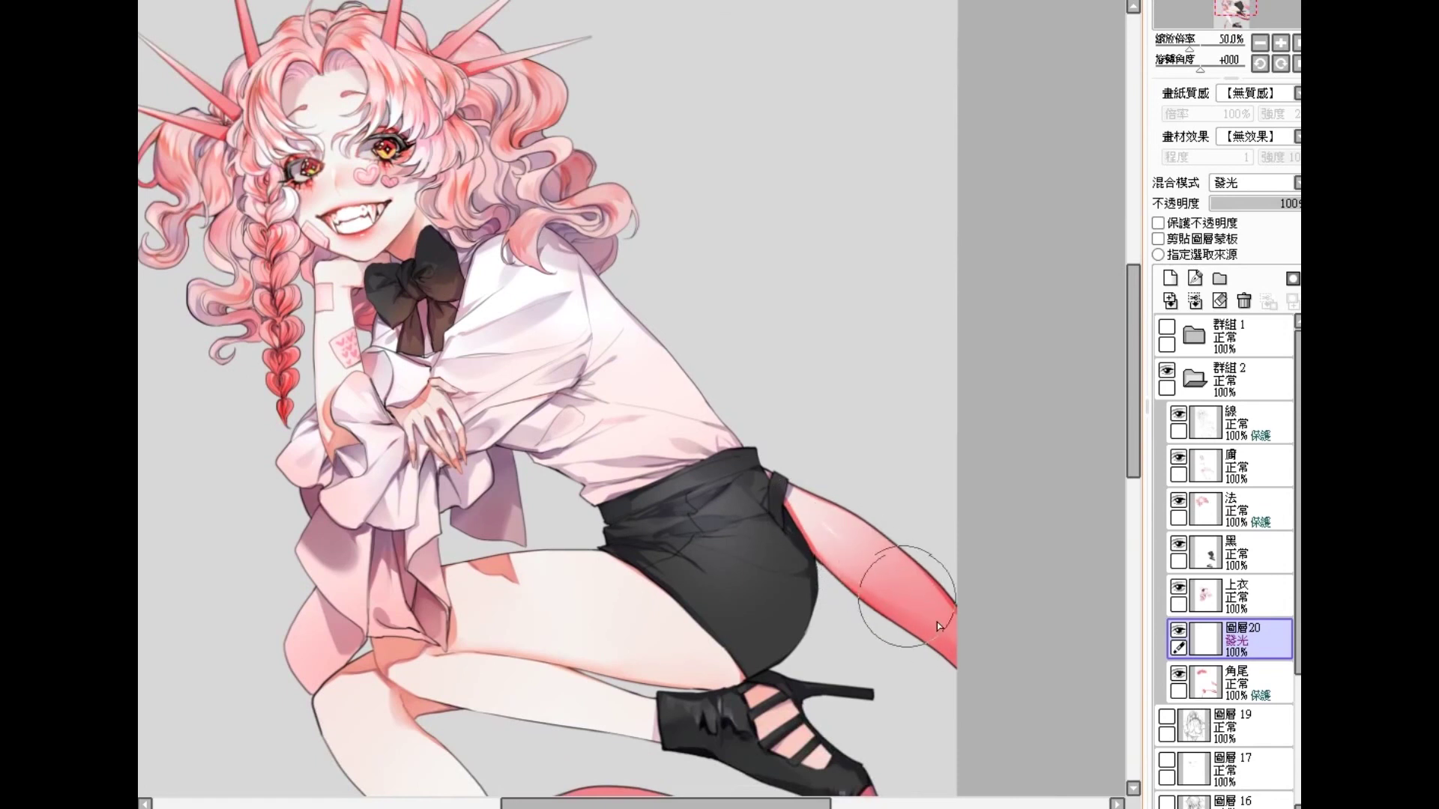
pyautogui.moveTo(871, 571); pyautogui.dragTo(942, 630)
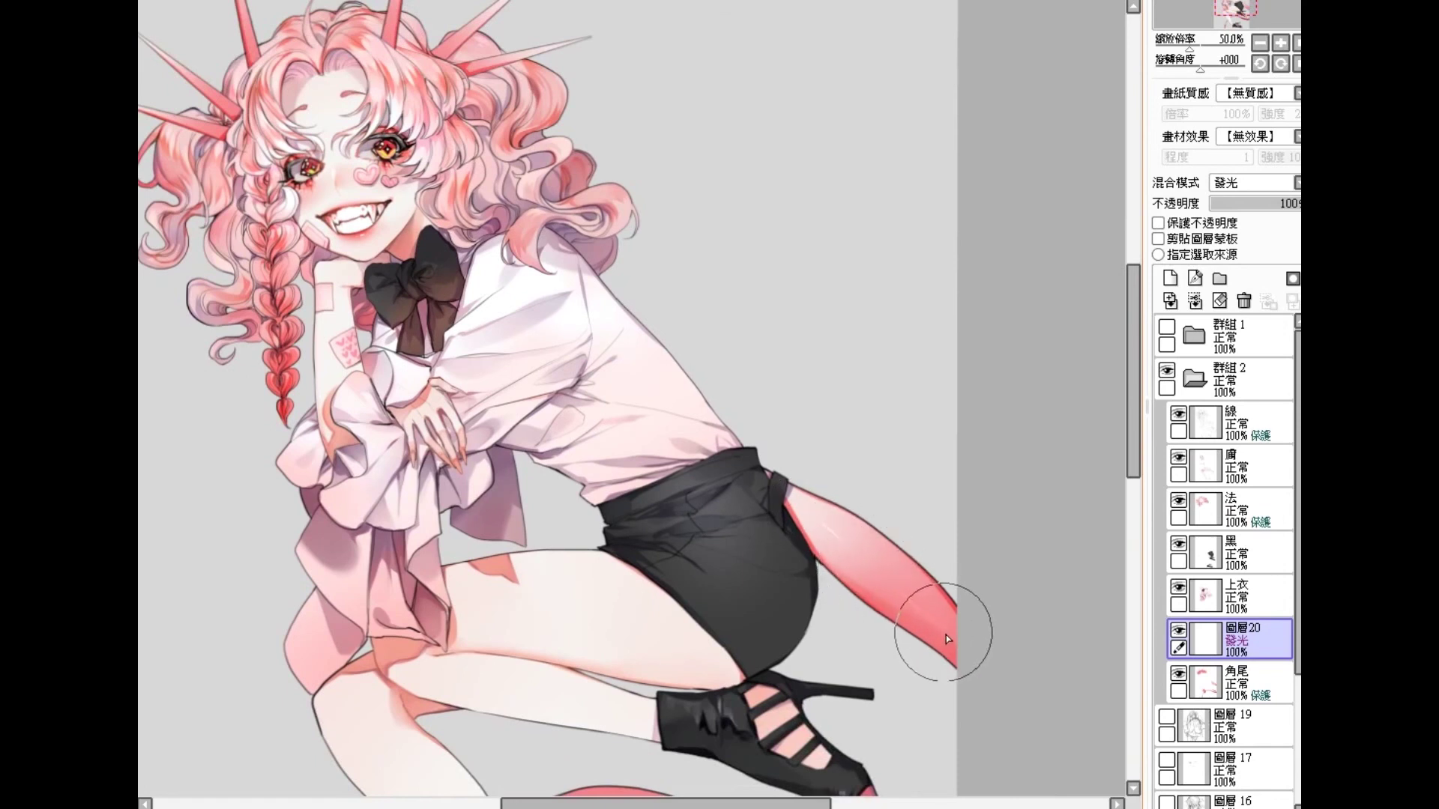
pyautogui.scroll(-4, 862, 411)
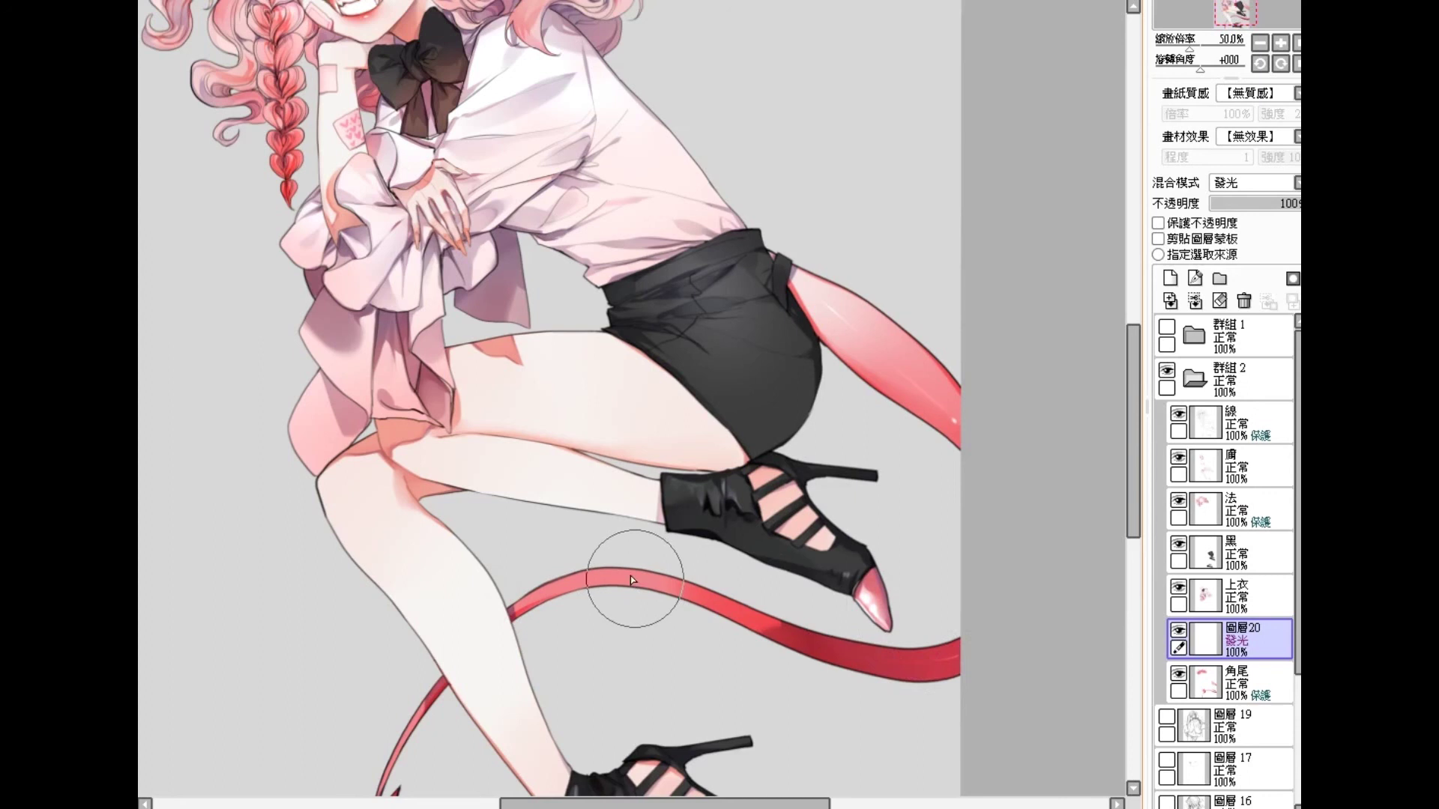
pyautogui.hotkey('ctrl', 'z')
pyautogui.moveTo(401, 757); pyautogui.dragTo(447, 660)
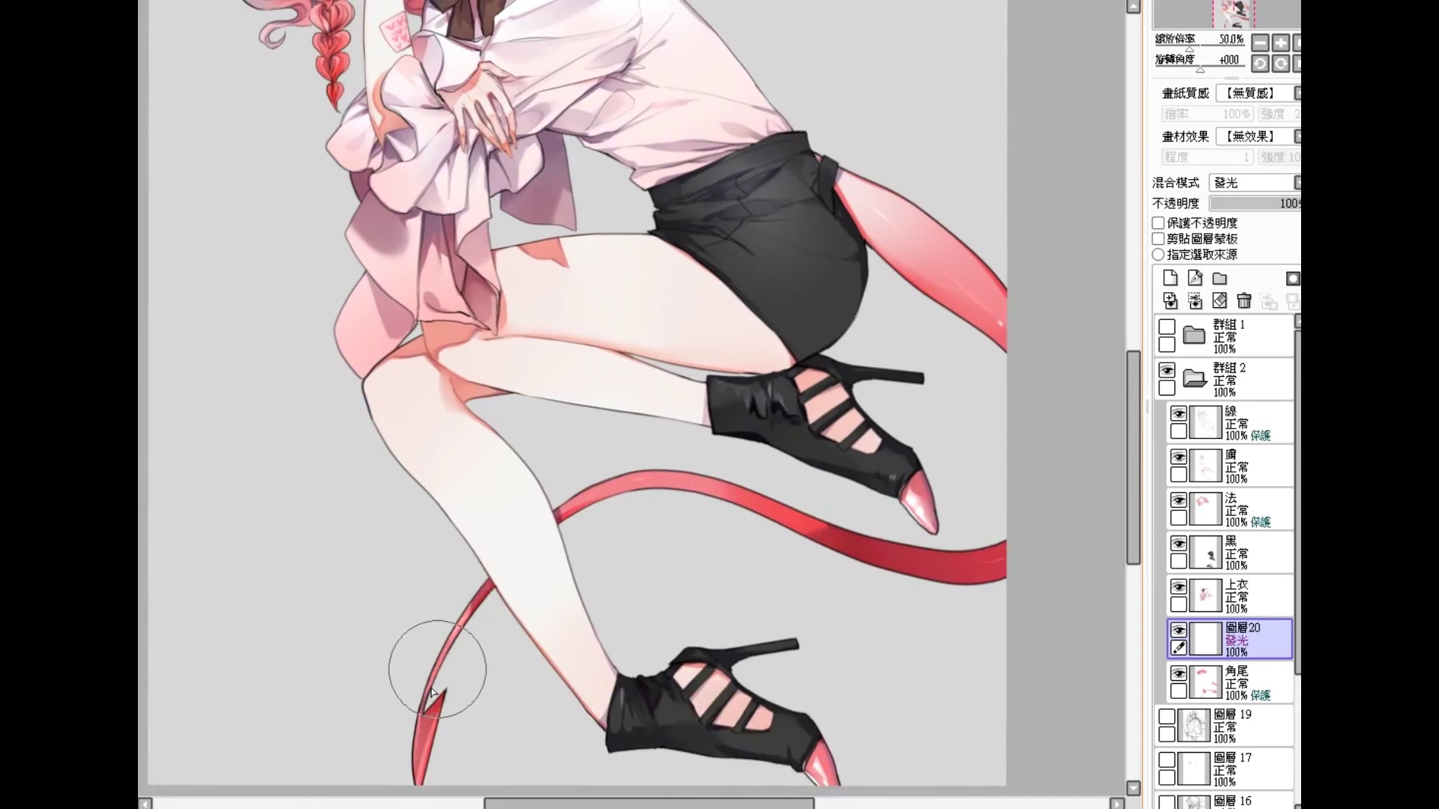
pyautogui.moveTo(480, 694)
pyautogui.mouseDown()
pyautogui.moveTo(475, 630)
pyautogui.moveTo(472, 691)
pyautogui.mouseUp()
pyautogui.scroll(-1, 479, 673)
pyautogui.moveTo(595, 537); pyautogui.dragTo(591, 591)
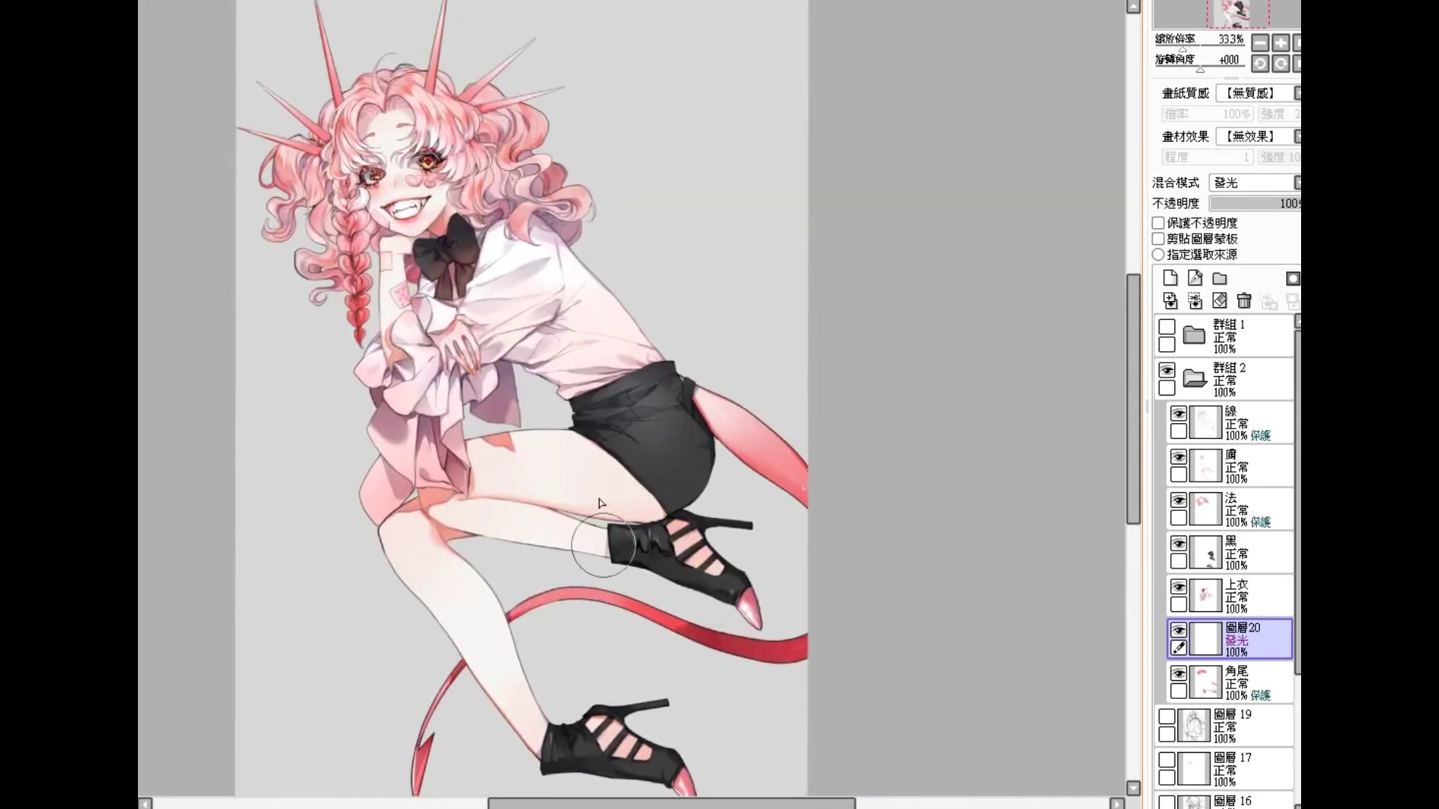
pyautogui.keyDown('ctrl'); pyautogui.scroll(2, 452, 156); pyautogui.keyUp('ctrl')
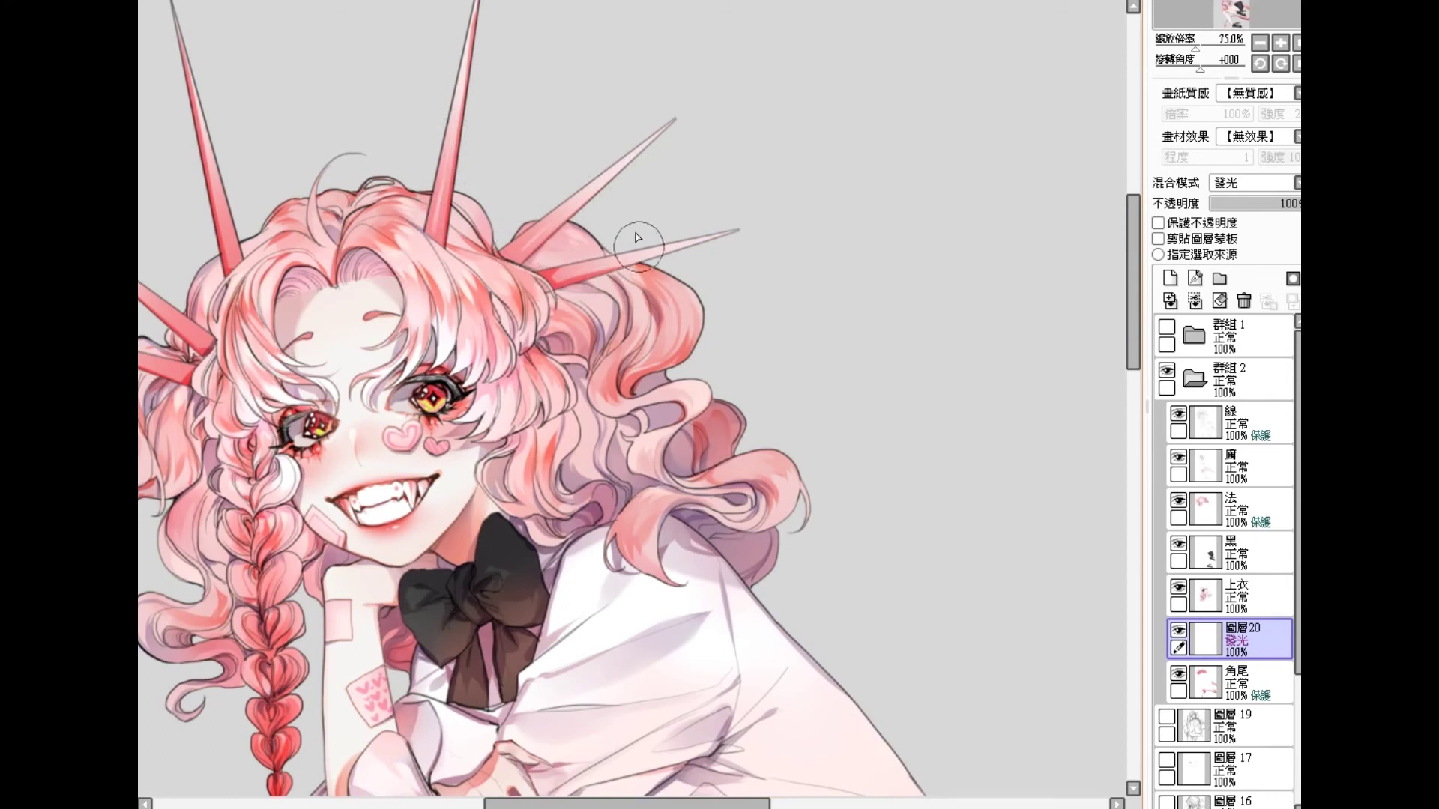
pyautogui.moveTo(225, 255); pyautogui.dragTo(263, 239)
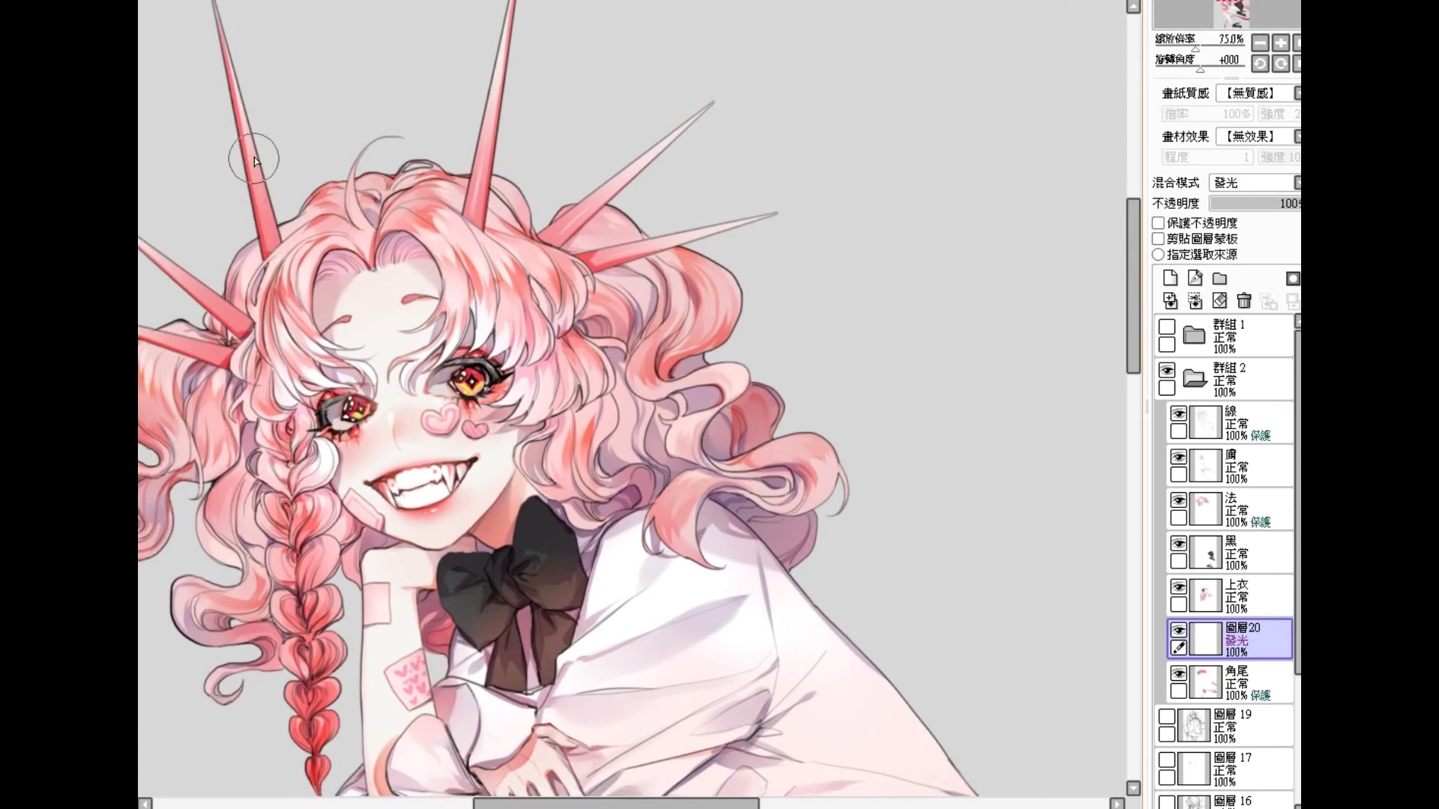
pyautogui.moveTo(272, 230); pyautogui.dragTo(311, 277)
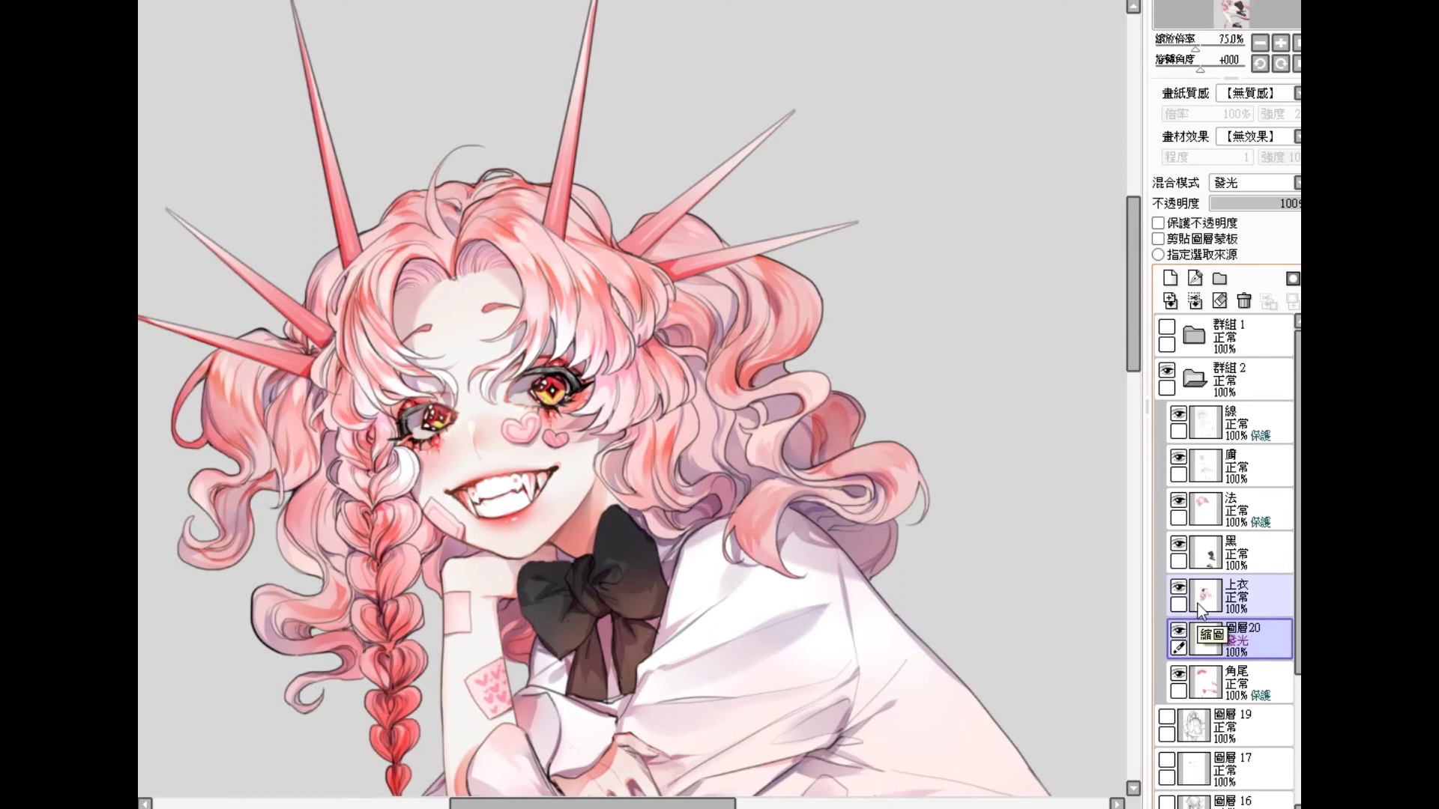
# Step: Delete the glow layer and add a fresh layer 圖層20 above the 線 line-art layer
pyautogui.hotkey('ctrl', 'e')
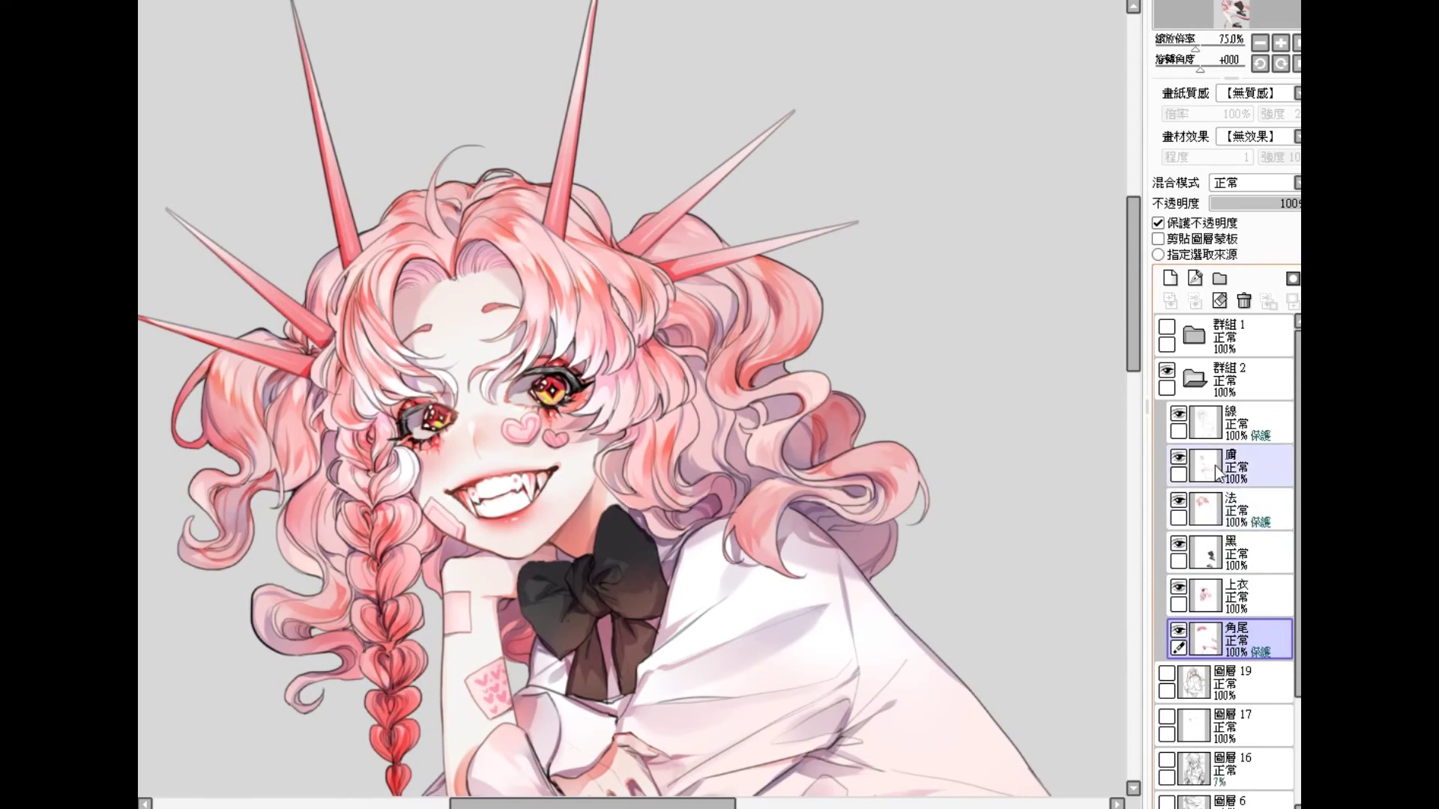
pyautogui.click(1199, 424)
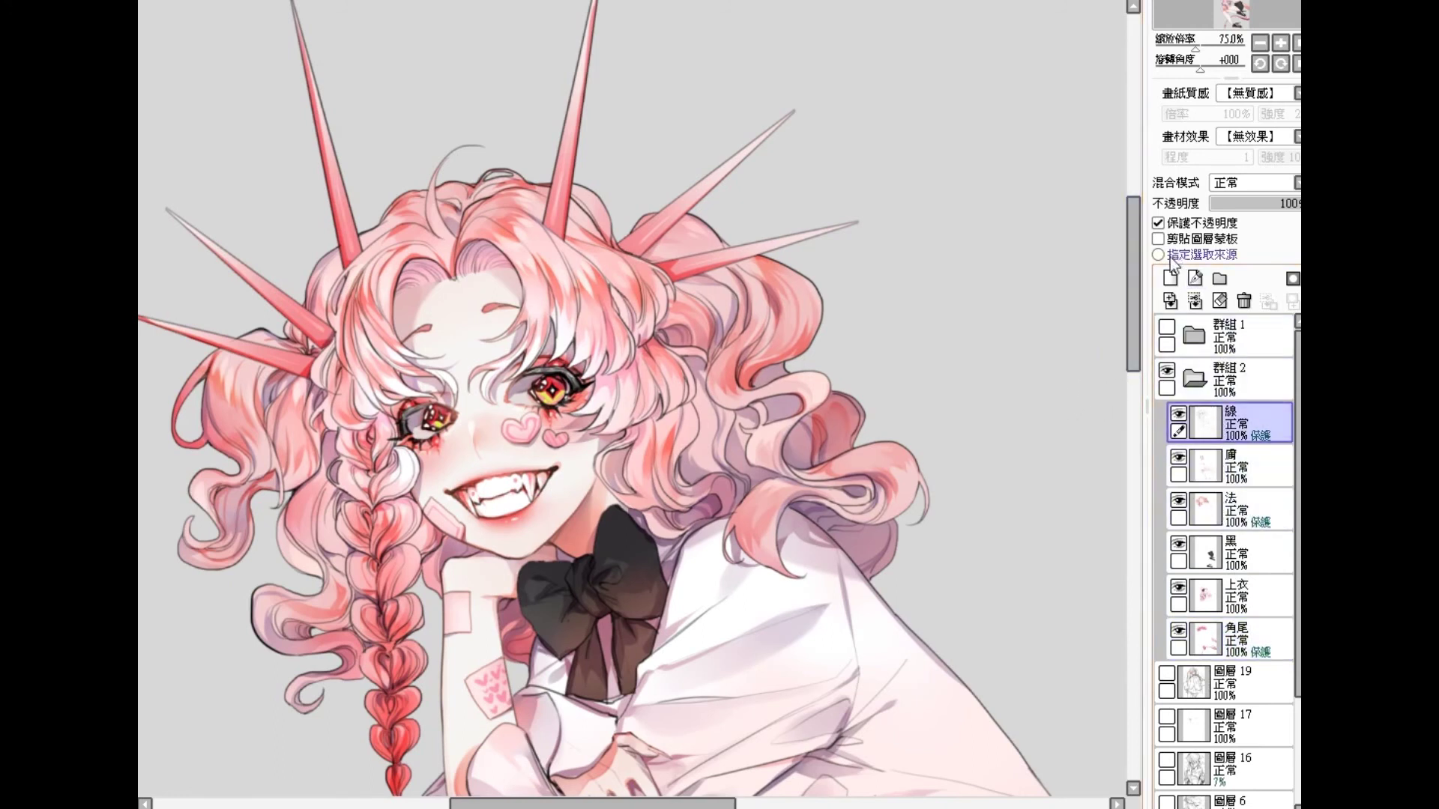
pyautogui.click(1170, 278)
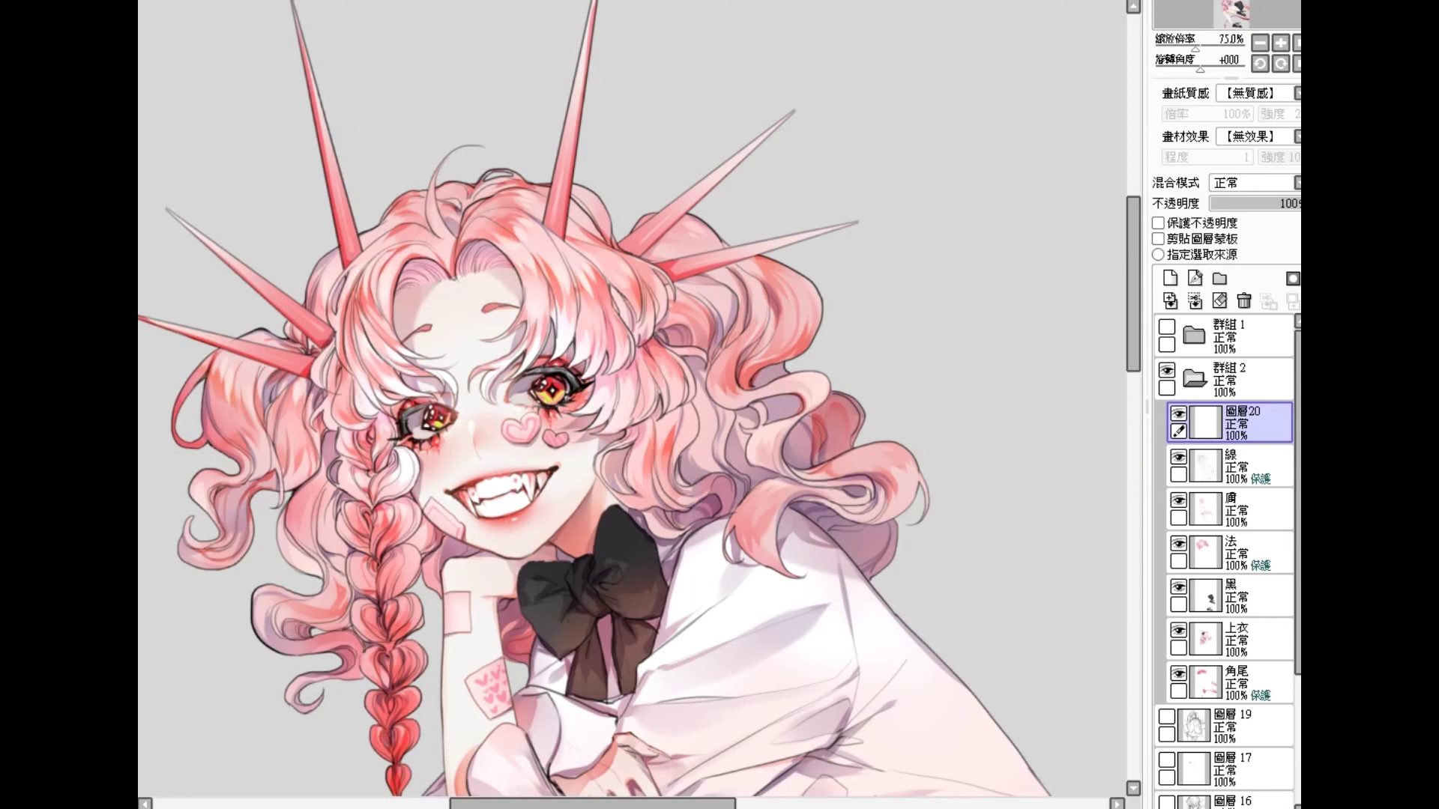
# Step: Zoom to 150% on the mouth and dab small pink highlight dots on the upper teeth
pyautogui.moveTo(417, 281); pyautogui.dragTo(411, 219)
pyautogui.scroll(2, 518, 390)
pyautogui.moveTo(497, 434); pyautogui.dragTo(508, 457)
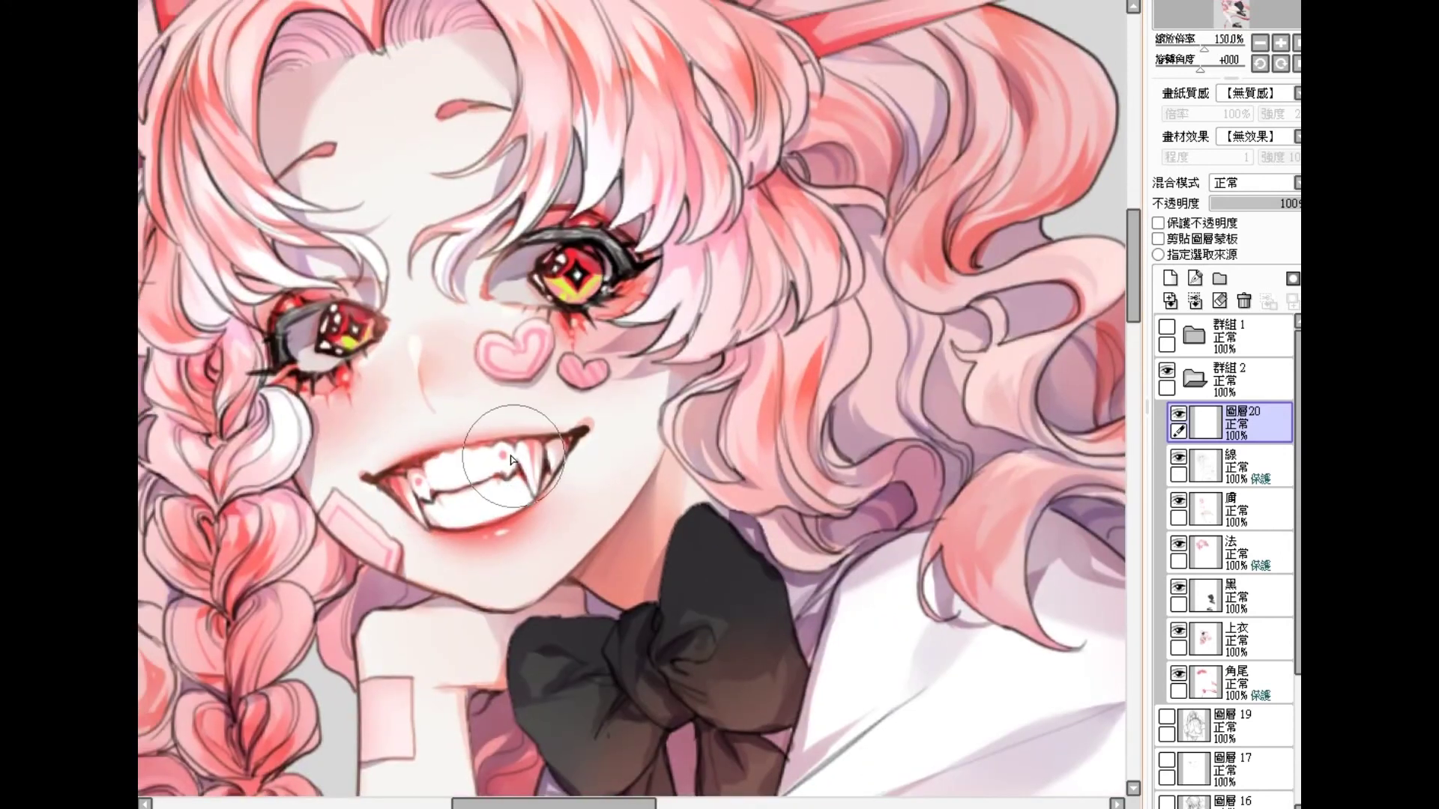
pyautogui.press('[')
pyautogui.press('[')
pyautogui.press('[')
pyautogui.press('[')
pyautogui.press('[')
pyautogui.press('[')
pyautogui.press('[')
pyautogui.press('[')
pyautogui.moveTo(501, 456); pyautogui.dragTo(503, 458)
pyautogui.click(418, 481)
pyautogui.moveTo(535, 390); pyautogui.dragTo(533, 375)
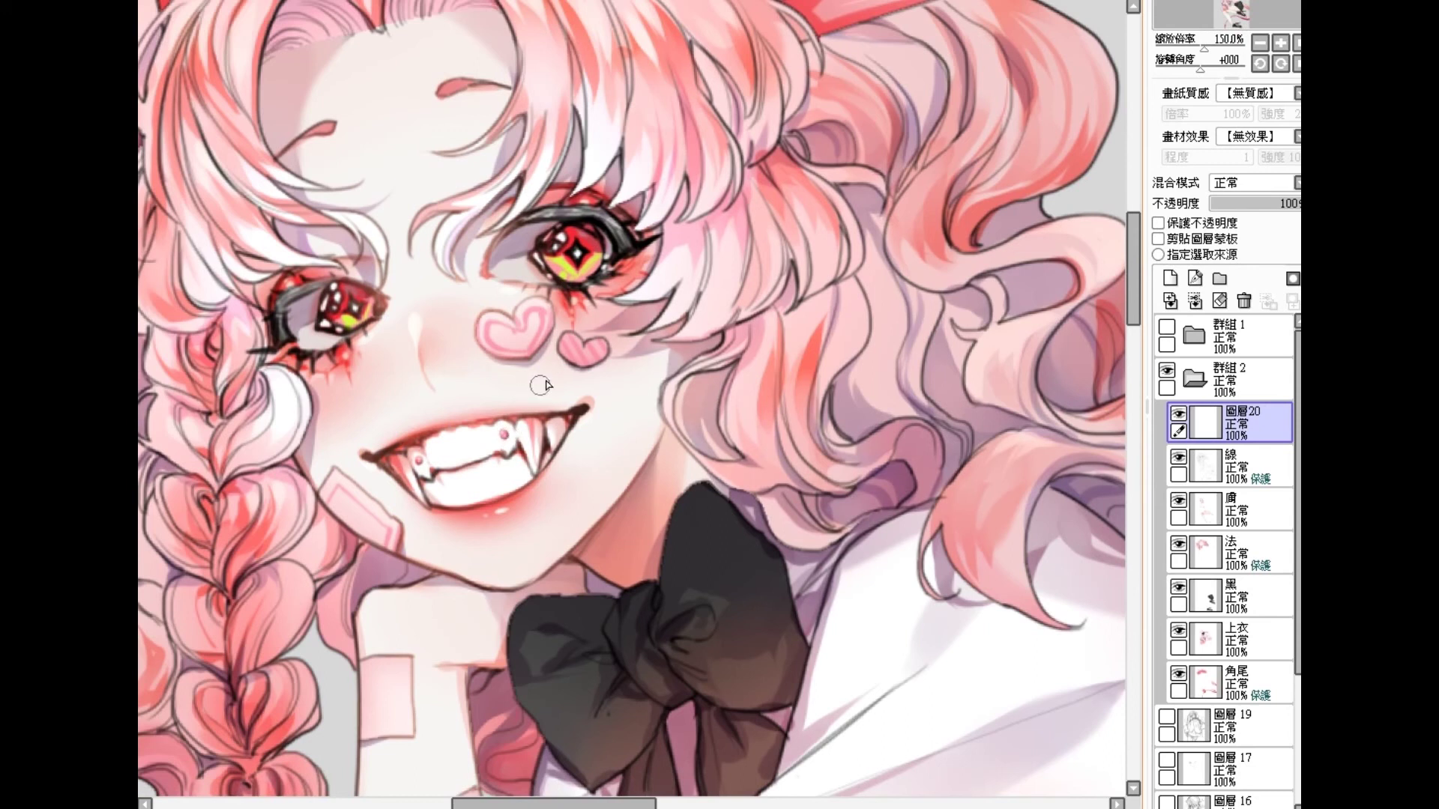
pyautogui.scroll(-3, 542, 385)
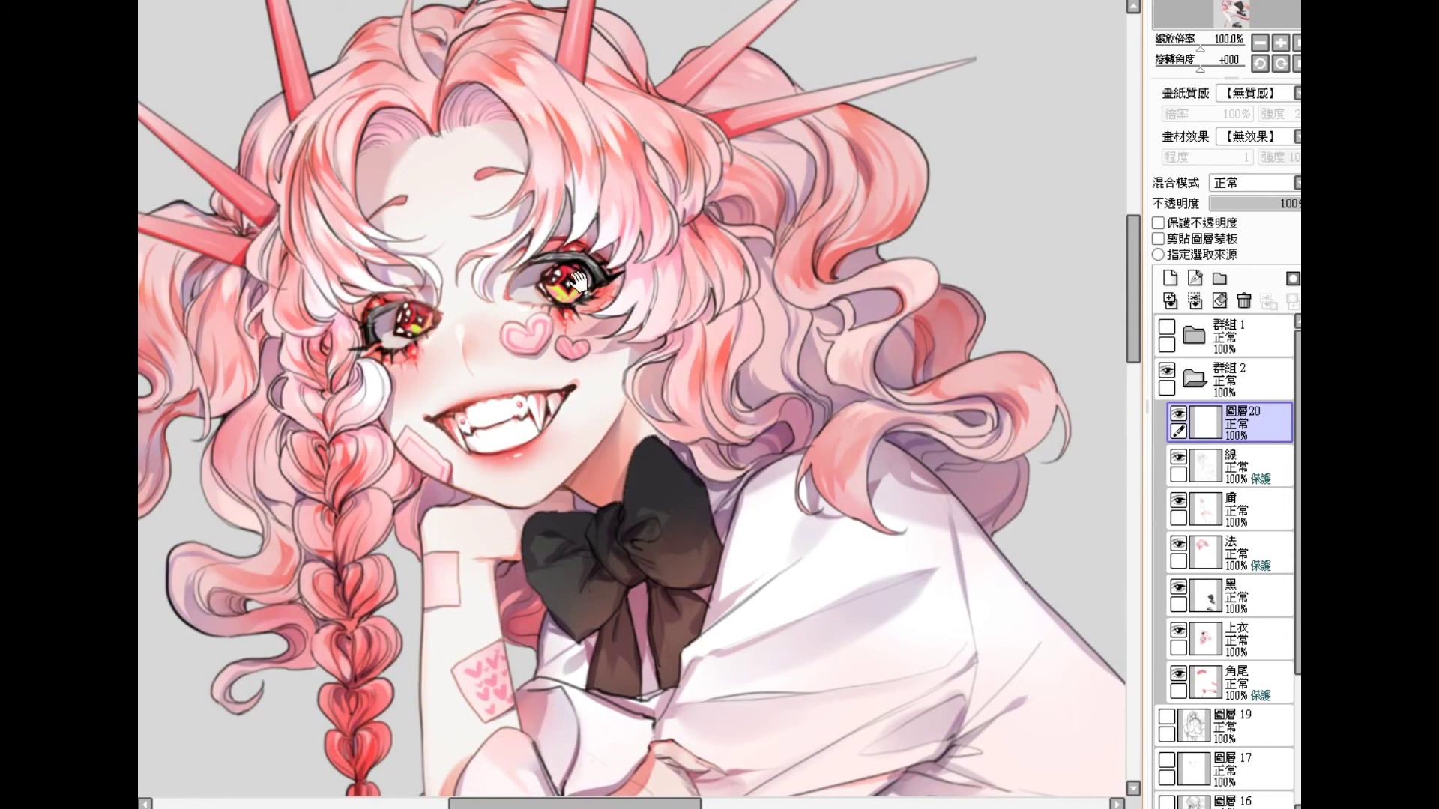
# Step: On the 膚 skin layer, darken the left eye's upper-lid corner and outer-corner shading
pyautogui.moveTo(529, 282); pyautogui.dragTo(542, 307)
pyautogui.click(1248, 466)
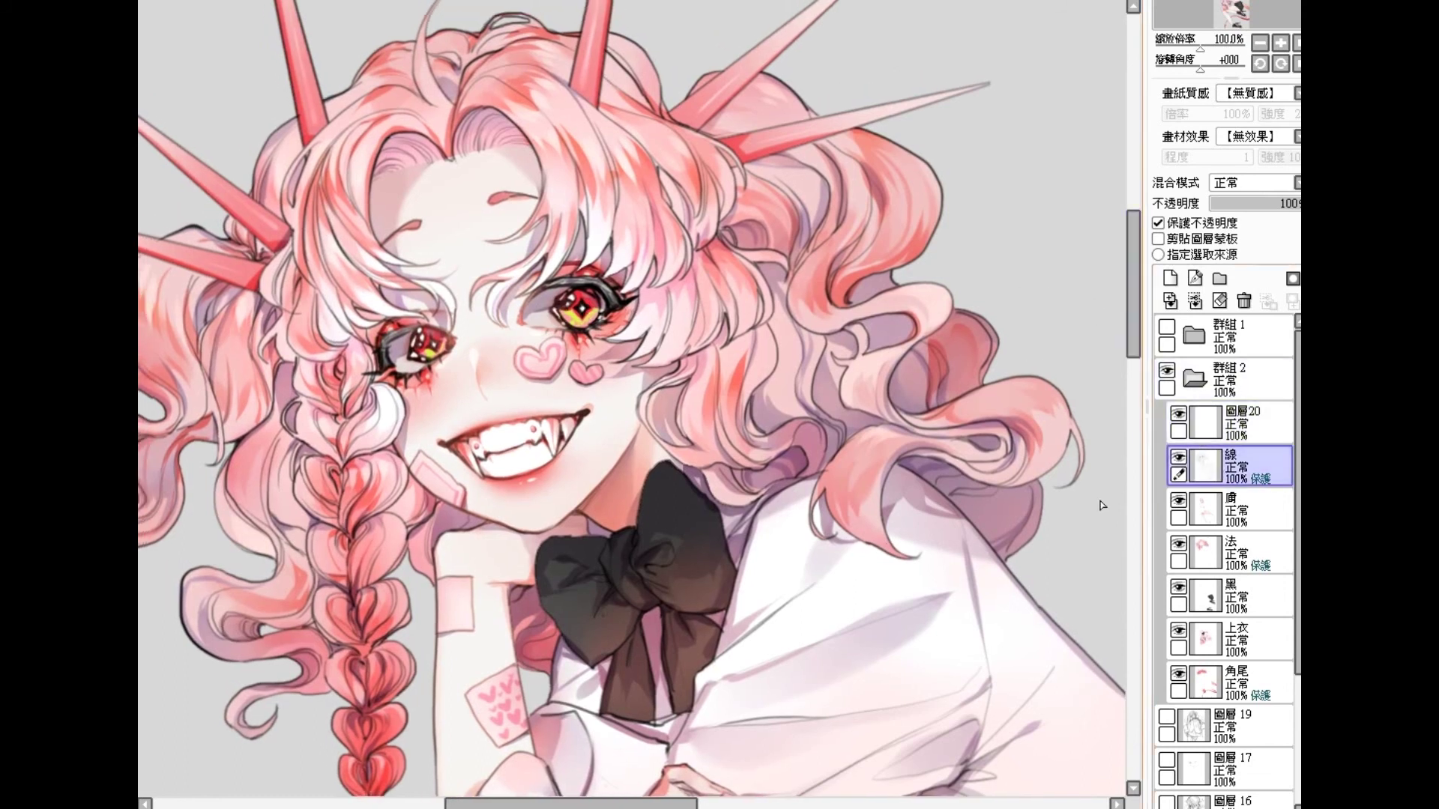
pyautogui.click(1225, 499)
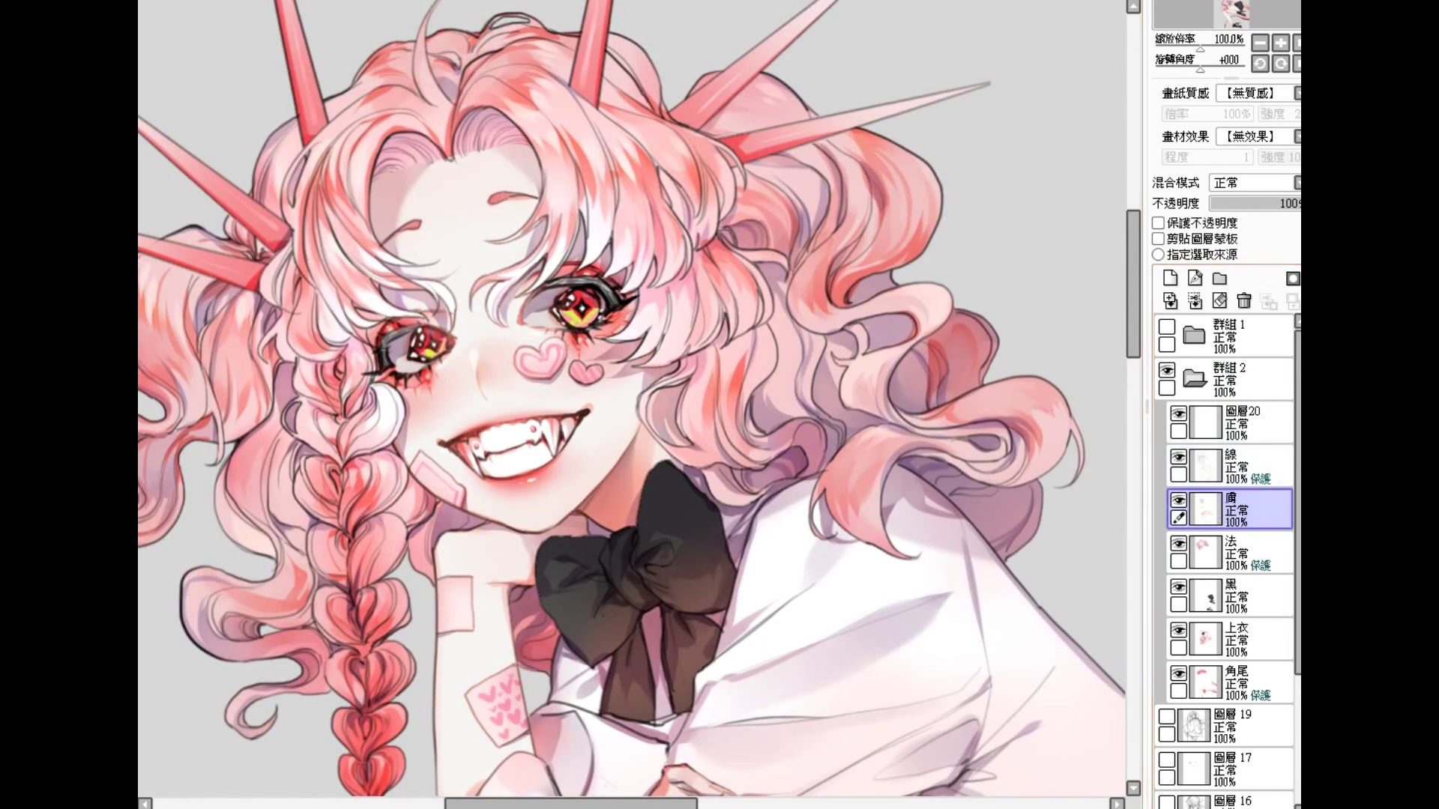
pyautogui.scroll(2, 379, 296)
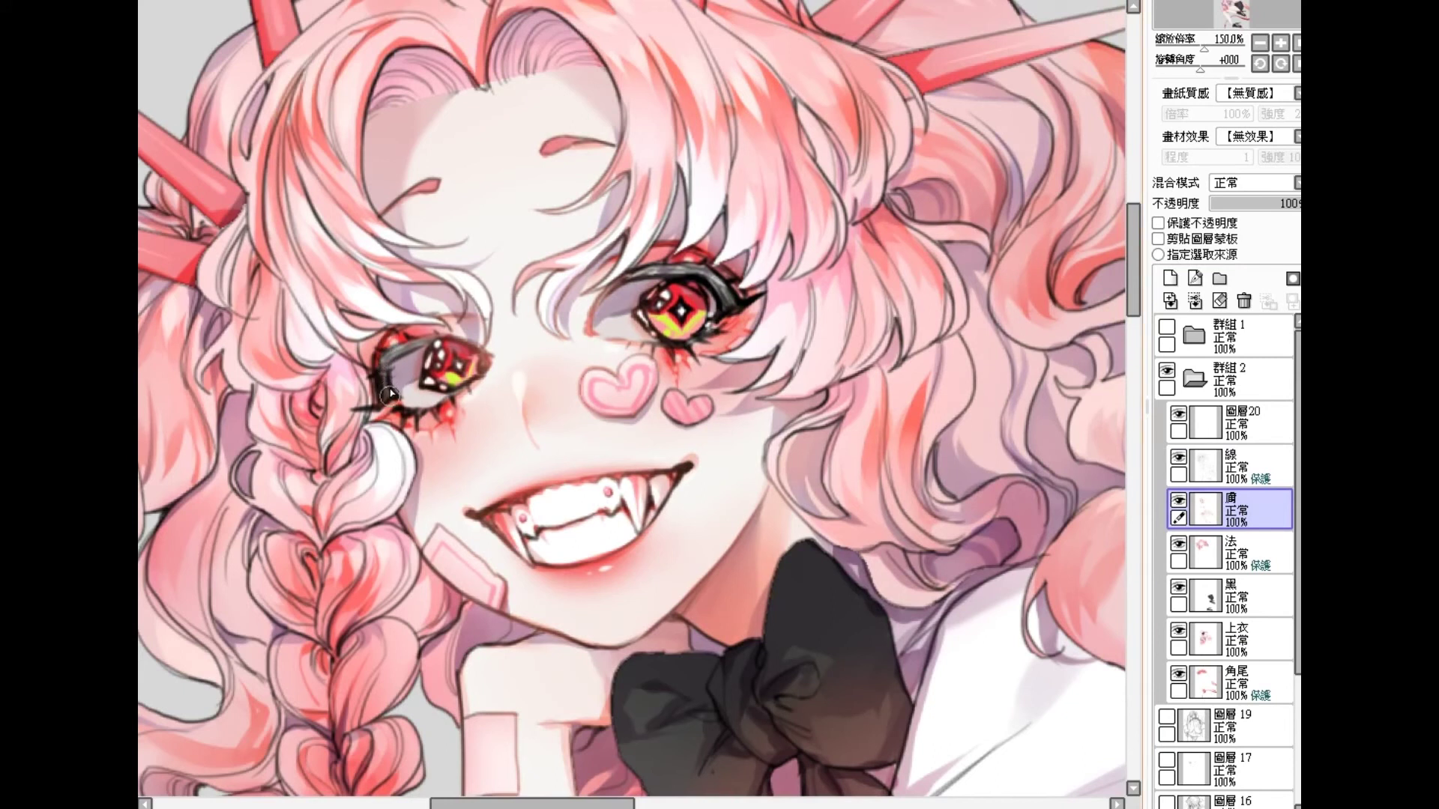
pyautogui.moveTo(384, 355); pyautogui.dragTo(443, 337)
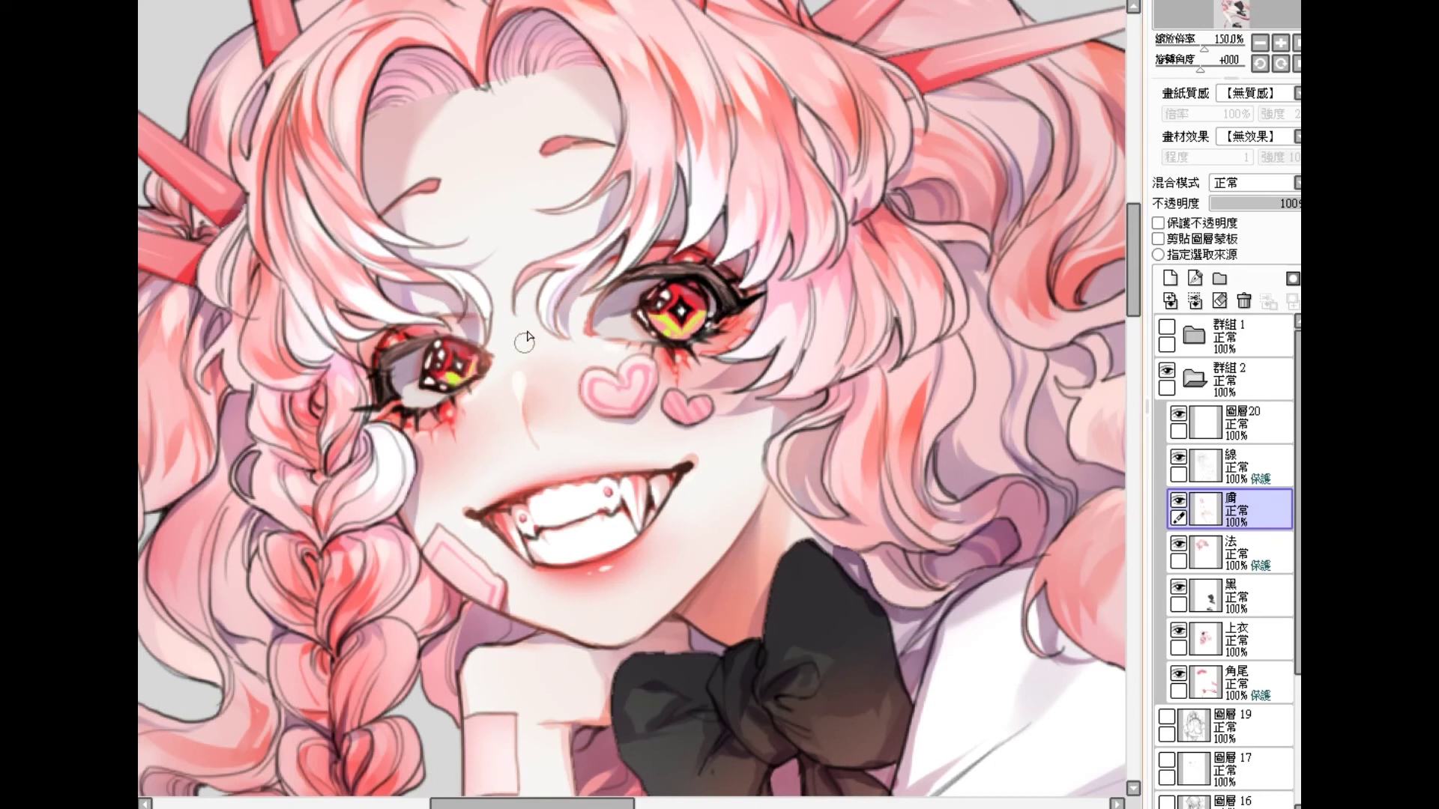
pyautogui.moveTo(384, 398); pyautogui.dragTo(390, 362)
pyautogui.moveTo(716, 323); pyautogui.dragTo(708, 313)
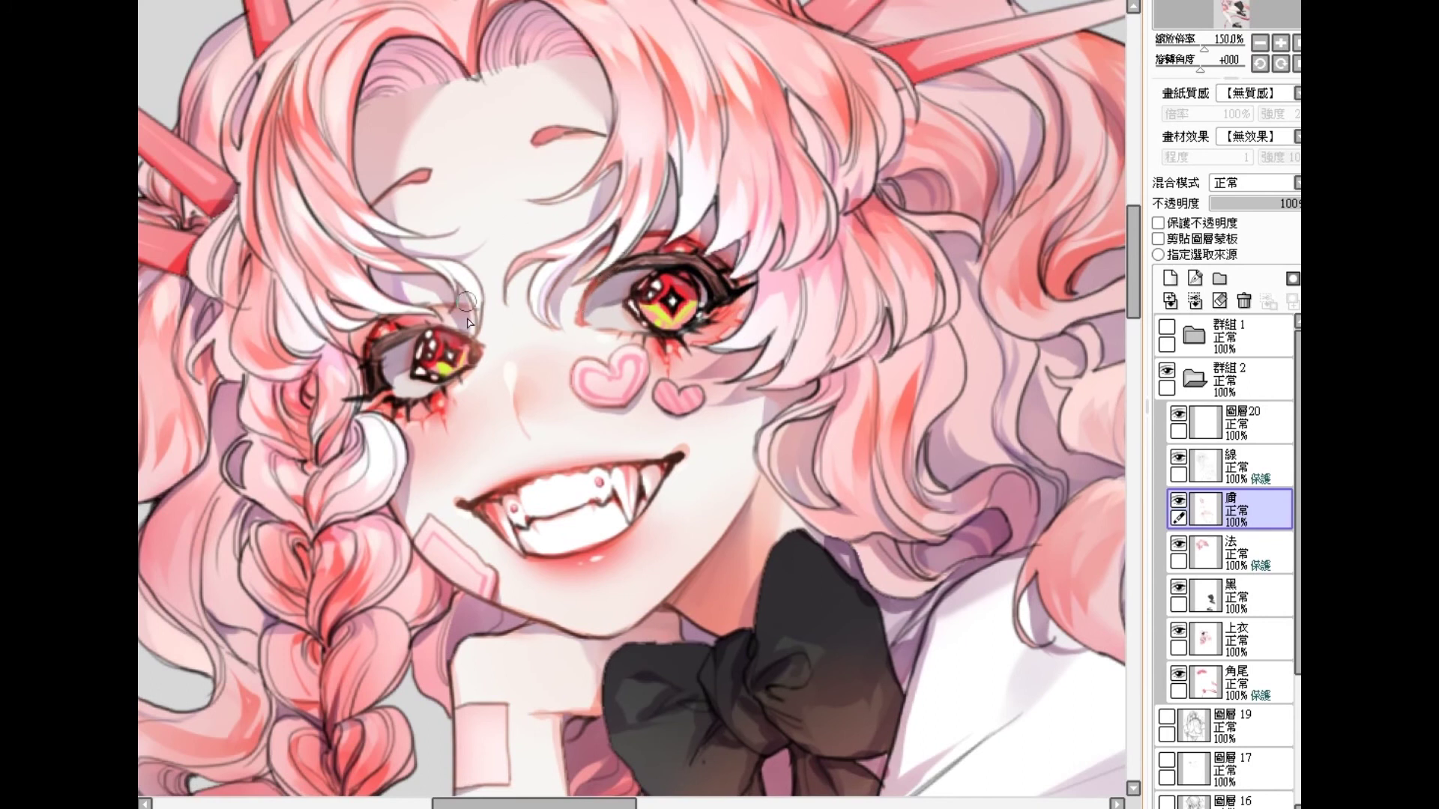
# Step: On 圖層20, paint thicker dark lashes at the left eye's outer corner
pyautogui.click(1267, 426)
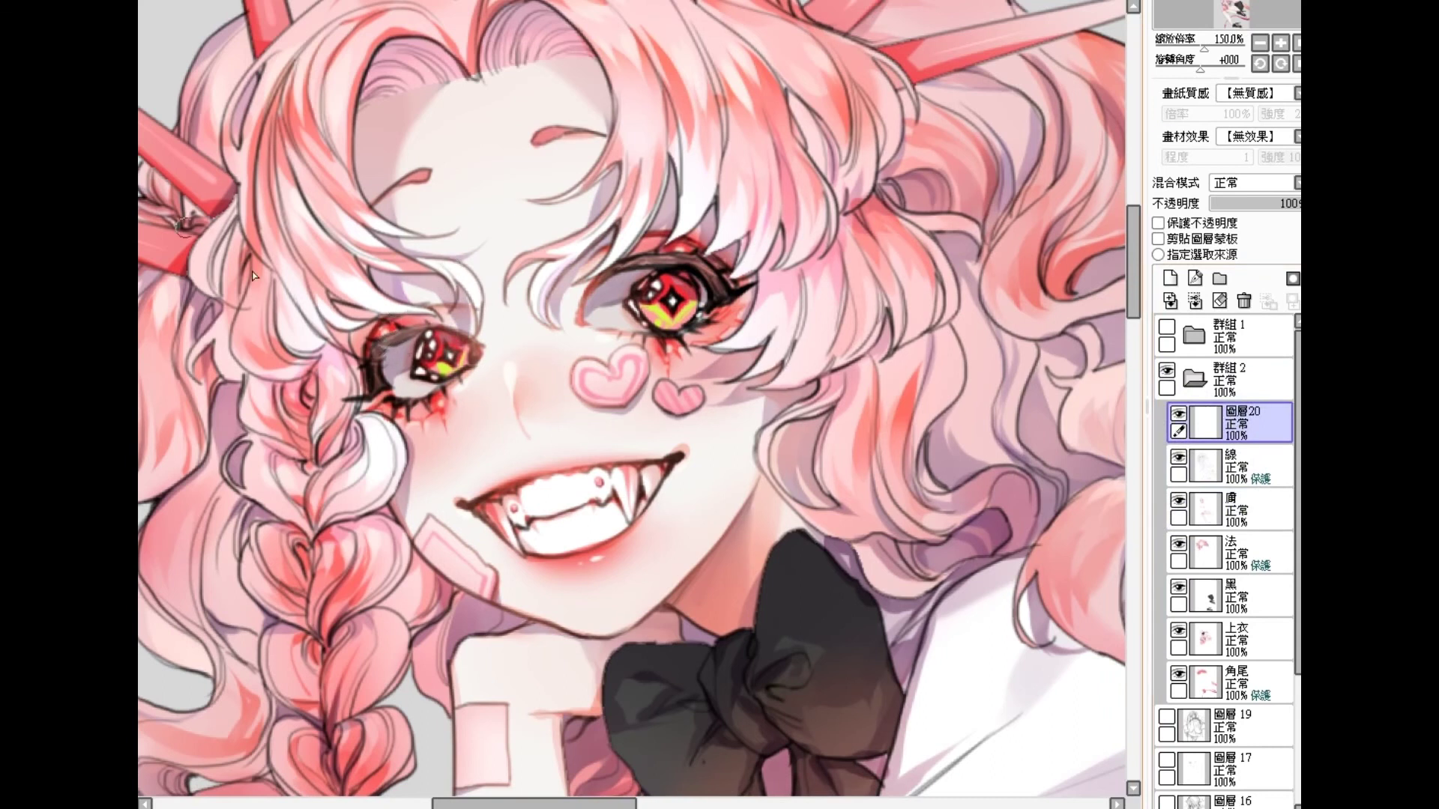
pyautogui.moveTo(352, 363); pyautogui.dragTo(367, 361)
pyautogui.moveTo(362, 398)
pyautogui.mouseDown()
pyautogui.moveTo(347, 399)
pyautogui.moveTo(363, 377)
pyautogui.mouseUp()
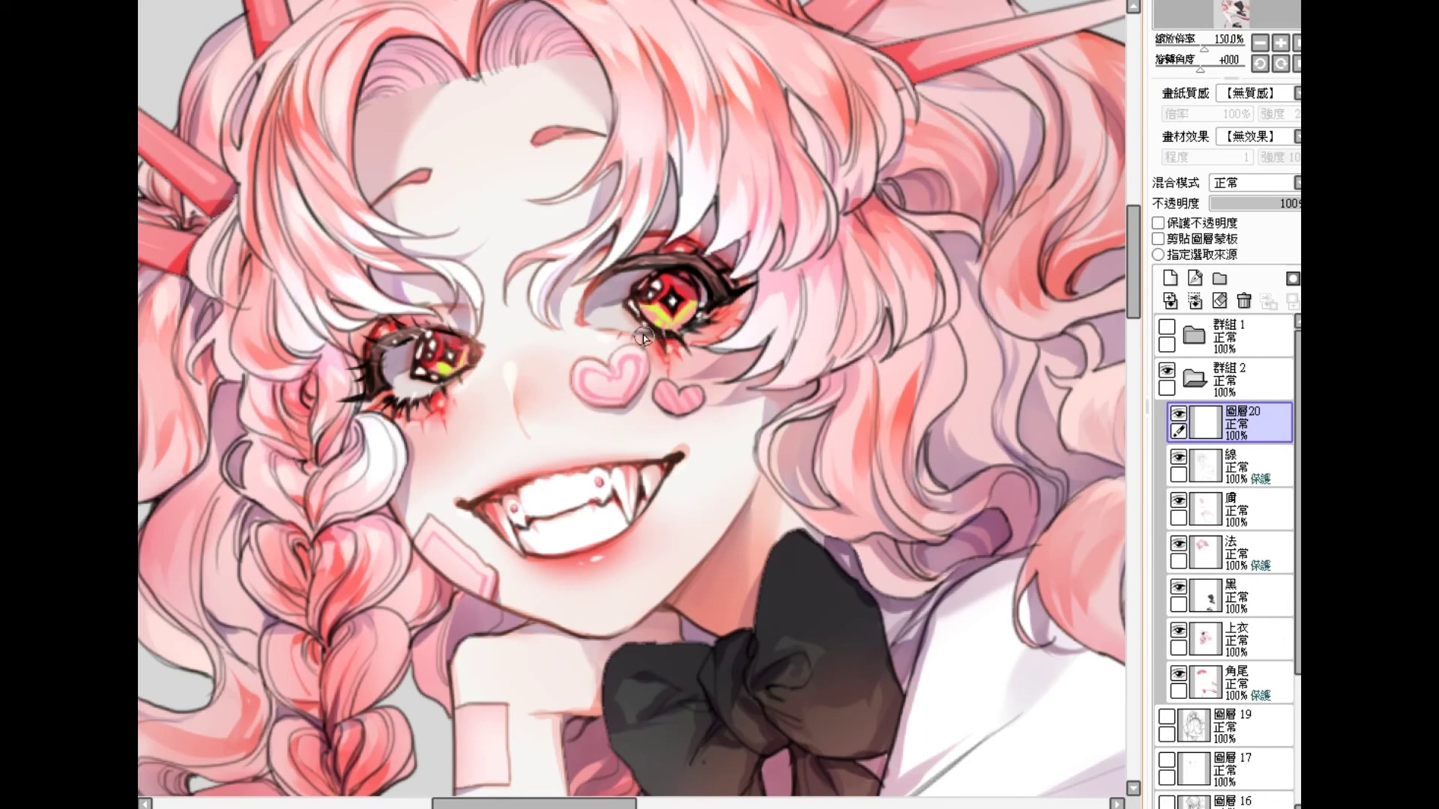
# Step: Add a small red mark under the right eye and darken its upper-lid line with an eyedropped colour
pyautogui.moveTo(656, 336)
pyautogui.mouseDown()
pyautogui.moveTo(662, 350)
pyautogui.moveTo(724, 321)
pyautogui.mouseUp()
pyautogui.rightClick(636, 290)
pyautogui.moveTo(651, 260); pyautogui.dragTo(620, 266)
pyautogui.scroll(-2, 540, 240)
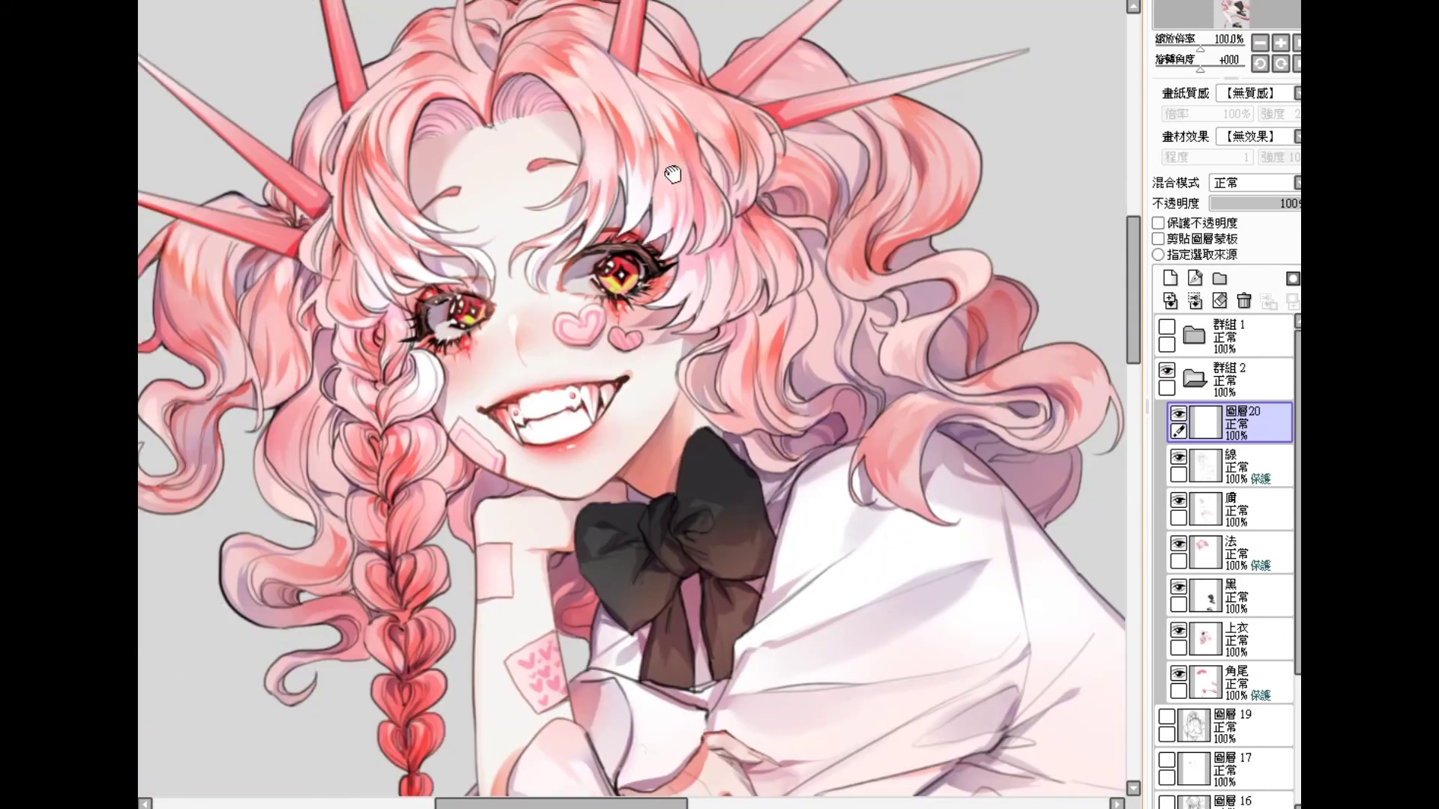
pyautogui.moveTo(672, 174); pyautogui.dragTo(663, 163)
pyautogui.click(1237, 459)
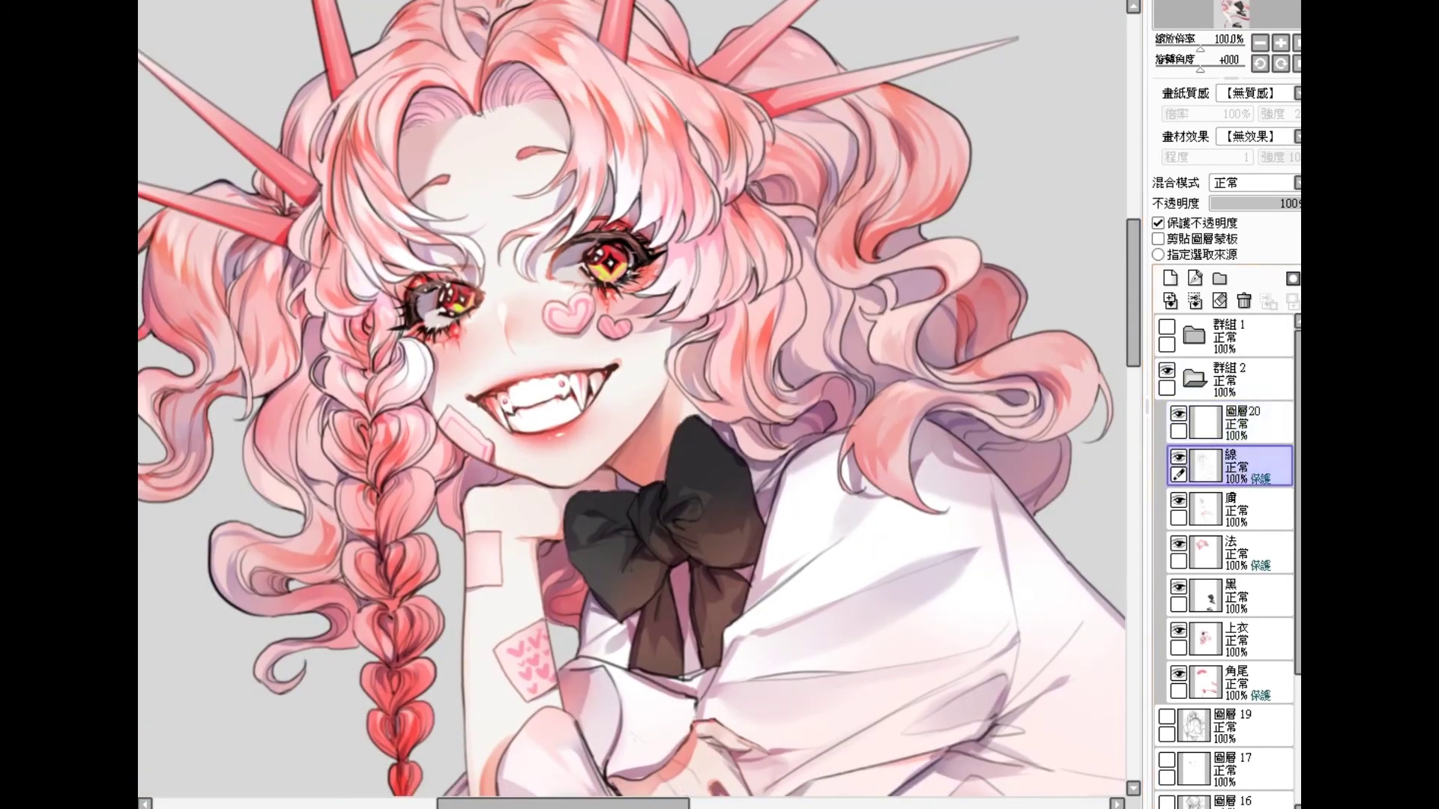
pyautogui.click(1277, 496)
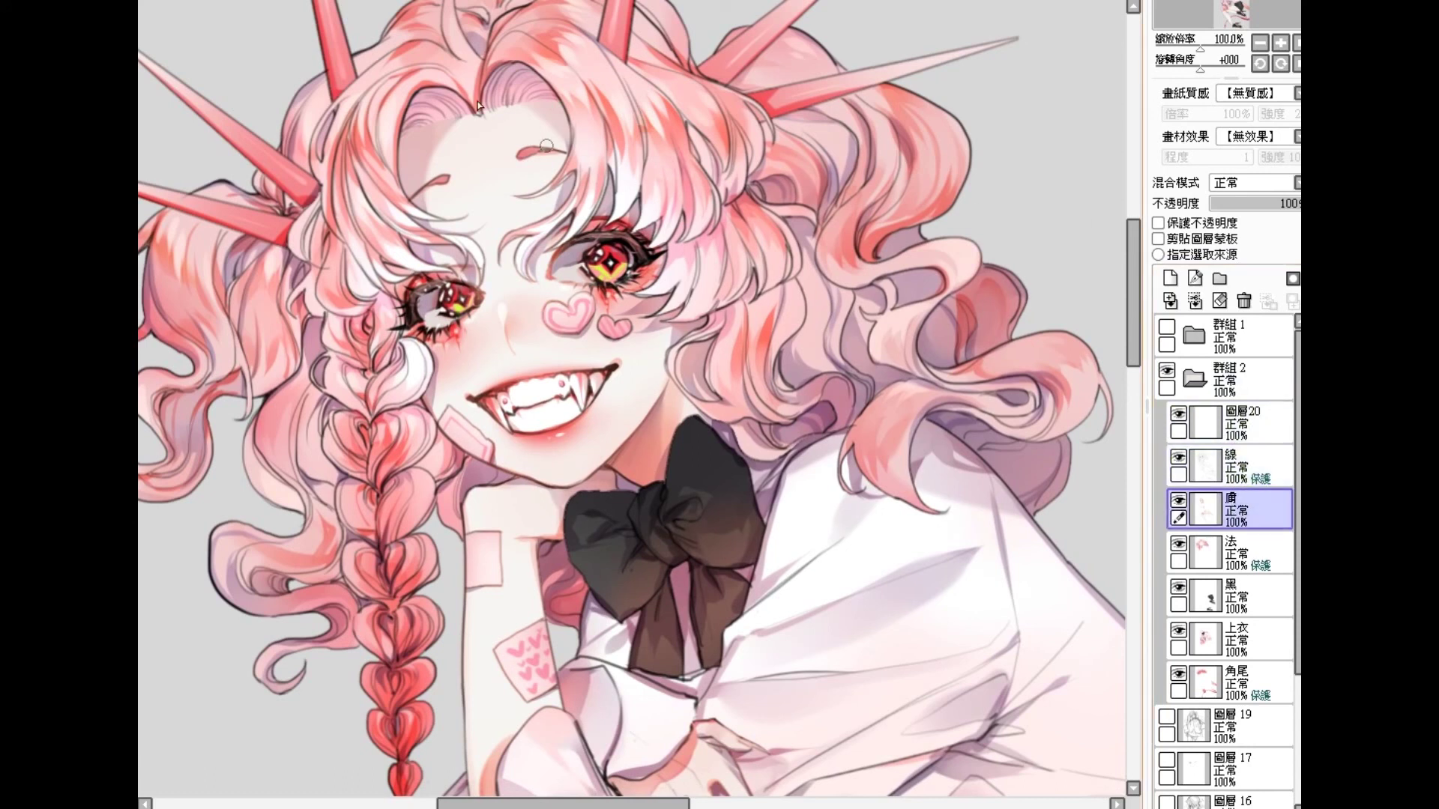
pyautogui.moveTo(508, 104); pyautogui.dragTo(517, 128)
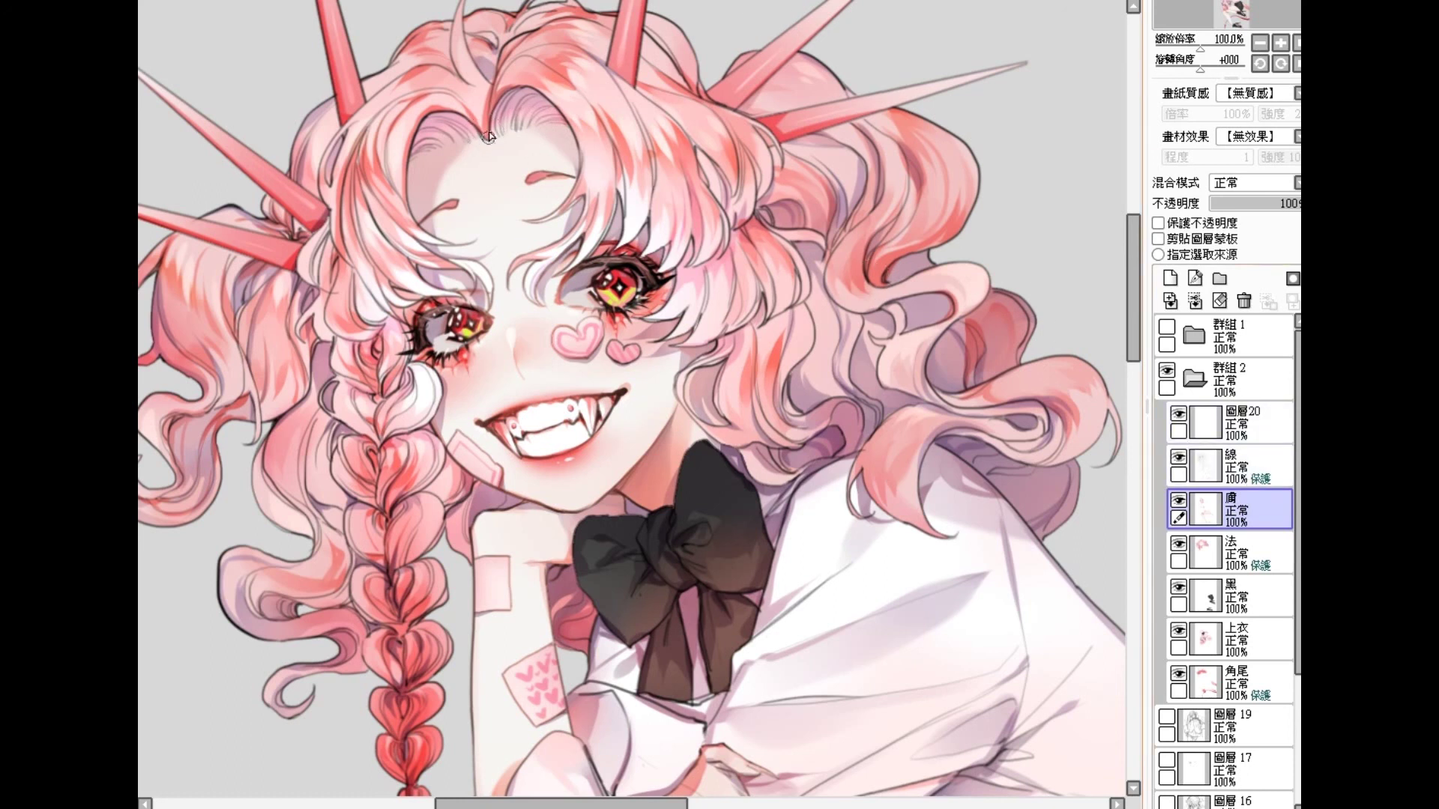
pyautogui.click(1245, 468)
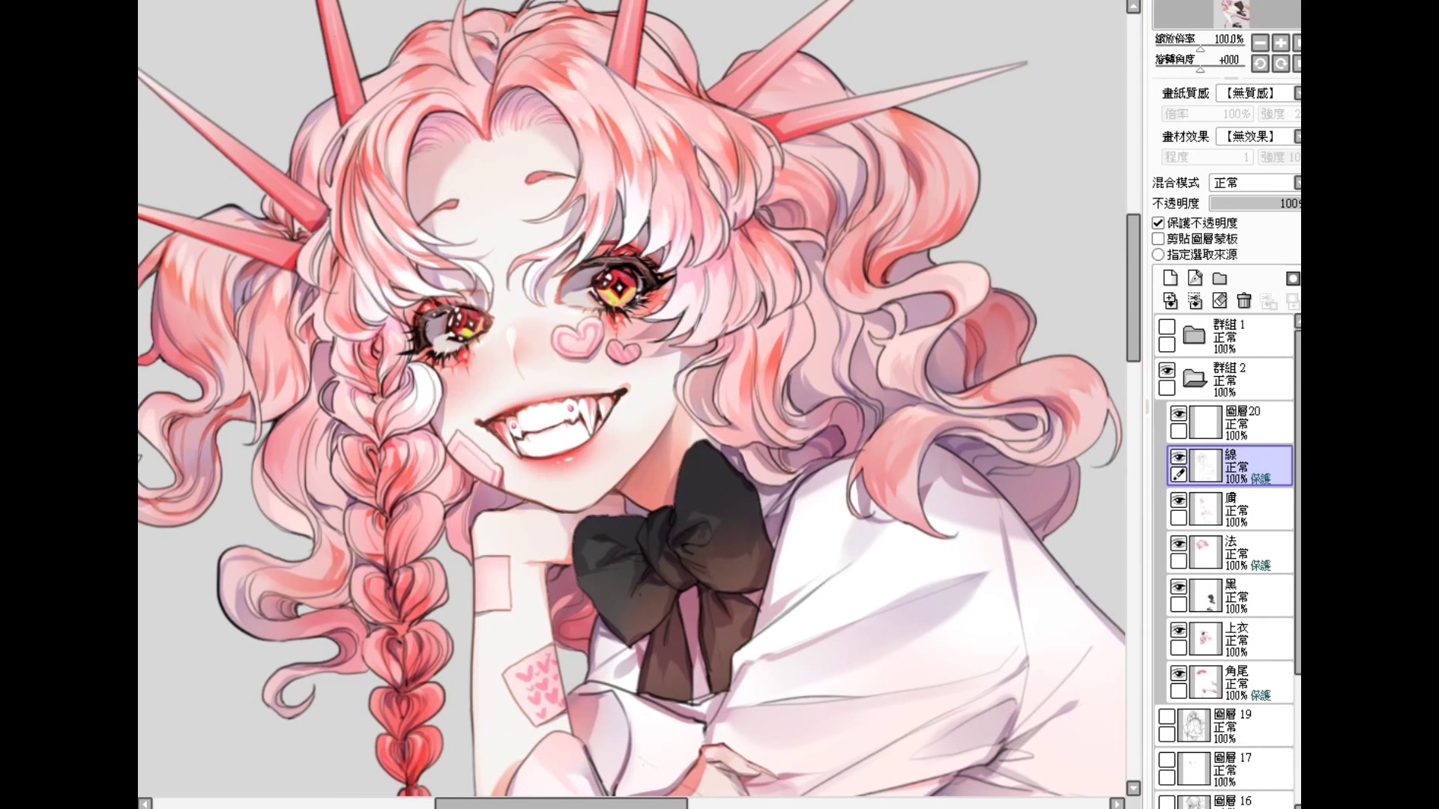
pyautogui.scroll(-3, 502, 112)
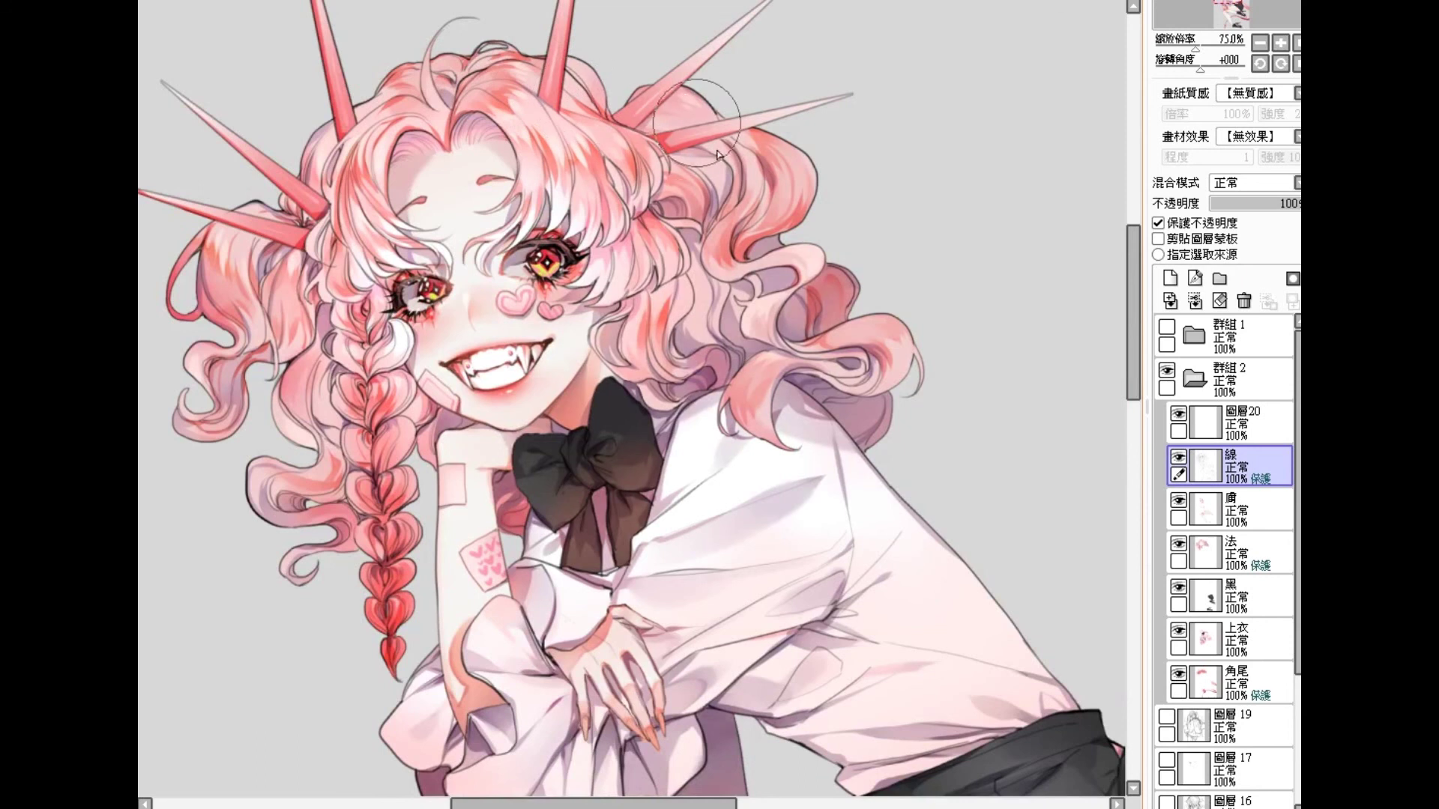
# Step: Lighten the dark outline around the knee to a reddish tone on the 線 layer
pyautogui.press(']')
pyautogui.press(']')
pyautogui.press(']')
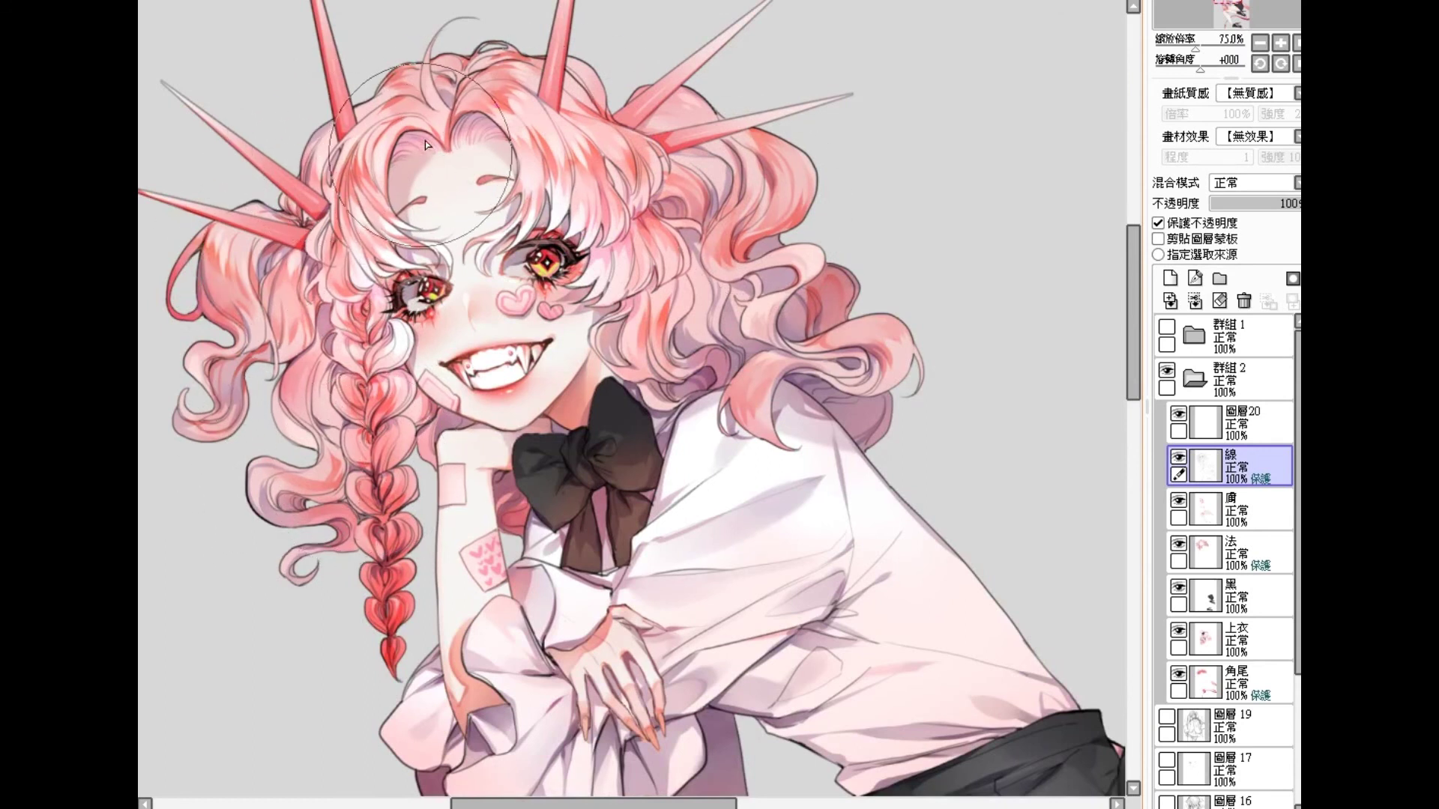
pyautogui.scroll(-1, 645, 282)
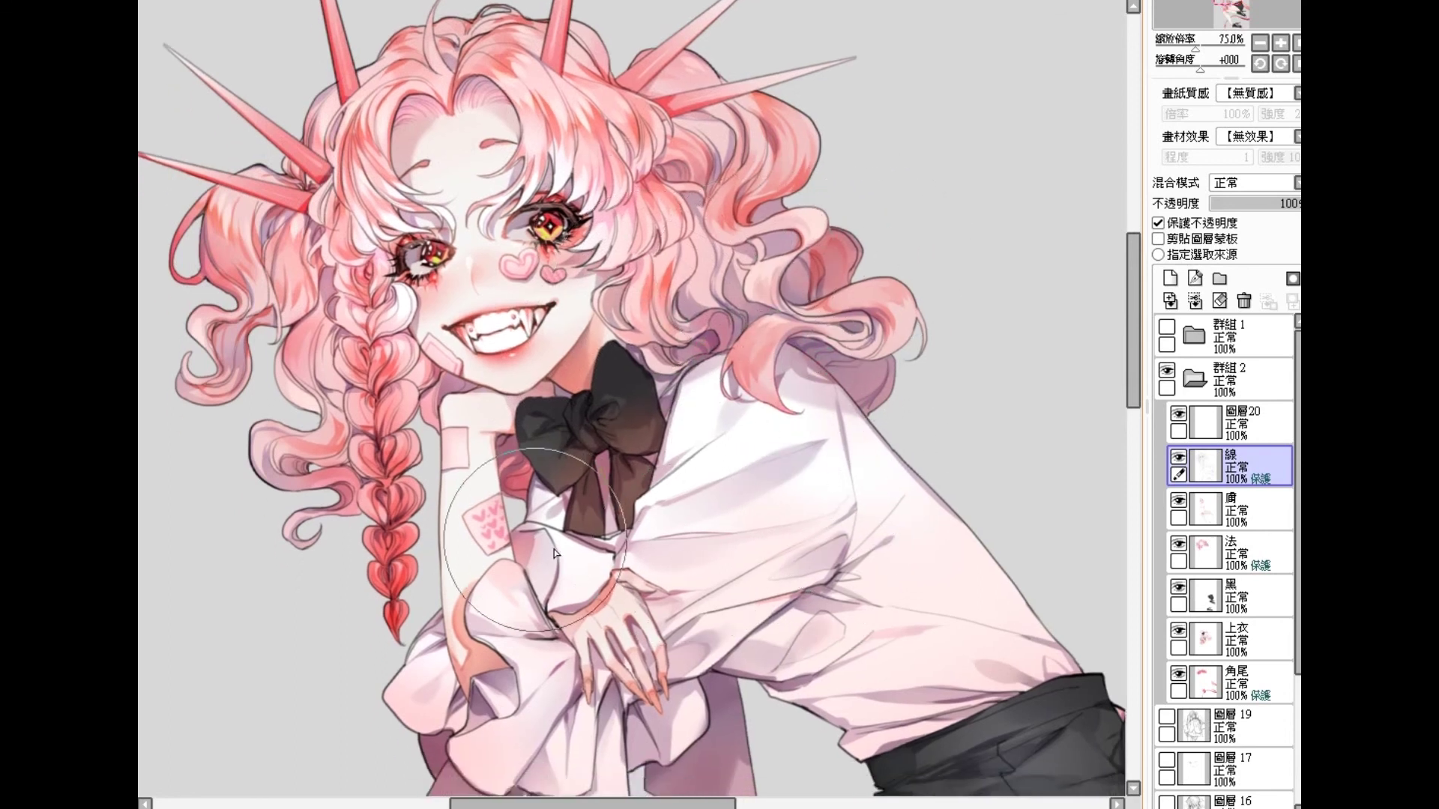
pyautogui.scroll(-2, 554, 550)
pyautogui.scroll(-3, 489, 399)
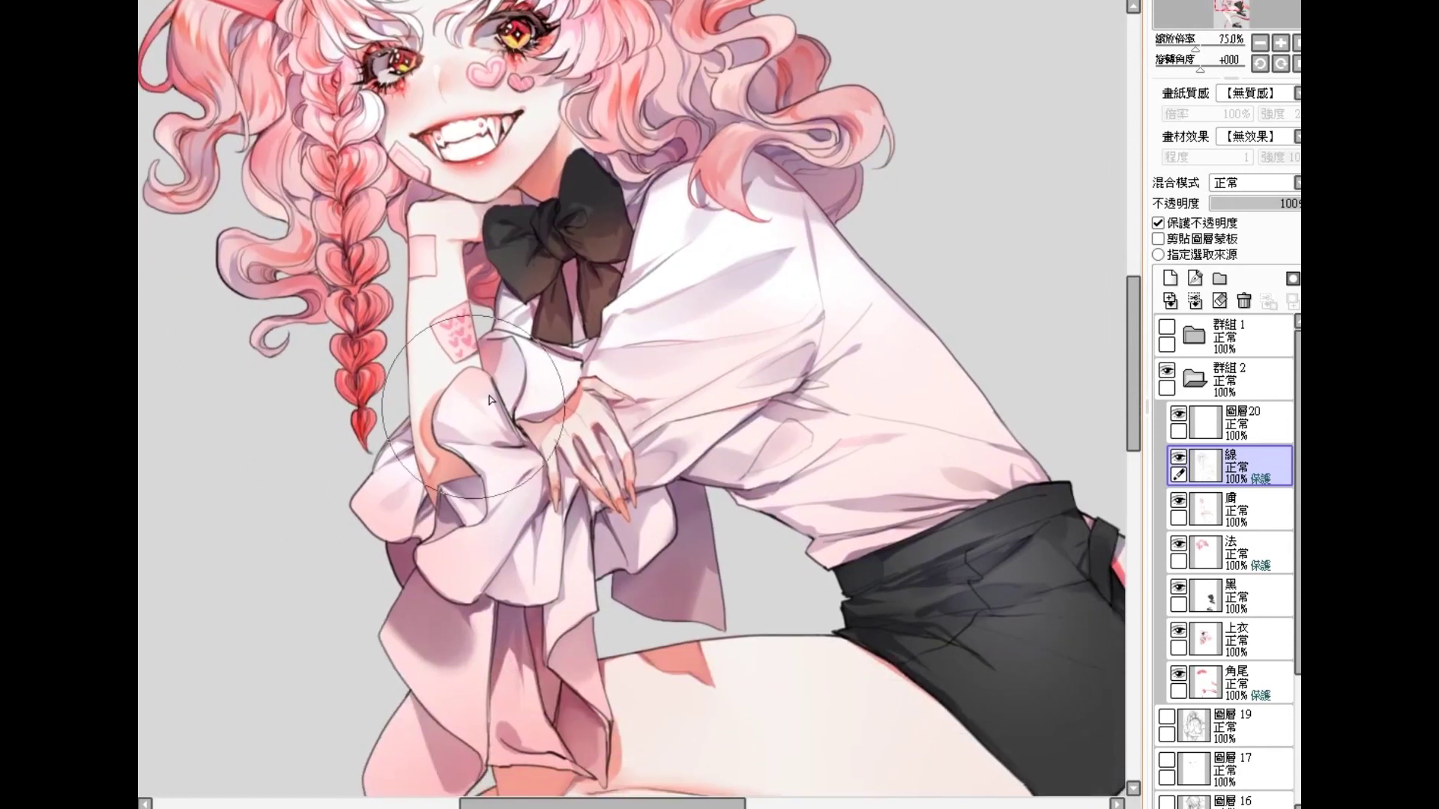
pyautogui.moveTo(493, 450); pyautogui.dragTo(465, 427)
pyautogui.scroll(-1, 594, 393)
pyautogui.moveTo(644, 468); pyautogui.dragTo(635, 513)
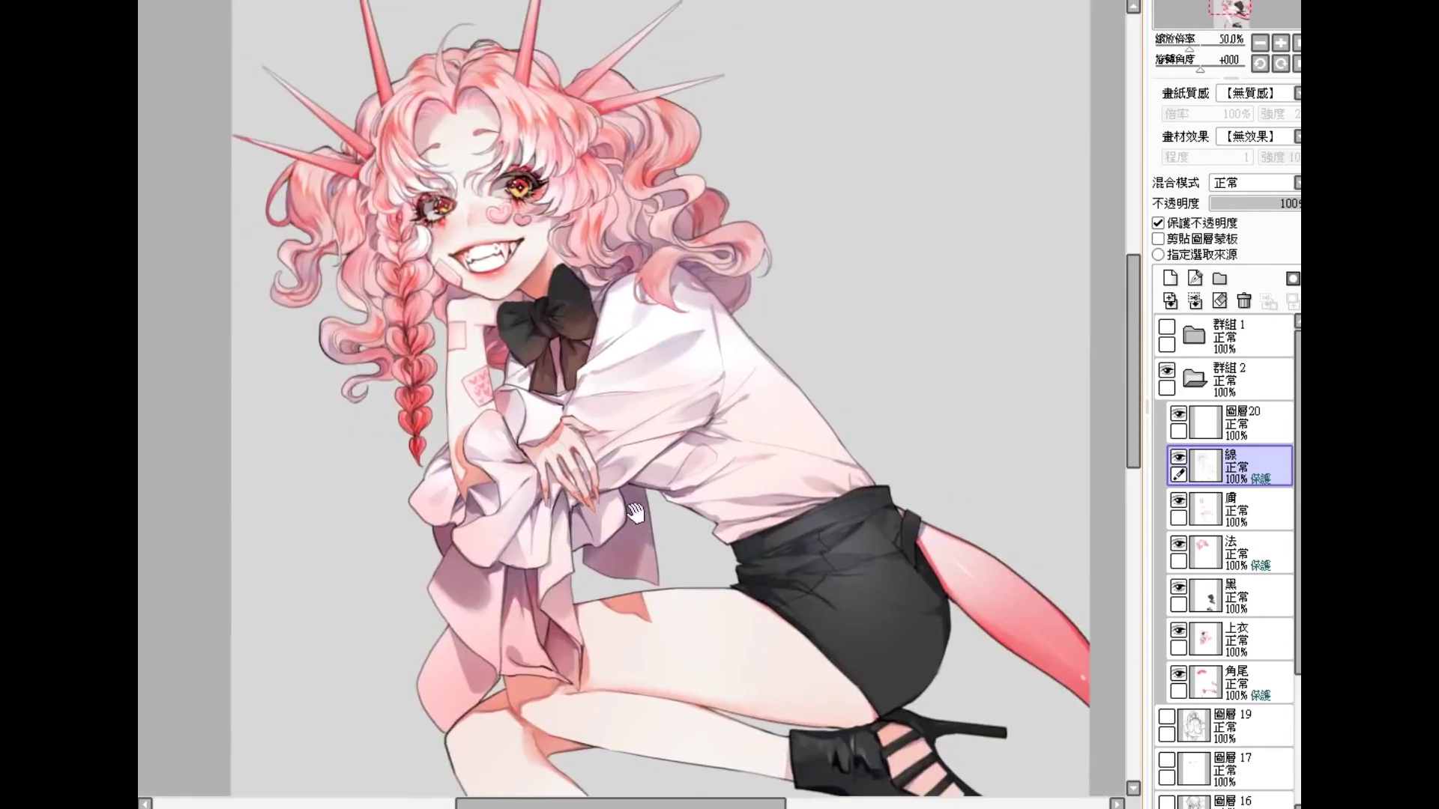
pyautogui.scroll(2, 573, 495)
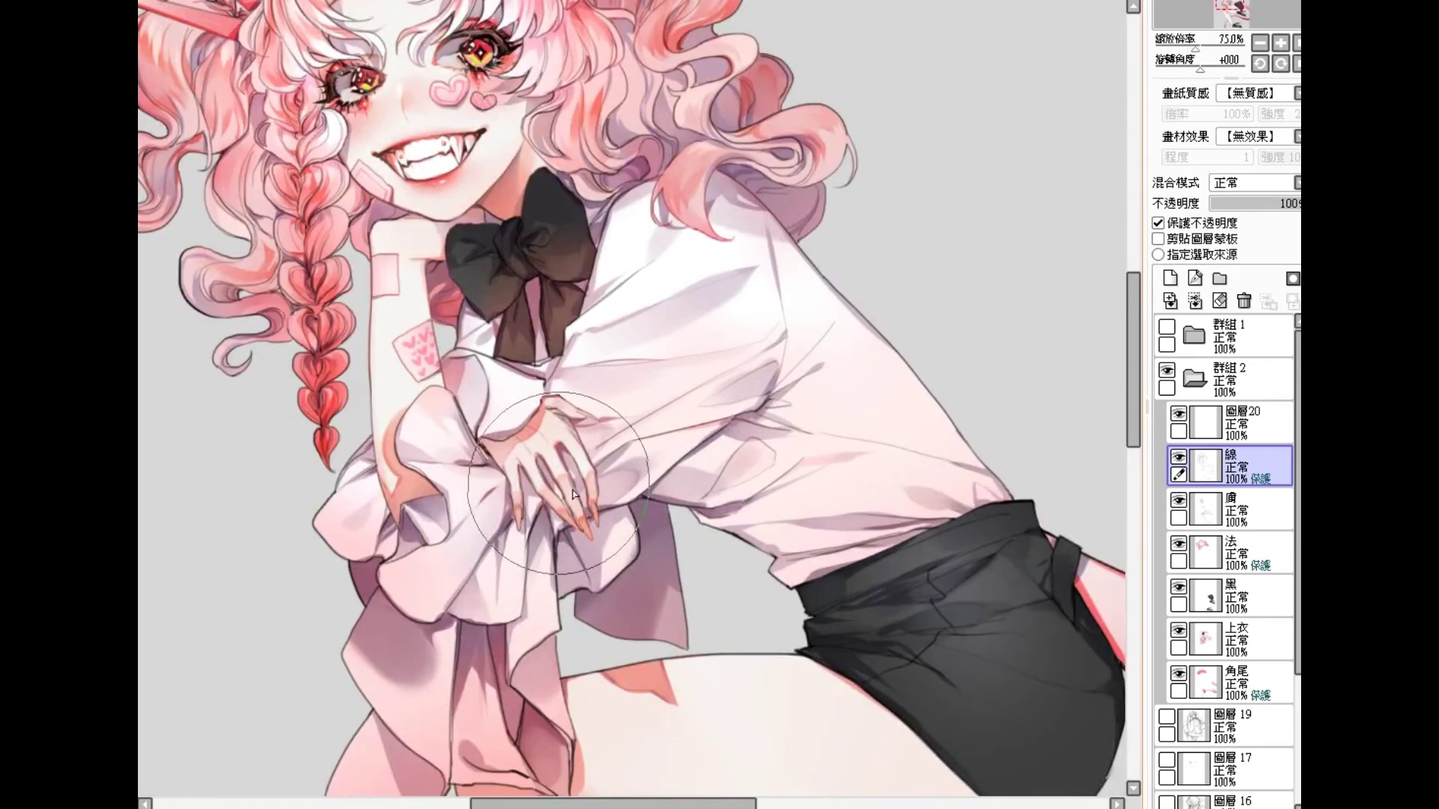
pyautogui.press('[')
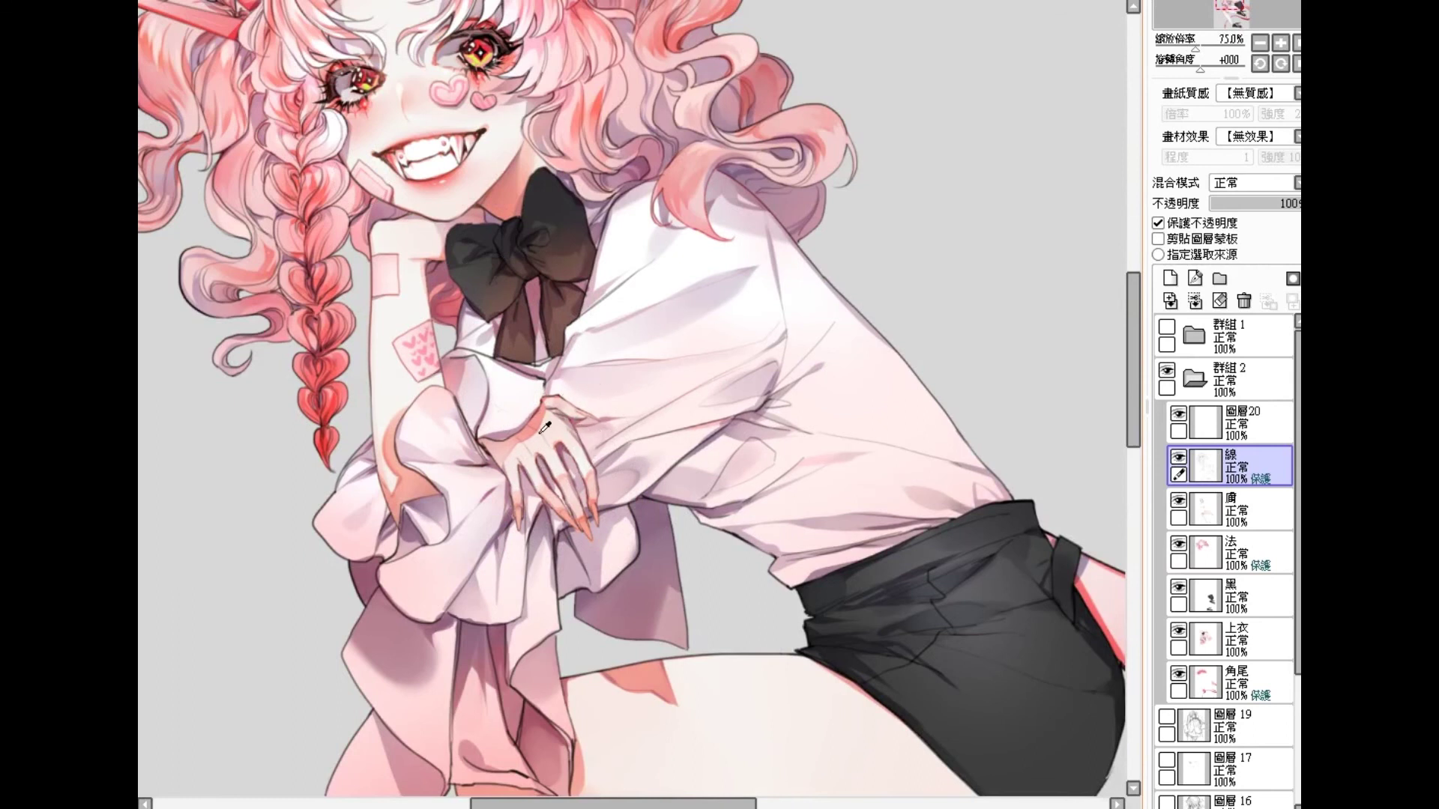
pyautogui.scroll(-2, 544, 428)
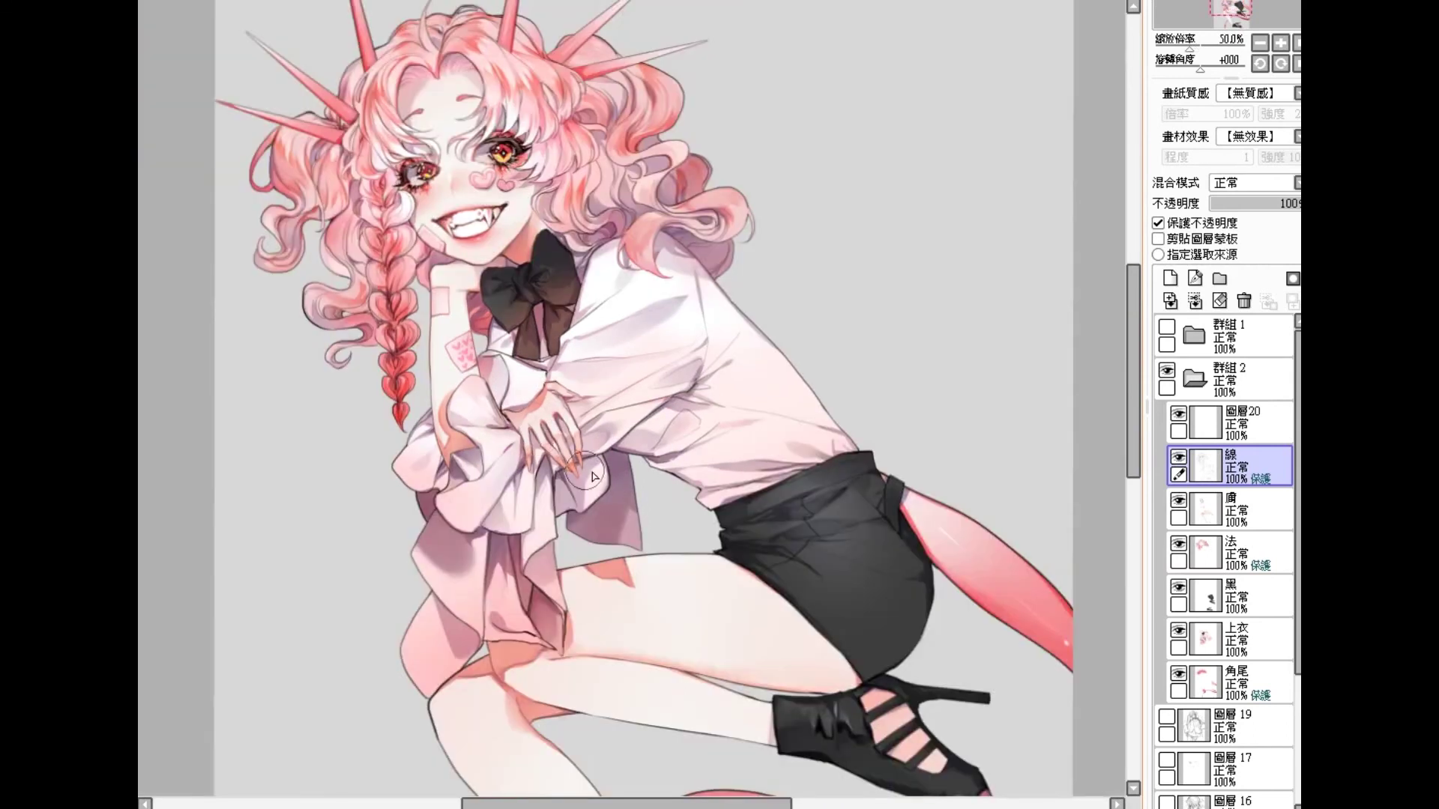
pyautogui.moveTo(845, 504); pyautogui.dragTo(813, 420)
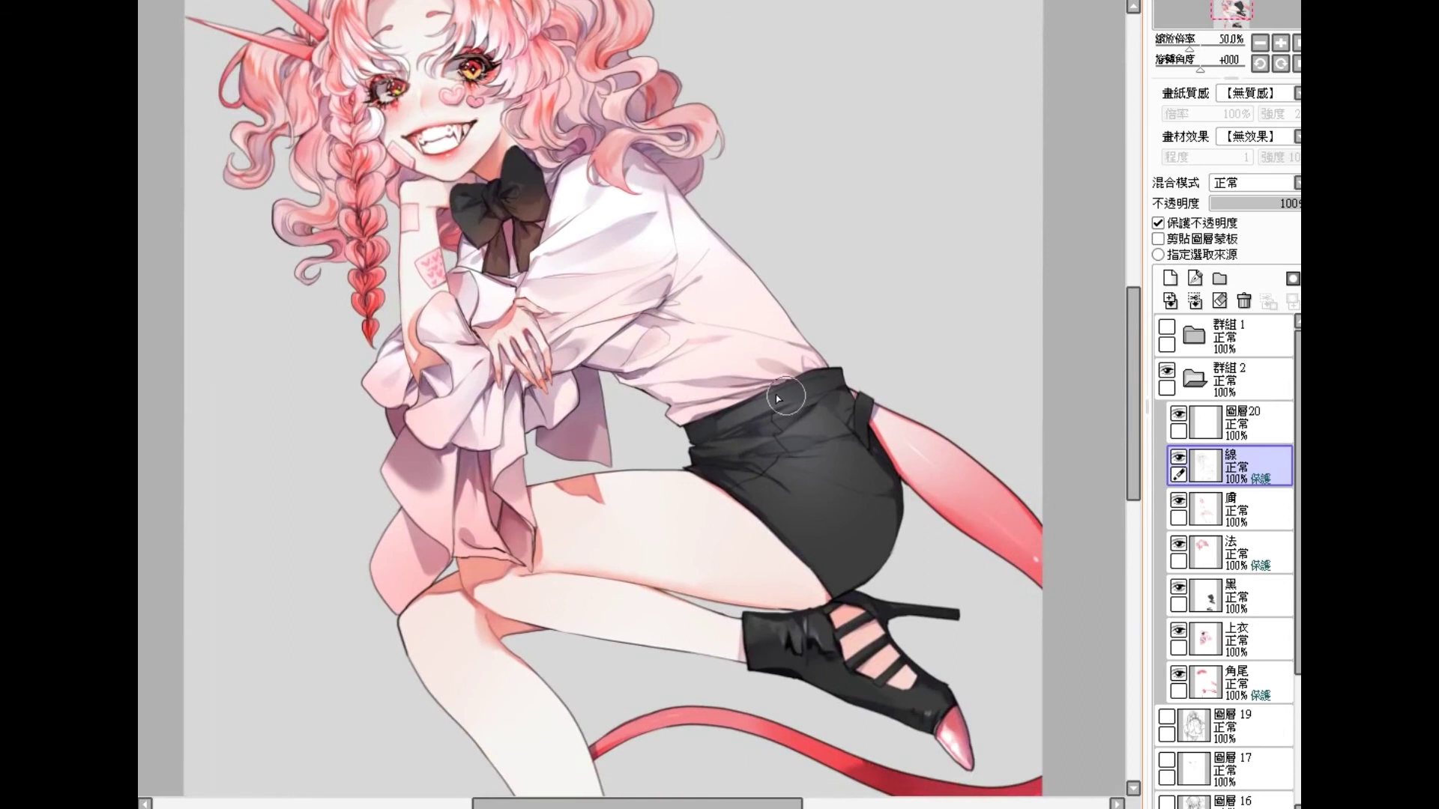
pyautogui.moveTo(403, 609); pyautogui.dragTo(451, 590)
pyautogui.rightClick(482, 603)
# Step: Review the legs, shoes and head, then select the empty layer 圖層20
pyautogui.moveTo(707, 581); pyautogui.dragTo(675, 547)
pyautogui.moveTo(825, 532); pyautogui.dragTo(782, 411)
pyautogui.moveTo(735, 541); pyautogui.dragTo(735, 489)
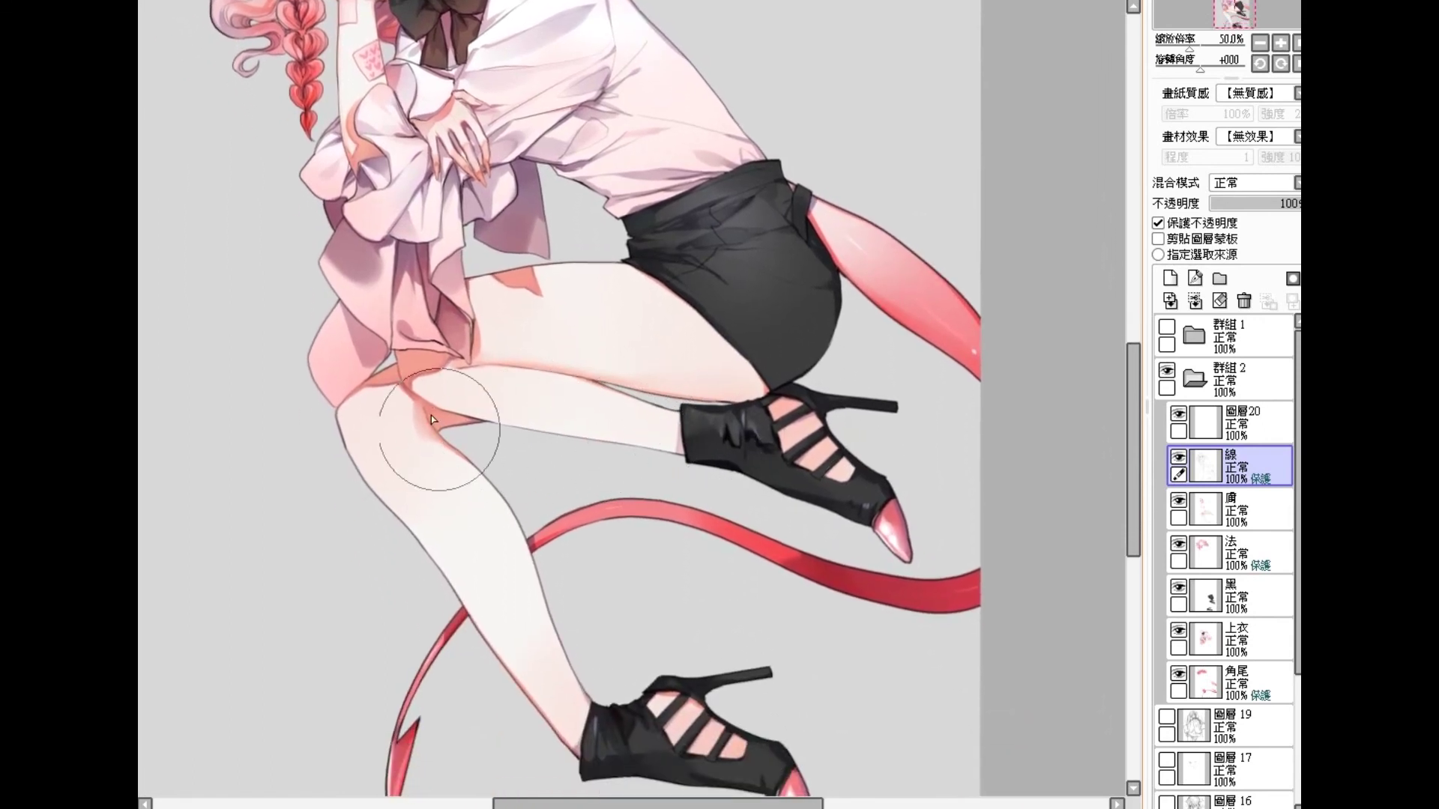
pyautogui.scroll(-2, 479, 503)
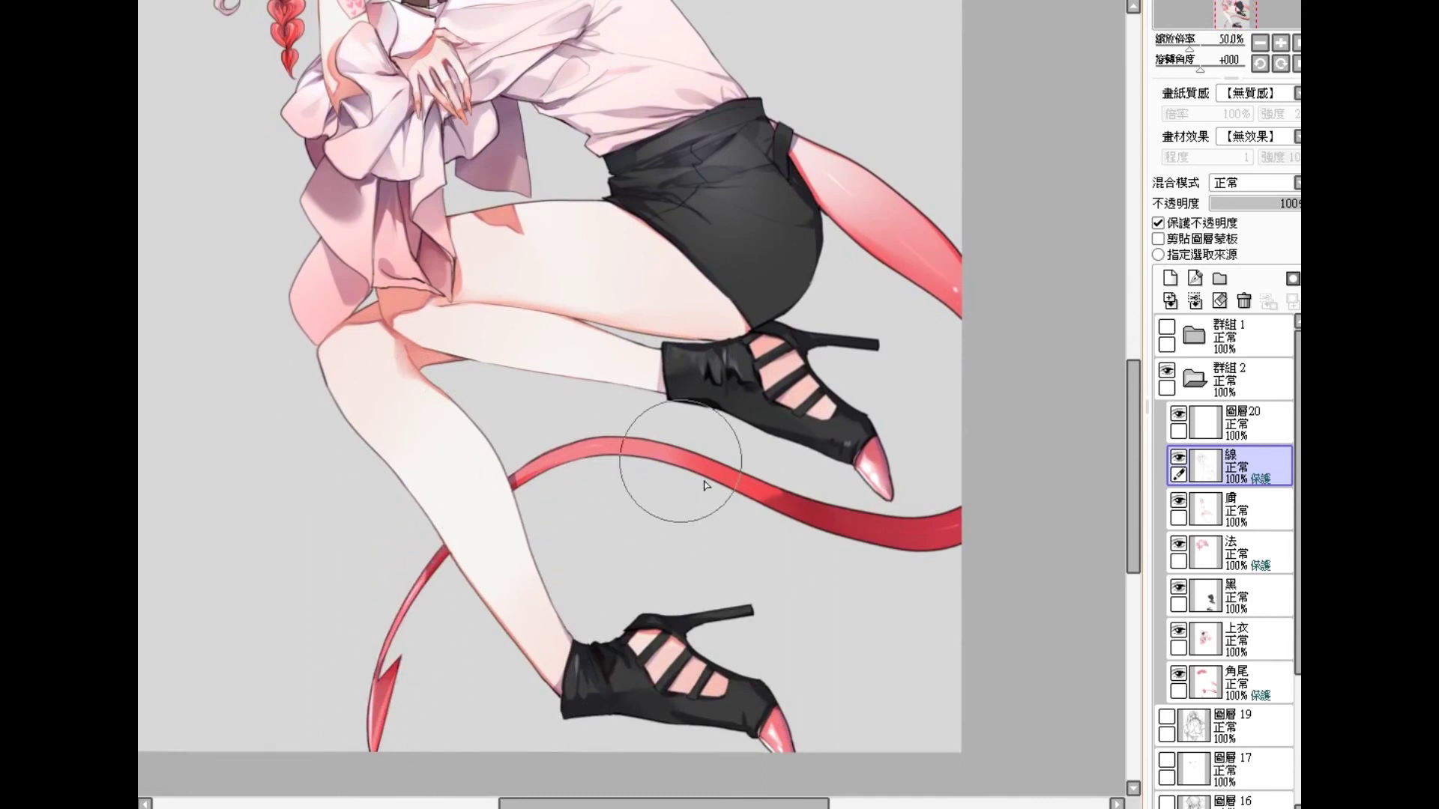
pyautogui.scroll(3, 886, 492)
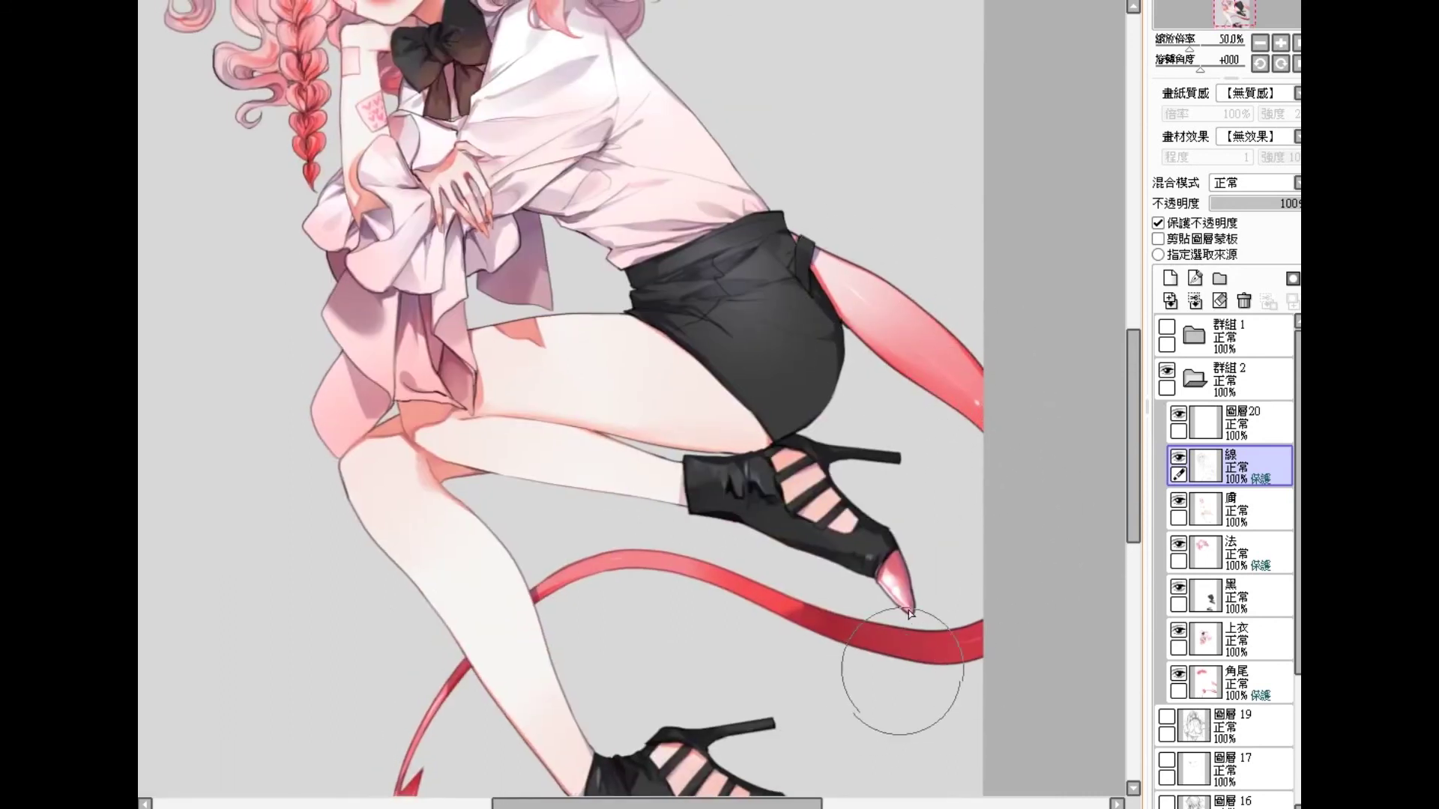
pyautogui.scroll(3, 868, 697)
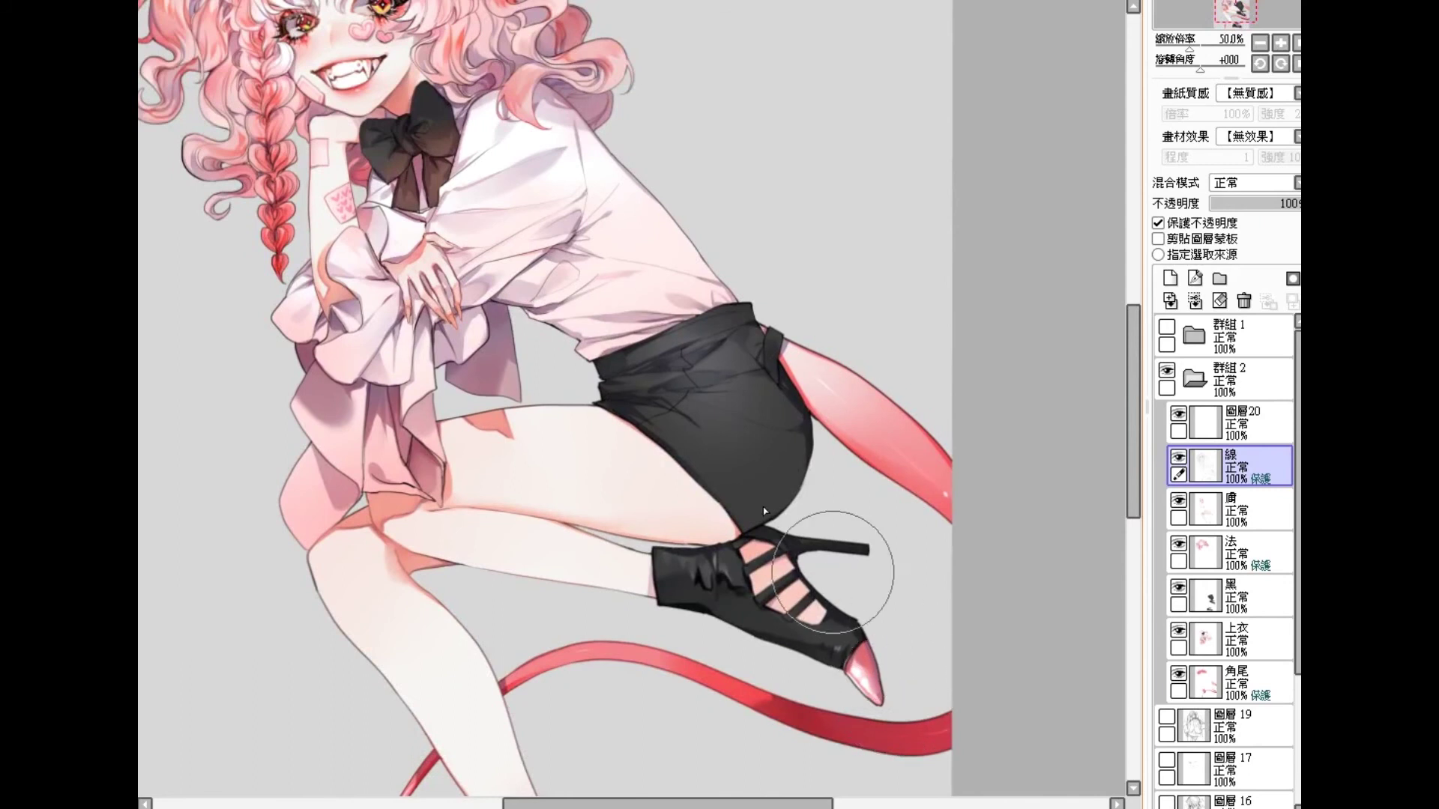
pyautogui.scroll(-5, 763, 507)
pyautogui.moveTo(667, 192); pyautogui.dragTo(680, 637)
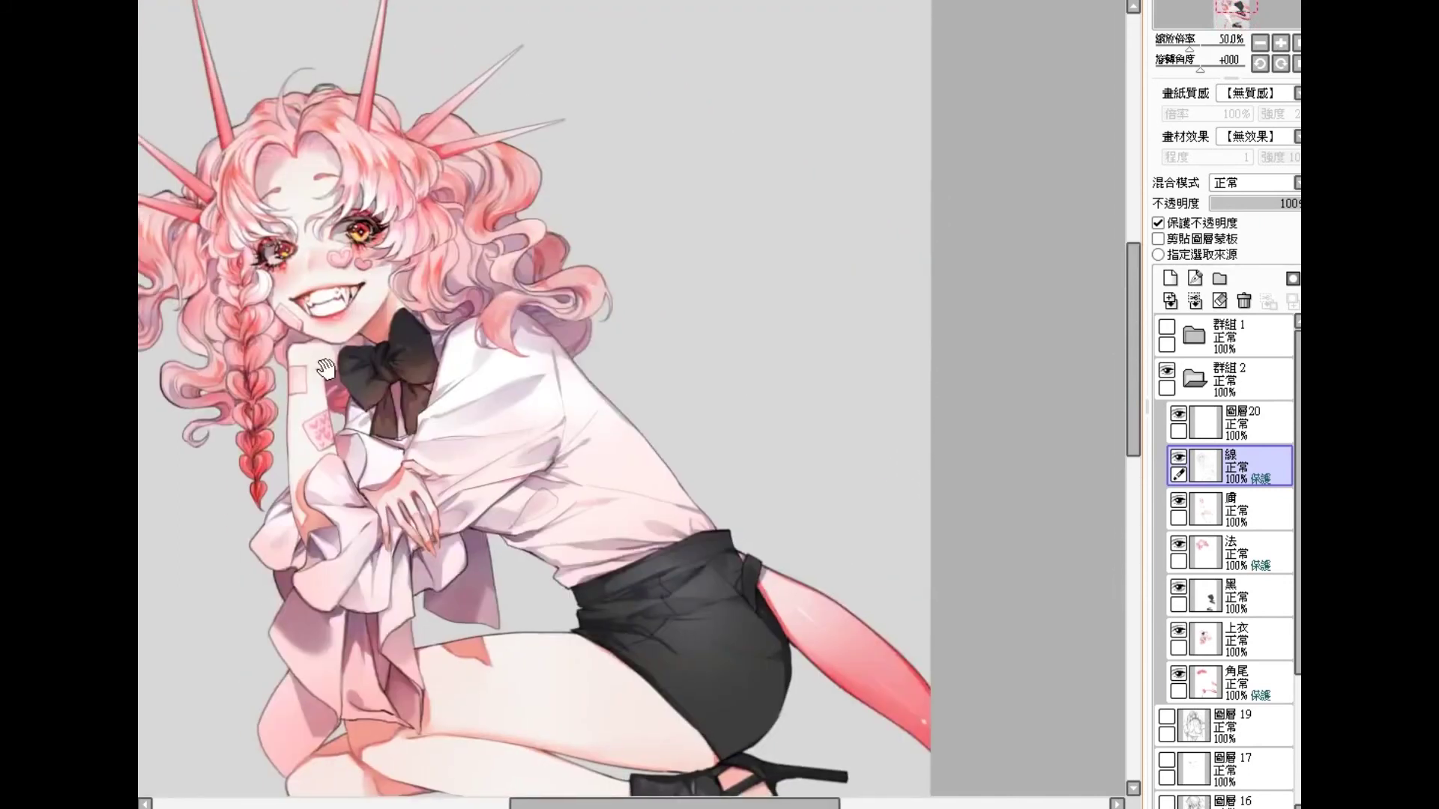
pyautogui.moveTo(322, 366); pyautogui.dragTo(427, 332)
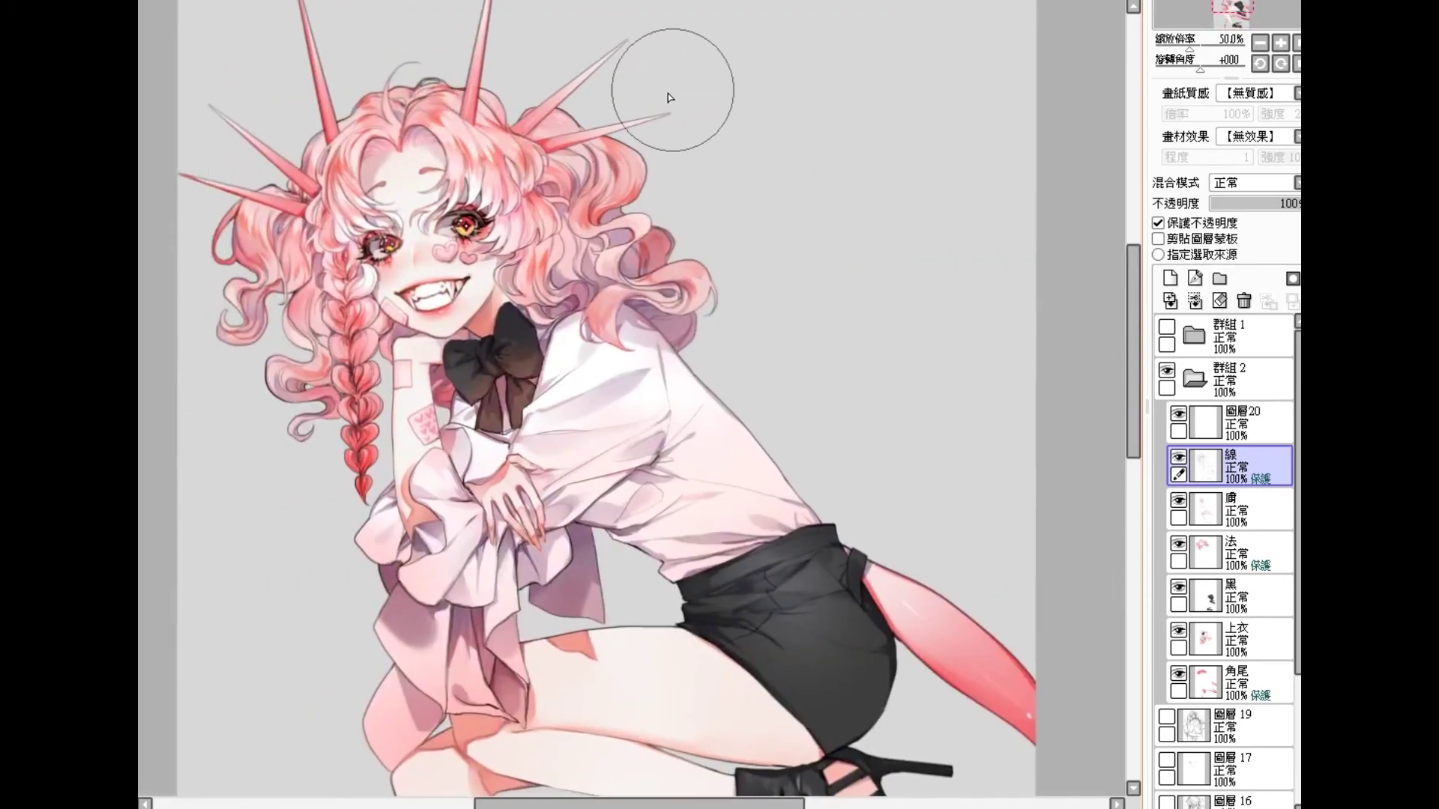
pyautogui.moveTo(669, 96); pyautogui.dragTo(701, 138)
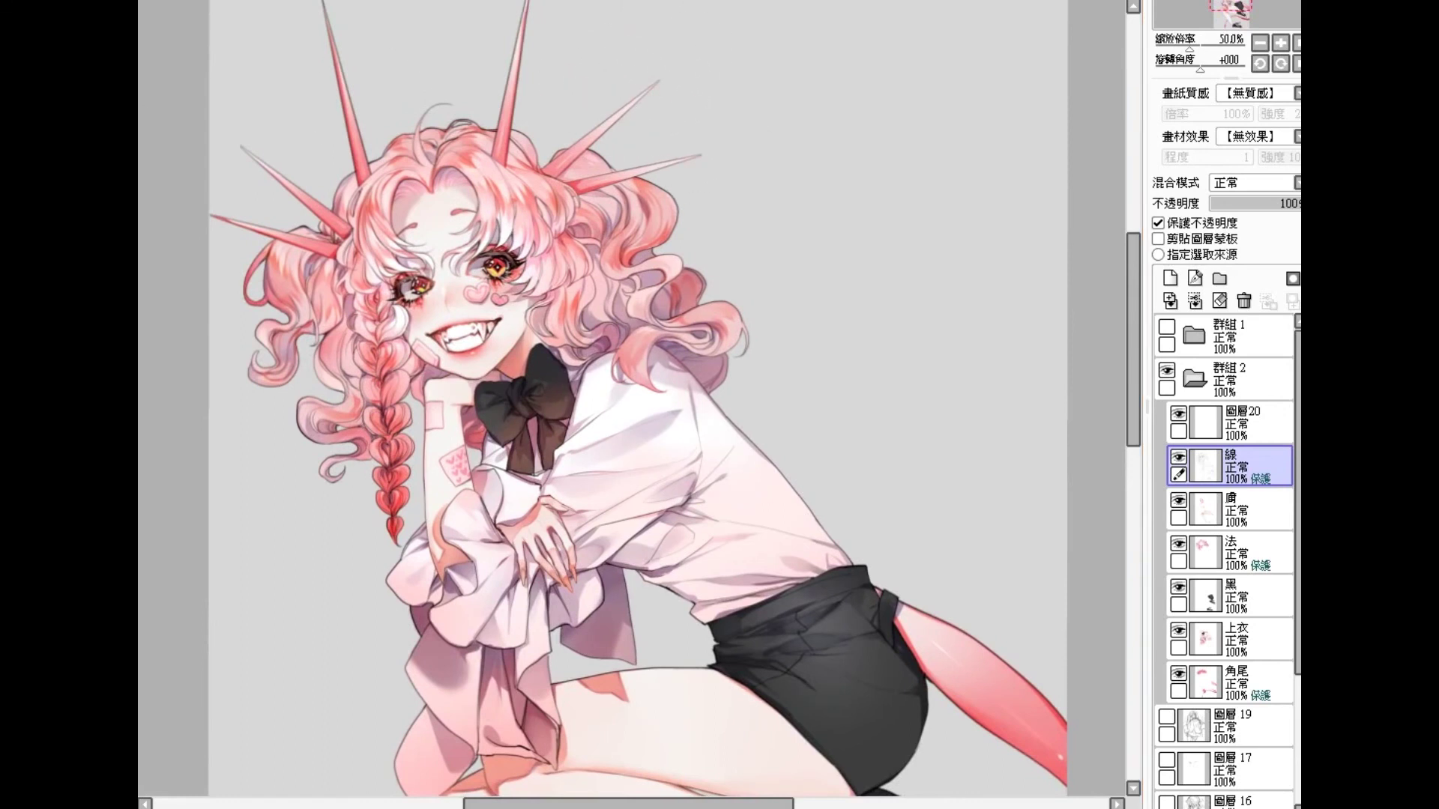
pyautogui.scroll(1, 777, 183)
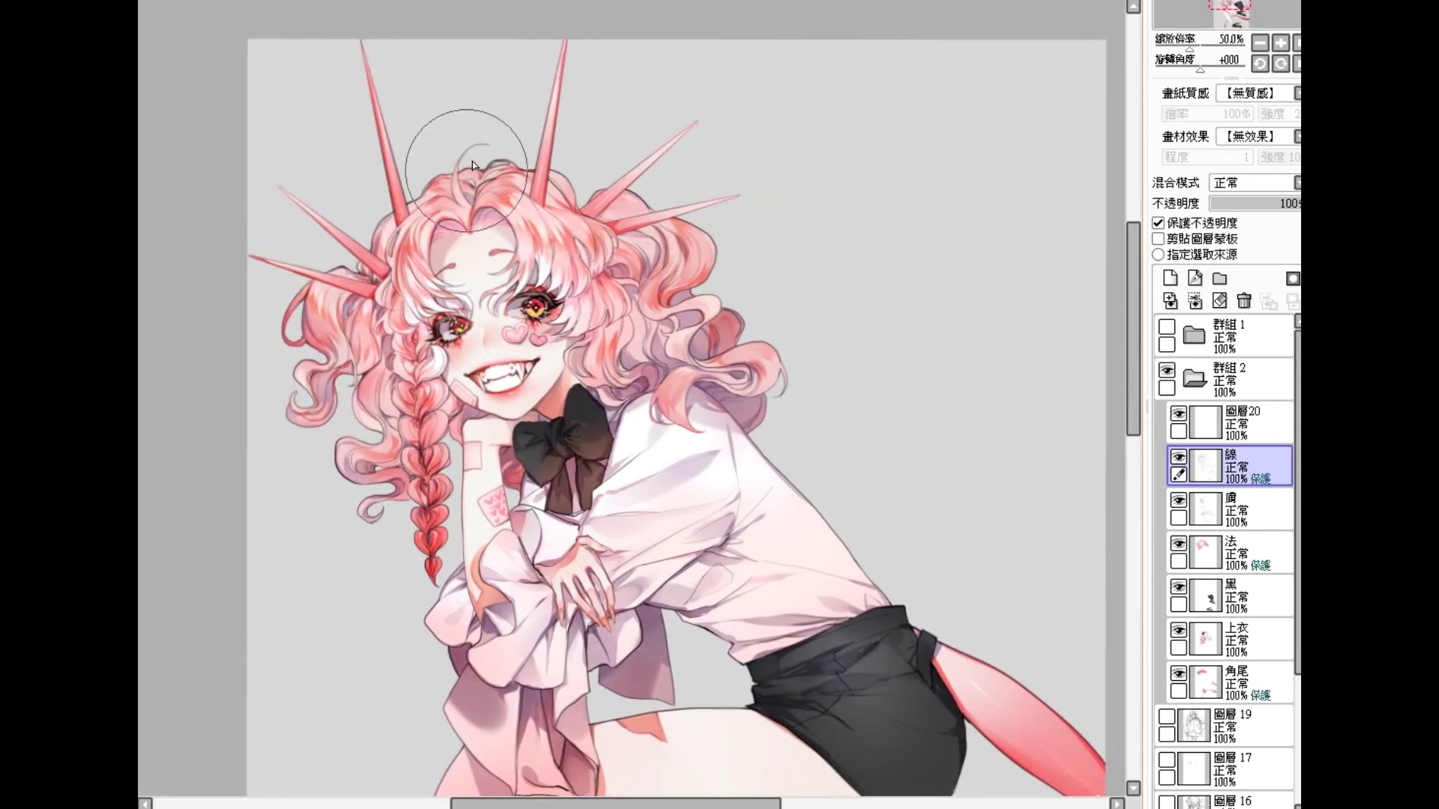
pyautogui.moveTo(655, 324); pyautogui.dragTo(650, 302)
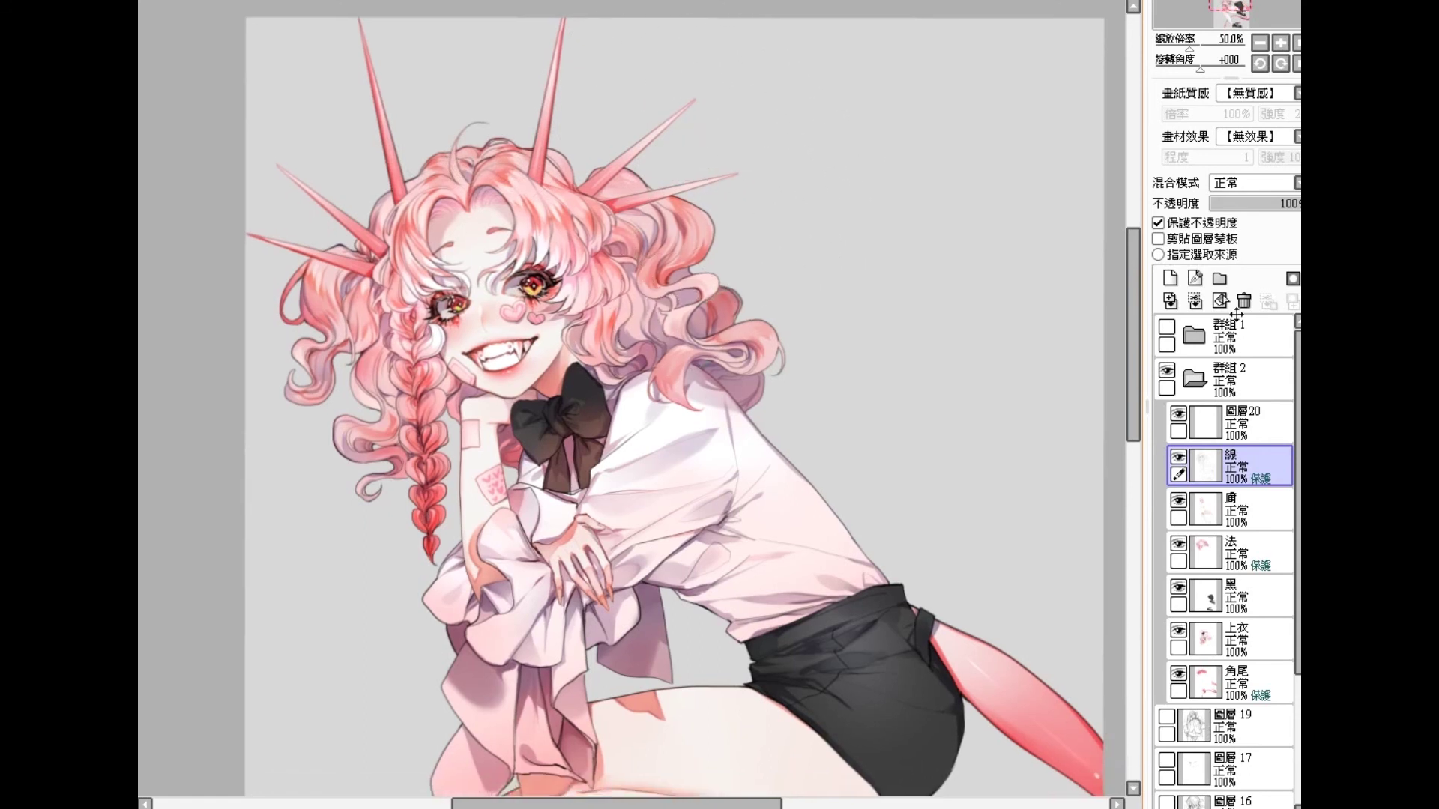
pyautogui.click(1246, 423)
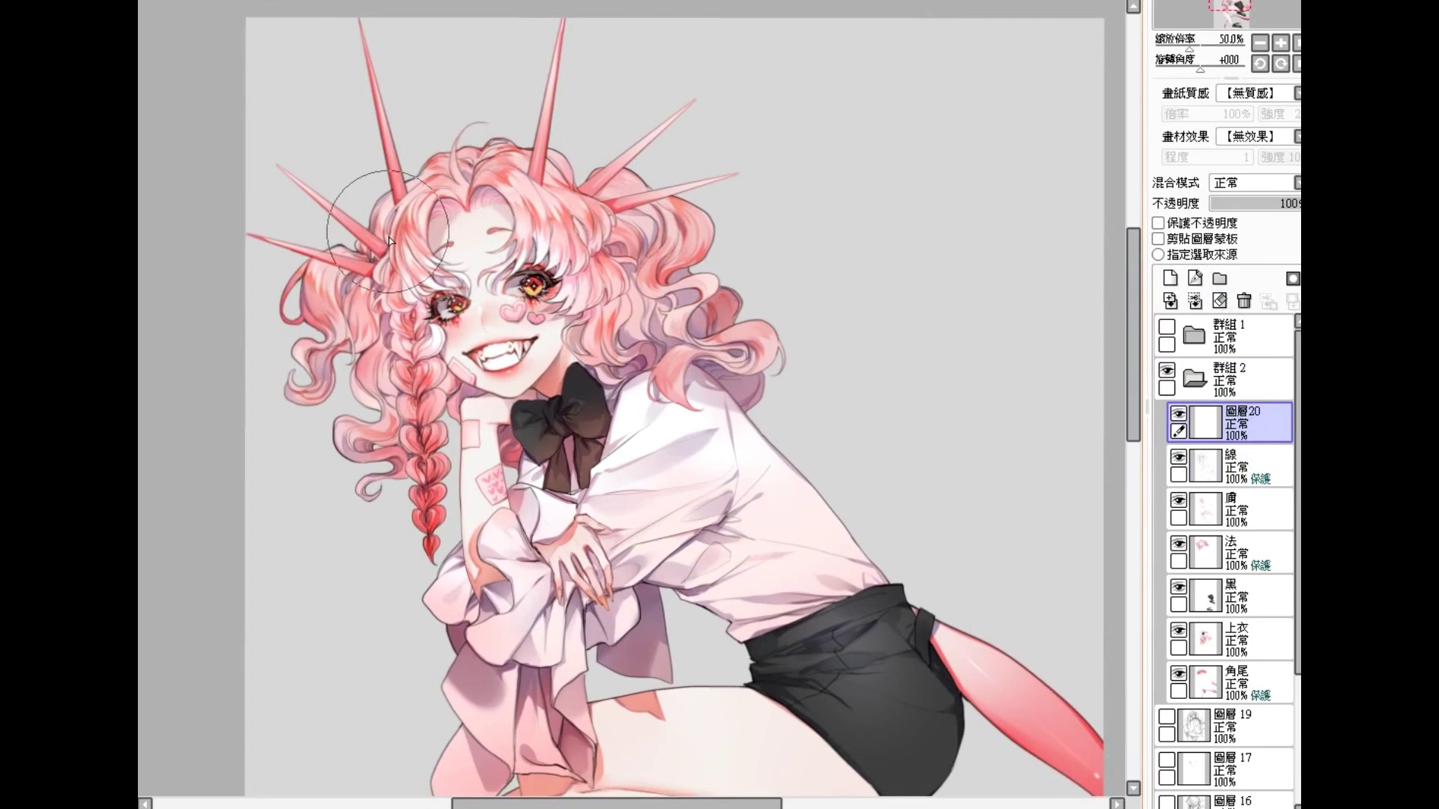
# Step: At 75% zoom, draw a thin curved strand under the left hair curl, then zoom out to 33.3%
pyautogui.scroll(2, 431, 164)
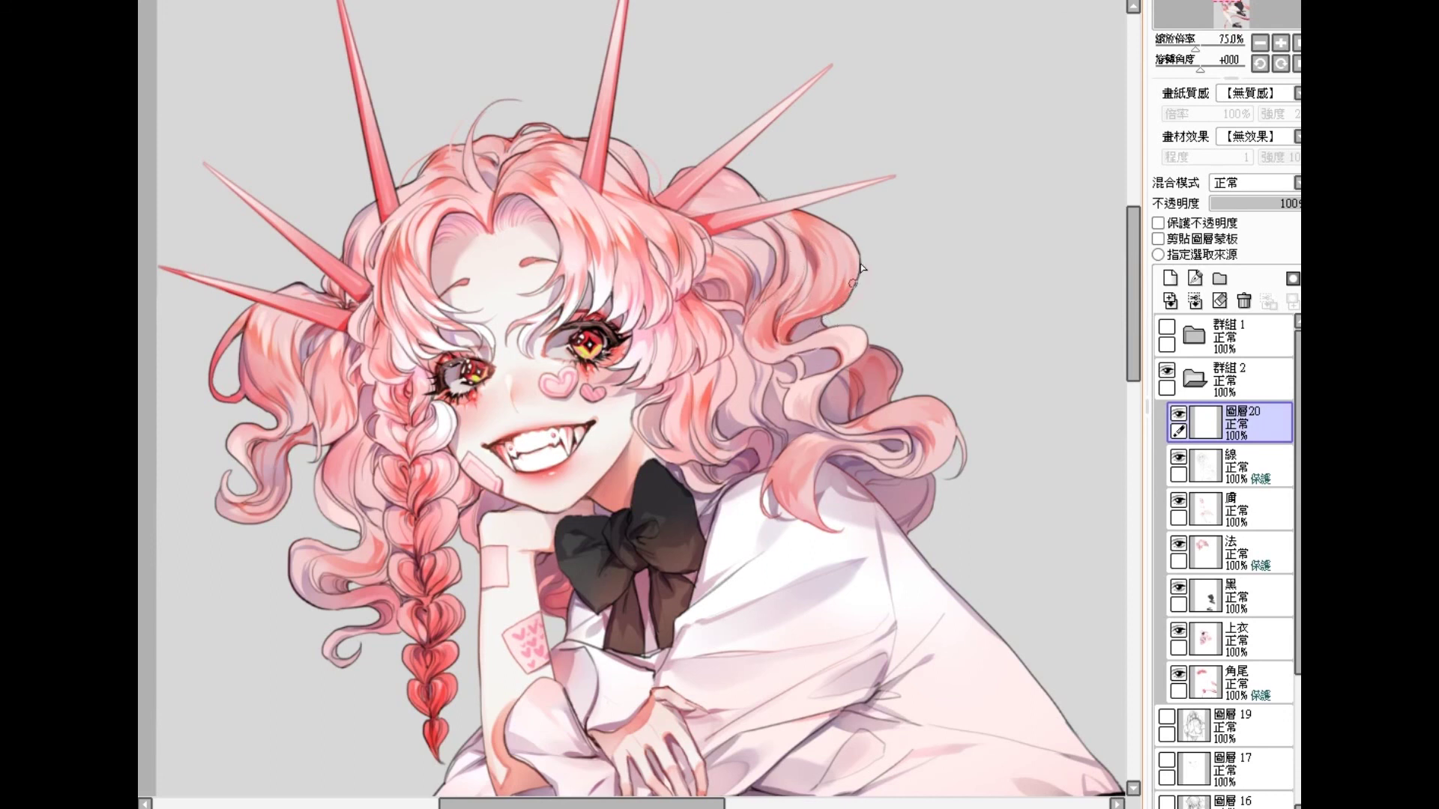
pyautogui.scroll(-2, 867, 290)
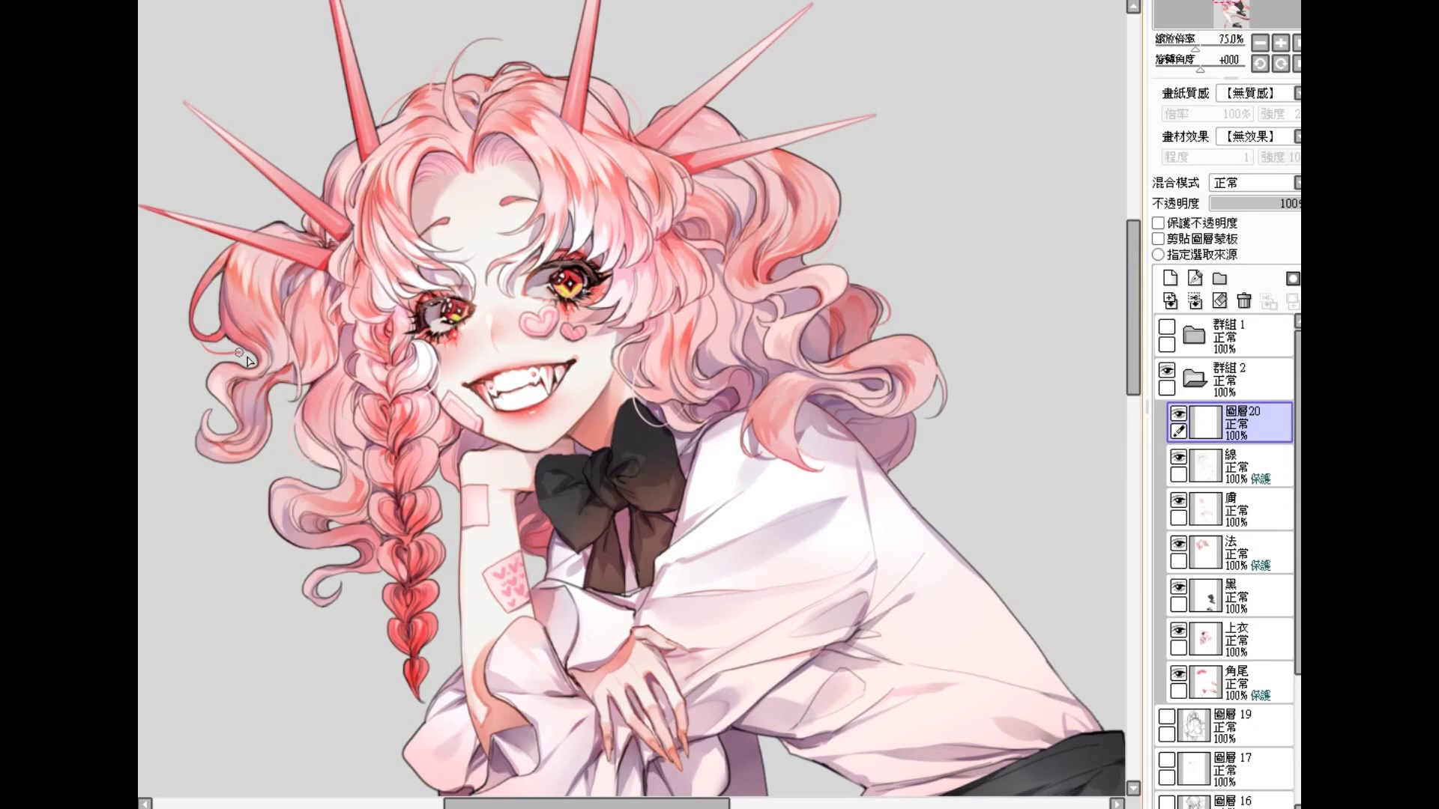
pyautogui.moveTo(278, 427); pyautogui.dragTo(235, 465)
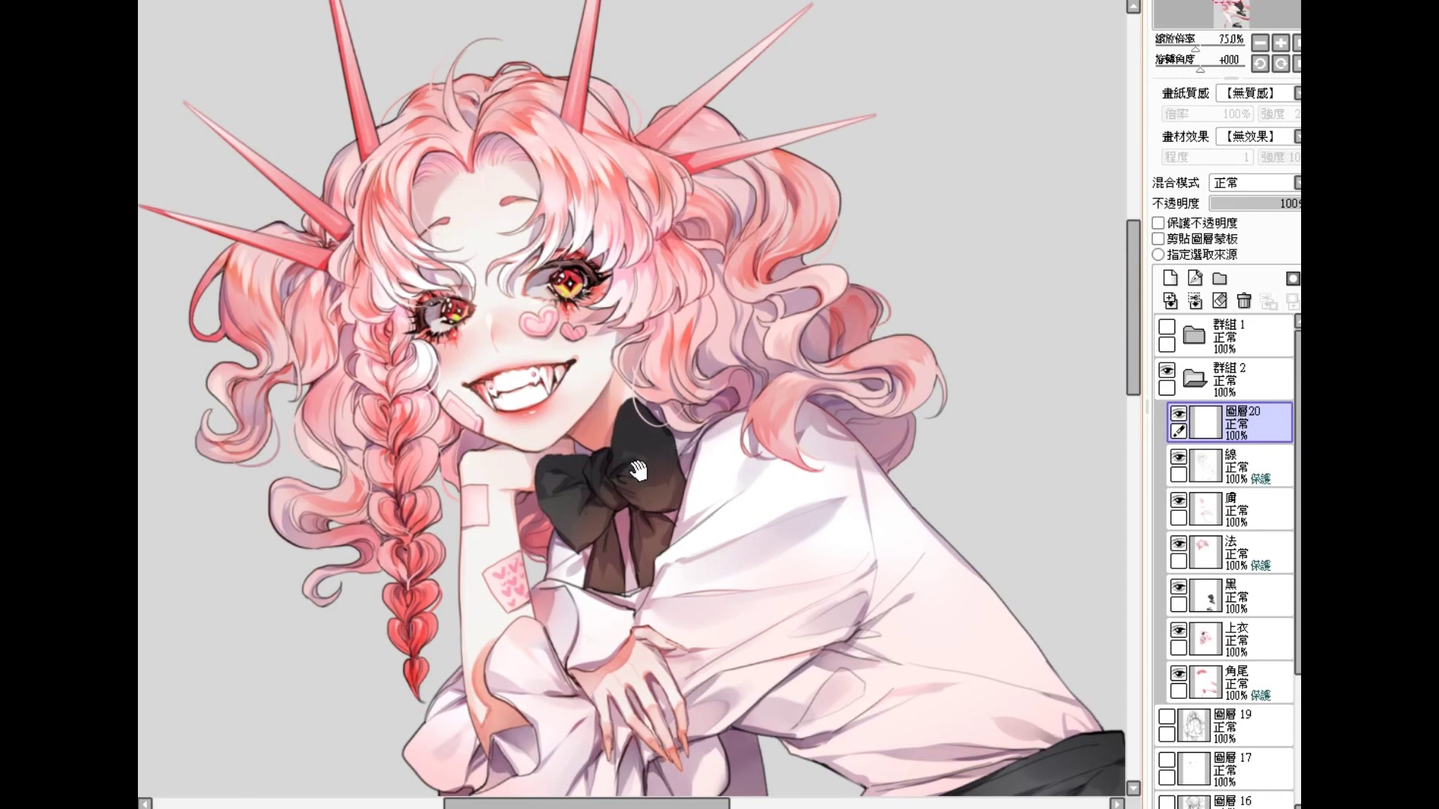
pyautogui.moveTo(641, 472); pyautogui.dragTo(622, 428)
pyautogui.scroll(-1, 623, 429)
pyautogui.moveTo(755, 393); pyautogui.dragTo(690, 313)
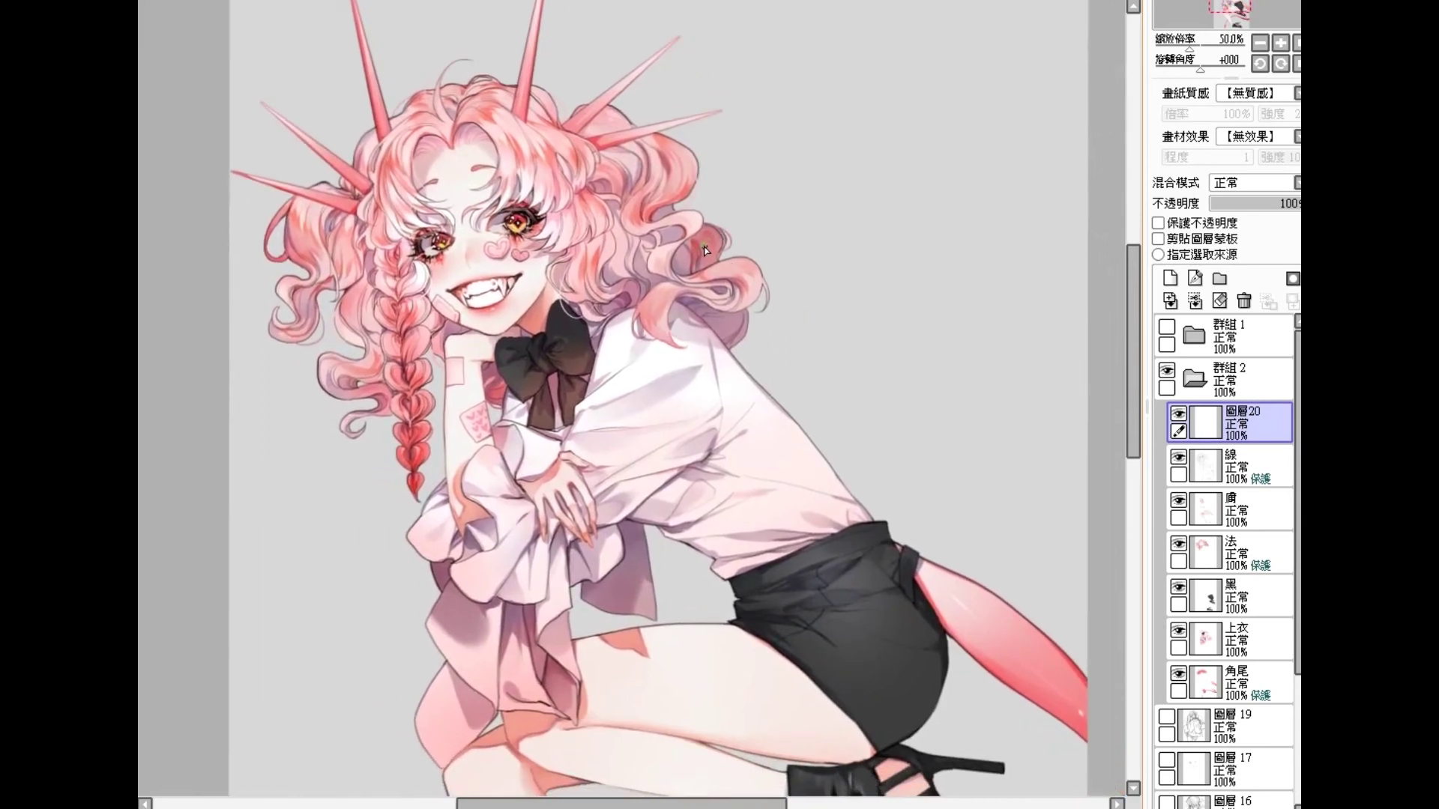
pyautogui.moveTo(714, 442); pyautogui.dragTo(703, 360)
pyautogui.scroll(-1, 687, 324)
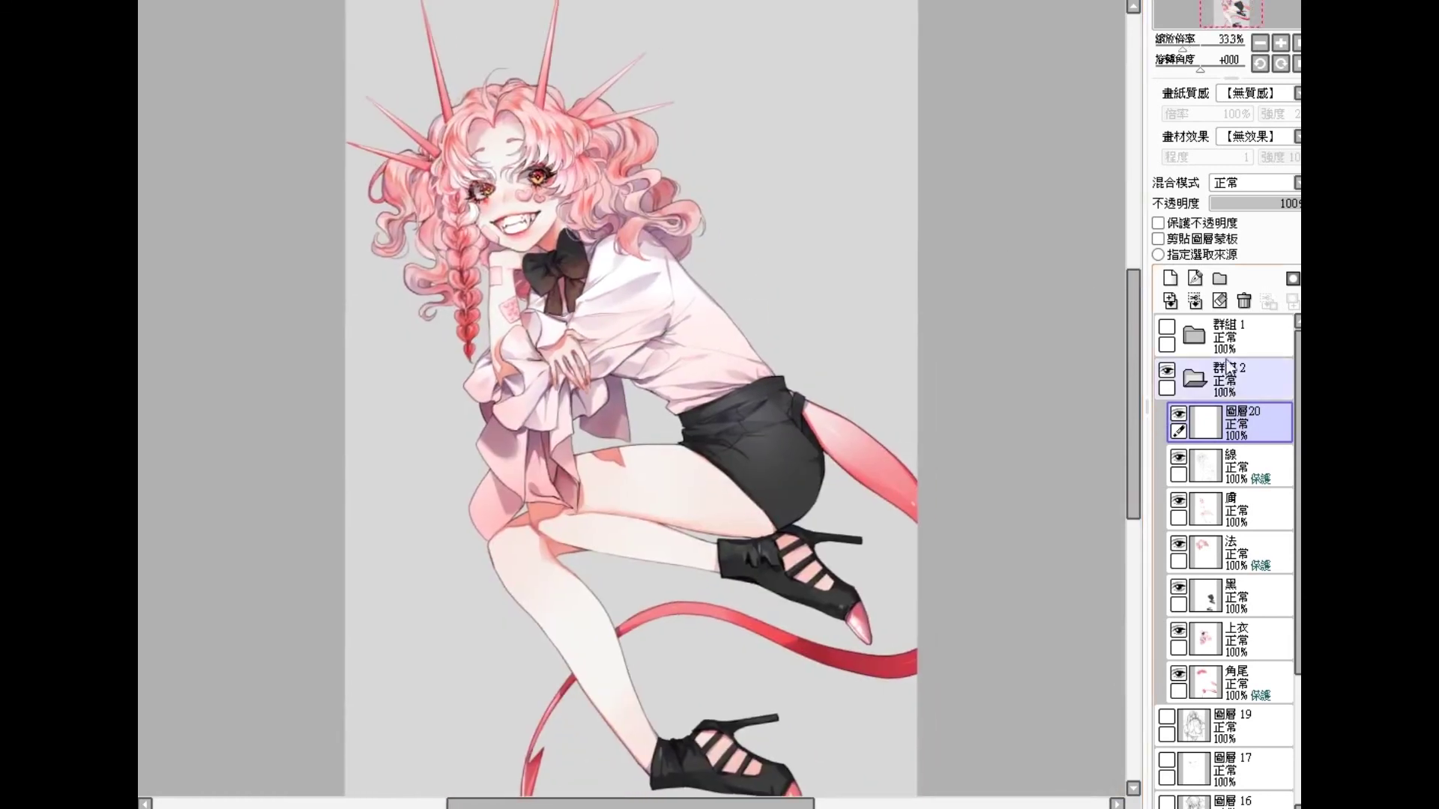
# Step: Set the new layer 圖層21 to Multiply (正片疊底) blending for the cheek scars and blood
pyautogui.keyDown('ctrl'); pyautogui.click(1207, 515); pyautogui.keyUp('ctrl')
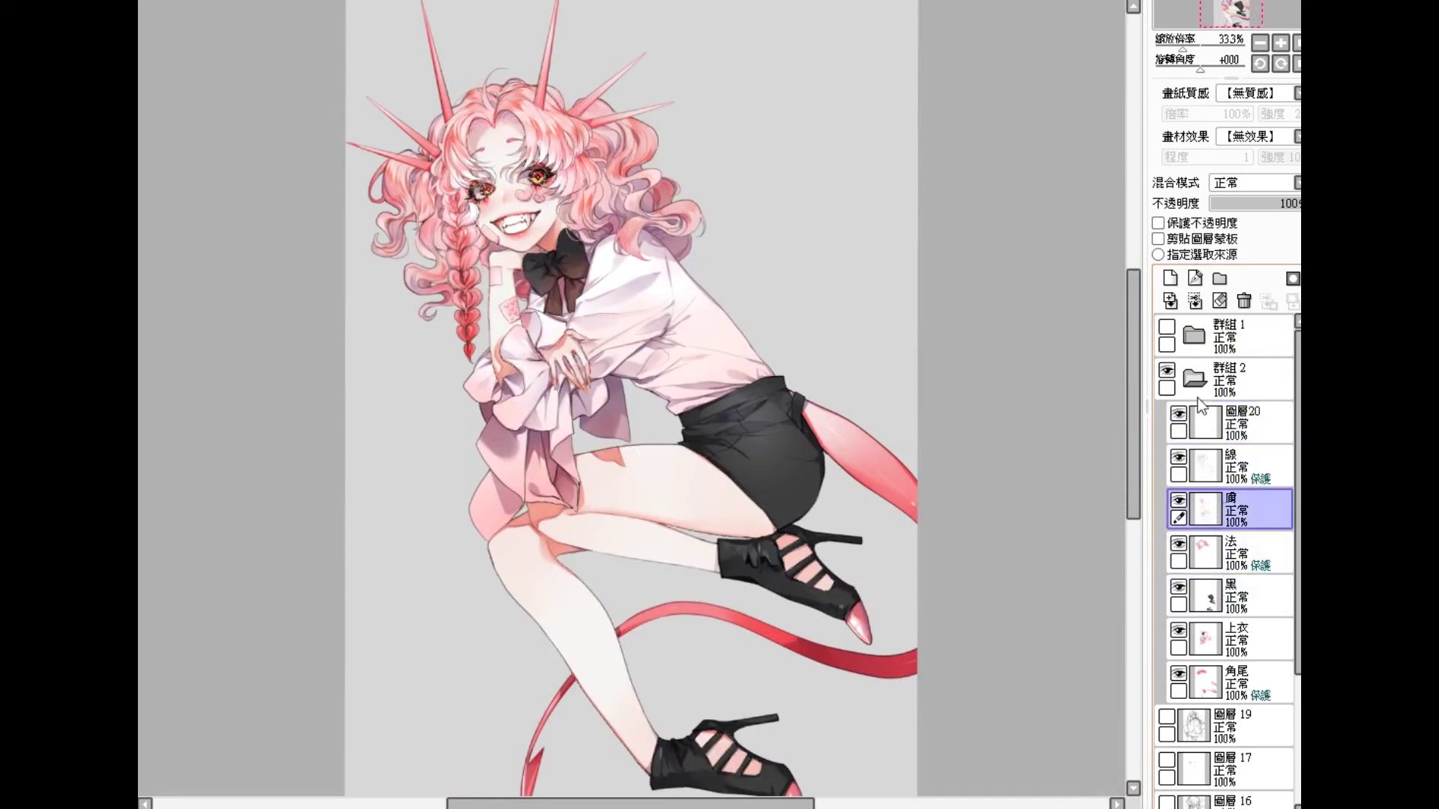
pyautogui.click(1245, 183)
pyautogui.click(1251, 216)
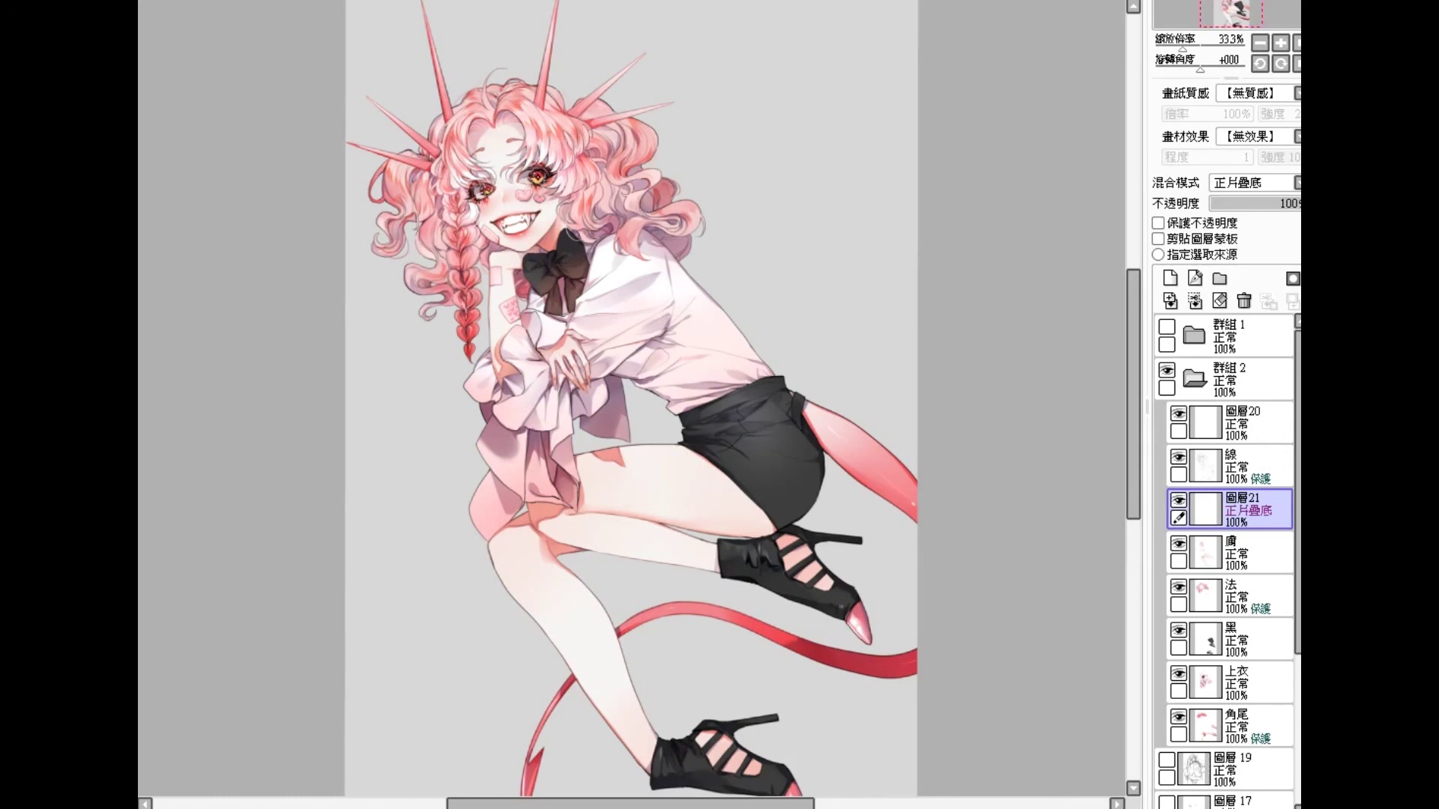
pyautogui.scroll(3, 498, 257)
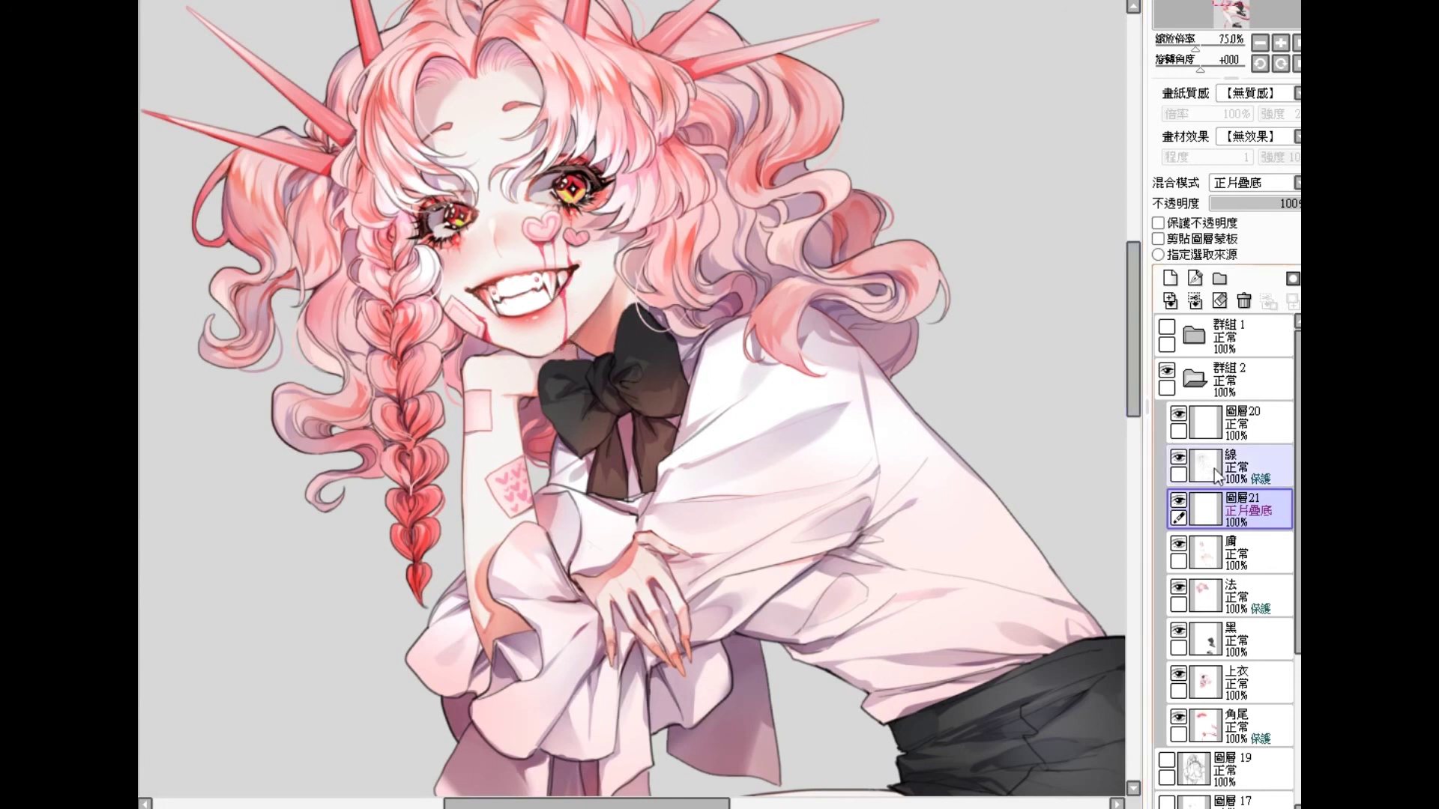
# Step: Move 圖層21 to the top of 群組2, keeping its Multiply blending
pyautogui.moveTo(1211, 505); pyautogui.dragTo(1226, 424)
pyautogui.click(1248, 182)
pyautogui.click(1236, 187)
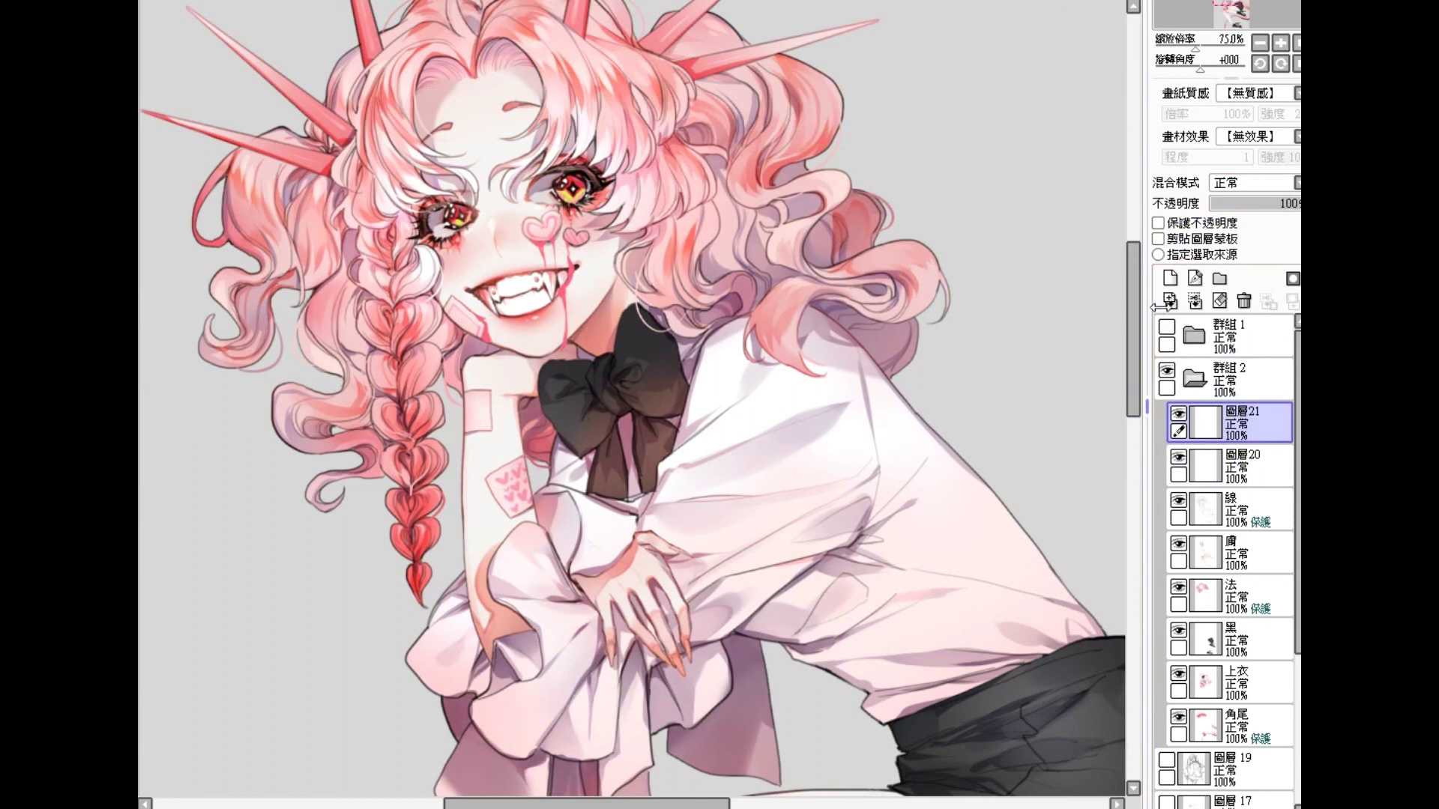
pyautogui.hotkey('ctrl', 'z')
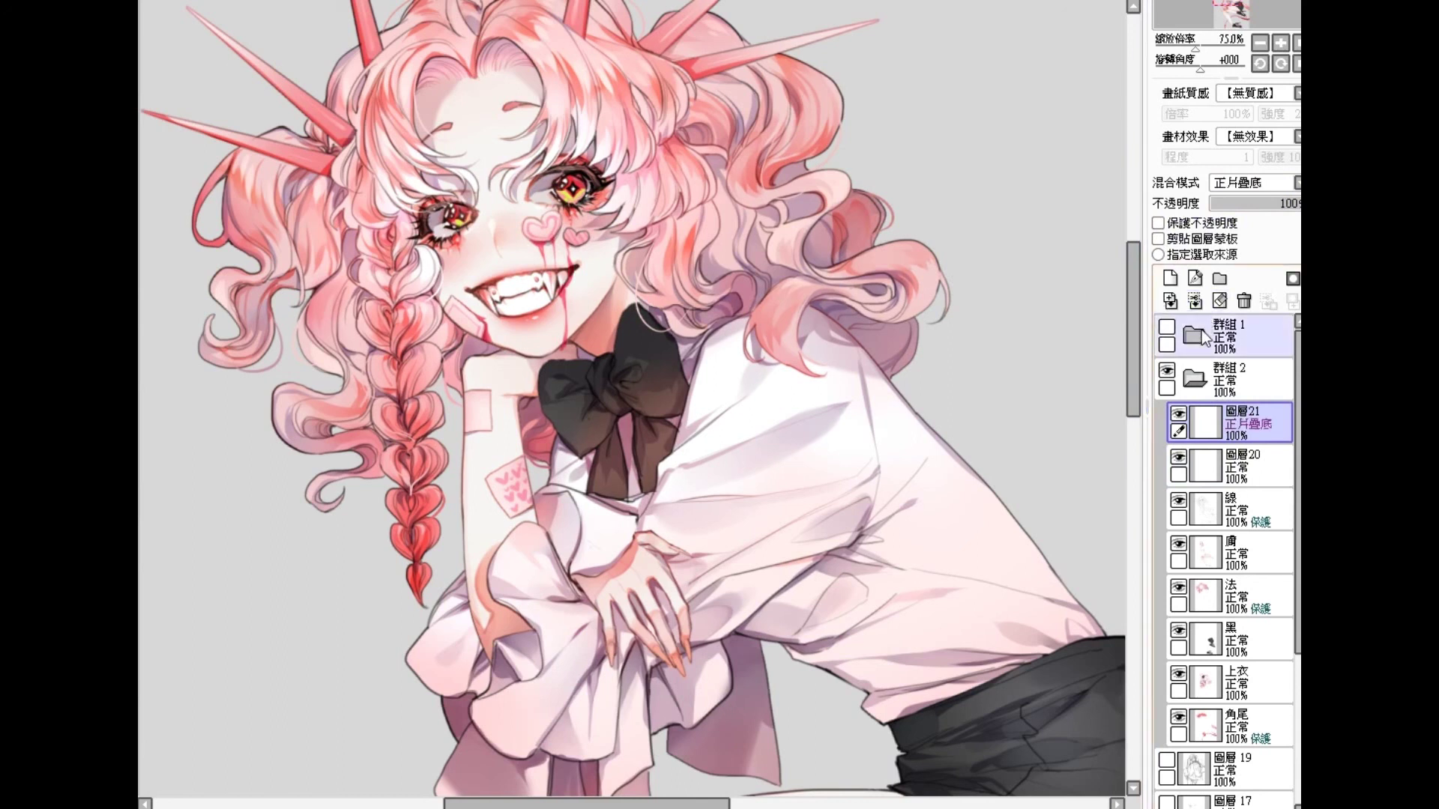
# Step: Move layer 圖層21 below 線 and draw a crisp cross-stitched scar down the forearm
pyautogui.moveTo(1207, 424); pyautogui.dragTo(1220, 535)
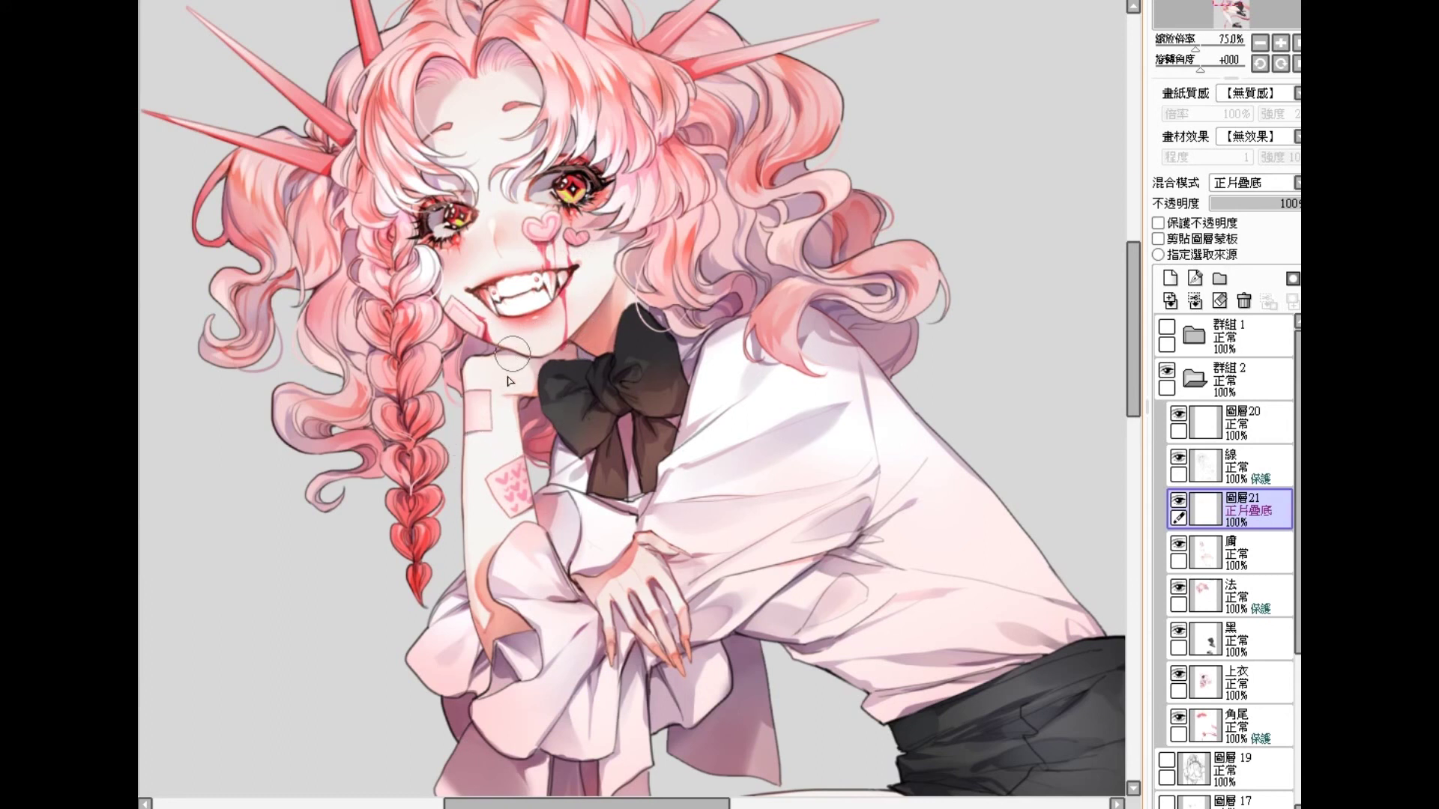
pyautogui.moveTo(520, 425)
pyautogui.mouseDown()
pyautogui.moveTo(459, 486)
pyautogui.moveTo(464, 465)
pyautogui.moveTo(478, 486)
pyautogui.moveTo(476, 458)
pyautogui.moveTo(488, 478)
pyautogui.moveTo(474, 453)
pyautogui.moveTo(490, 473)
pyautogui.moveTo(474, 454)
pyautogui.moveTo(513, 440)
pyautogui.mouseUp()
pyautogui.scroll(2, 514, 461)
pyautogui.moveTo(460, 529)
pyautogui.mouseDown()
pyautogui.moveTo(485, 471)
pyautogui.moveTo(475, 503)
pyautogui.moveTo(461, 477)
pyautogui.moveTo(506, 482)
pyautogui.moveTo(476, 489)
pyautogui.moveTo(514, 440)
pyautogui.mouseUp()
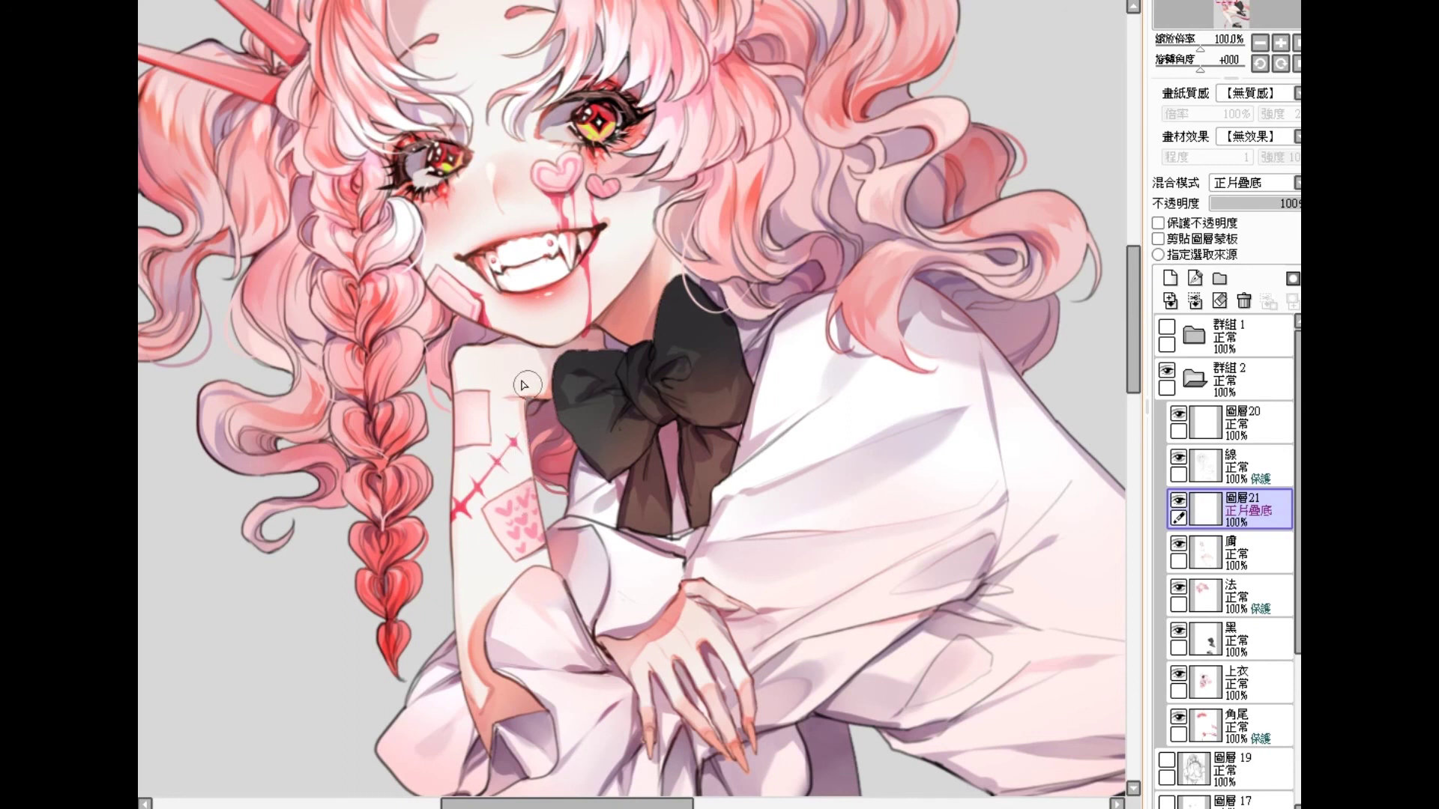
pyautogui.scroll(-3, 523, 385)
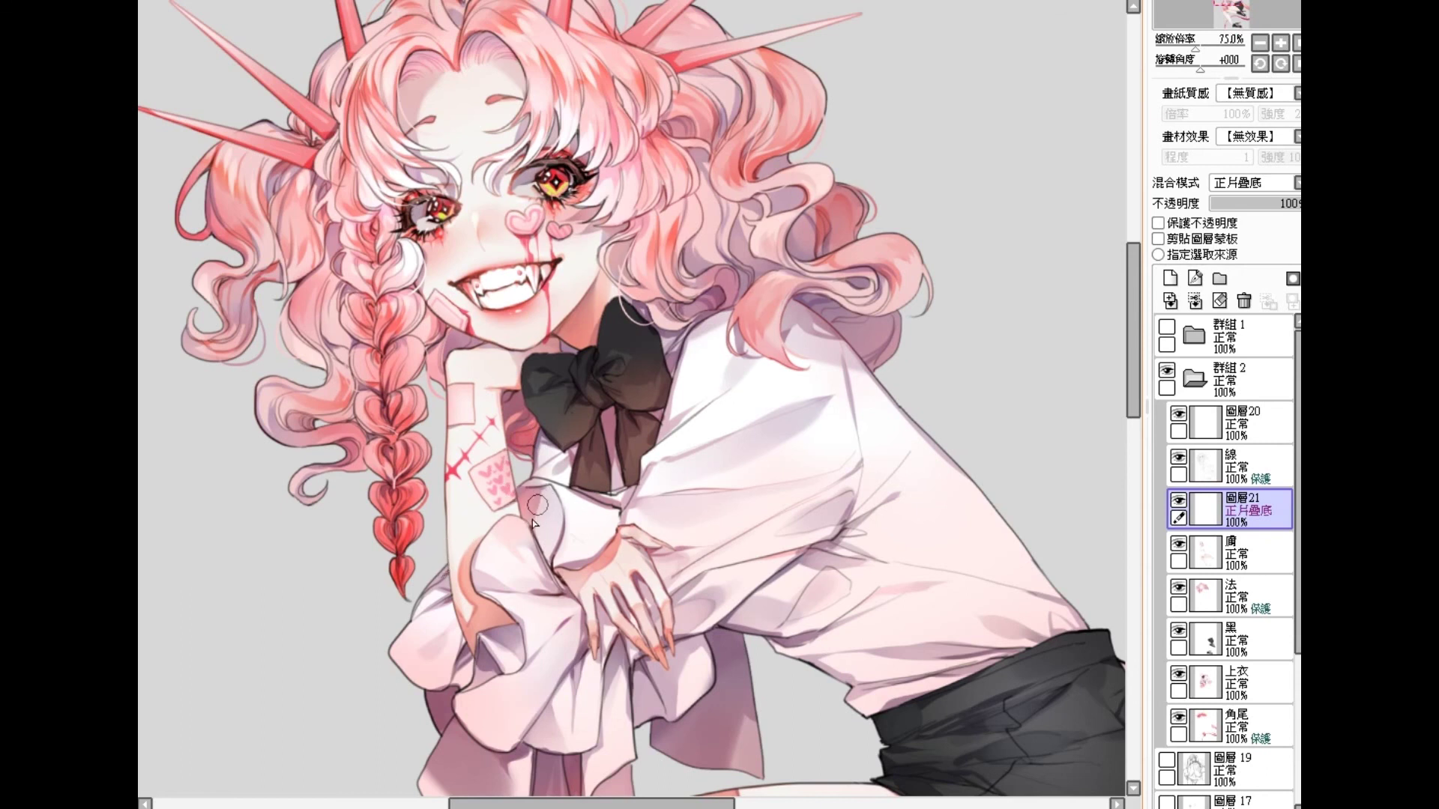
pyautogui.press('[')
pyautogui.press('[')
pyautogui.press('[')
# Step: Paint the fingernail red, add blood strokes across wrist and fingers, and tint the knuckle and back of hand
pyautogui.keyDown('ctrl'); pyautogui.click(461, 544); pyautogui.keyUp('ctrl')
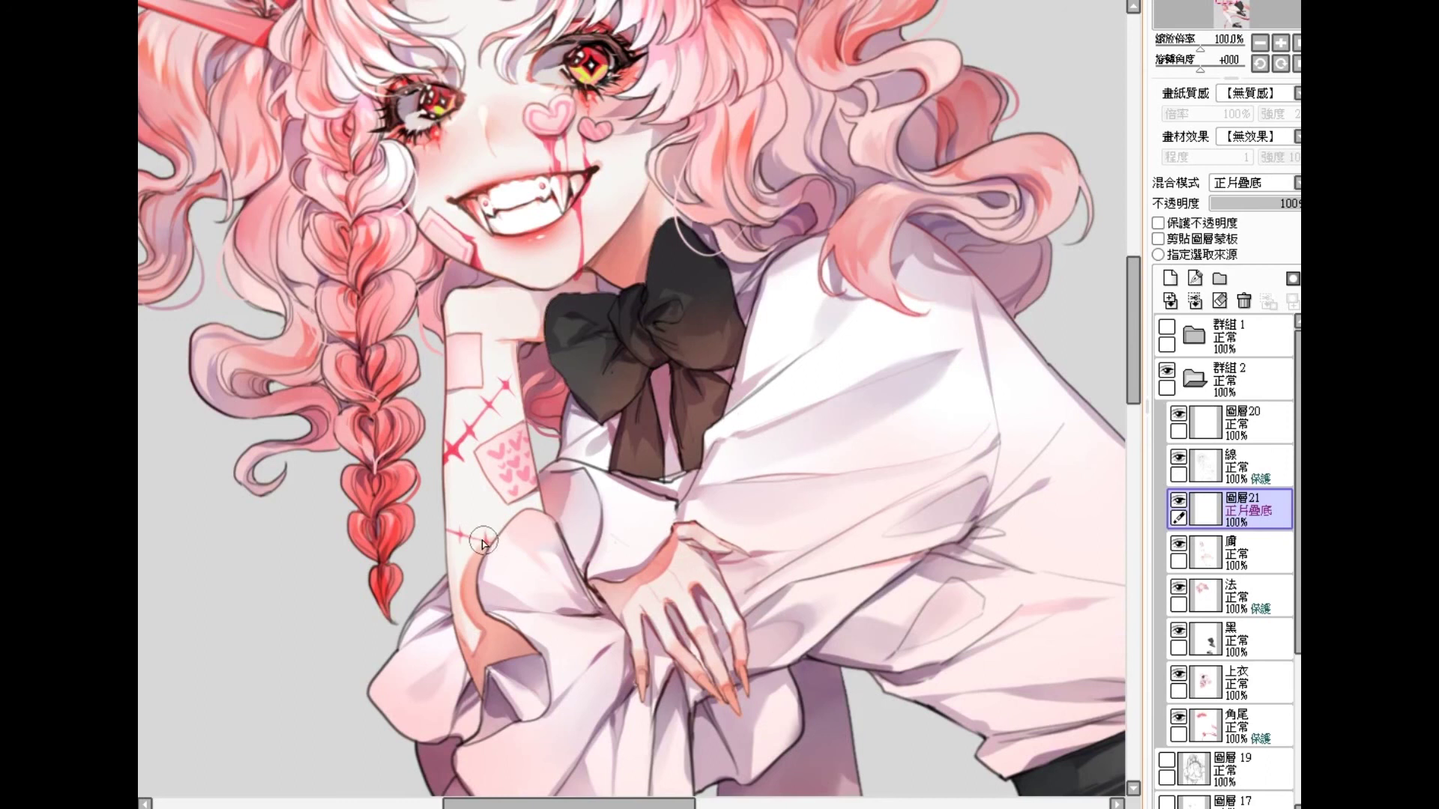
pyautogui.moveTo(651, 698)
pyautogui.mouseDown()
pyautogui.moveTo(732, 689)
pyautogui.moveTo(700, 682)
pyautogui.mouseUp()
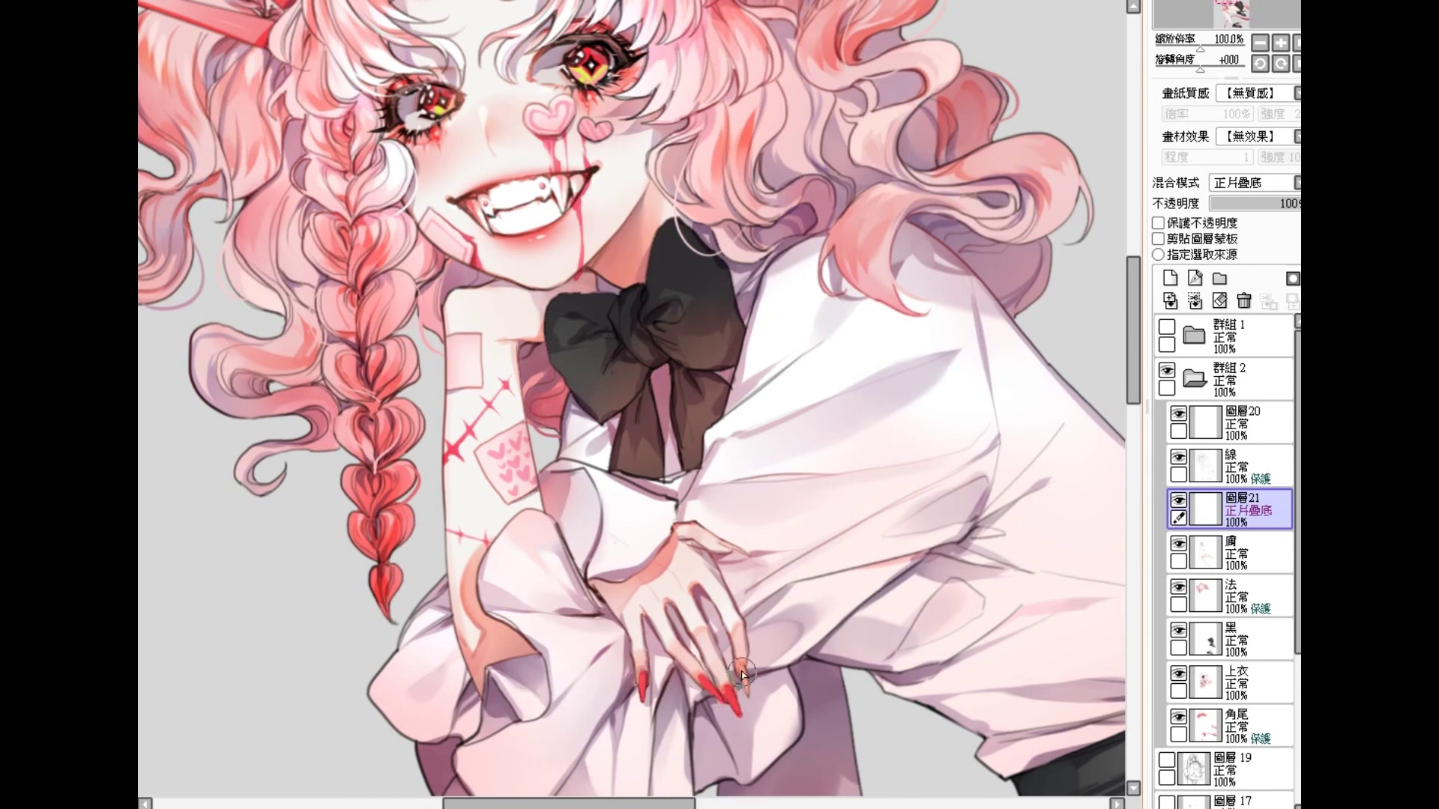
pyautogui.scroll(-1, 709, 589)
pyautogui.moveTo(709, 571); pyautogui.dragTo(686, 562)
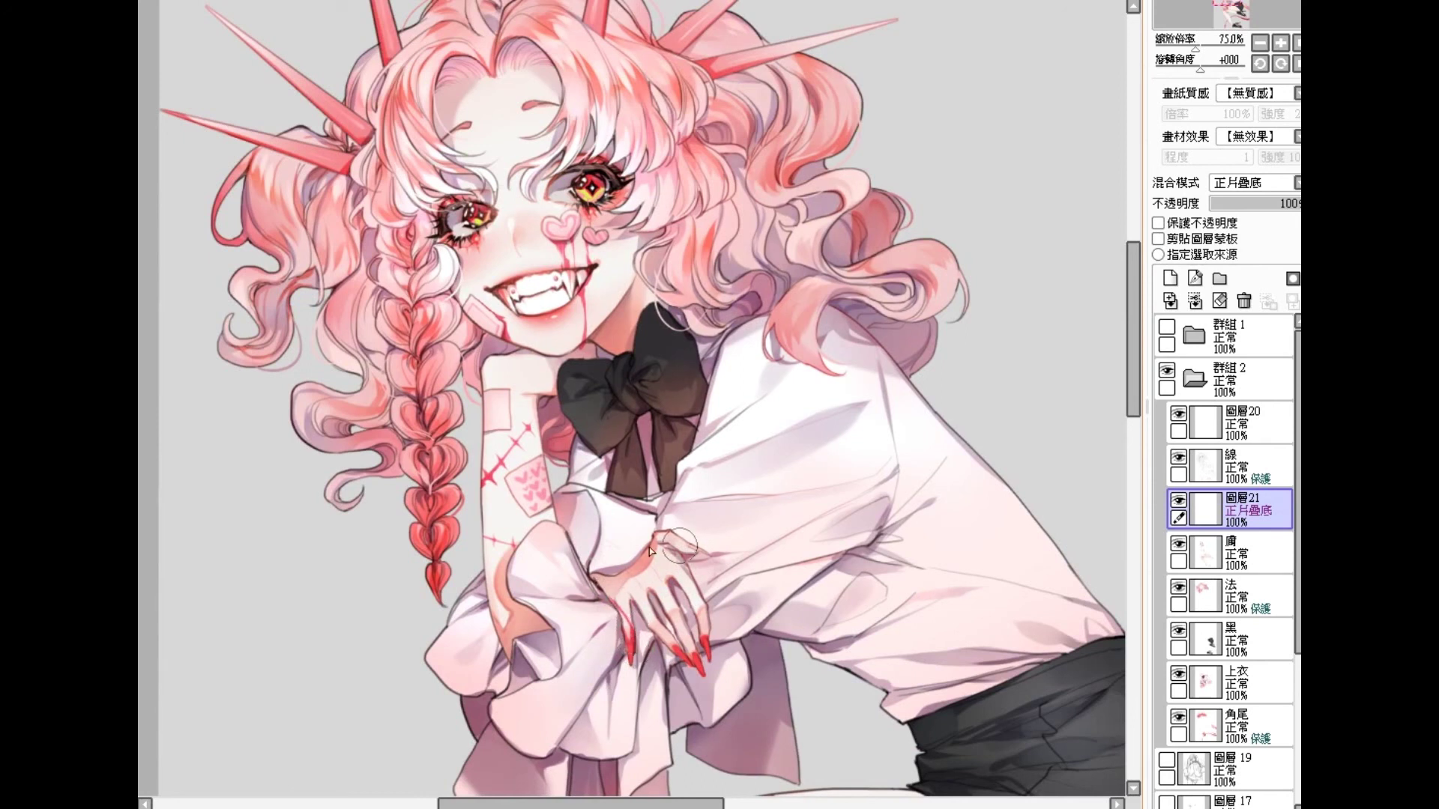
pyautogui.moveTo(611, 577); pyautogui.dragTo(632, 601)
pyautogui.moveTo(635, 589); pyautogui.dragTo(650, 623)
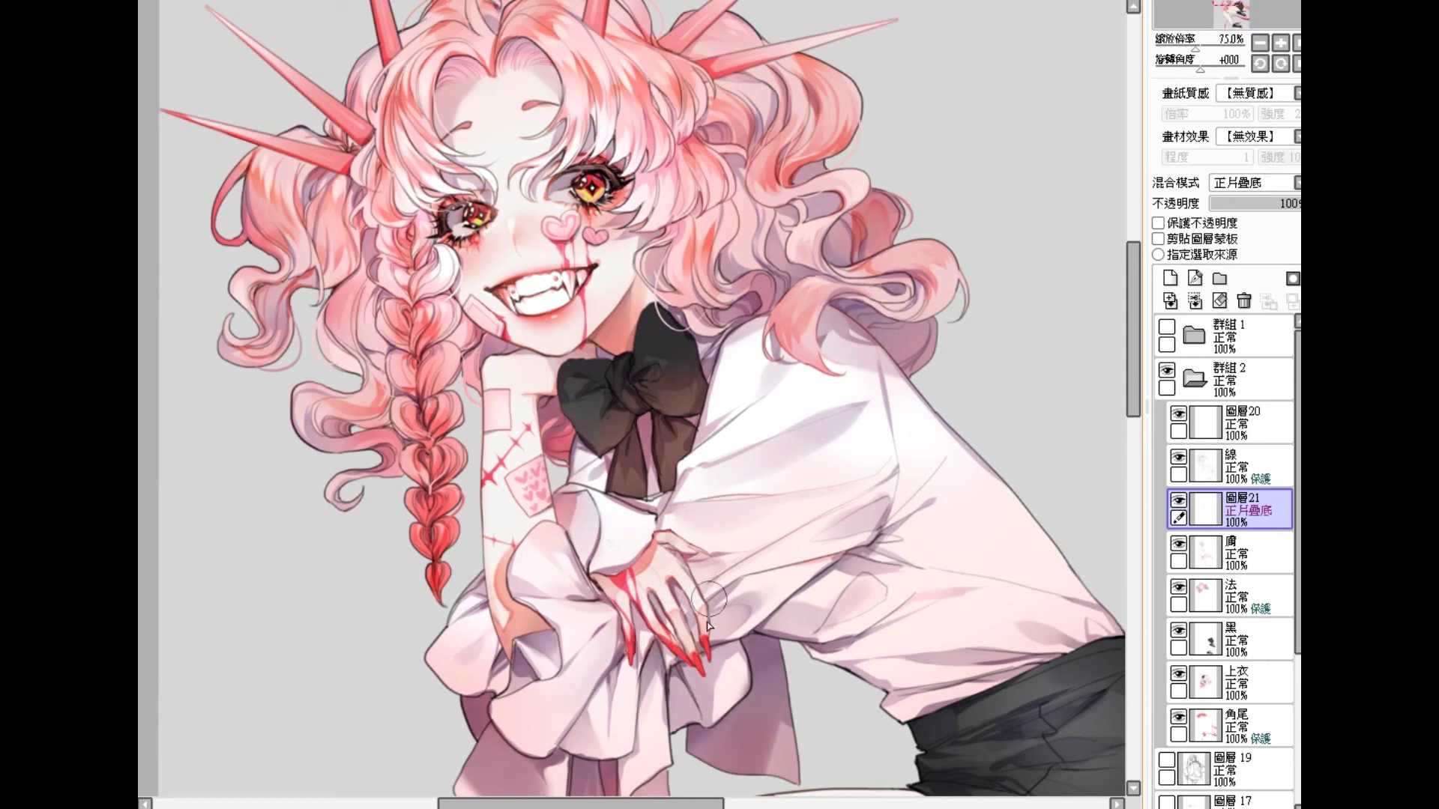
pyautogui.moveTo(685, 581)
pyautogui.mouseDown()
pyautogui.moveTo(655, 535)
pyautogui.moveTo(689, 564)
pyautogui.moveTo(699, 543)
pyautogui.moveTo(704, 557)
pyautogui.moveTo(677, 541)
pyautogui.moveTo(710, 562)
pyautogui.moveTo(666, 553)
pyautogui.mouseUp()
pyautogui.press('b')
pyautogui.moveTo(672, 546); pyautogui.dragTo(683, 581)
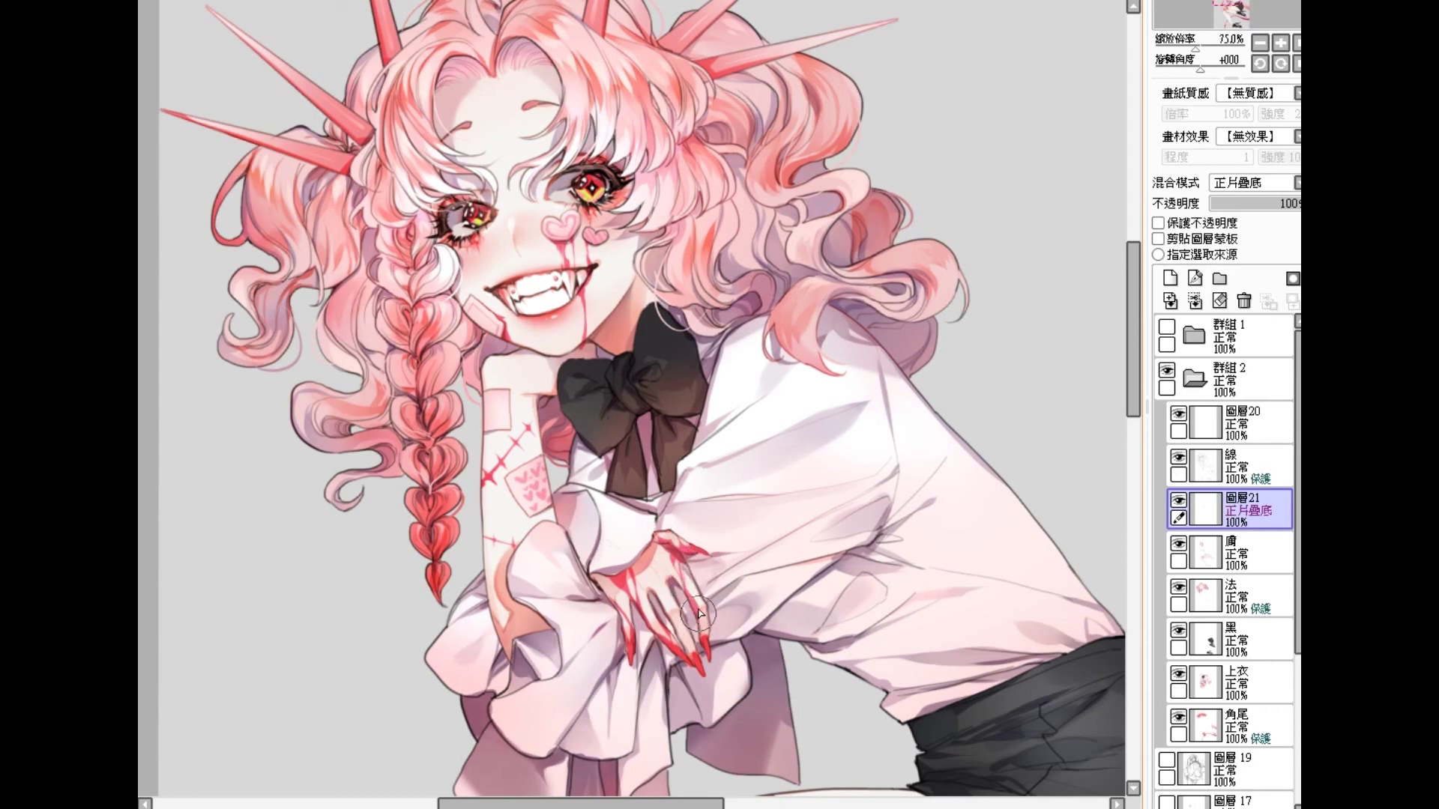
pyautogui.scroll(-2, 699, 502)
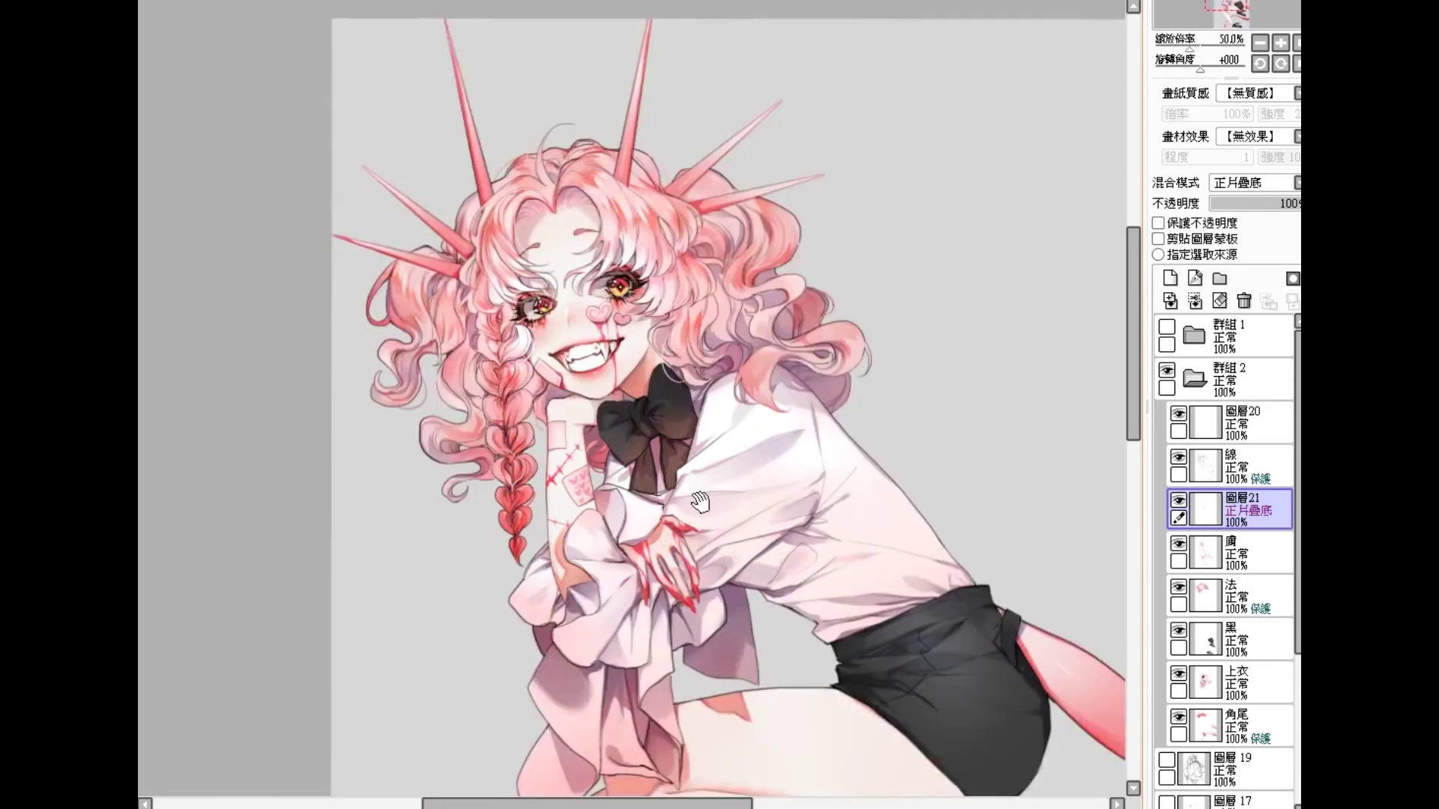
pyautogui.moveTo(699, 502); pyautogui.dragTo(667, 500)
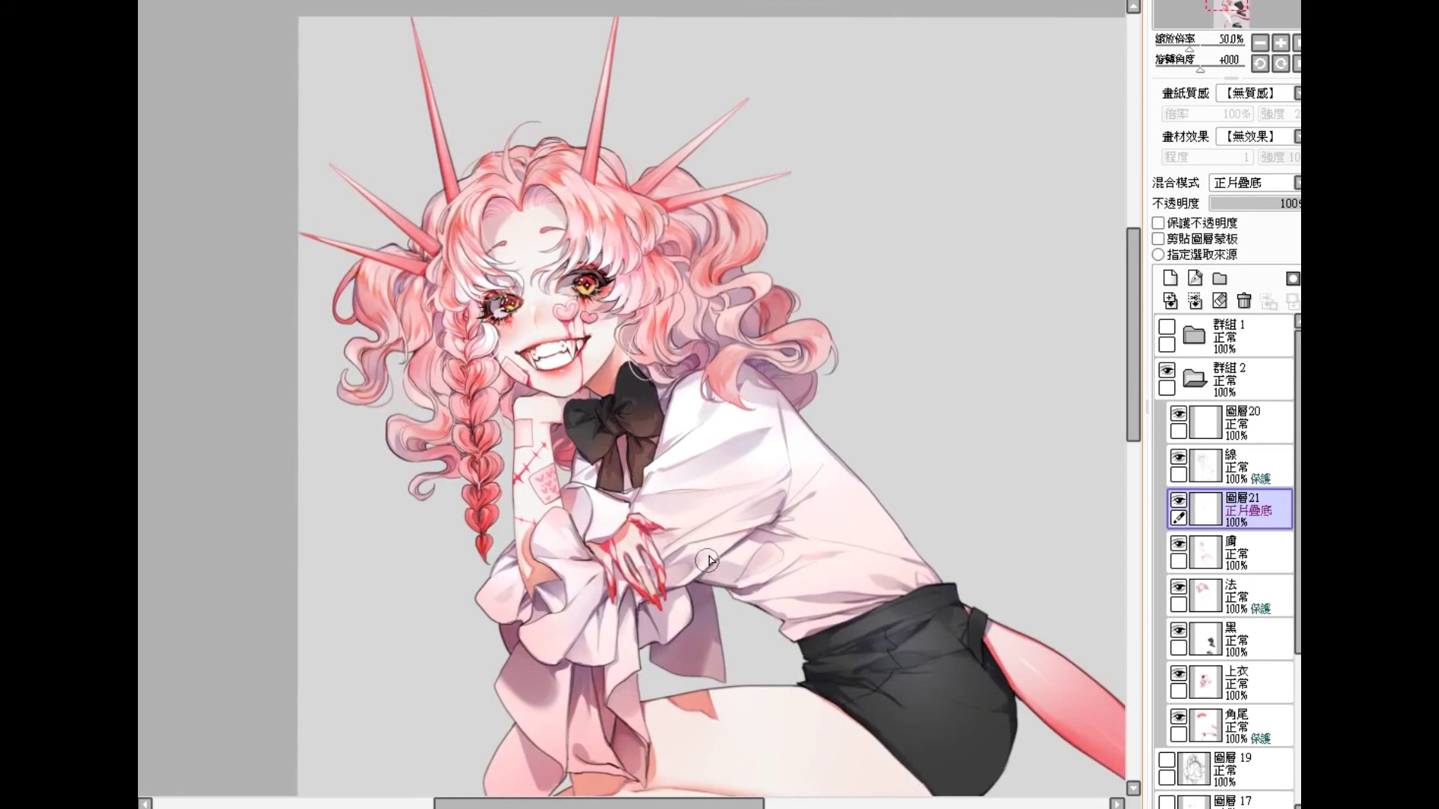
pyautogui.moveTo(728, 664); pyautogui.dragTo(631, 536)
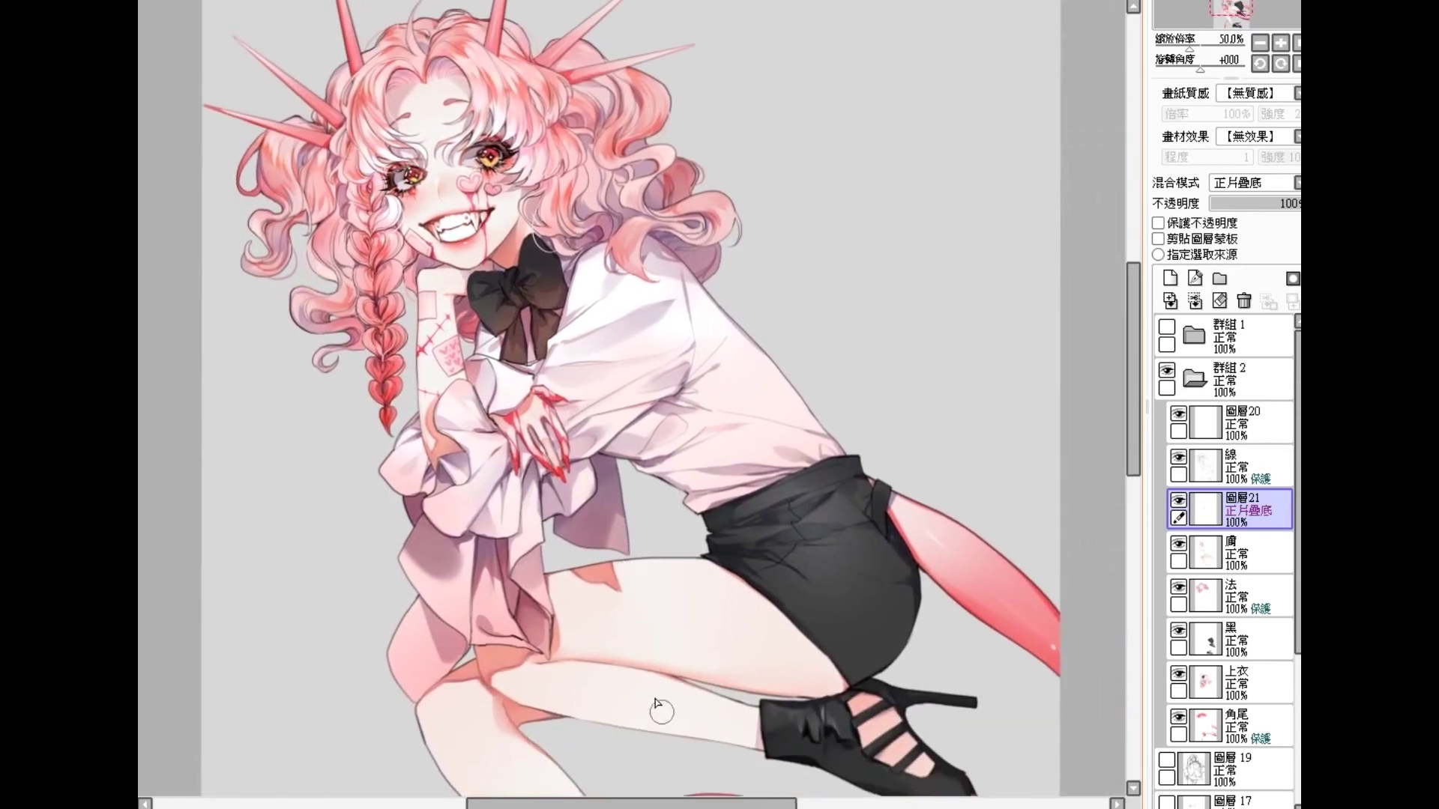
pyautogui.moveTo(588, 720); pyautogui.dragTo(555, 578)
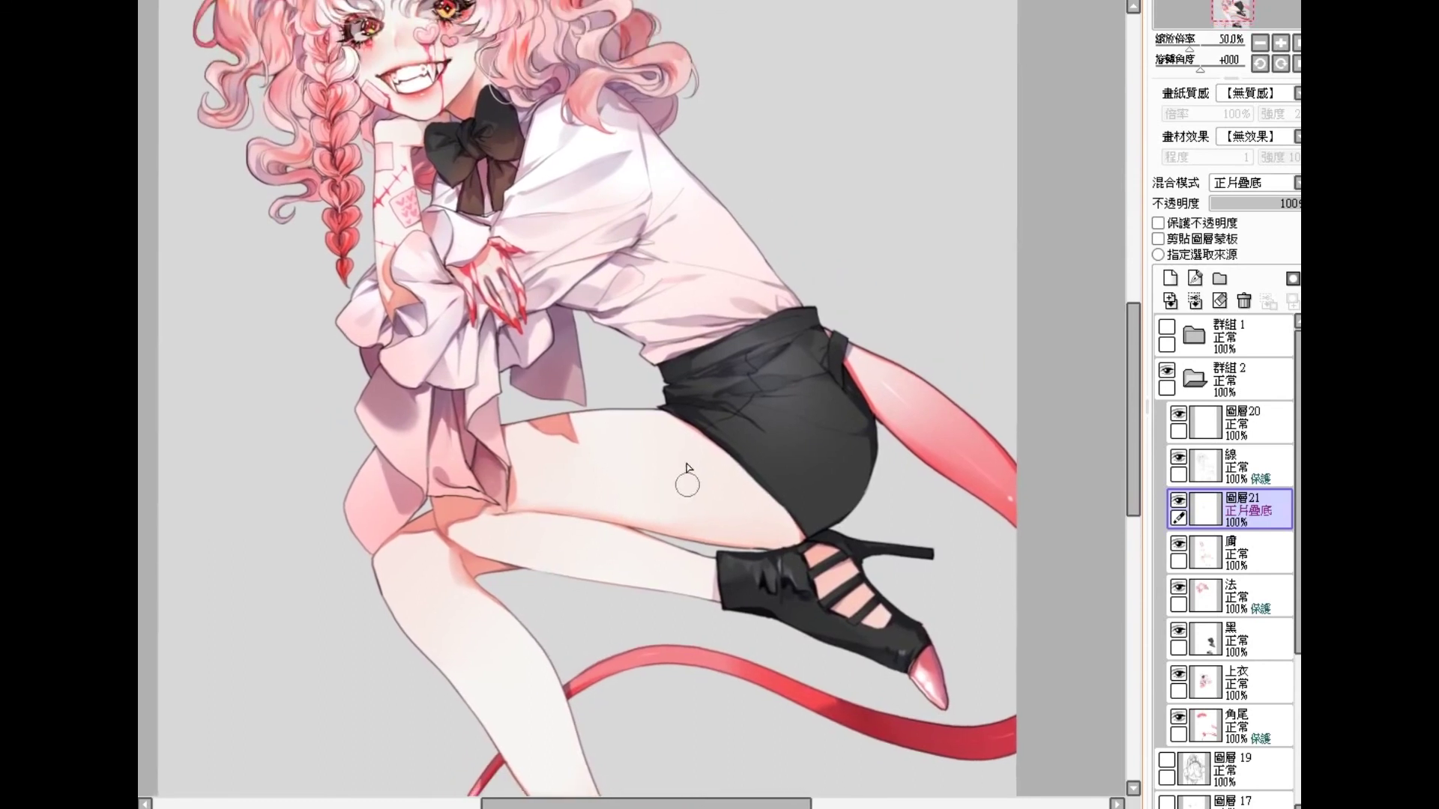
# Step: Draw a curved stitch line with a crossing stitch on the raised leg's calf
pyautogui.moveTo(638, 437); pyautogui.dragTo(624, 502)
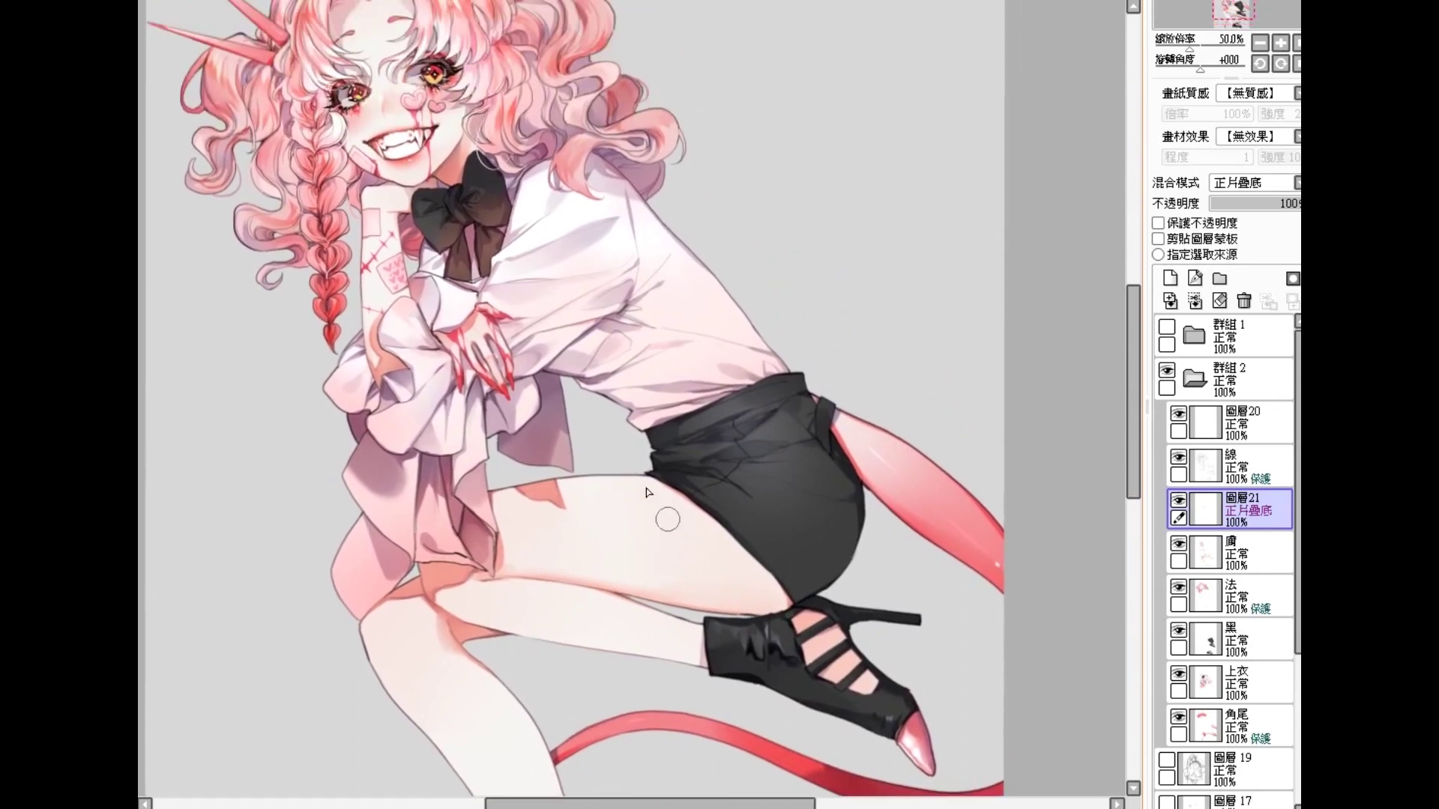
pyautogui.moveTo(597, 587); pyautogui.dragTo(615, 651)
pyautogui.hotkey('ctrl', 'z')
pyautogui.moveTo(598, 590); pyautogui.dragTo(616, 652)
pyautogui.hotkey('ctrl', 'z')
pyautogui.moveTo(606, 592); pyautogui.dragTo(616, 653)
pyautogui.moveTo(637, 598); pyautogui.dragTo(652, 659)
pyautogui.hotkey('ctrl', 'z')
pyautogui.moveTo(634, 601)
pyautogui.mouseDown()
pyautogui.moveTo(634, 631)
pyautogui.moveTo(617, 606)
pyautogui.moveTo(642, 619)
pyautogui.moveTo(626, 647)
pyautogui.moveTo(615, 599)
pyautogui.mouseUp()
# Step: Erase the stray end of the calf's small stitch mark
pyautogui.moveTo(726, 626); pyautogui.dragTo(682, 509)
pyautogui.moveTo(633, 700); pyautogui.dragTo(634, 680)
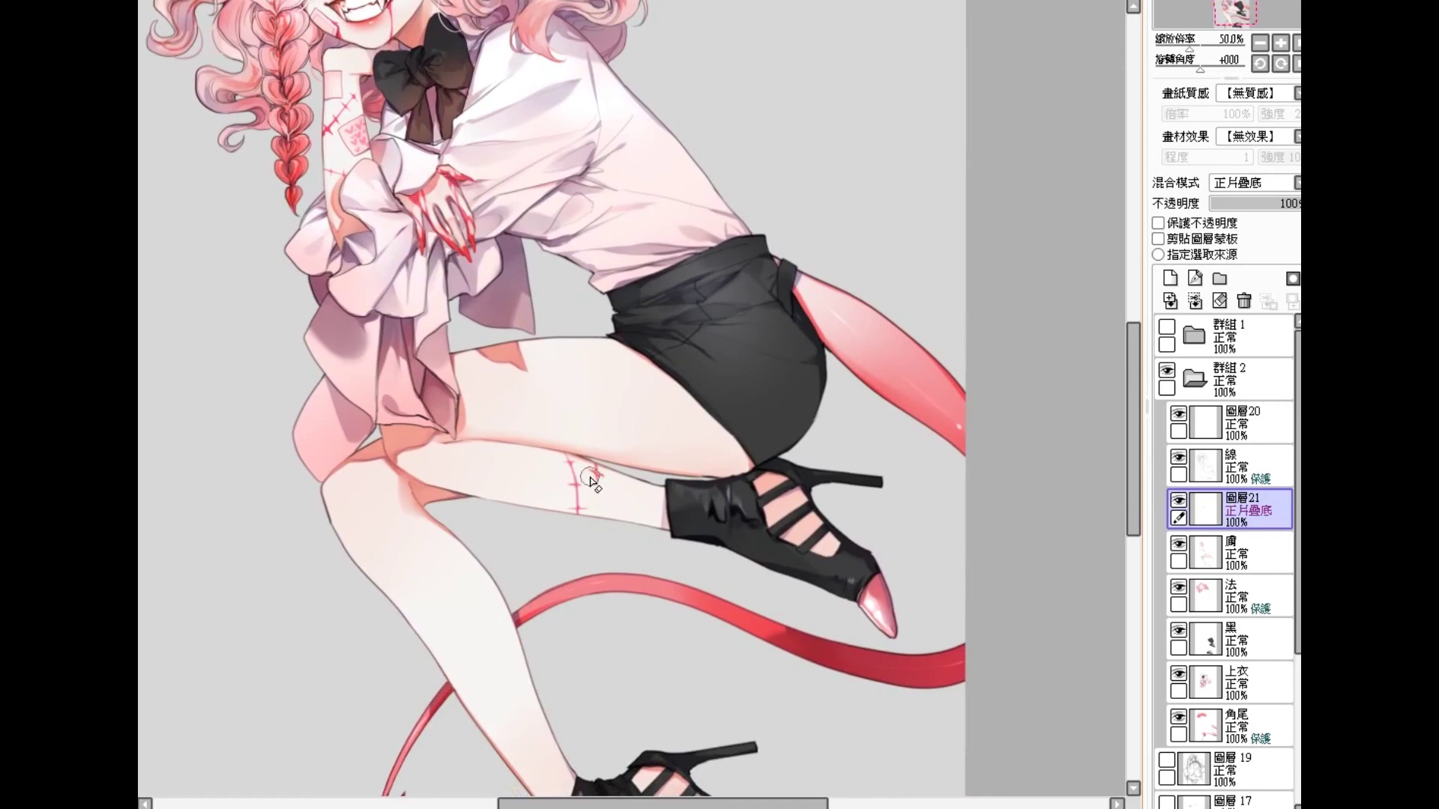
pyautogui.moveTo(603, 500); pyautogui.dragTo(605, 474)
# Step: Draw a red stitch line across the front leg's ankle and zoom out to 33.3%
pyautogui.moveTo(459, 671); pyautogui.dragTo(513, 546)
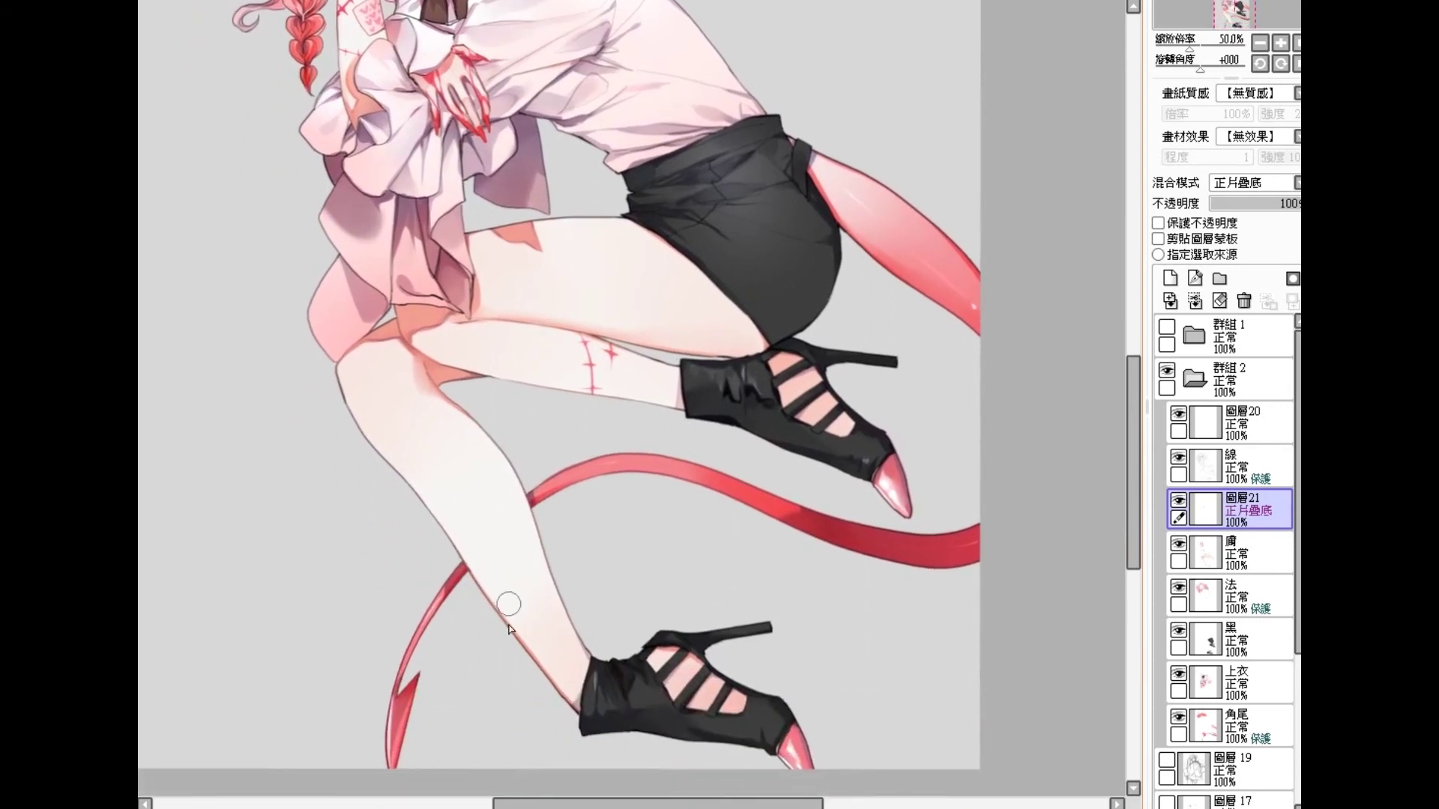
pyautogui.moveTo(529, 647)
pyautogui.mouseDown()
pyautogui.moveTo(586, 638)
pyautogui.moveTo(541, 654)
pyautogui.mouseUp()
pyautogui.moveTo(487, 482); pyautogui.dragTo(505, 541)
pyautogui.scroll(-1, 491, 552)
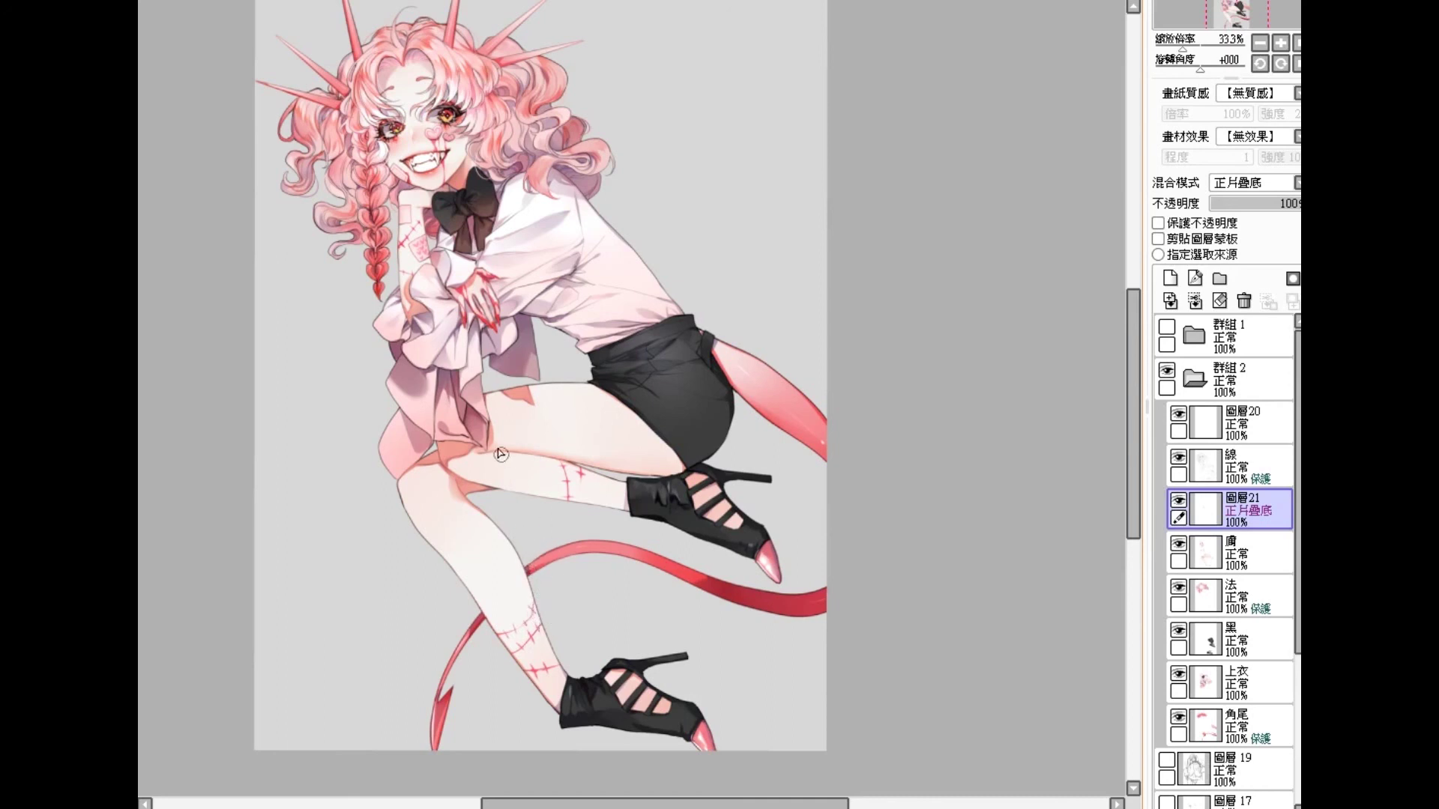
# Step: Draw a stitch line across the front knee and erase the stitch line on the forehead
pyautogui.moveTo(428, 539); pyautogui.dragTo(471, 527)
pyautogui.scroll(3, 495, 341)
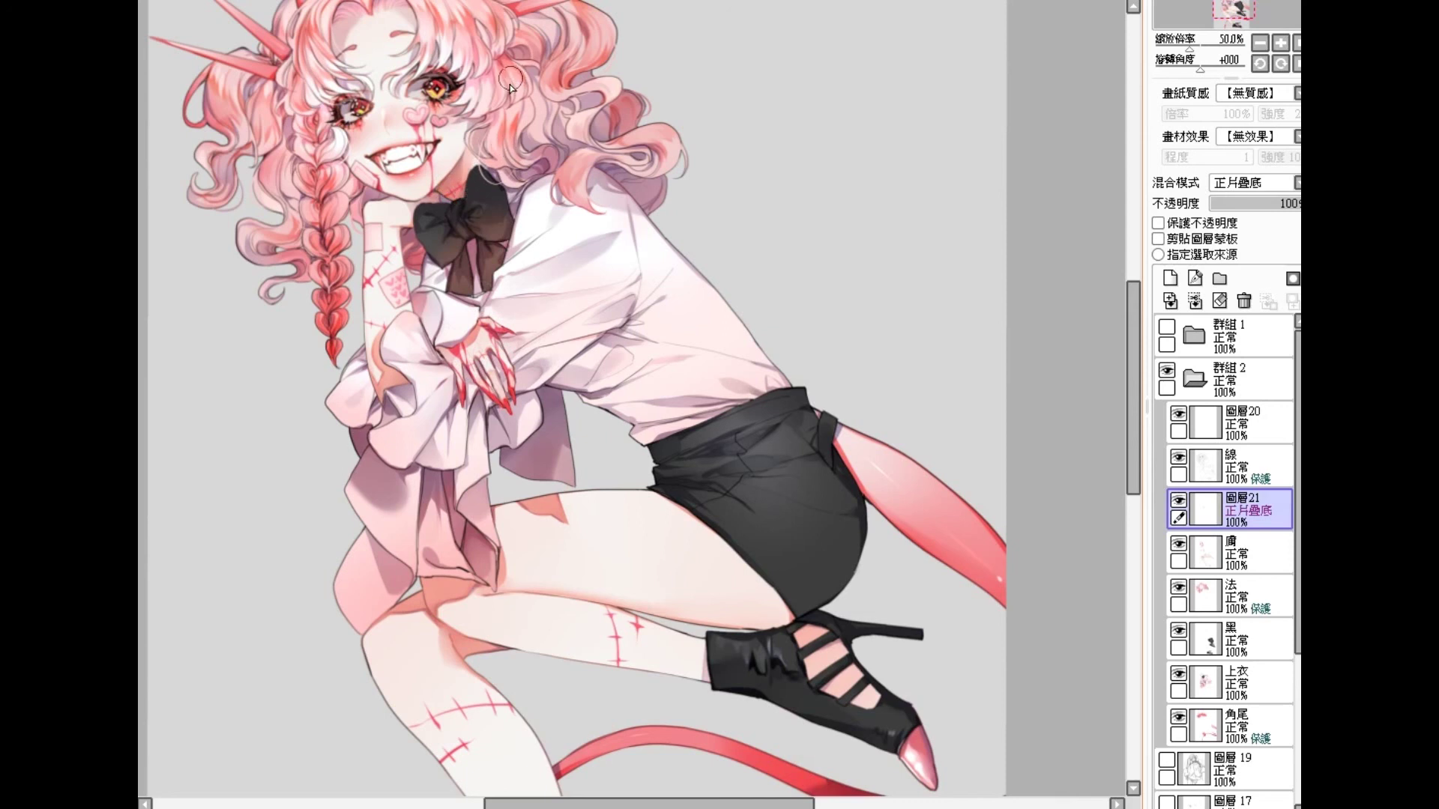
pyautogui.moveTo(403, 178); pyautogui.dragTo(428, 218)
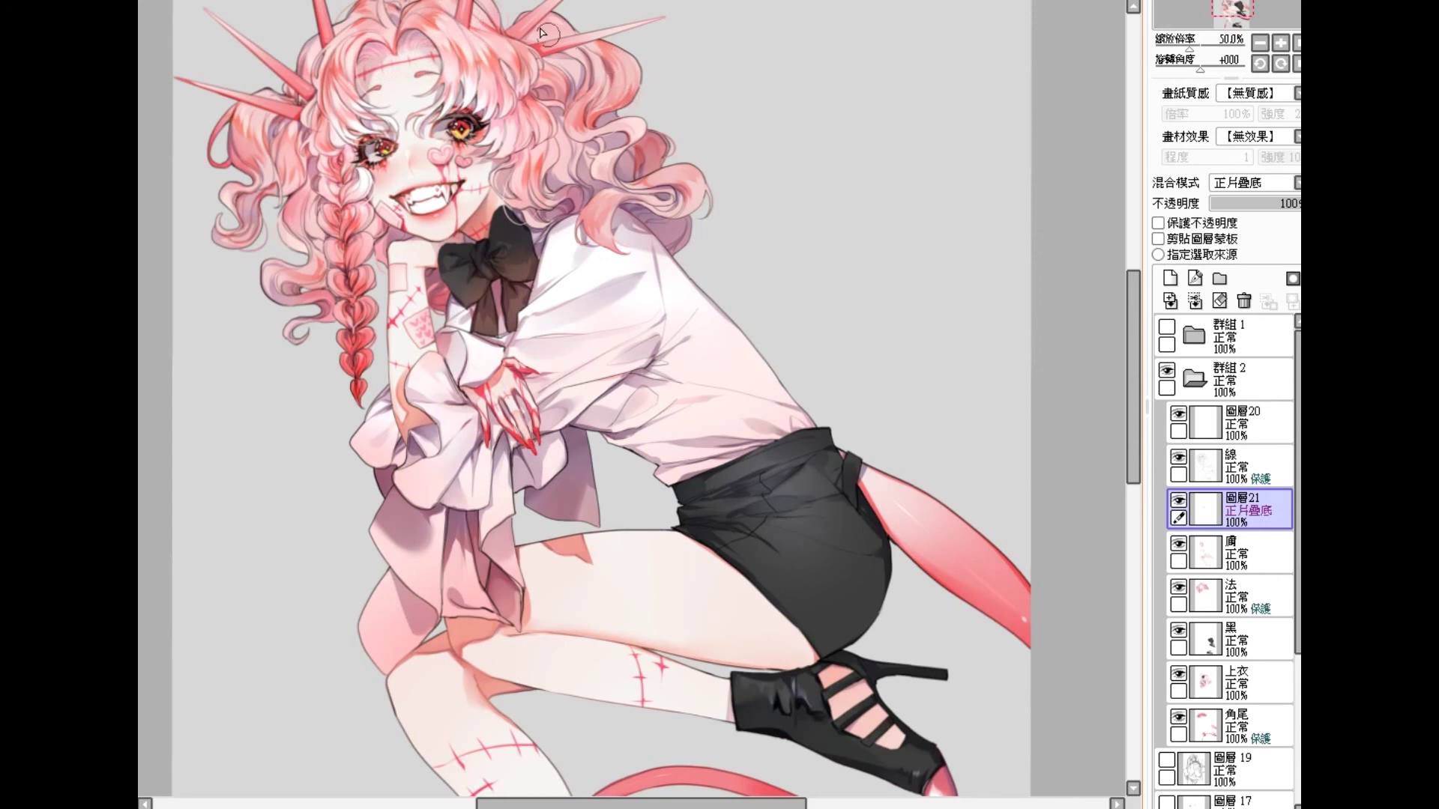
pyautogui.moveTo(450, 59)
pyautogui.mouseDown()
pyautogui.moveTo(333, 85)
pyautogui.moveTo(459, 48)
pyautogui.moveTo(367, 67)
pyautogui.mouseUp()
# Step: Darken and lengthen the knee stitches to the leg outline, and retouch the lower shin stitch
pyautogui.moveTo(506, 771); pyautogui.dragTo(515, 660)
pyautogui.scroll(1, 496, 690)
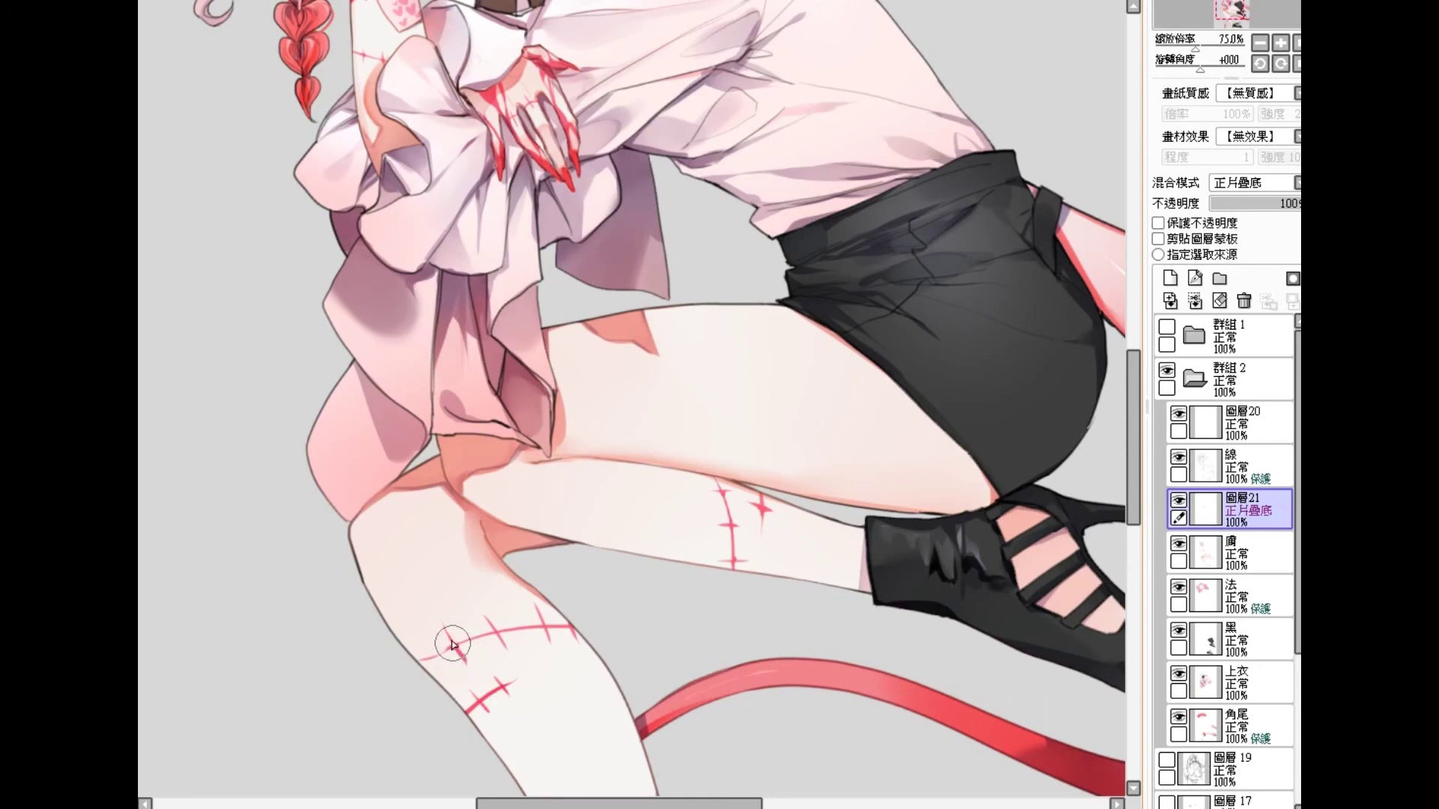
pyautogui.moveTo(445, 654); pyautogui.dragTo(417, 664)
pyautogui.moveTo(500, 629); pyautogui.dragTo(545, 628)
pyautogui.scroll(-2, 525, 675)
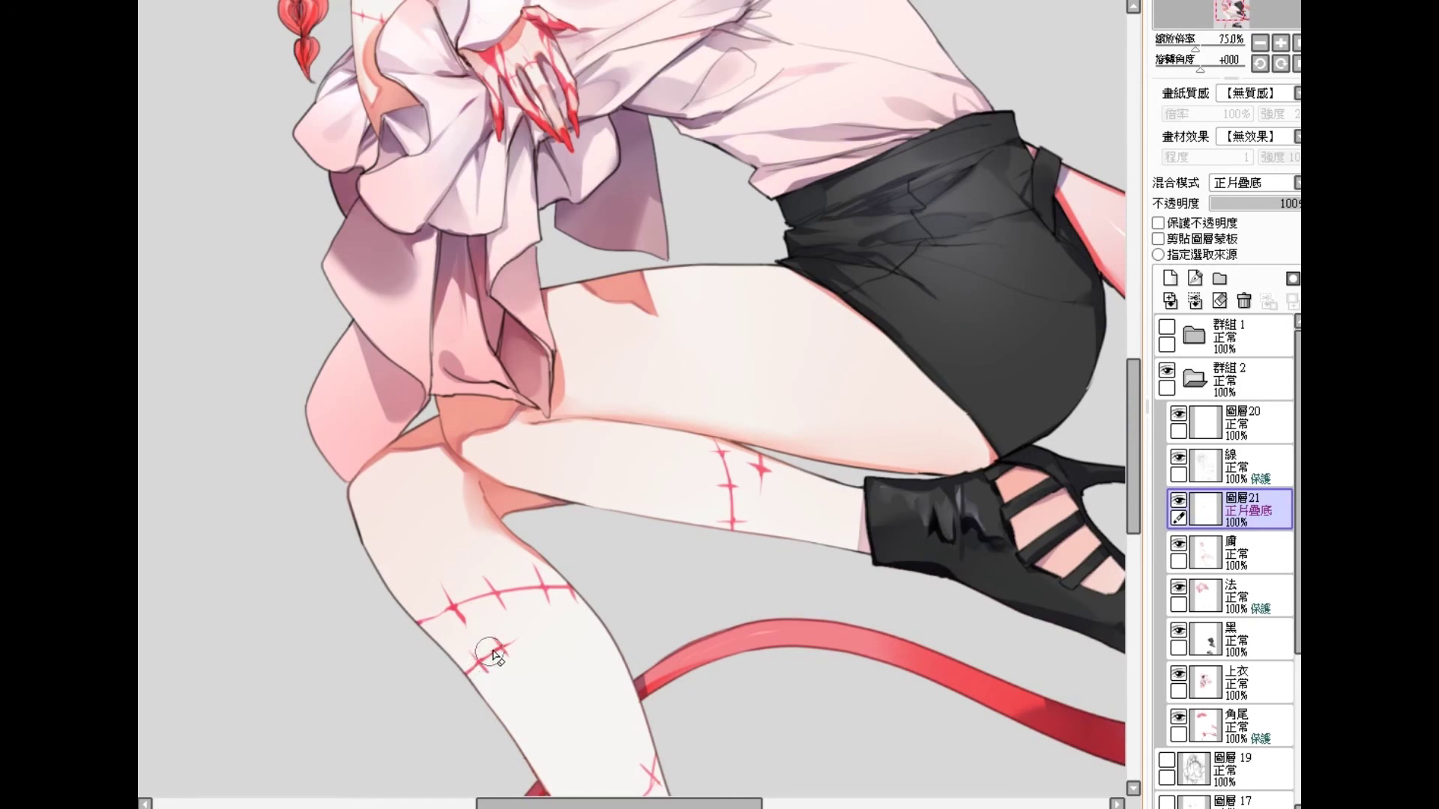
pyautogui.scroll(-3, 598, 633)
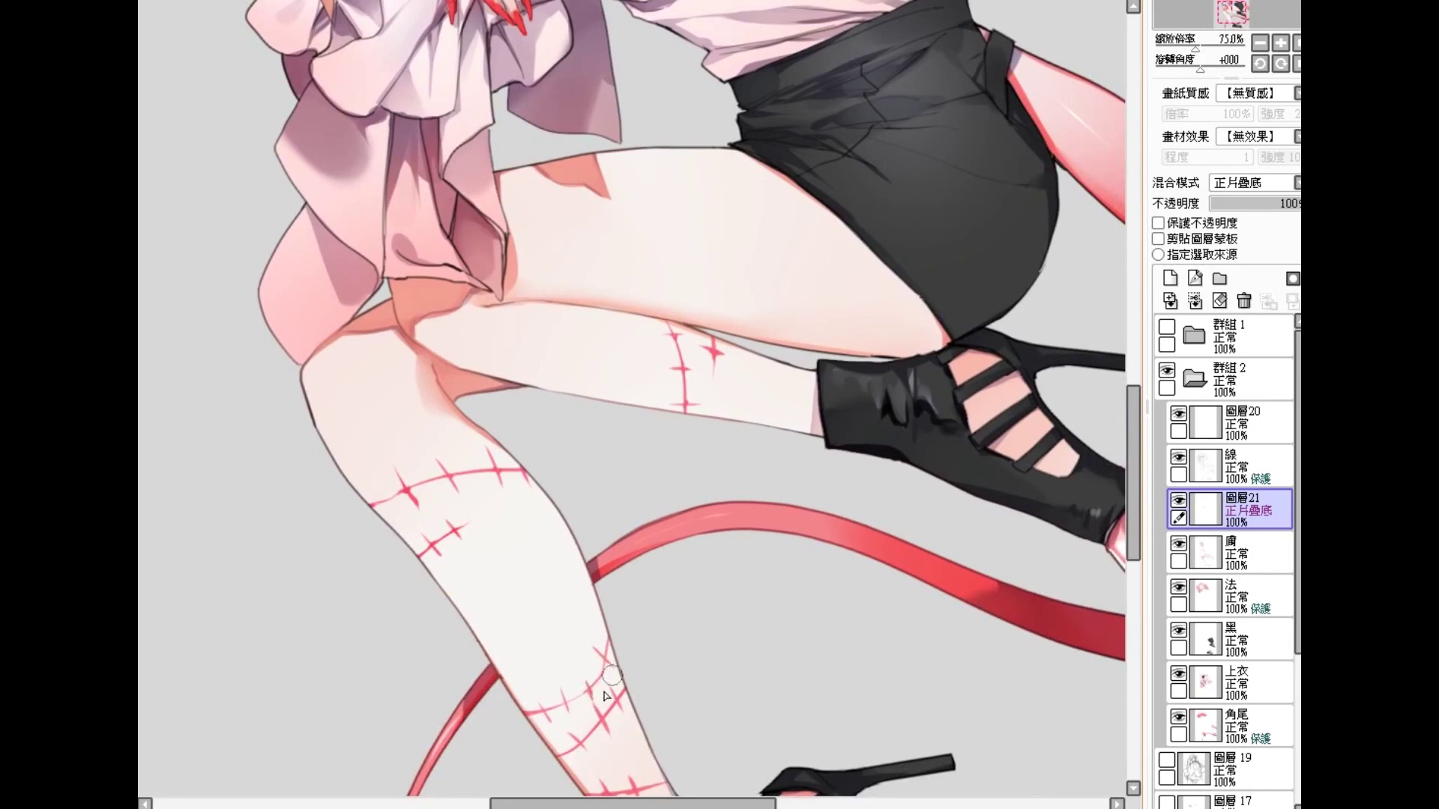
pyautogui.moveTo(591, 688)
pyautogui.mouseDown()
pyautogui.moveTo(599, 710)
pyautogui.moveTo(604, 588)
pyautogui.mouseUp()
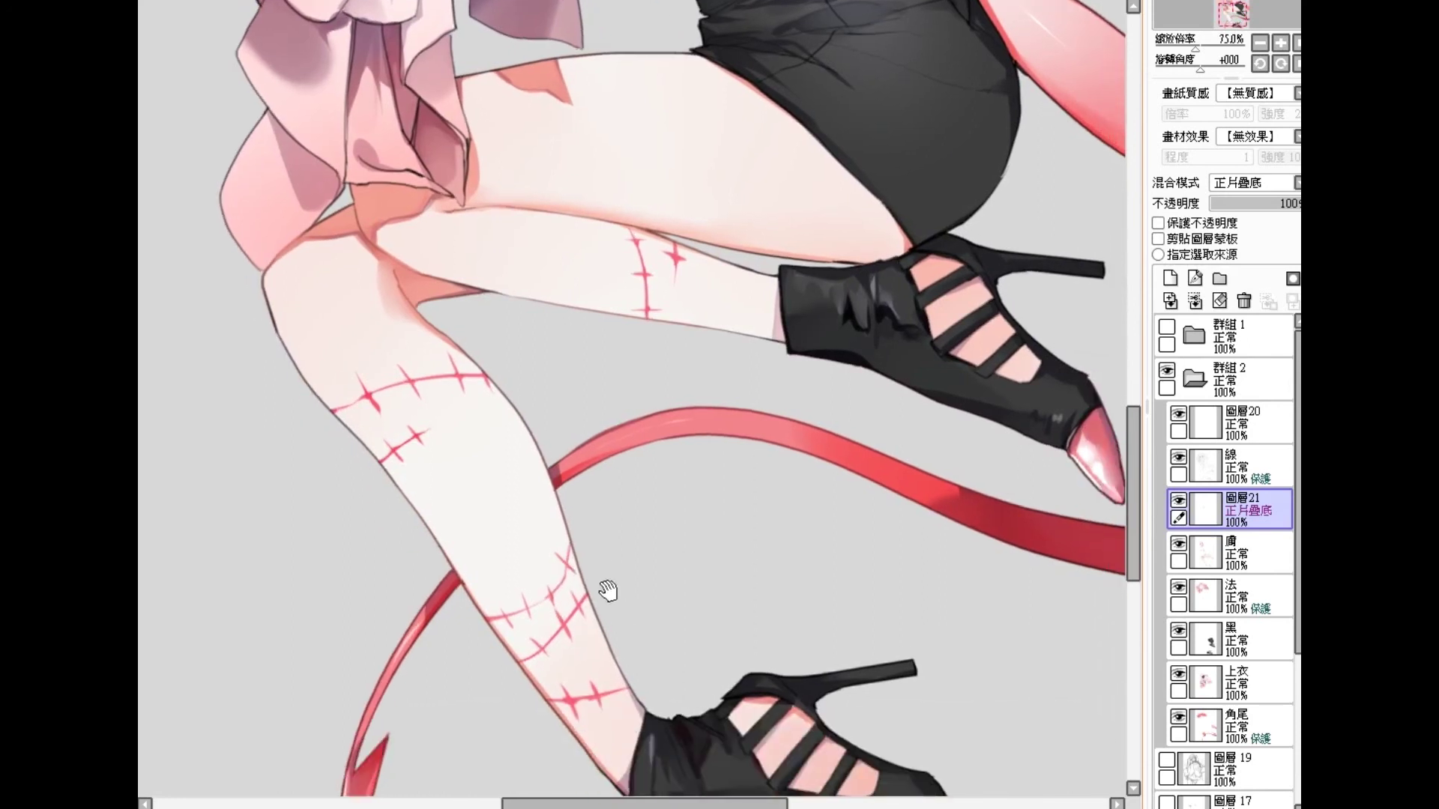
pyautogui.moveTo(592, 460); pyautogui.dragTo(602, 579)
pyautogui.scroll(-1, 604, 566)
pyautogui.moveTo(670, 248); pyautogui.dragTo(692, 428)
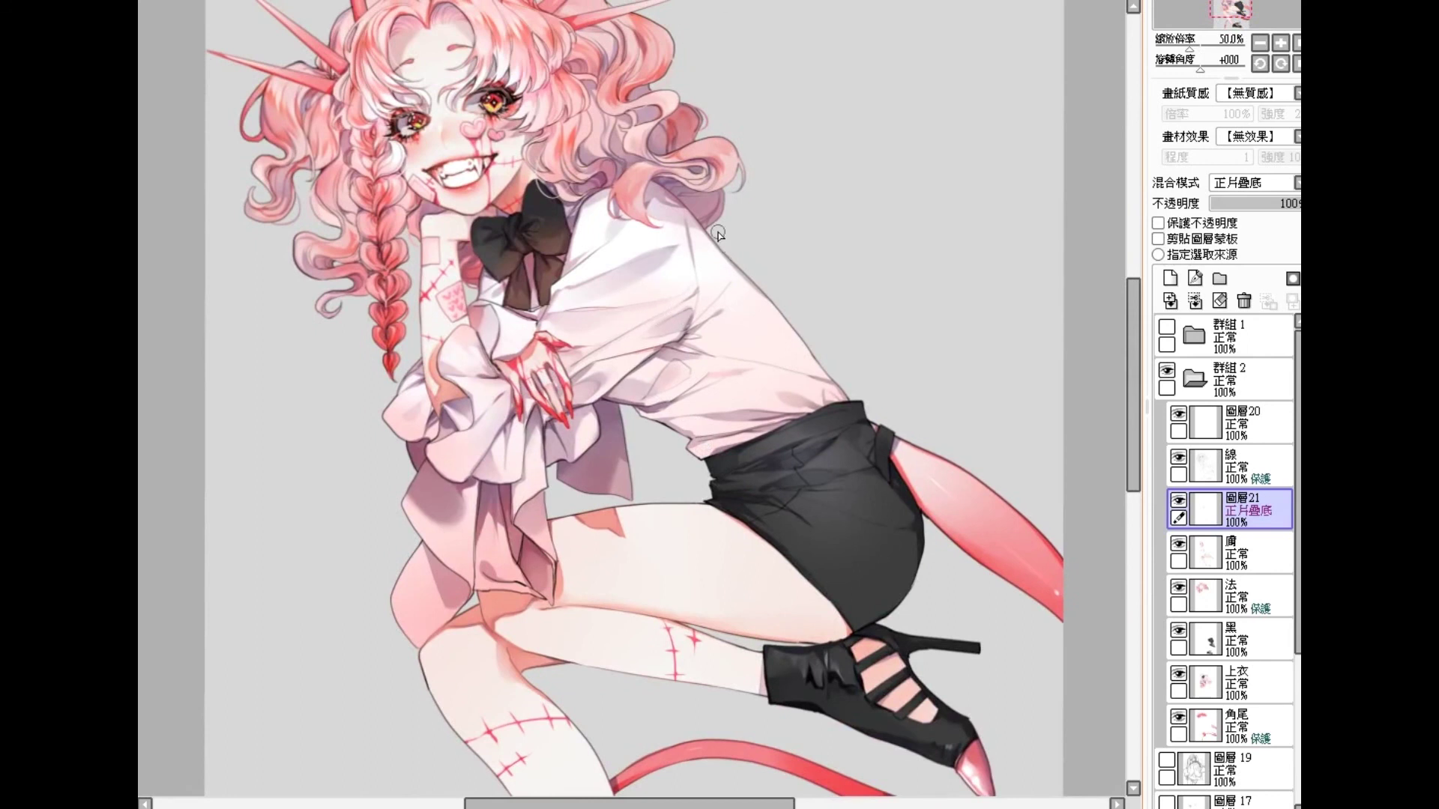
# Step: Add a new layer with 正片疊底 (Multiply) blending mode
pyautogui.click(1170, 279)
pyautogui.click(1253, 183)
pyautogui.click(1238, 215)
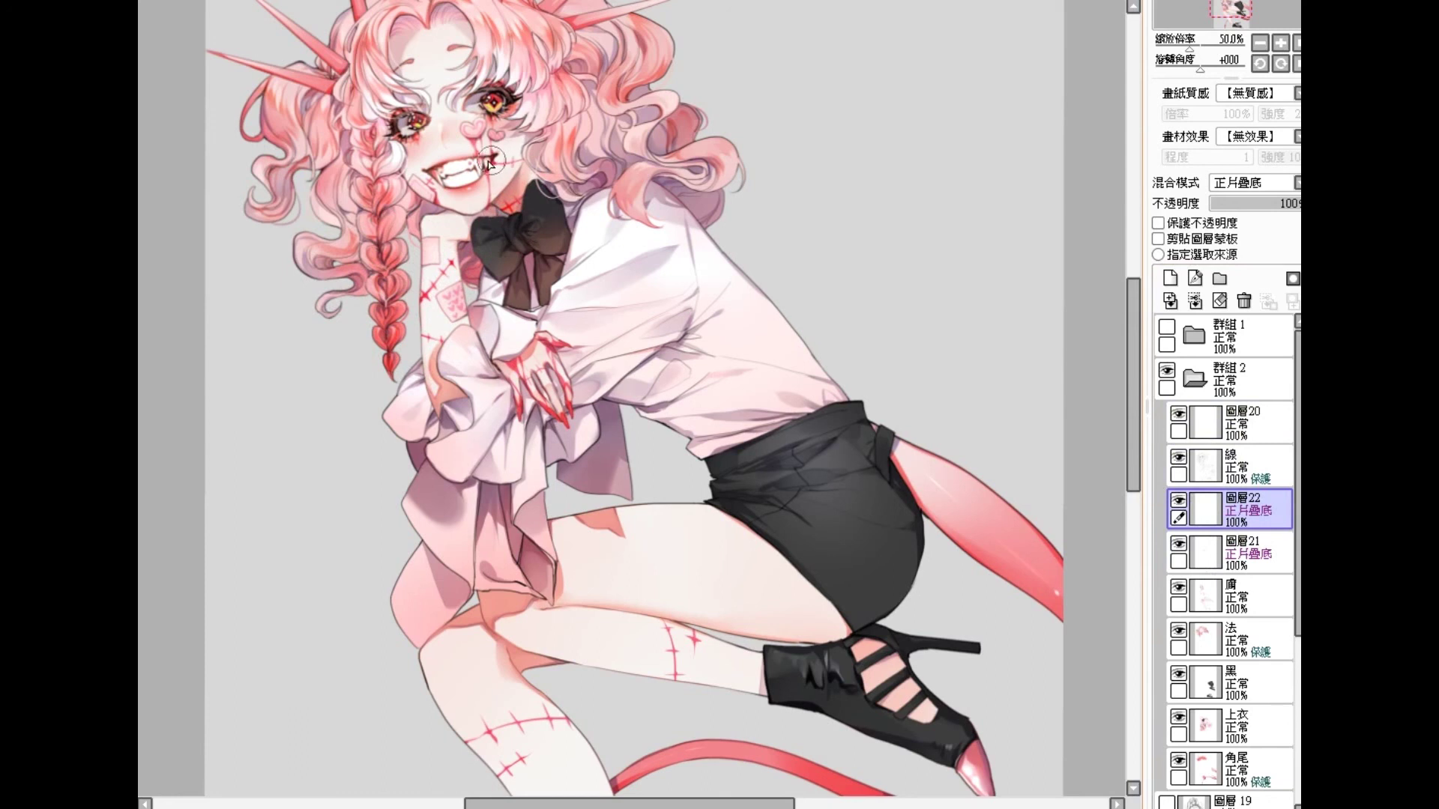
# Step: Paint a small pink heart under the eye and pale pink blush beside the mouth
pyautogui.moveTo(478, 136); pyautogui.dragTo(502, 129)
pyautogui.moveTo(417, 180); pyautogui.dragTo(436, 193)
pyautogui.press('n')
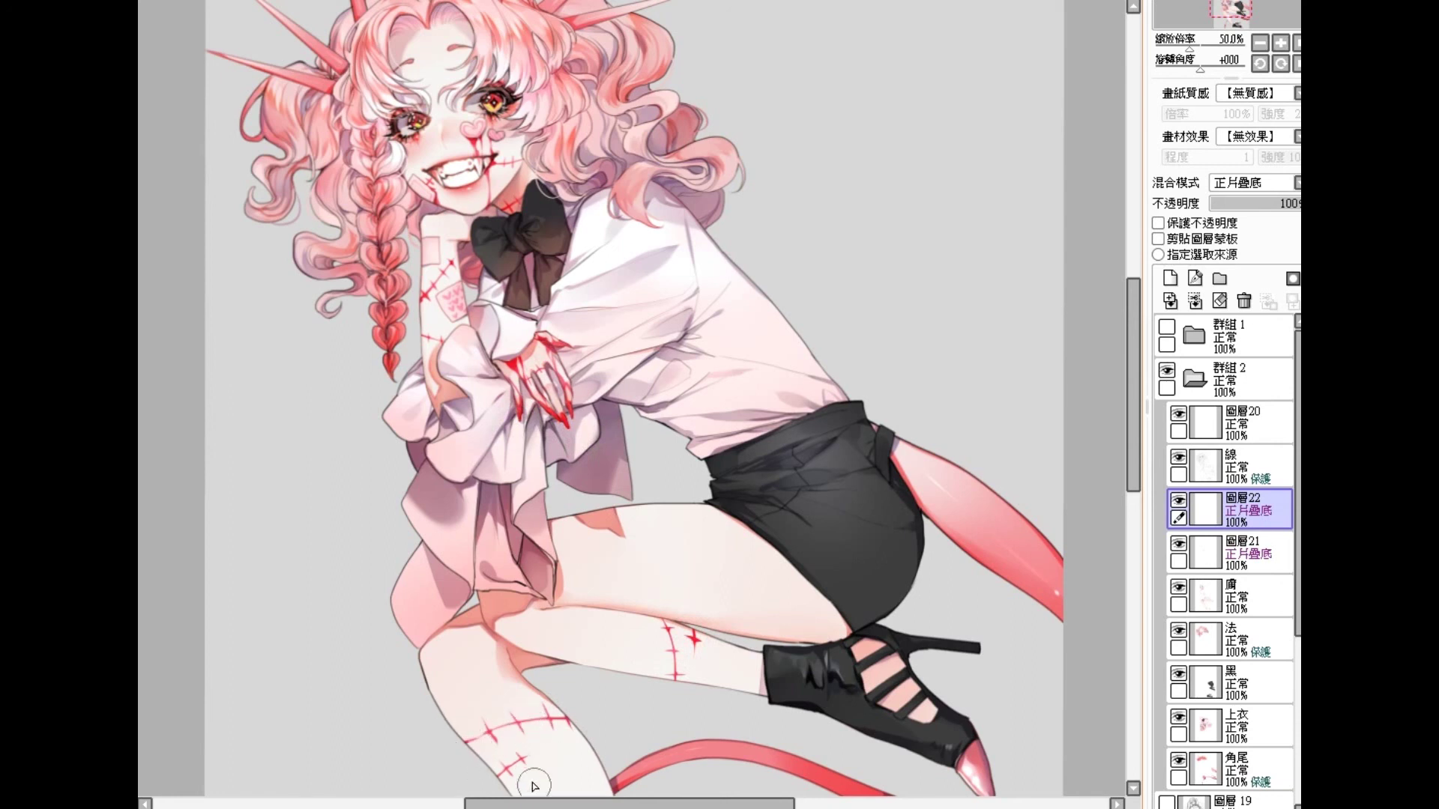
pyautogui.scroll(-3, 640, 652)
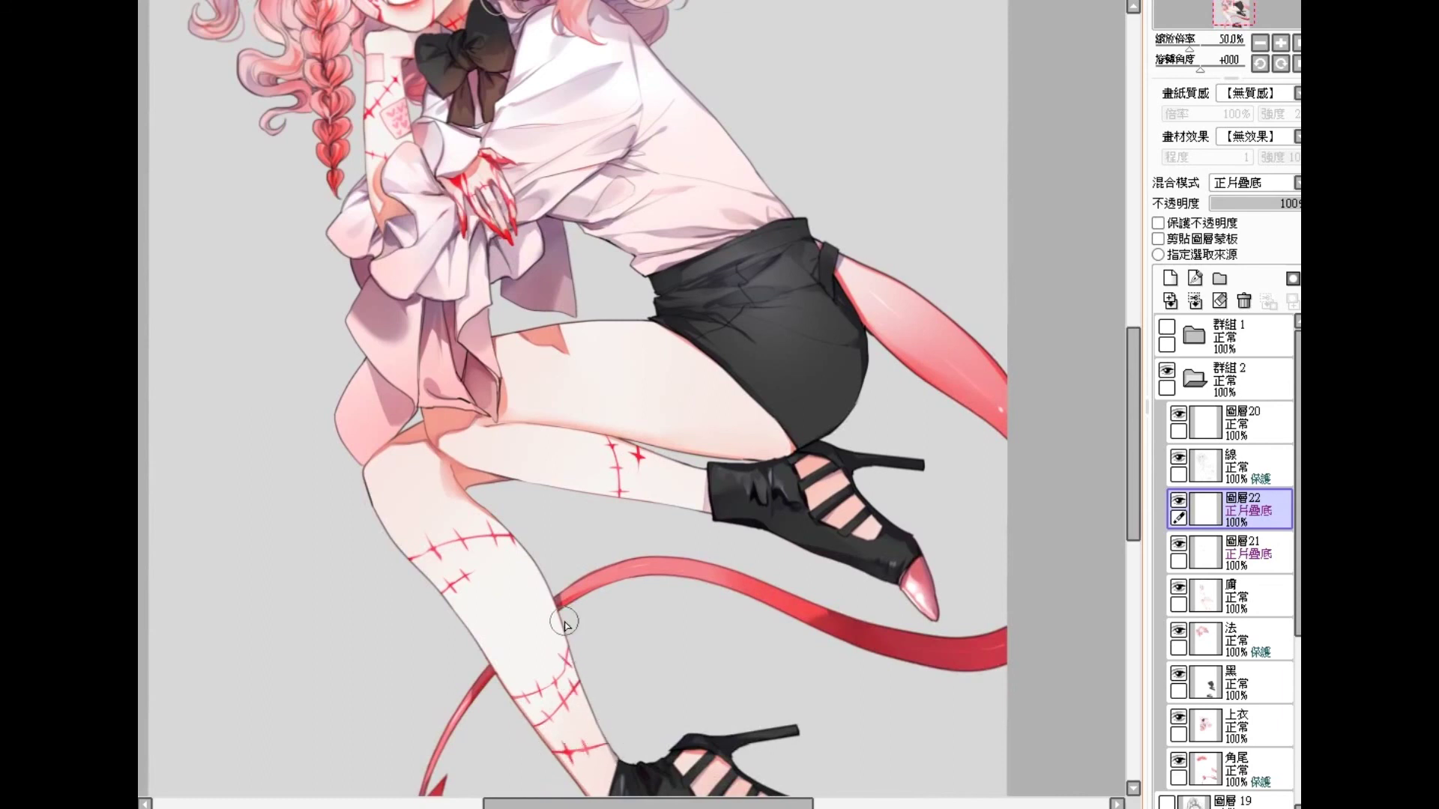
pyautogui.moveTo(606, 542); pyautogui.dragTo(611, 581)
pyautogui.scroll(-1, 611, 572)
pyautogui.moveTo(687, 502); pyautogui.dragTo(660, 485)
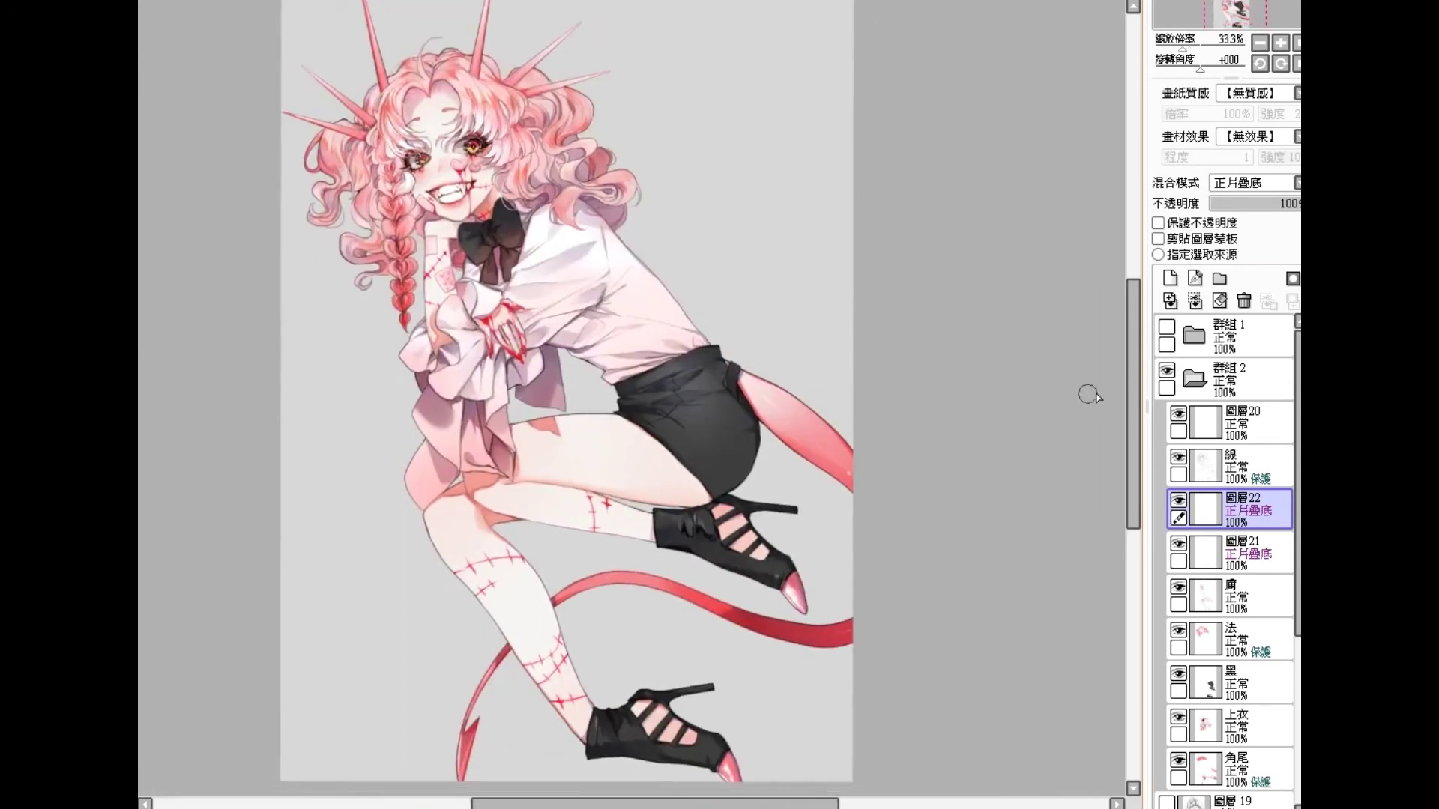
# Step: Add another new layer set to 正片疊底 (Multiply) blending mode
pyautogui.click(1170, 279)
pyautogui.click(1256, 182)
pyautogui.click(1245, 212)
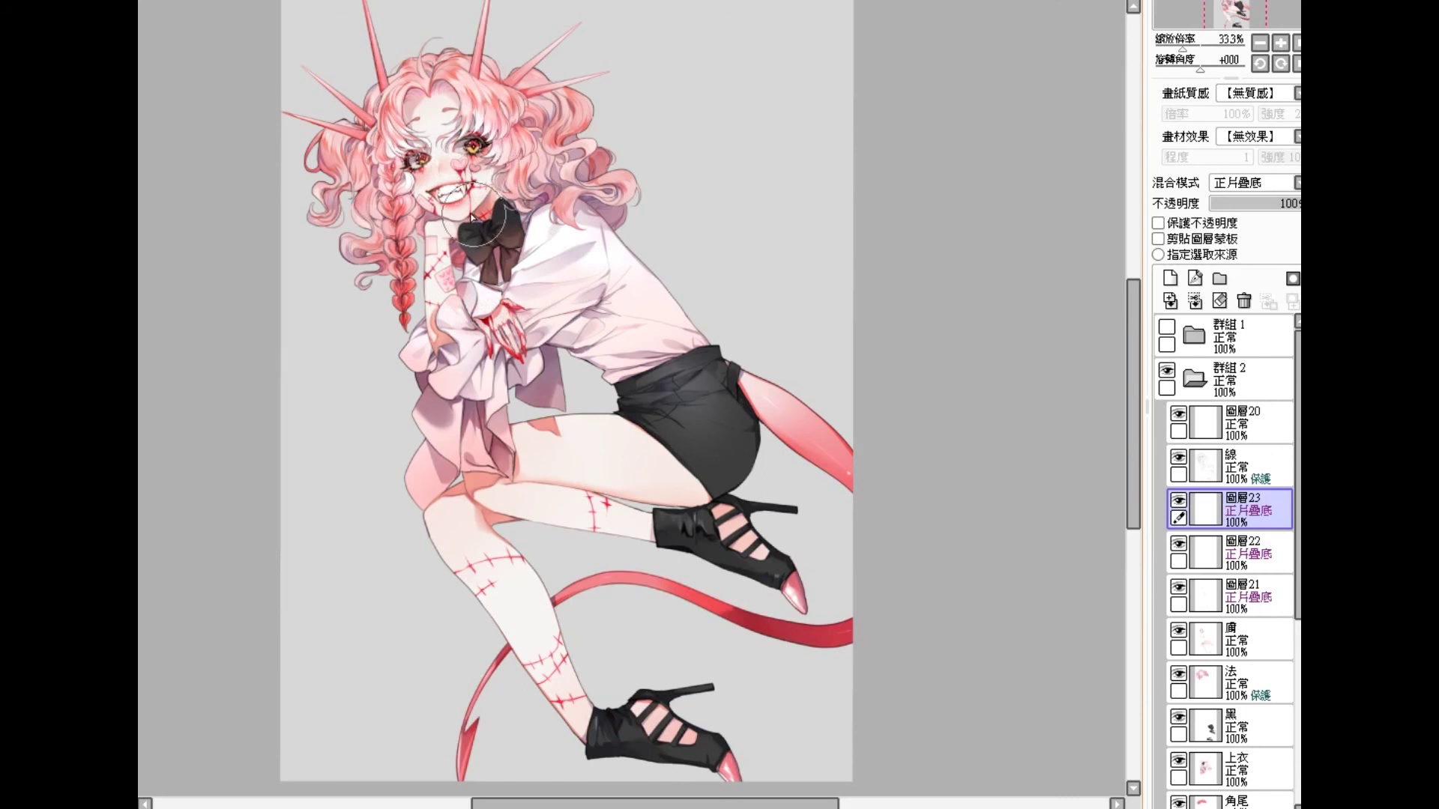
# Step: Shade the neck above the bow darker and move 圖層23 above 圖層20
pyautogui.moveTo(493, 211); pyautogui.dragTo(481, 231)
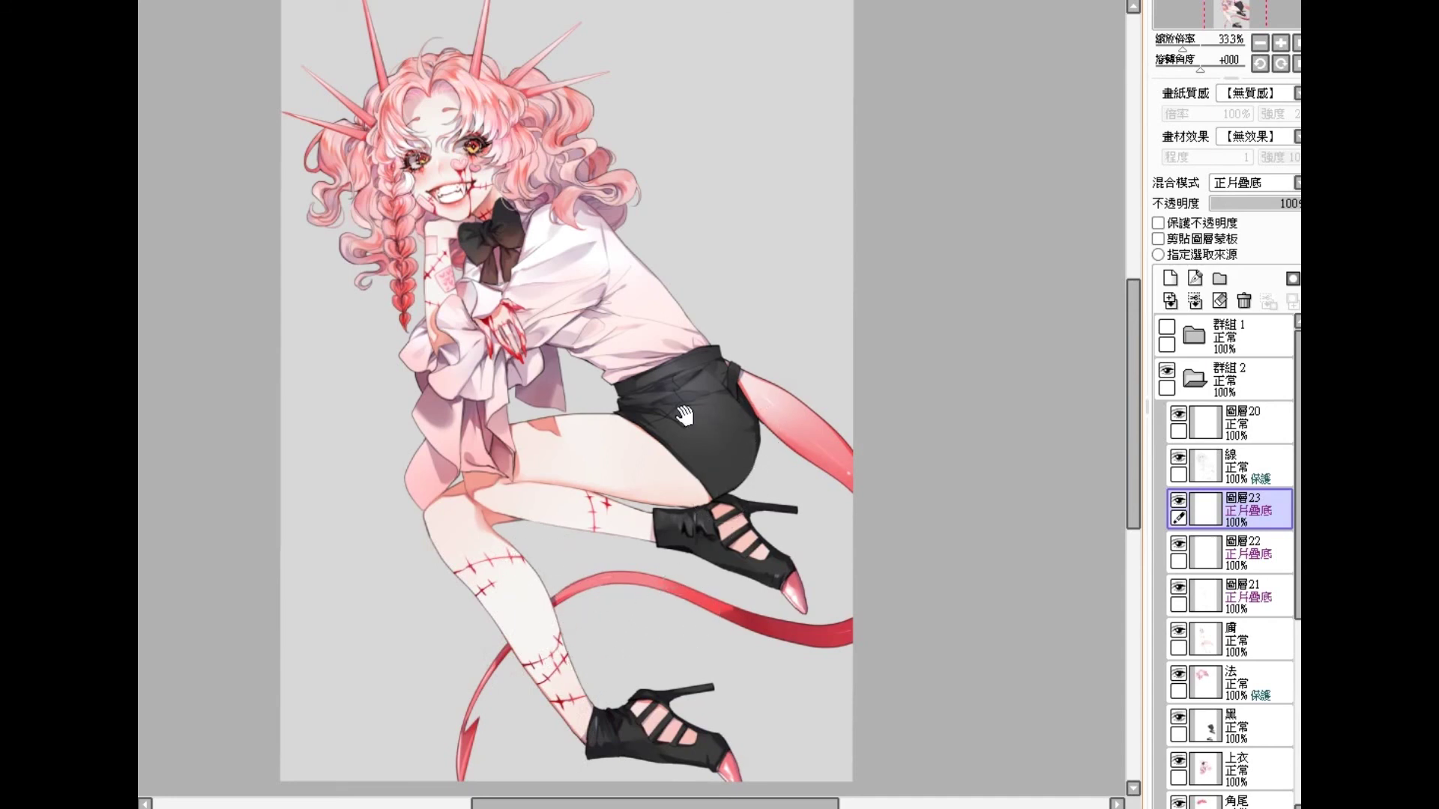
pyautogui.moveTo(684, 415); pyautogui.dragTo(685, 429)
pyautogui.scroll(1, 552, 408)
pyautogui.moveTo(553, 400); pyautogui.dragTo(624, 474)
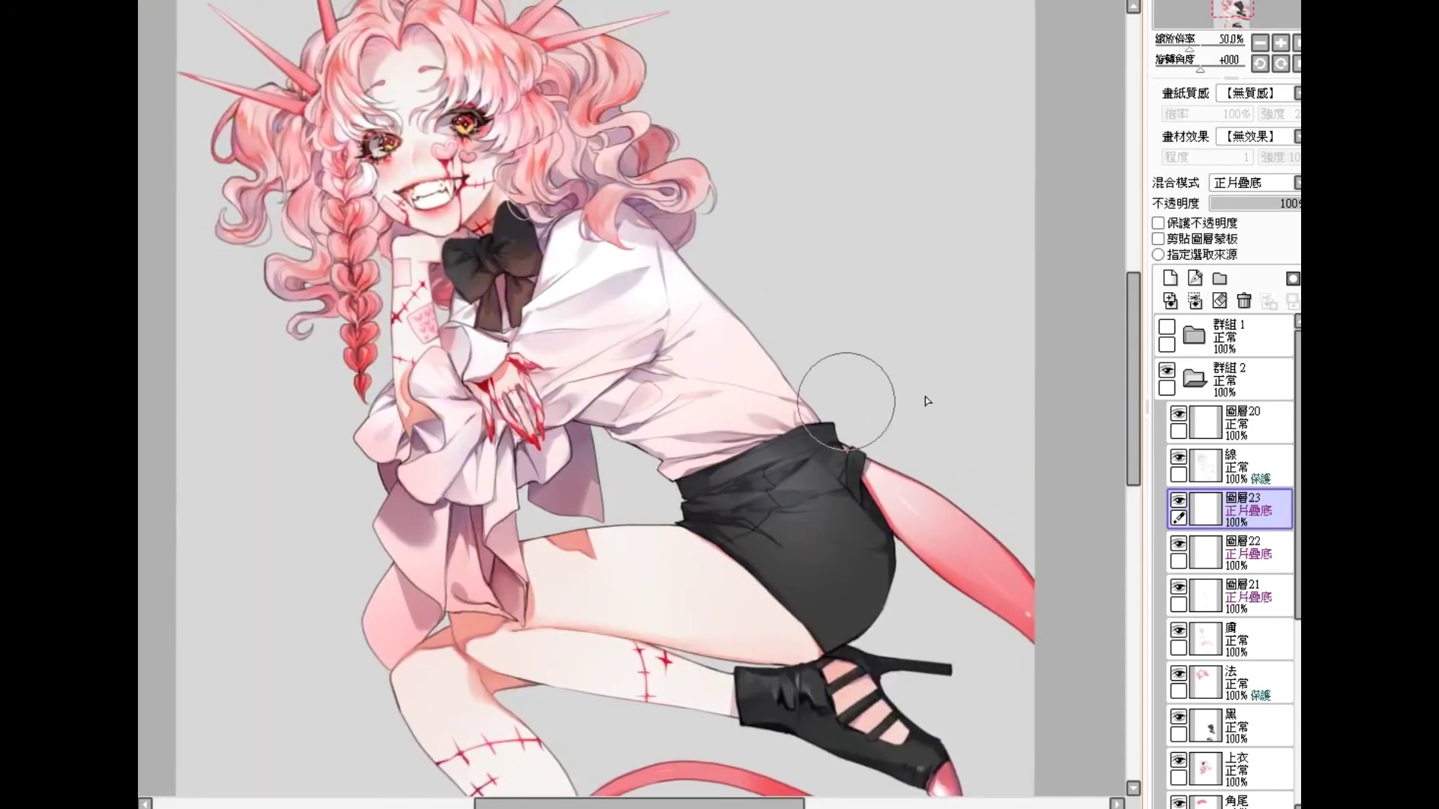
pyautogui.press('n')
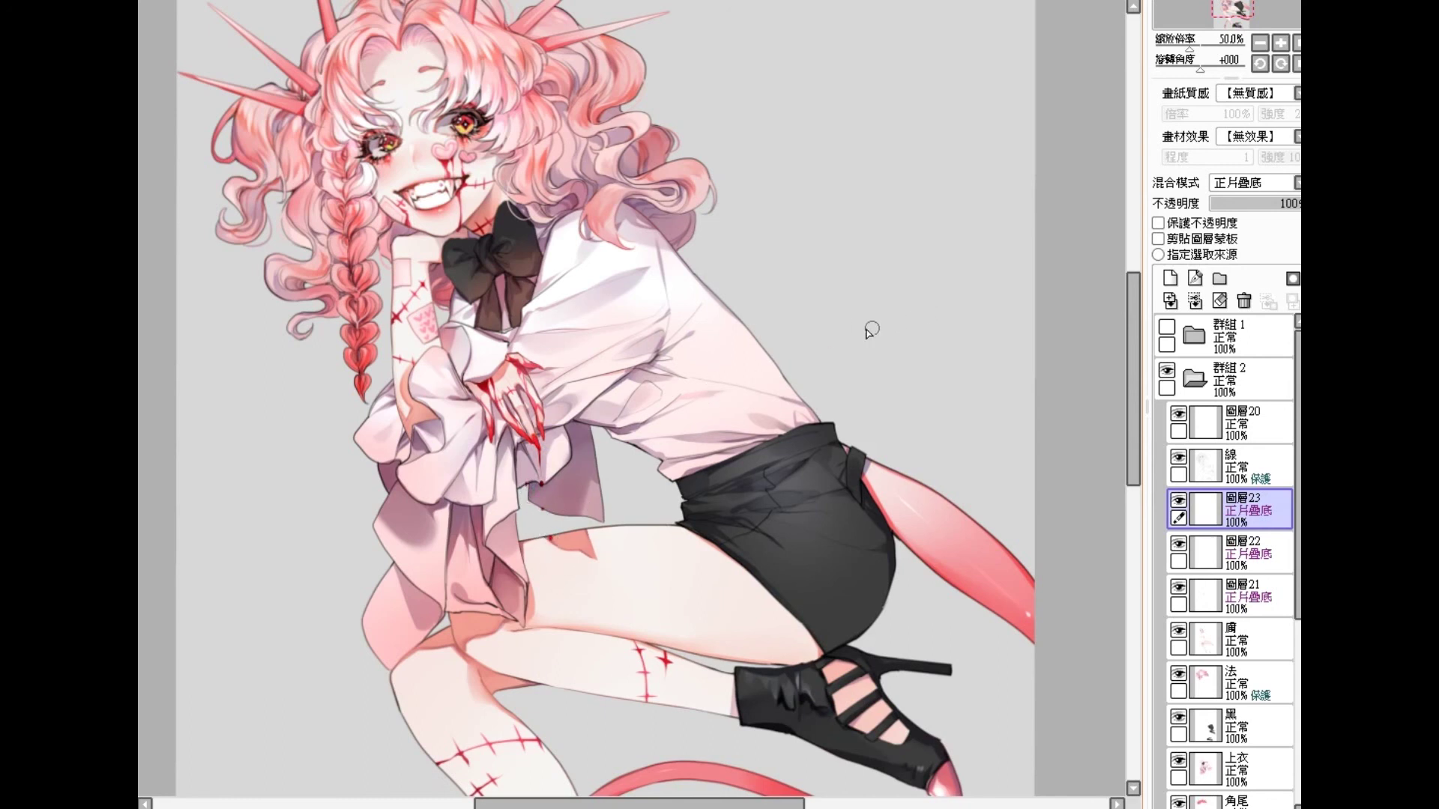
pyautogui.moveTo(1244, 510); pyautogui.dragTo(1244, 420)
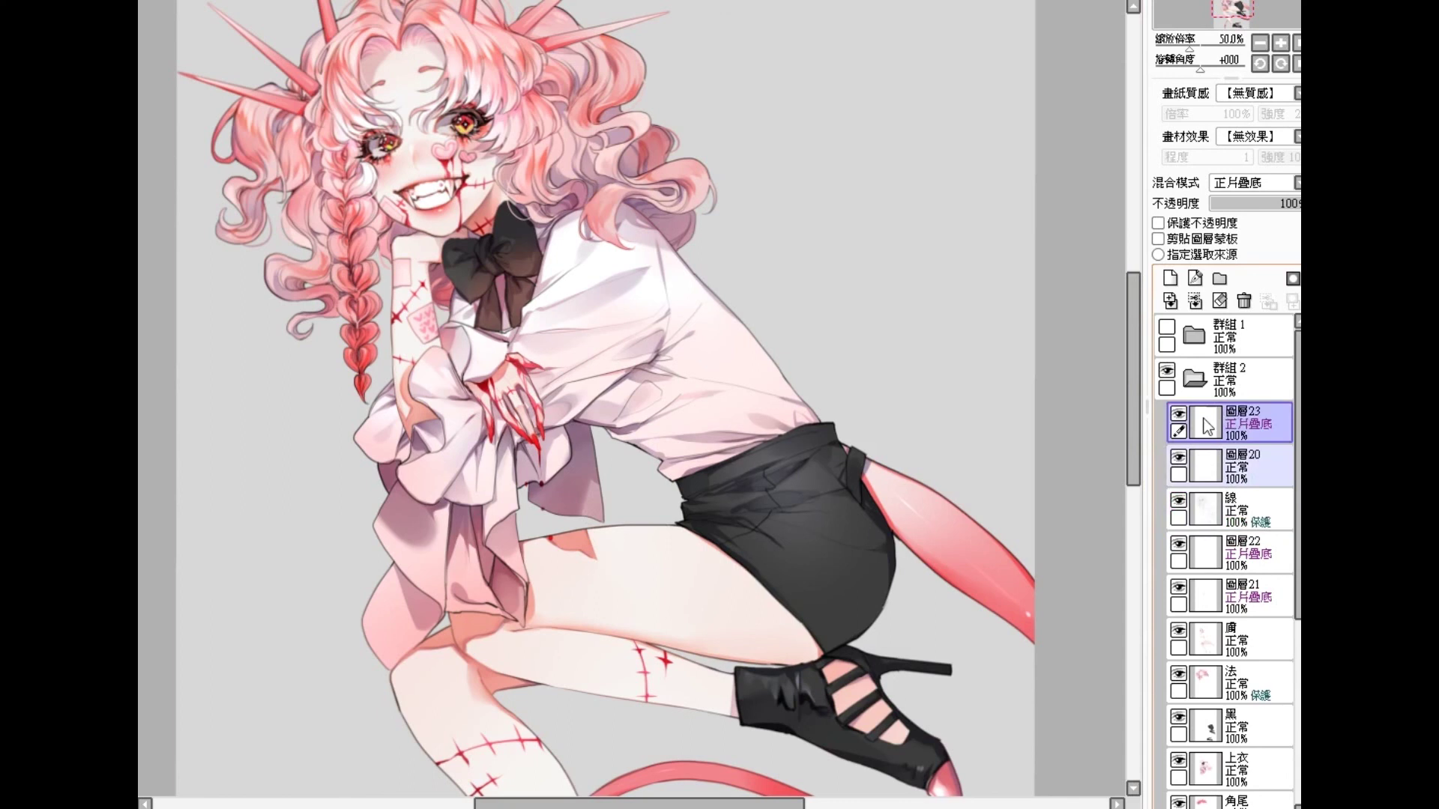
pyautogui.scroll(1, 545, 473)
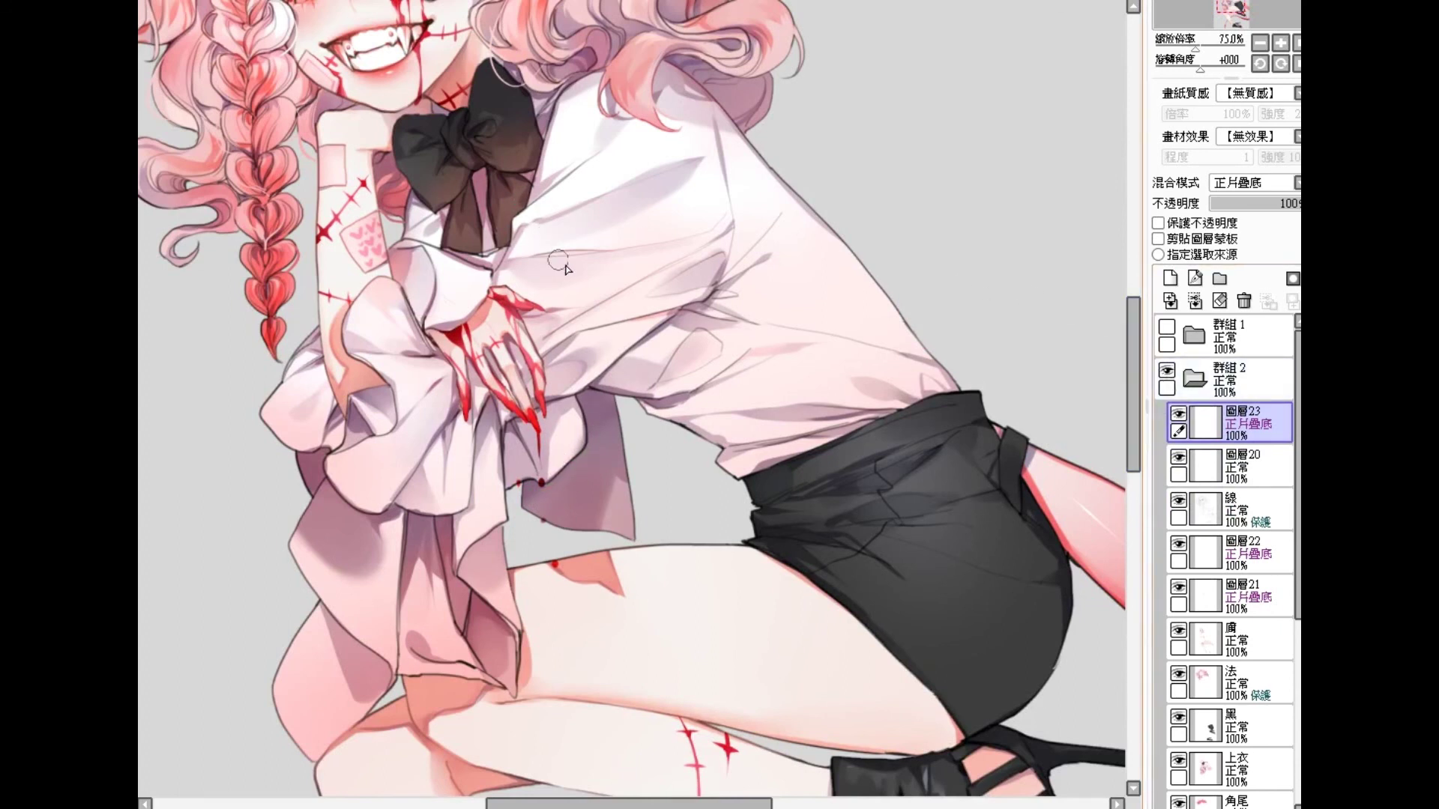
pyautogui.moveTo(482, 391); pyautogui.dragTo(508, 422)
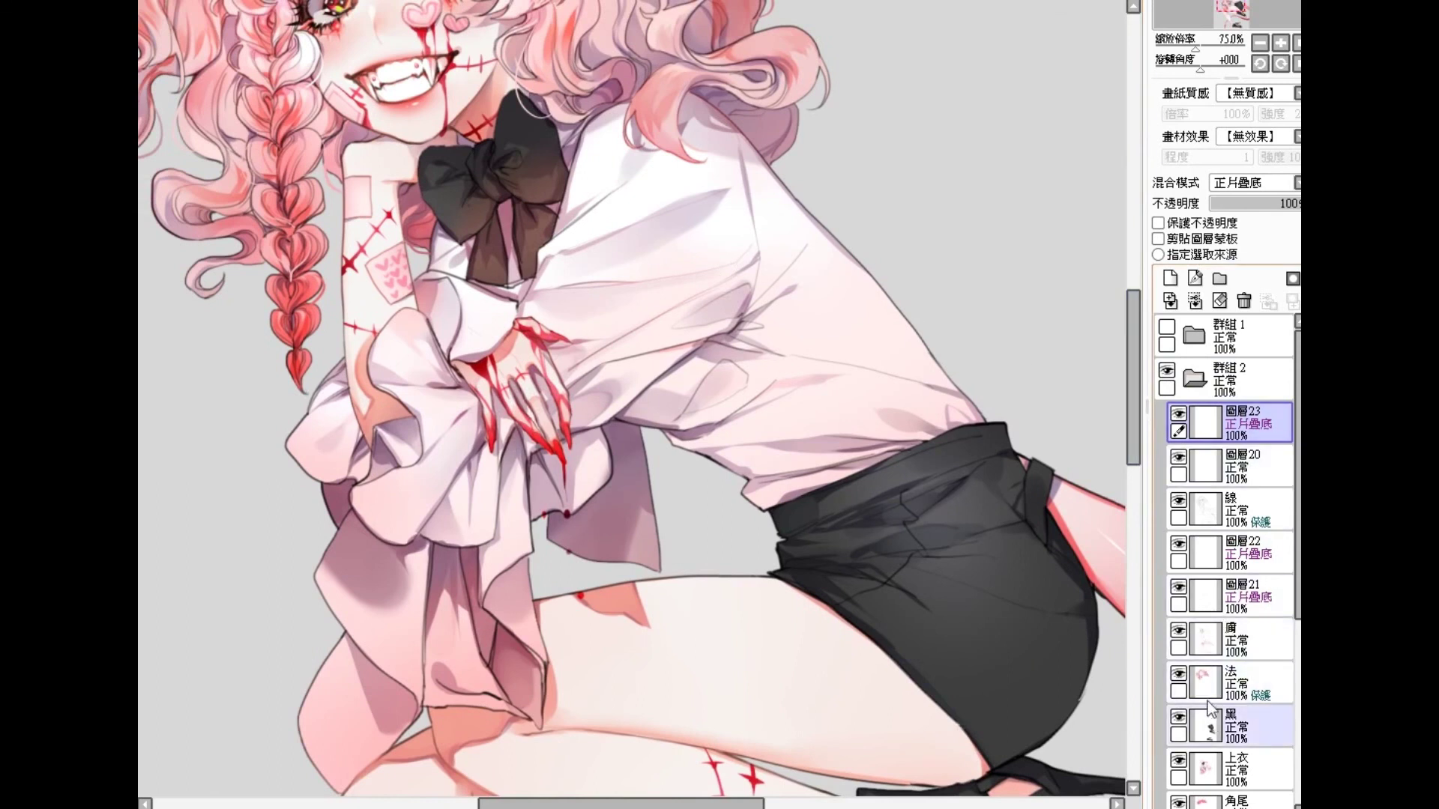
# Step: Add a new 正片疊底 (Multiply) layer above the 上衣 shirt layer
pyautogui.click(1215, 768)
pyautogui.click(1170, 278)
pyautogui.click(1252, 182)
pyautogui.click(1247, 210)
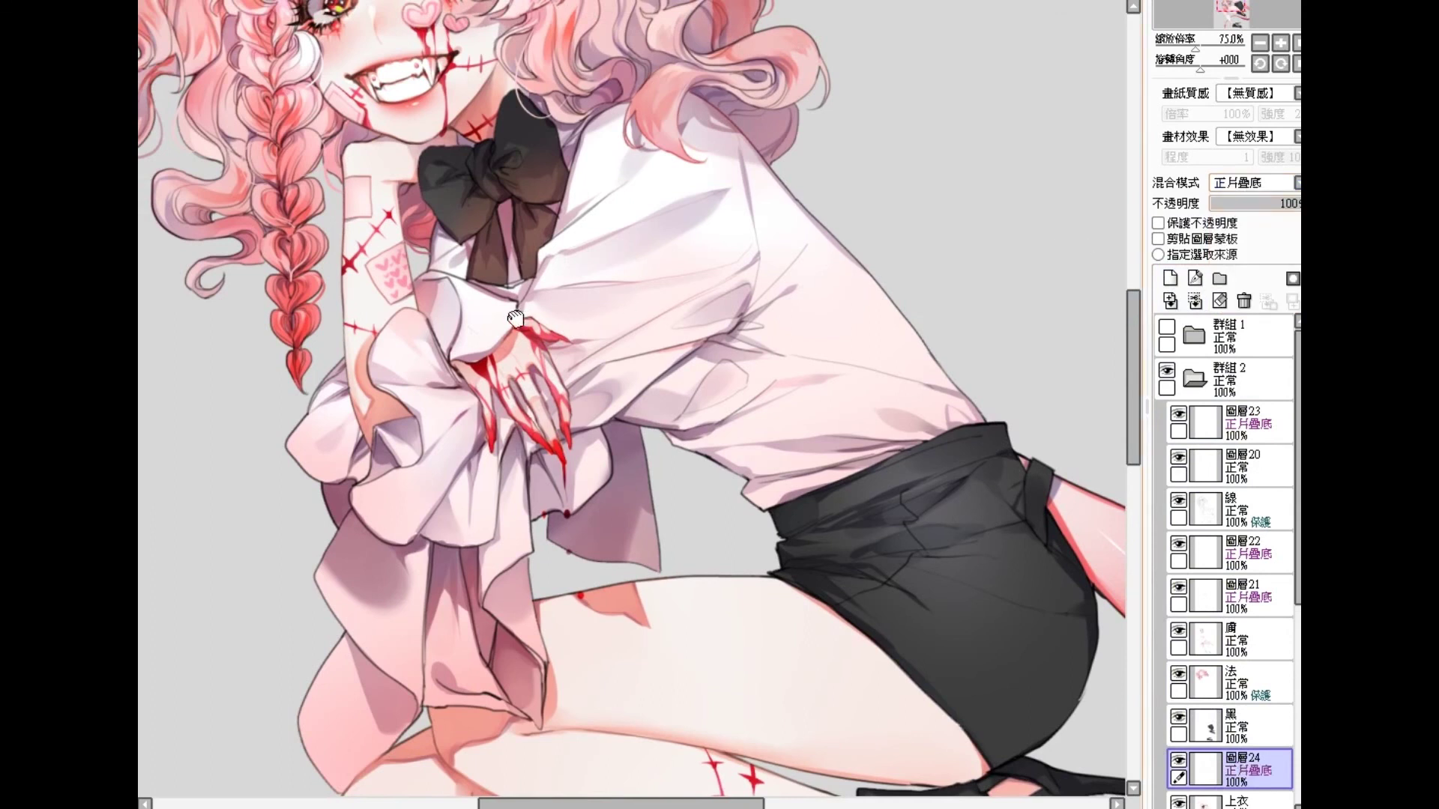
pyautogui.scroll(-2, 516, 319)
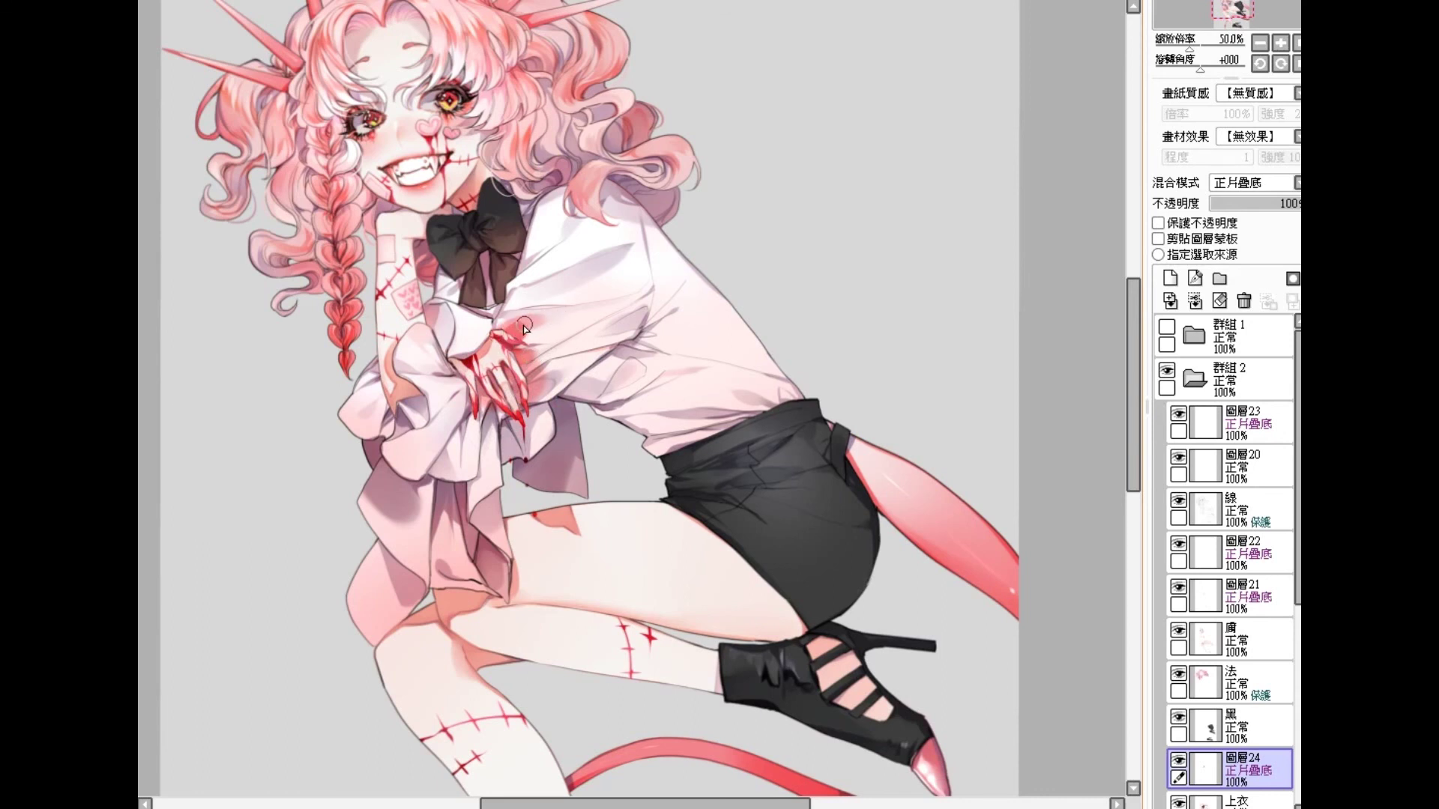
# Step: Paint a forked blood stain by the wrist and airbrush red onto the sleeve under the hand
pyautogui.moveTo(516, 333)
pyautogui.mouseDown()
pyautogui.moveTo(554, 310)
pyautogui.moveTo(496, 338)
pyautogui.mouseUp()
pyautogui.hotkey('ctrl', 'z')
pyautogui.moveTo(521, 317); pyautogui.dragTo(552, 304)
pyautogui.moveTo(480, 392)
pyautogui.mouseDown()
pyautogui.moveTo(489, 437)
pyautogui.moveTo(500, 411)
pyautogui.mouseUp()
pyautogui.press('e')
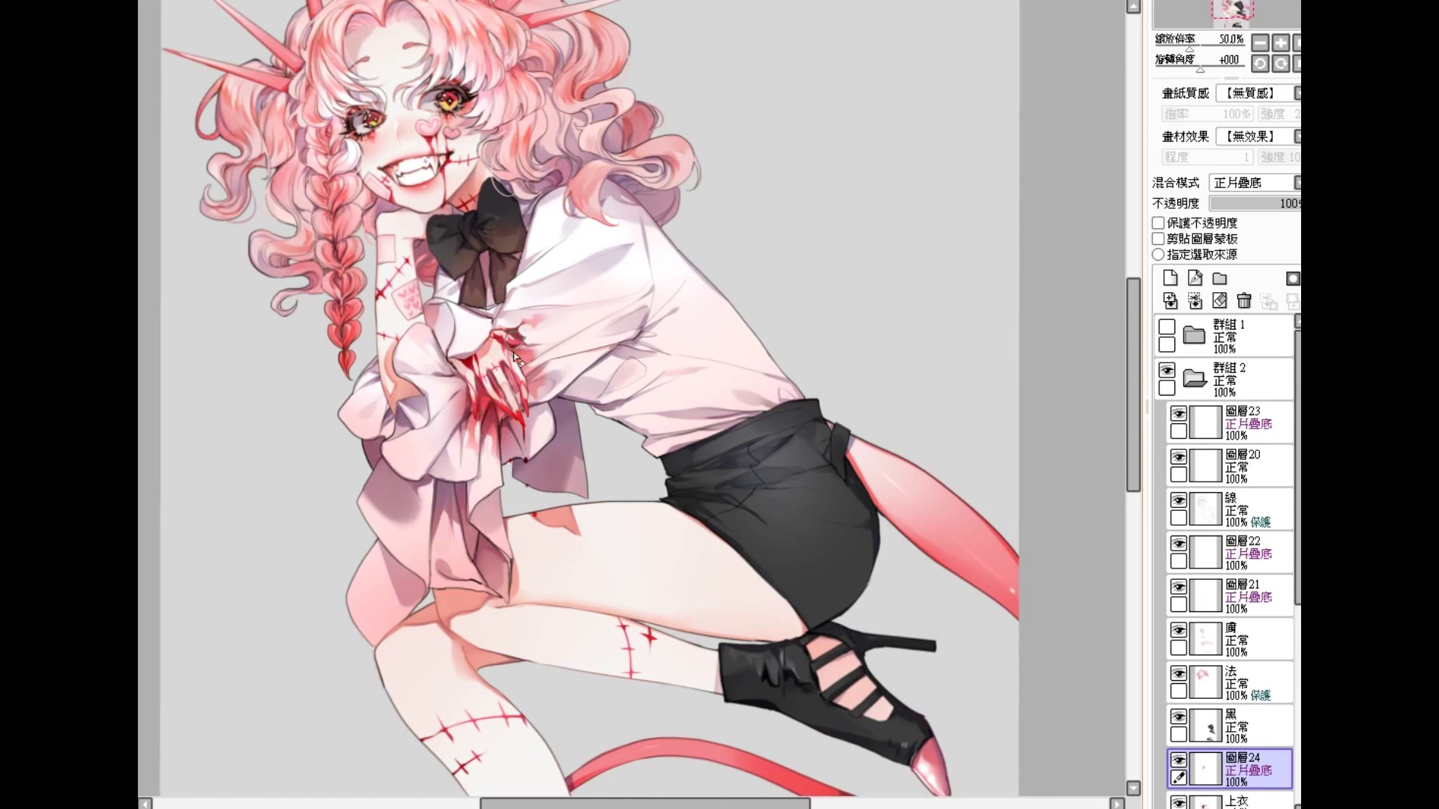
pyautogui.moveTo(507, 443); pyautogui.dragTo(472, 517)
# Step: Brush darker pink shading onto the thigh just below the shirt hem on 圖層24
pyautogui.scroll(-1, 548, 472)
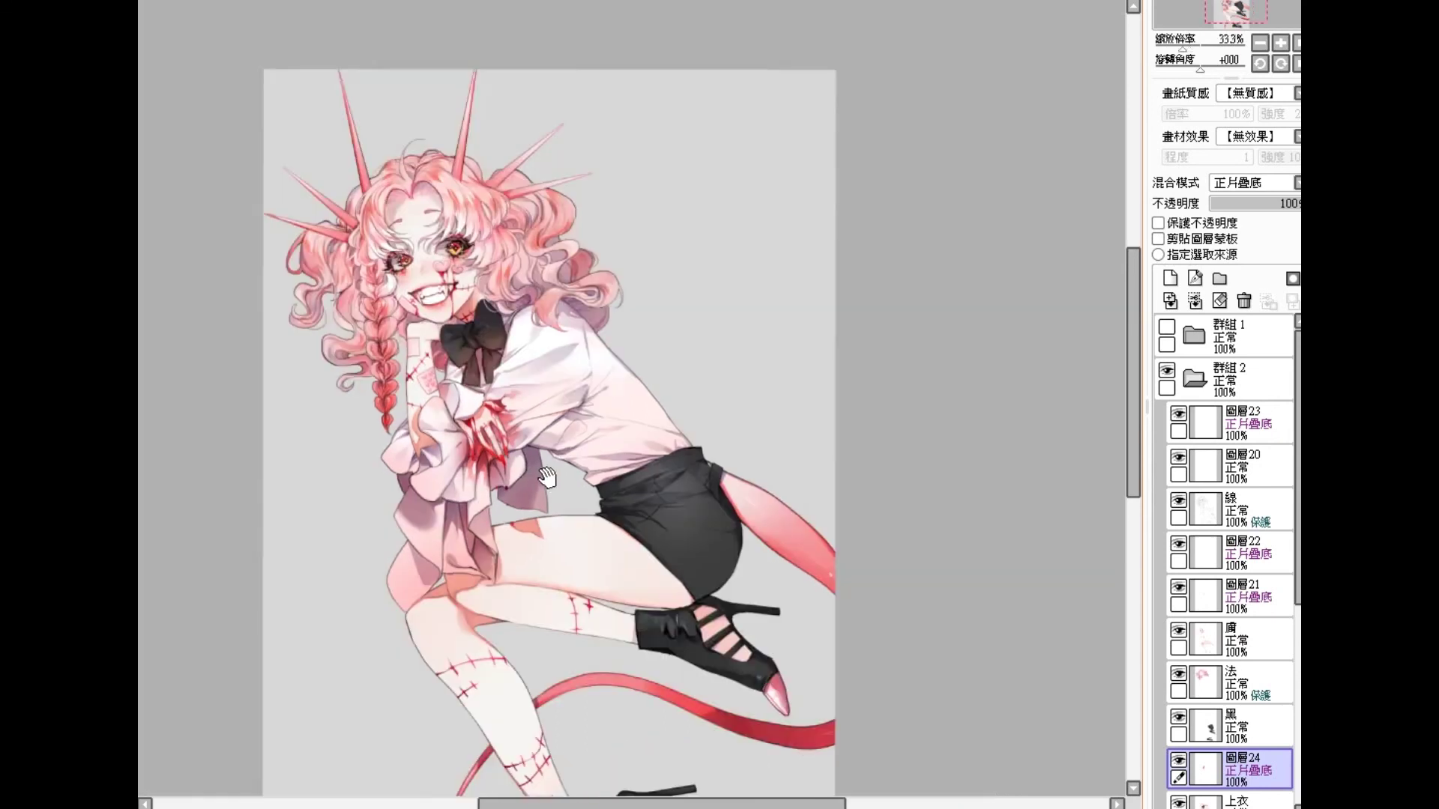
pyautogui.moveTo(604, 389); pyautogui.dragTo(599, 372)
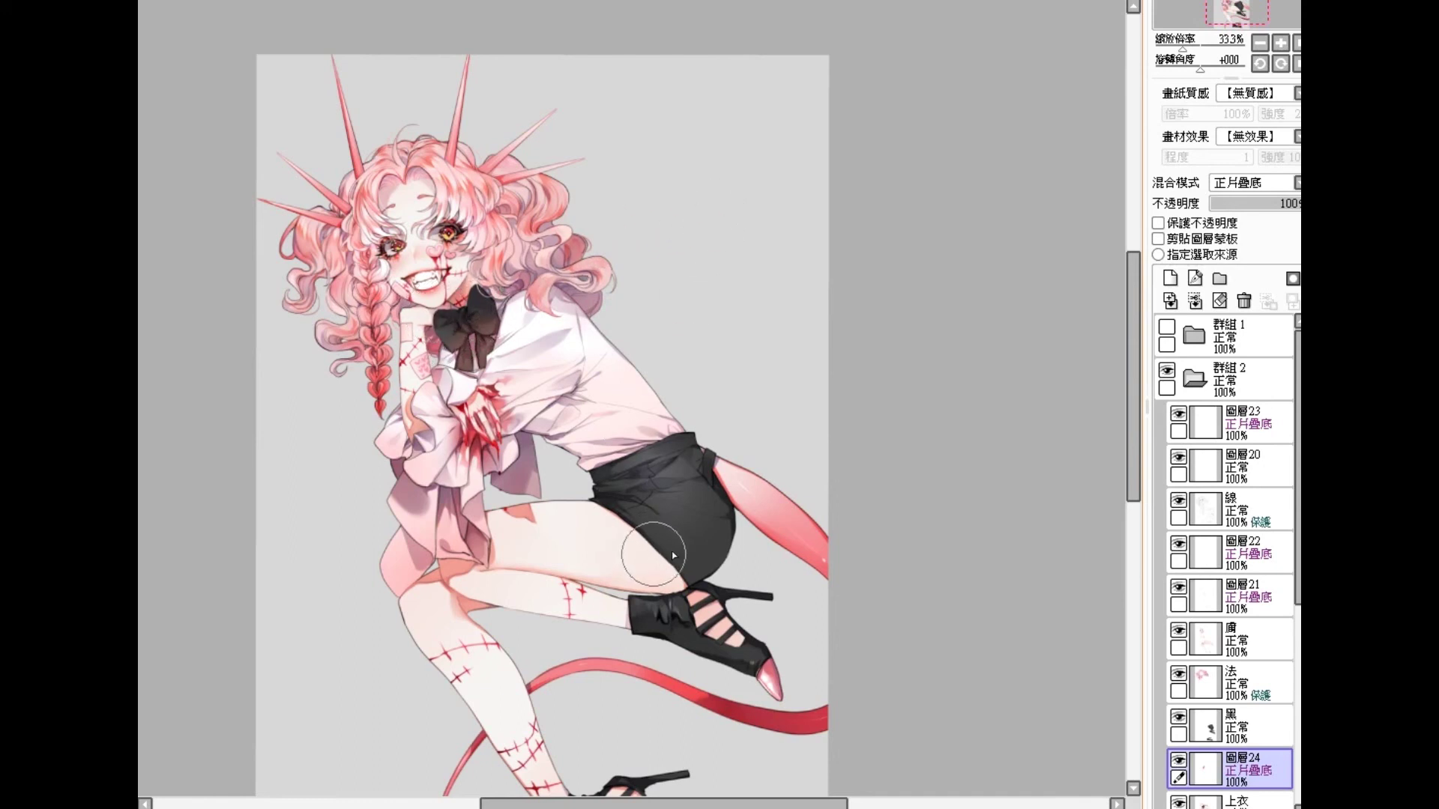
pyautogui.moveTo(545, 545)
pyautogui.mouseDown()
pyautogui.moveTo(490, 563)
pyautogui.moveTo(474, 542)
pyautogui.moveTo(493, 575)
pyautogui.moveTo(516, 507)
pyautogui.mouseUp()
pyautogui.press('e')
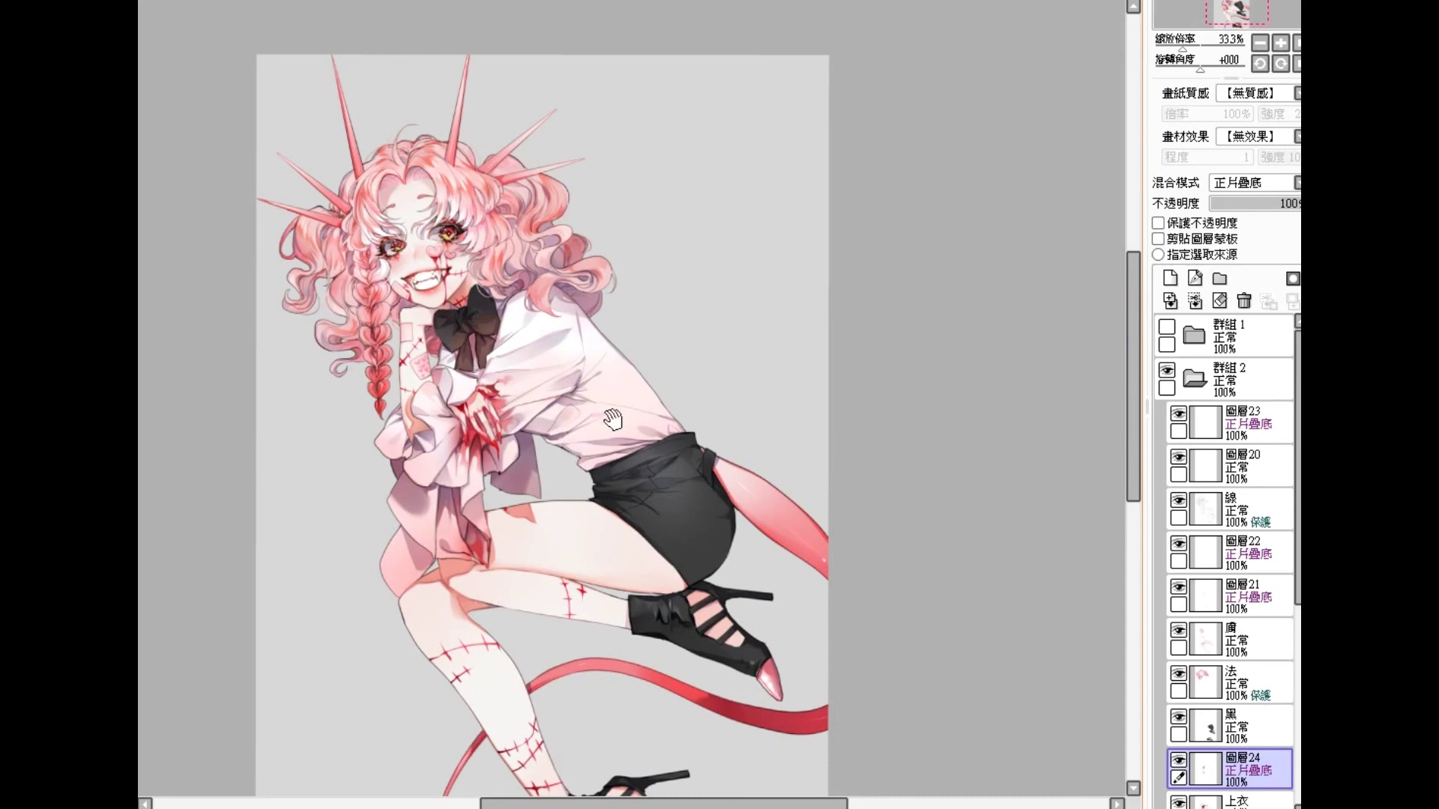
pyautogui.scroll(-2, 614, 405)
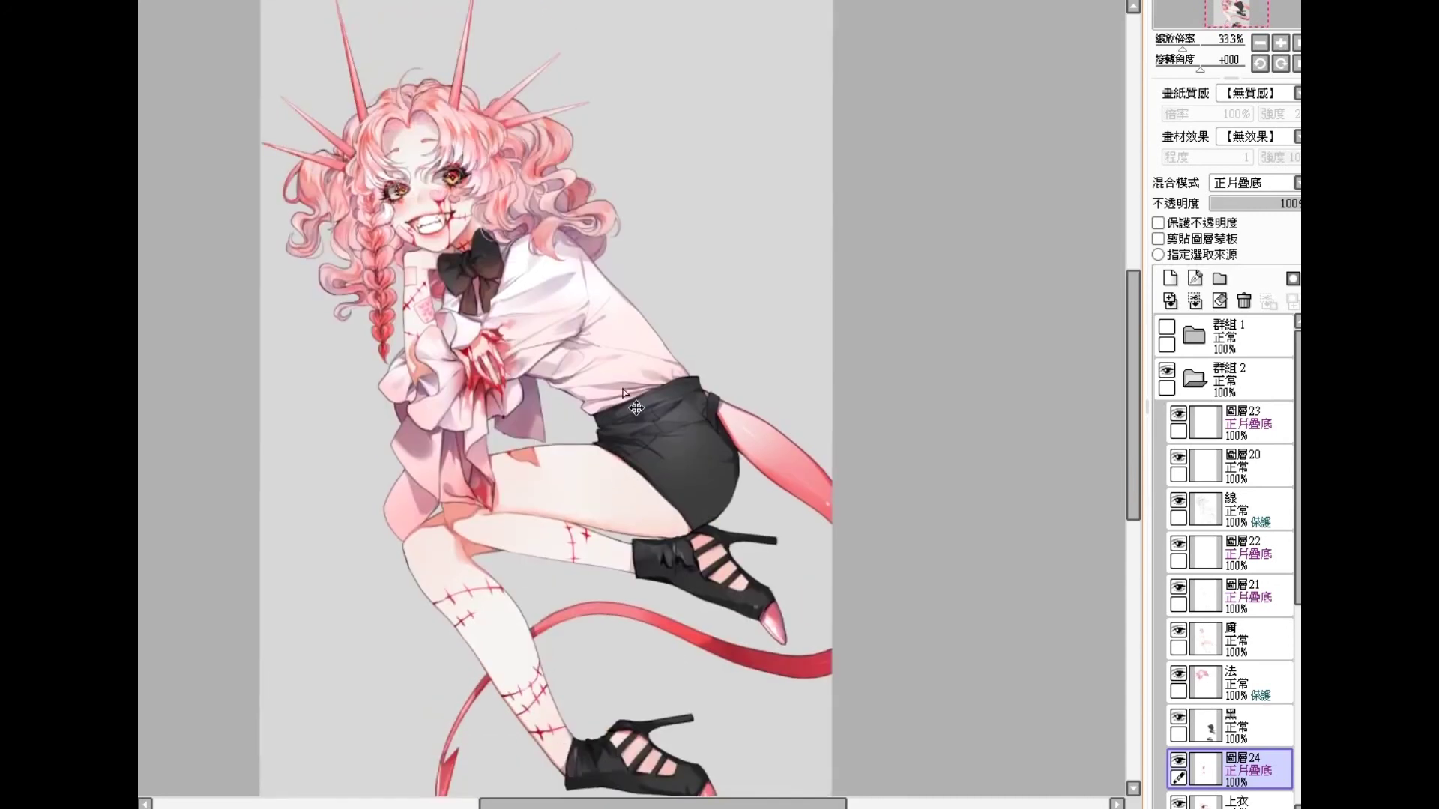